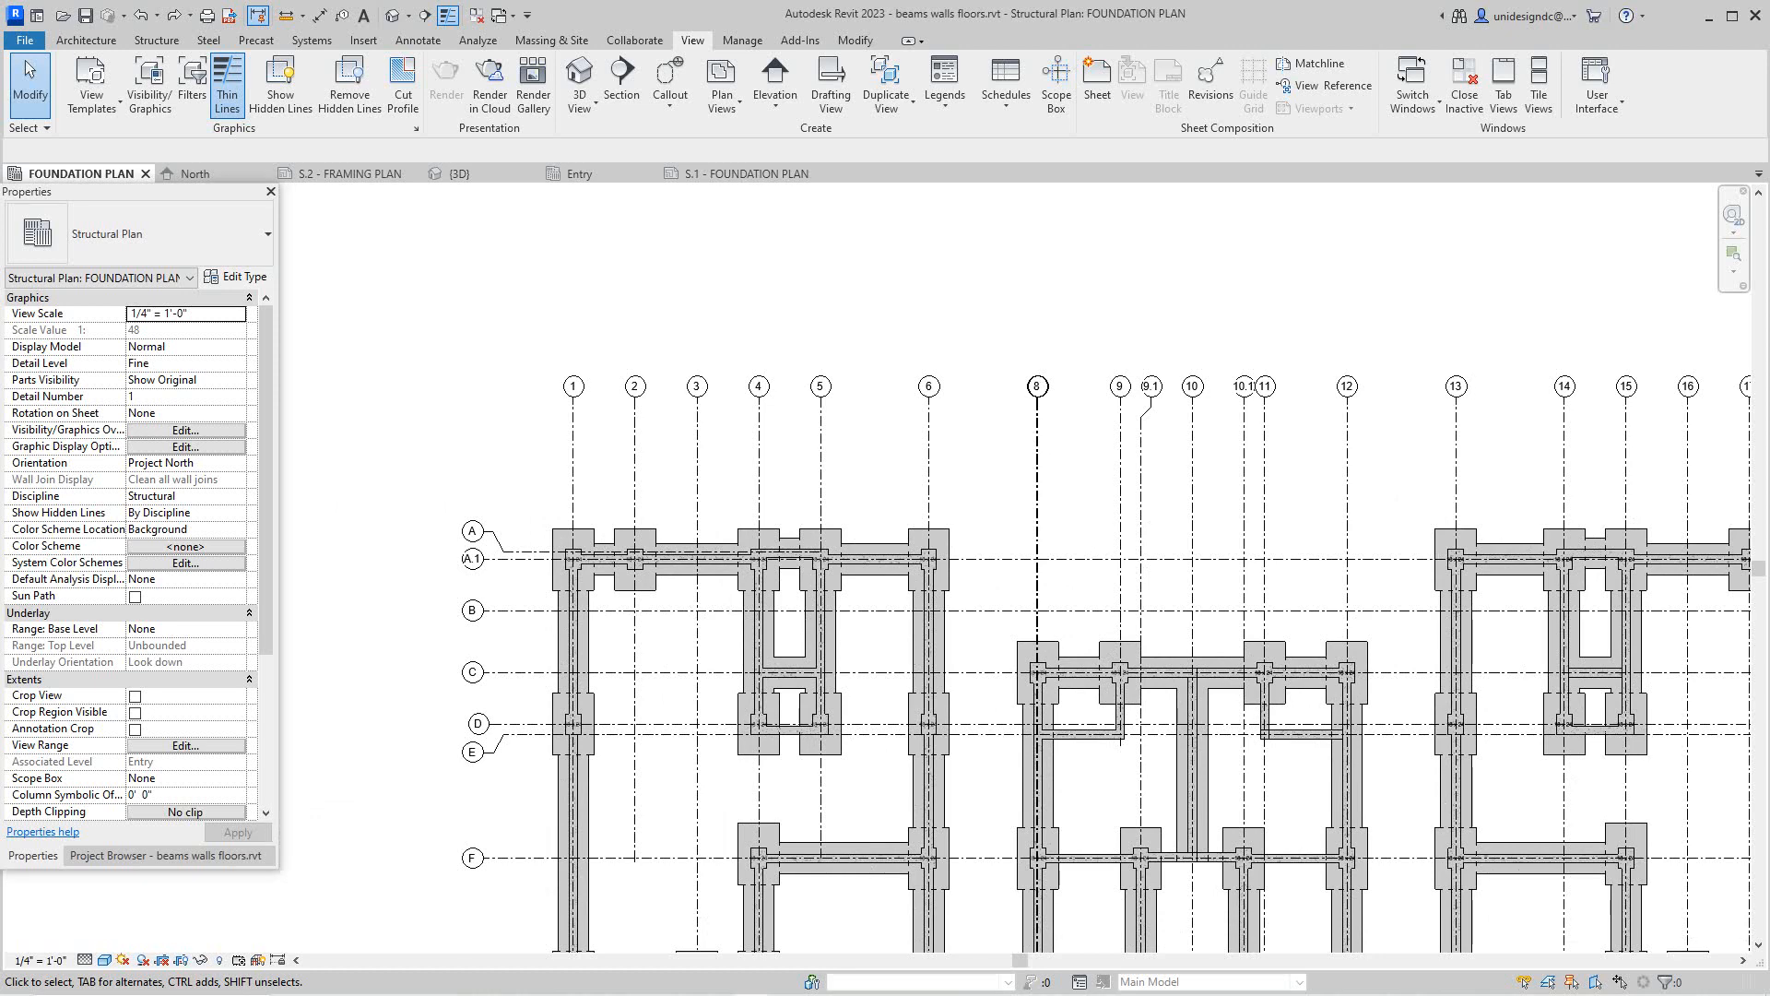
Tile all open views and zoom every view to fit its window
key("w")
key("t")
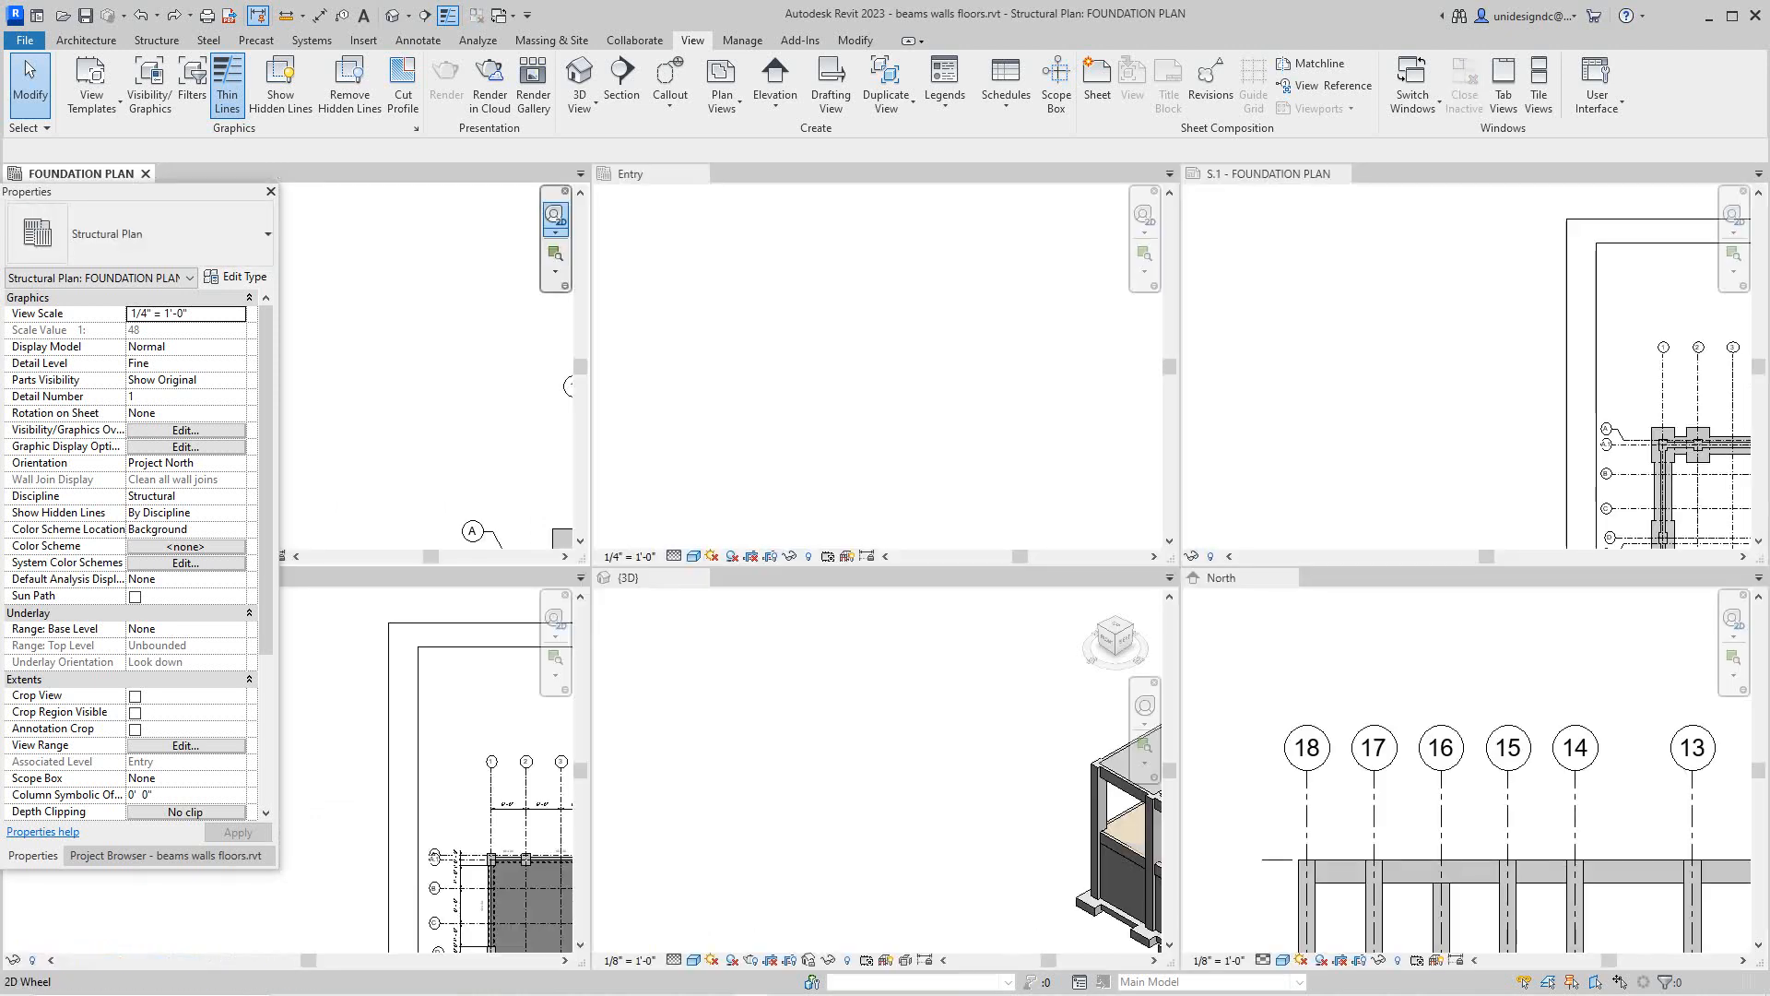
key("z")
key("a")
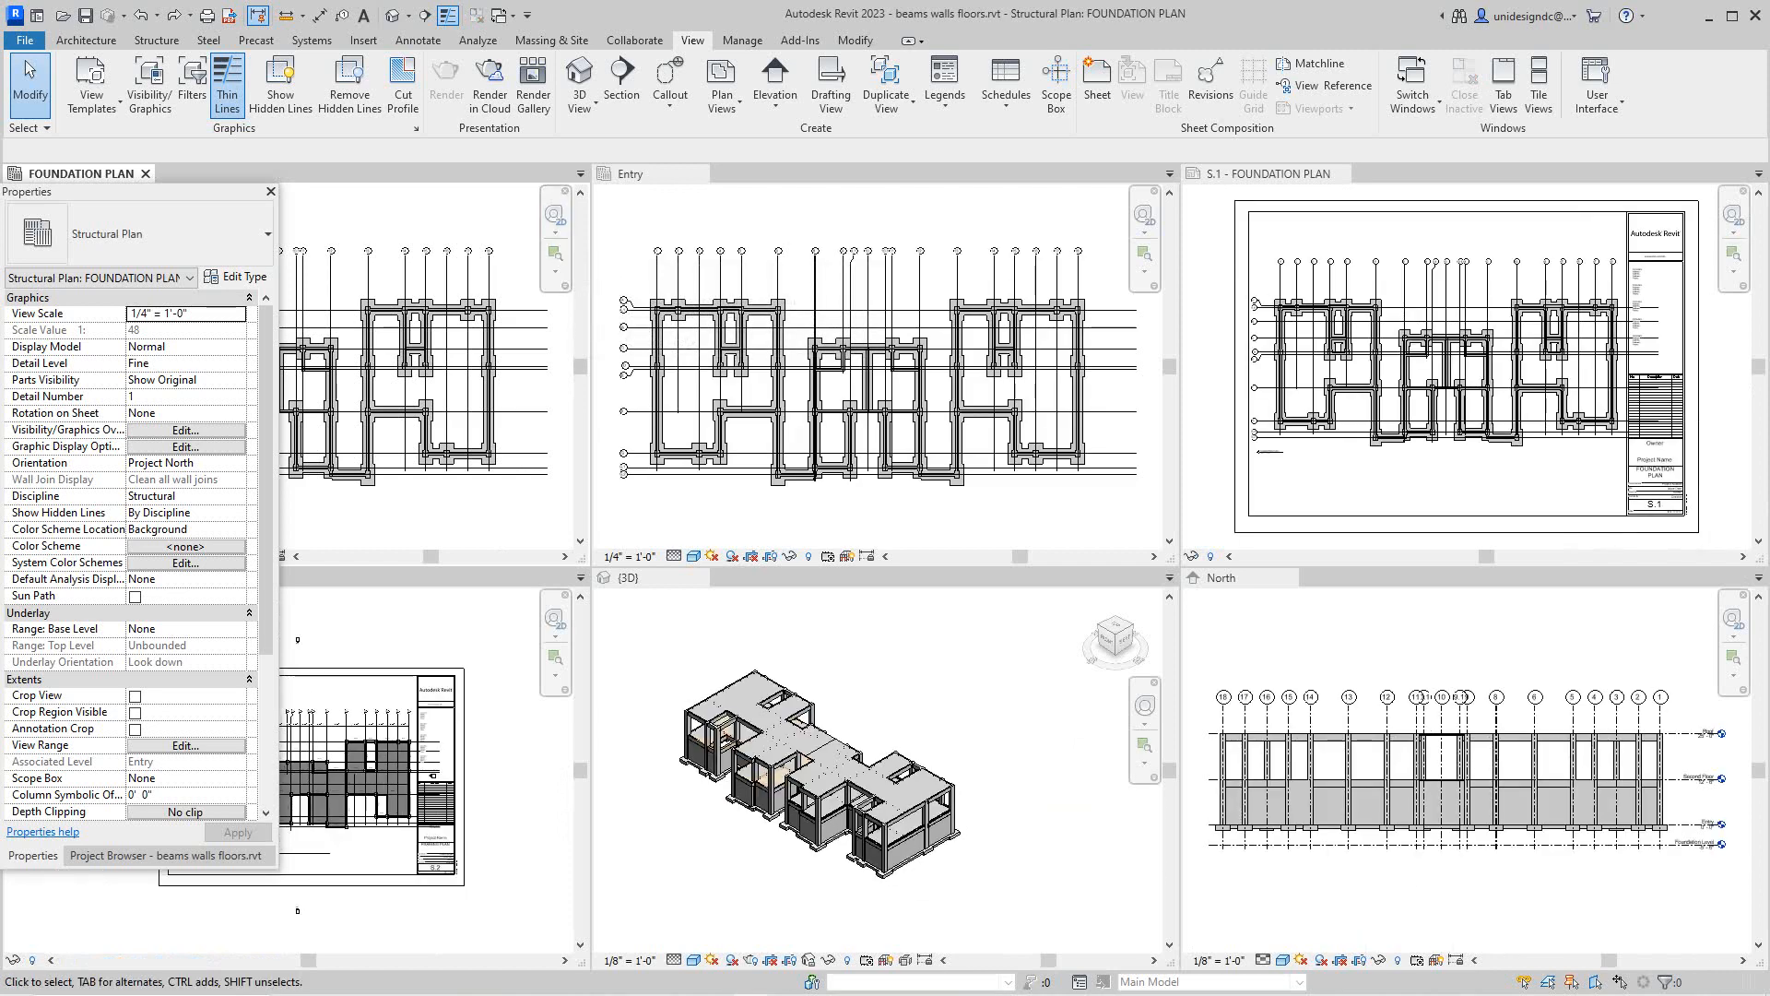
Examine the S.2 framing plan sheet, including its drawing and title block
scroll(448, 812, "up", 6)
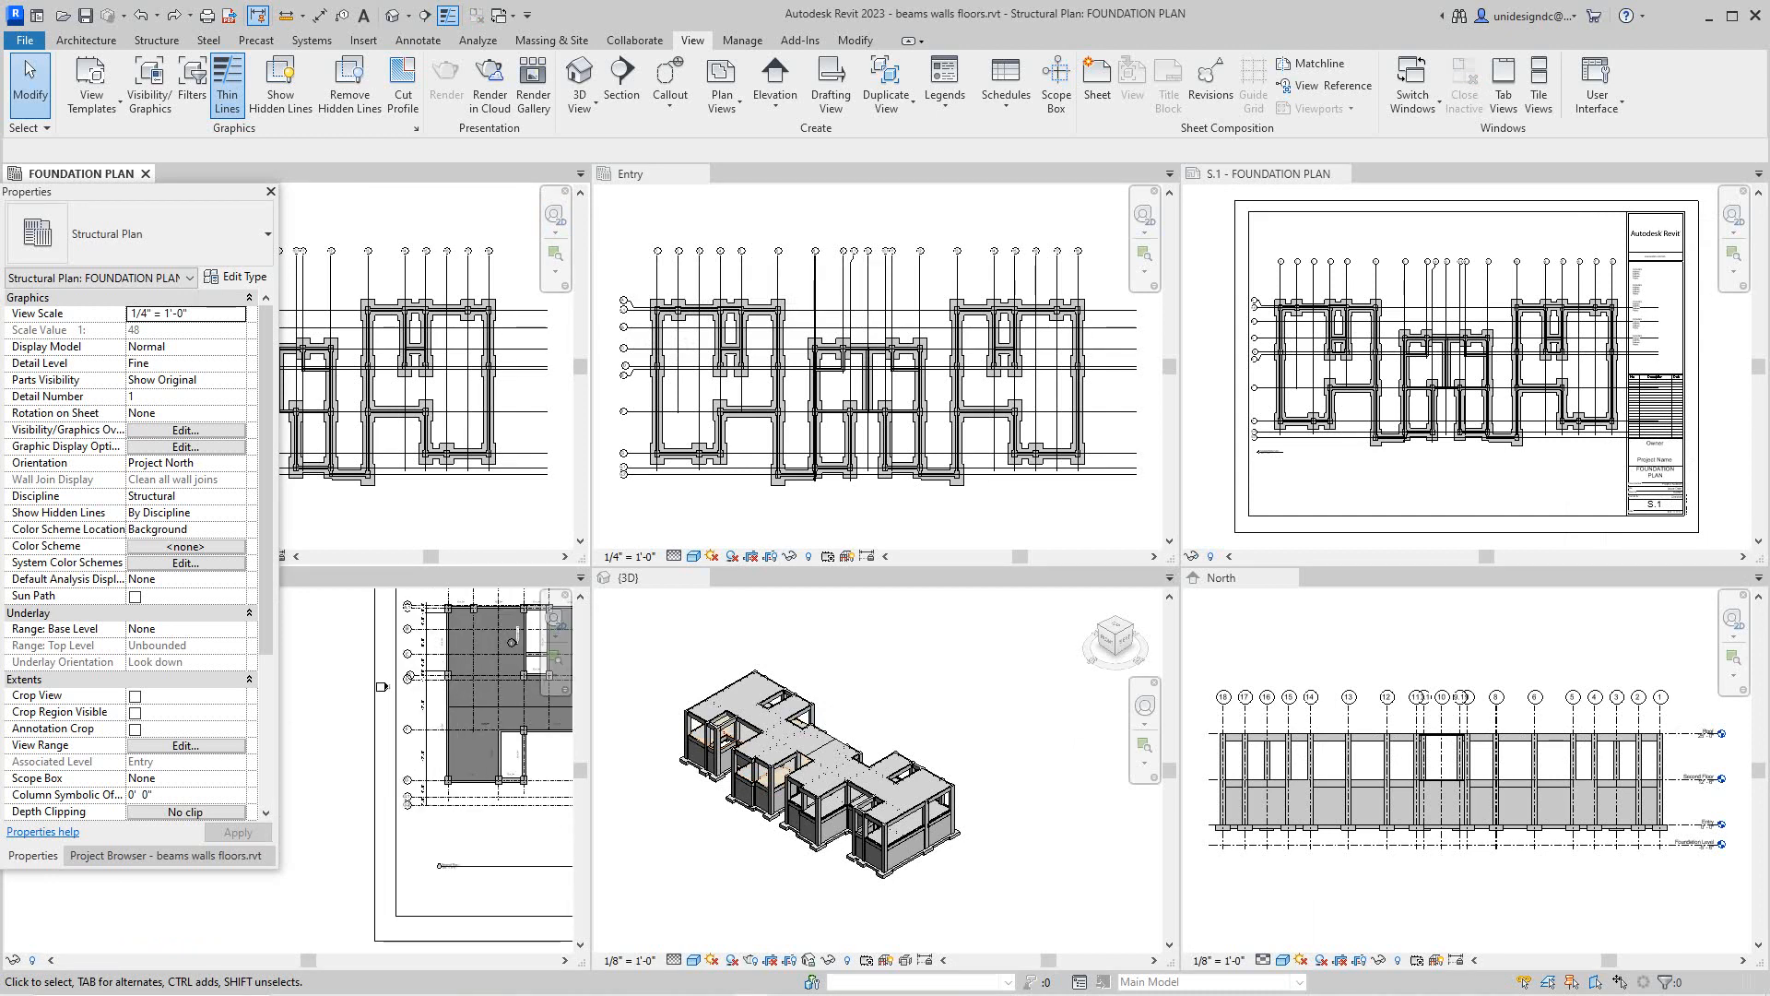
scroll(397, 794, "down", 4)
scroll(420, 809, "up", 7)
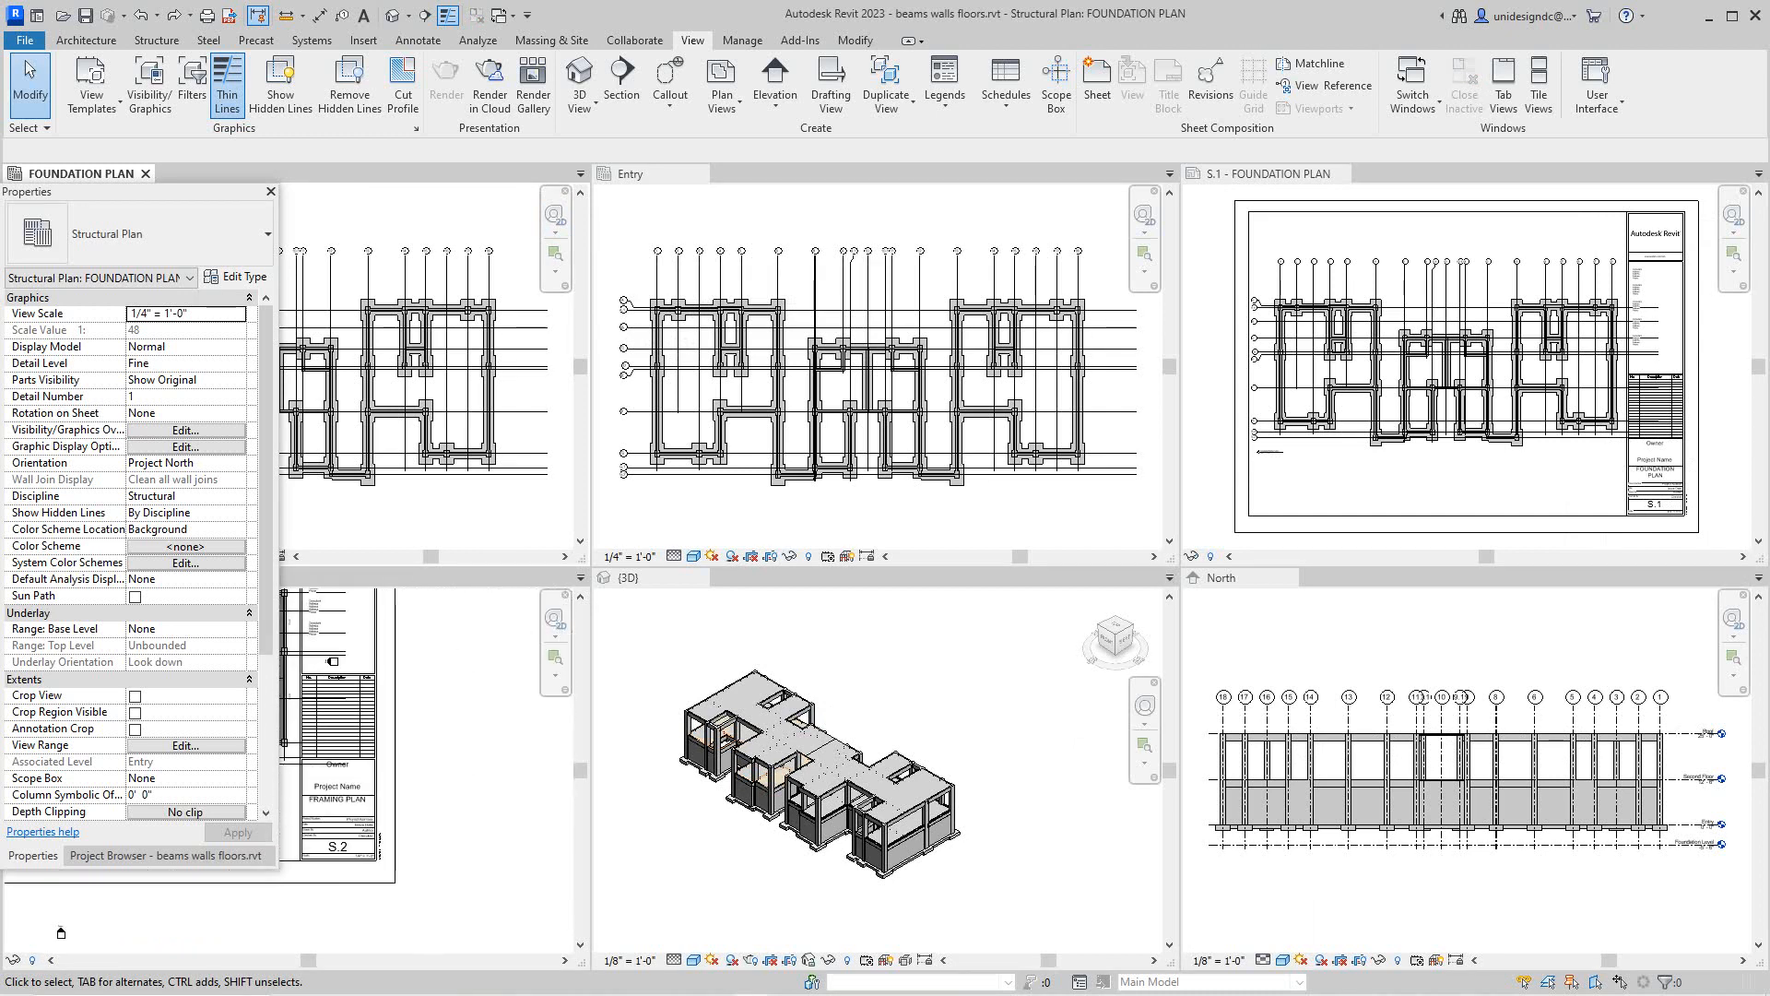
scroll(112, 920, "down", 4)
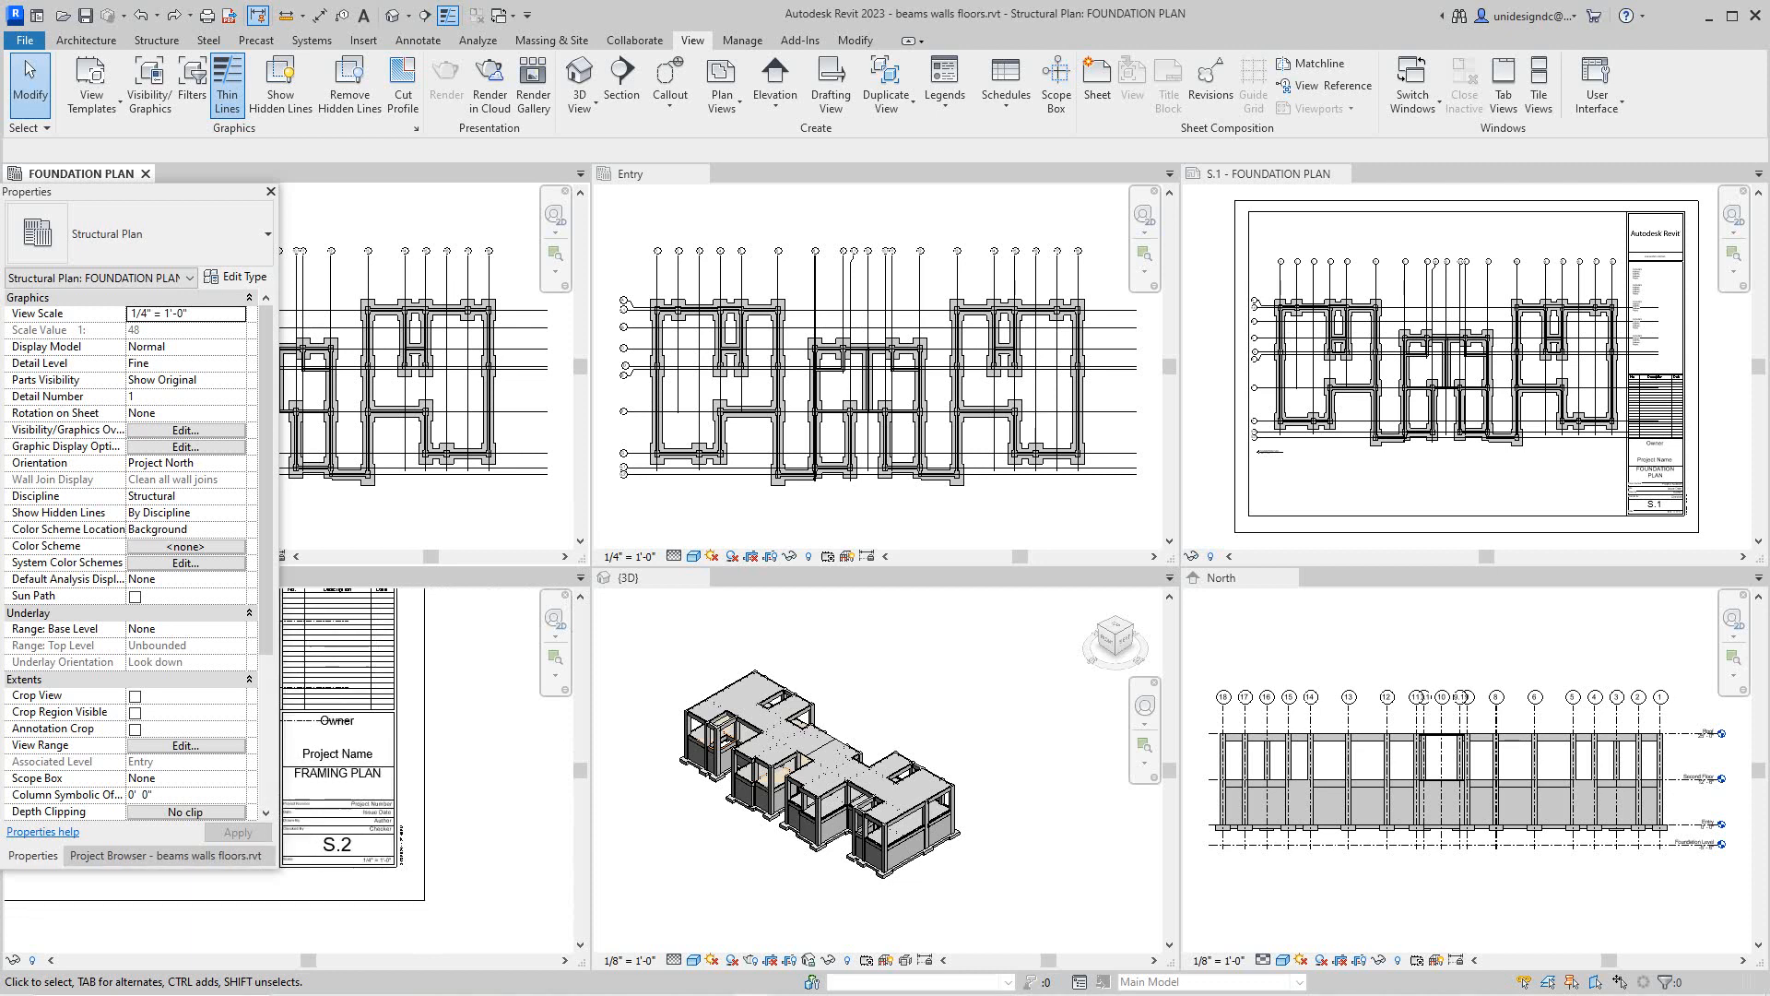
scroll(364, 856, "up", 2)
scroll(380, 838, "down", 3)
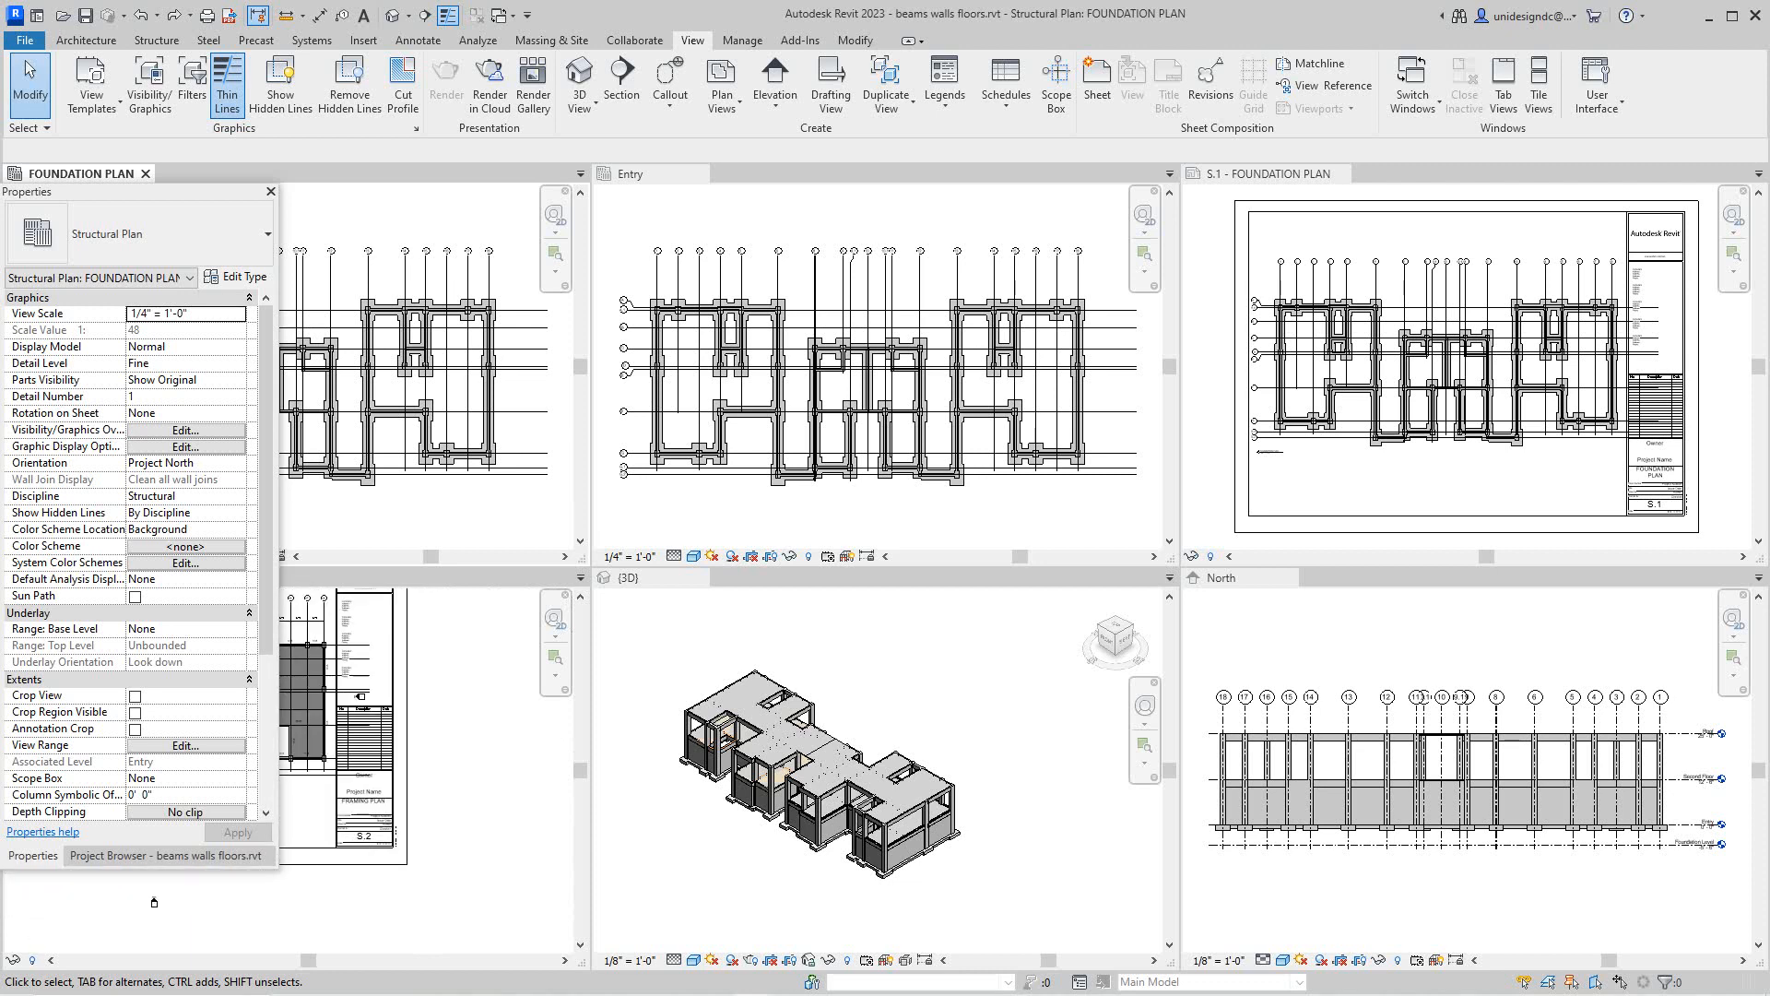
scroll(399, 325, "down", 2)
scroll(539, 314, "up", 2)
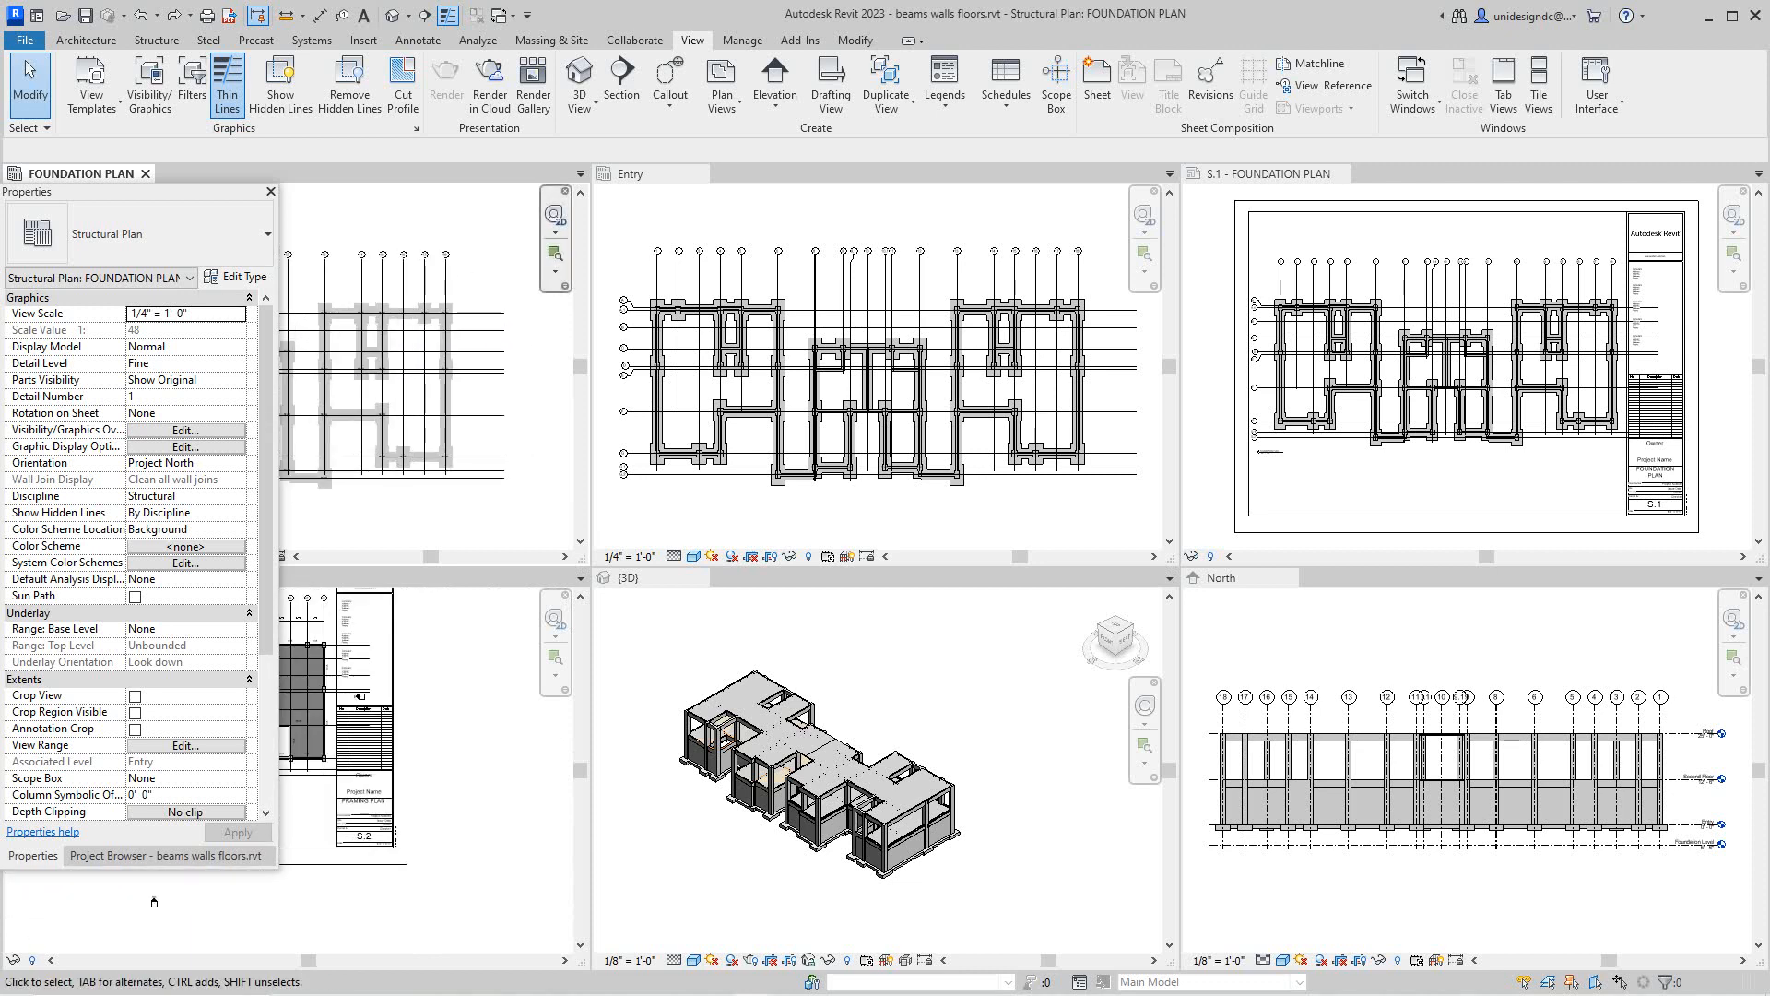
Close the FOUNDATION PLAN view so sheet S.2 is active, and dismiss the save reminder without saving
left_click(154, 901)
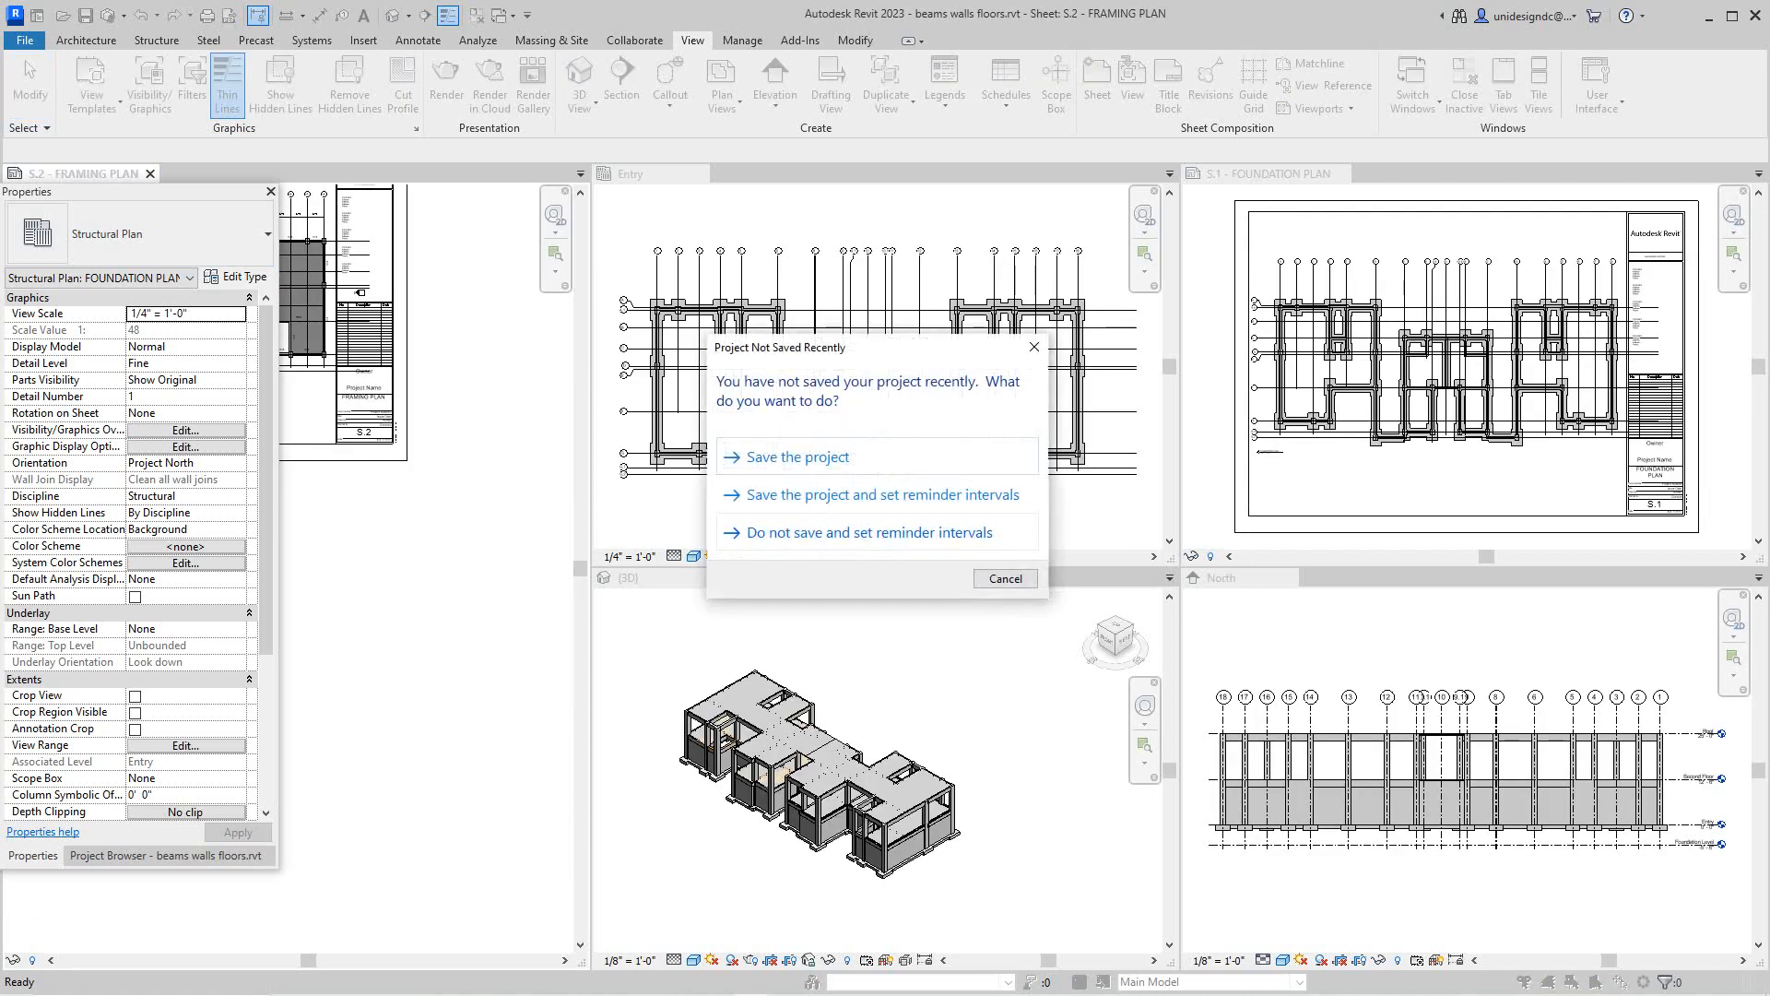
left_click(1006, 579)
scroll(429, 477, "down", 2)
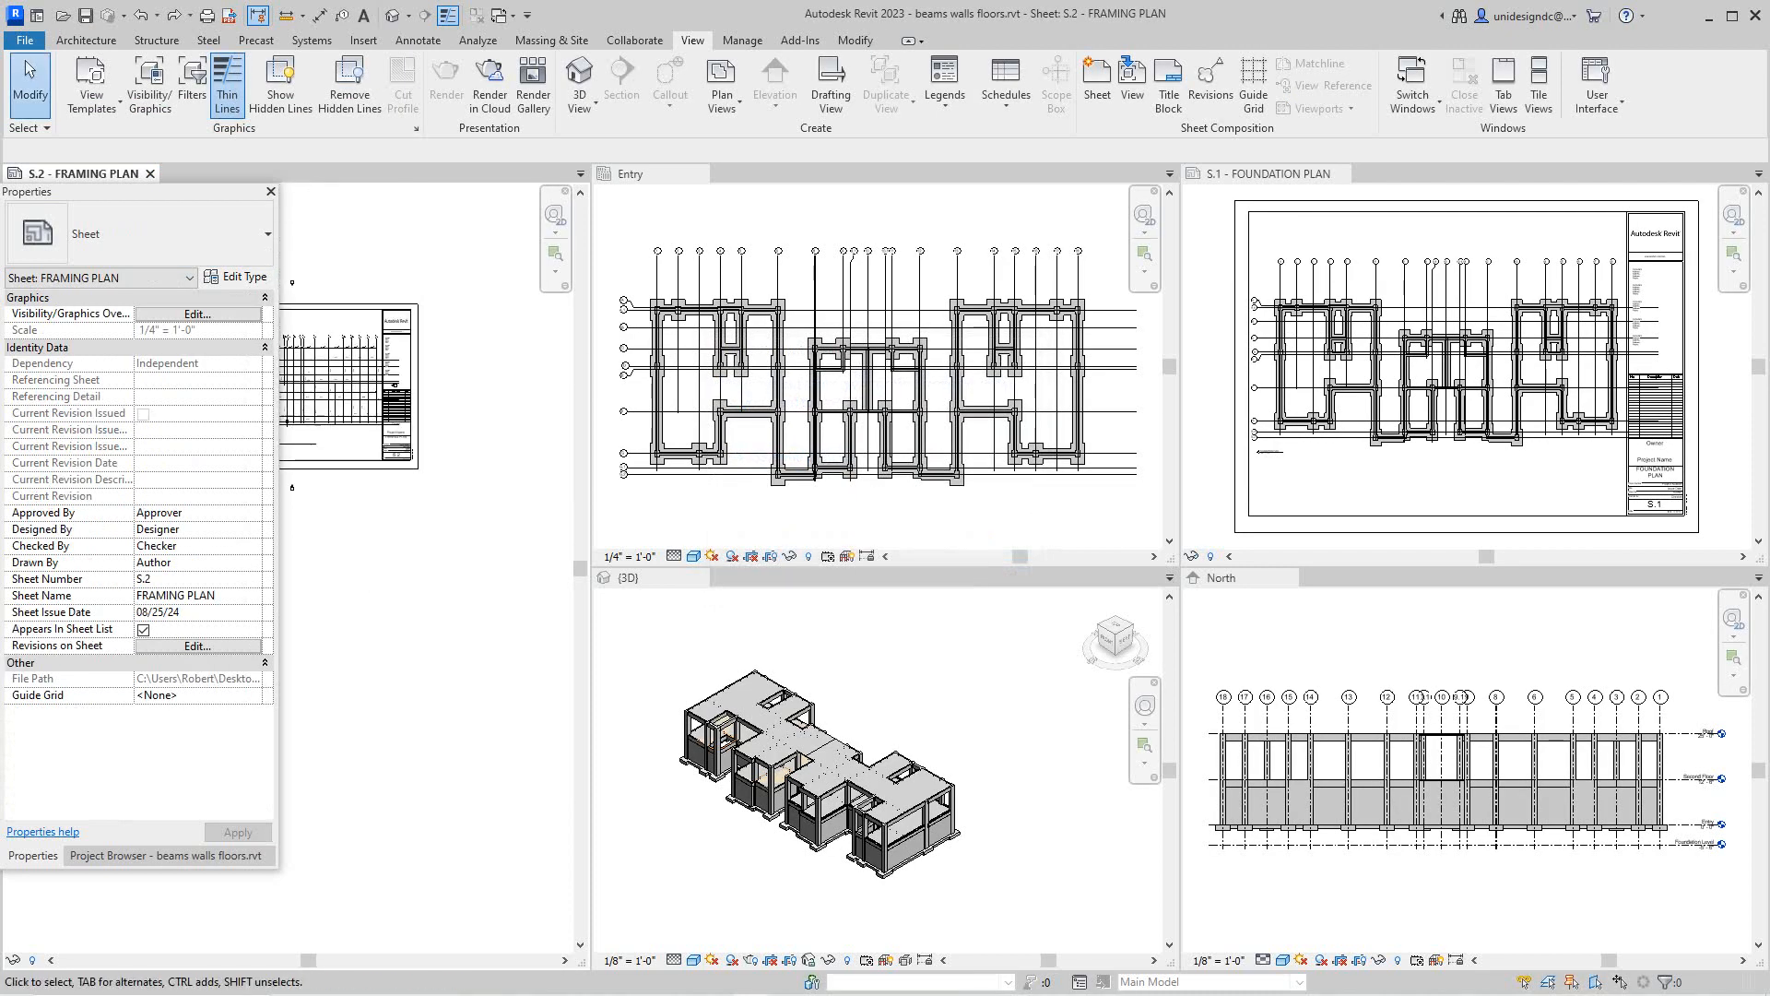
scroll(313, 249, "up", 3)
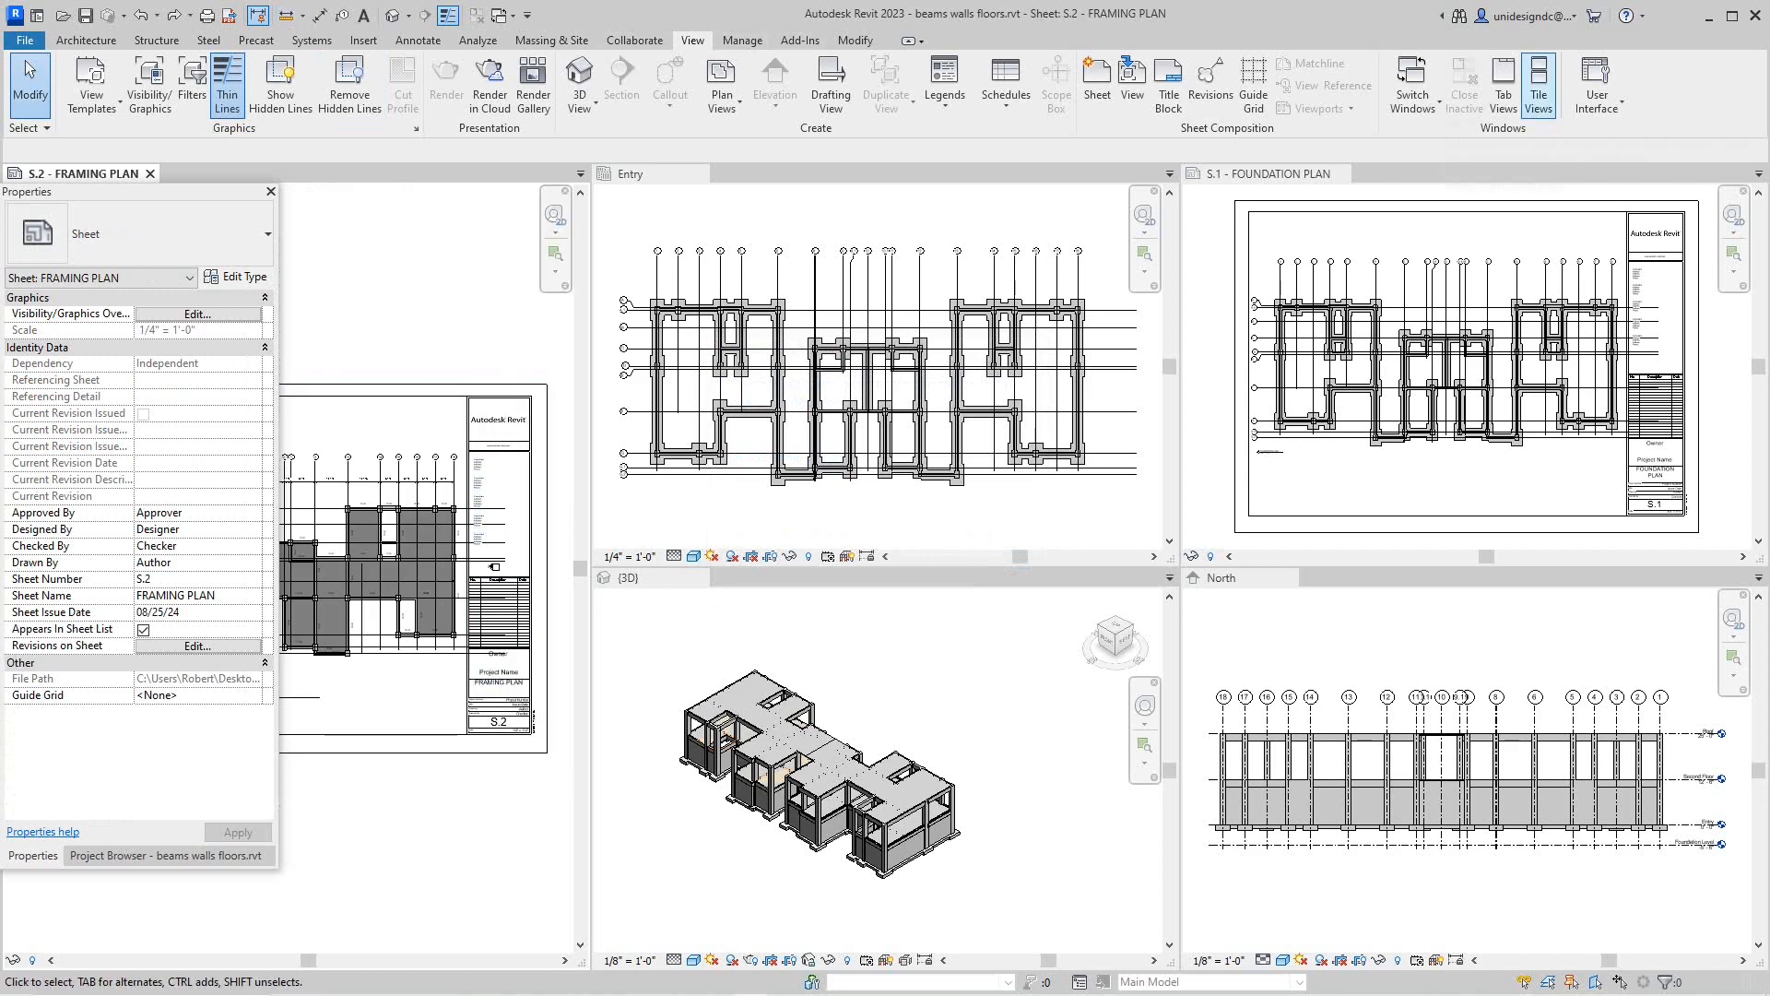
Return the tiled views to a tabbed layout and fit the S.2 - FRAMING PLAN sheet in the window
left_click(1504, 85)
scroll(745, 530, "down", 1)
middle_click_drag(745, 531, 890, 446)
scroll(893, 450, "down", 1)
middle_click(889, 446)
middle_click(889, 446)
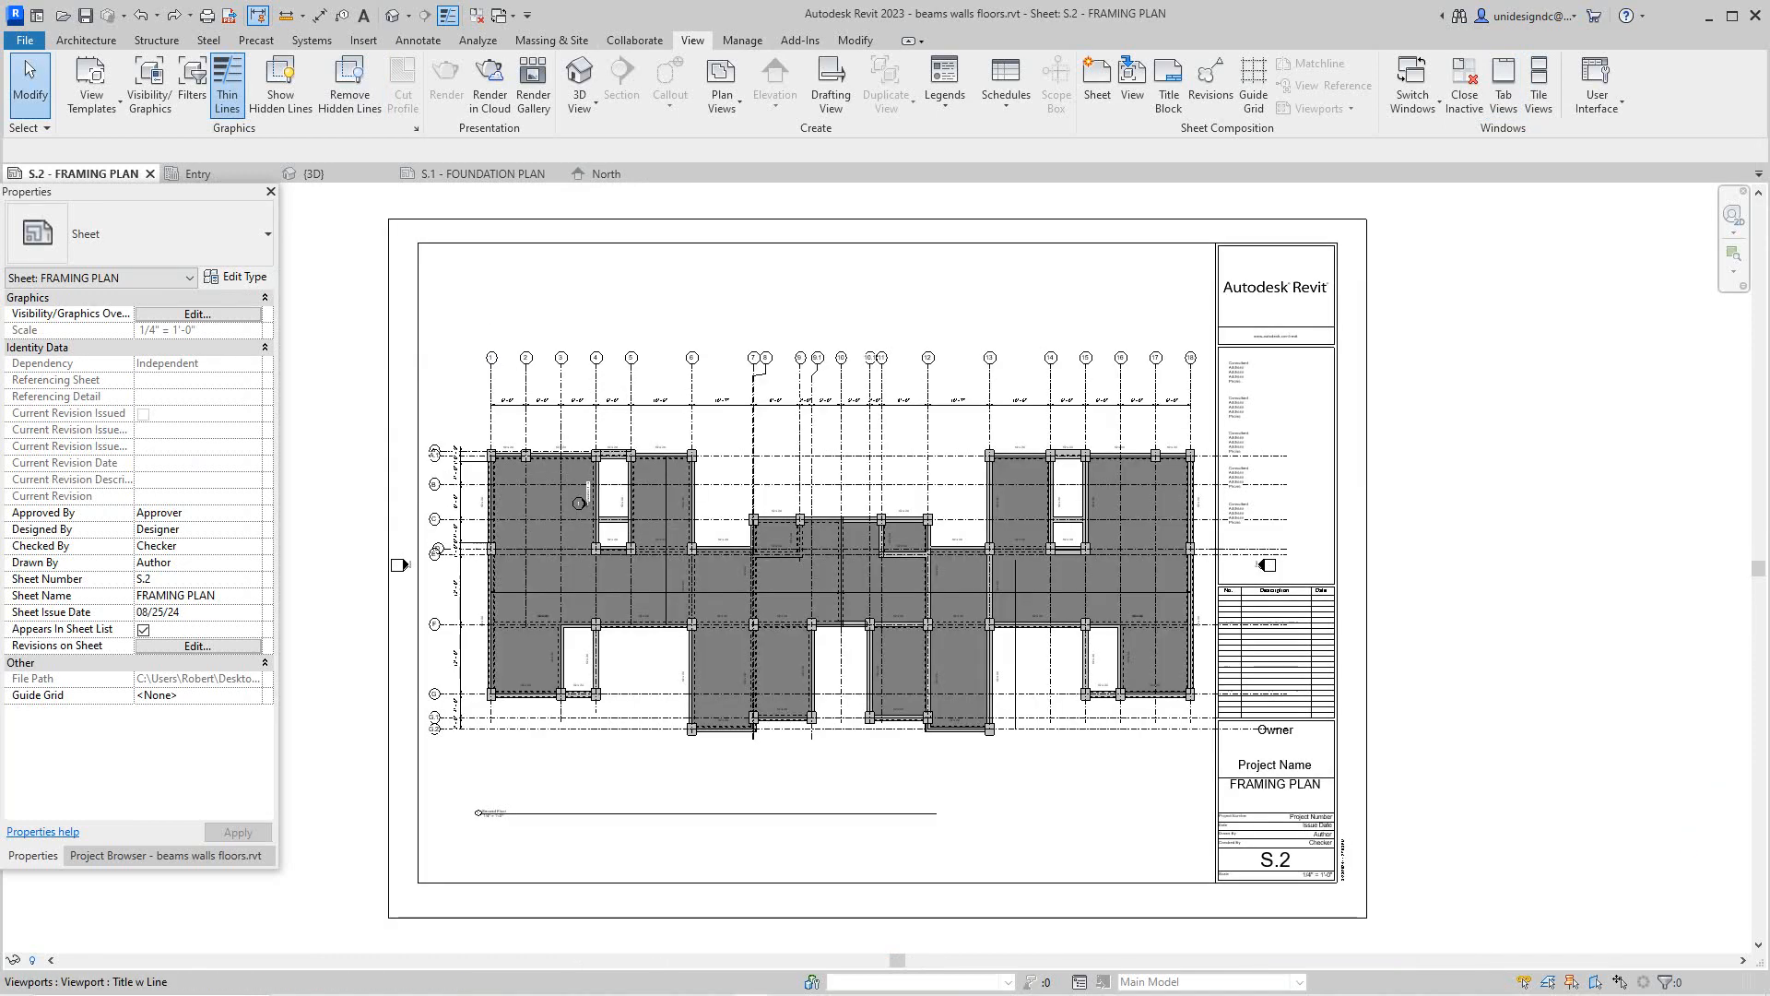
Switch to the Entry structural plan and frame the whole foundation layout with its grids
key("ctrl+Tab")
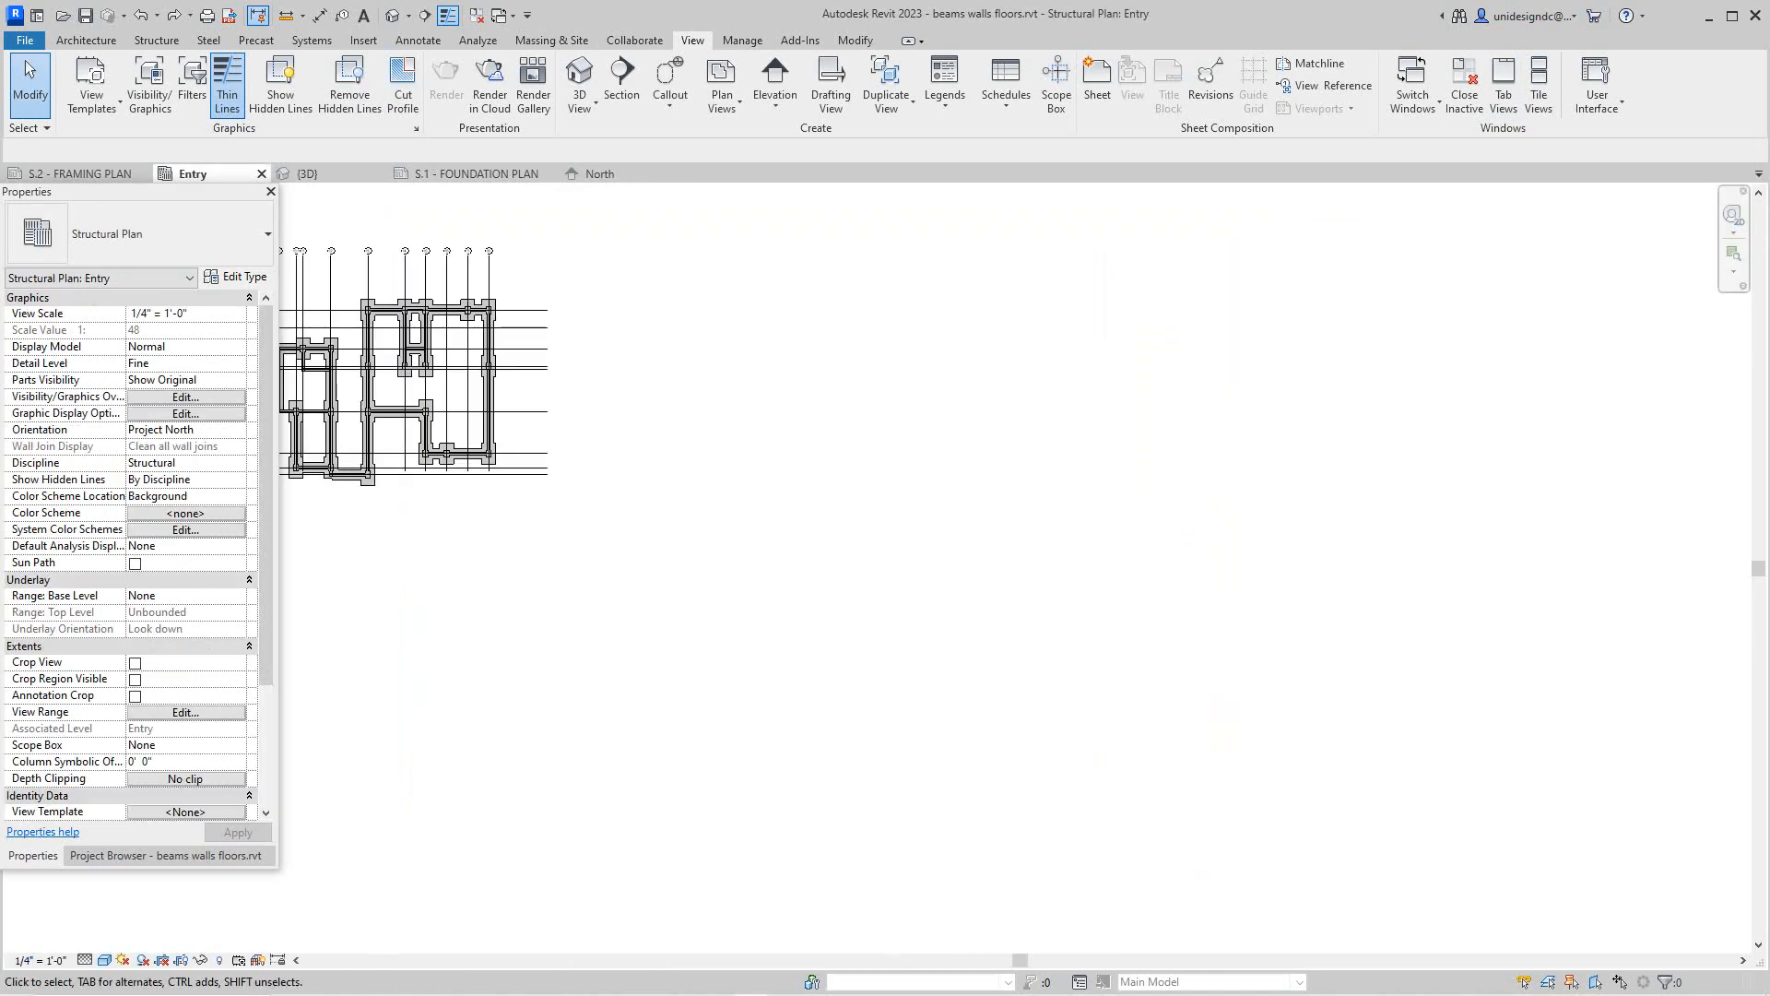
scroll(849, 523, "down", 2)
middle_click(849, 526)
middle_click(849, 526)
scroll(637, 566, "up", 2)
scroll(775, 576, "down", 2)
middle_click_drag(775, 576, 1080, 553)
scroll(927, 557, "down", 3)
middle_click_drag(928, 557, 780, 588)
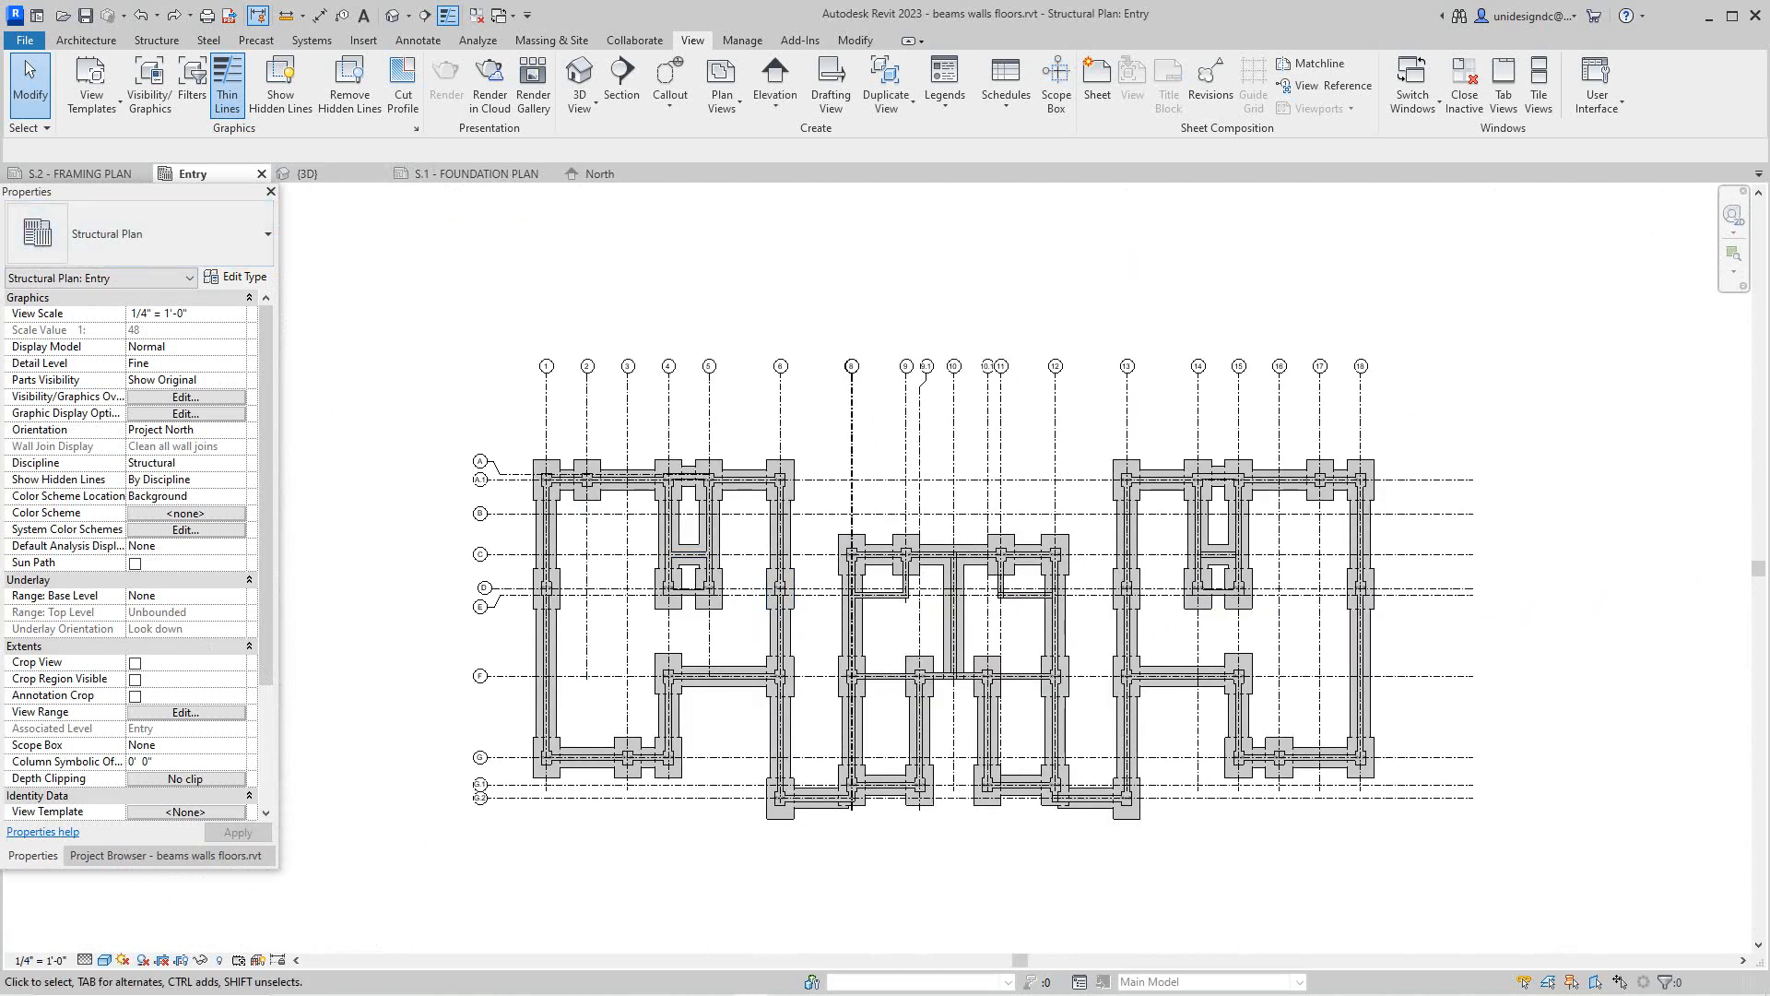
Switch to the S.1 - FOUNDATION PLAN sheet and fit it in the window
left_click(475, 174)
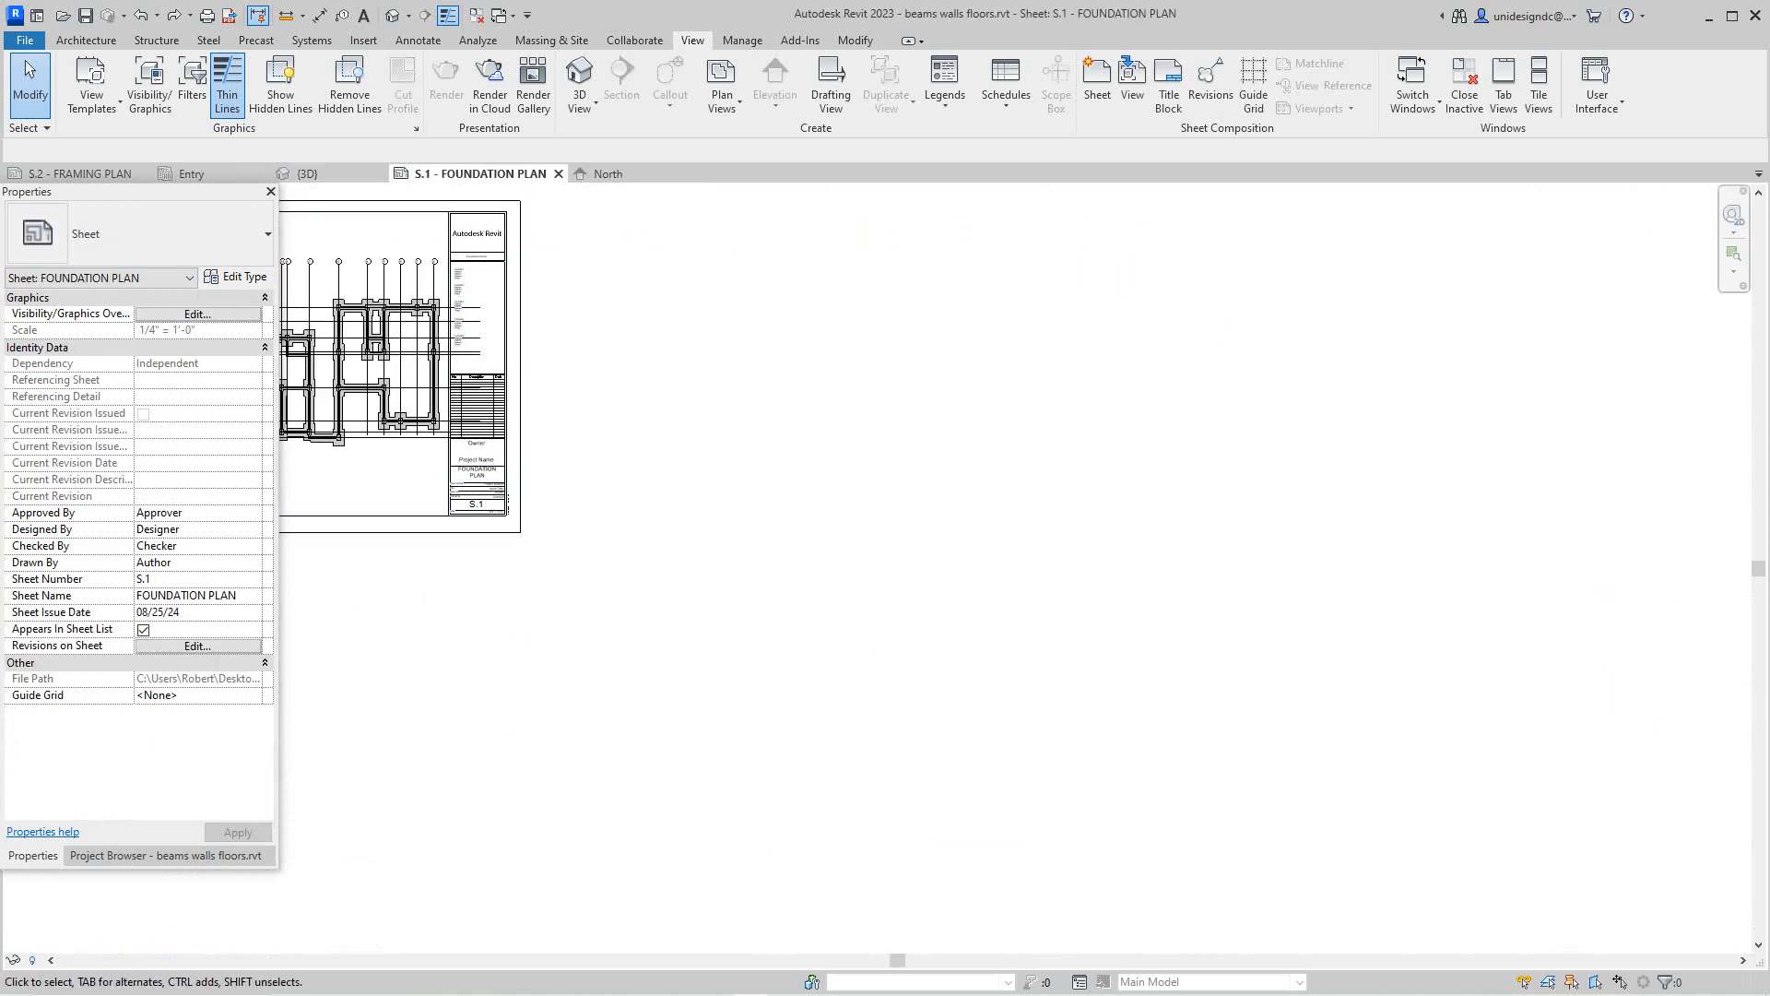
scroll(649, 513, "down", 2)
middle_click(650, 512)
middle_click(649, 513)
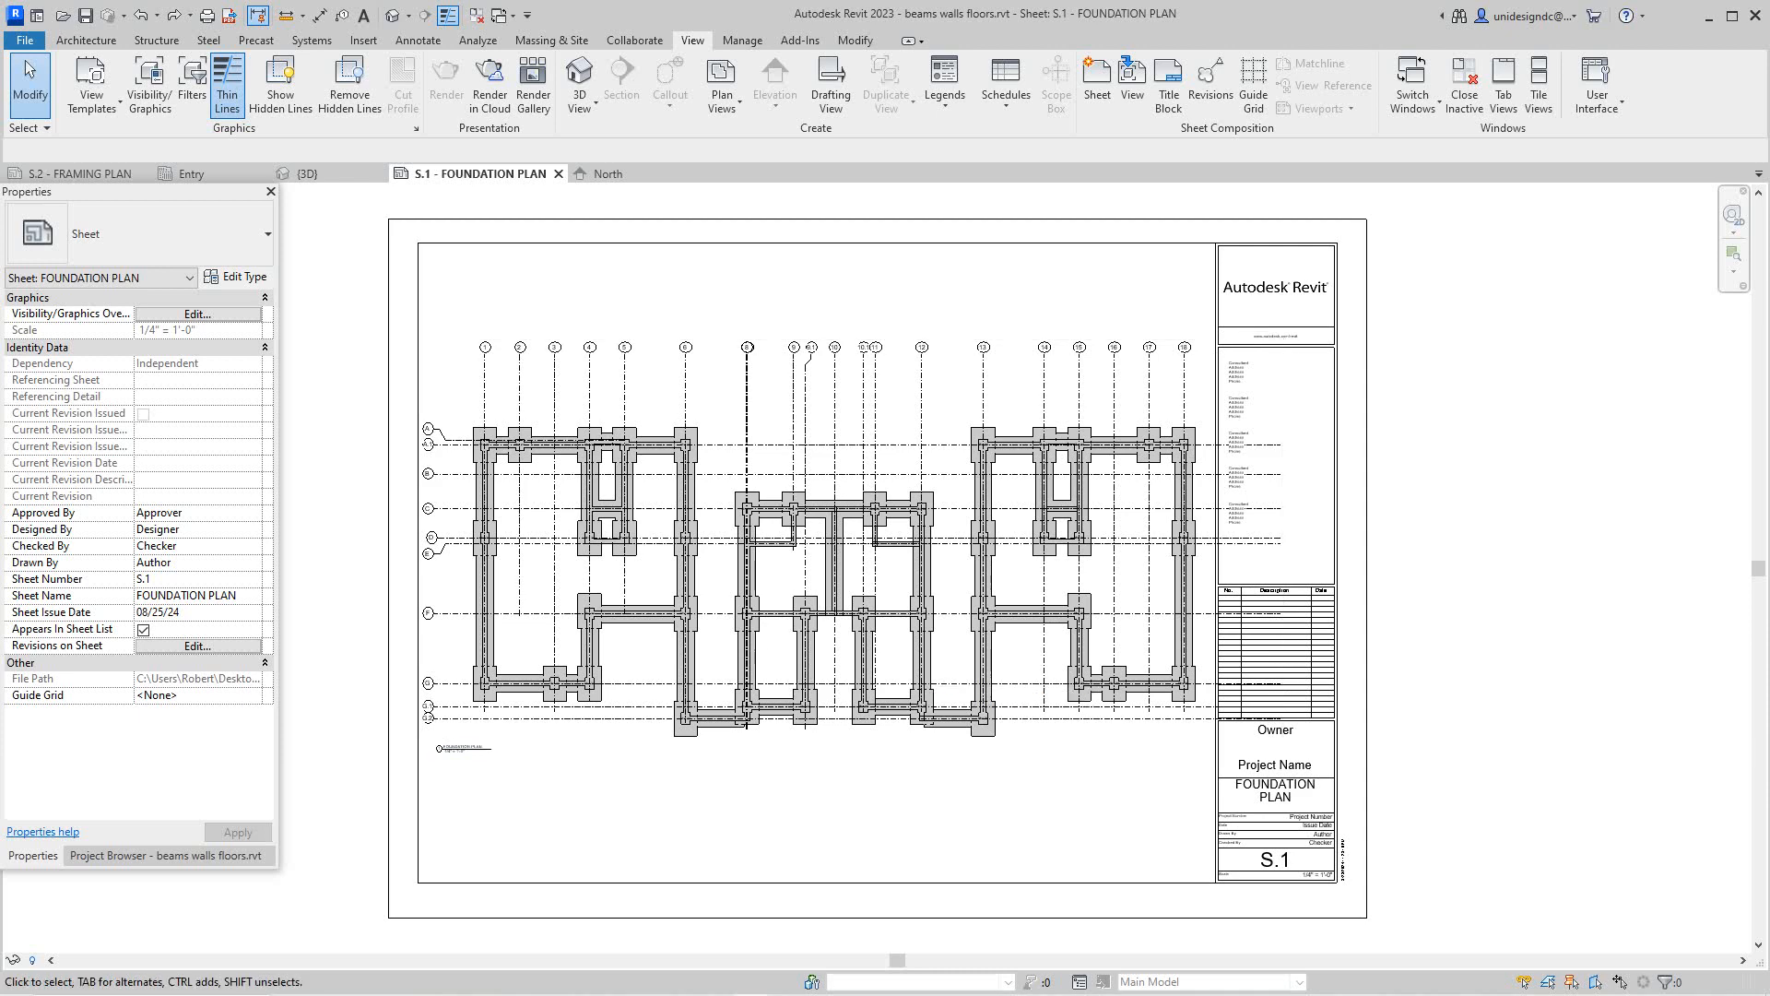
Activate the foundation plan viewport on sheet S.1
scroll(491, 402, "up", 5)
right_click(503, 394)
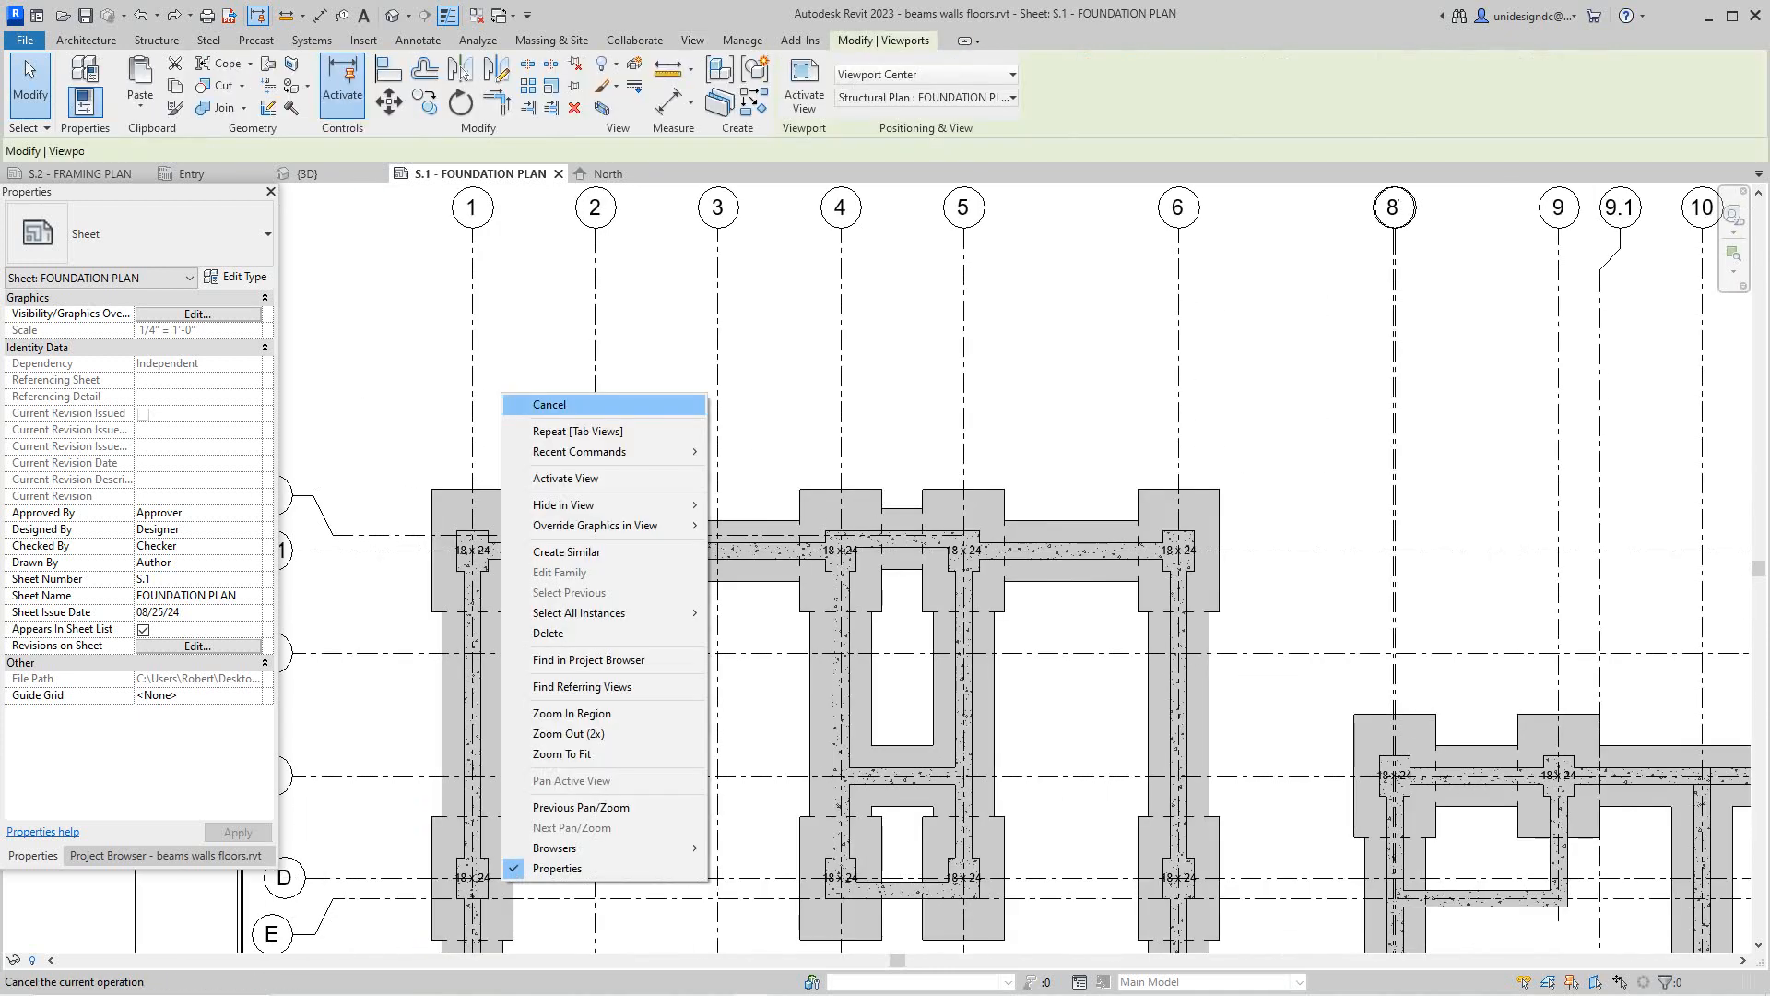
left_click(565, 479)
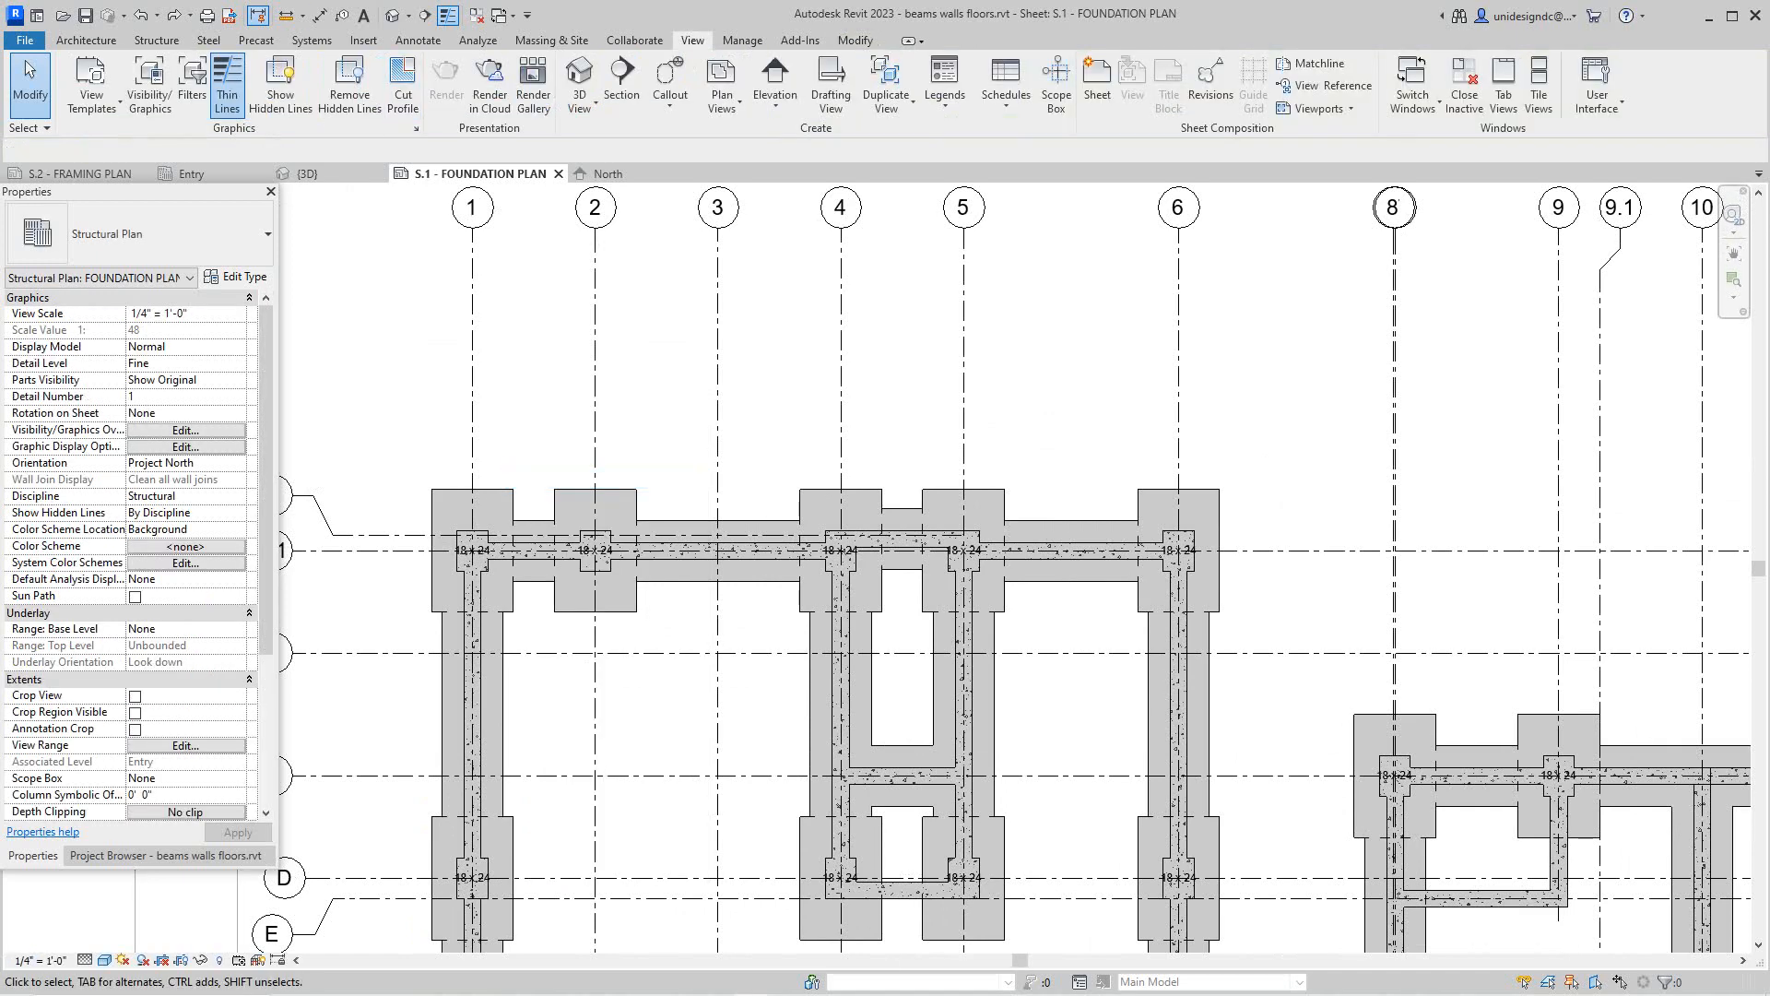
left_click(319, 14)
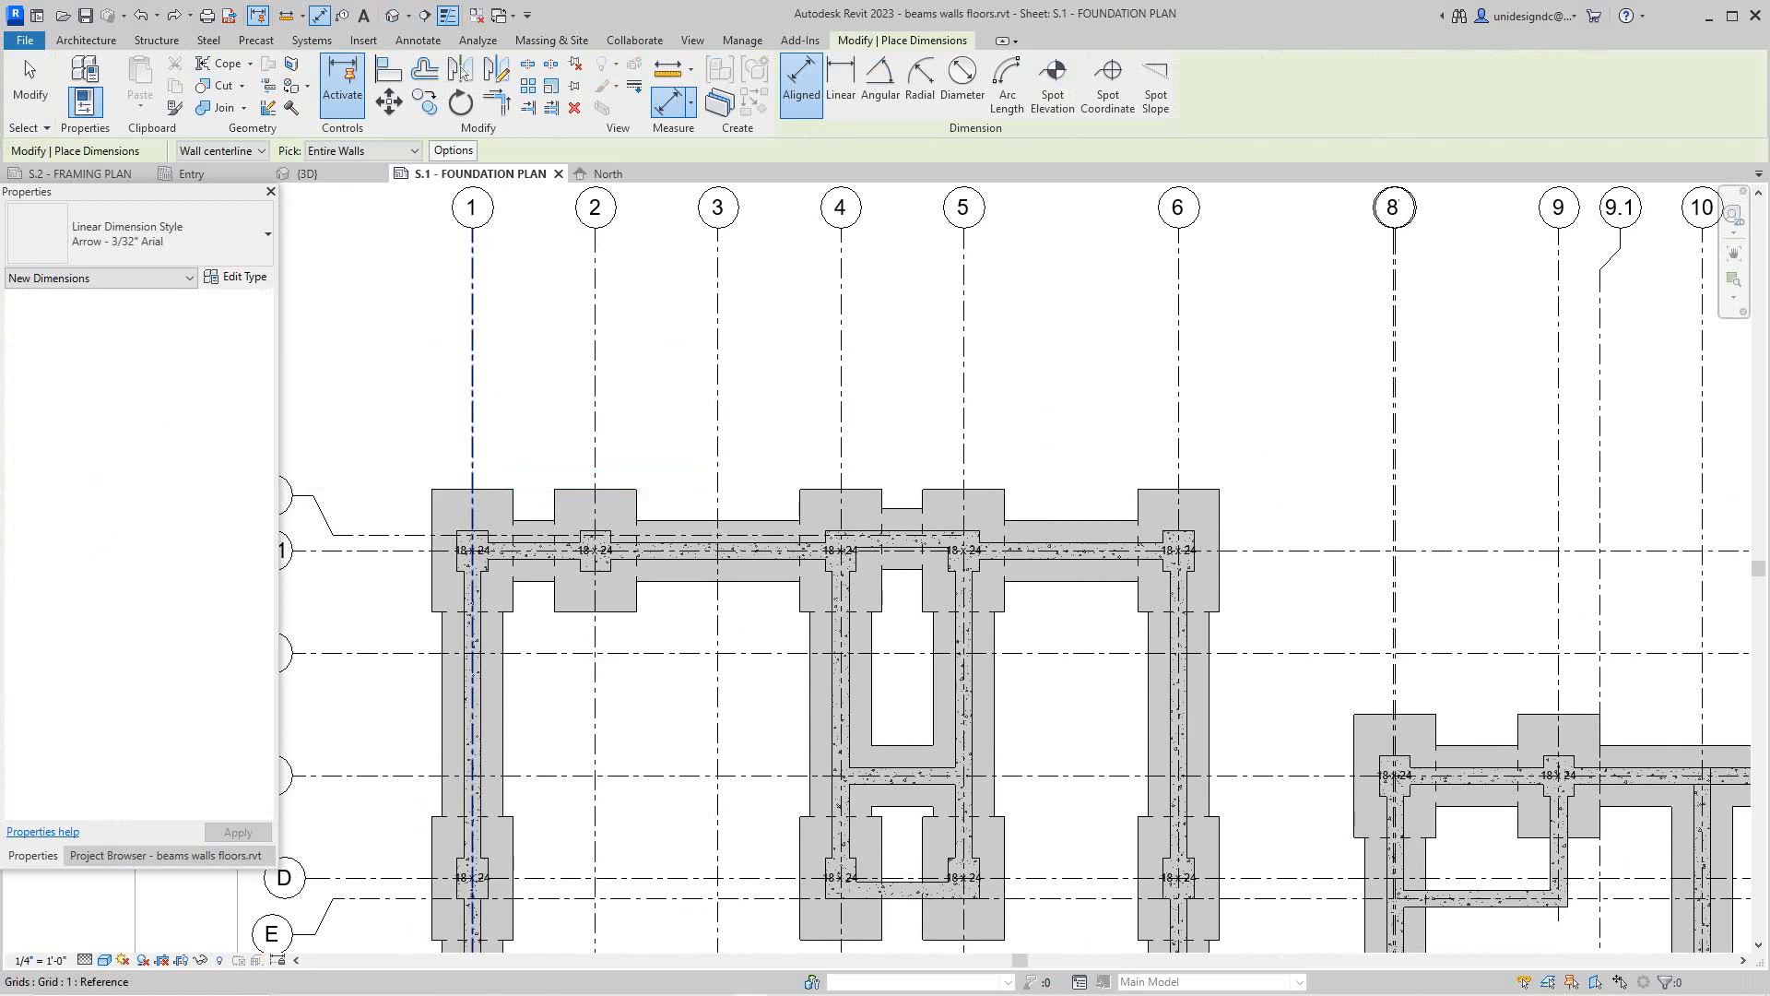
right_click(384, 269)
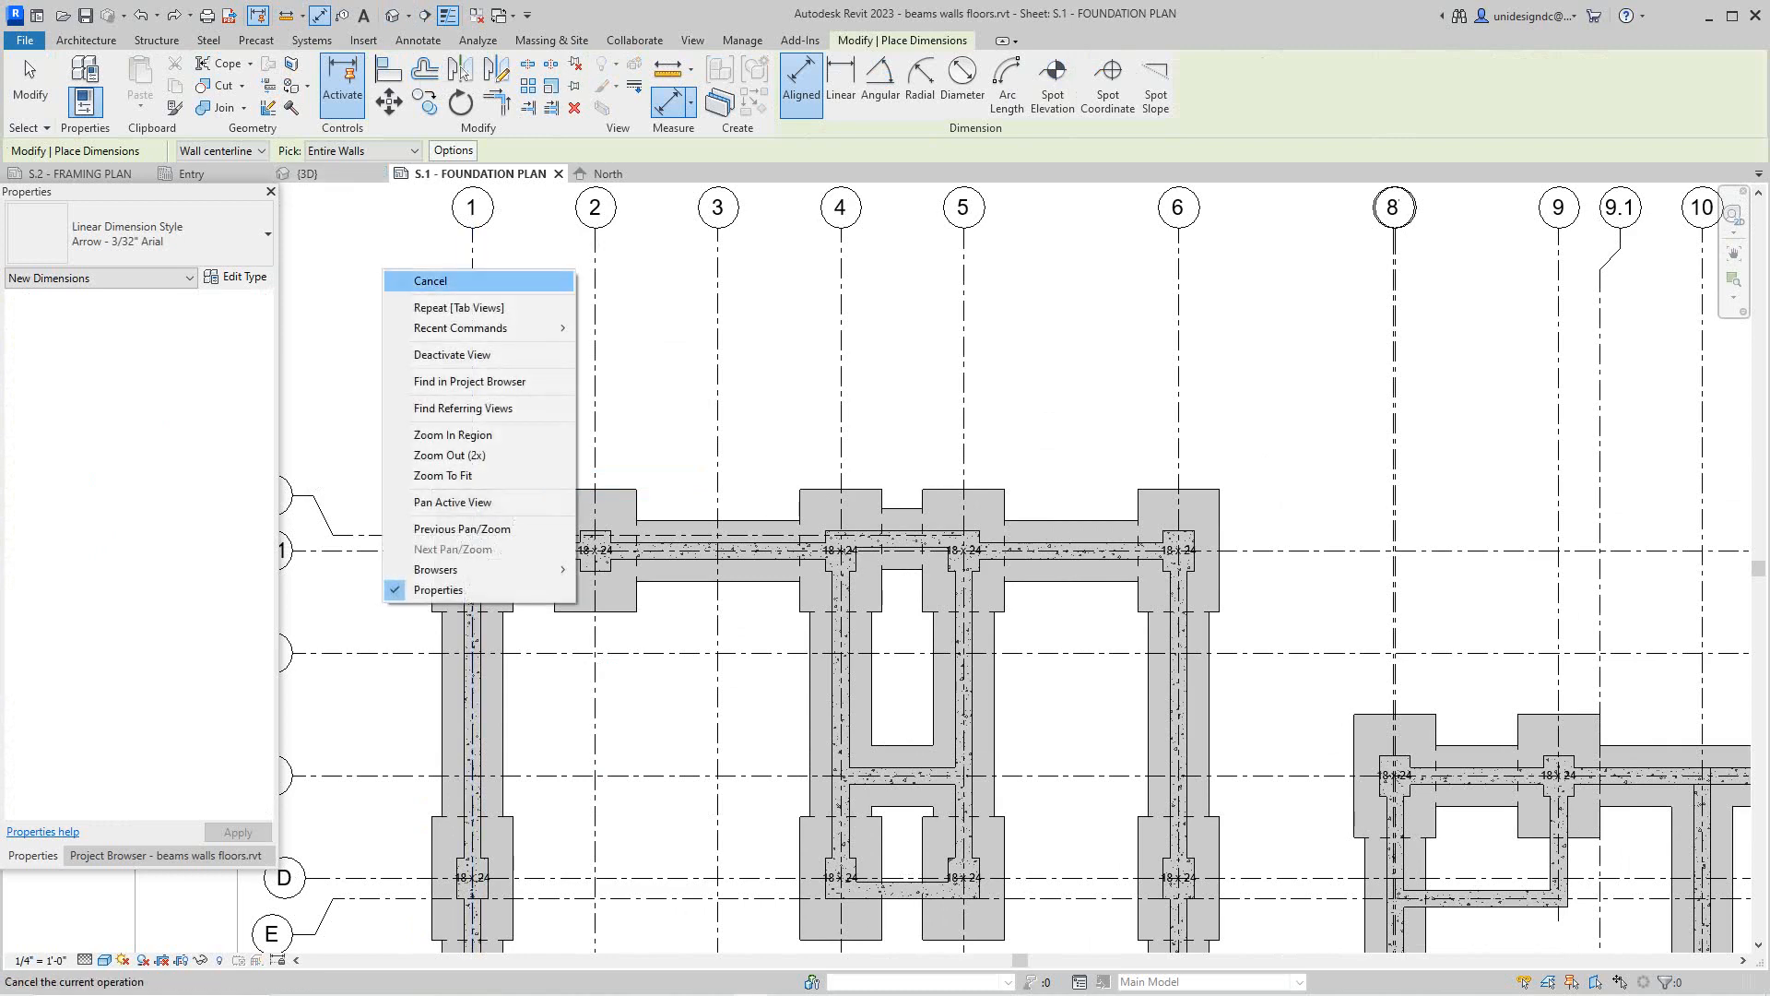
left_click(410, 281)
Deactivate the foundation plan viewport to return to sheet S.1
scroll(570, 356, "down", 5)
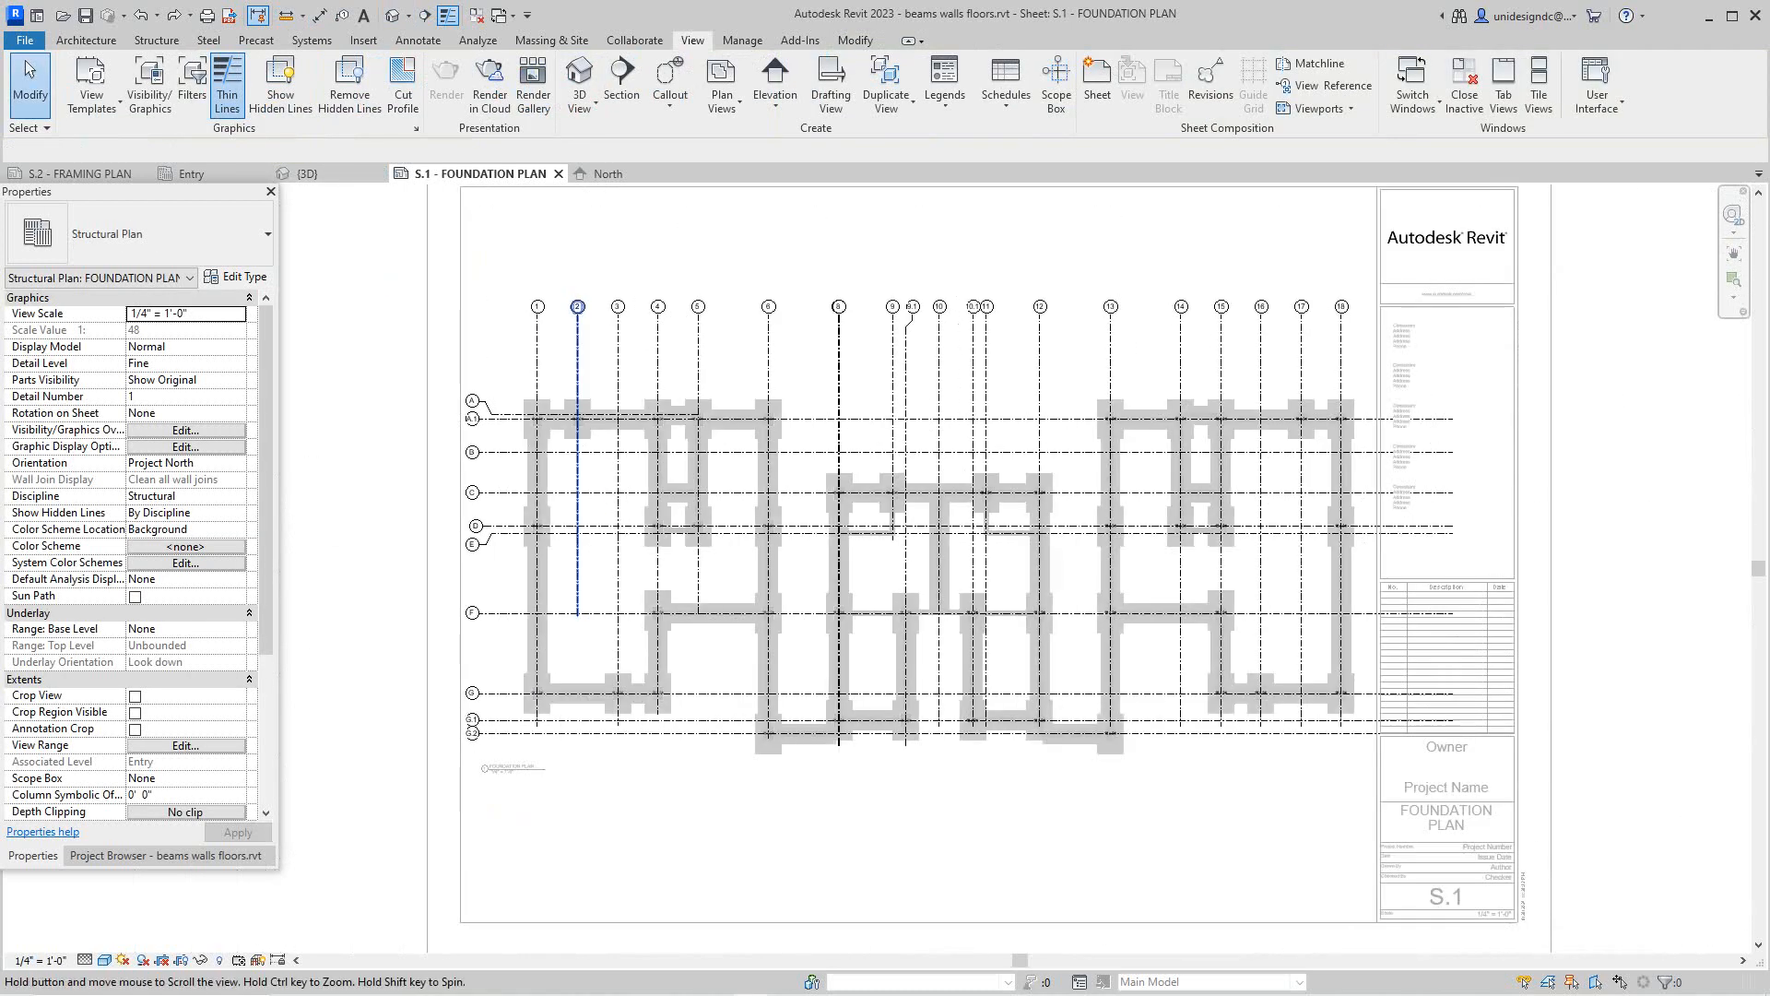
left_click(577, 358)
right_click(573, 360)
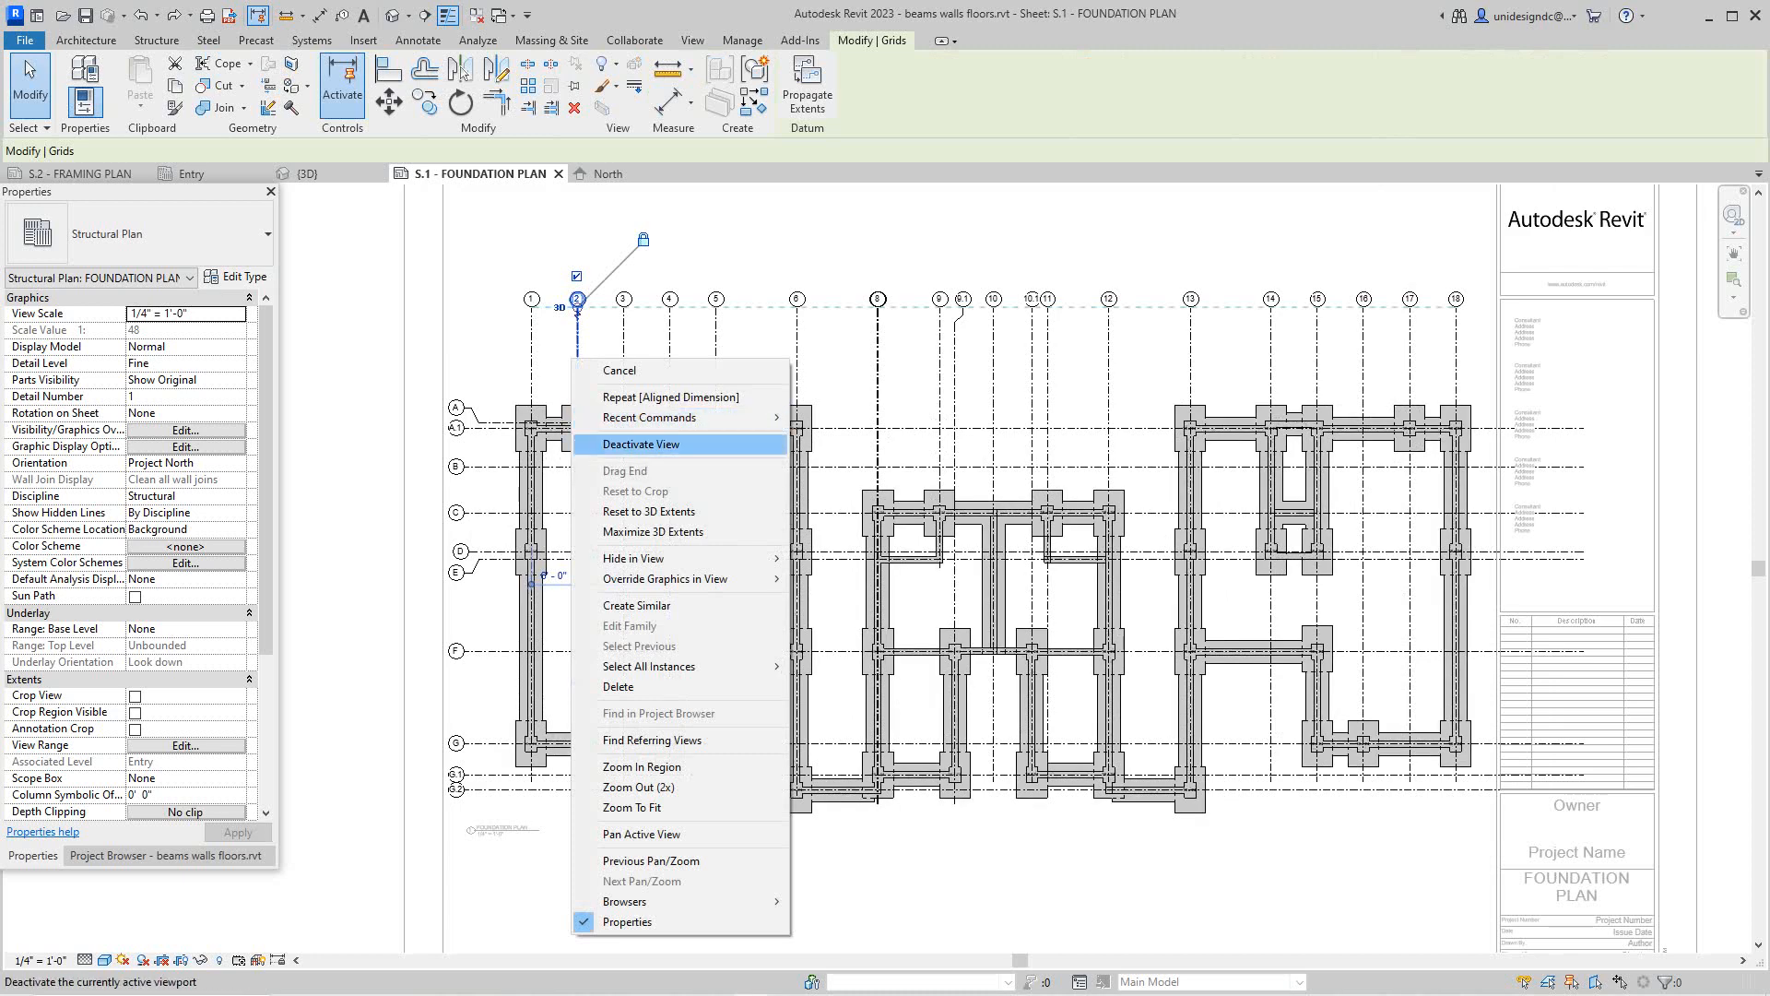
left_click(640, 443)
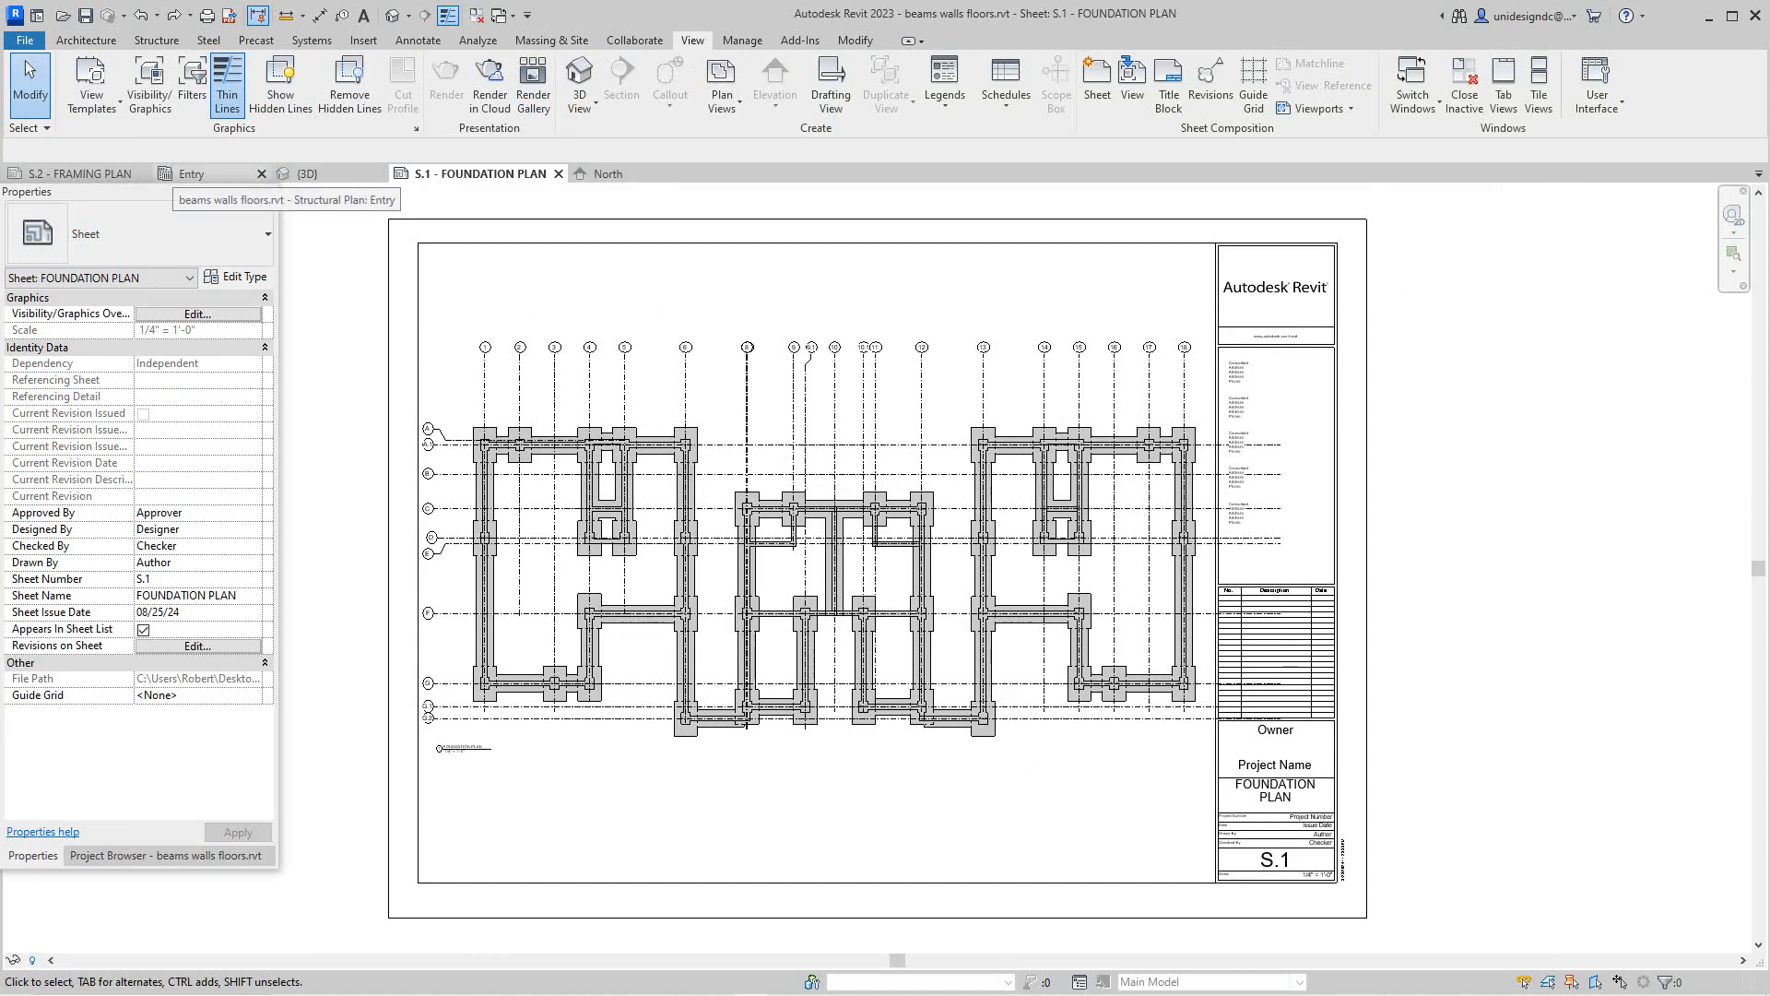
Go back to the Entry structural plan and bring the full grid layout into view
left_click(191, 174)
scroll(908, 510, "up", 3)
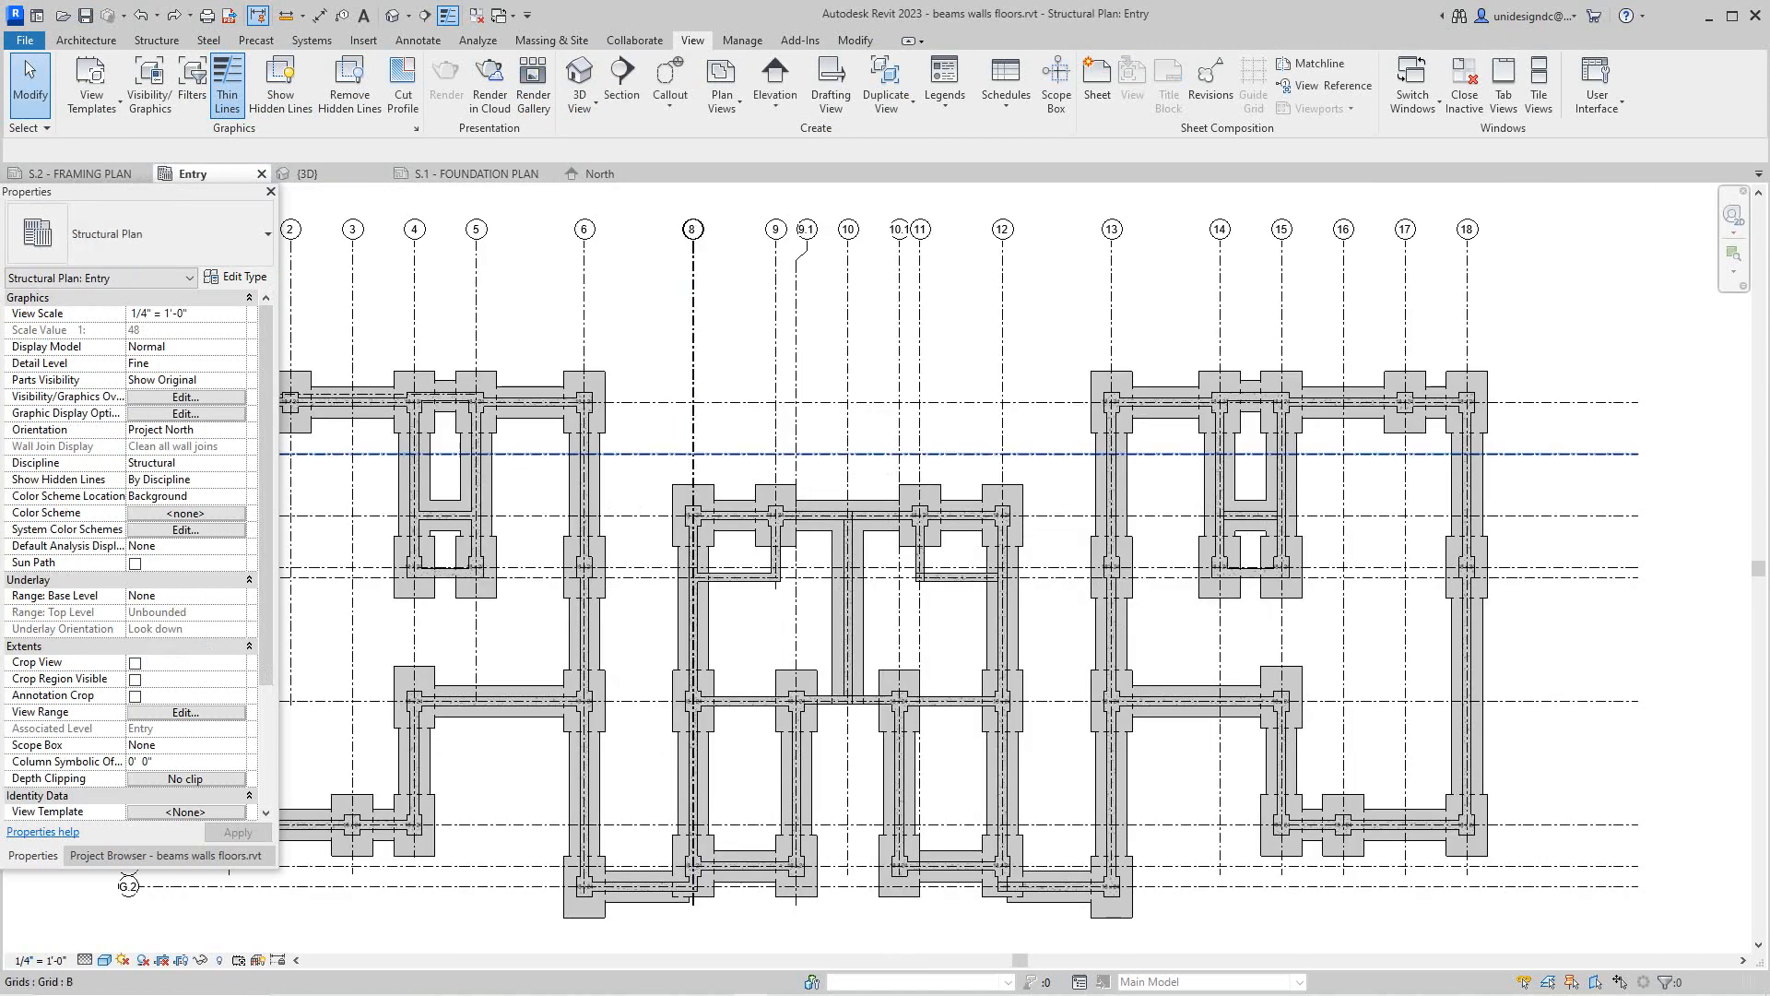
middle_click_drag(909, 510, 936, 502)
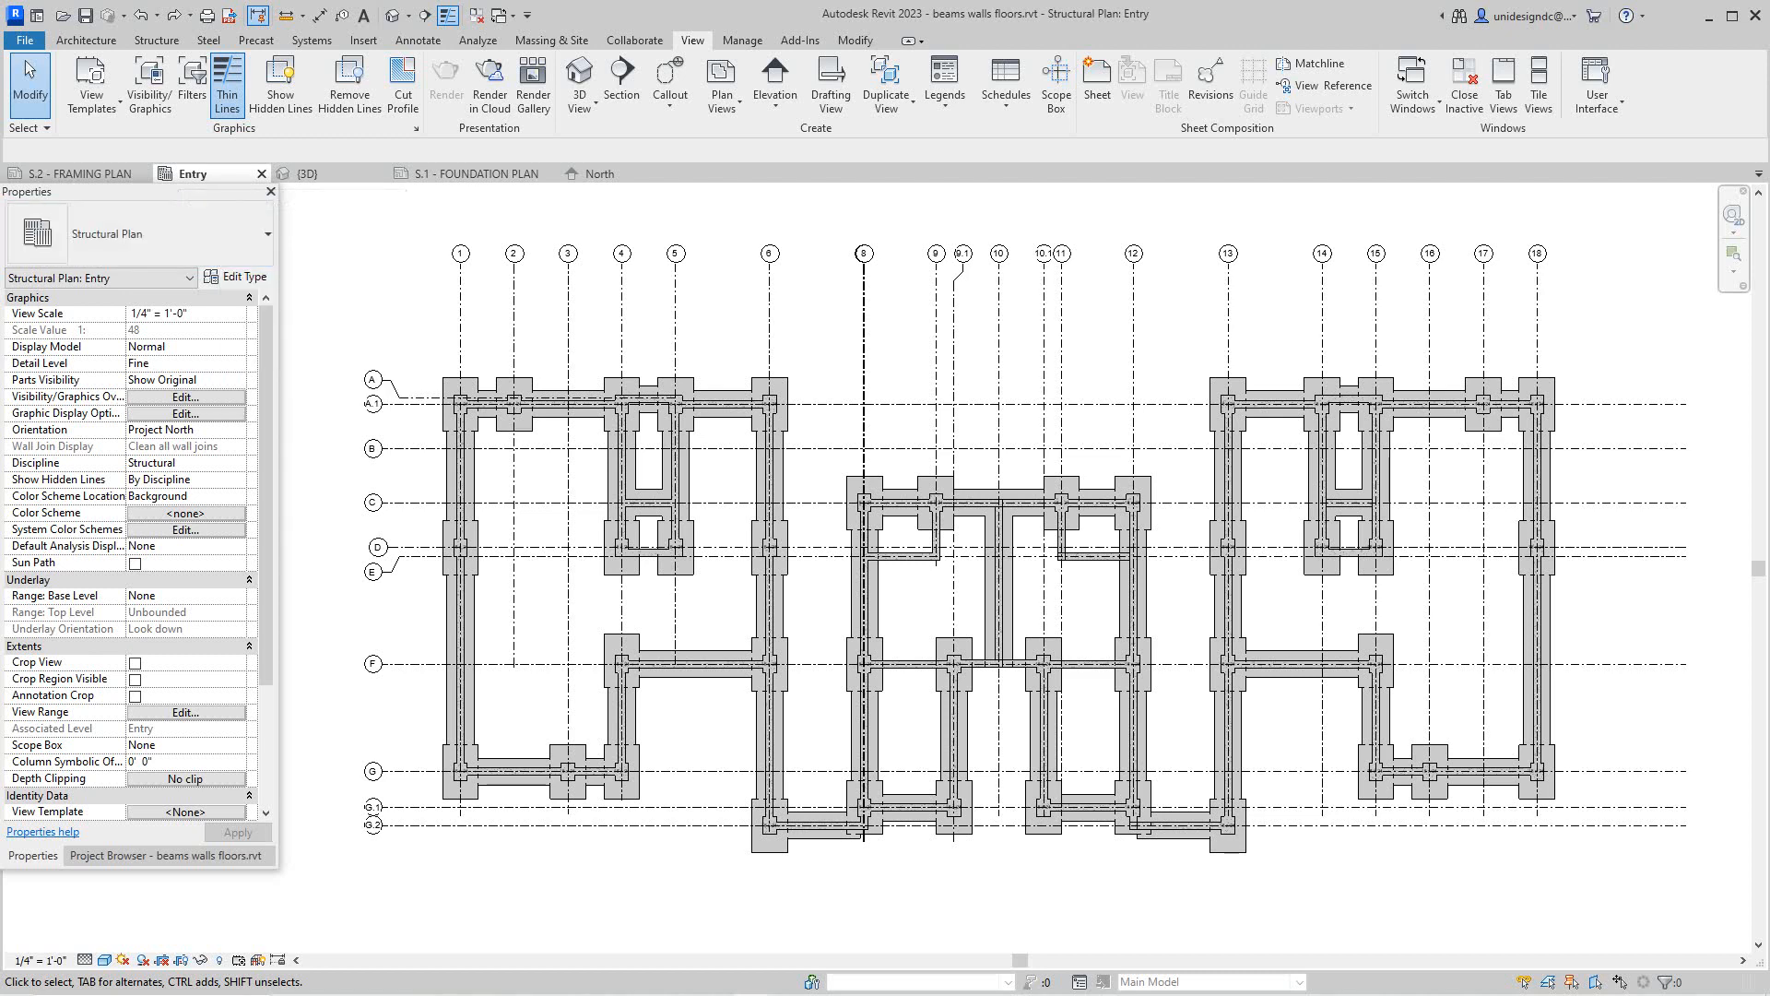
Examine the footings, walls and columns along grids A to F in the Entry plan
scroll(290, 345, "up", 1)
scroll(790, 525, "up", 1)
middle_click_drag(790, 524, 765, 595)
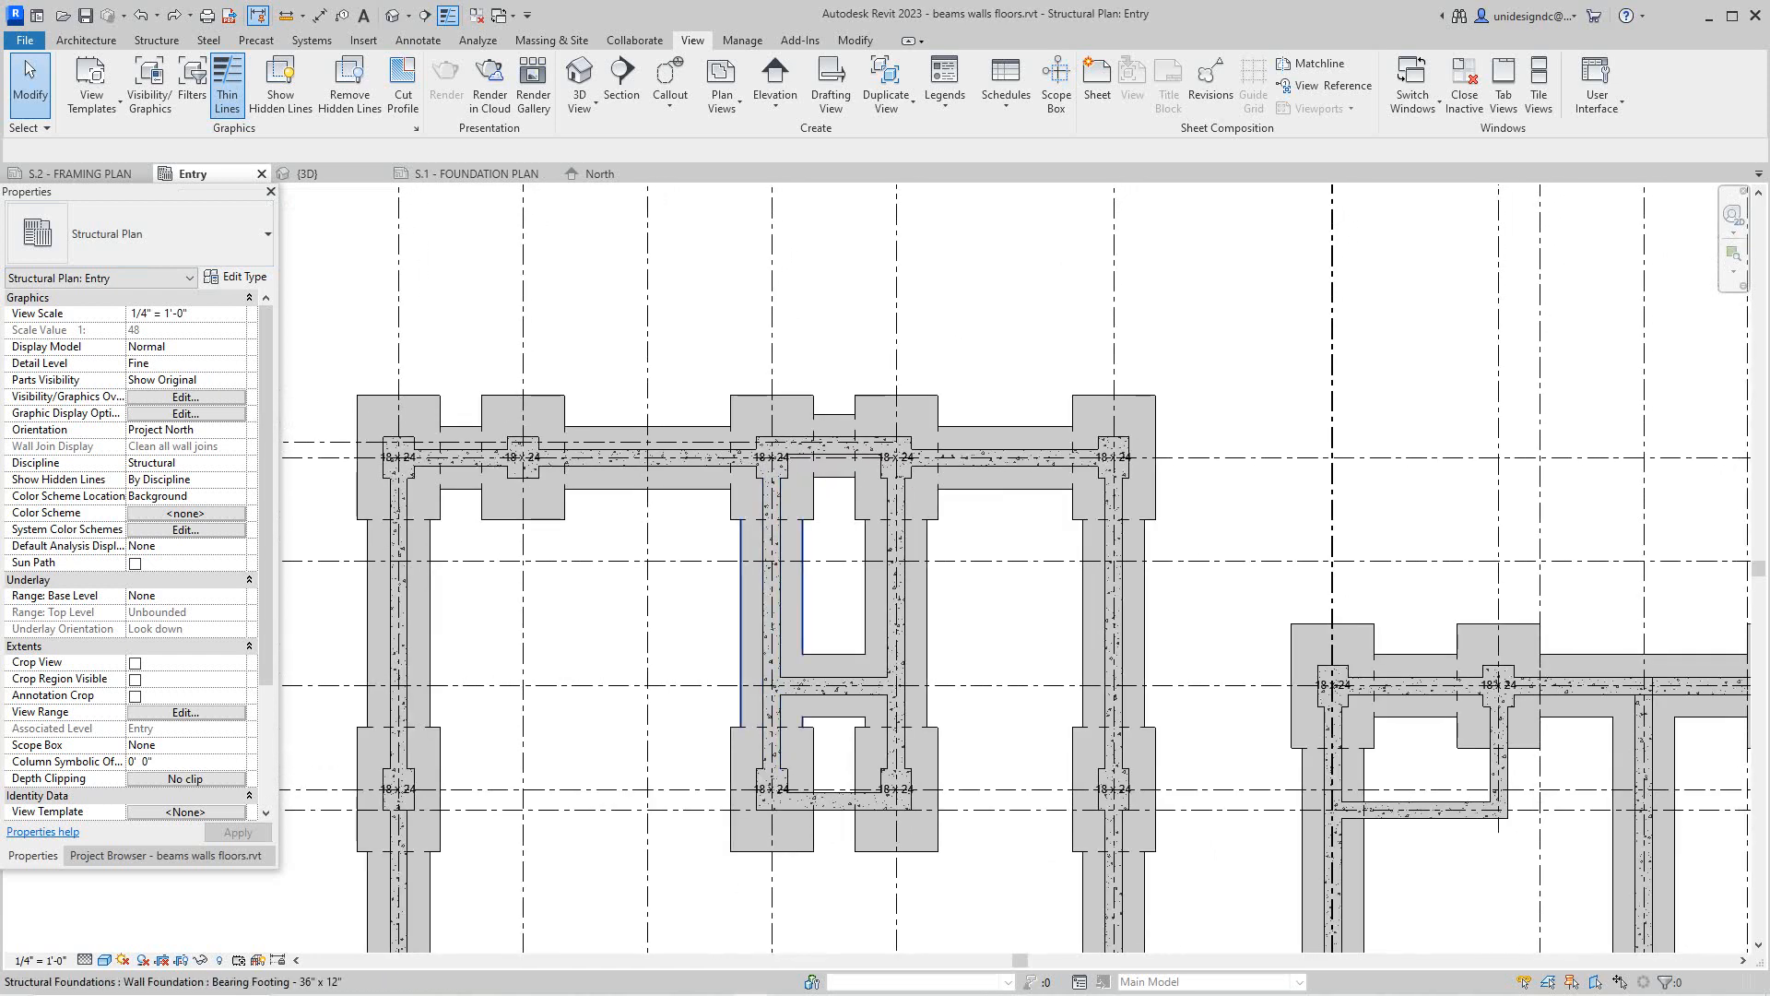
scroll(608, 568, "up", 2)
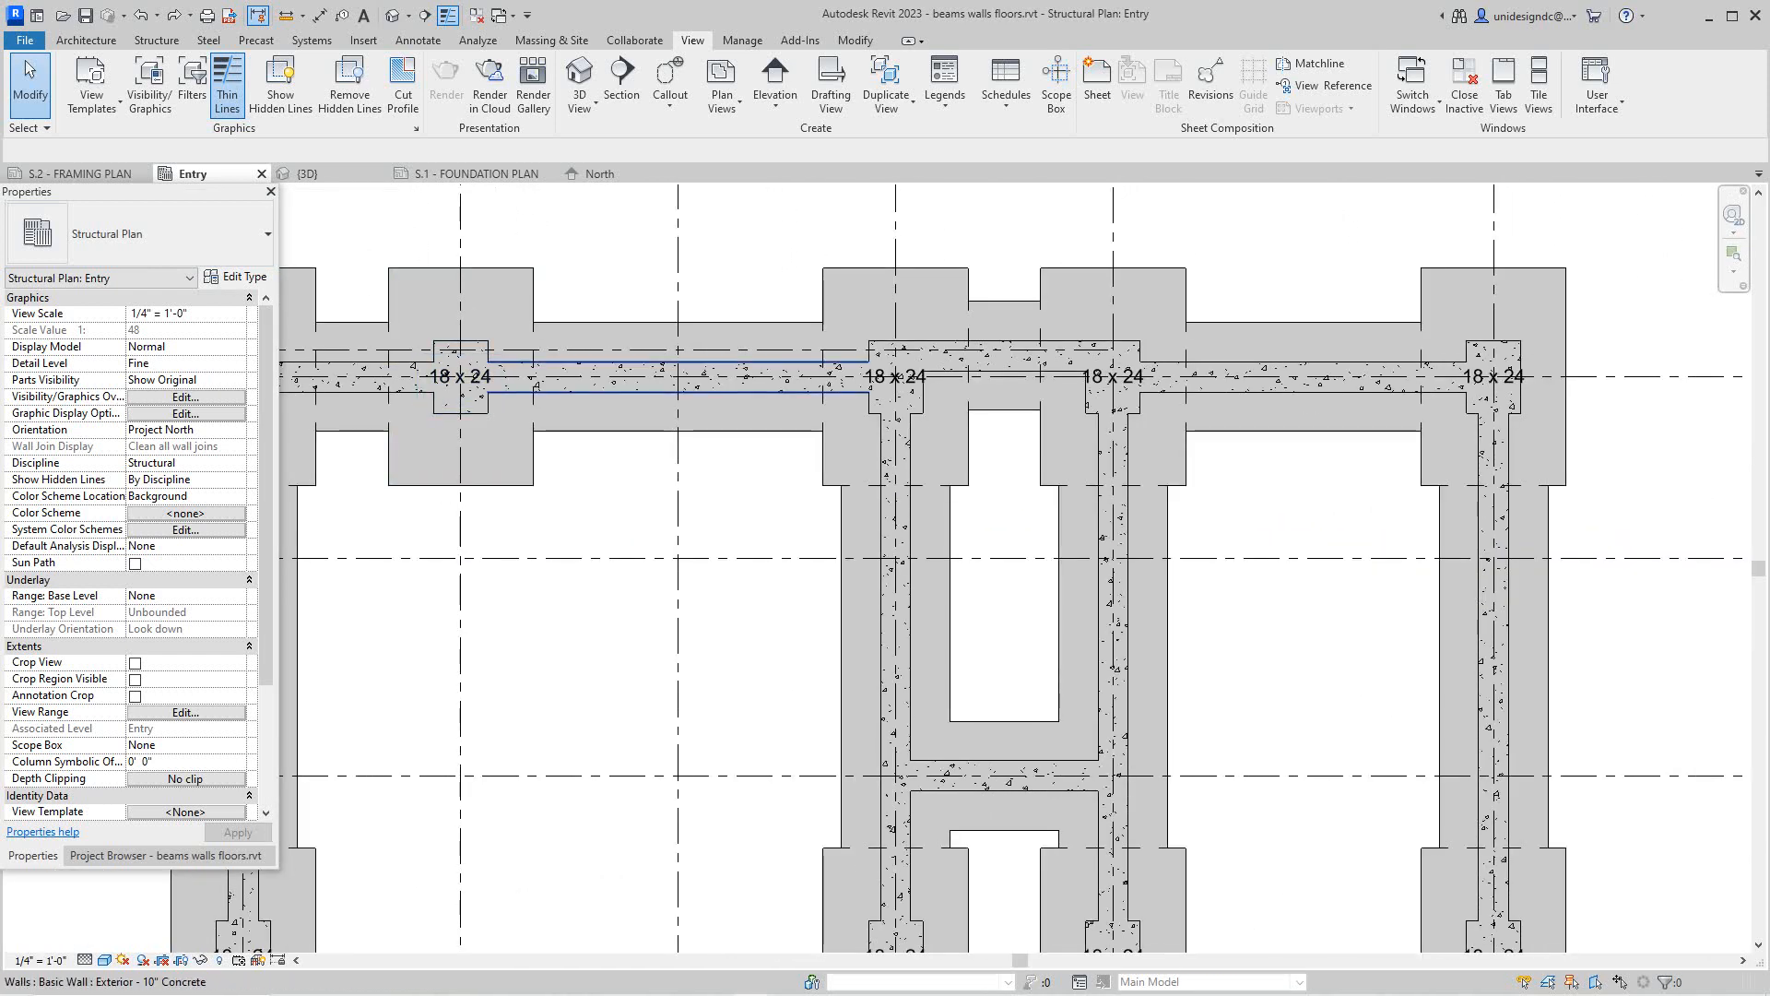
scroll(605, 376, "down", 3)
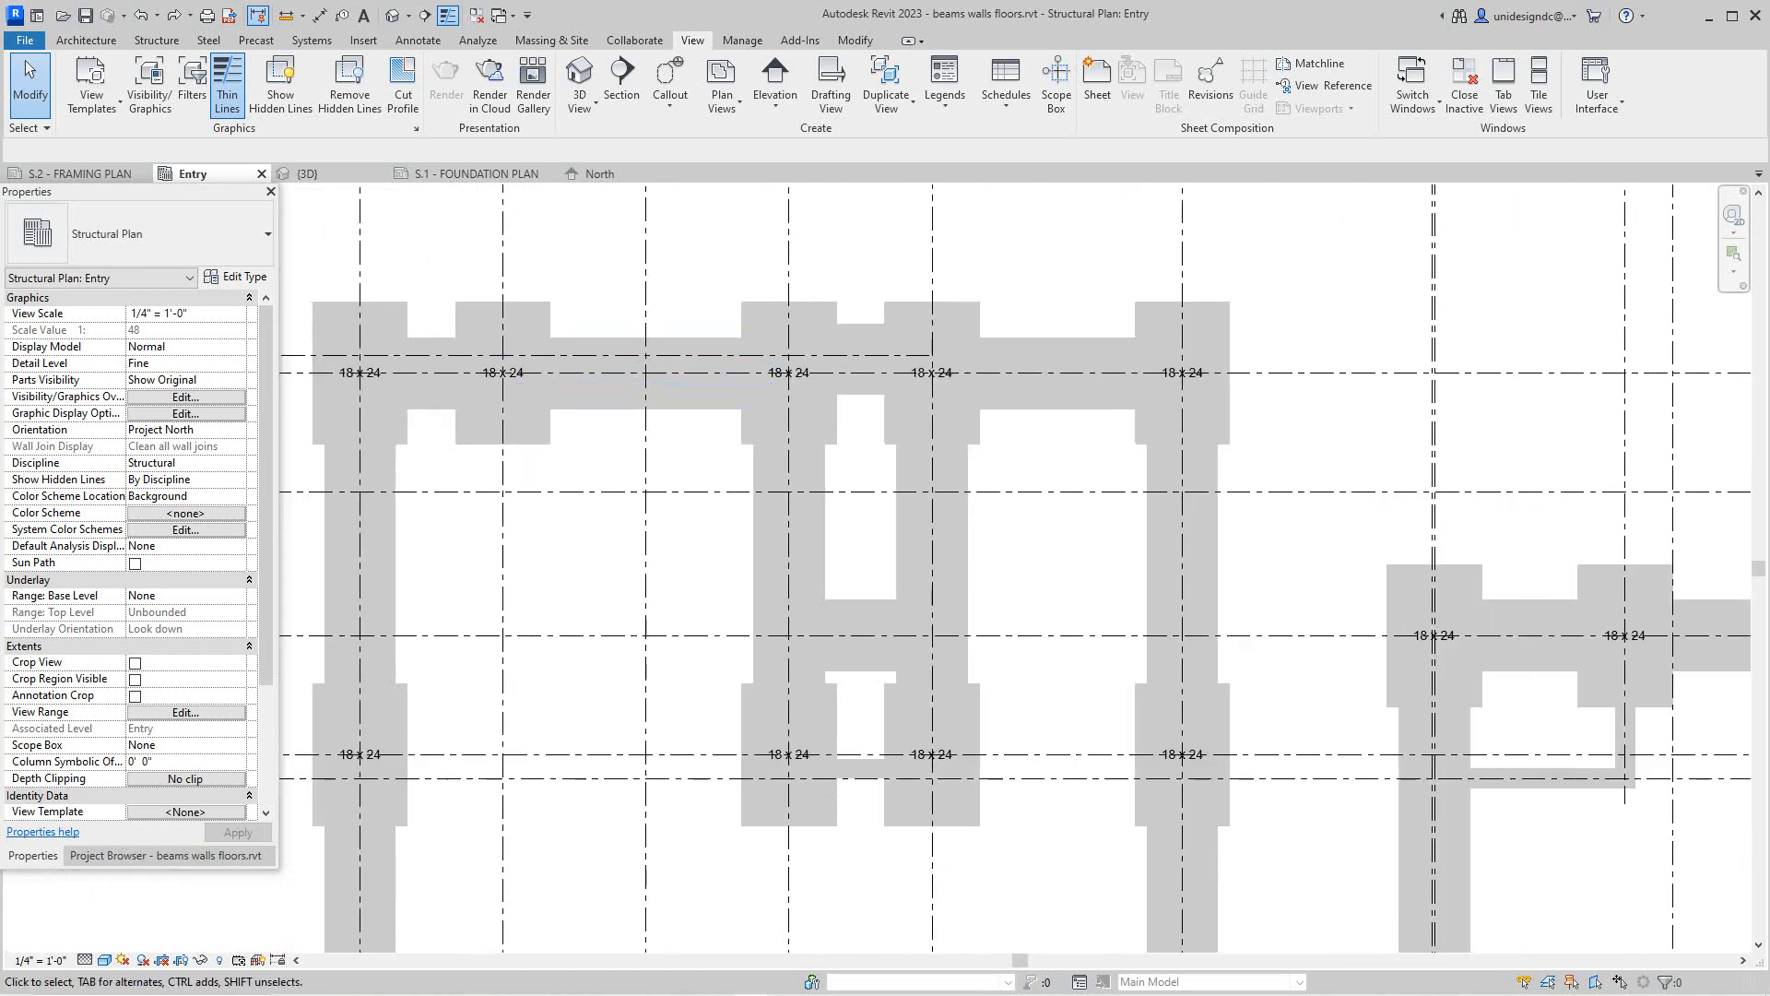
scroll(658, 402, "down", 1)
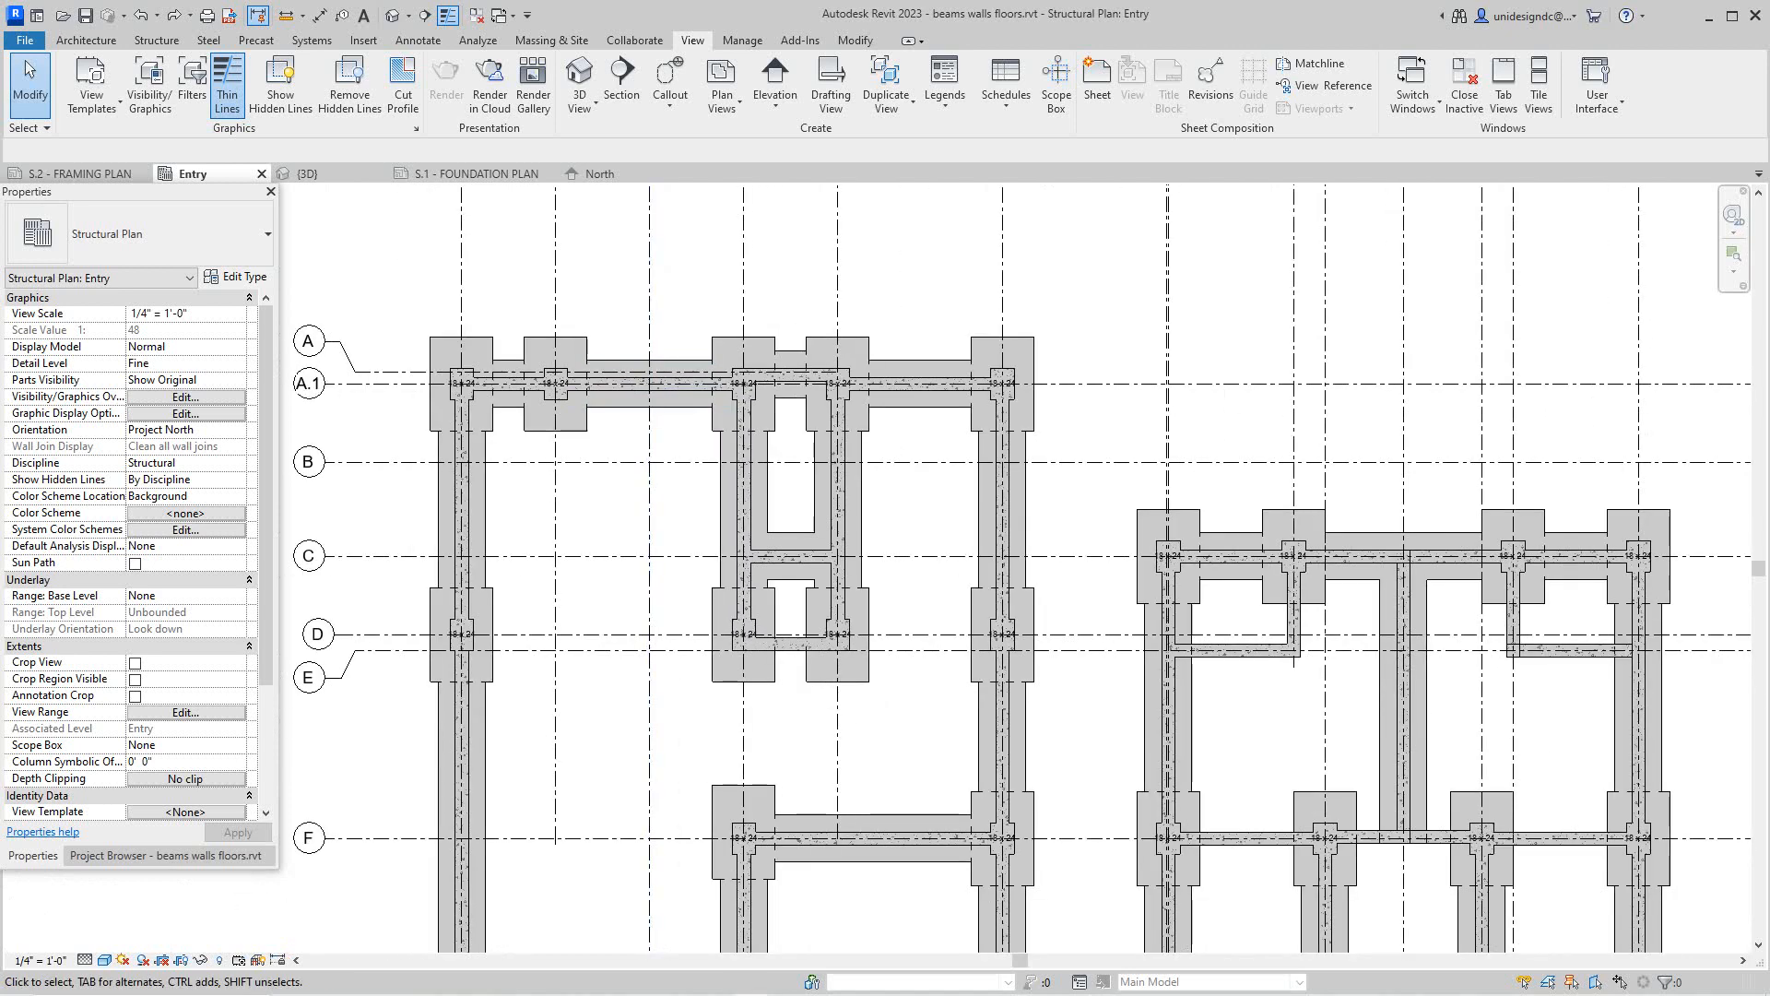
scroll(600, 427, "down", 1)
scroll(928, 406, "up", 1)
middle_click_drag(928, 406, 605, 404)
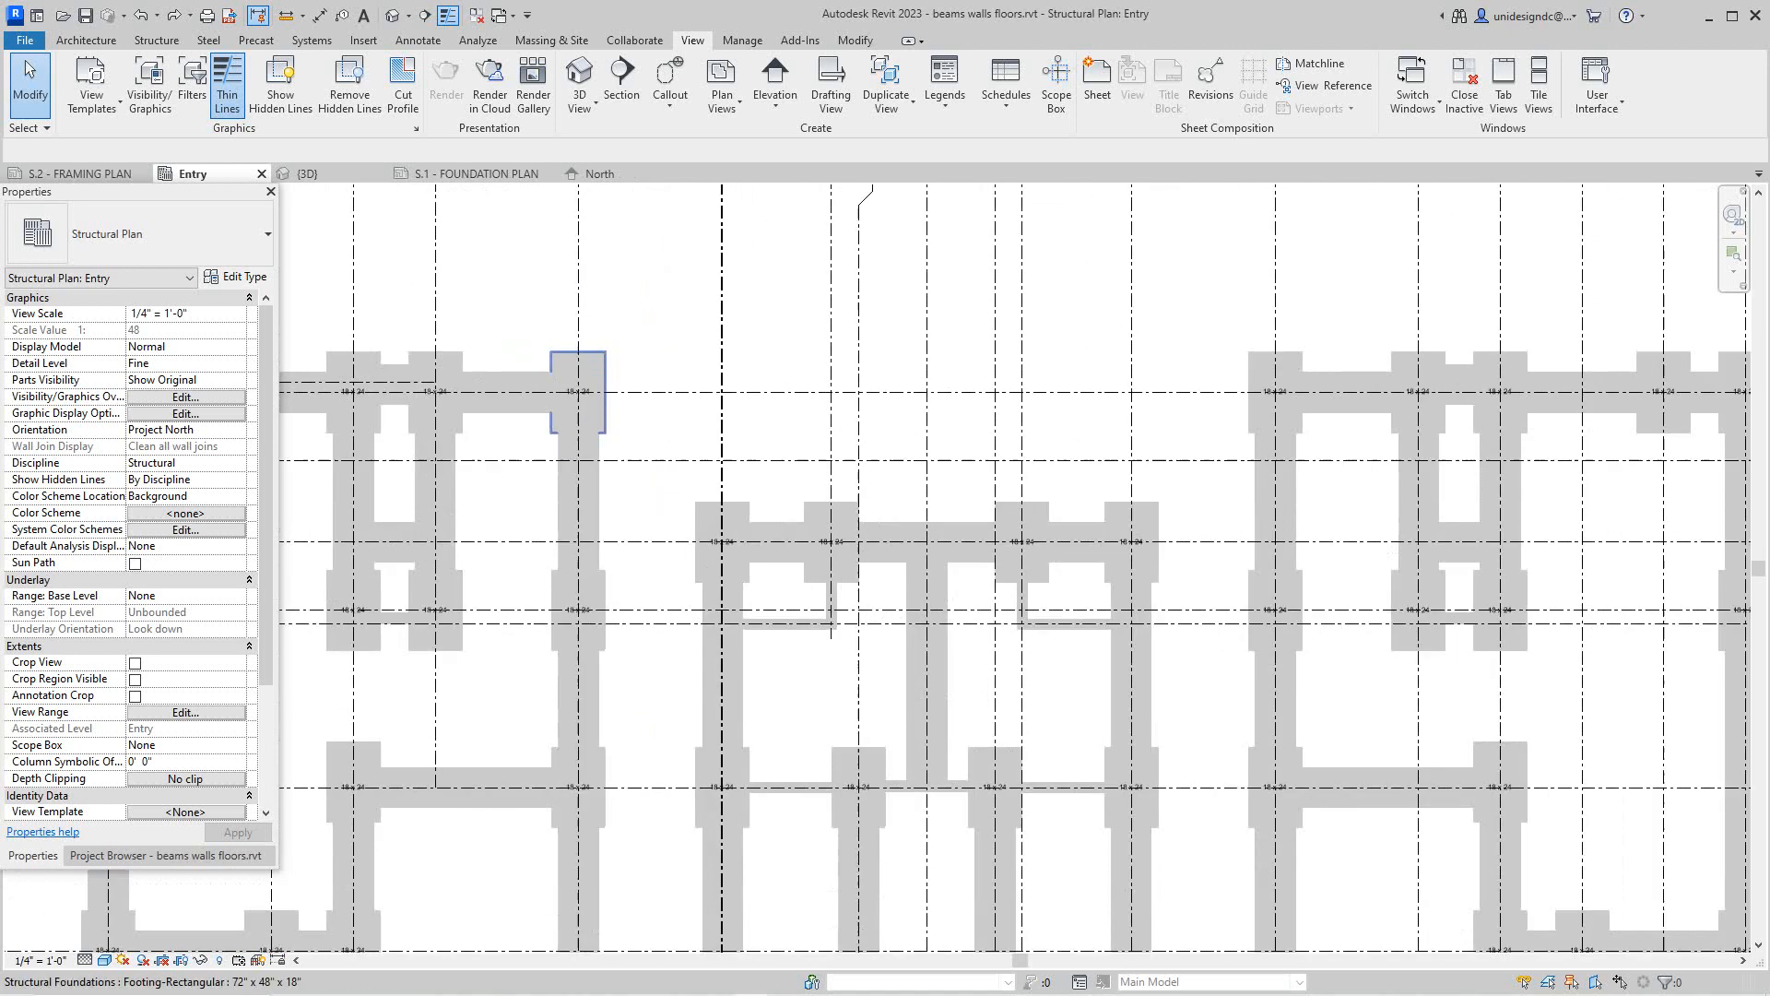
middle_click_drag(508, 480, 913, 460)
scroll(554, 494, "up", 1)
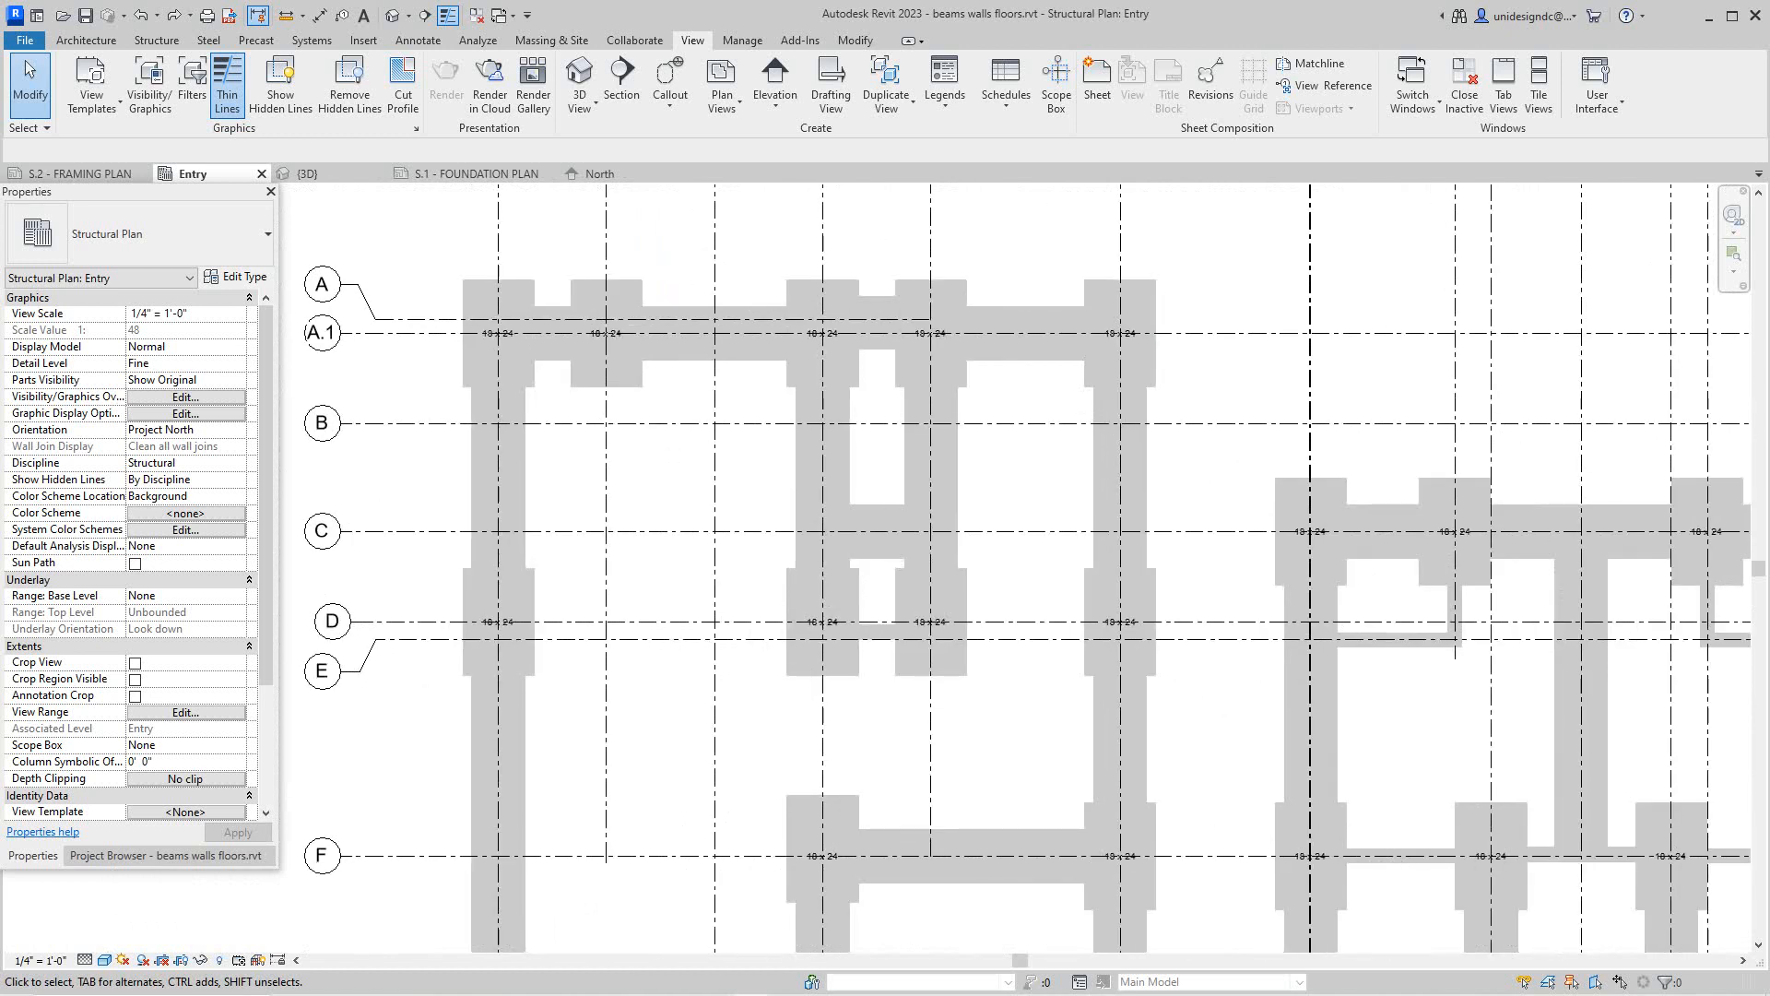
scroll(649, 477, "down", 3)
middle_click_drag(649, 476, 649, 542)
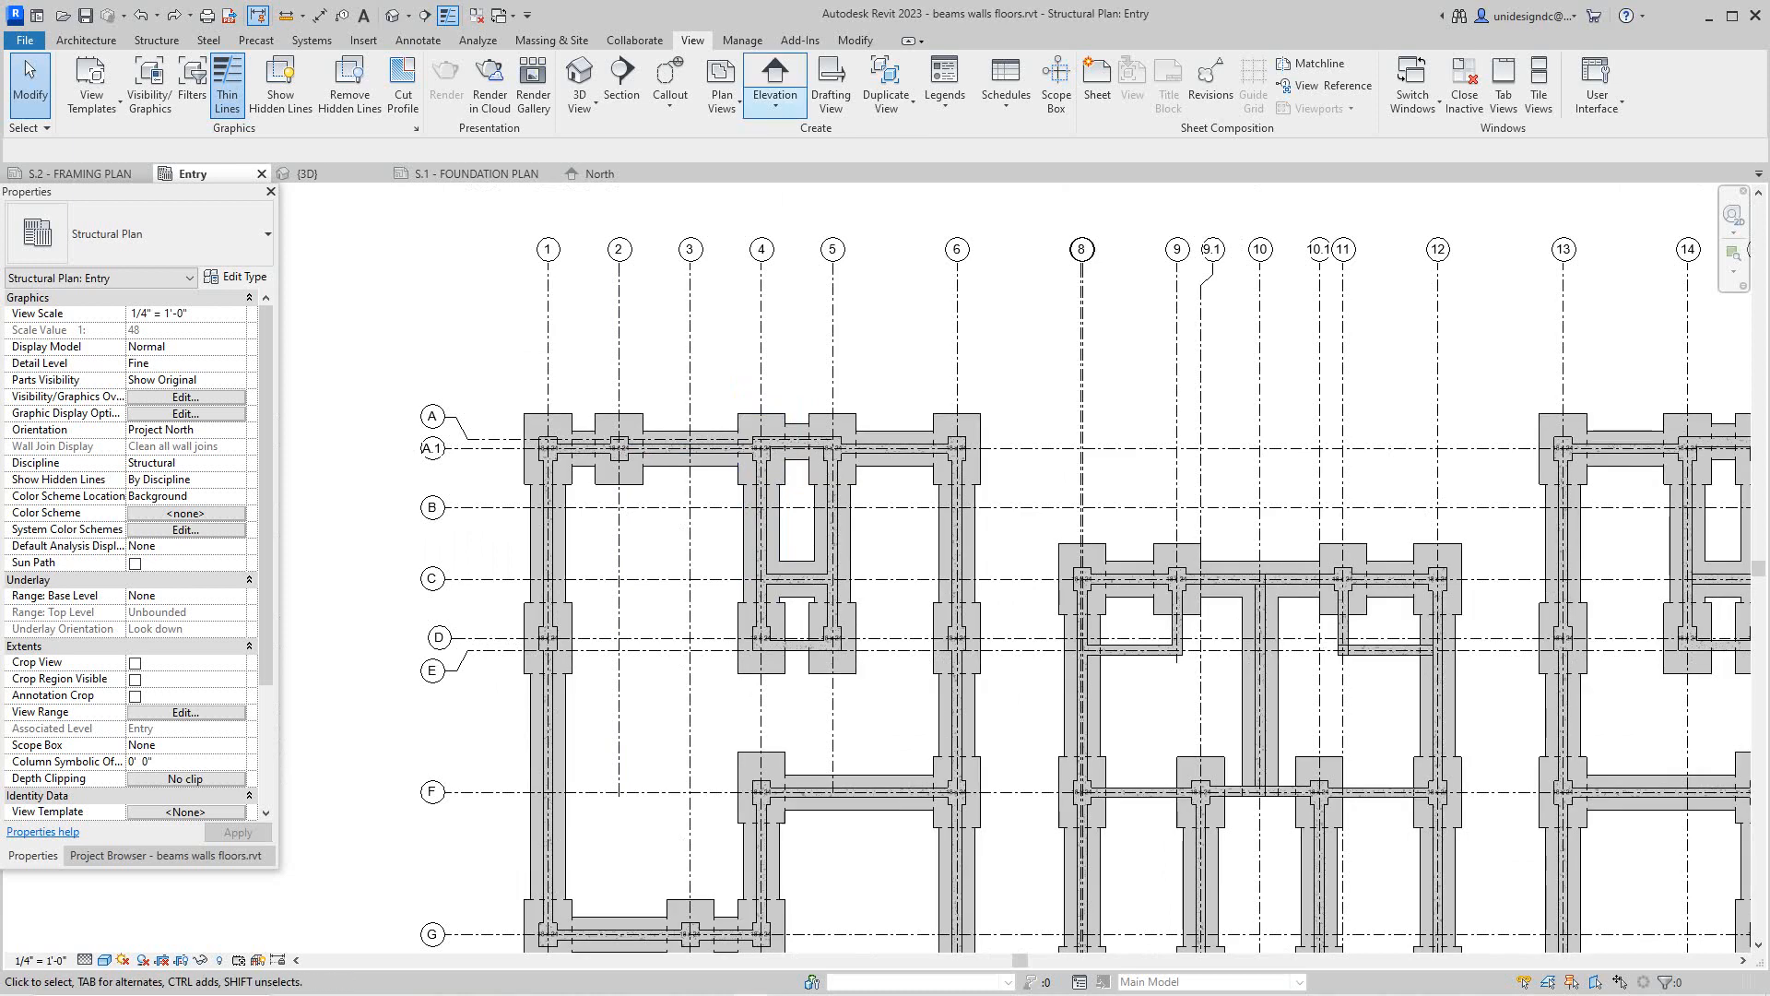
left_click(774, 106)
left_click(794, 178)
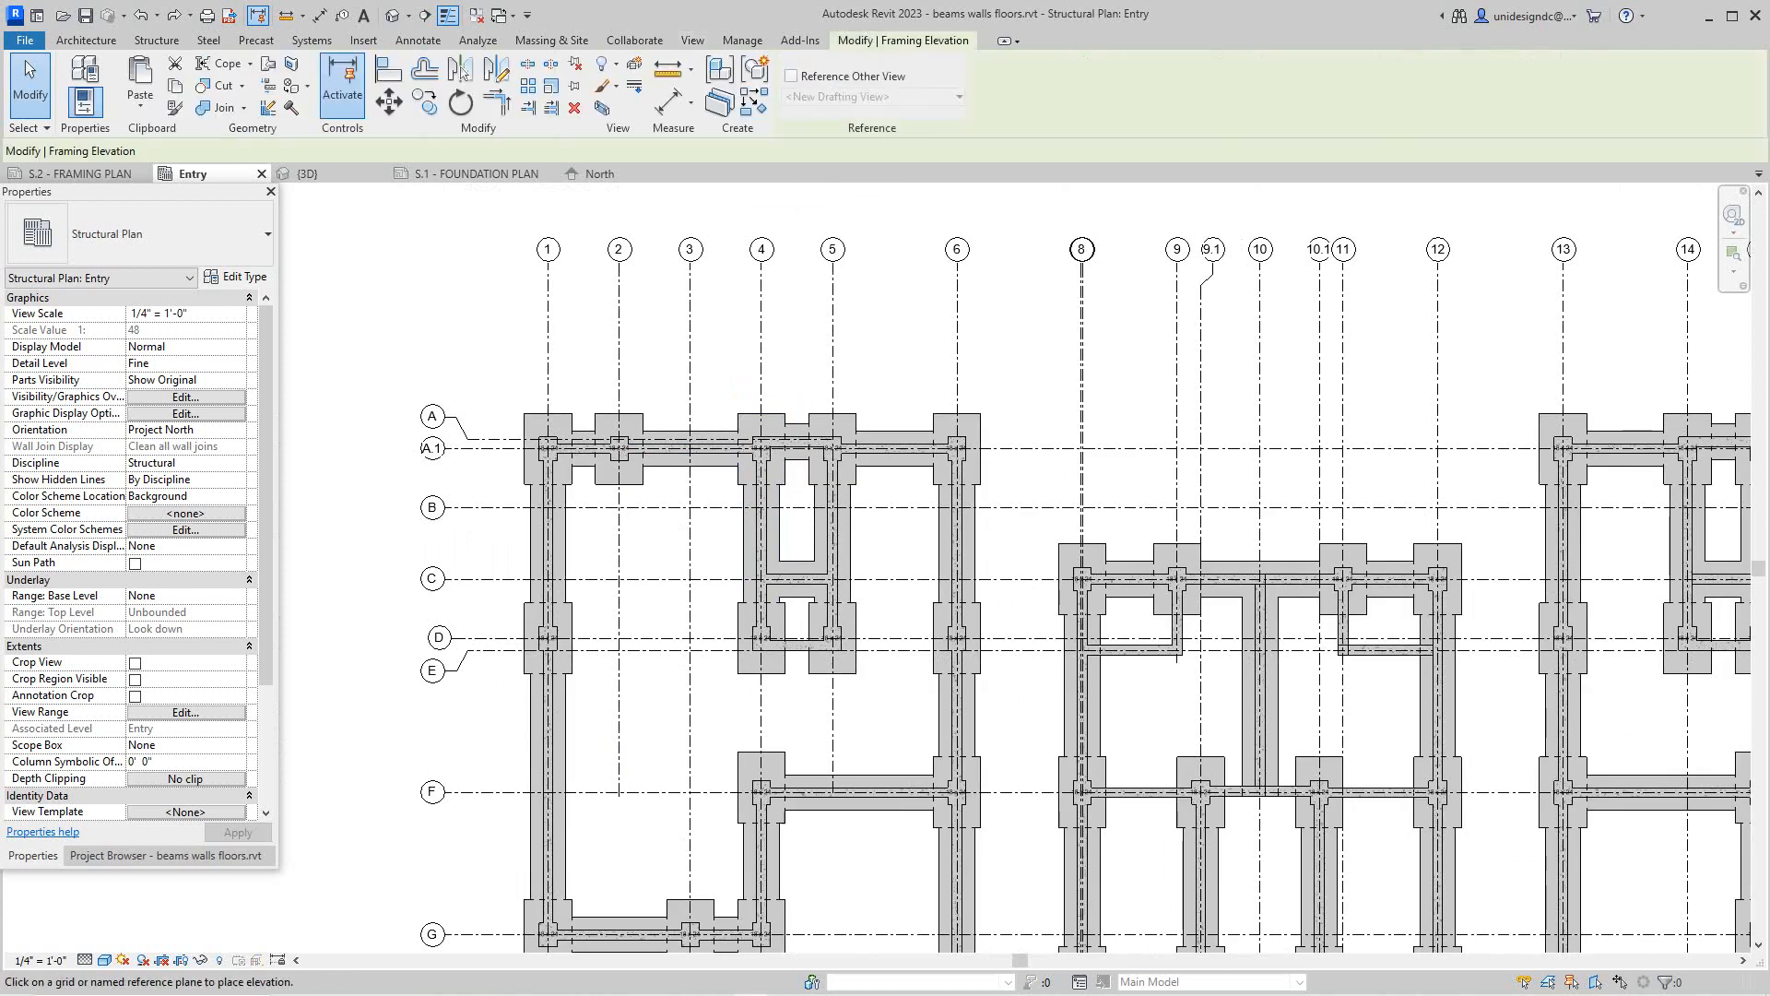
scroll(743, 535, "up", 1)
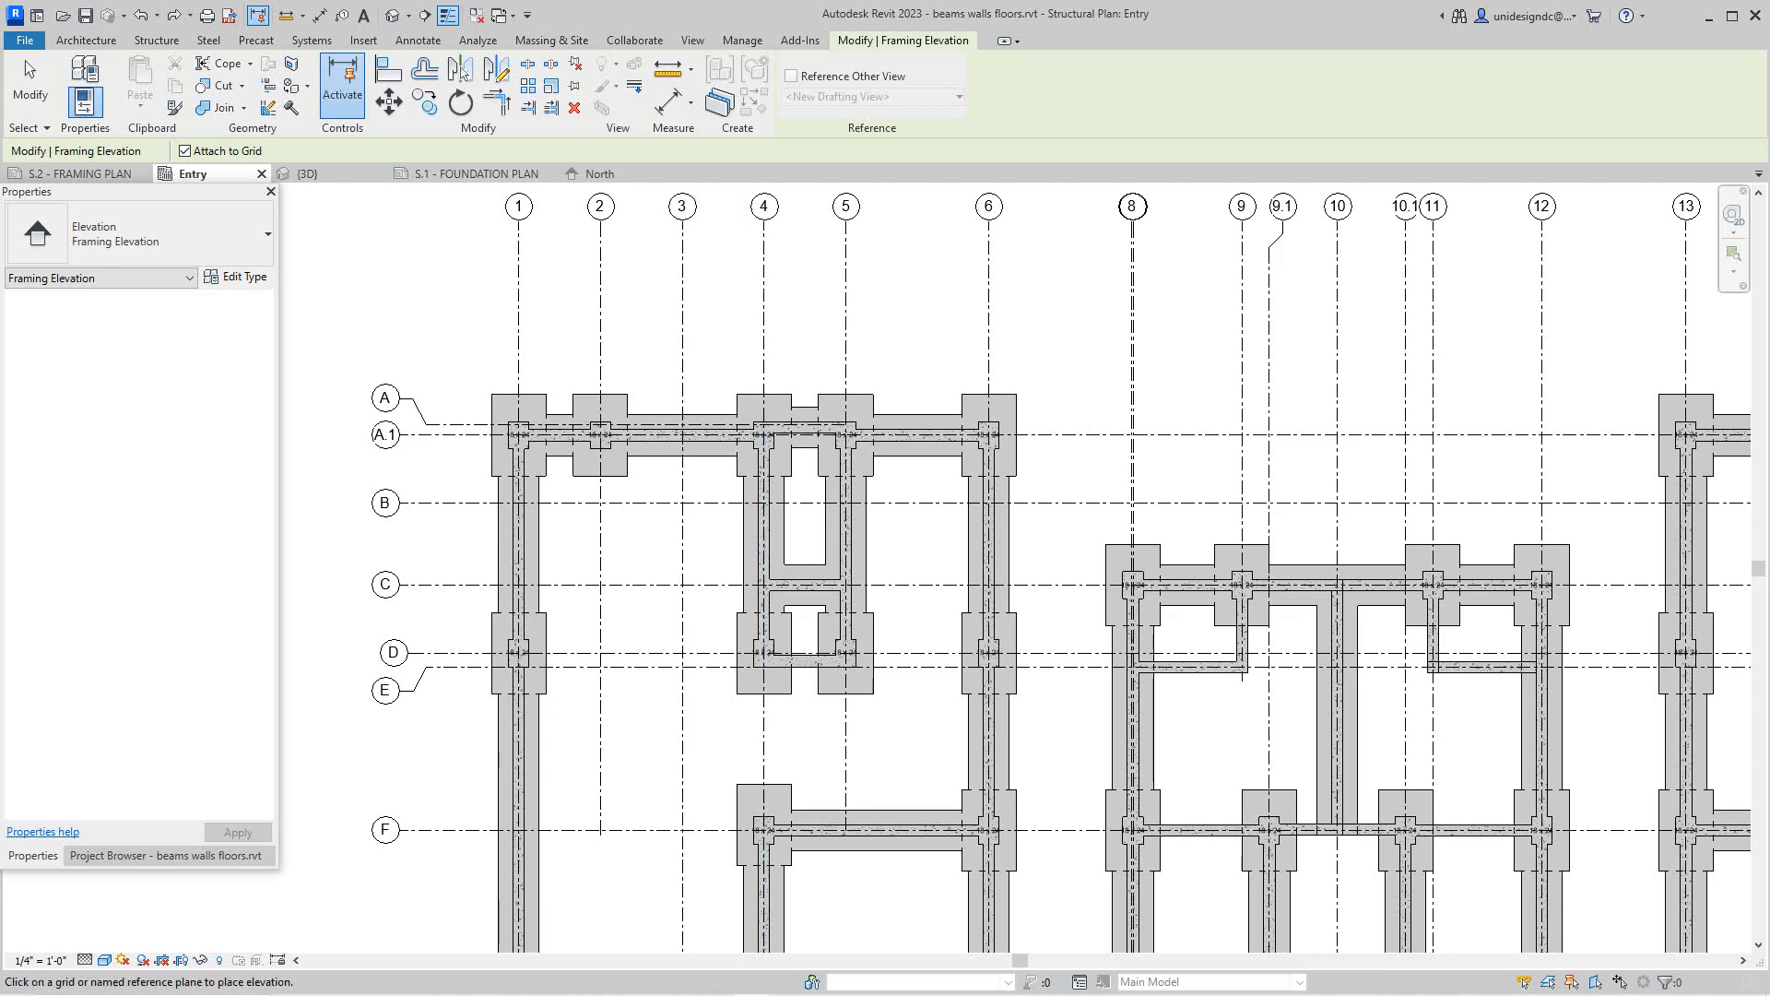
scroll(683, 434, "up", 2)
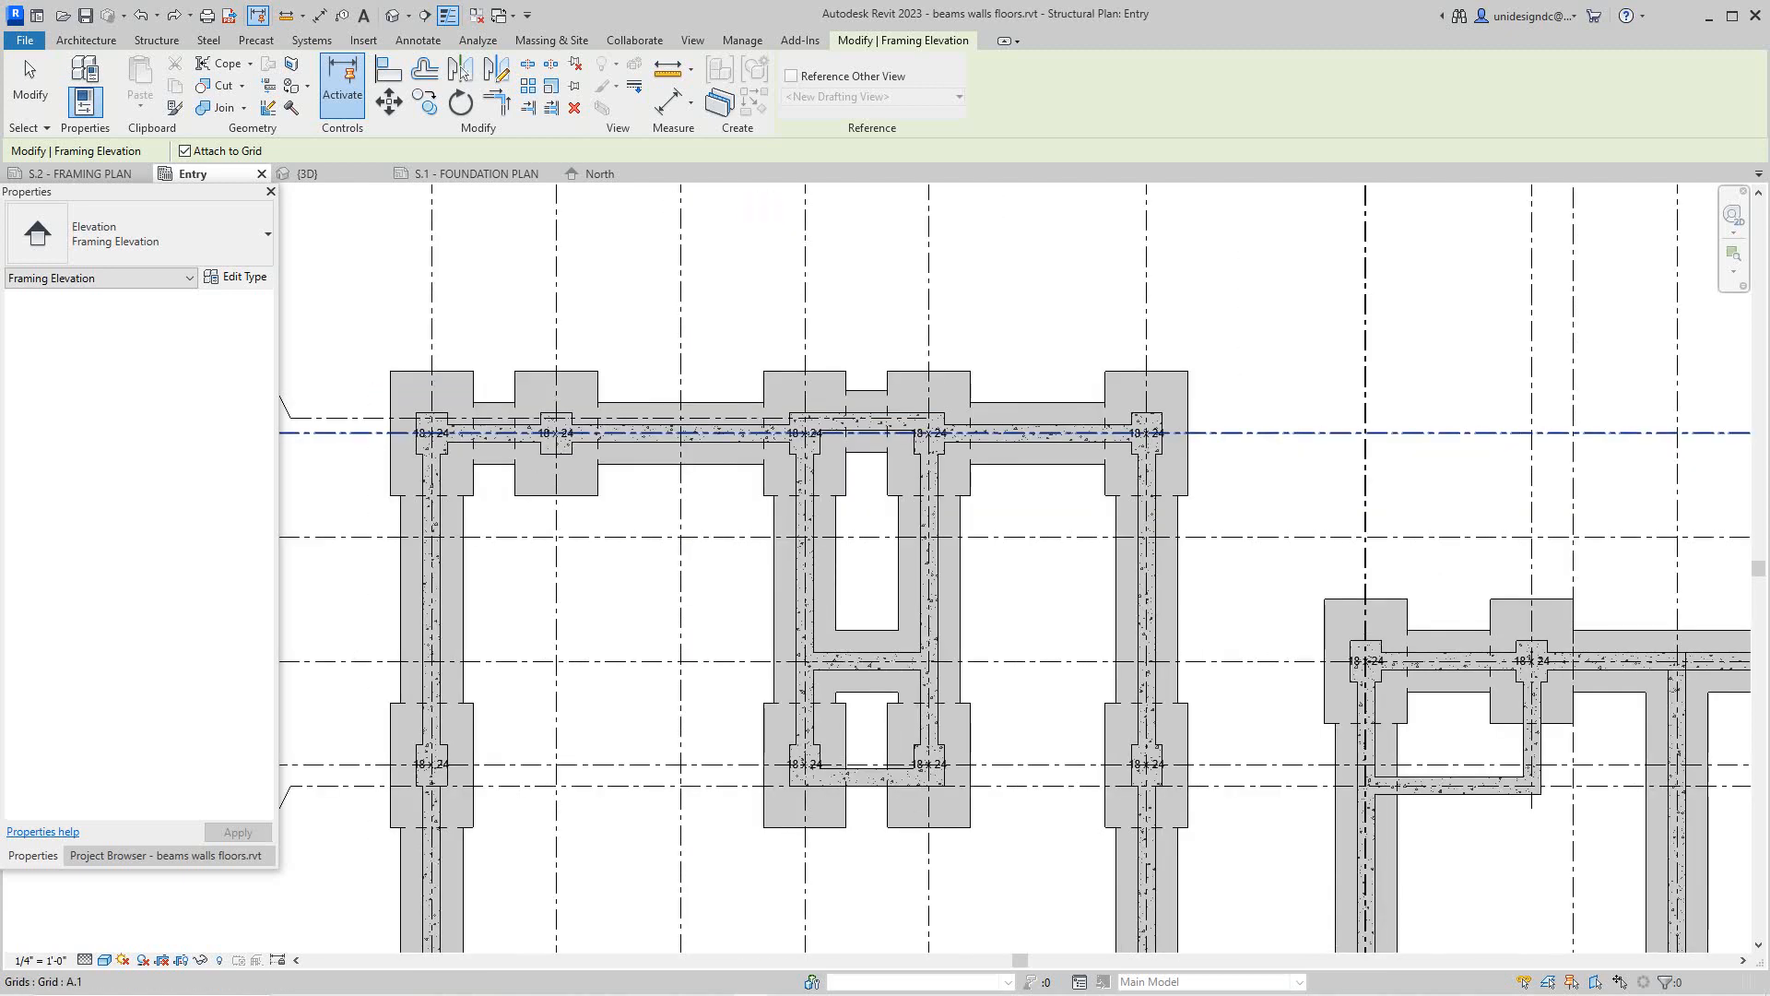
right_click(640, 270)
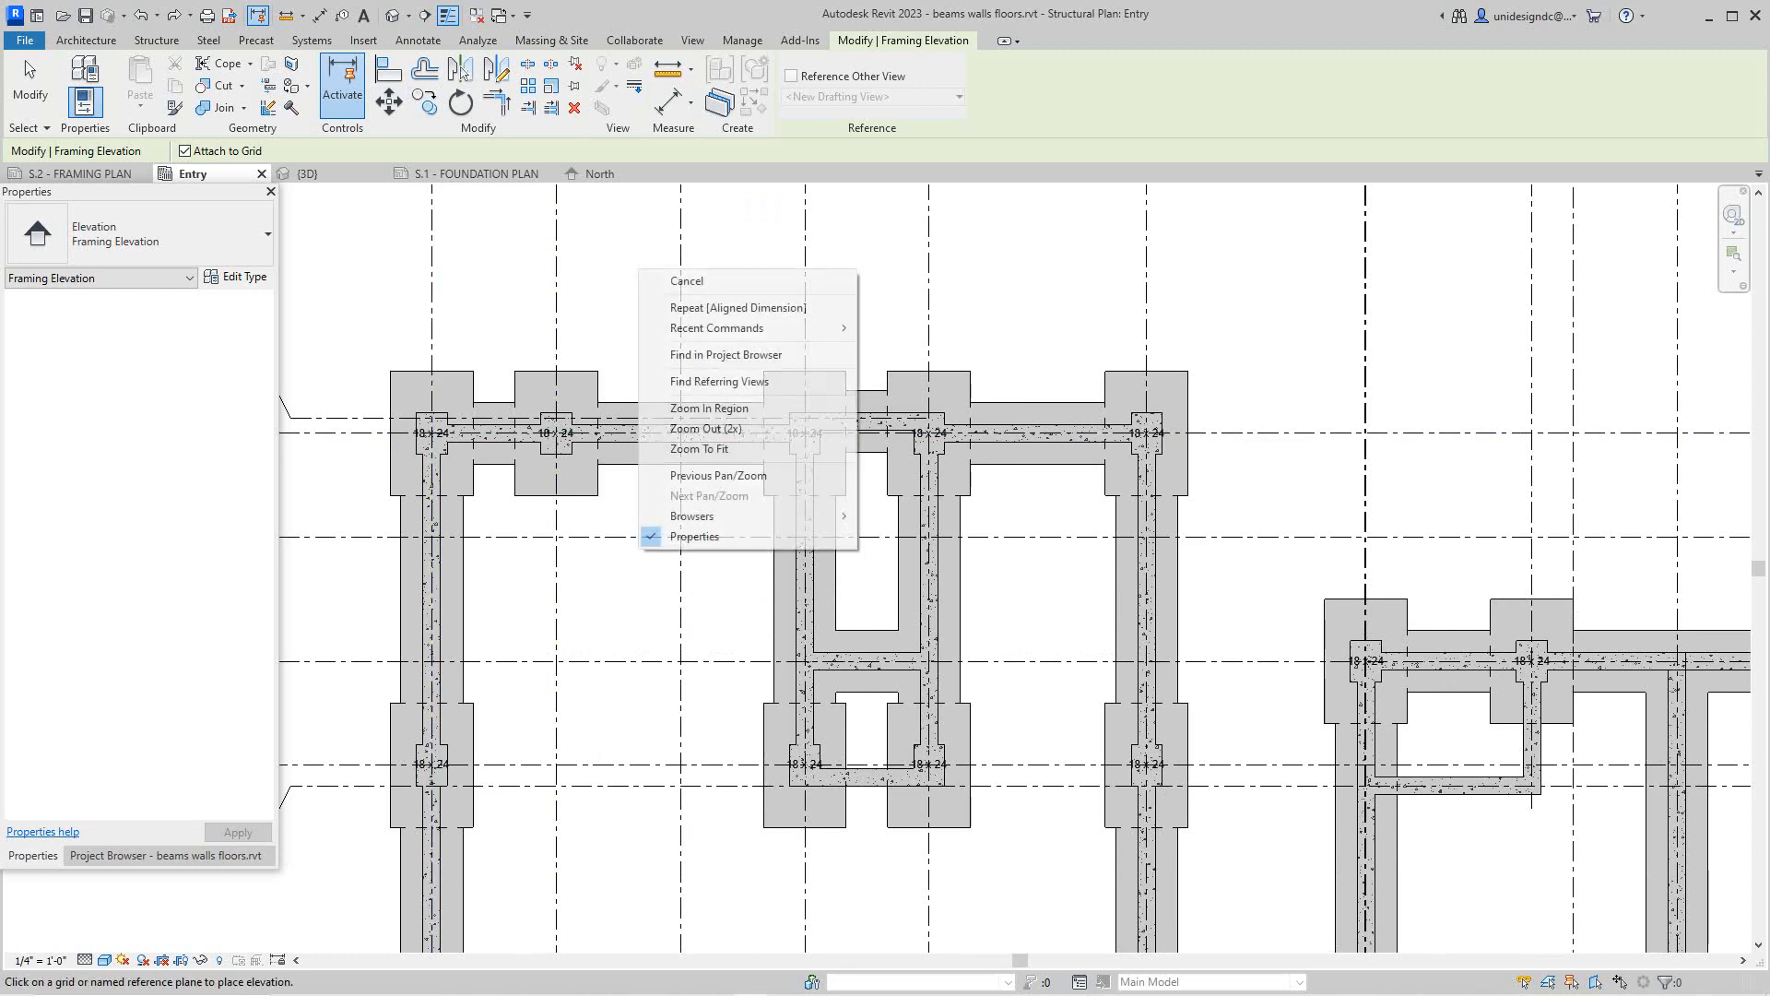
left_click(684, 281)
scroll(685, 282, "down", 3)
left_click(650, 529)
right_click(650, 529)
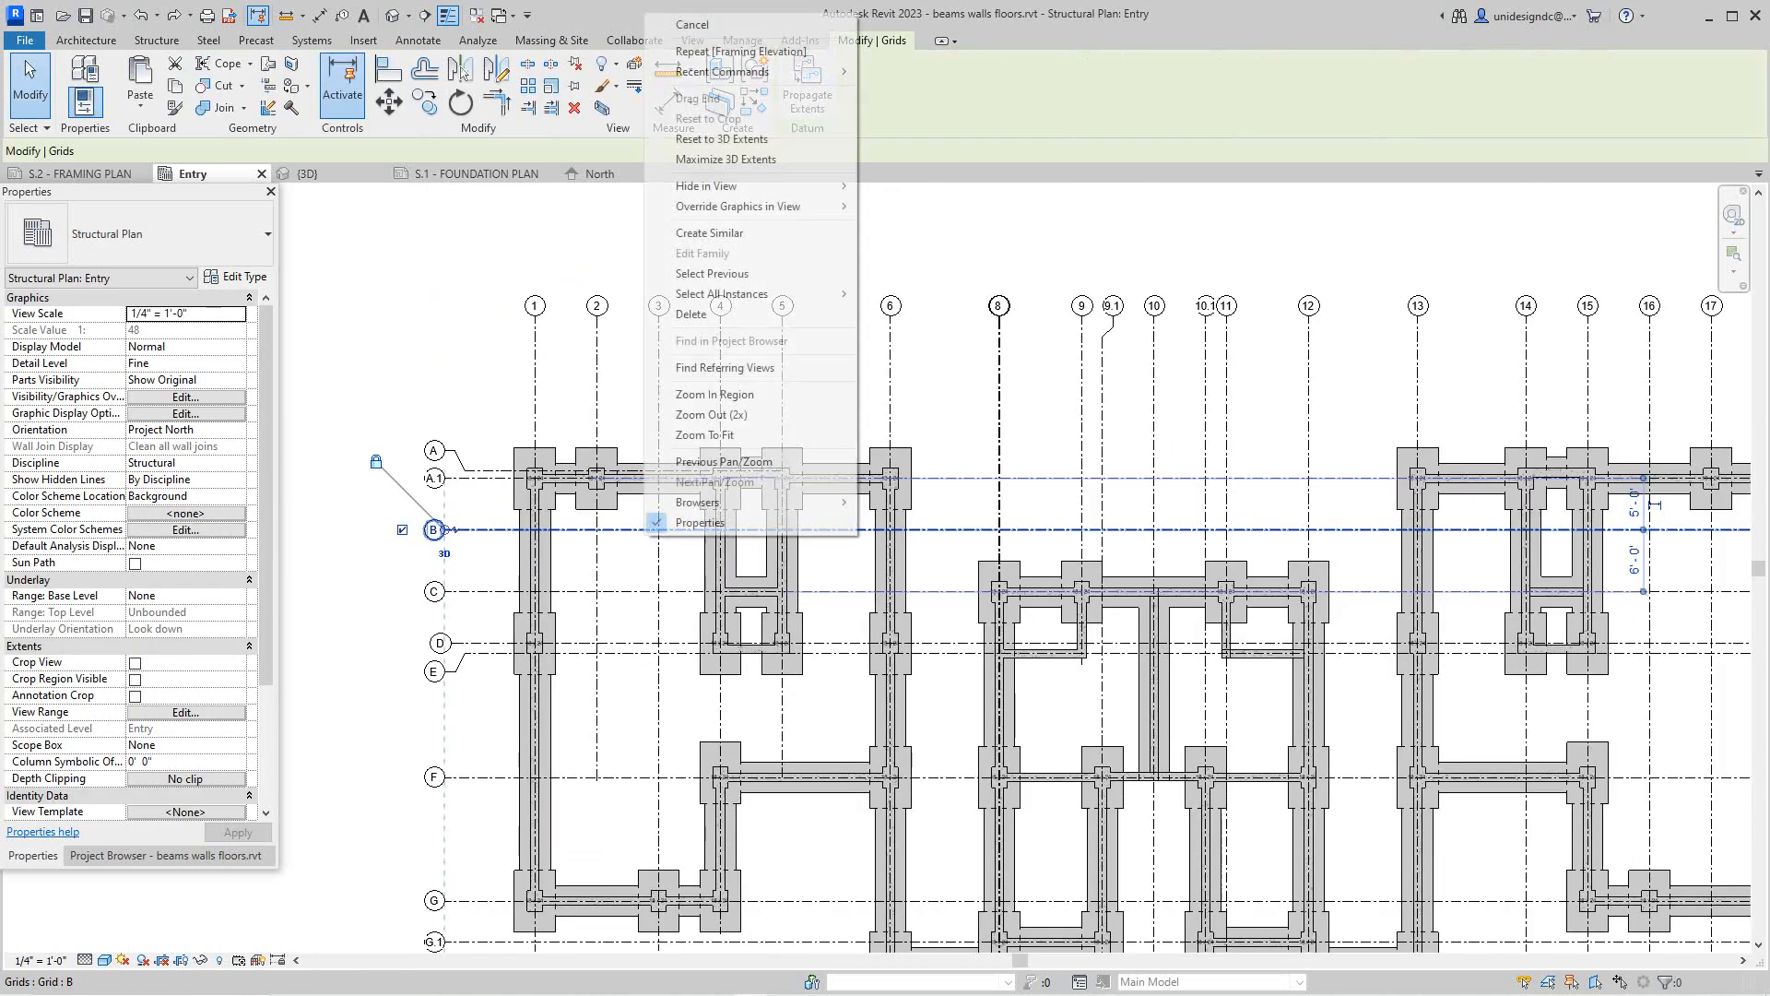
right_click(429, 265)
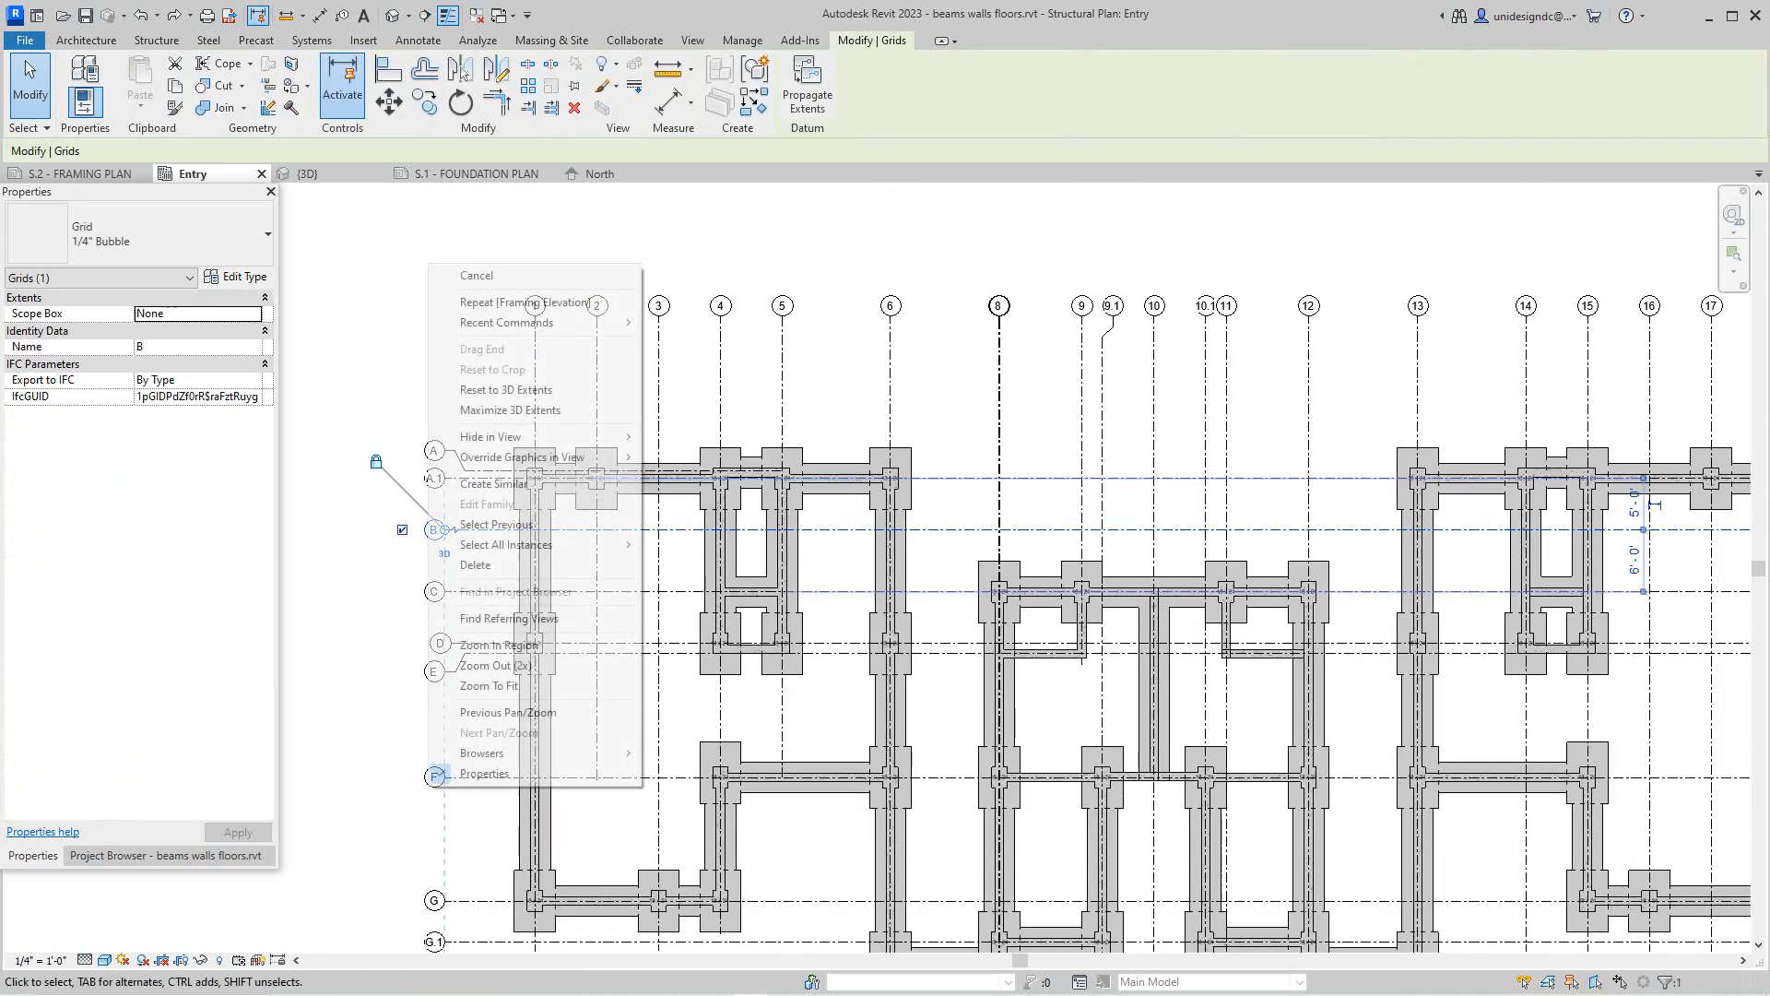
left_click(459, 276)
scroll(454, 360, "down", 4)
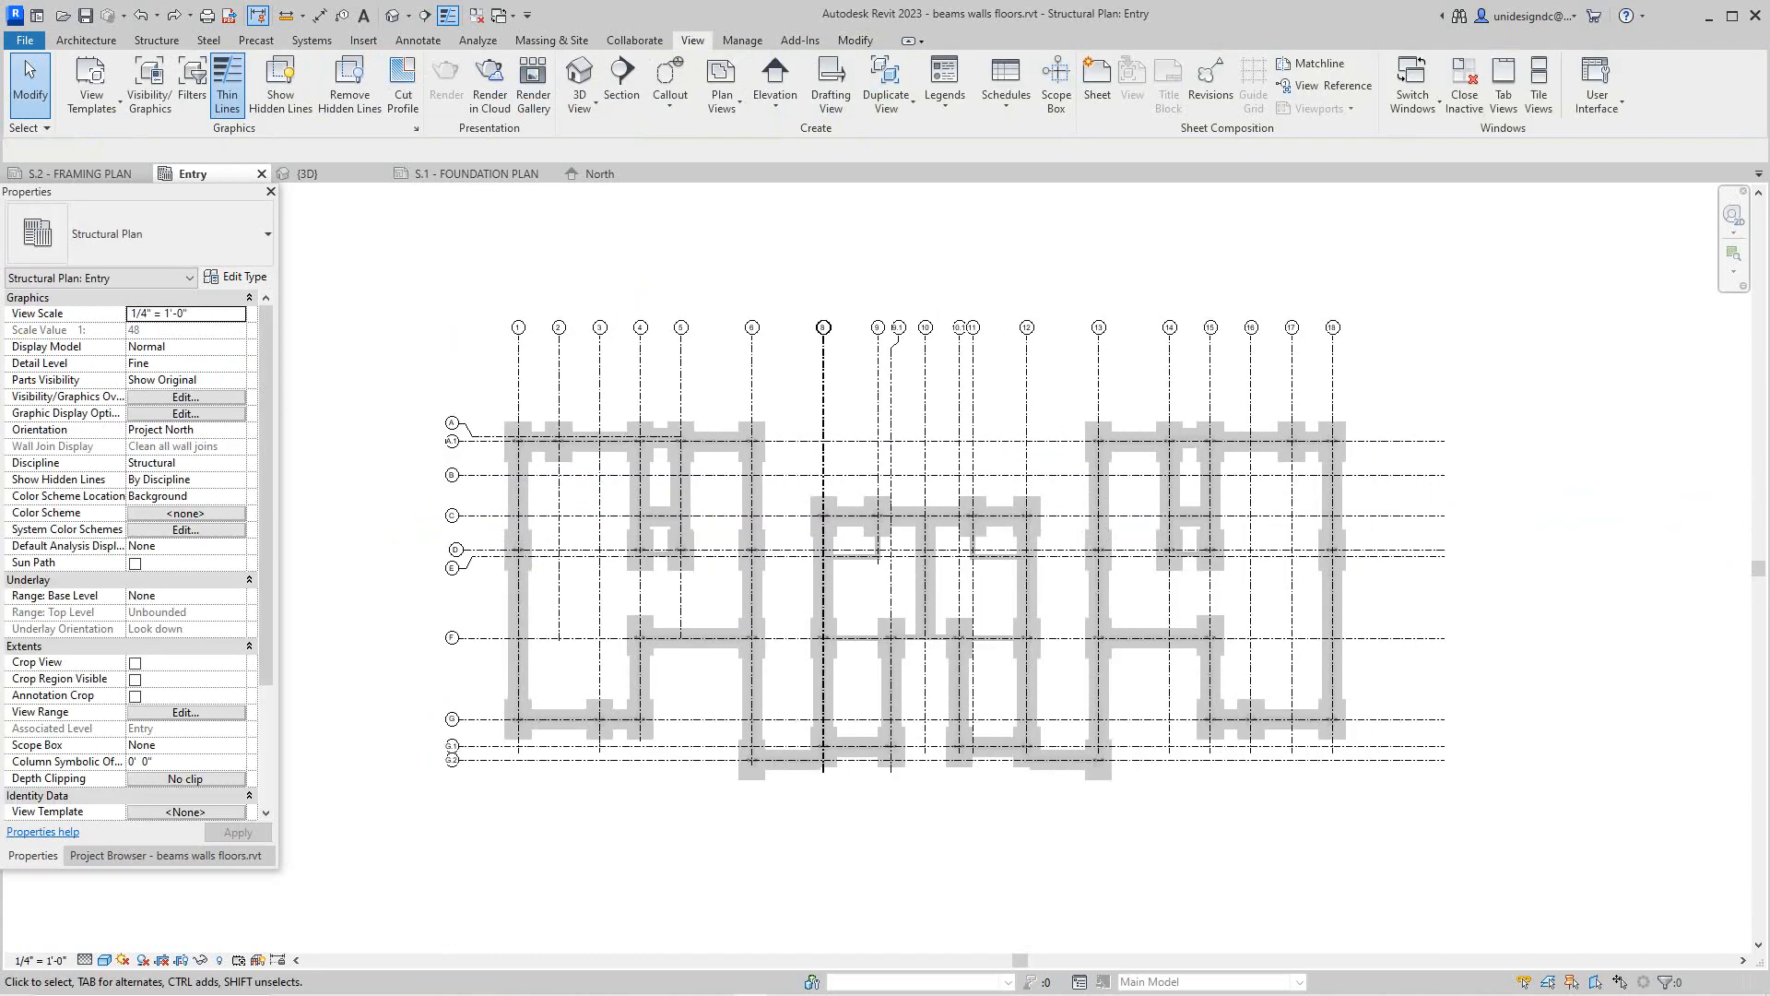
scroll(1027, 626, "up", 3)
middle_click_drag(977, 617, 1181, 698)
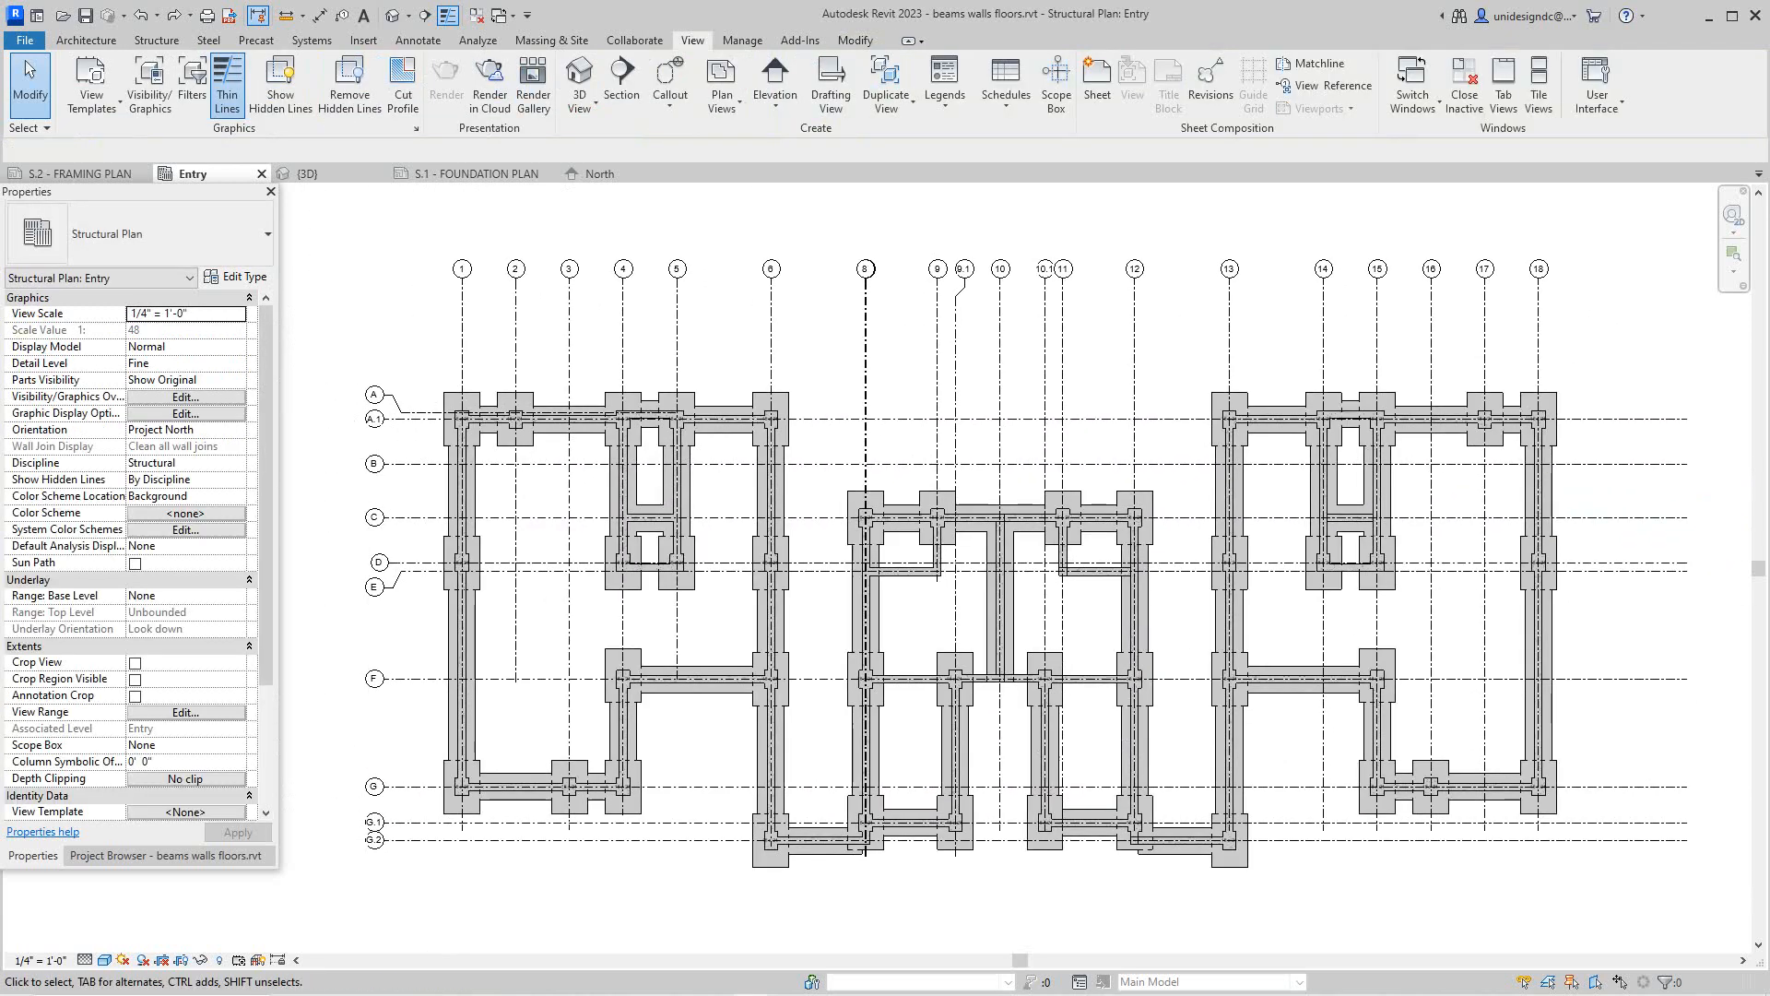
scroll(1182, 698, "down", 1)
scroll(557, 590, "up", 3)
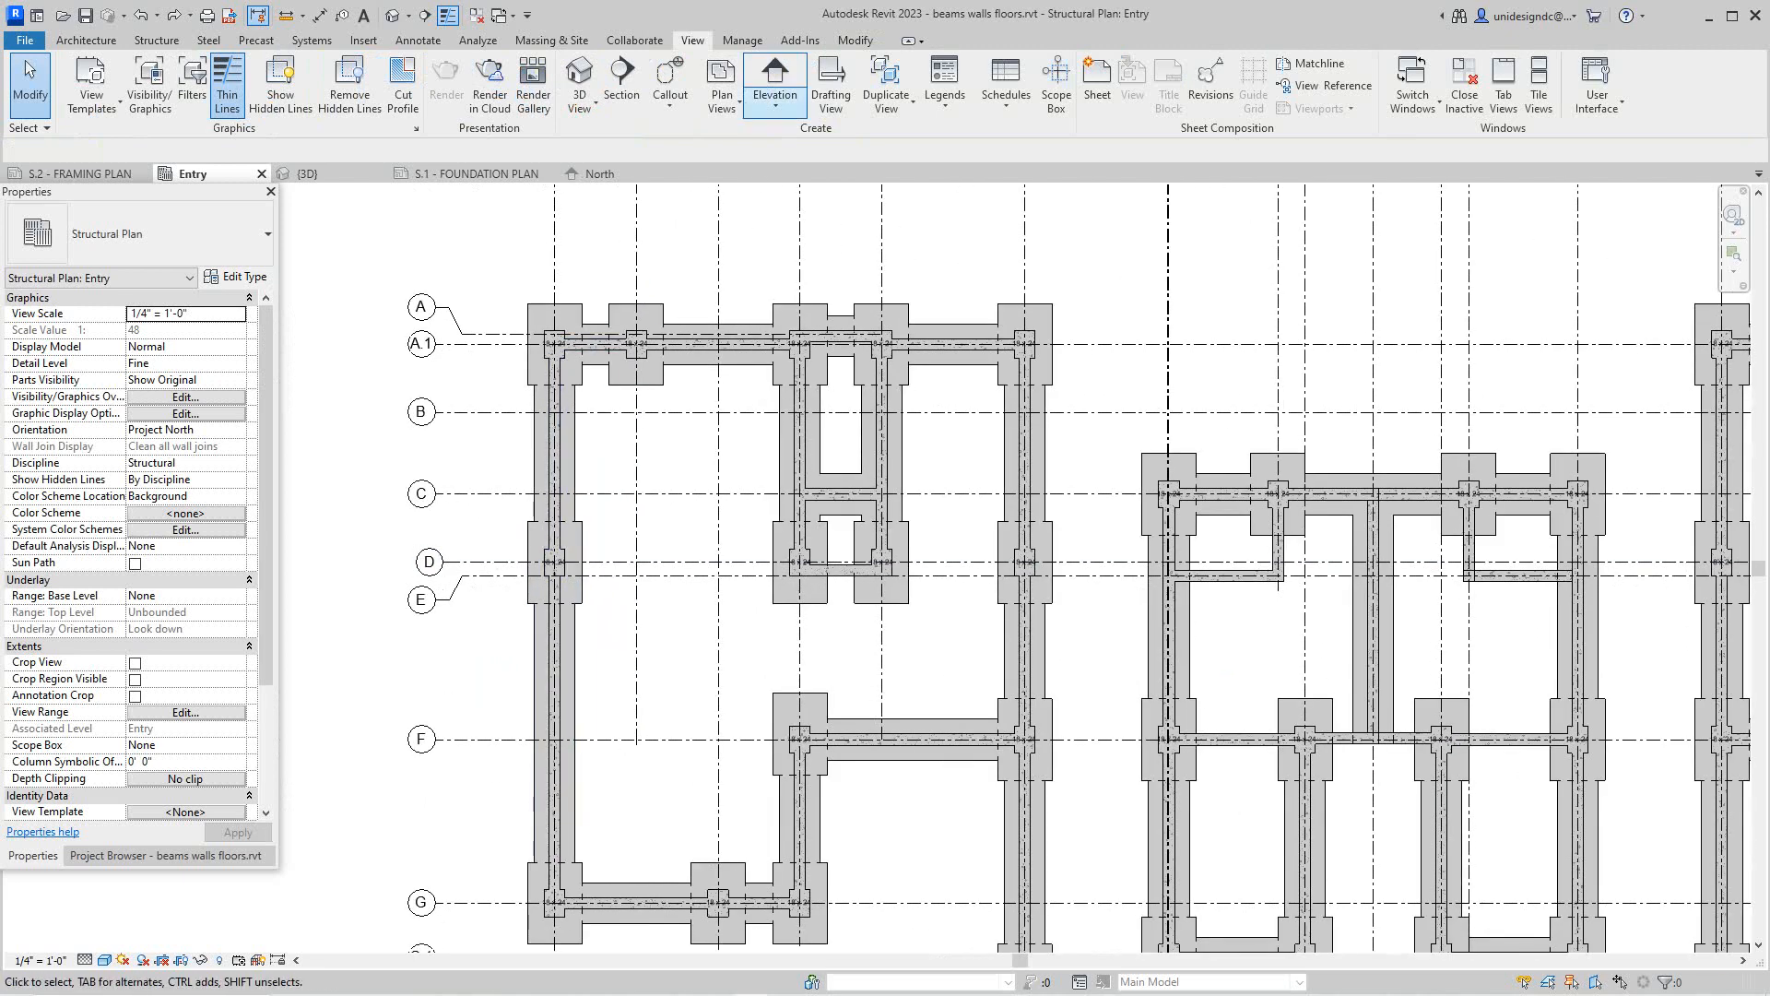
left_click(775, 106)
left_click(811, 175)
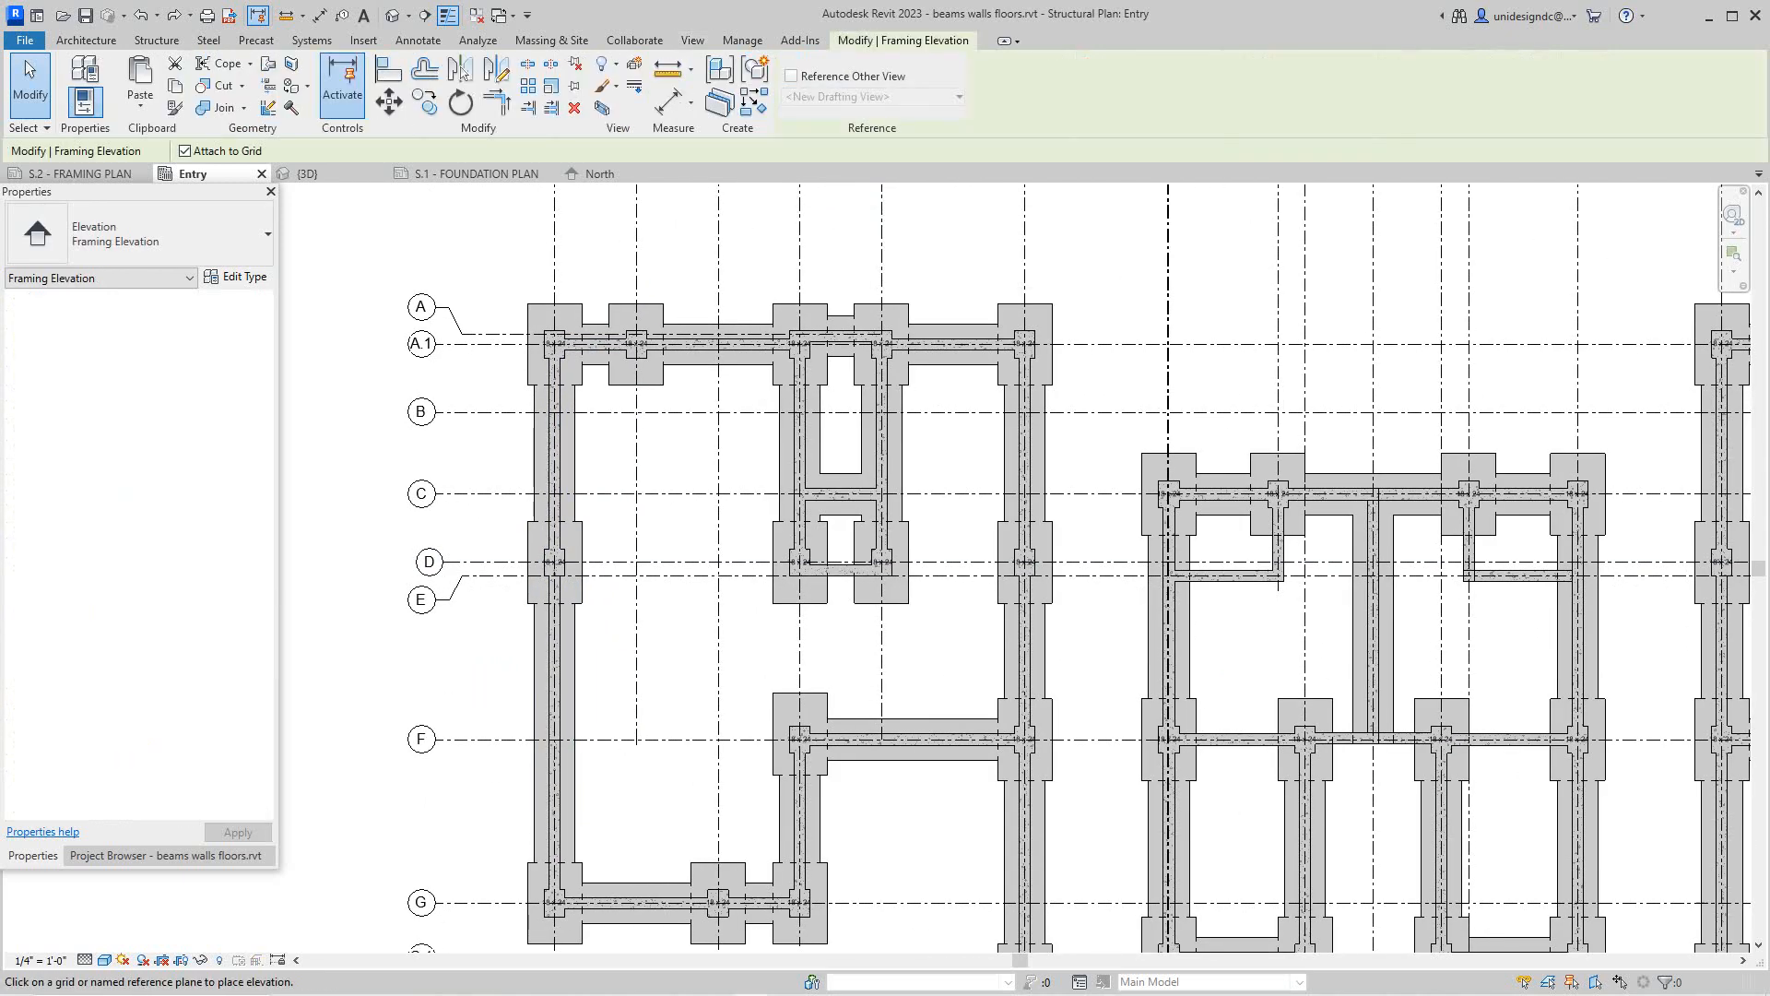
scroll(713, 358, "up", 3)
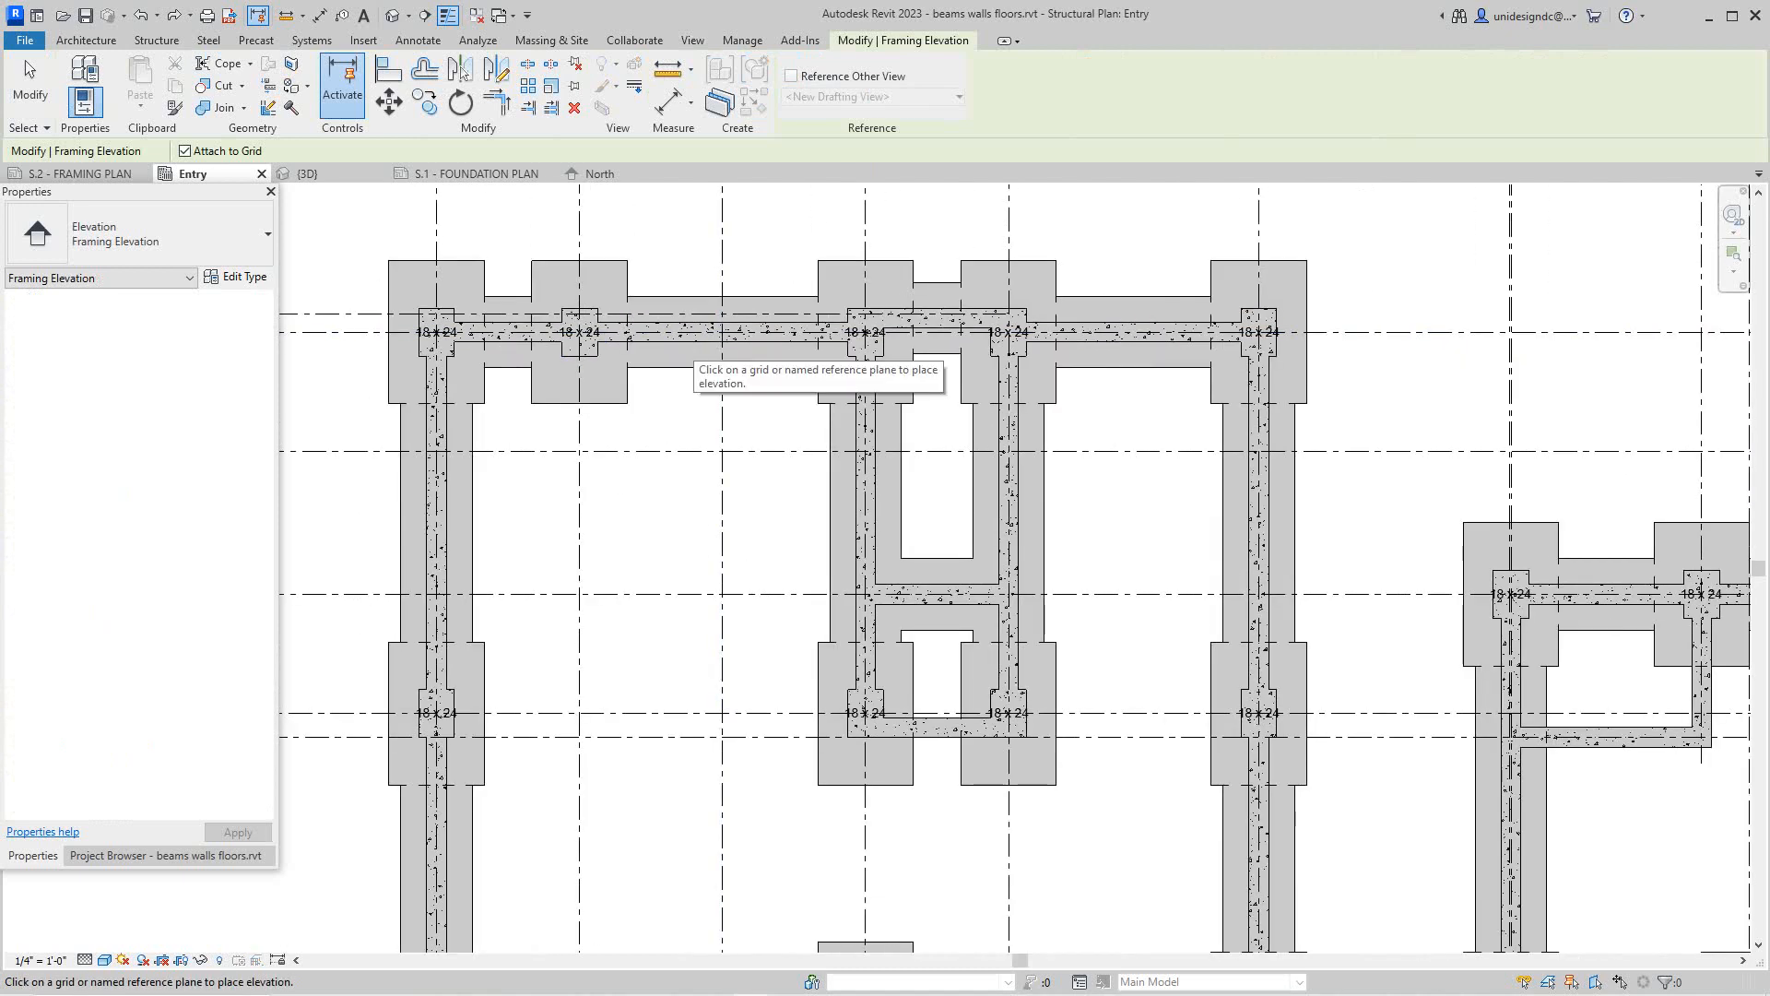
right_click(707, 417)
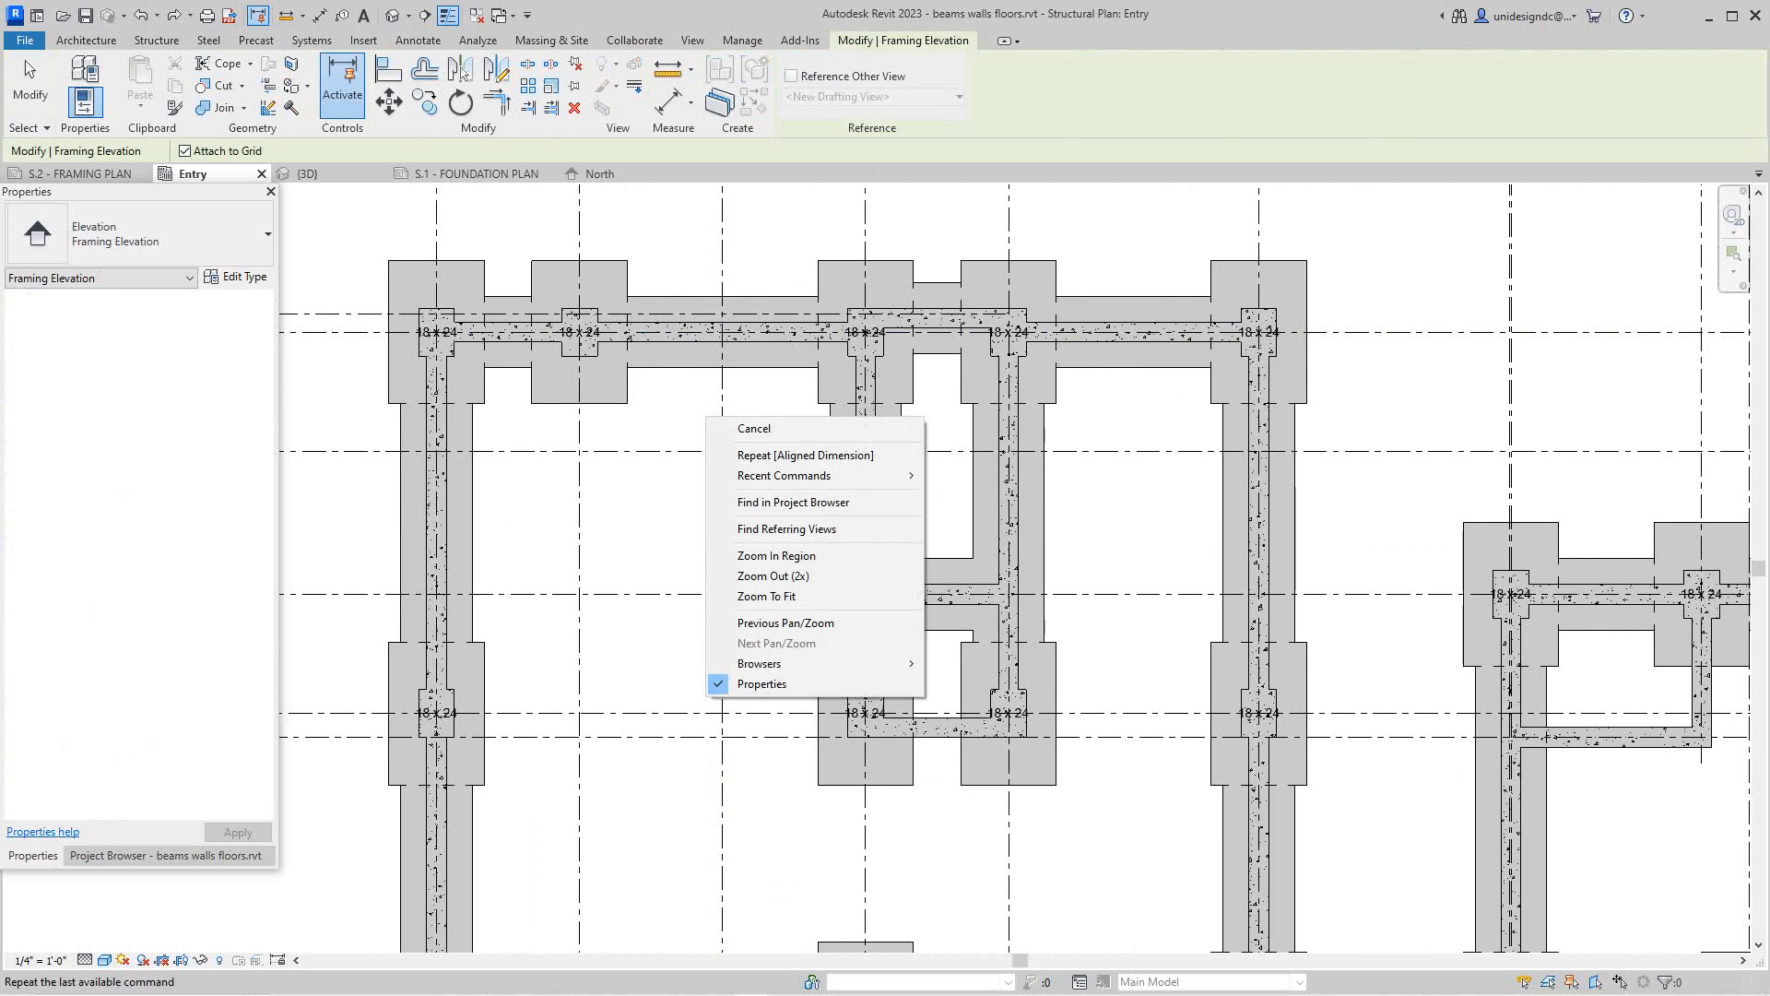
key("Escape")
Open sheet S.2 - FRAMING PLAN and activate its framing plan viewport
left_click(80, 173)
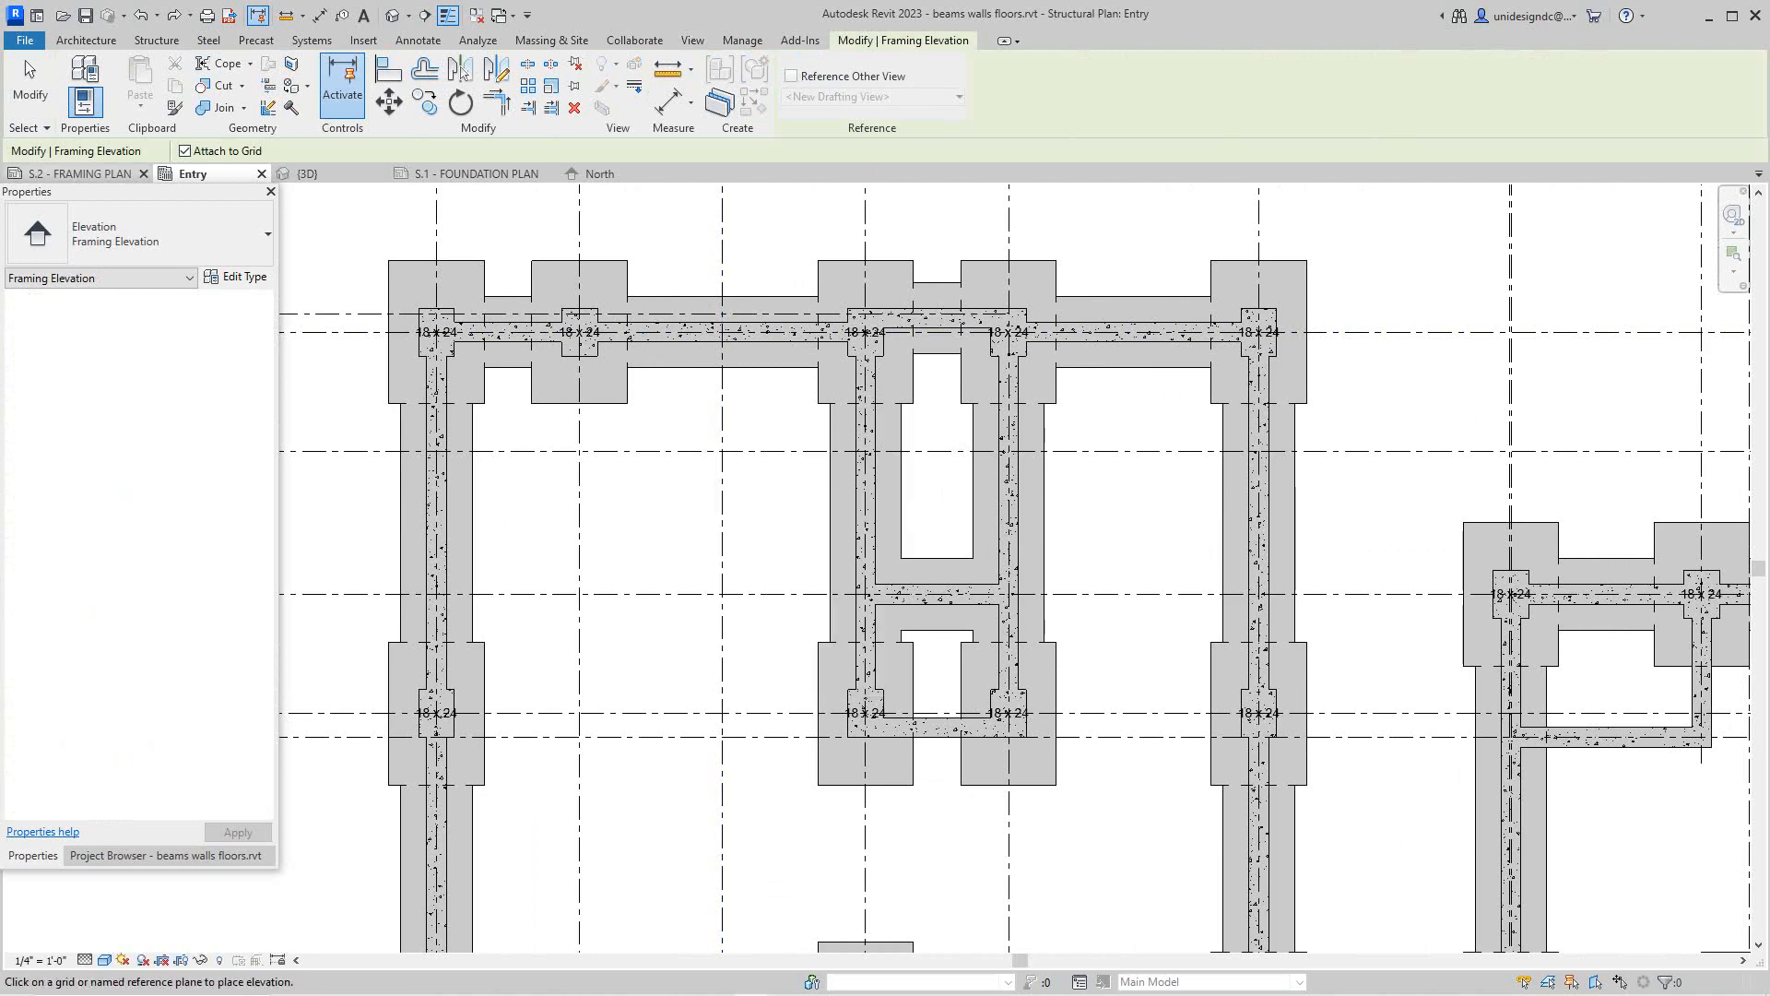
scroll(553, 476, "up", 6)
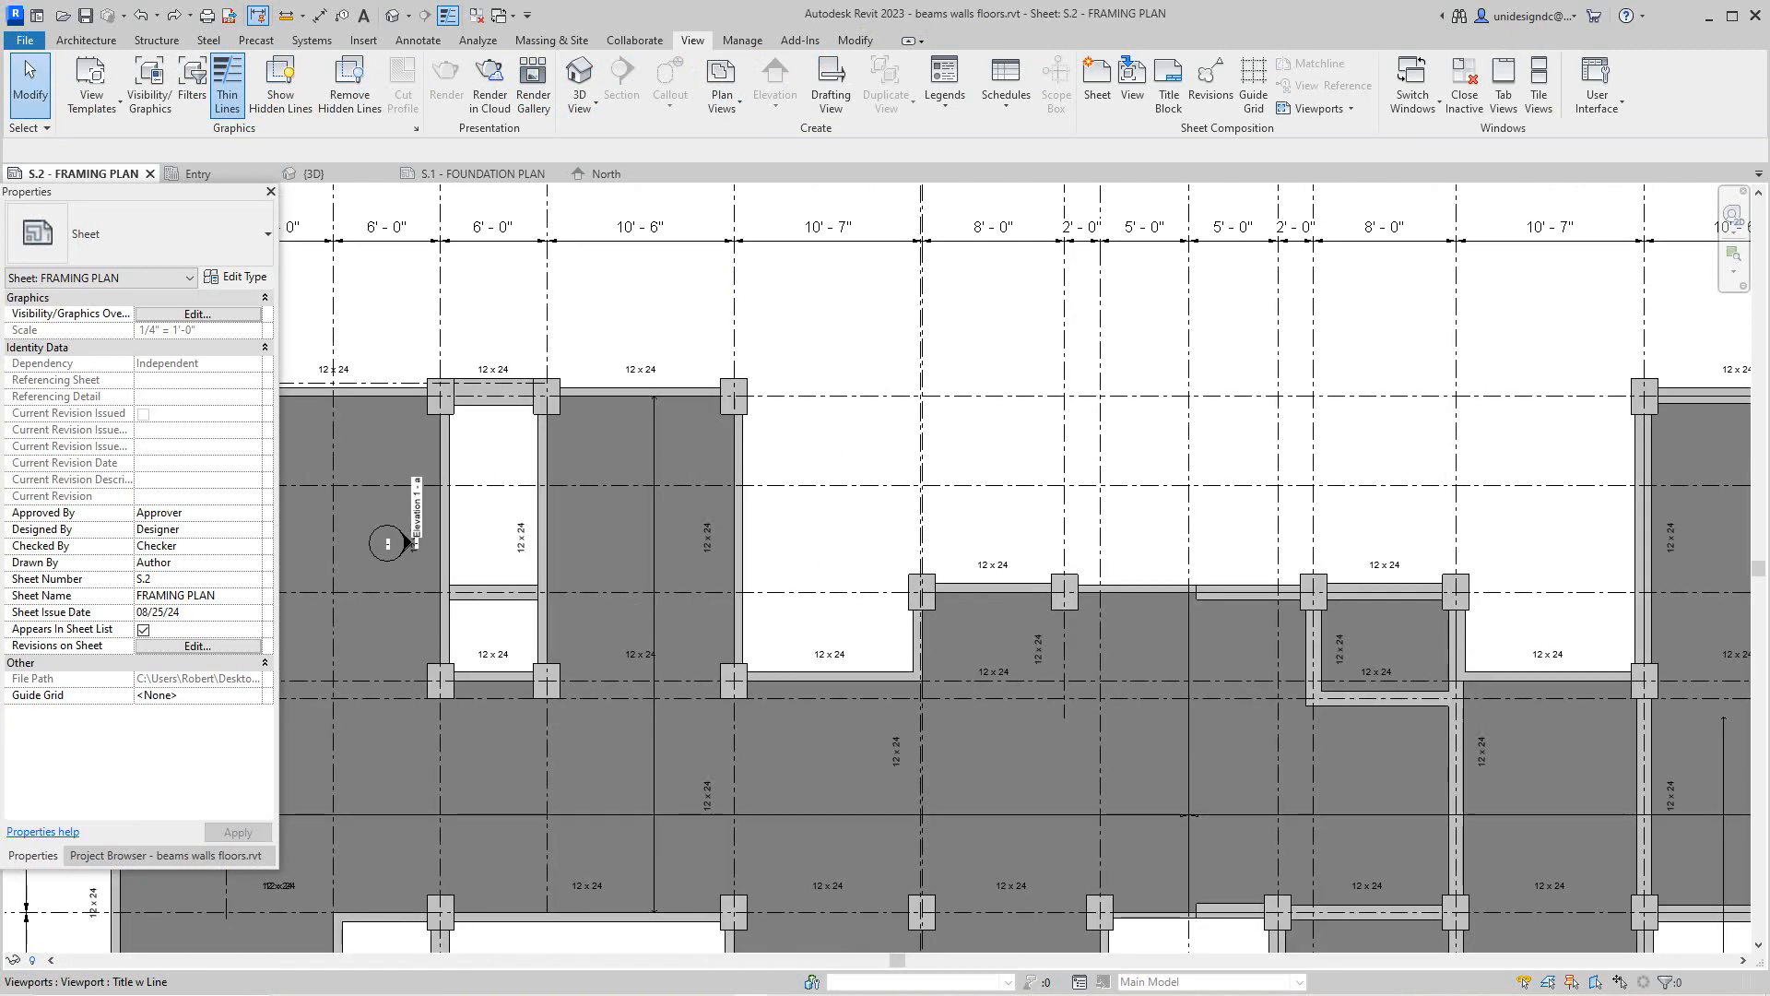
right_click(388, 539)
left_click(678, 532)
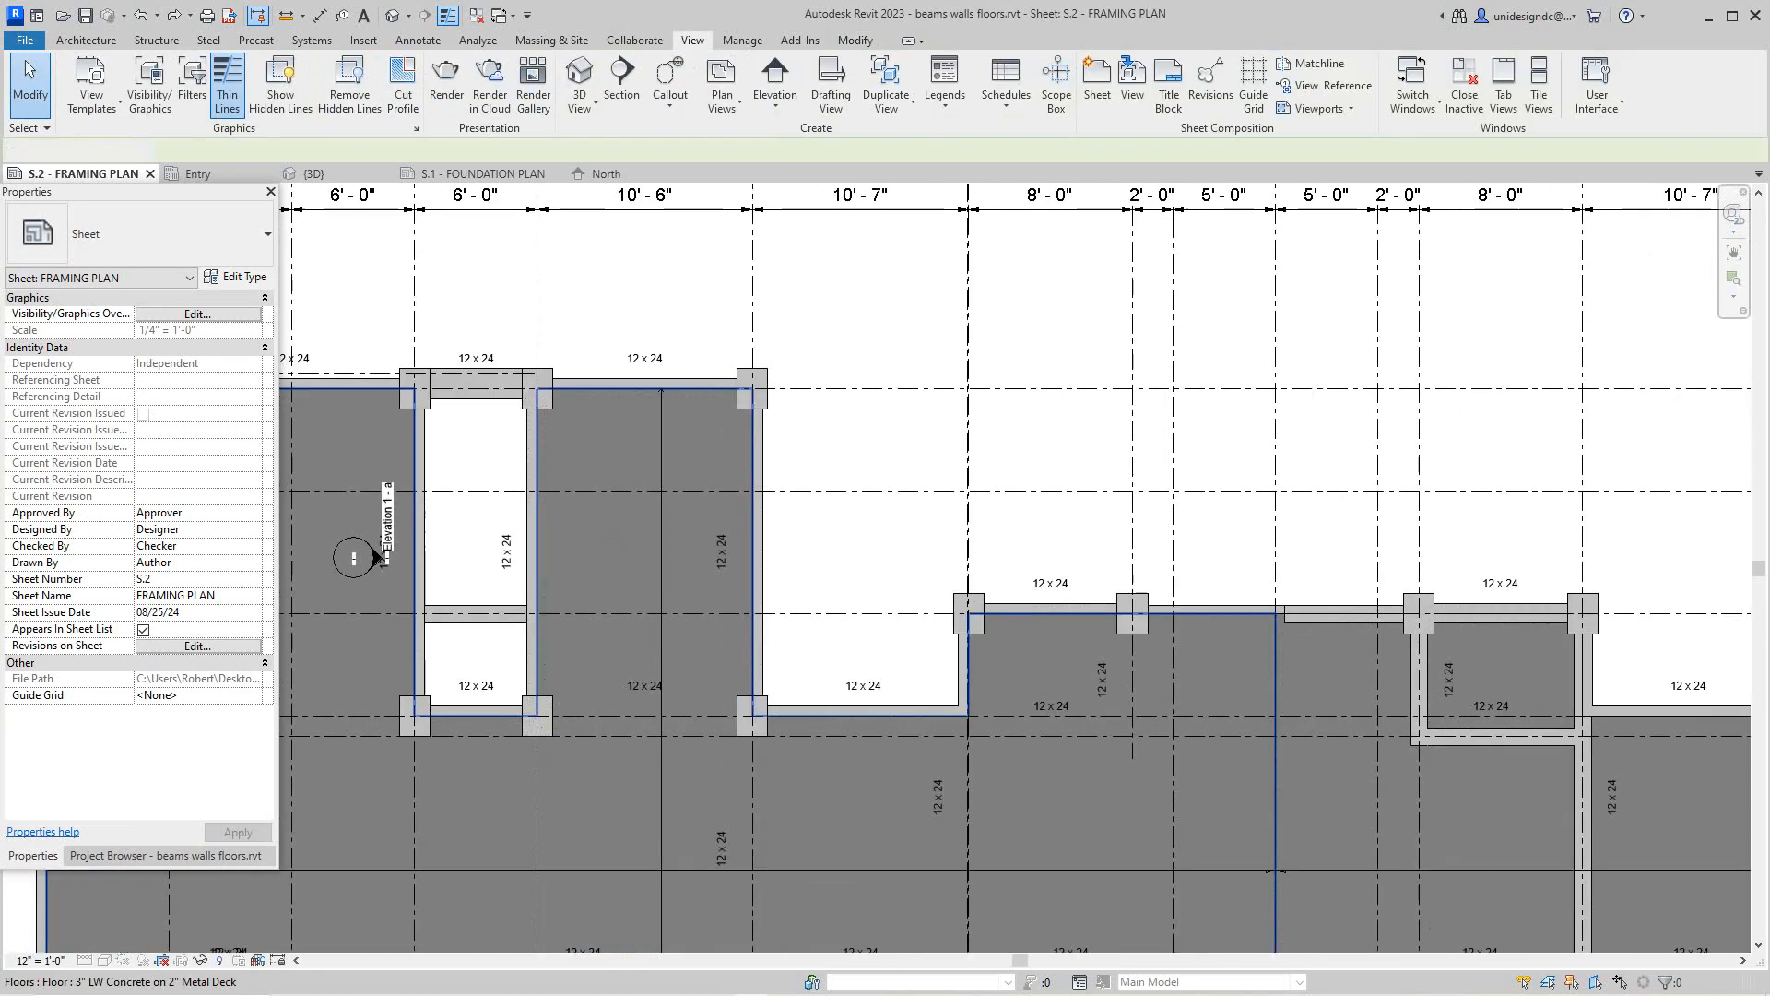
left_click(774, 79)
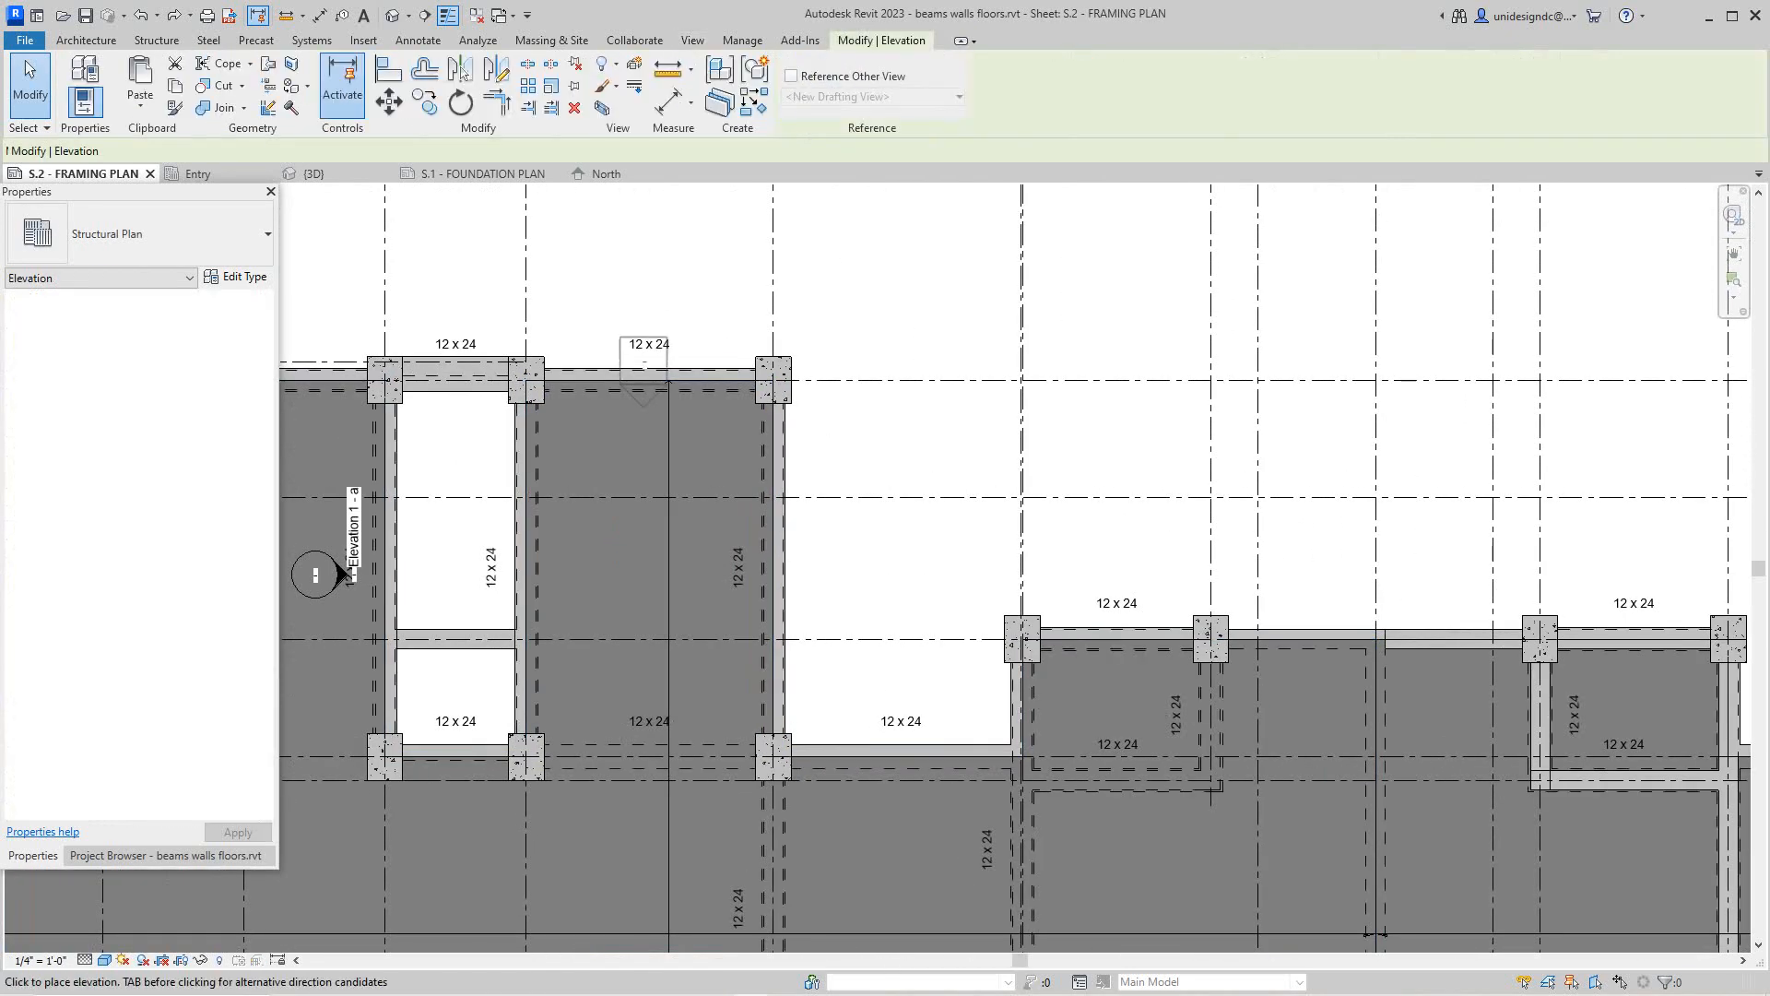
right_click(648, 427)
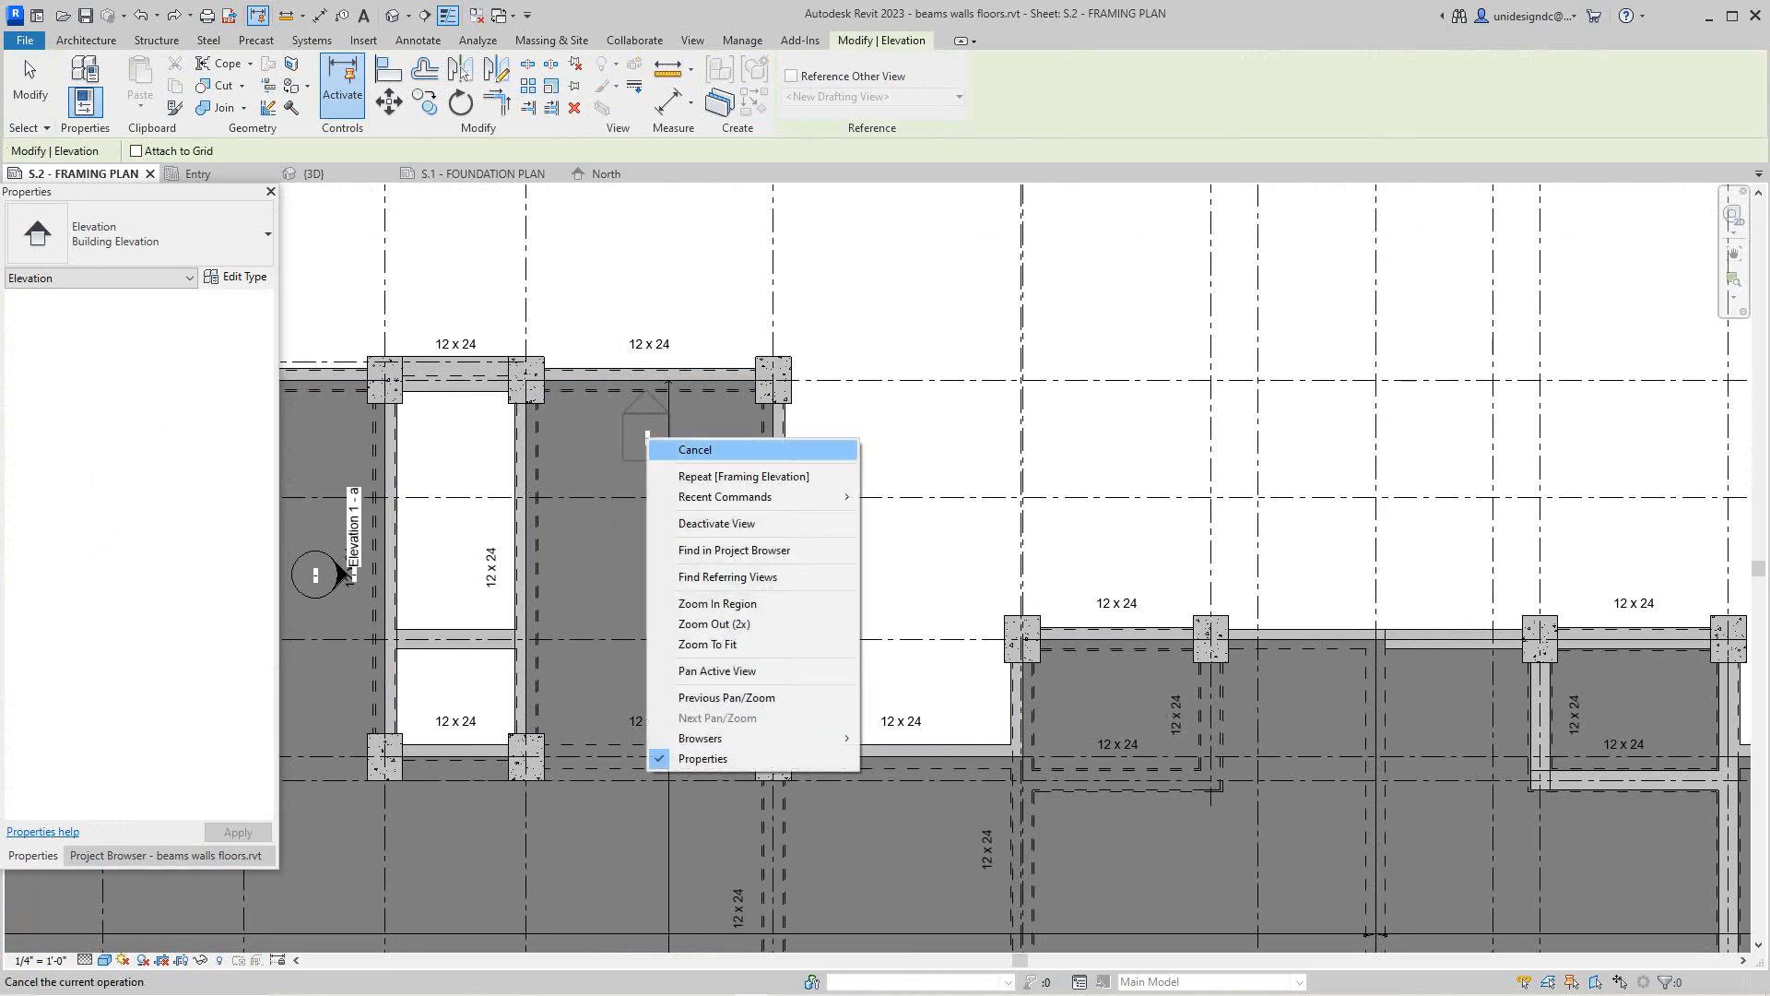
left_click(687, 446)
scroll(885, 443, "down", 4)
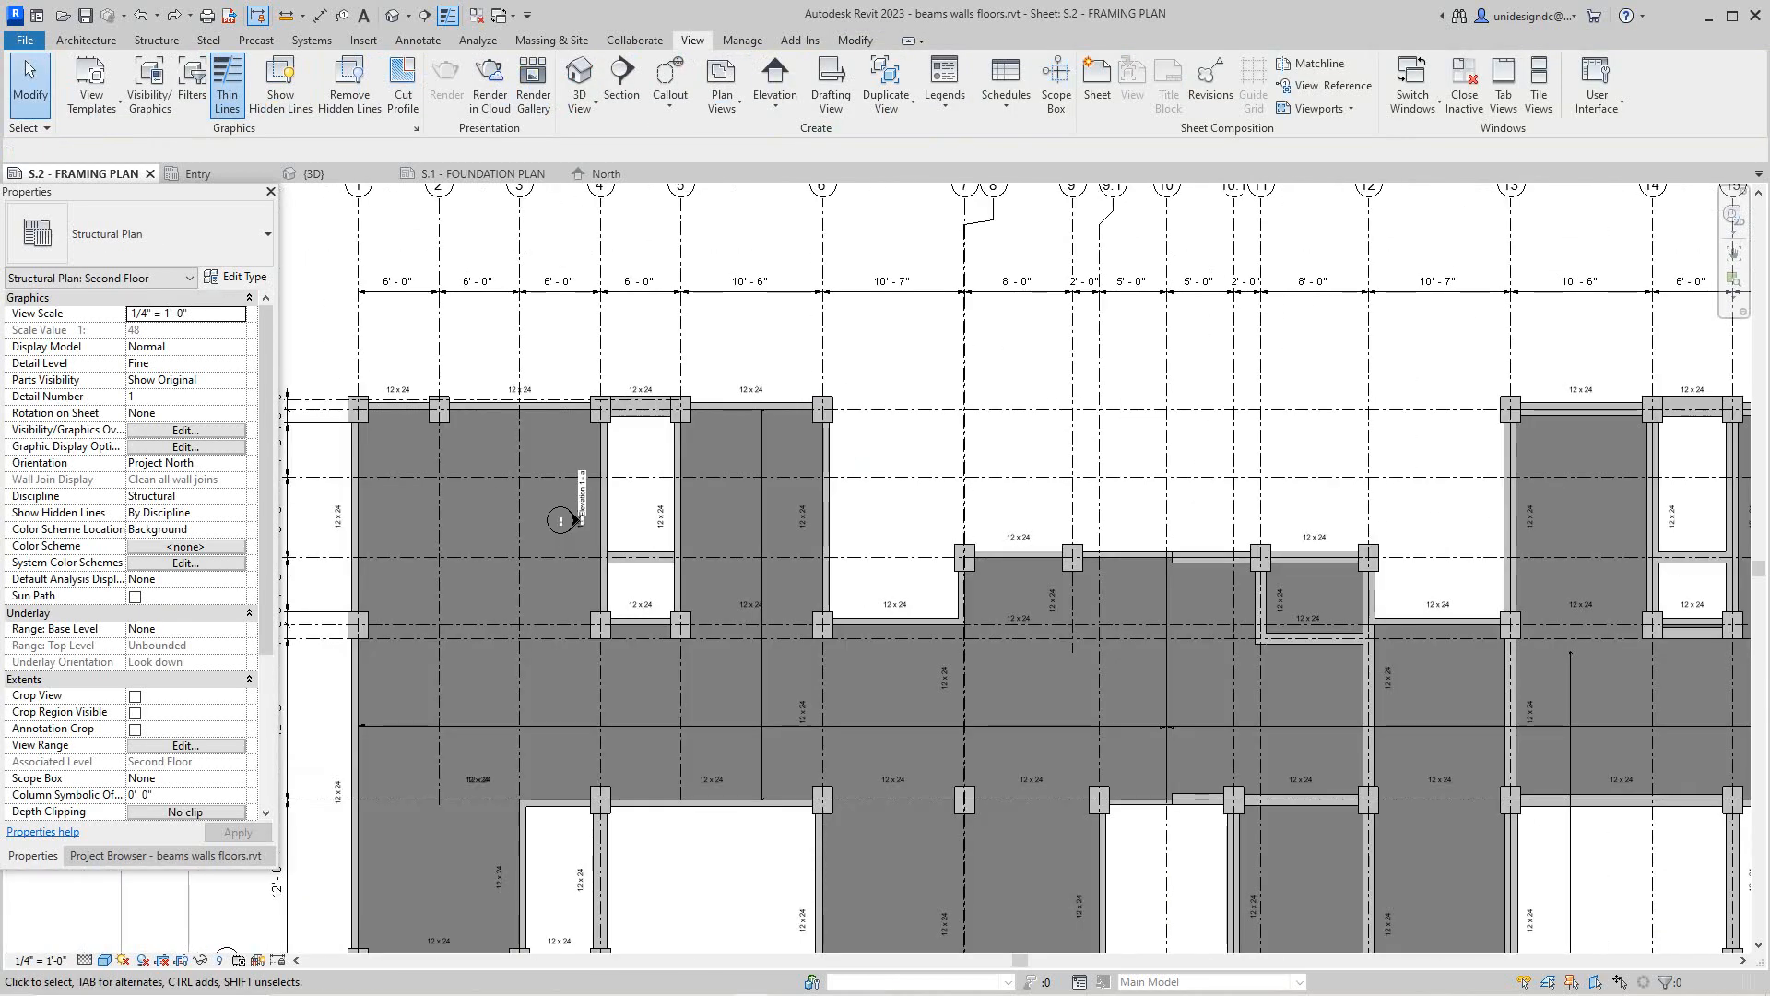
scroll(594, 491, "down", 7)
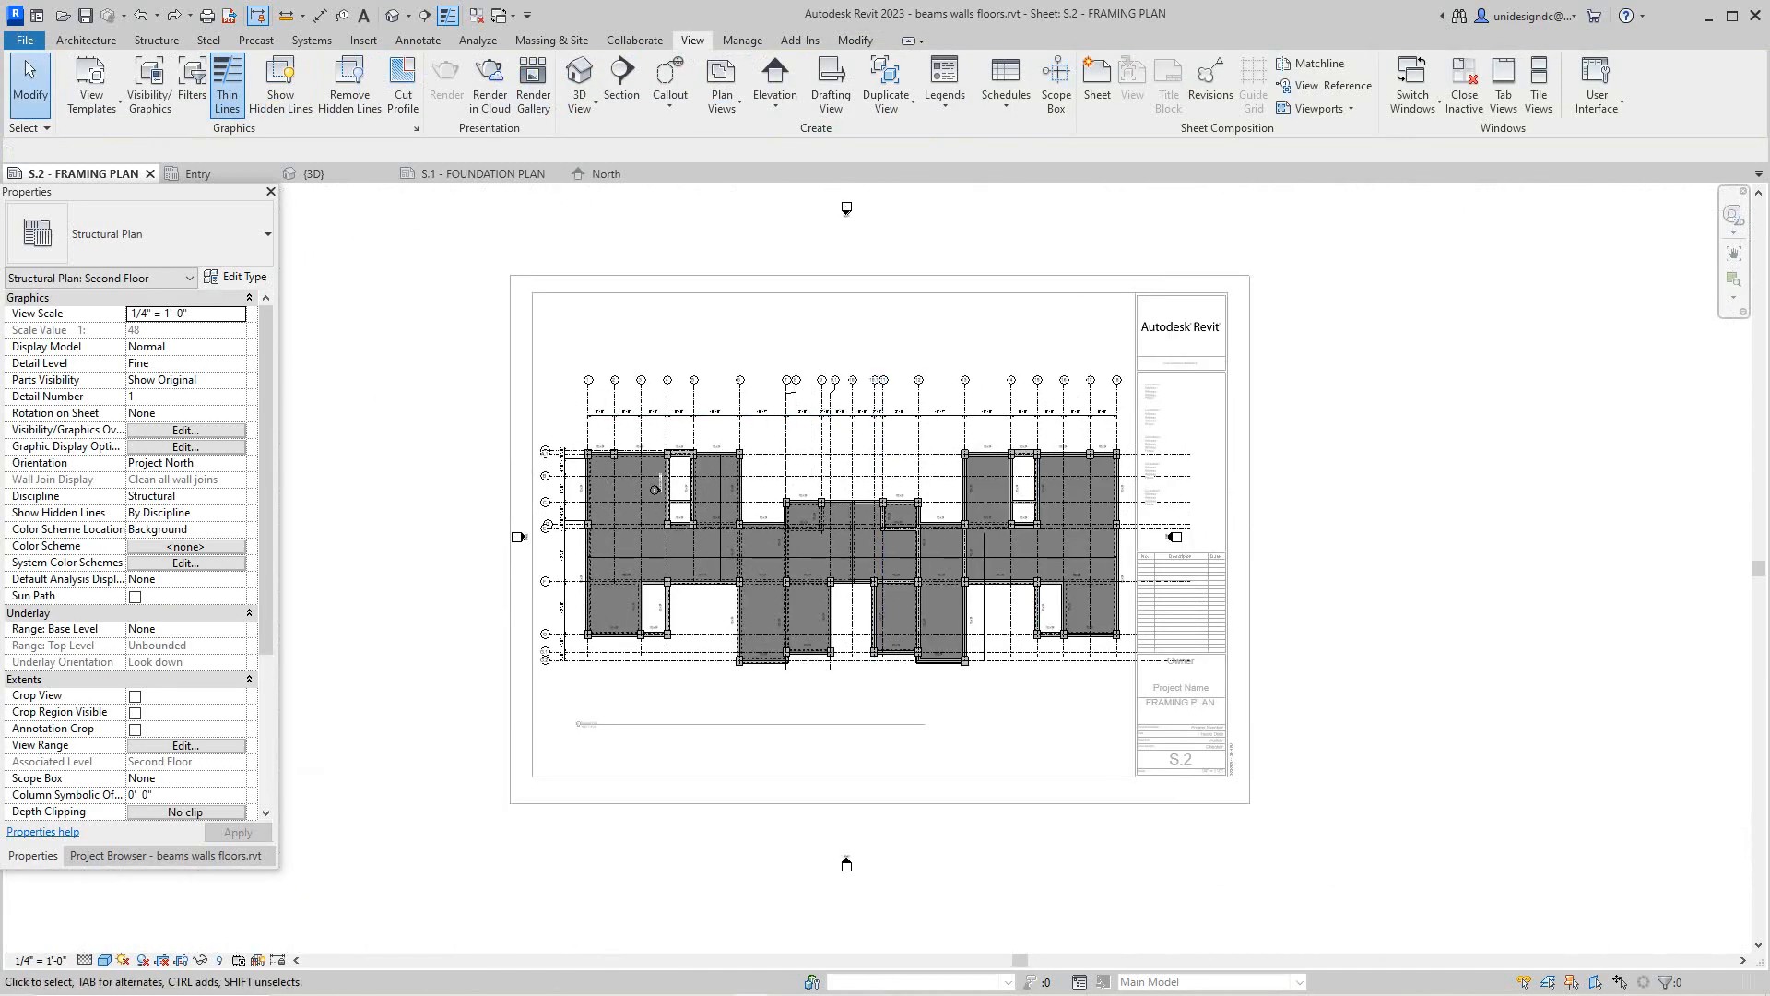
right_click(1244, 378)
left_click(1291, 389)
Open sheet S.1 - FOUNDATION PLAN and examine the footings, walls and grids in its foundation plan
left_click(481, 173)
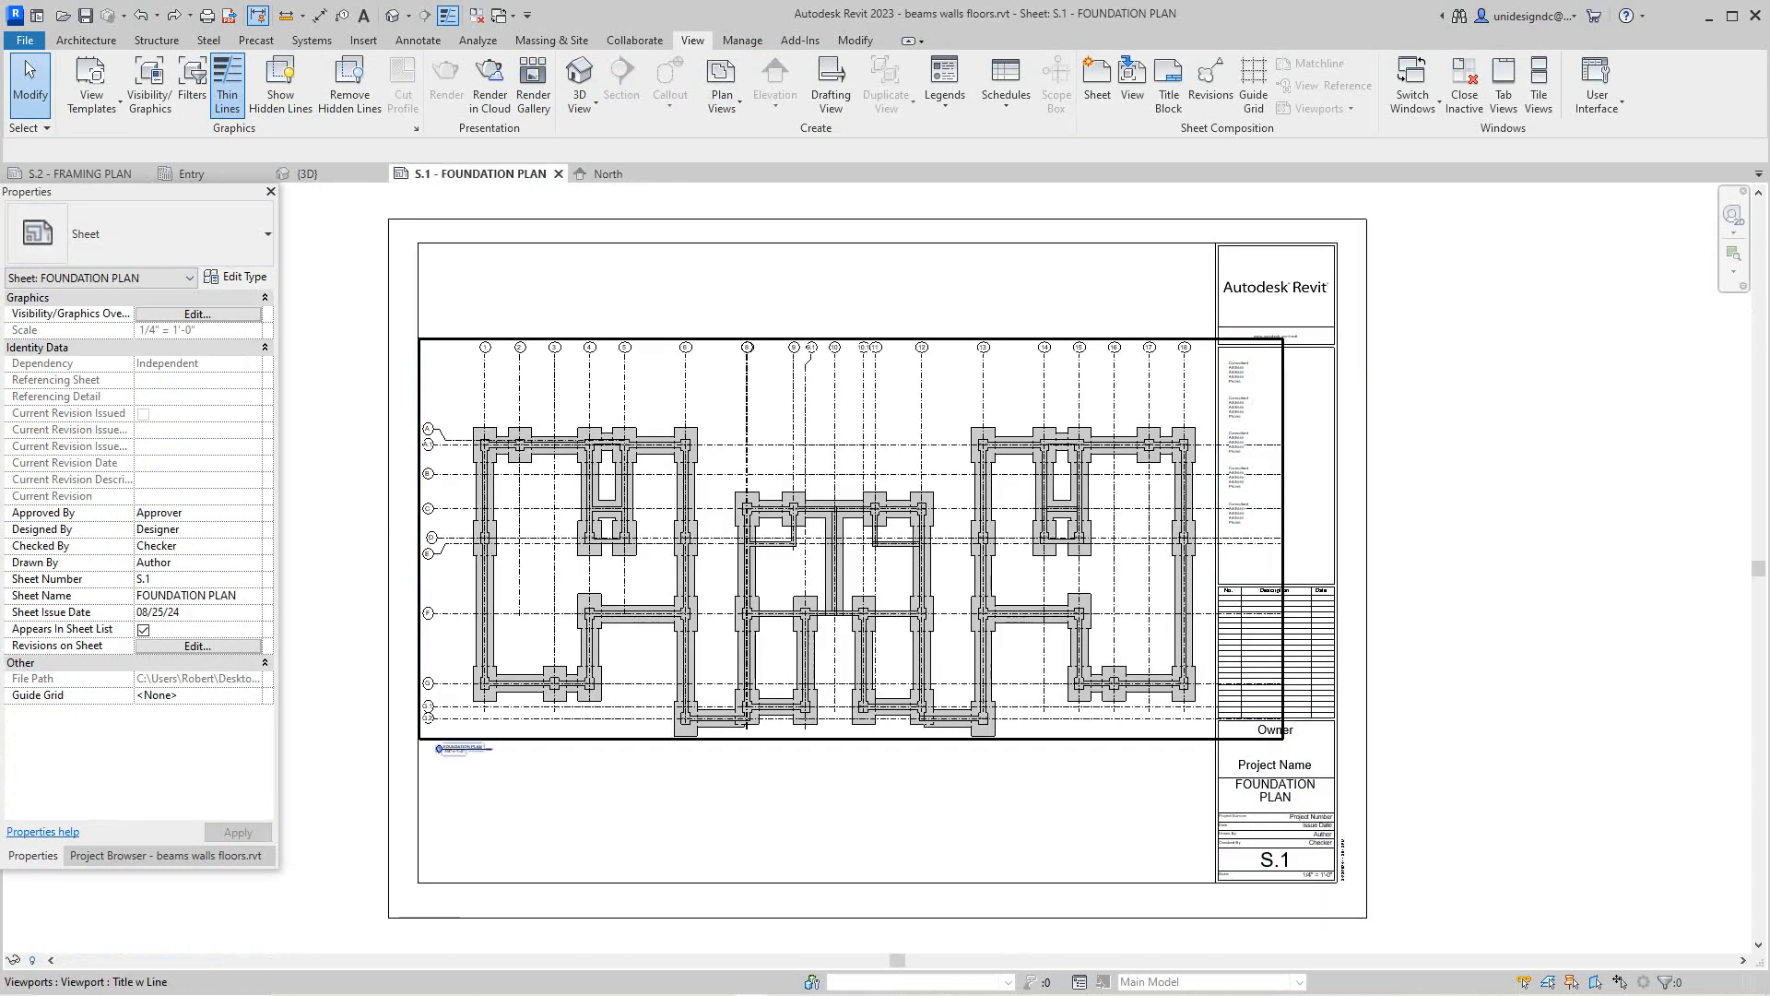
key("z")
key("e")
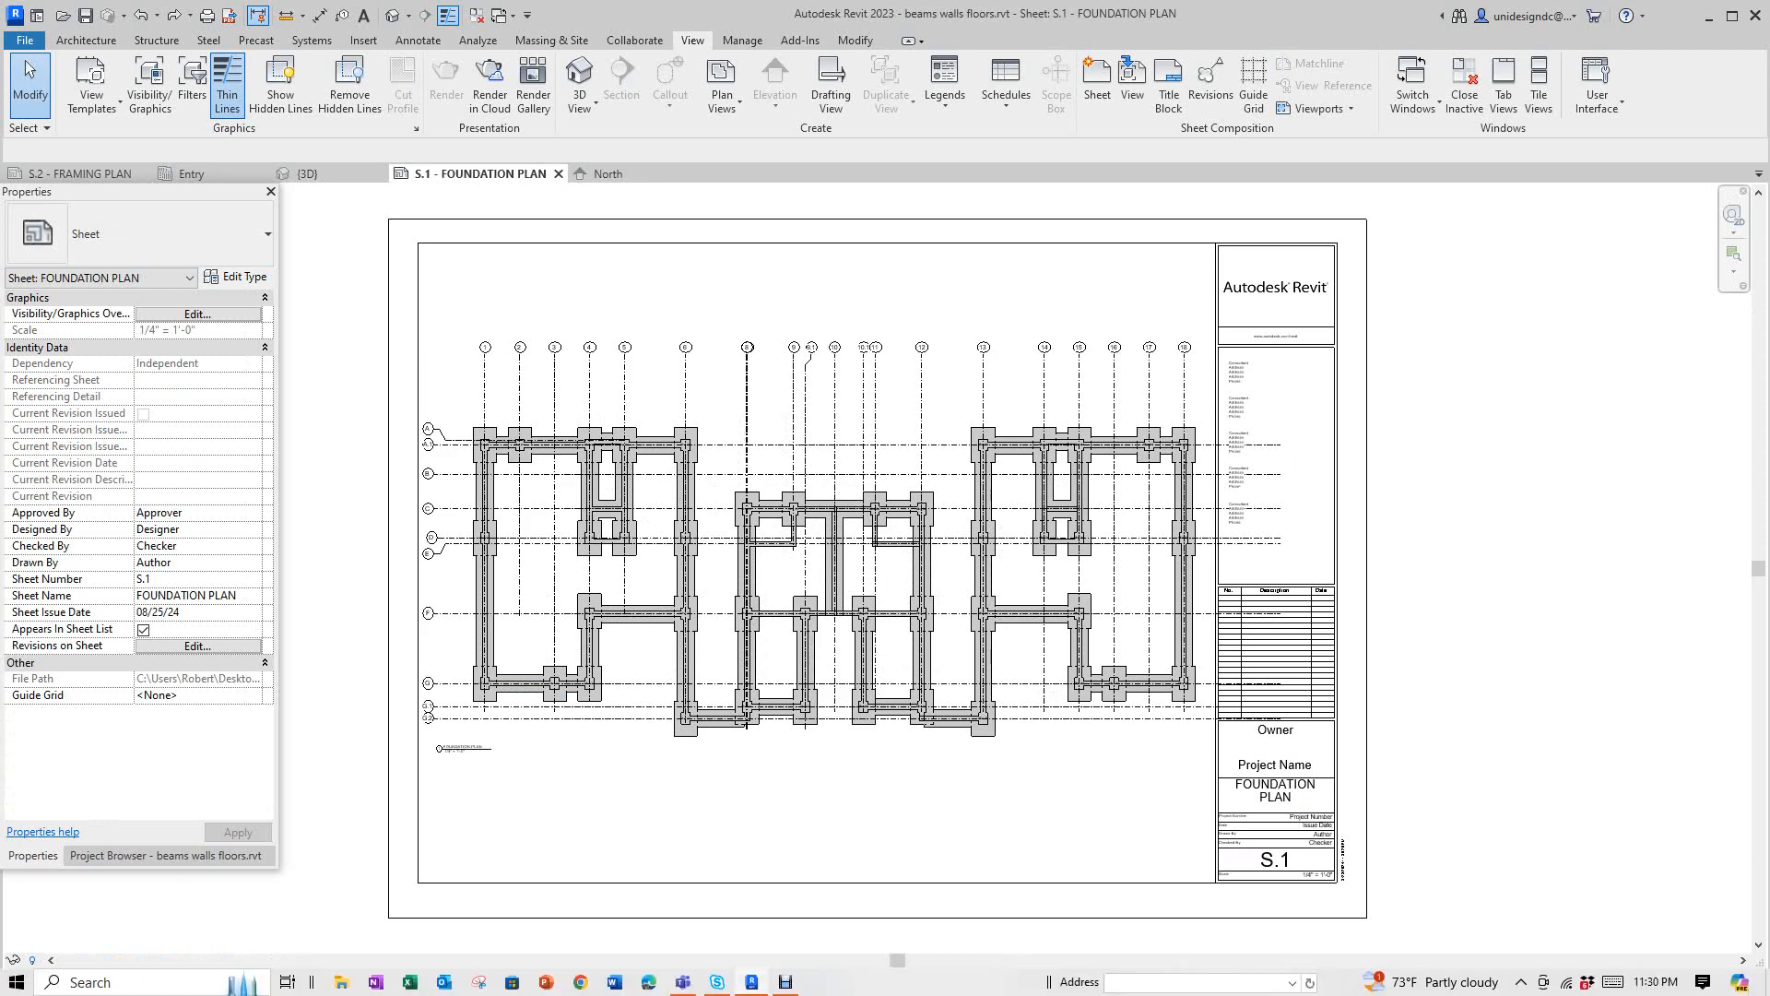
scroll(531, 506, "up", 3)
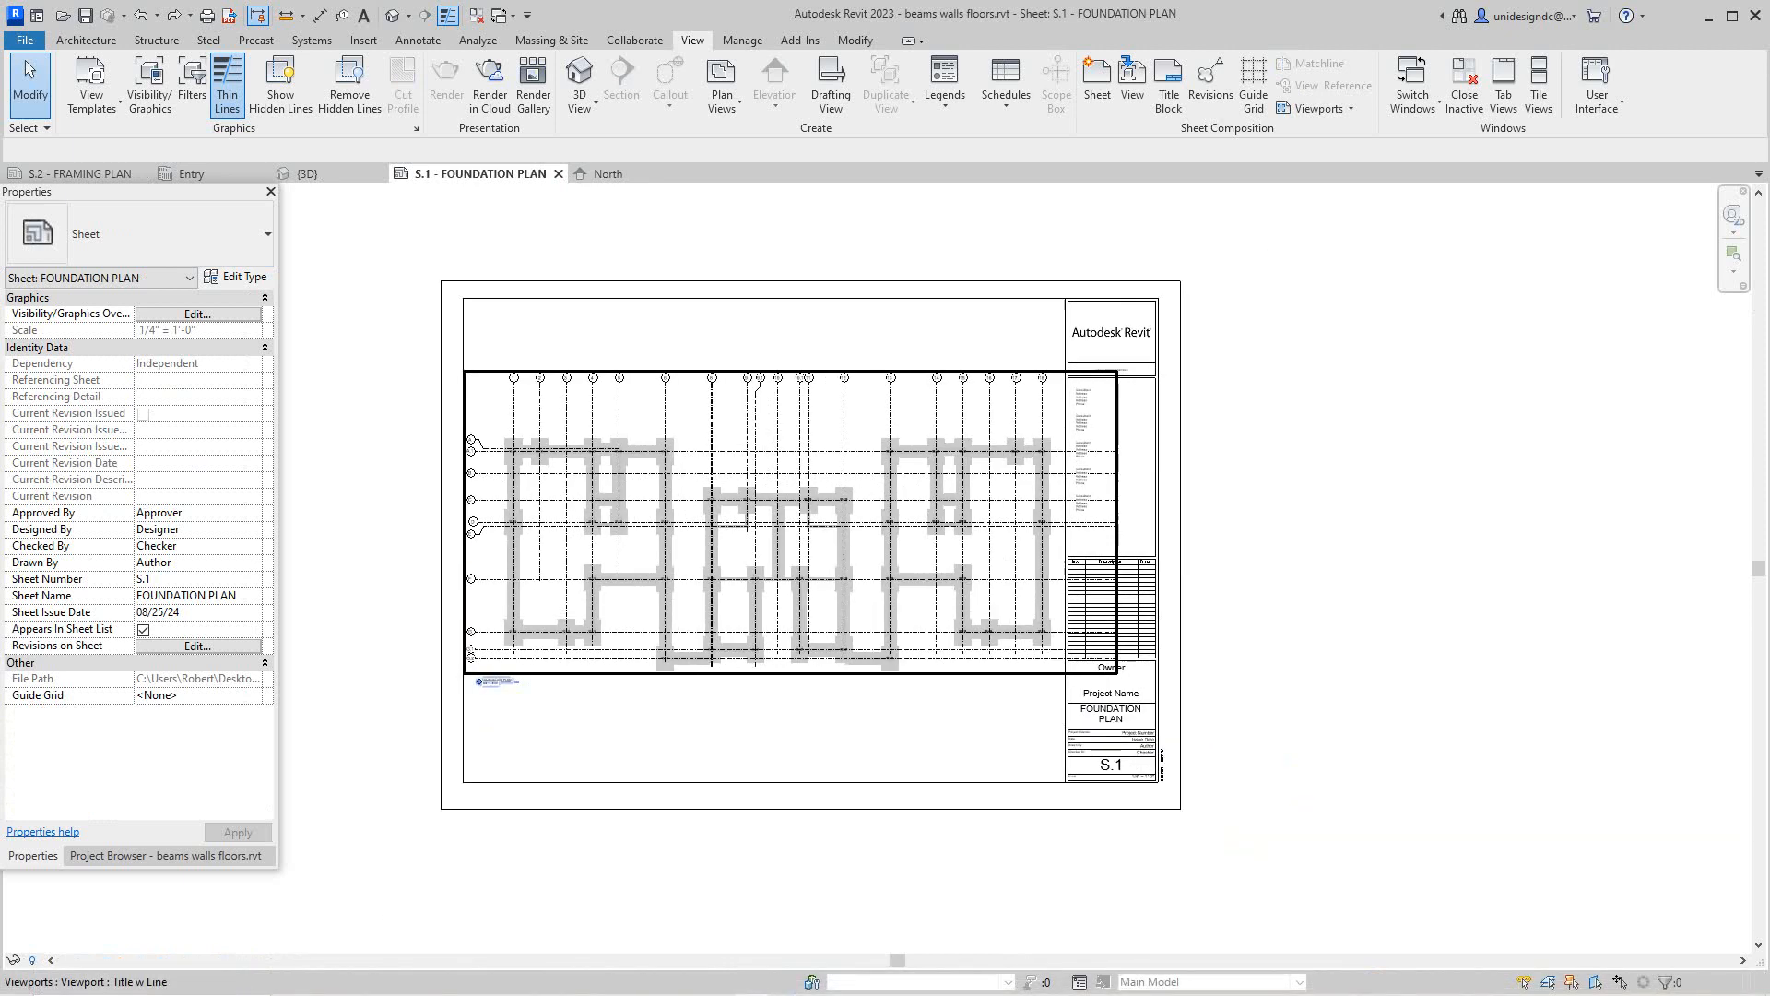
scroll(529, 501, "up", 1)
scroll(531, 502, "down", 1)
middle_click_drag(531, 504, 738, 549)
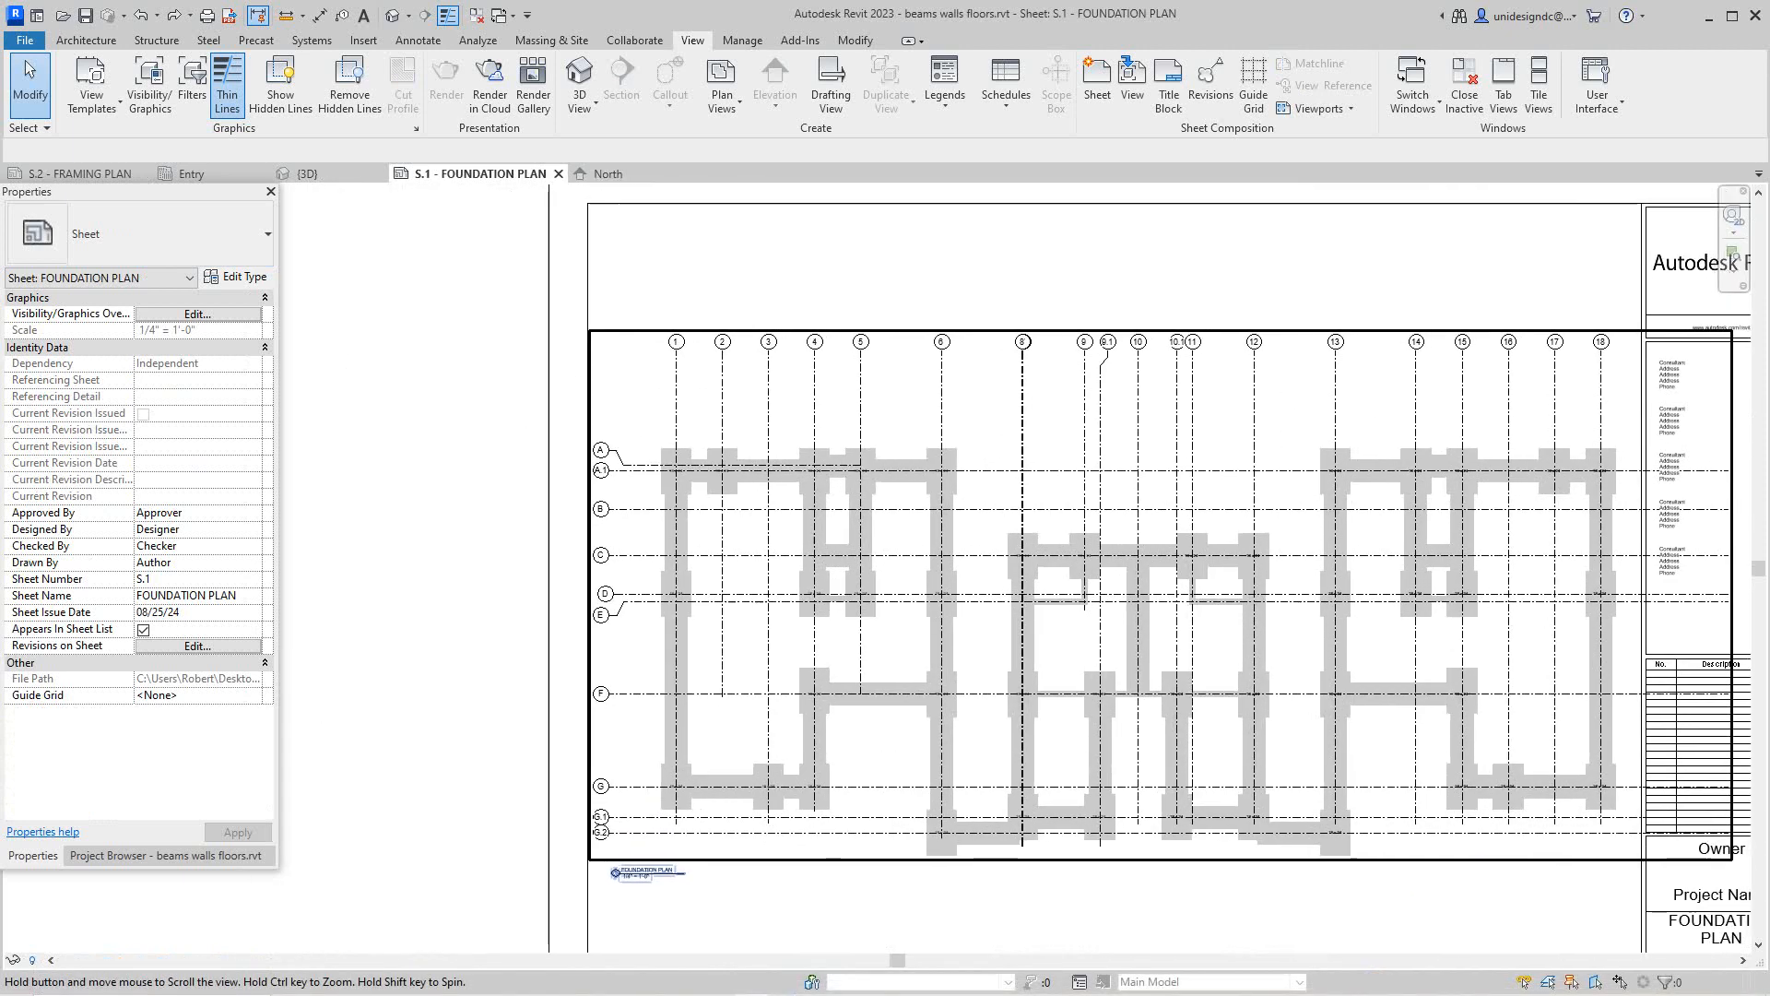
scroll(942, 562, "up", 2)
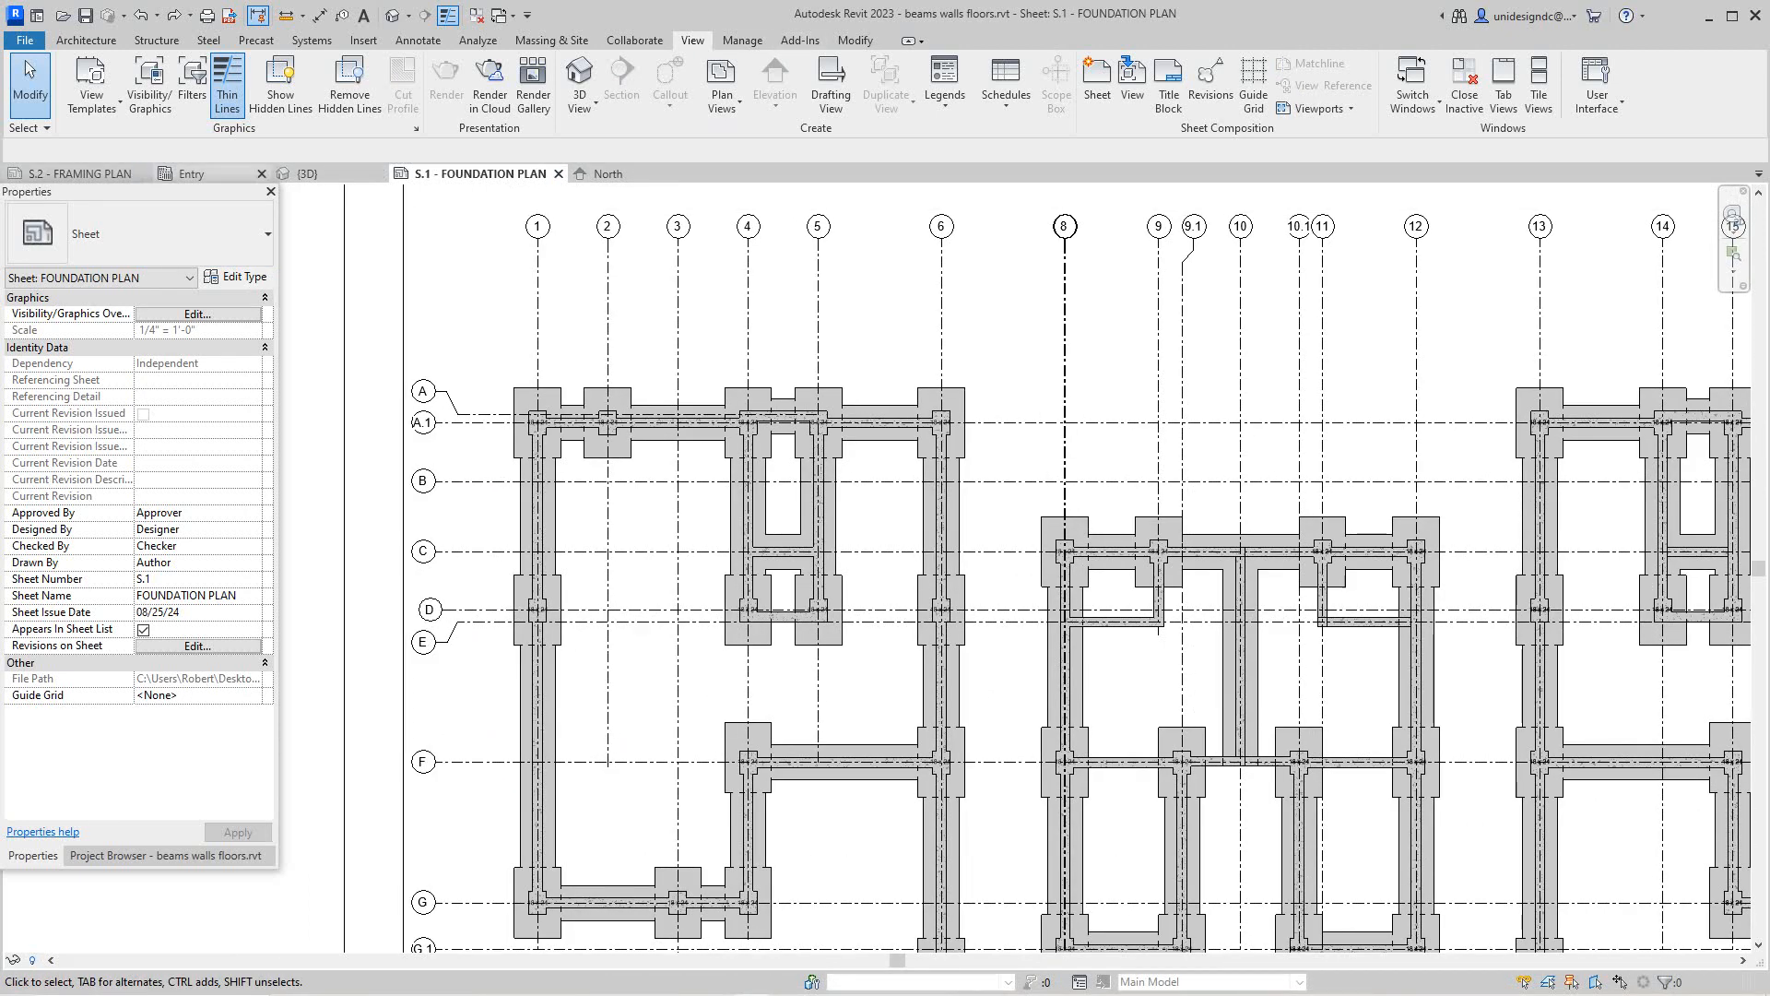
Return to the Entry structural plan and bring all of grids 1 to 18 into view
left_click(192, 173)
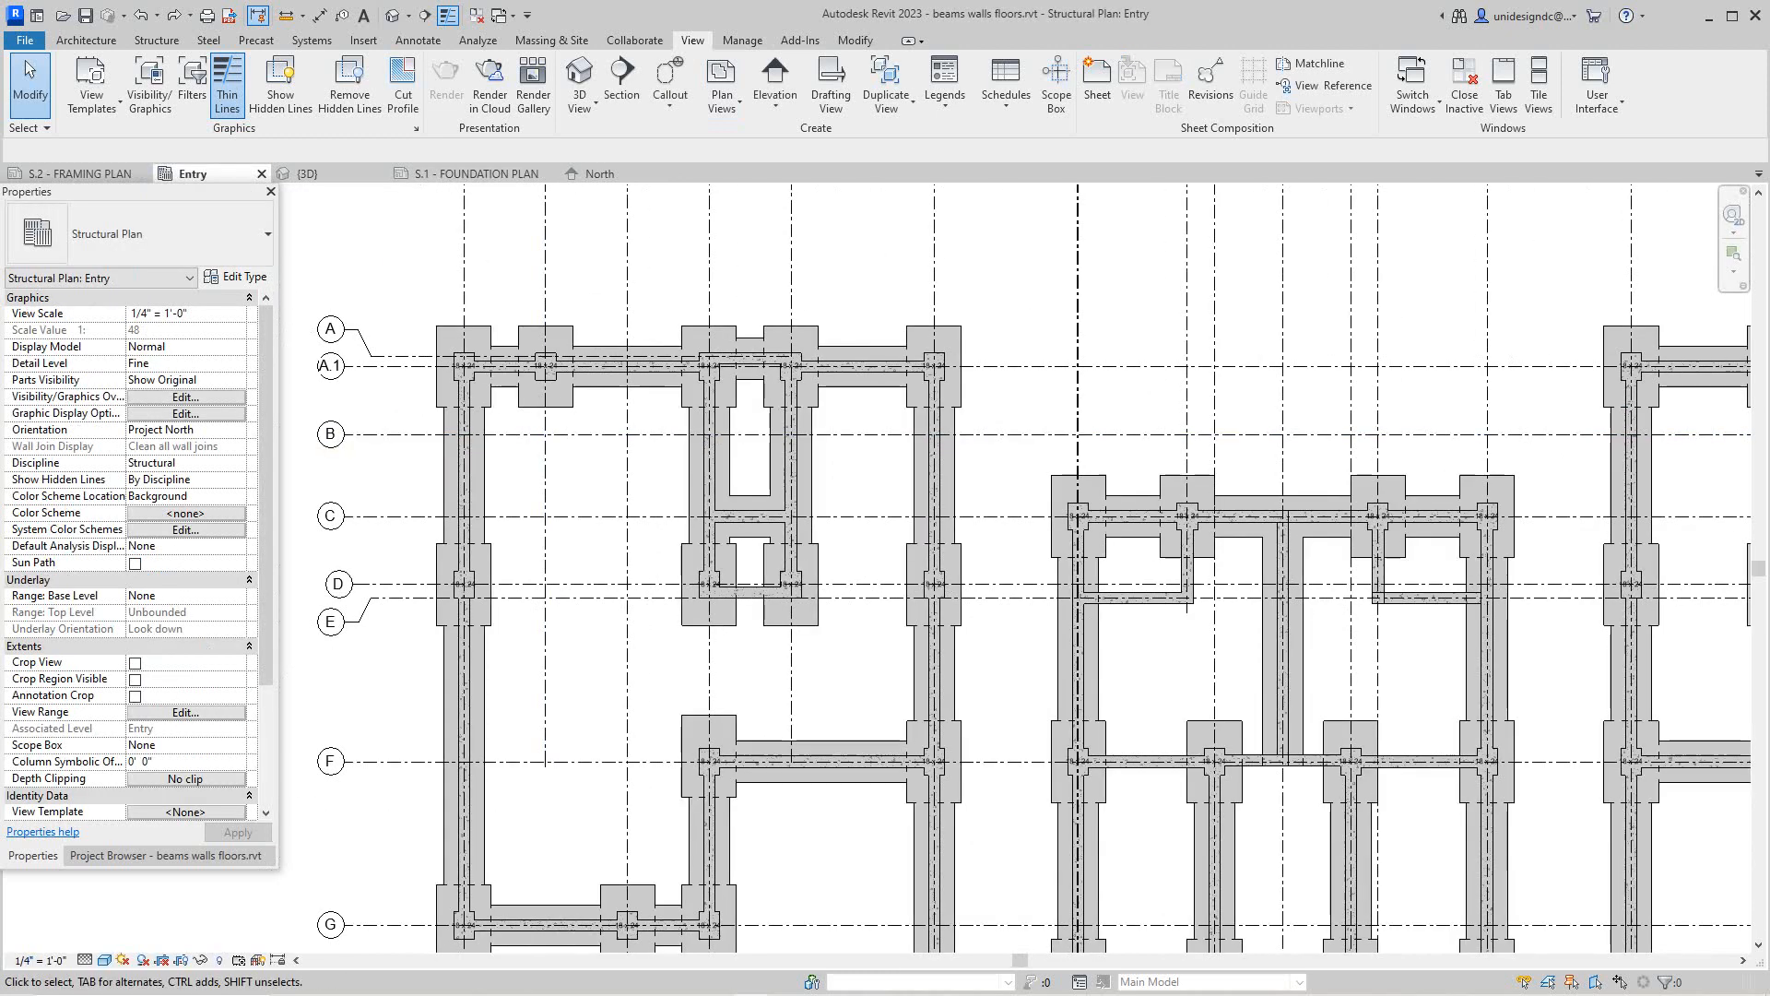
scroll(578, 535, "down", 3)
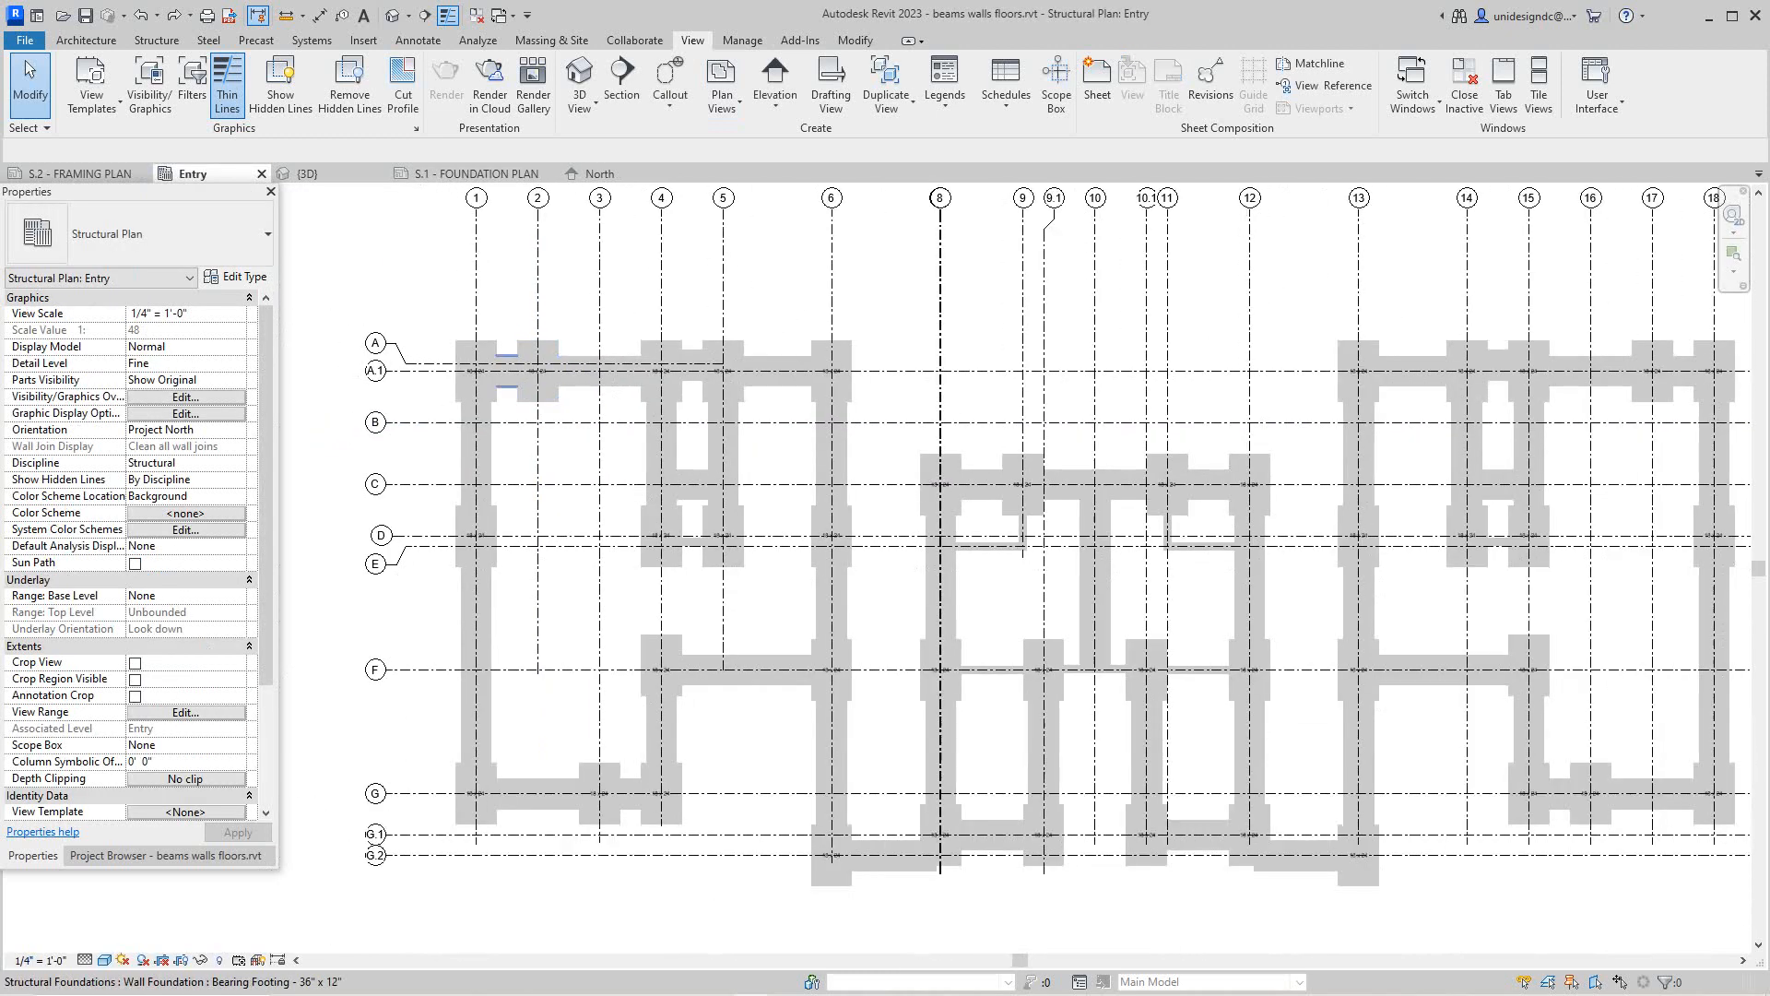
scroll(578, 450, "down", 2)
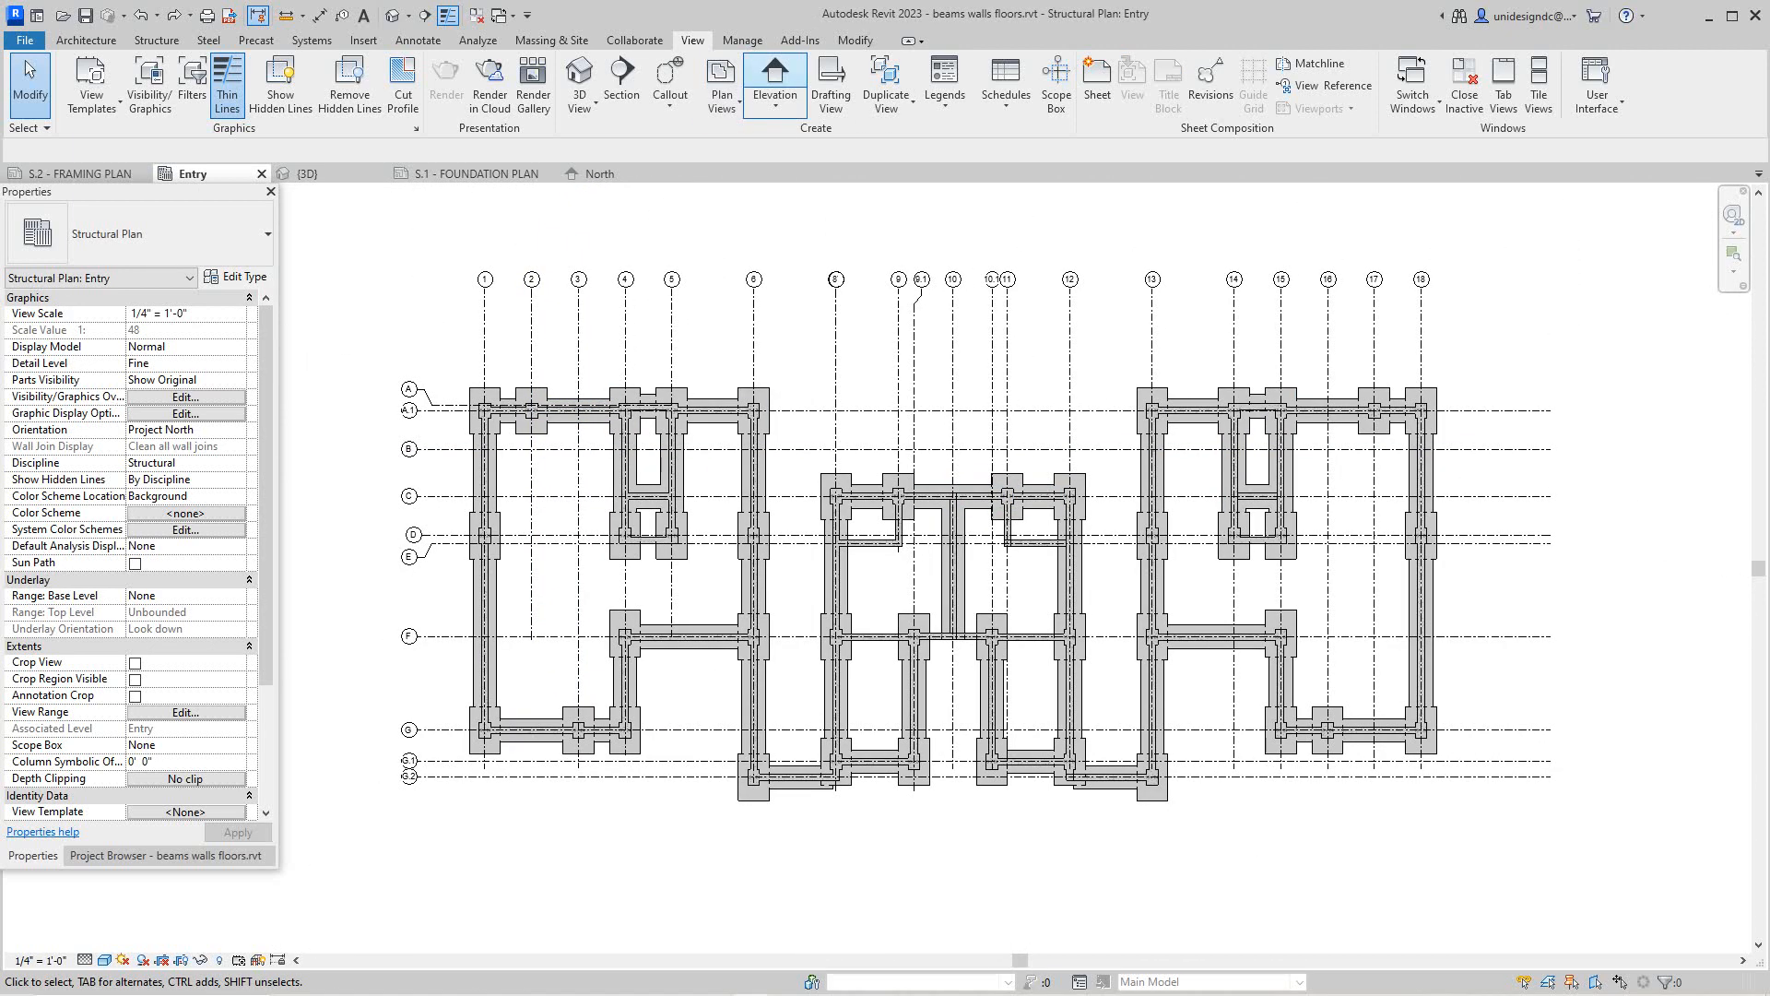
left_click(775, 103)
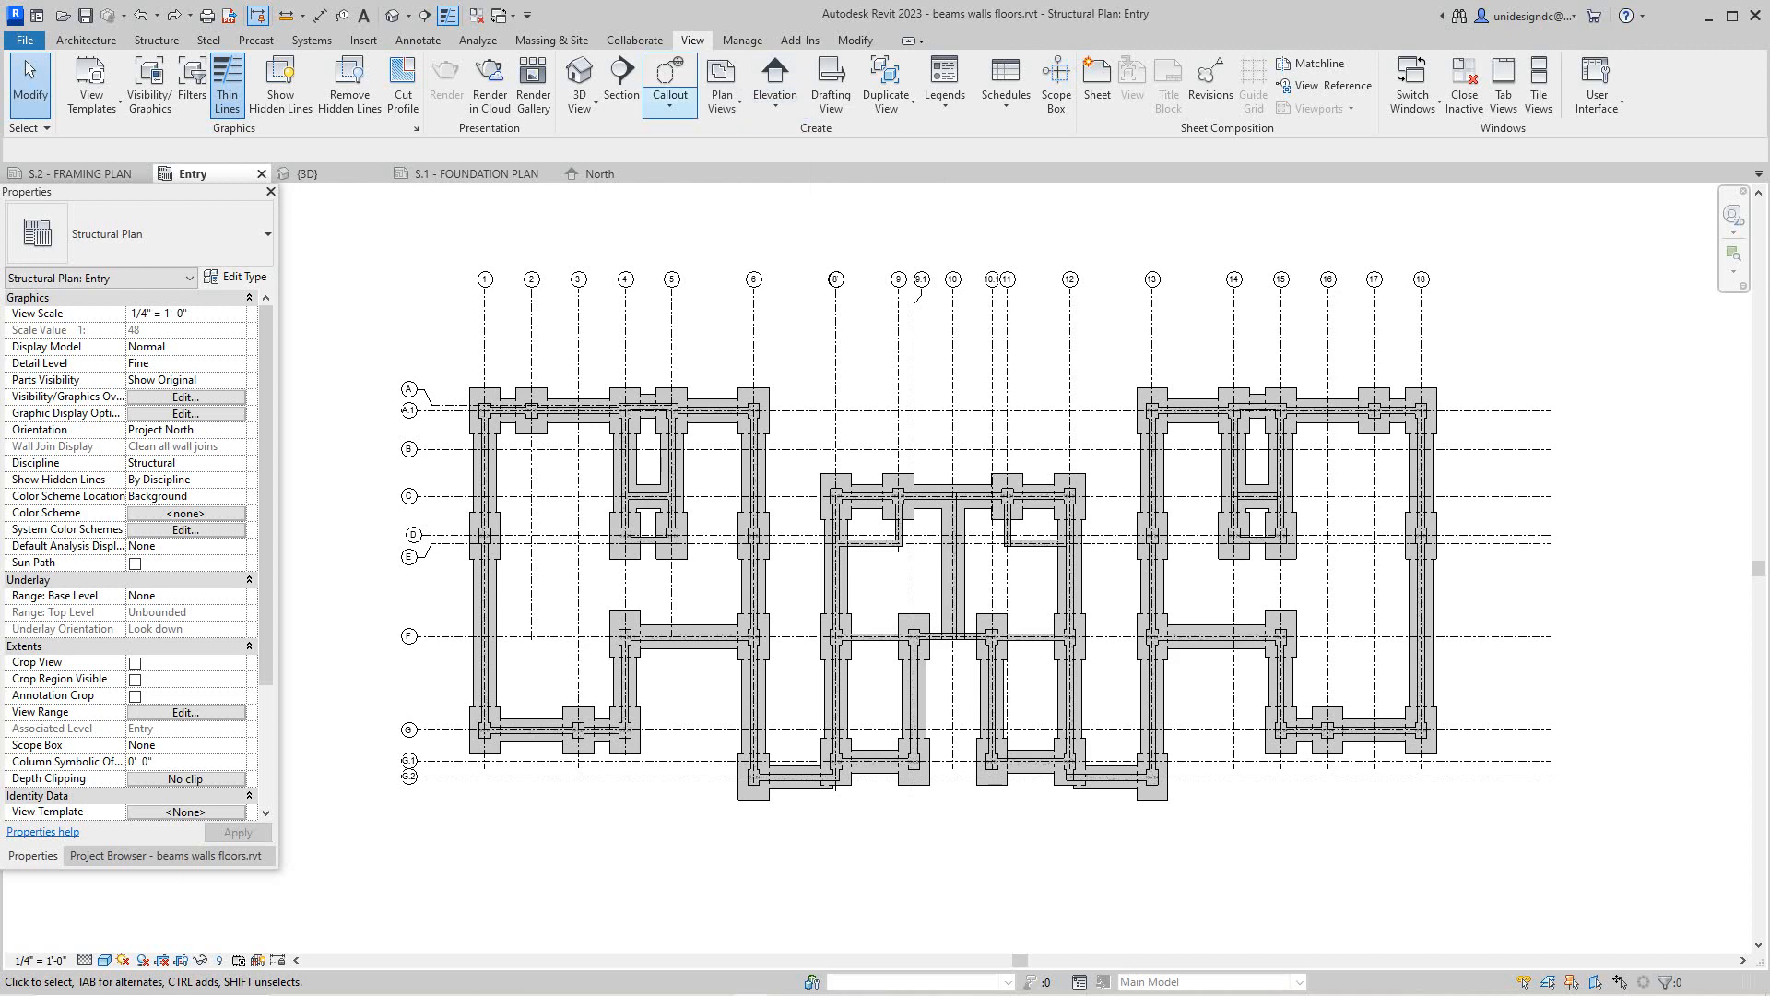
Draw a vertical building section between grids 2 and 3, from above grid A to below grid G.2, and flip it to face grid 1
left_click(621, 83)
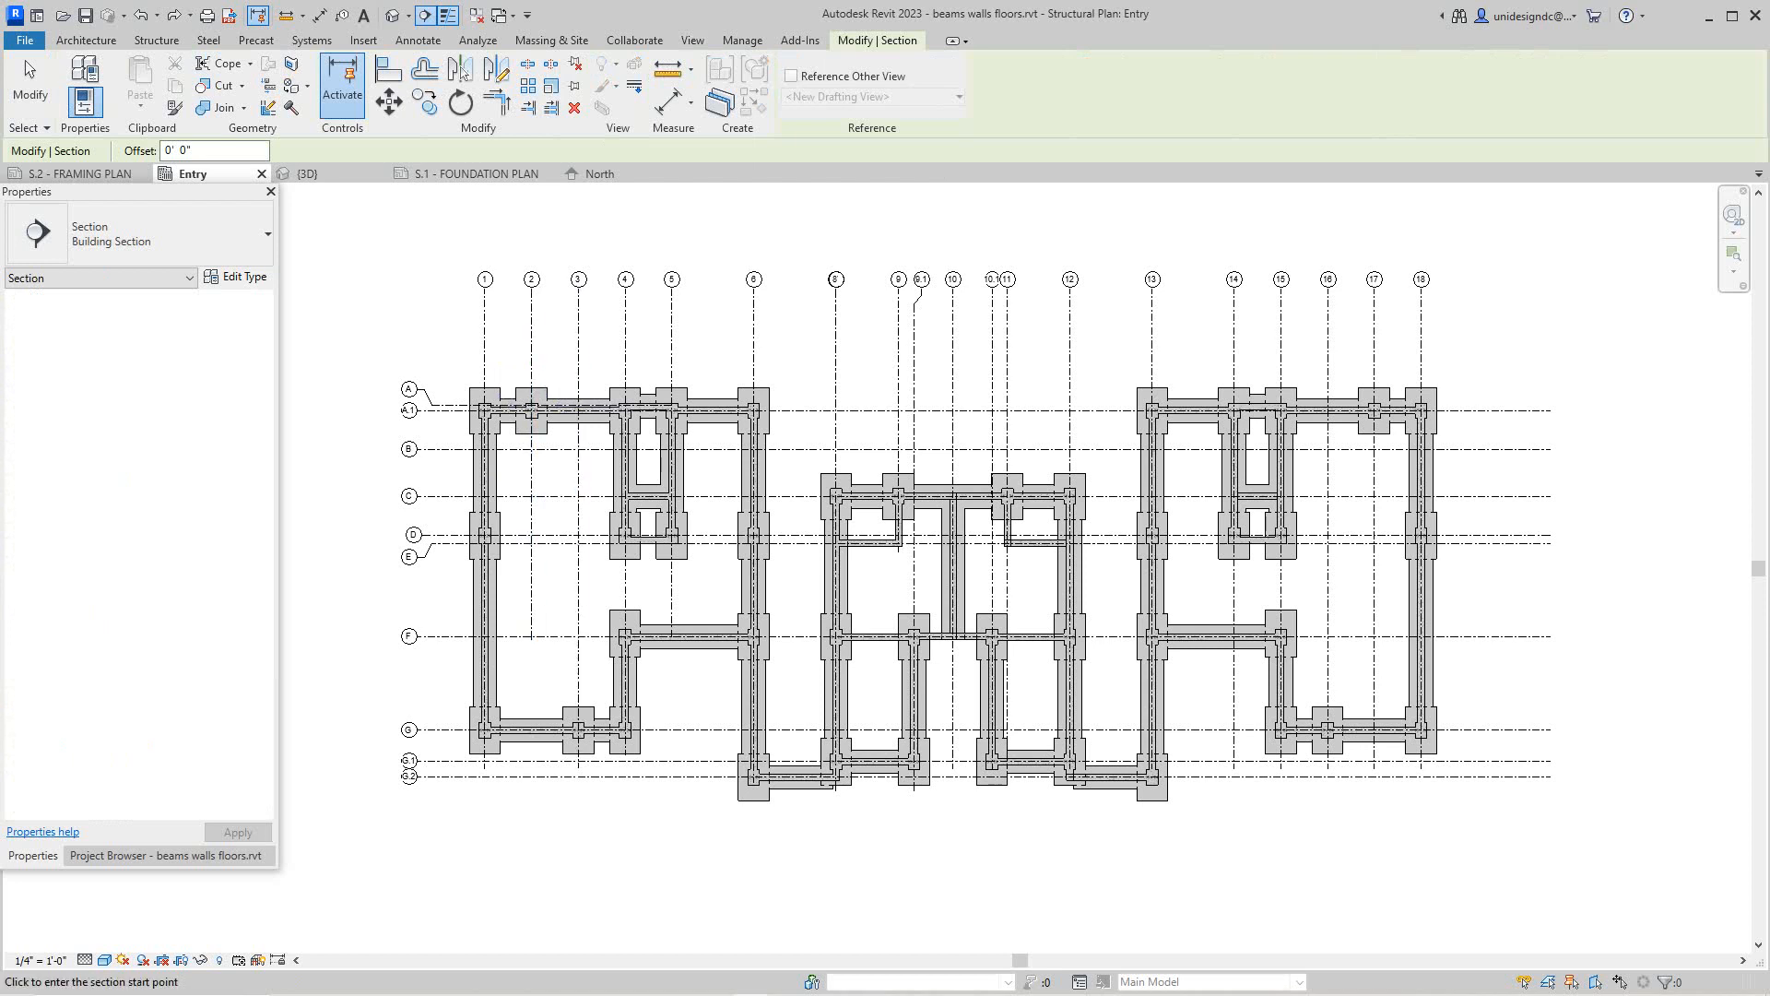
left_click(554, 354)
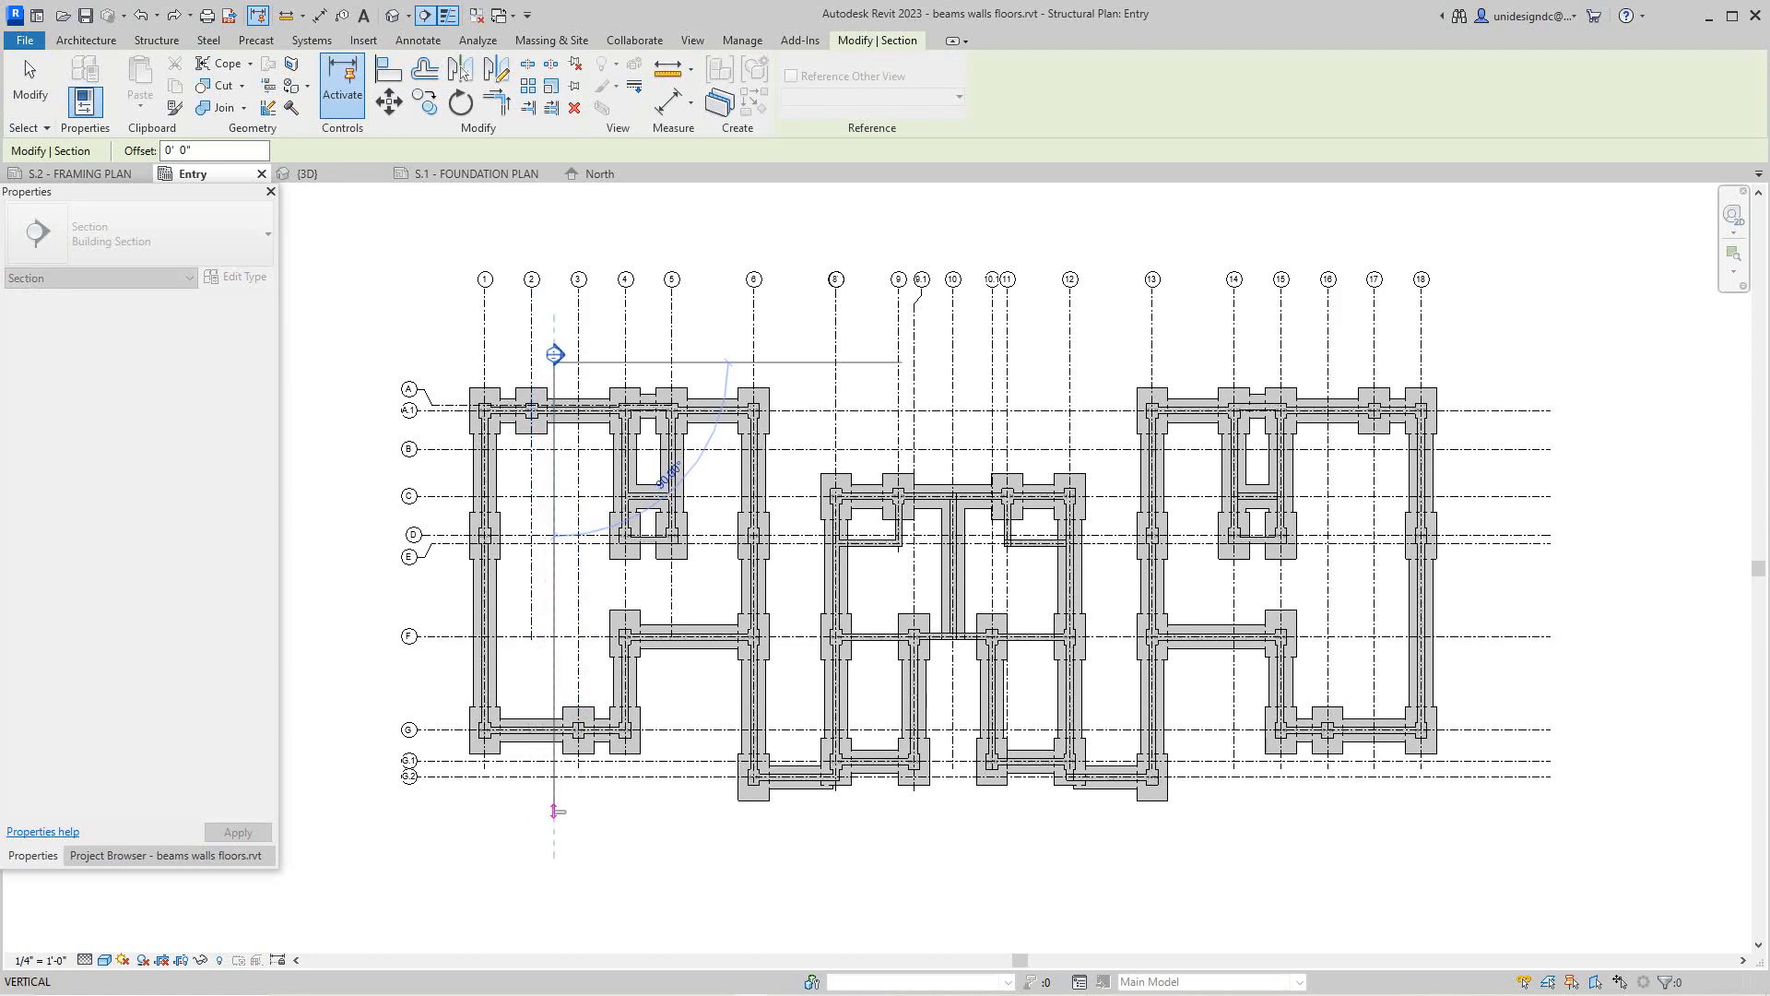
left_click(555, 810)
scroll(554, 576, "up", 2)
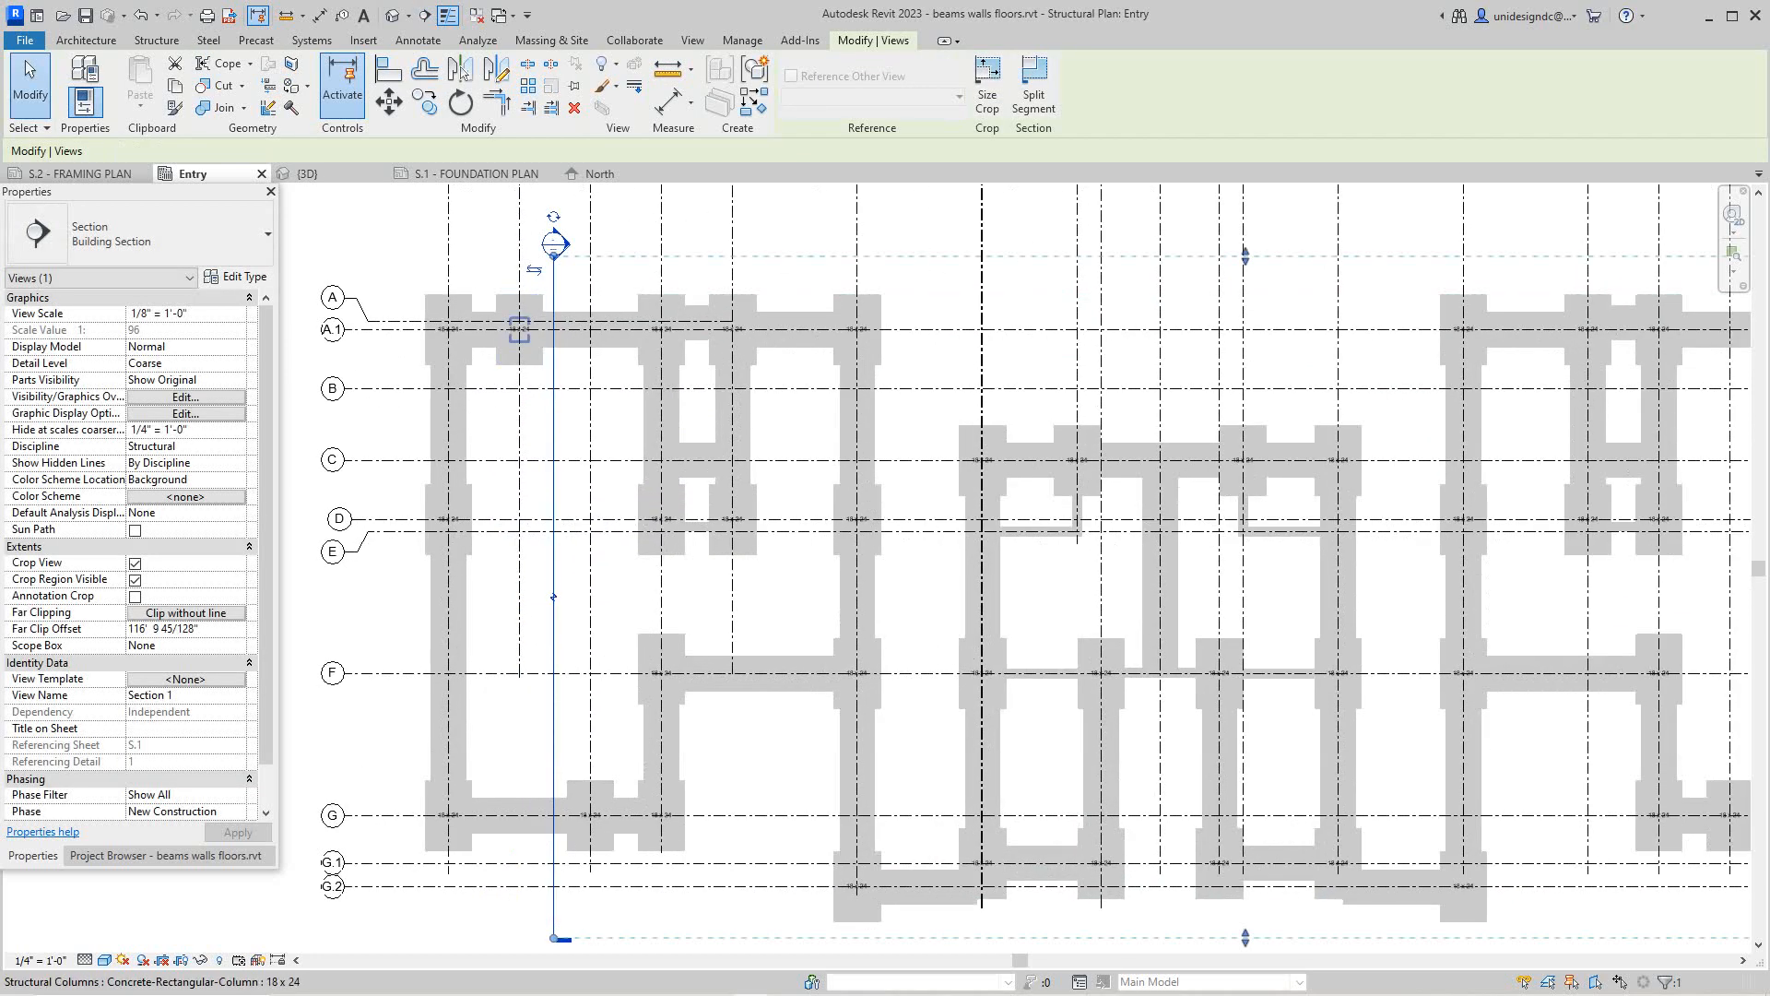
scroll(607, 488, "down", 4)
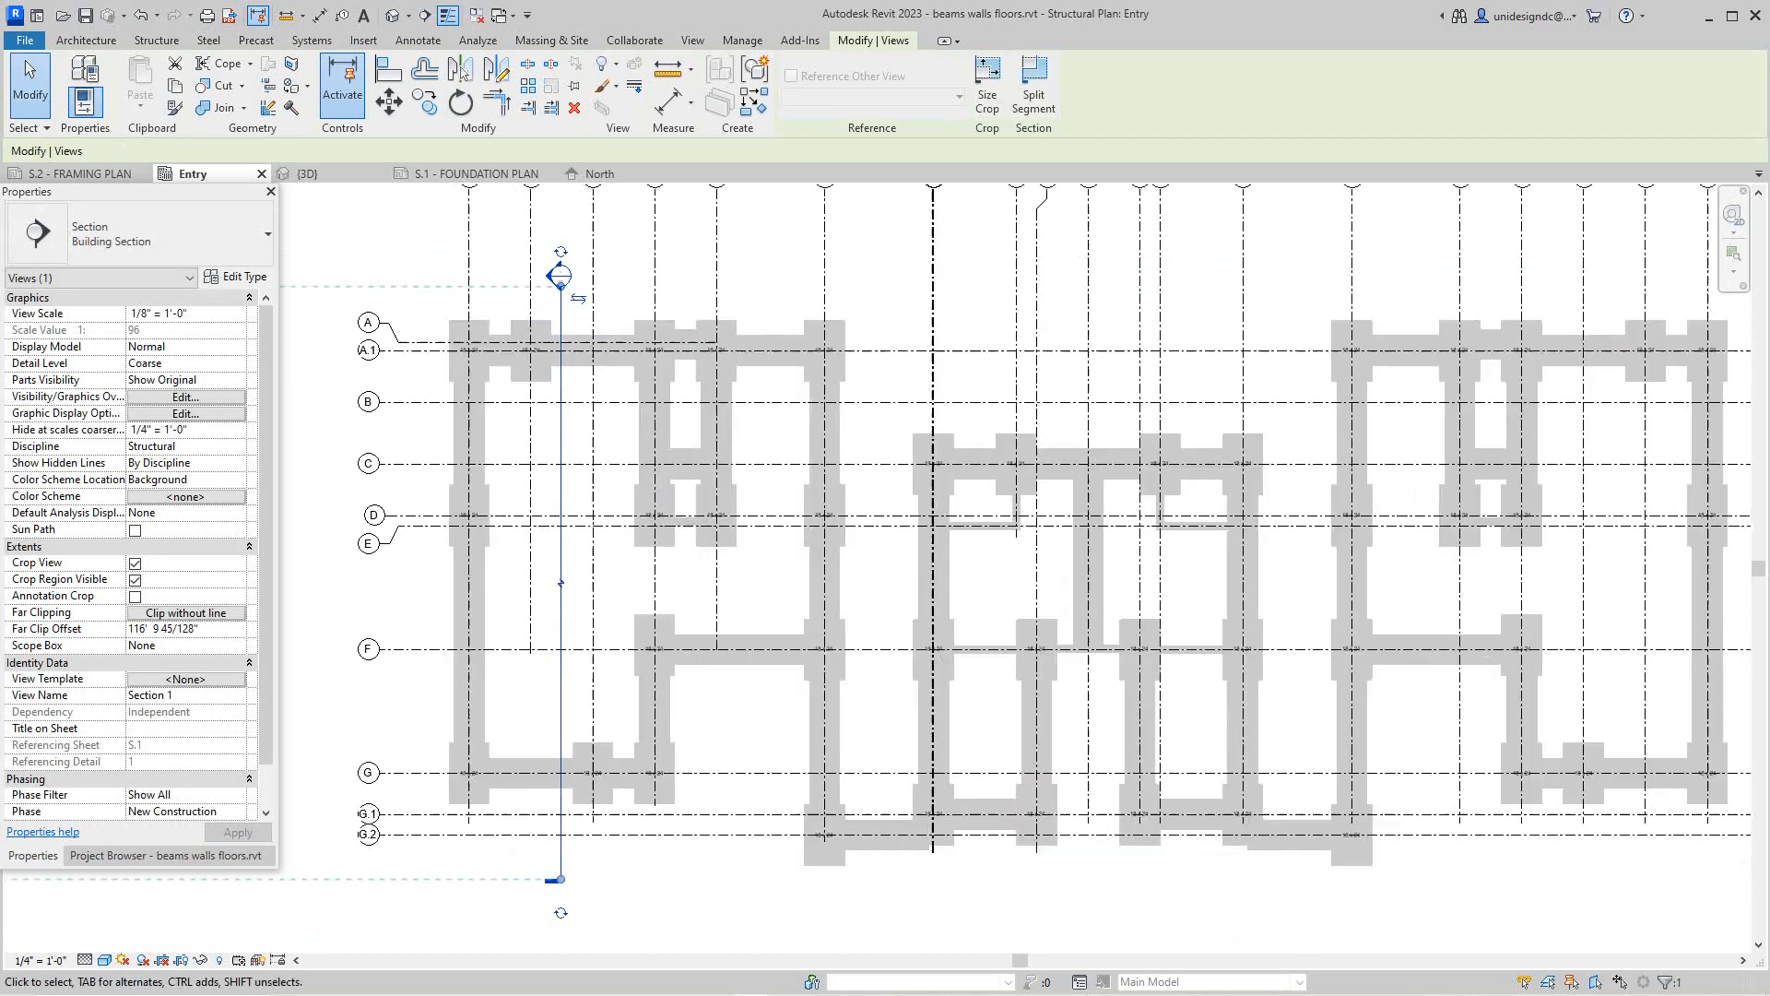
key("Escape")
Inspect the building section line and its extents between grids 2 and 3 in the Entry plan
scroll(553, 498, "down", 3)
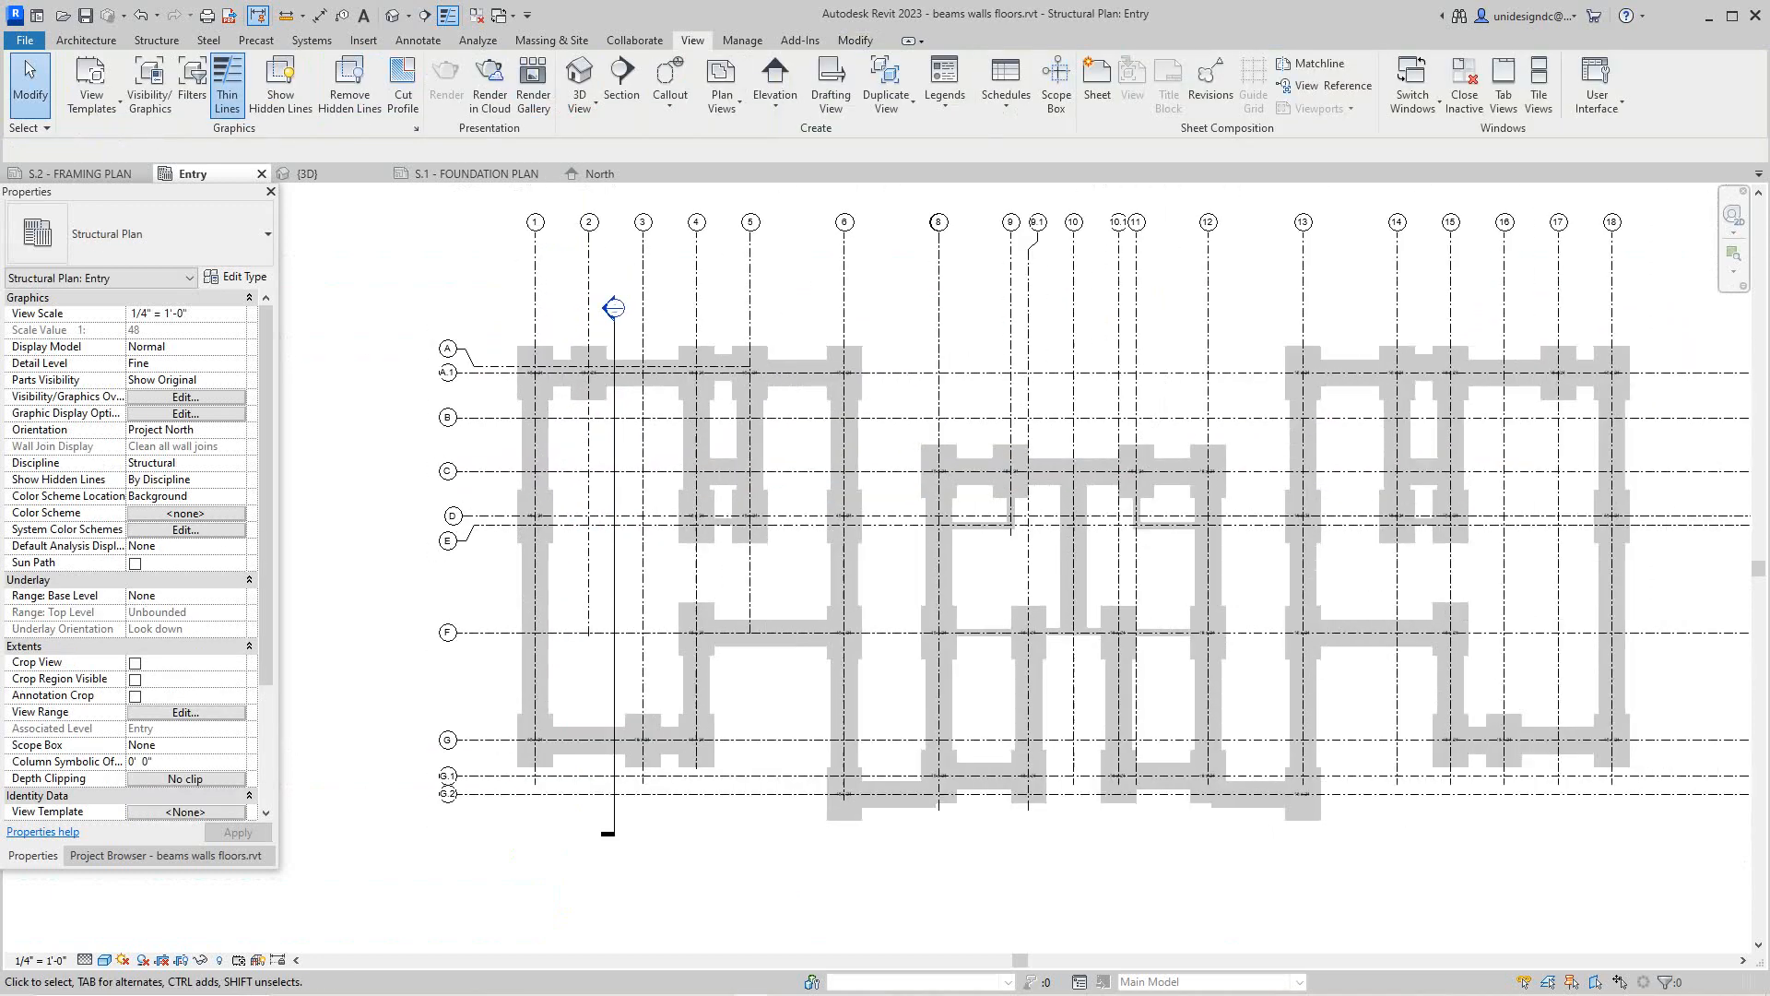
left_click(569, 537)
scroll(600, 502, "up", 2)
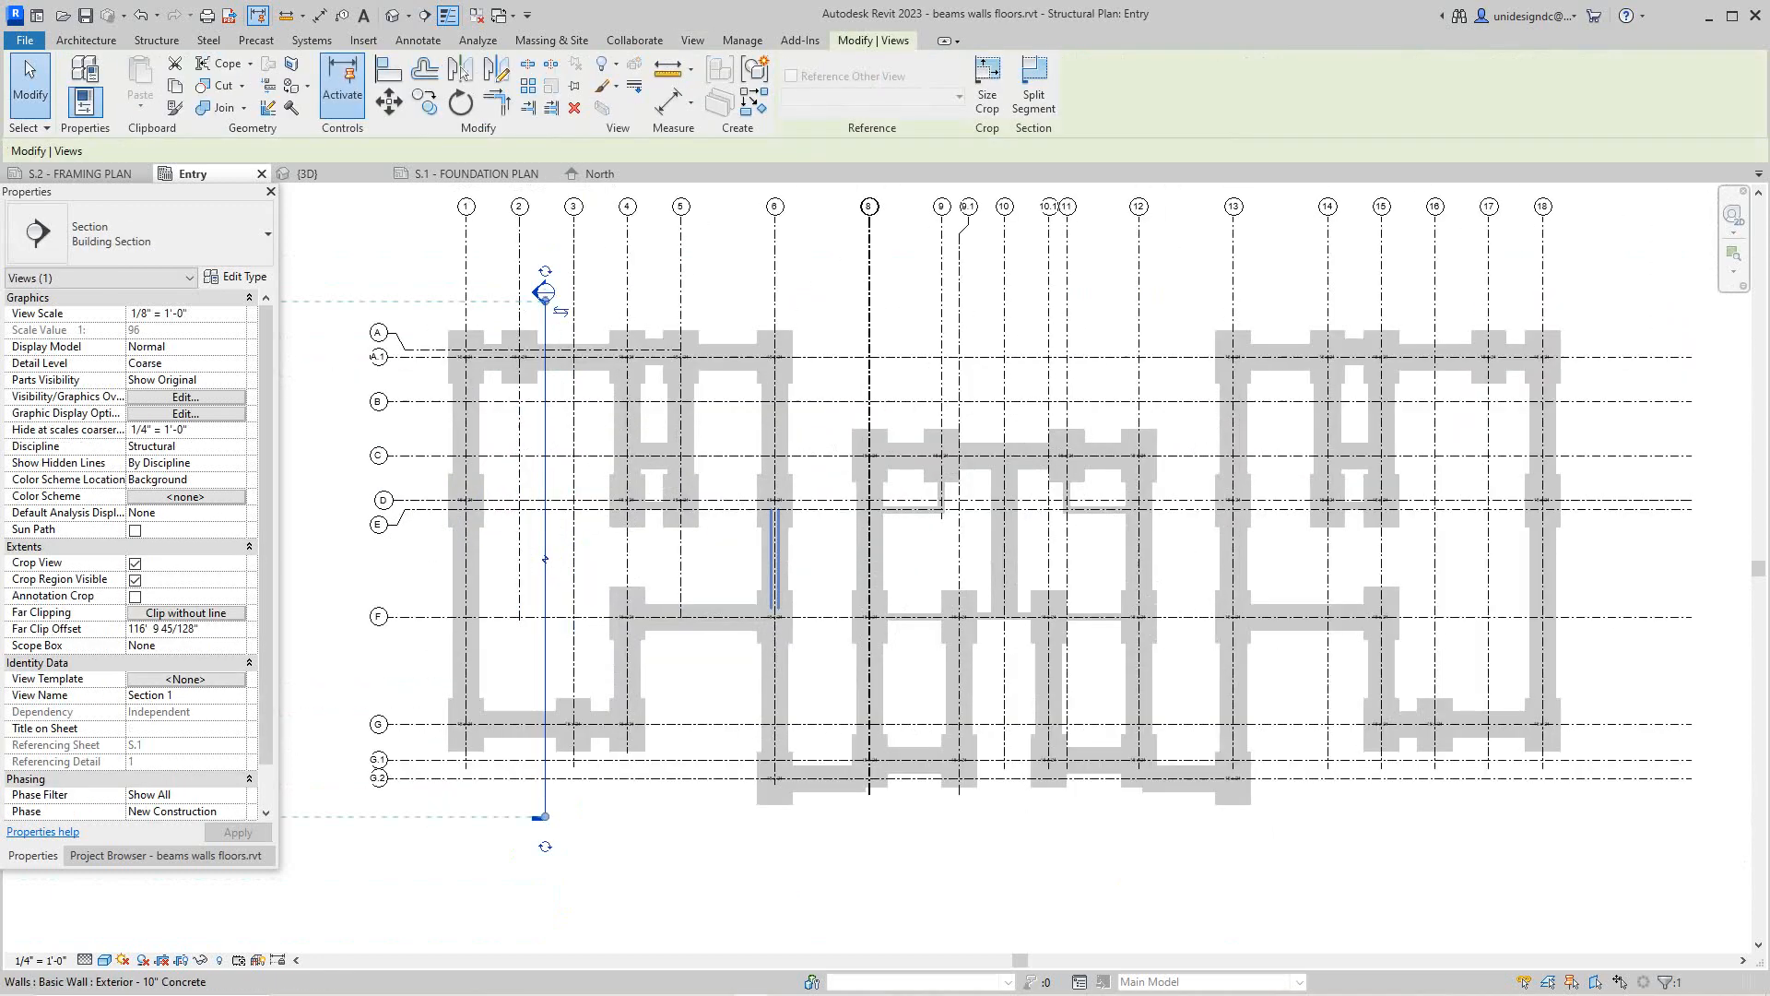
scroll(706, 602, "down", 6)
scroll(616, 622, "up", 2)
key("Escape")
scroll(702, 505, "up", 6)
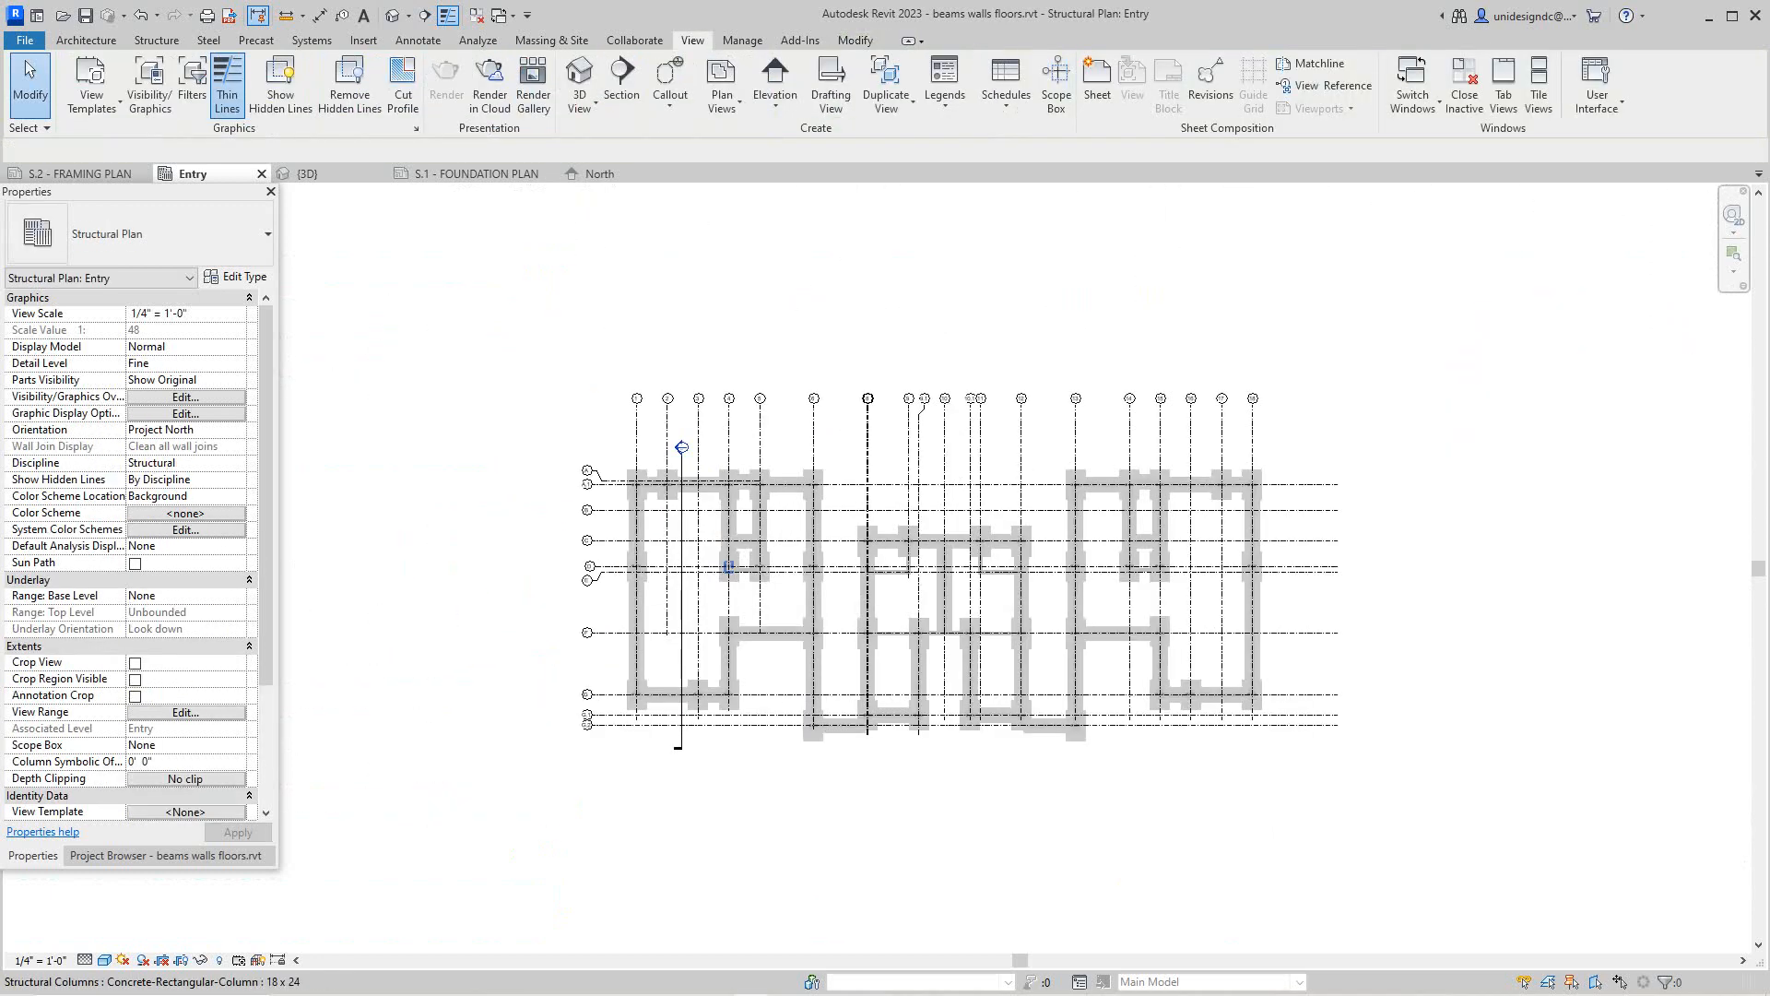
Open the view of the building section between grids 2 and 3, examine its levels and framing, and close it
double_click(664, 360)
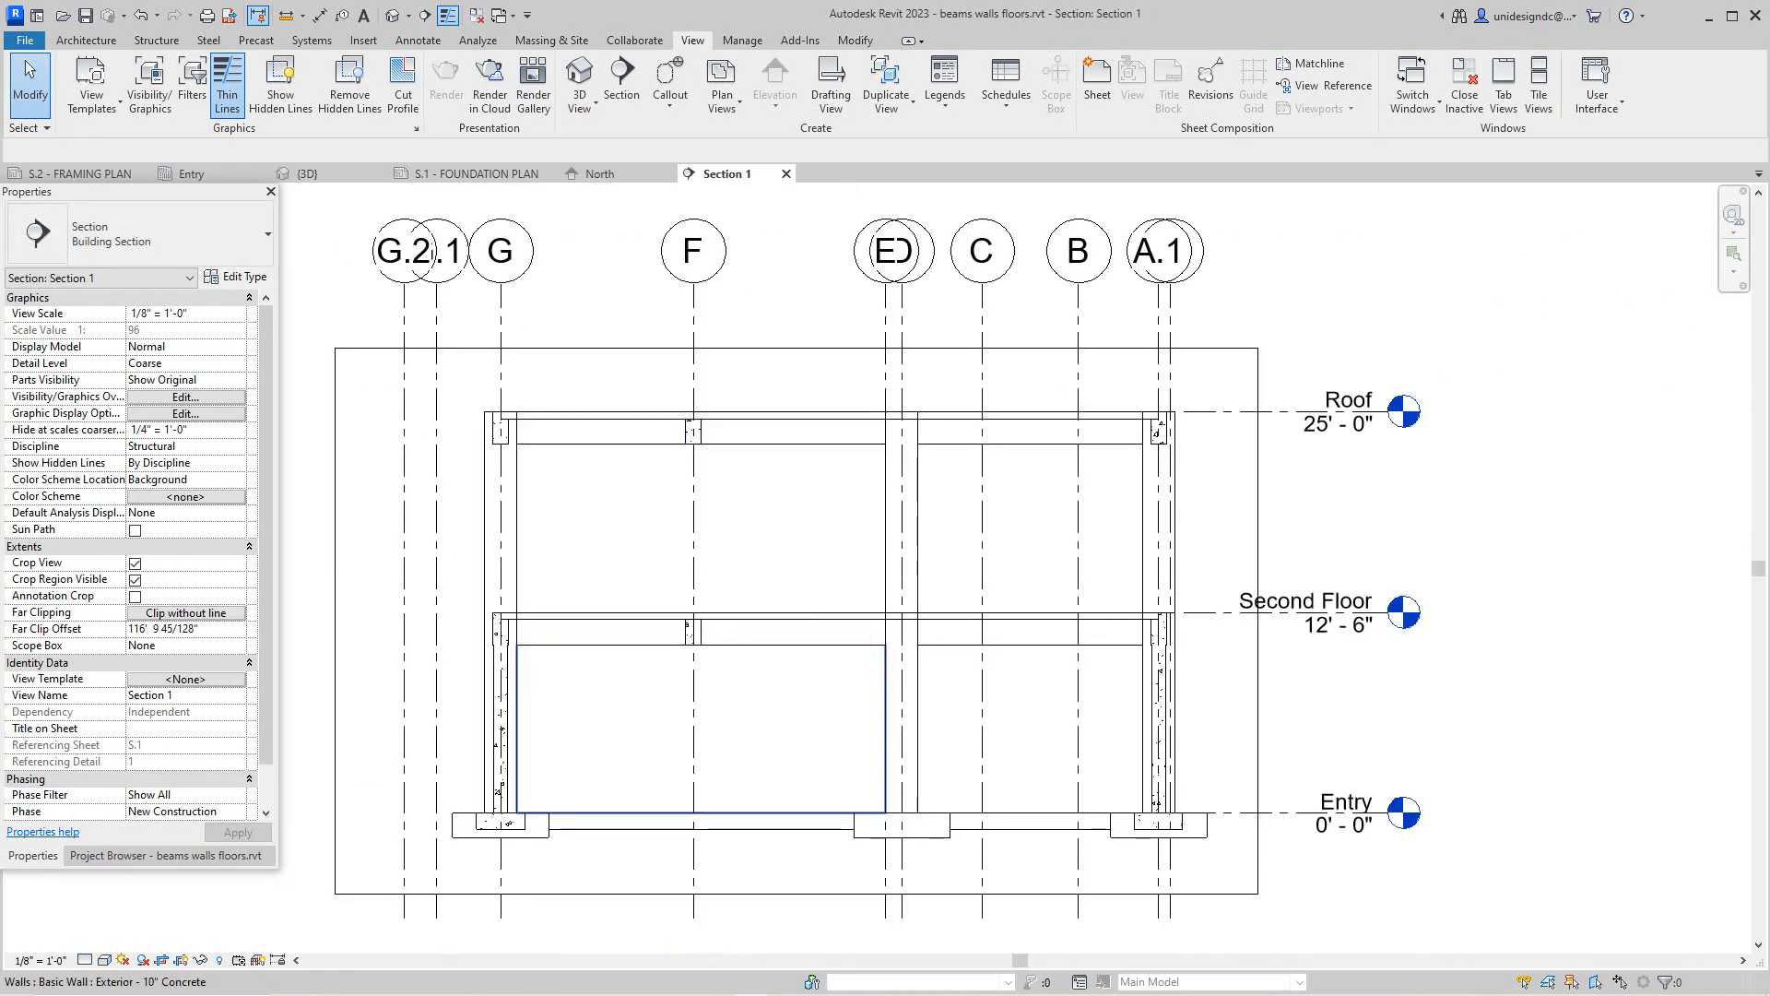
scroll(777, 707, "up", 1)
scroll(777, 707, "down", 1)
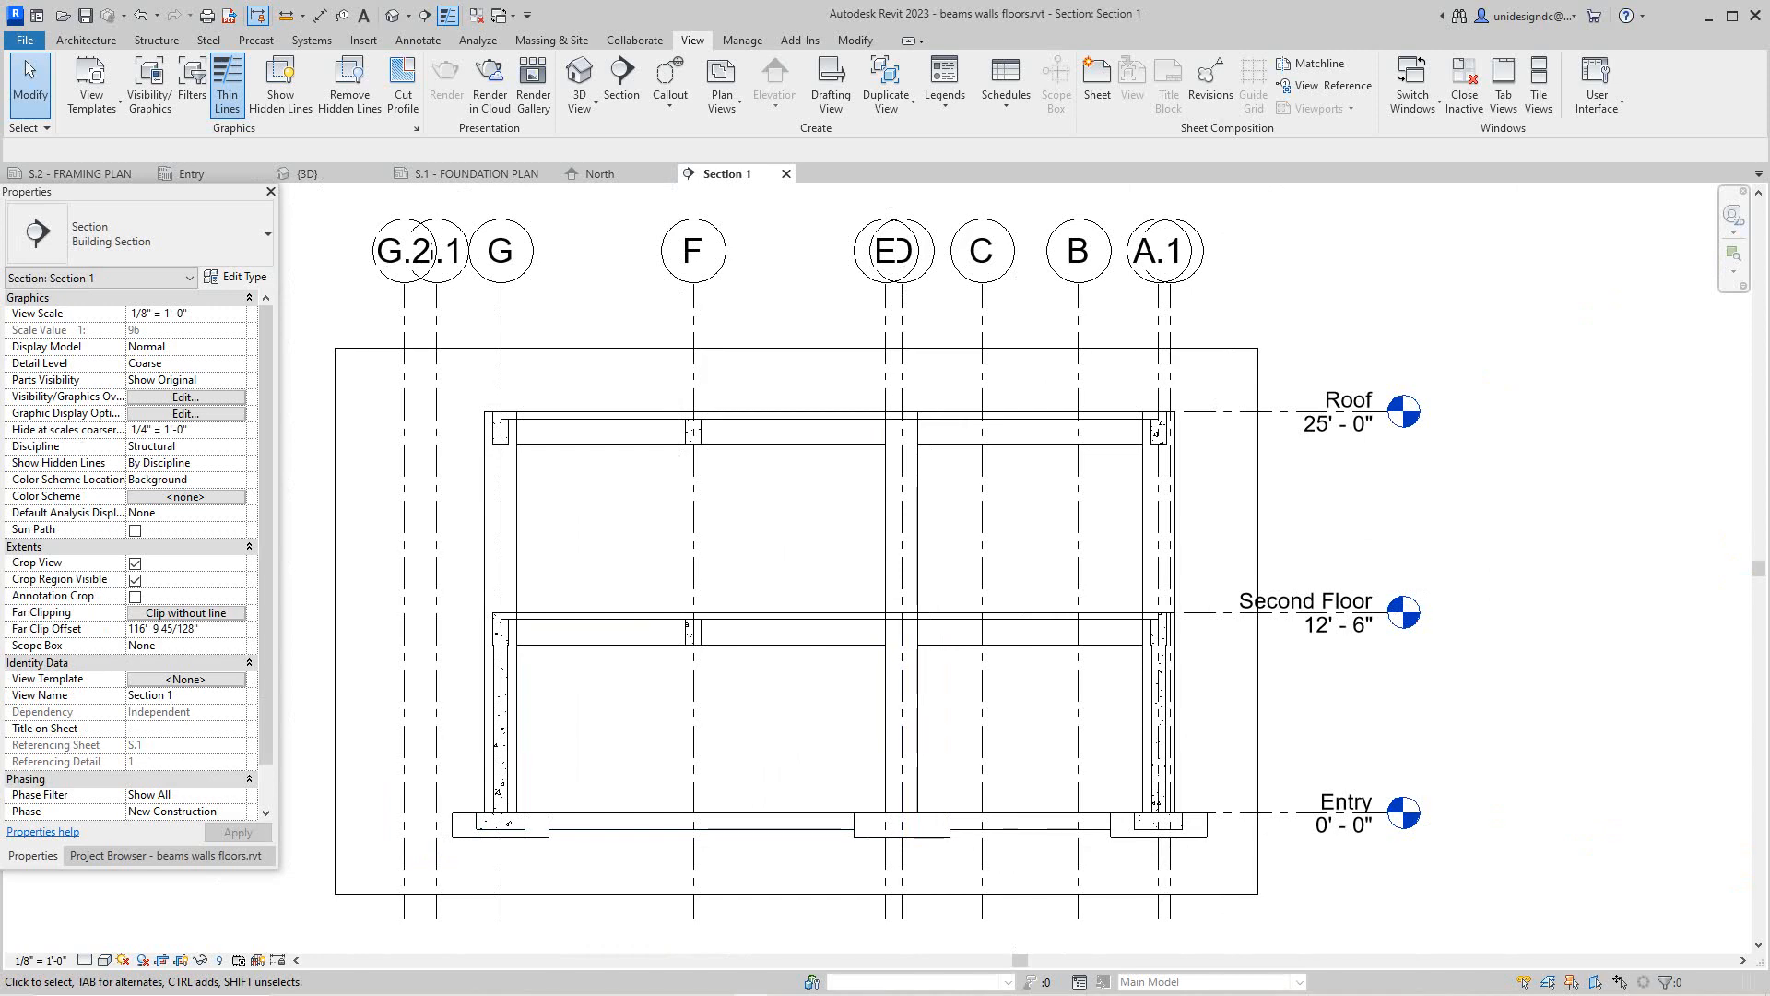
left_click(85, 959)
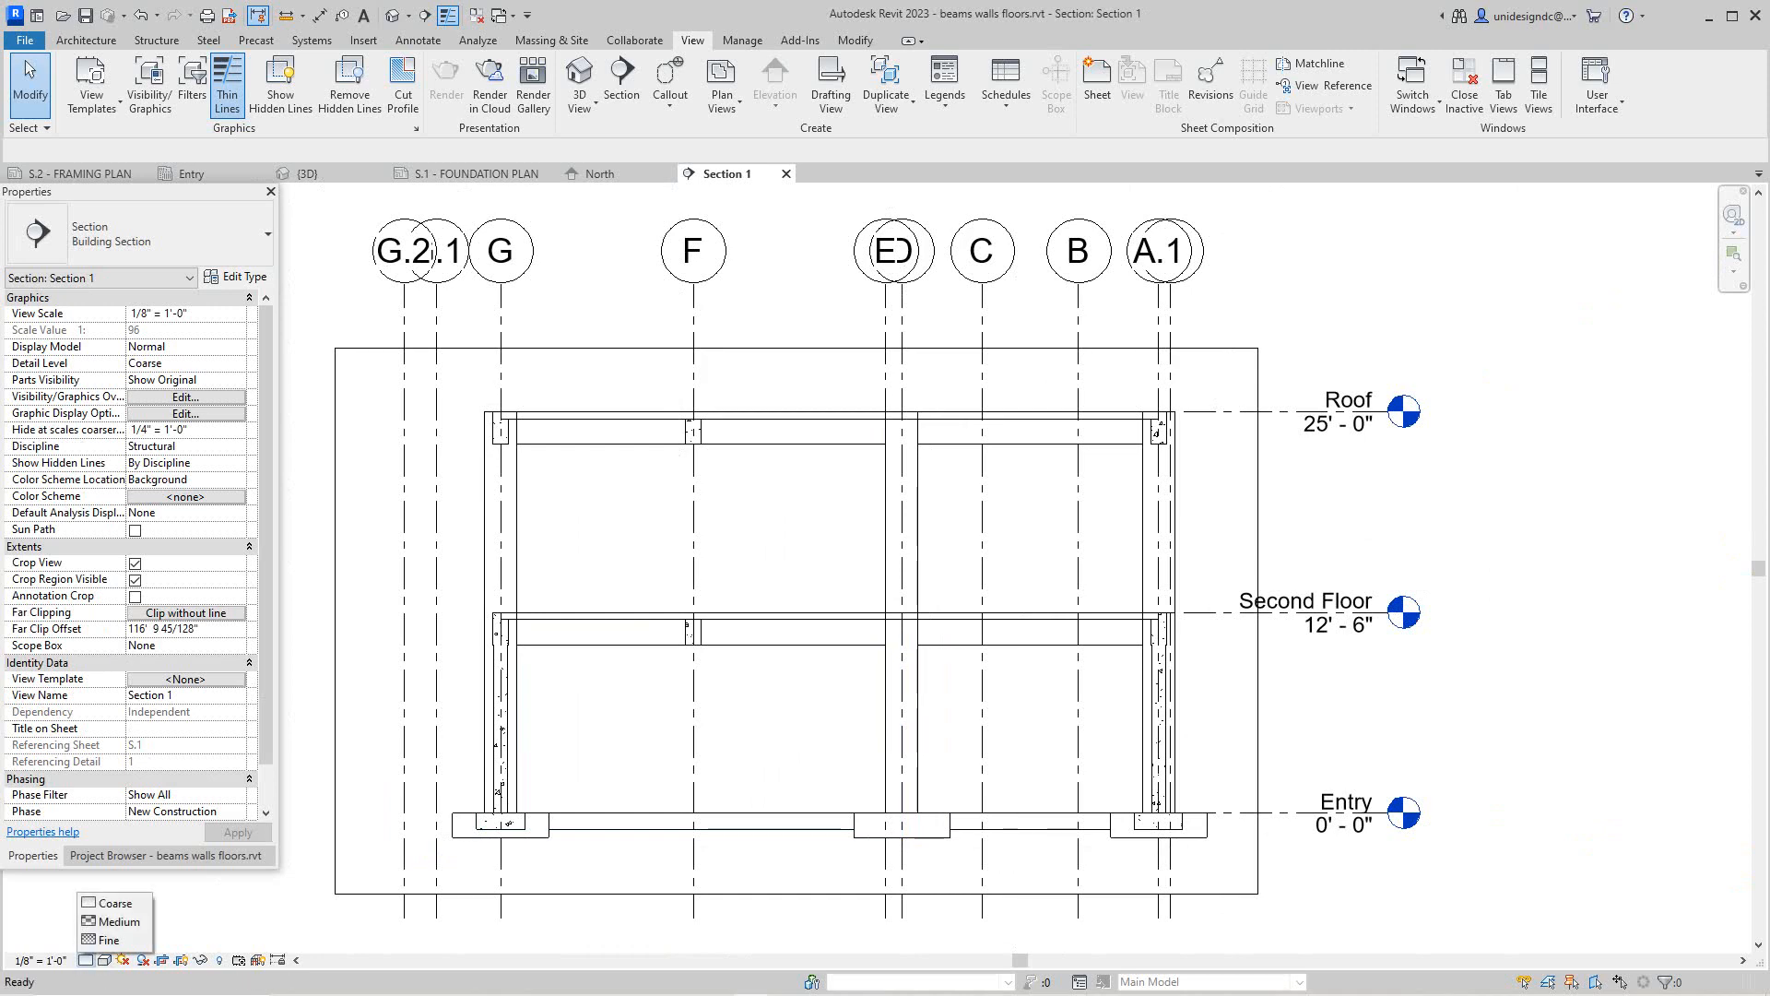
left_click(785, 174)
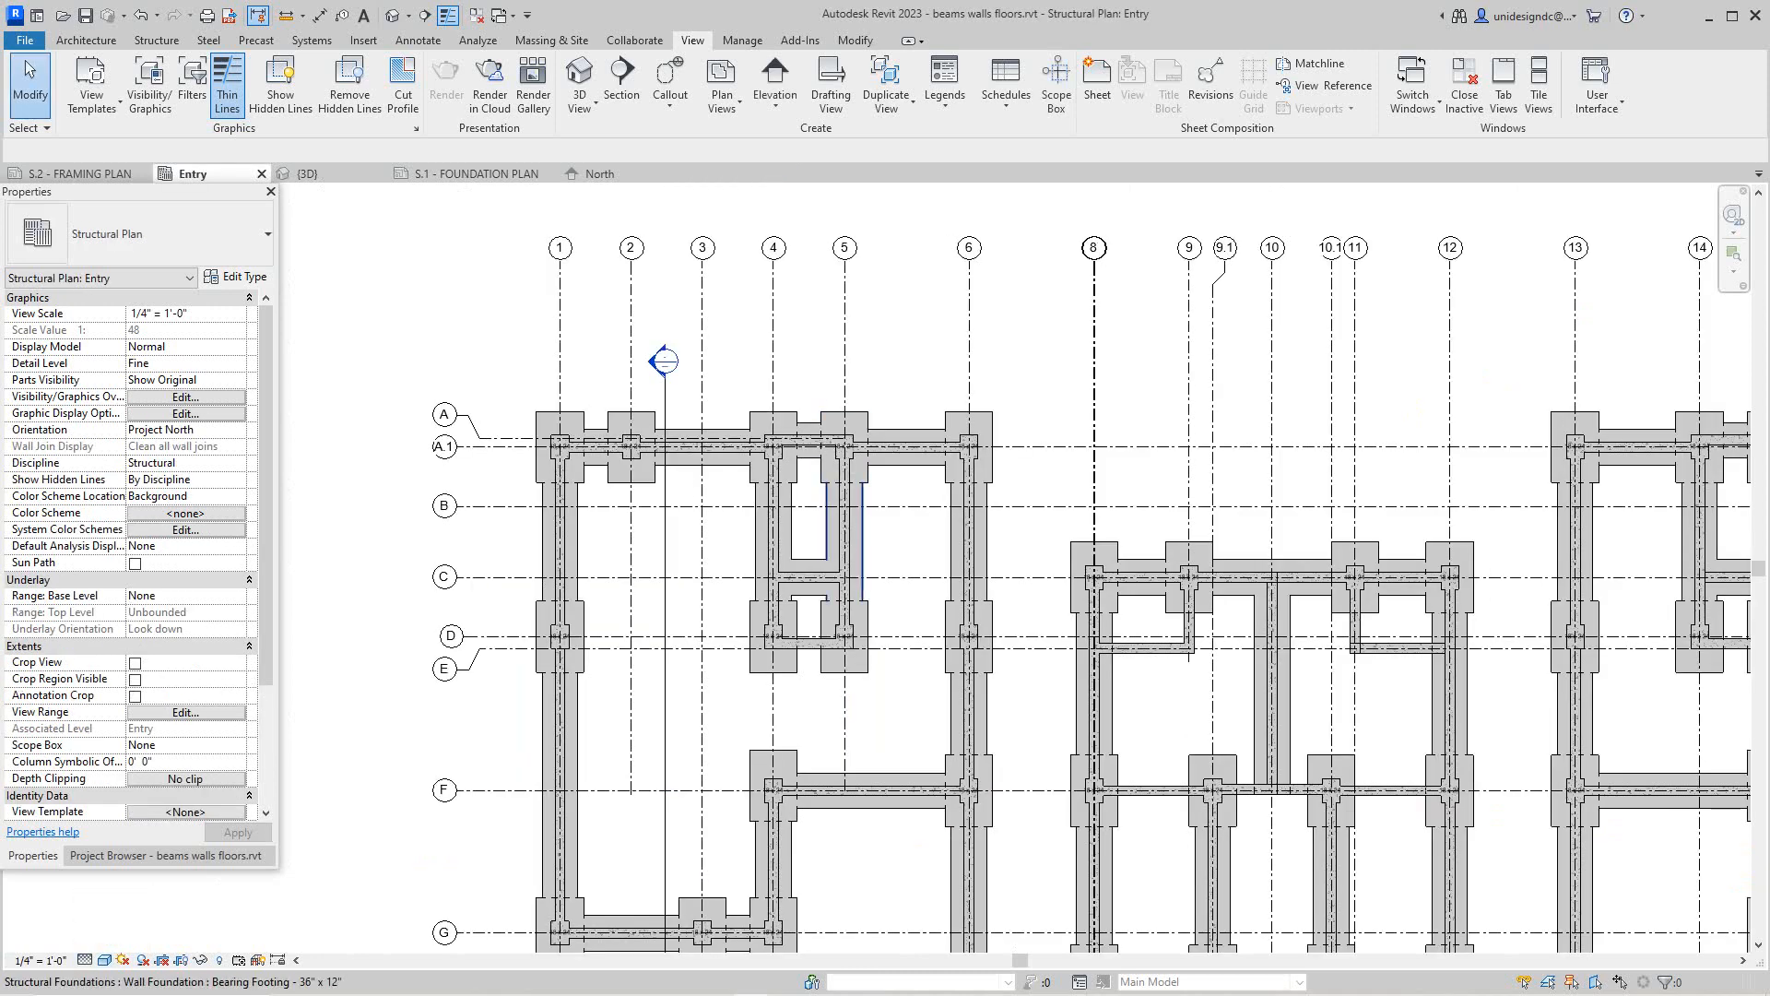
Draw a horizontal building section between grids B and C, from between grids 12 and 13 to beyond grid 18
scroll(717, 476, "up", 1)
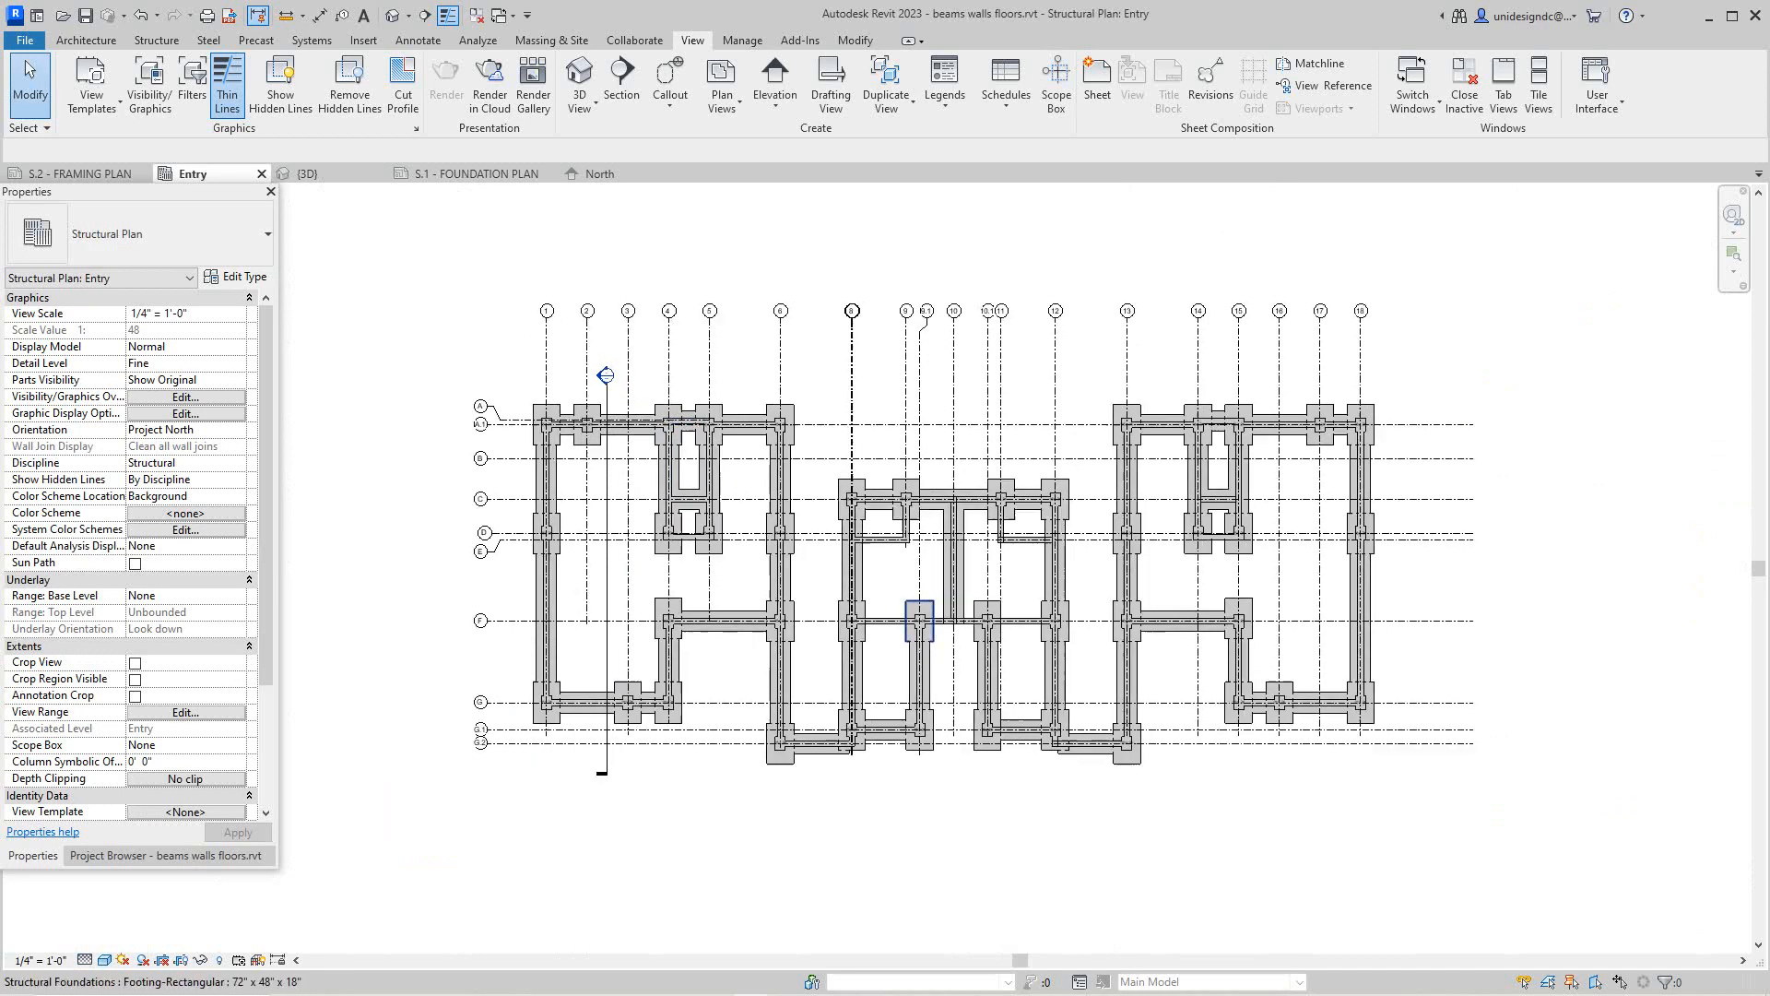
scroll(578, 482, "up", 2)
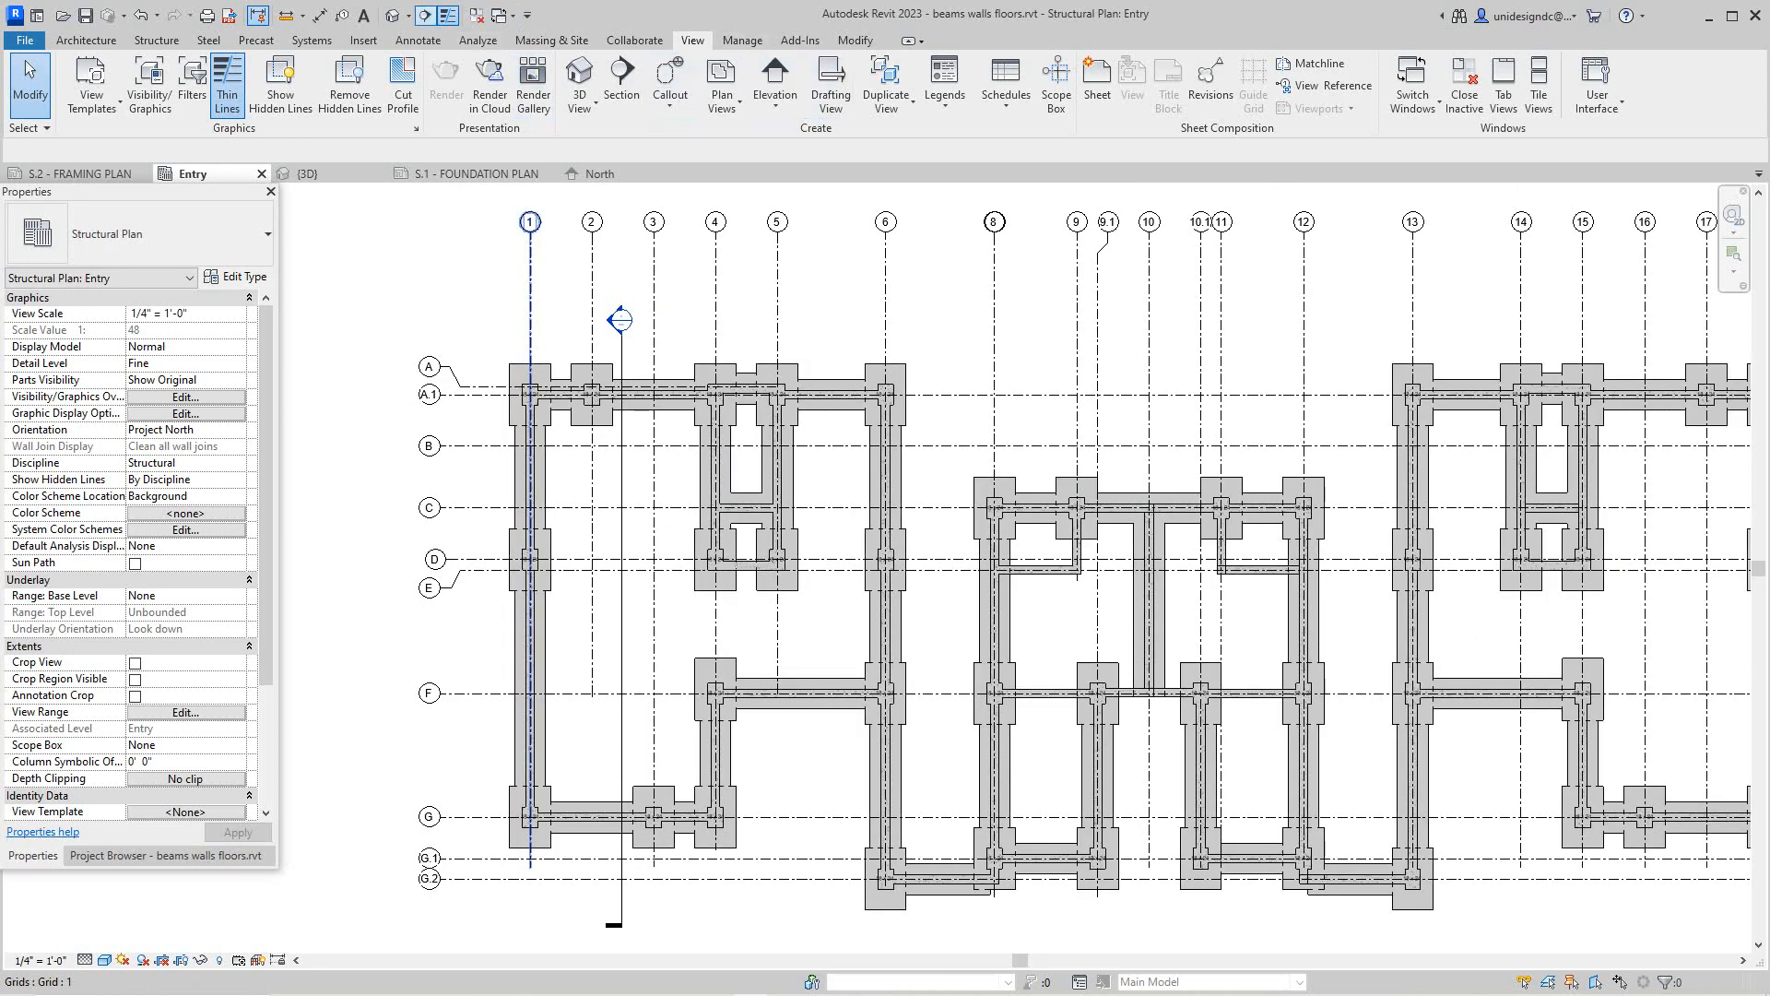
left_click(425, 16)
scroll(730, 542, "down", 4)
scroll(1168, 619, "up", 3)
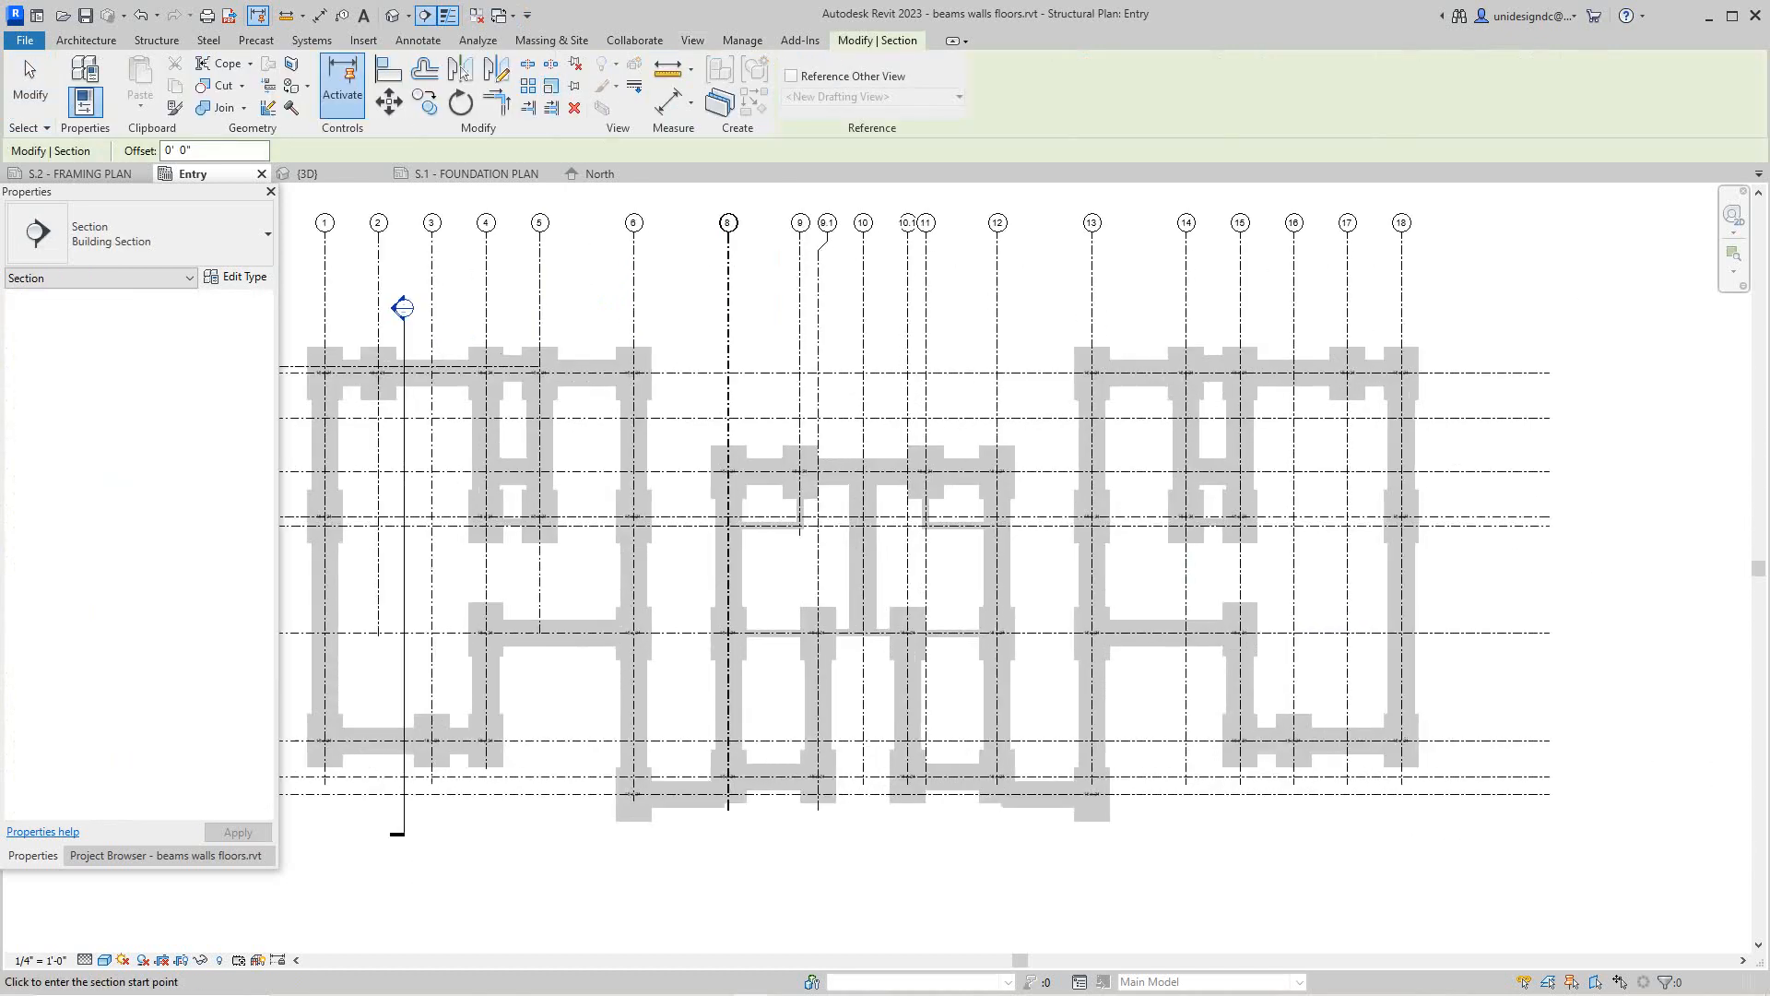
middle_click_drag(402, 307, 462, 277)
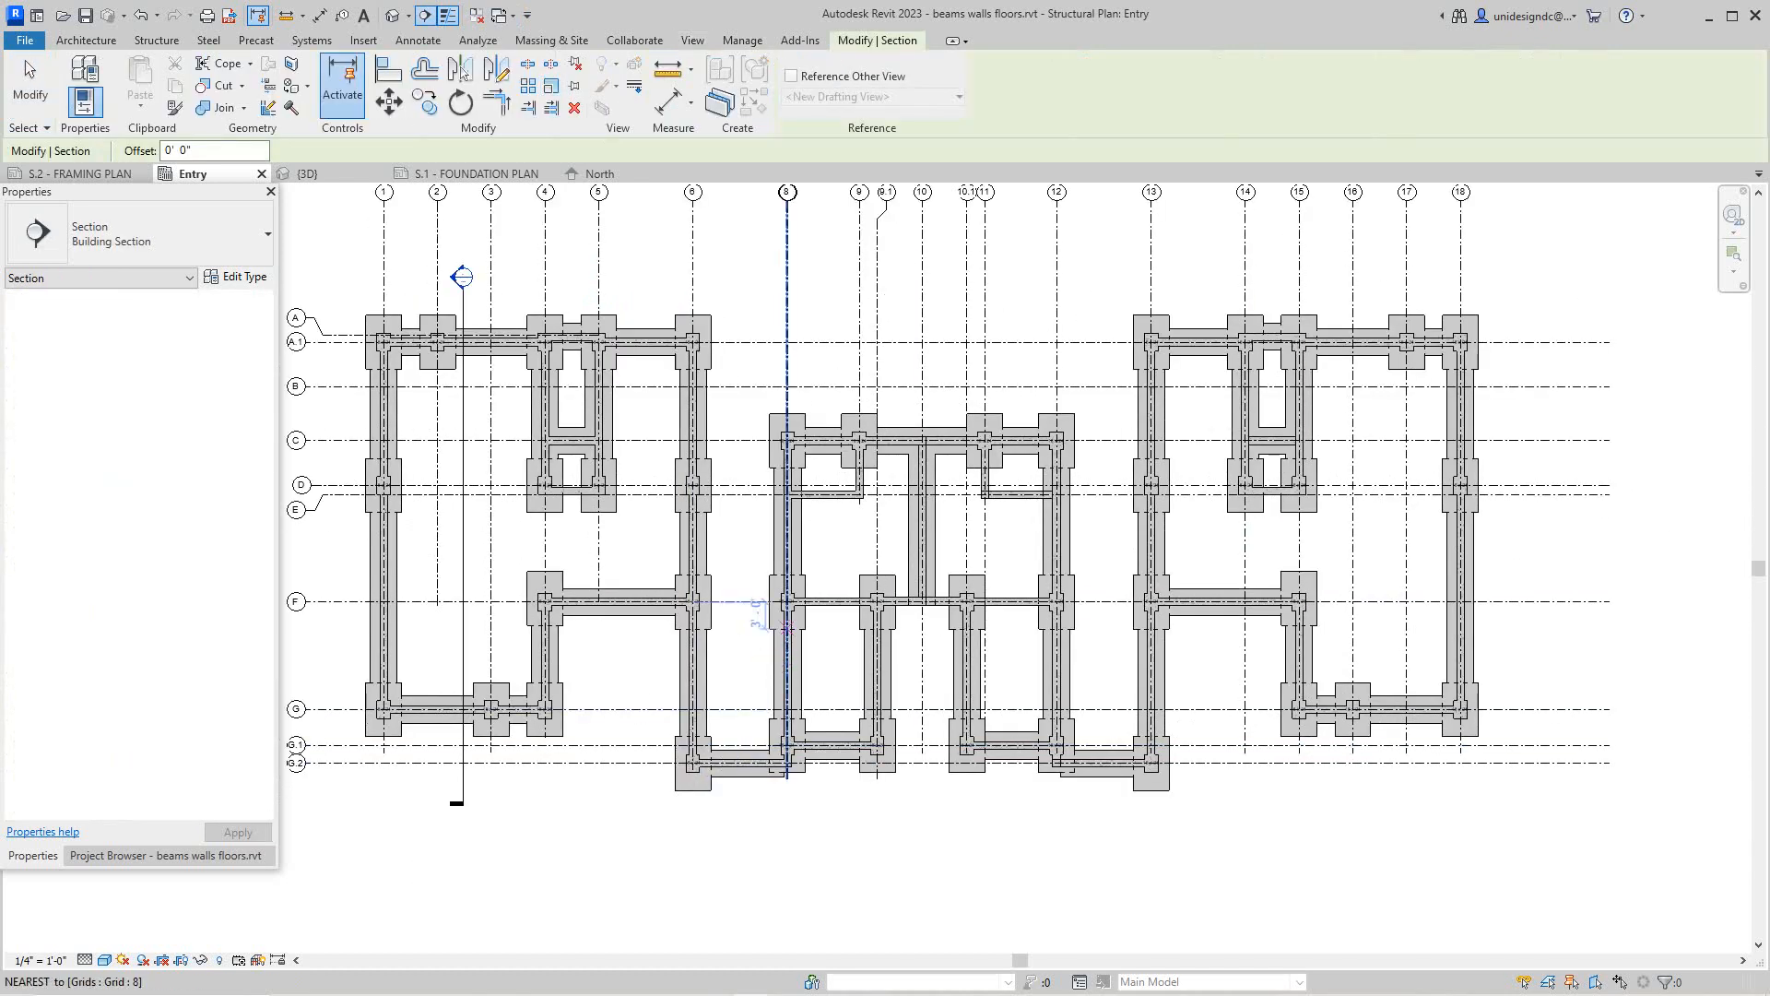
scroll(787, 622, "up", 1)
scroll(1030, 616, "down", 3)
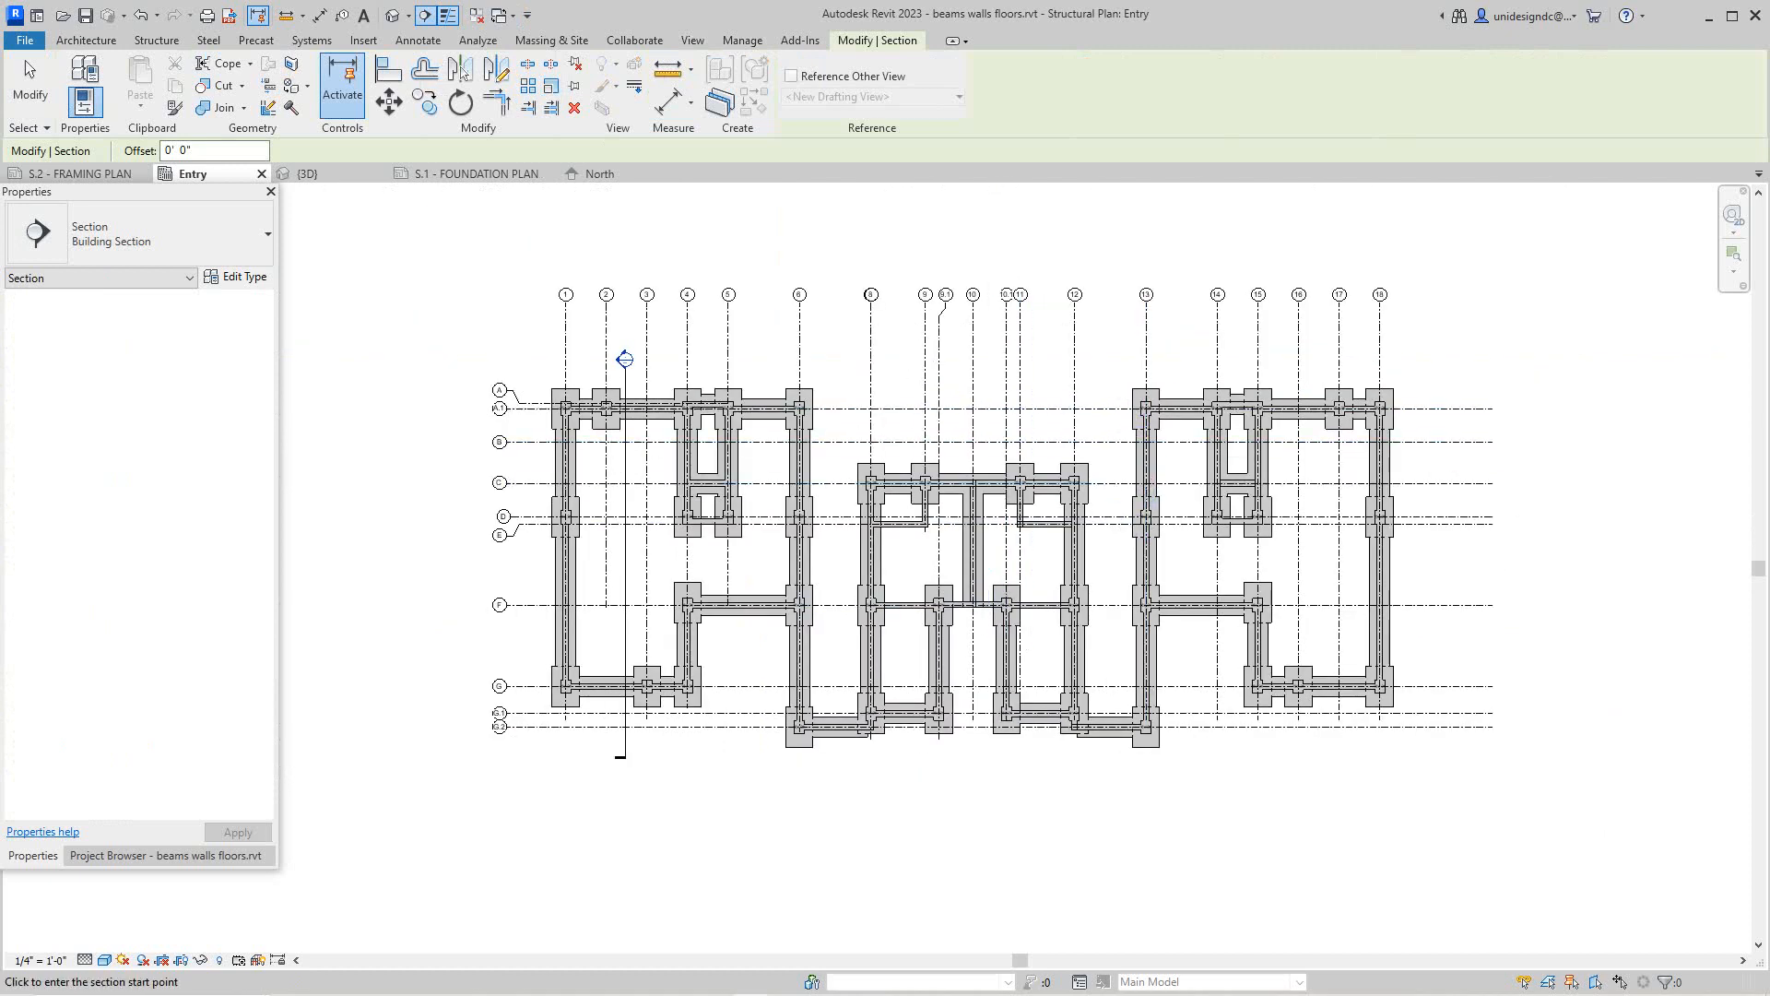
left_click(1108, 461)
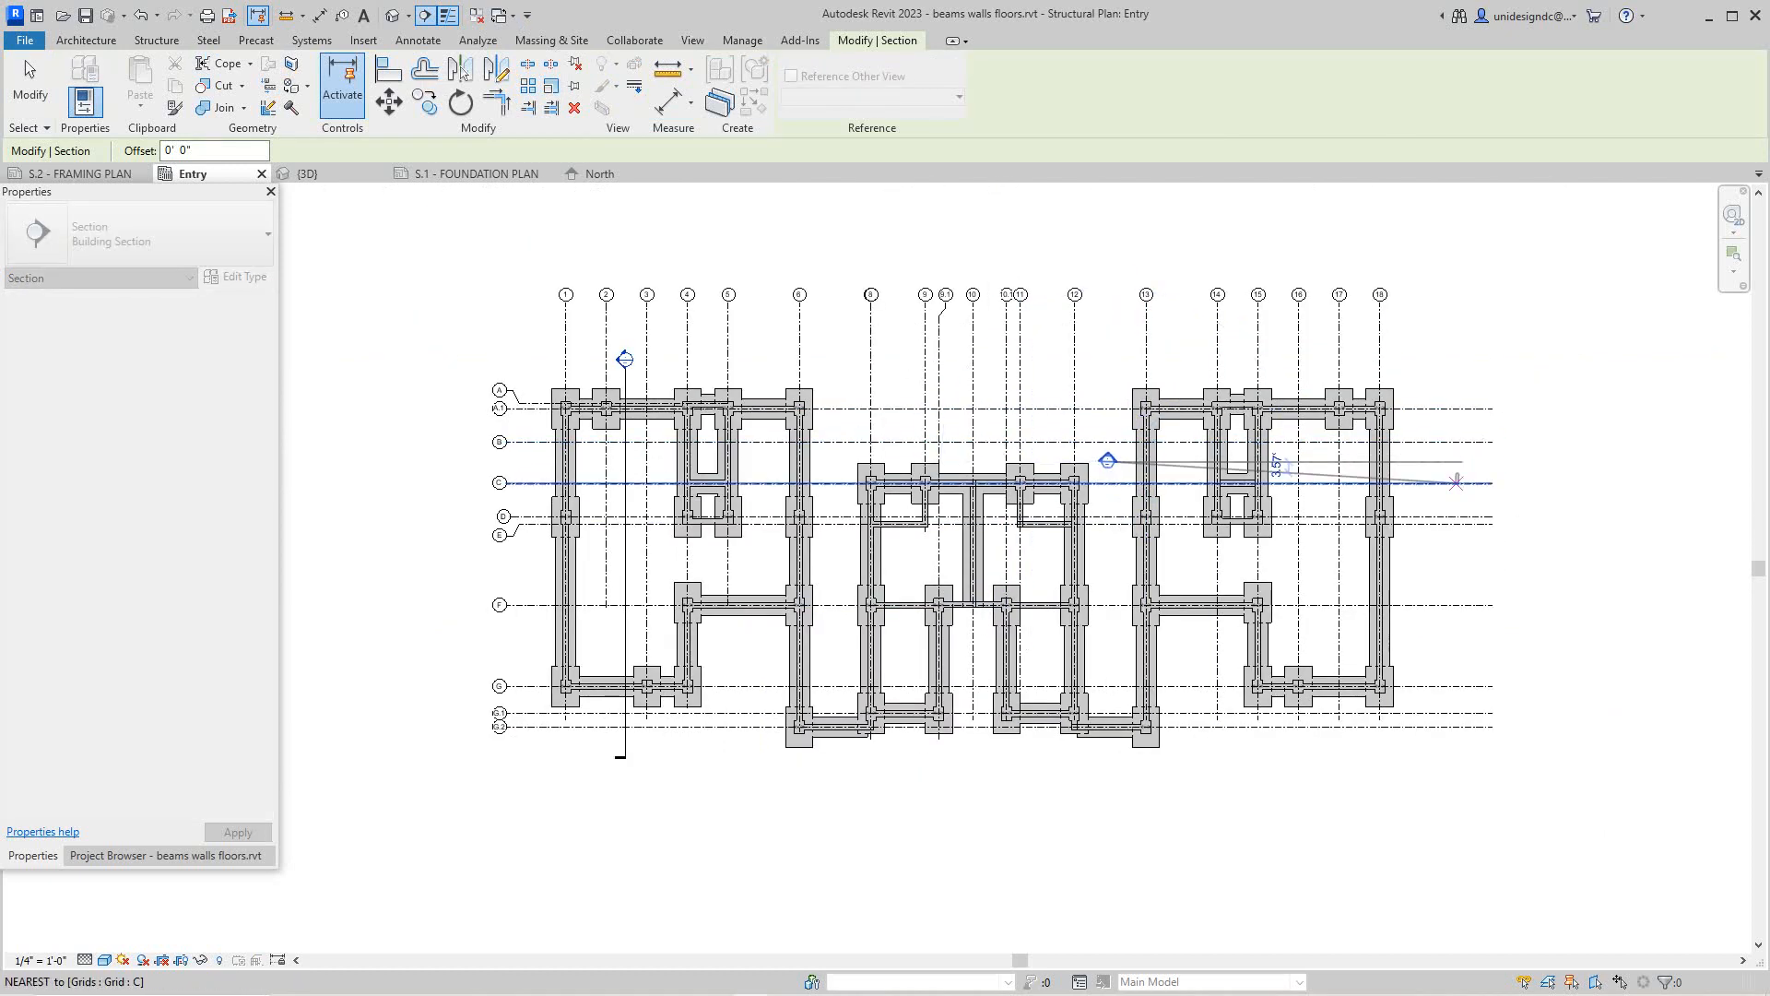
left_click(1445, 461)
right_click(1463, 454)
left_click(1498, 464)
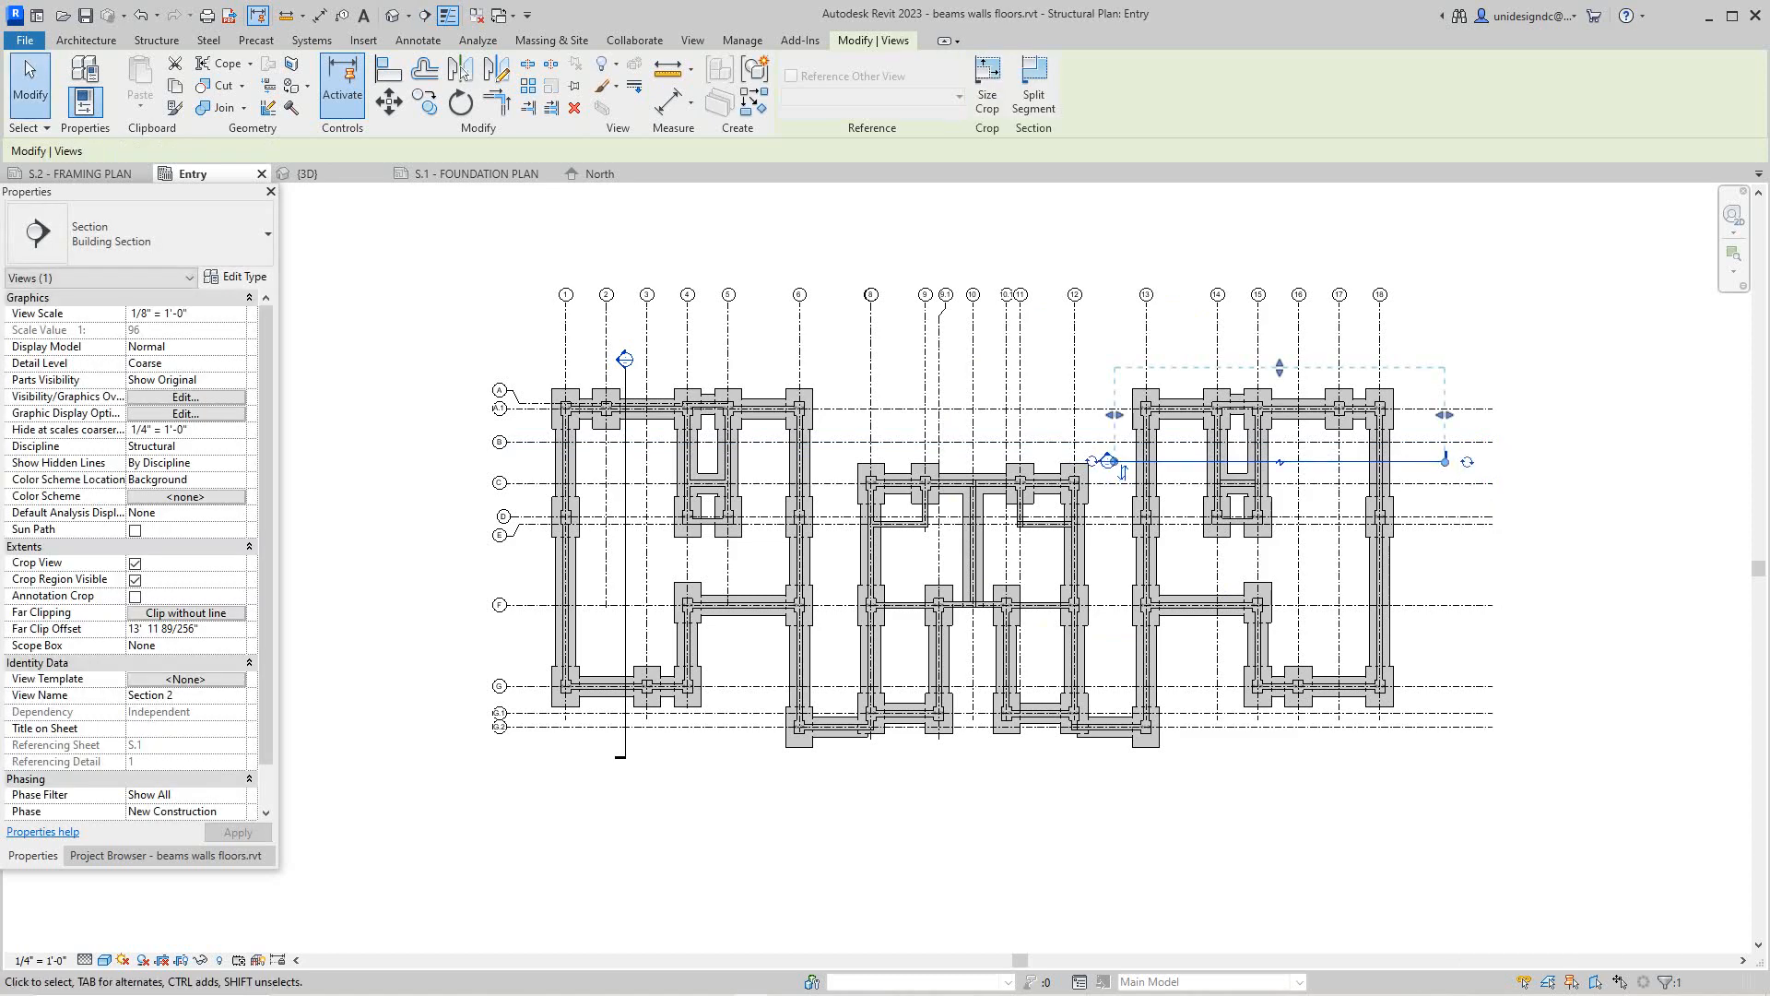
Open the view of the horizontal section across grids 13 to 18, examine its columns, floors and footings, and close it
scroll(1280, 449, "up", 2)
scroll(1098, 479, "up", 3)
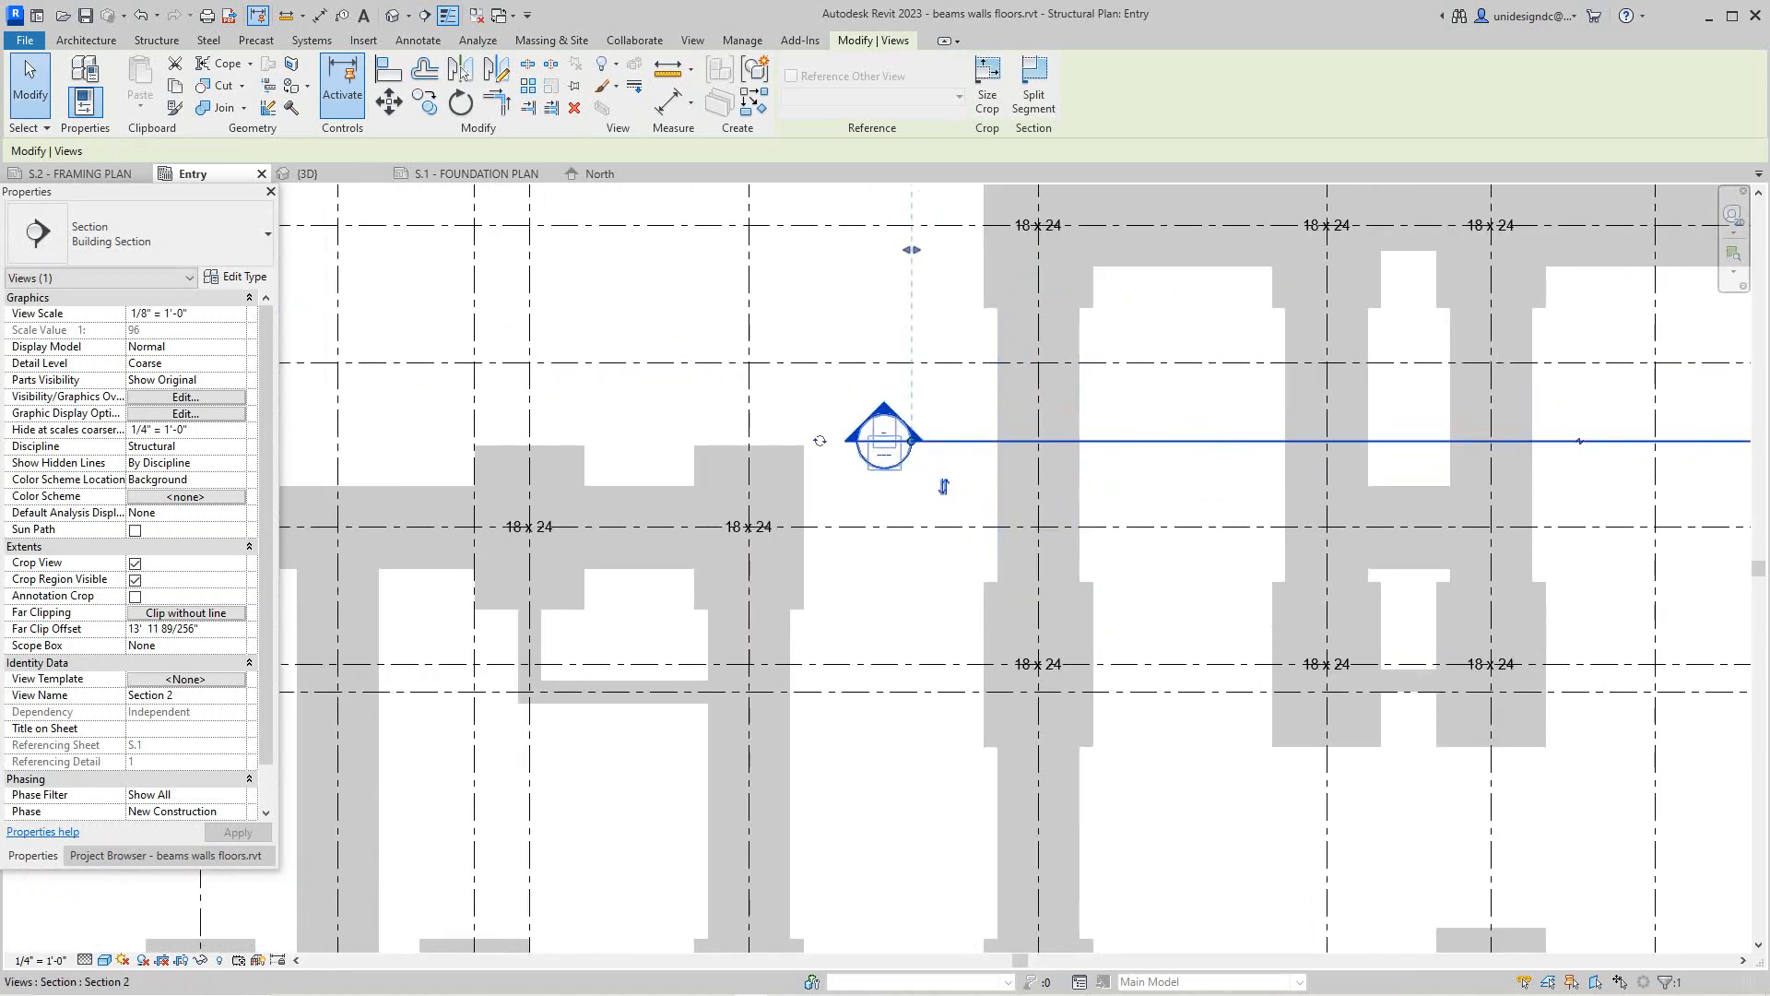
key("Escape")
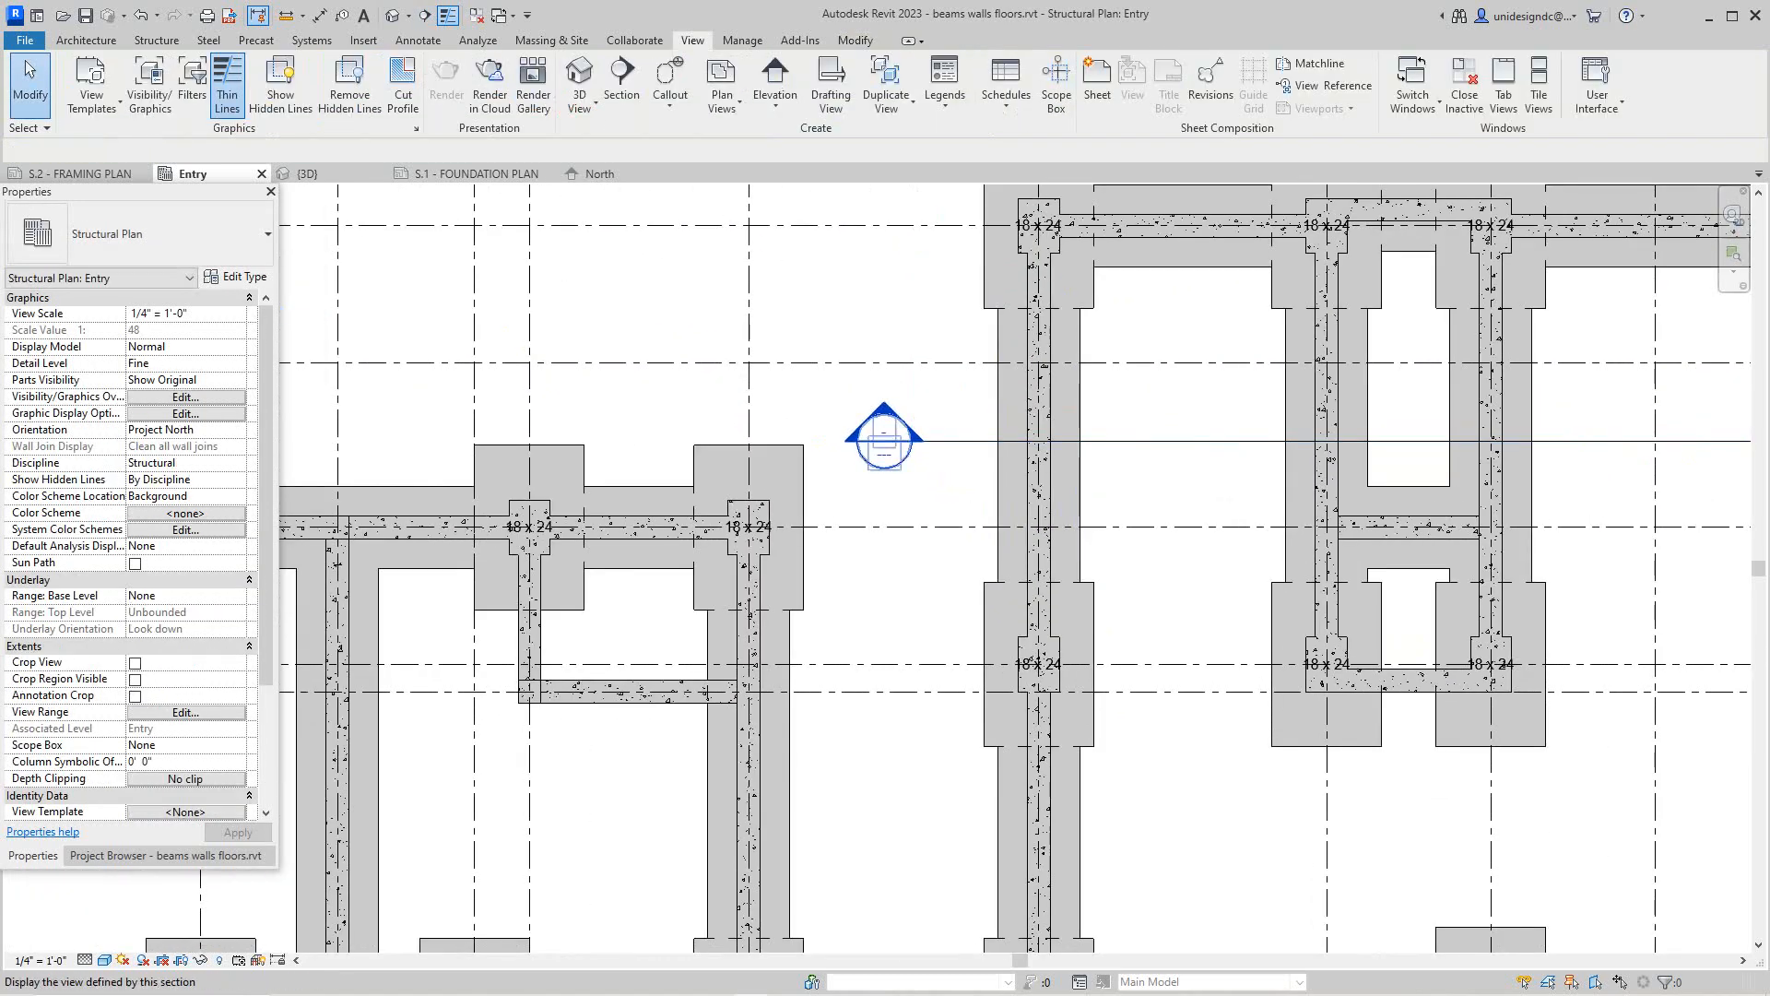
double_click(883, 441)
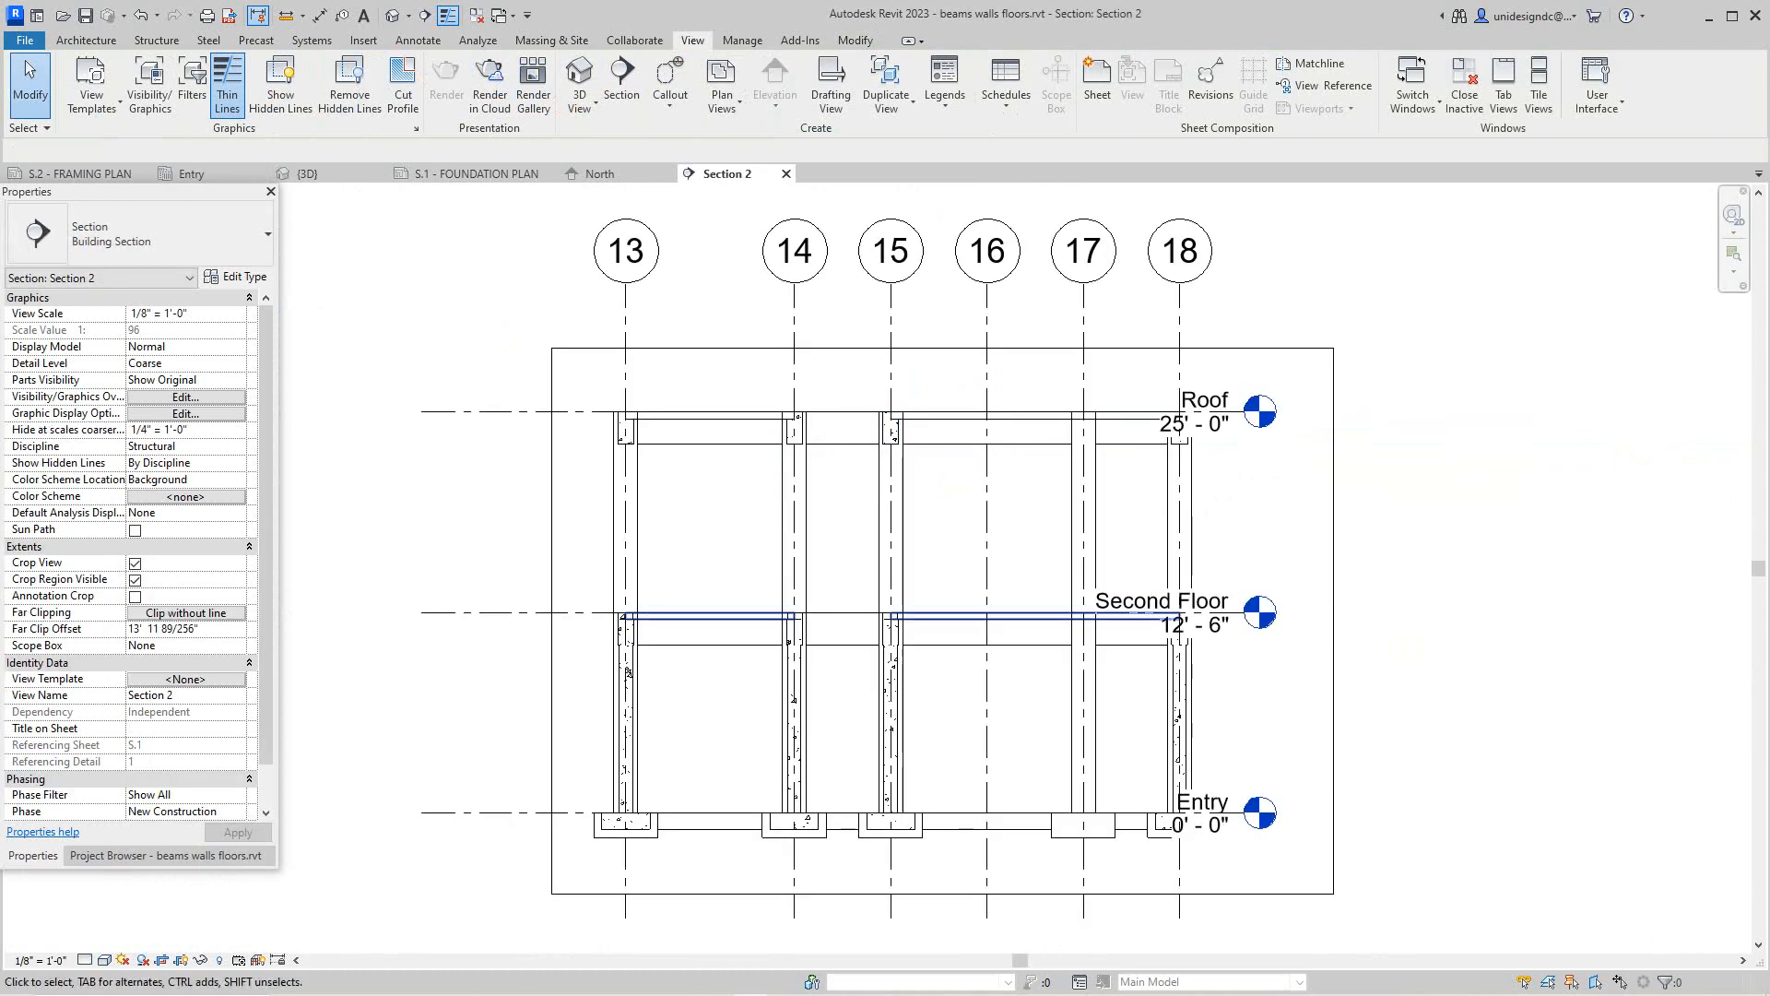
scroll(794, 417, "up", 2)
scroll(830, 525, "down", 3)
scroll(1081, 646, "up", 2)
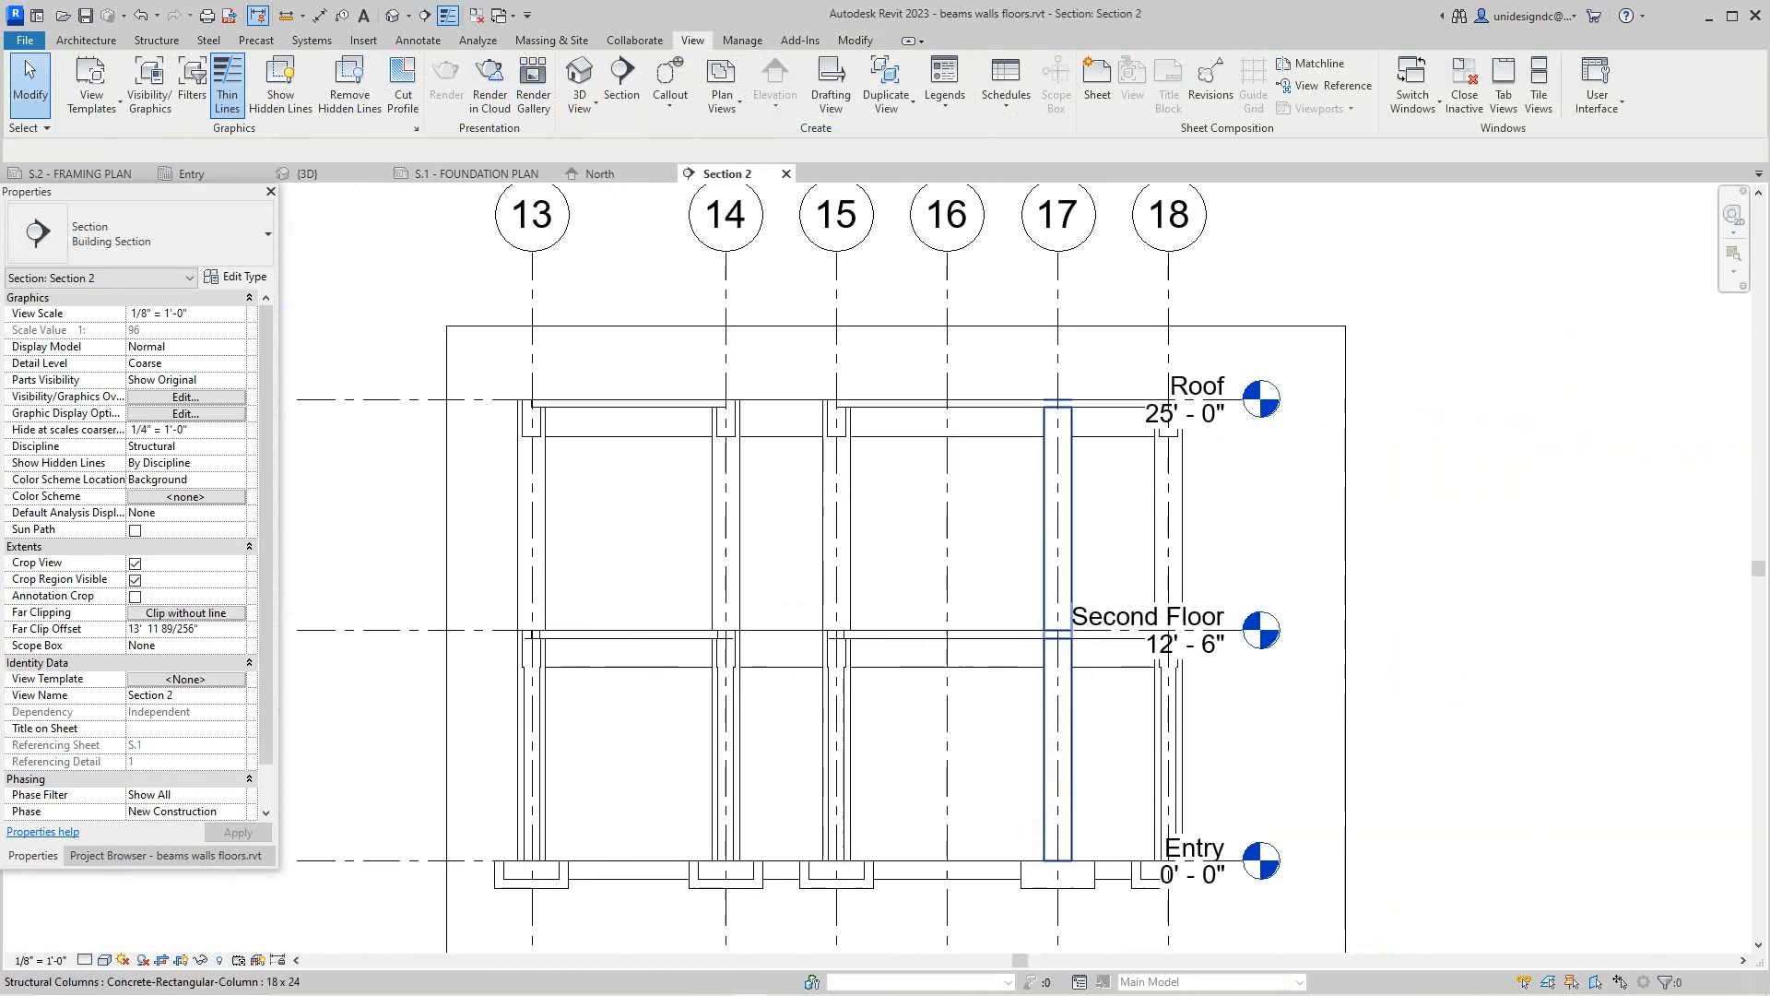
scroll(885, 572, "up", 2)
scroll(885, 572, "down", 3)
scroll(886, 572, "up", 1)
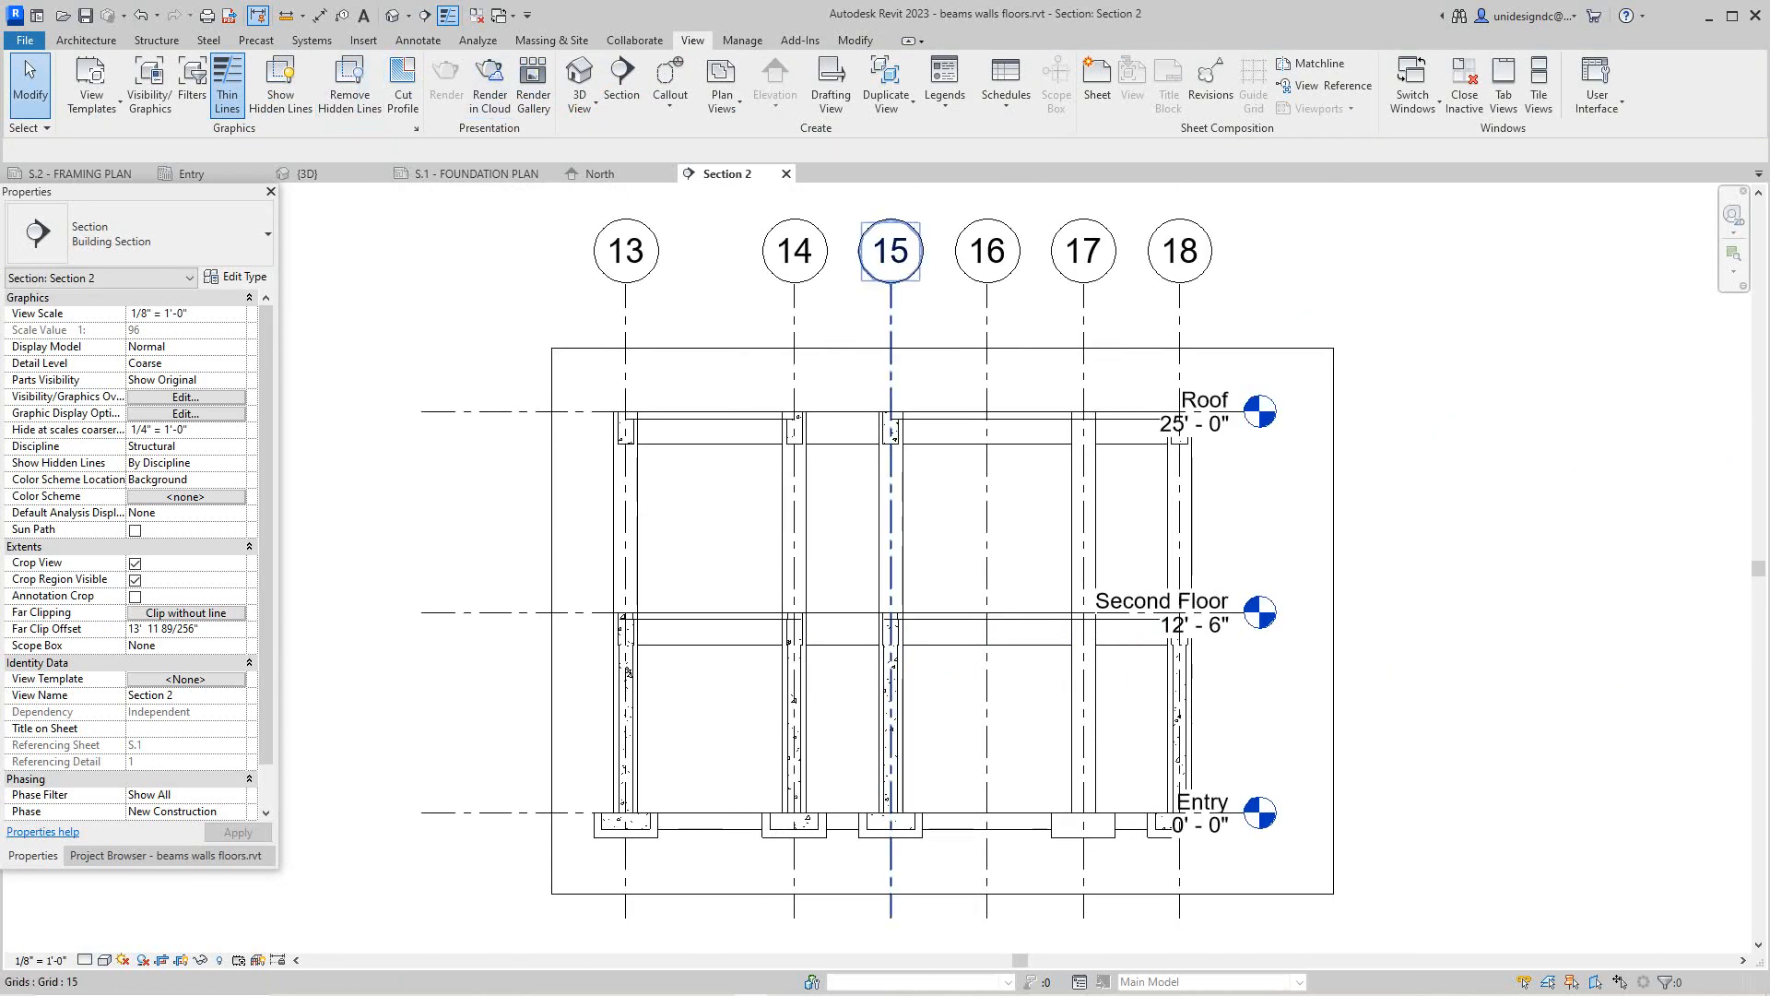
left_click(786, 174)
Select the horizontal section line between grids B and C and inspect its extents in the Entry plan
scroll(867, 438, "down", 4)
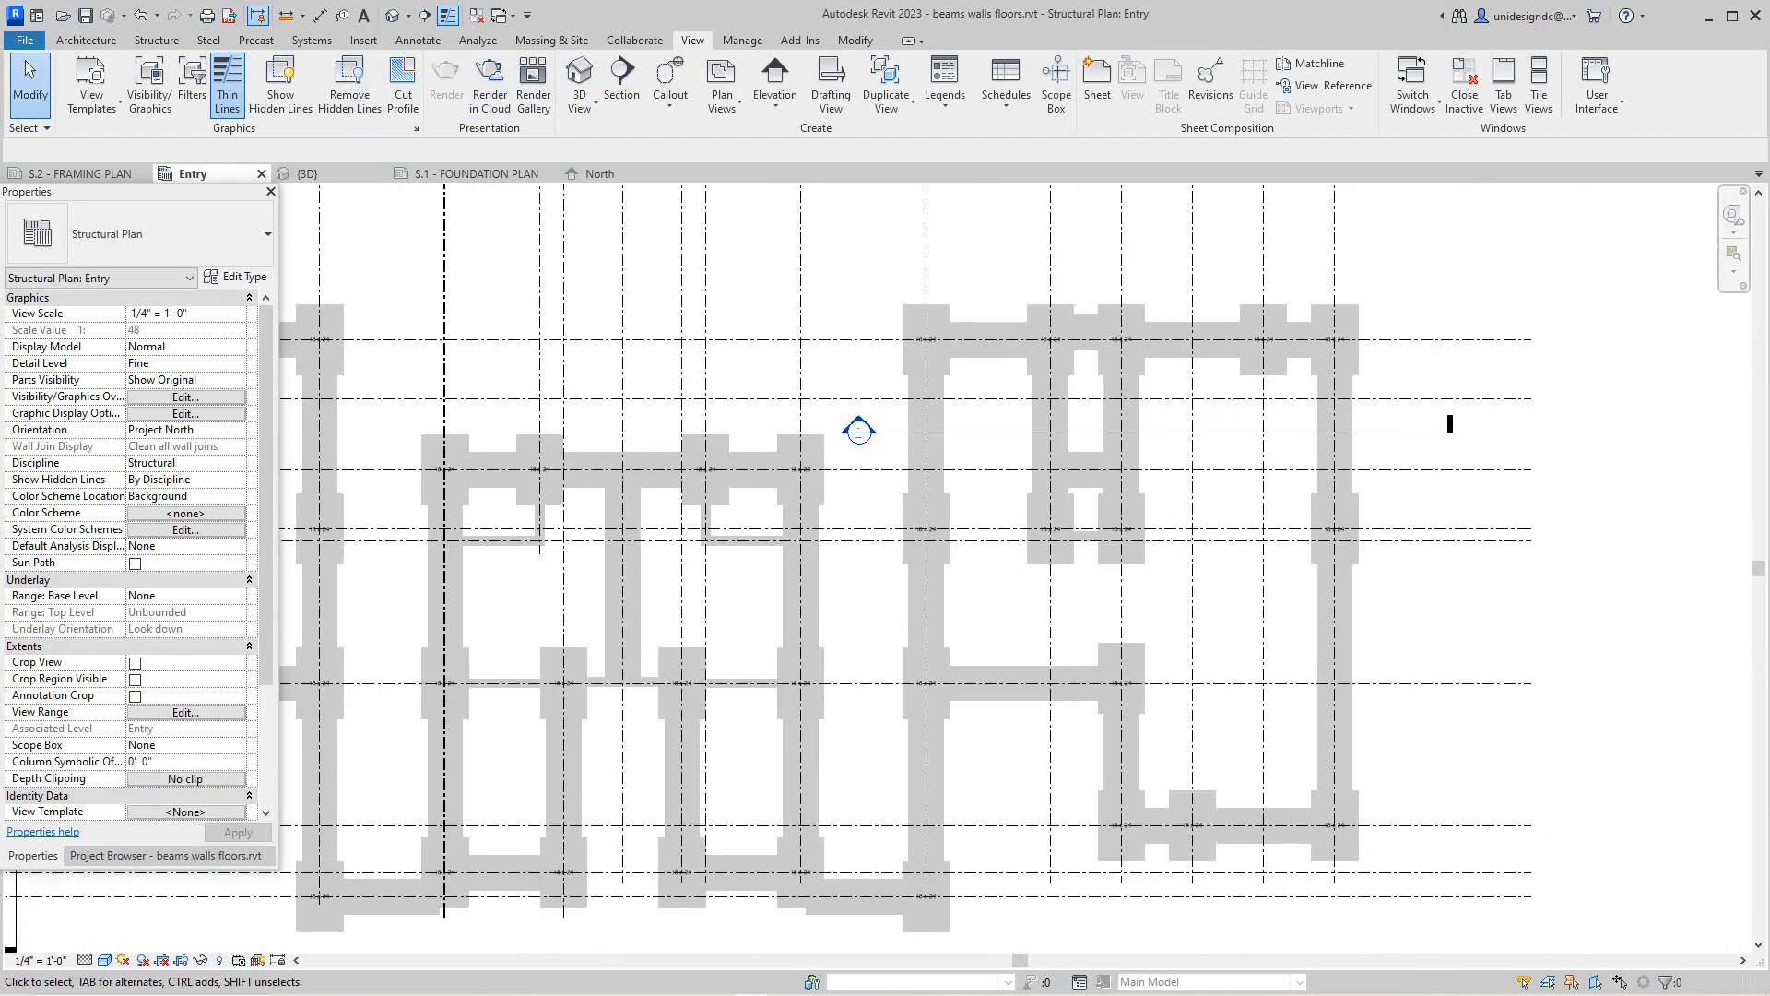
left_click(853, 437)
right_click(1133, 434)
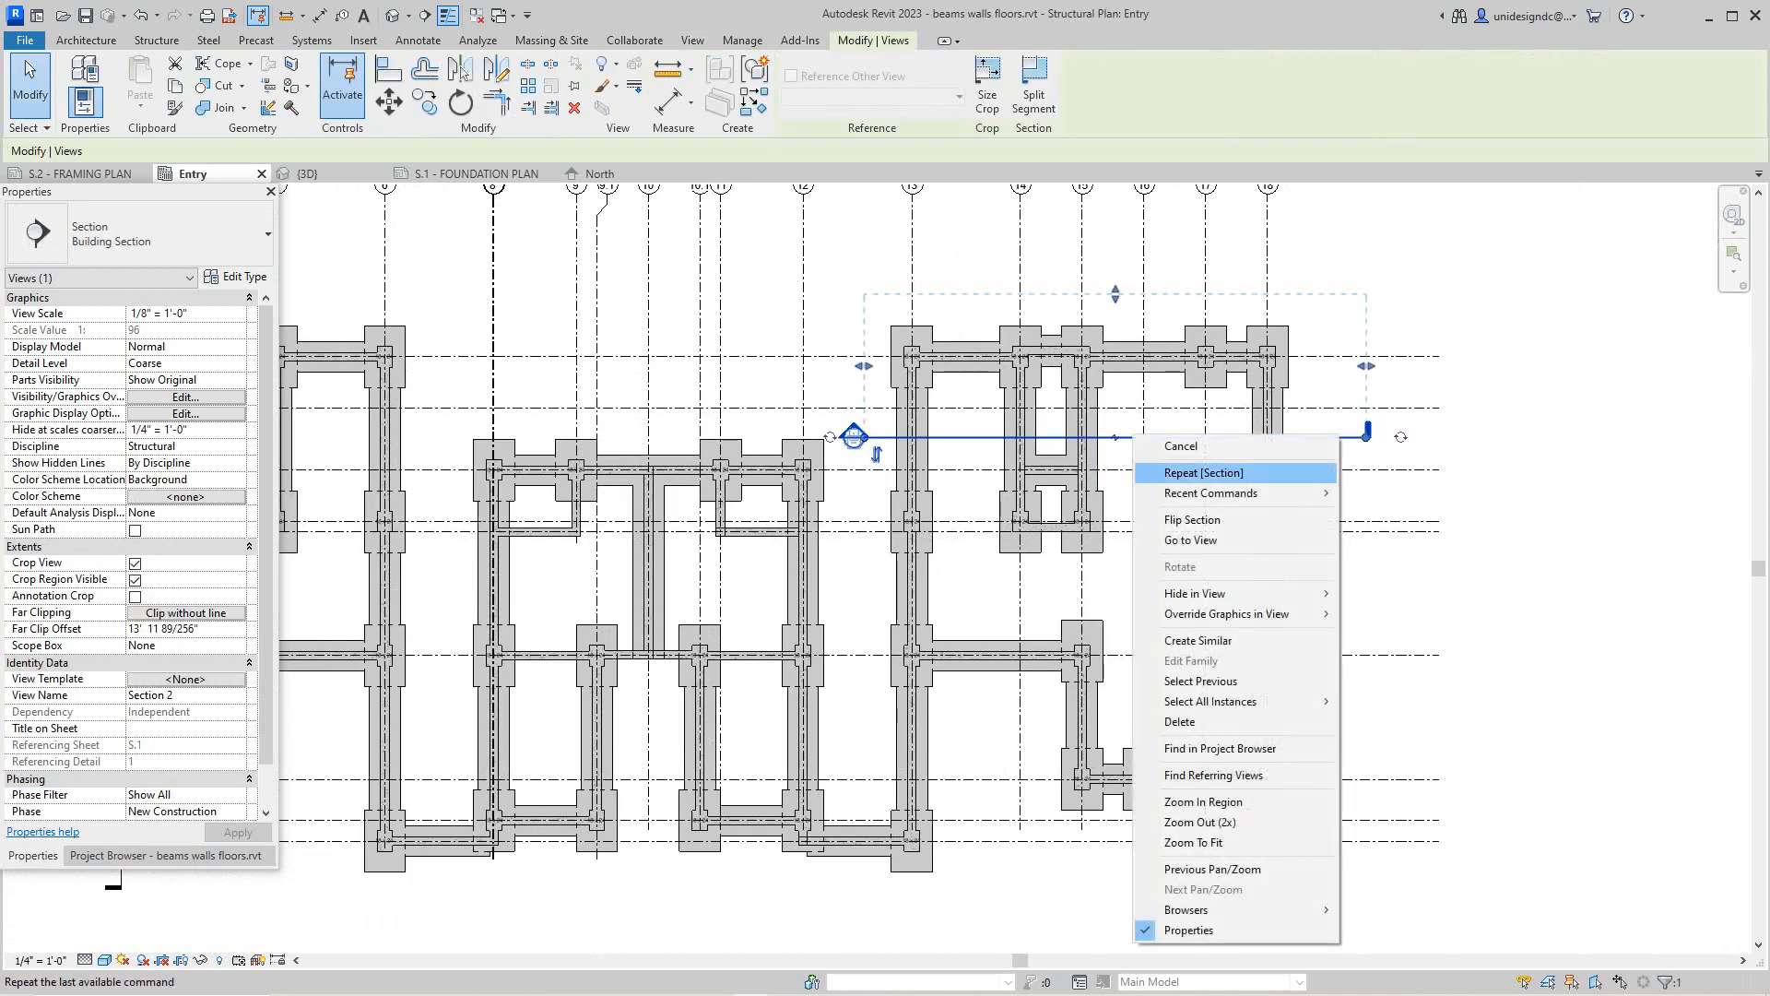
left_click(1181, 445)
scroll(1105, 385, "down", 4)
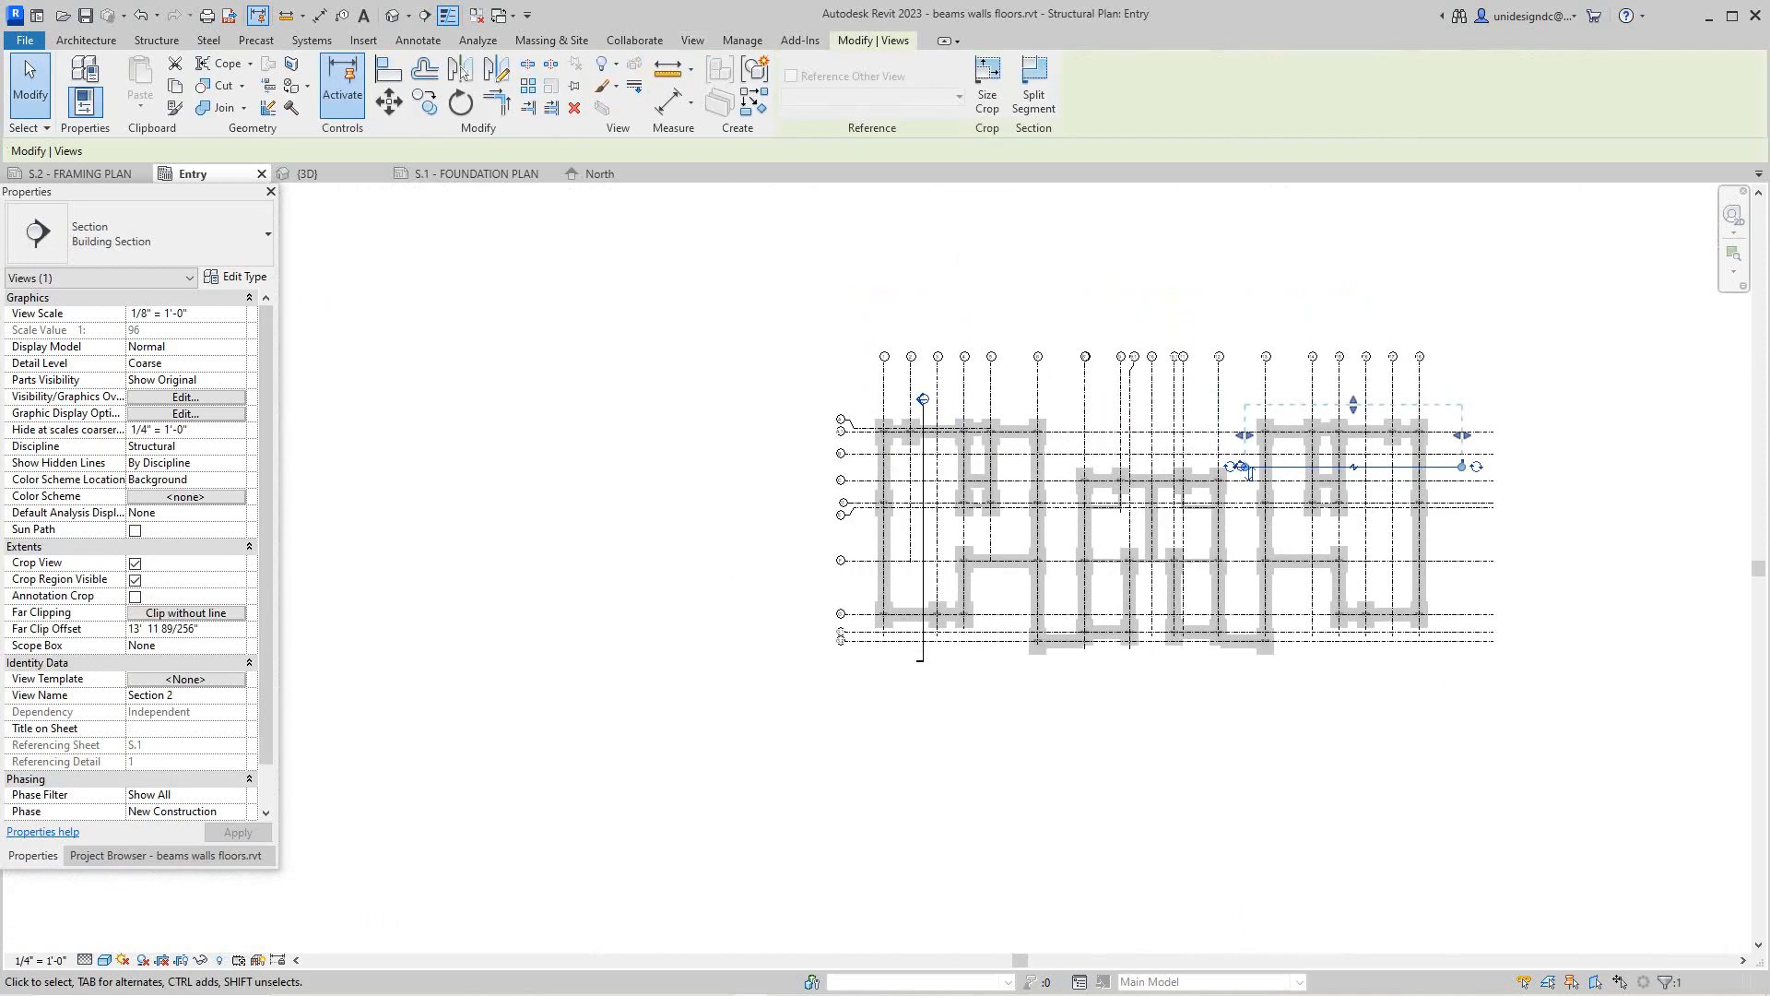
scroll(1105, 384, "up", 2)
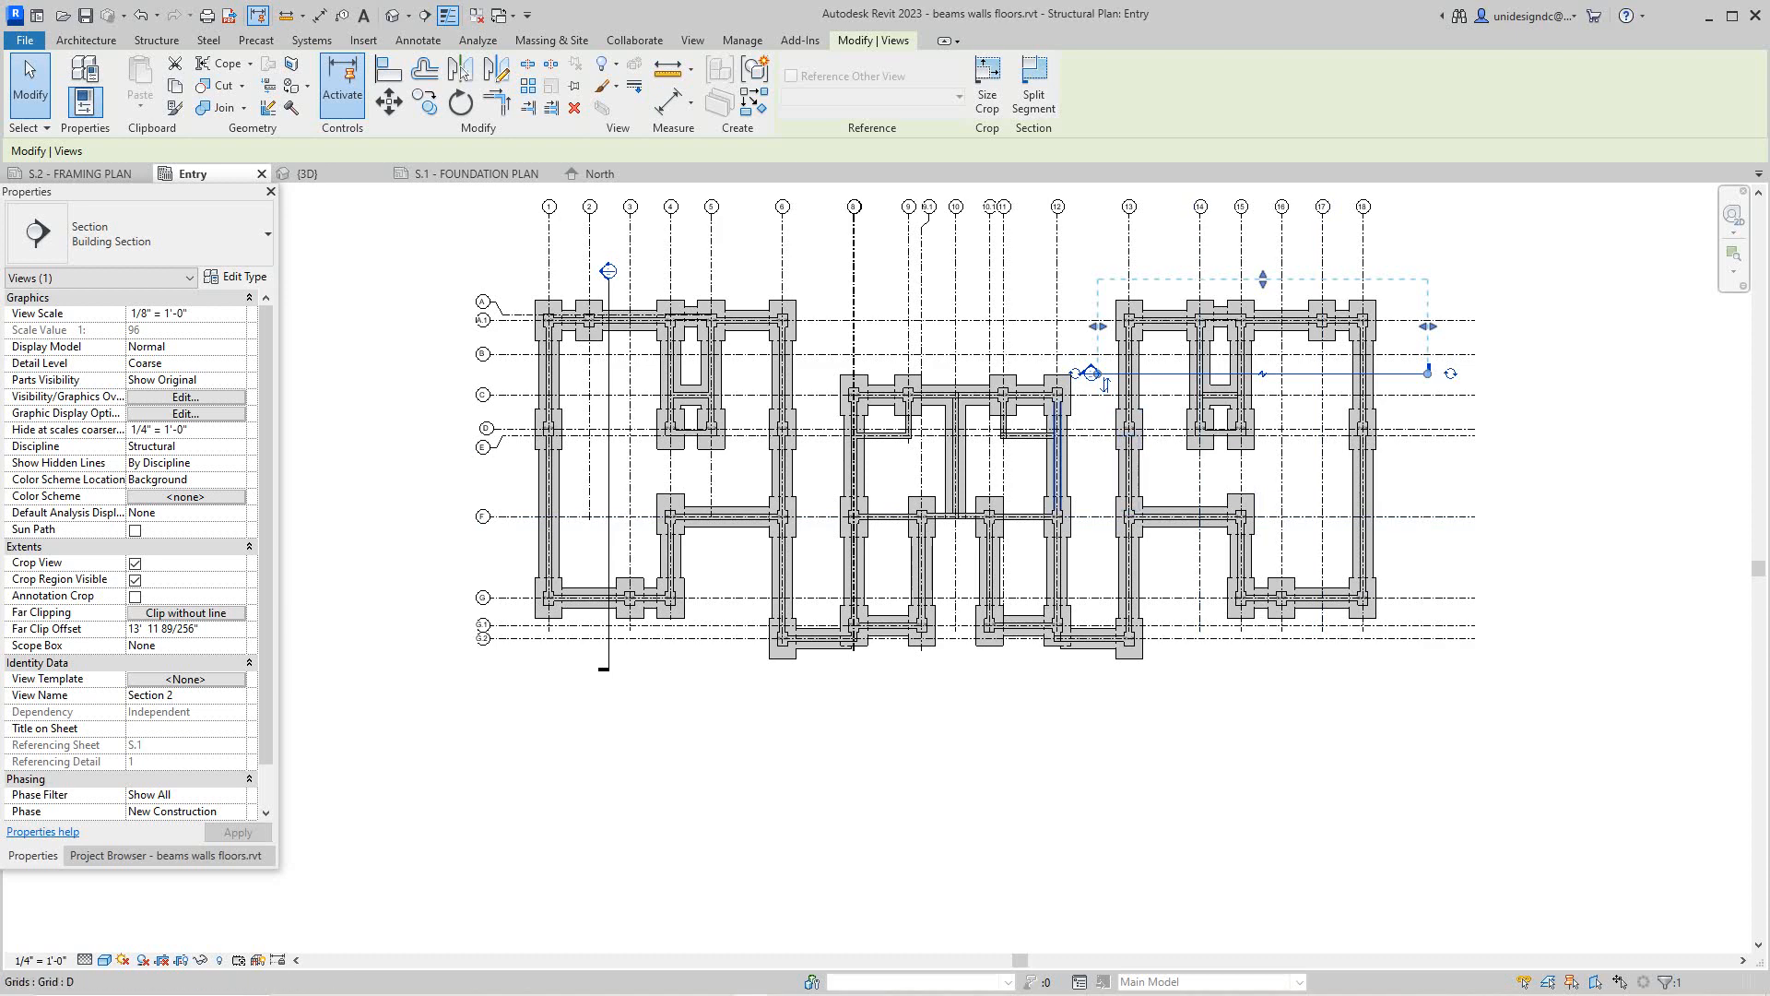
scroll(862, 386, "up", 2)
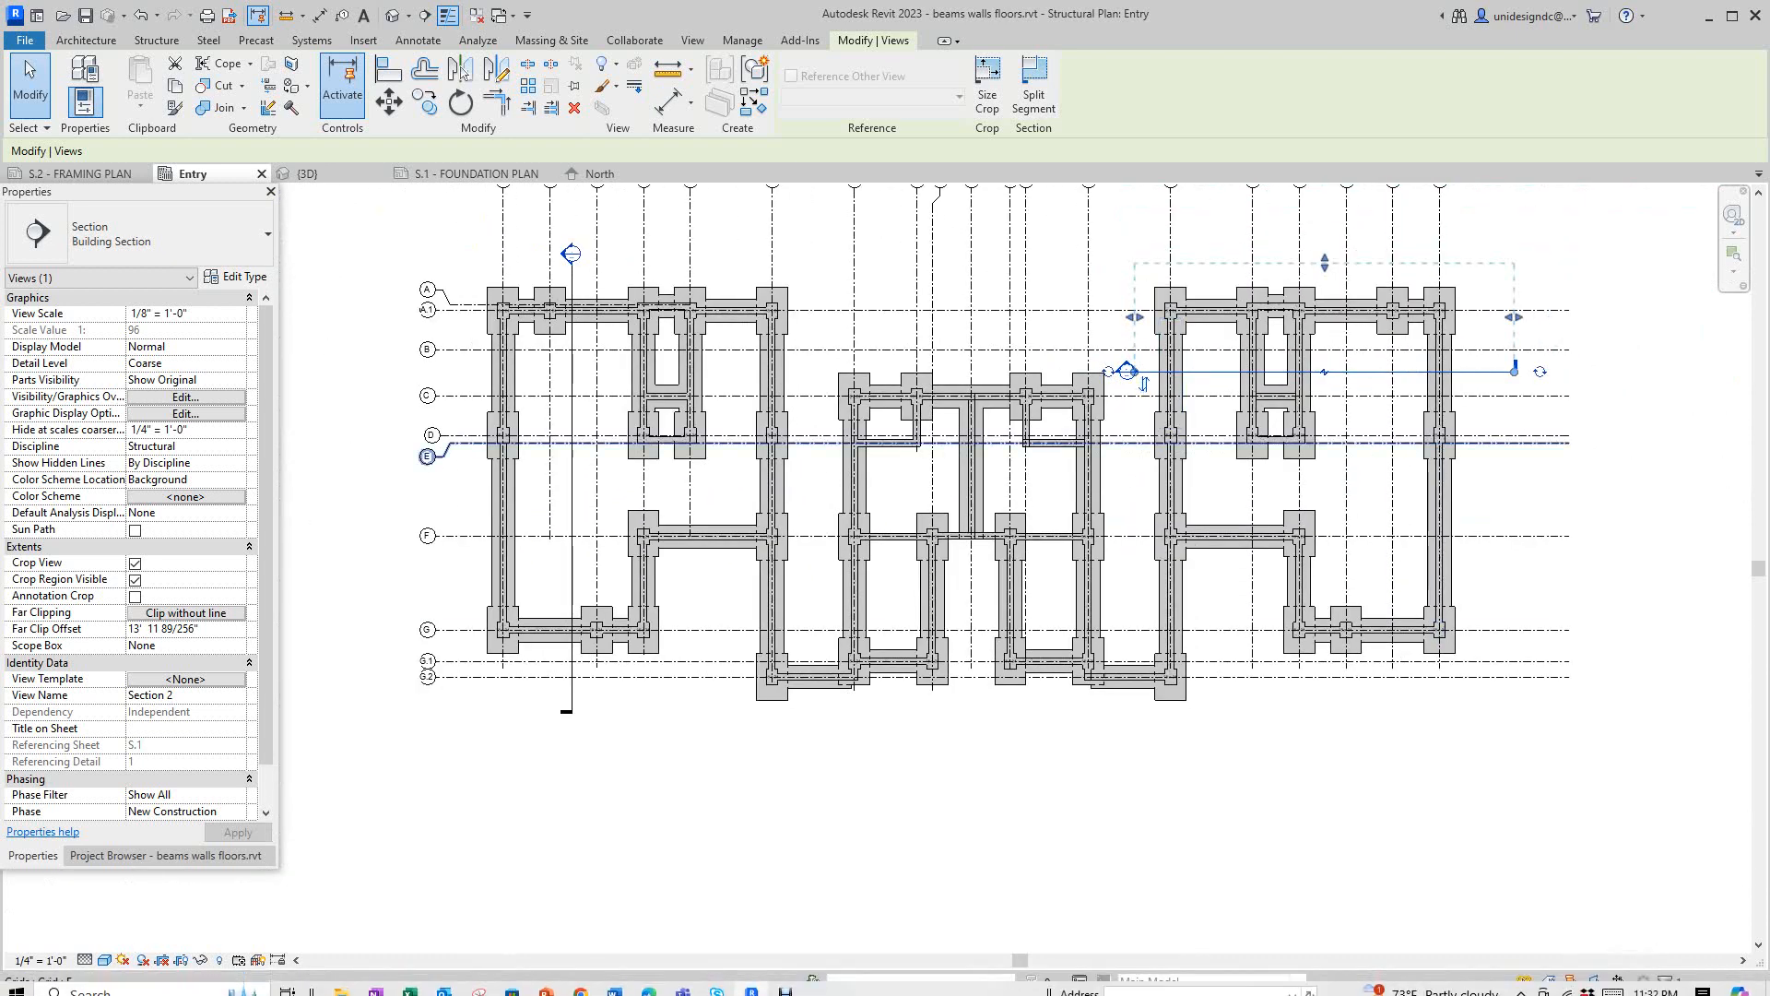
scroll(1185, 413, "up", 4)
scroll(1291, 379, "down", 4)
scroll(1190, 371, "down", 3)
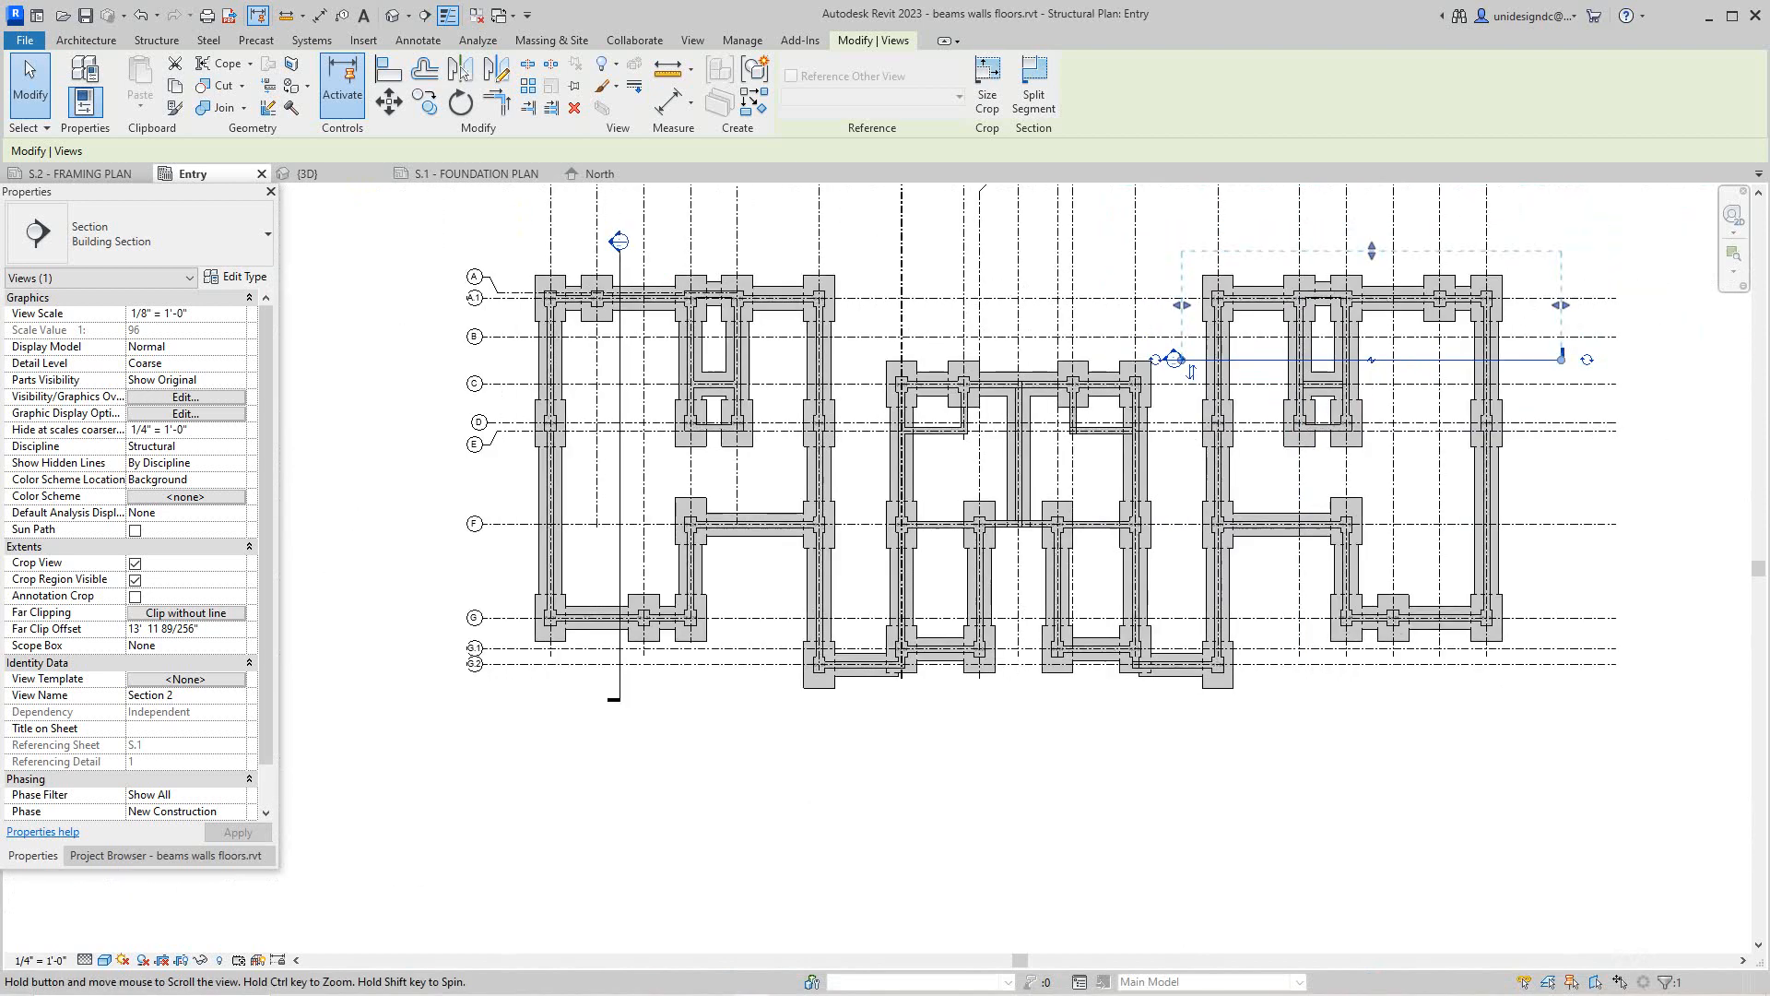
scroll(1278, 491, "up", 4)
Shorten the view depth of the section between grids 2 and 3 to about 18 feet, ending just beyond grid 1
left_click(721, 398)
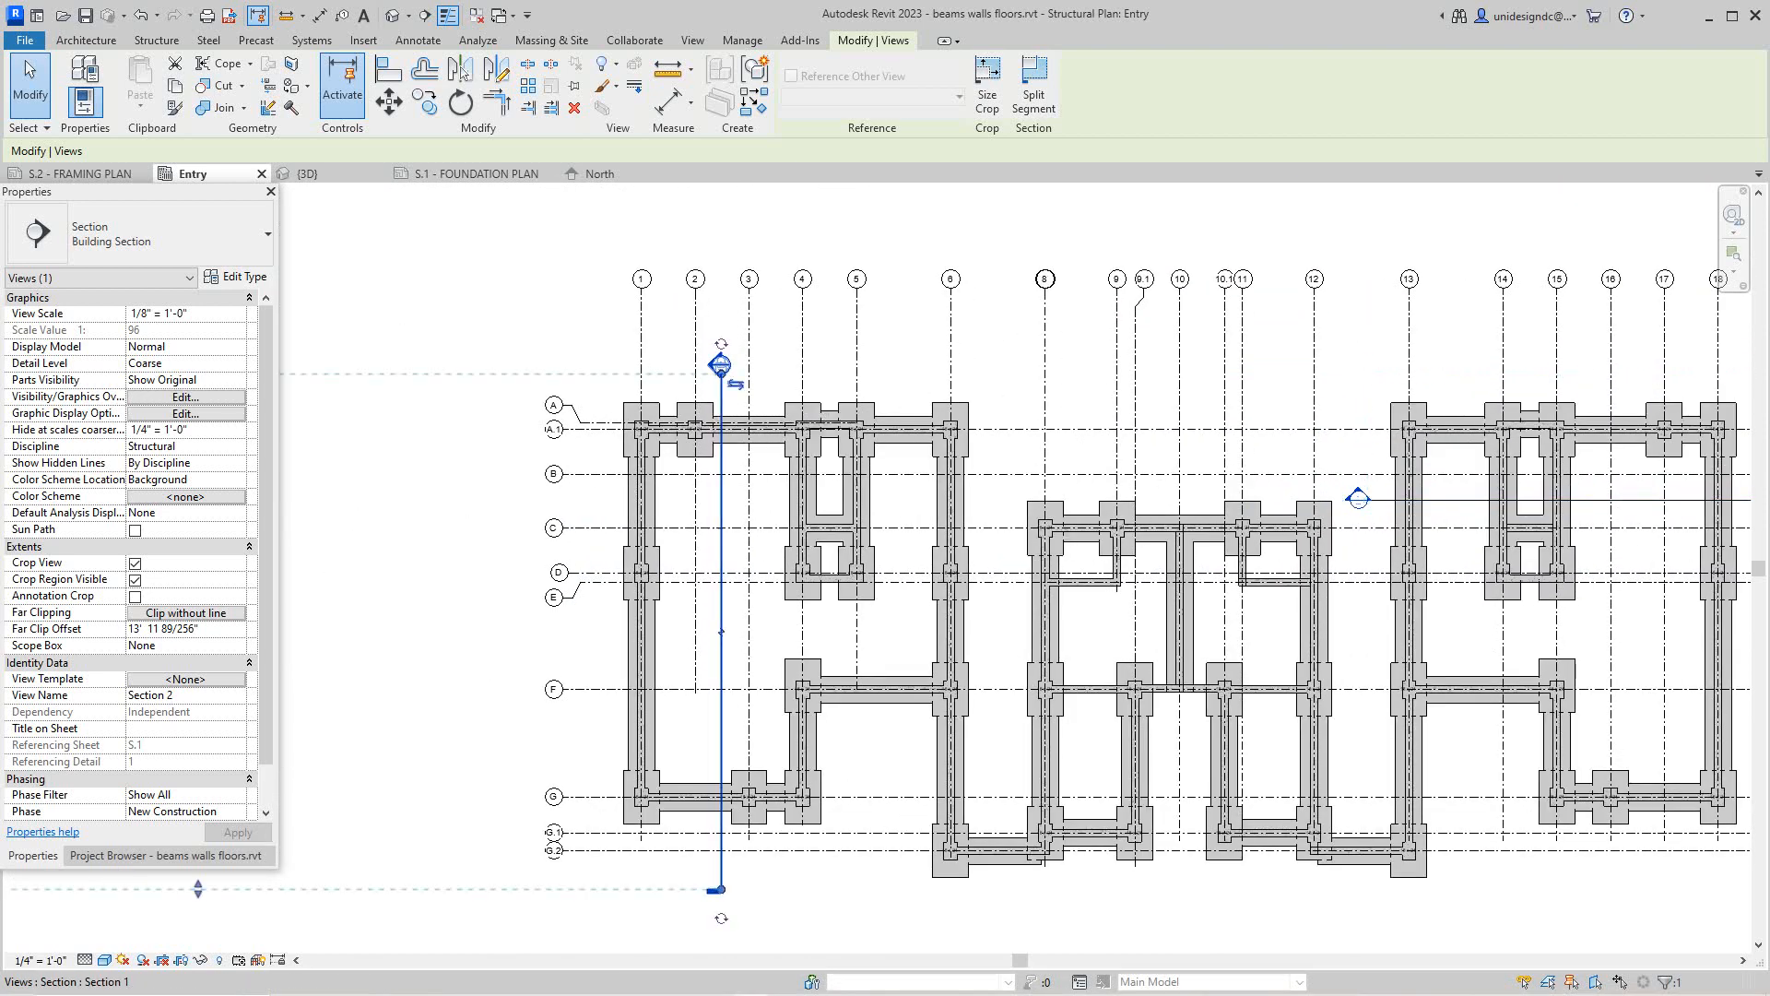
scroll(782, 398, "down", 5)
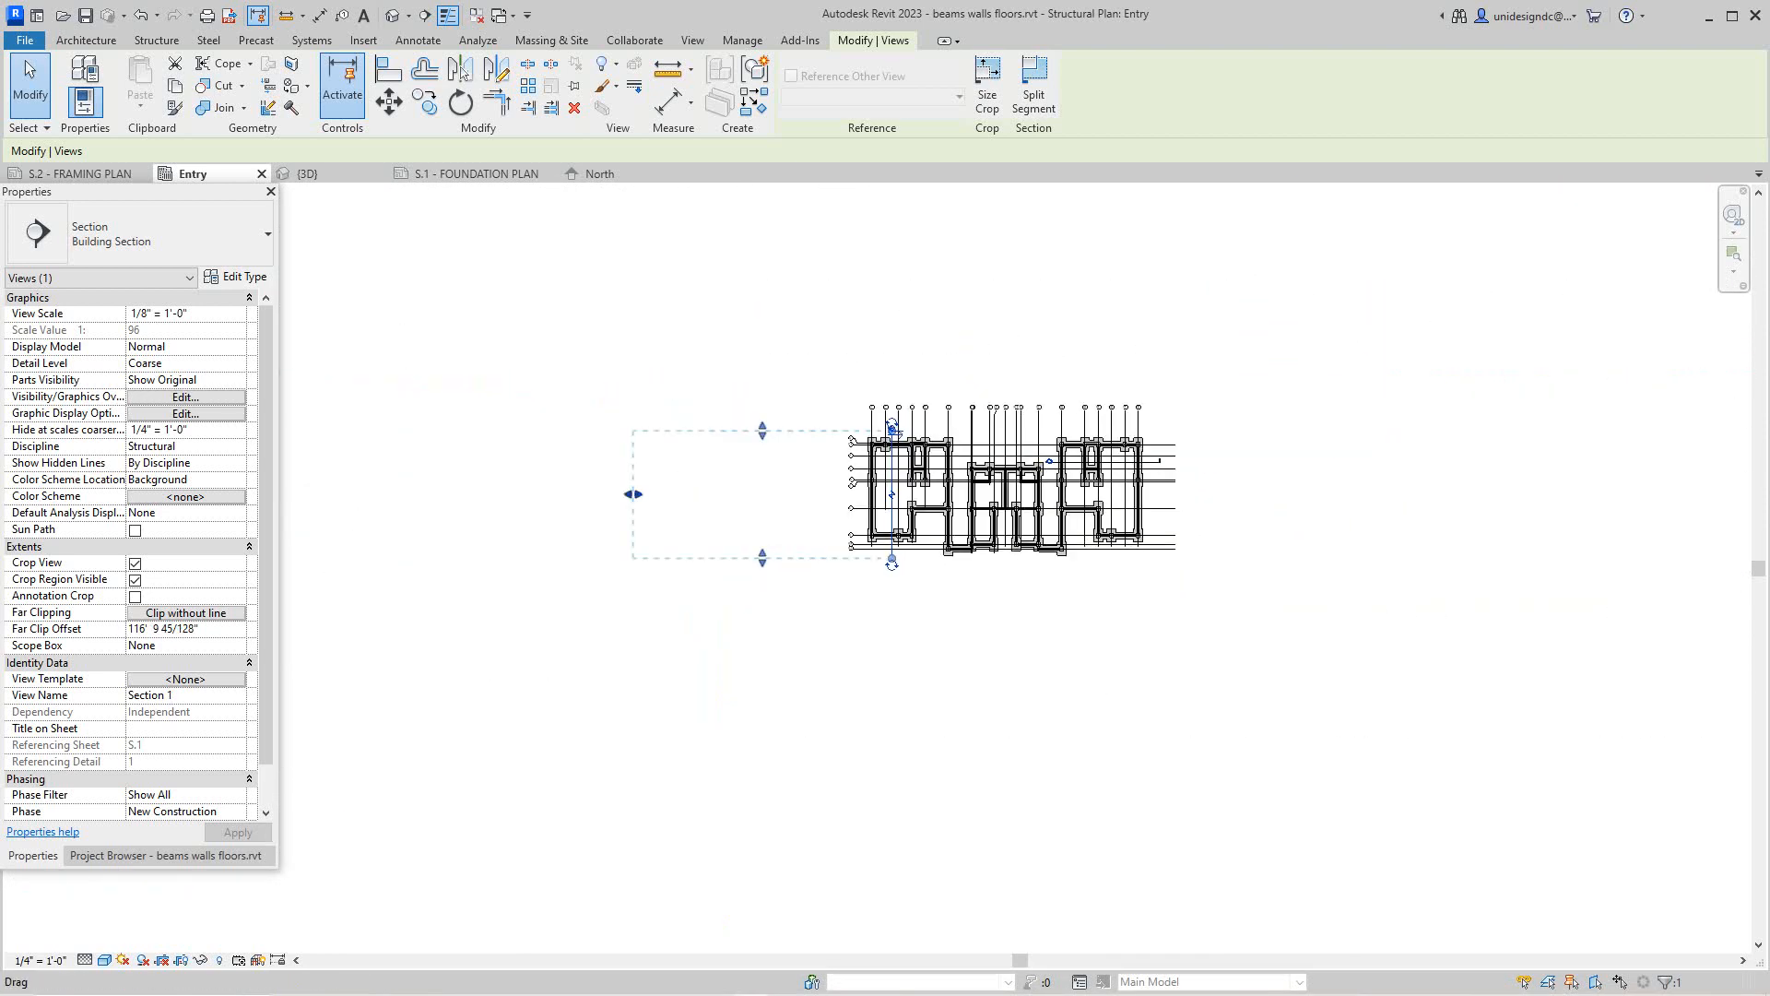
left_click_drag(634, 494, 852, 495)
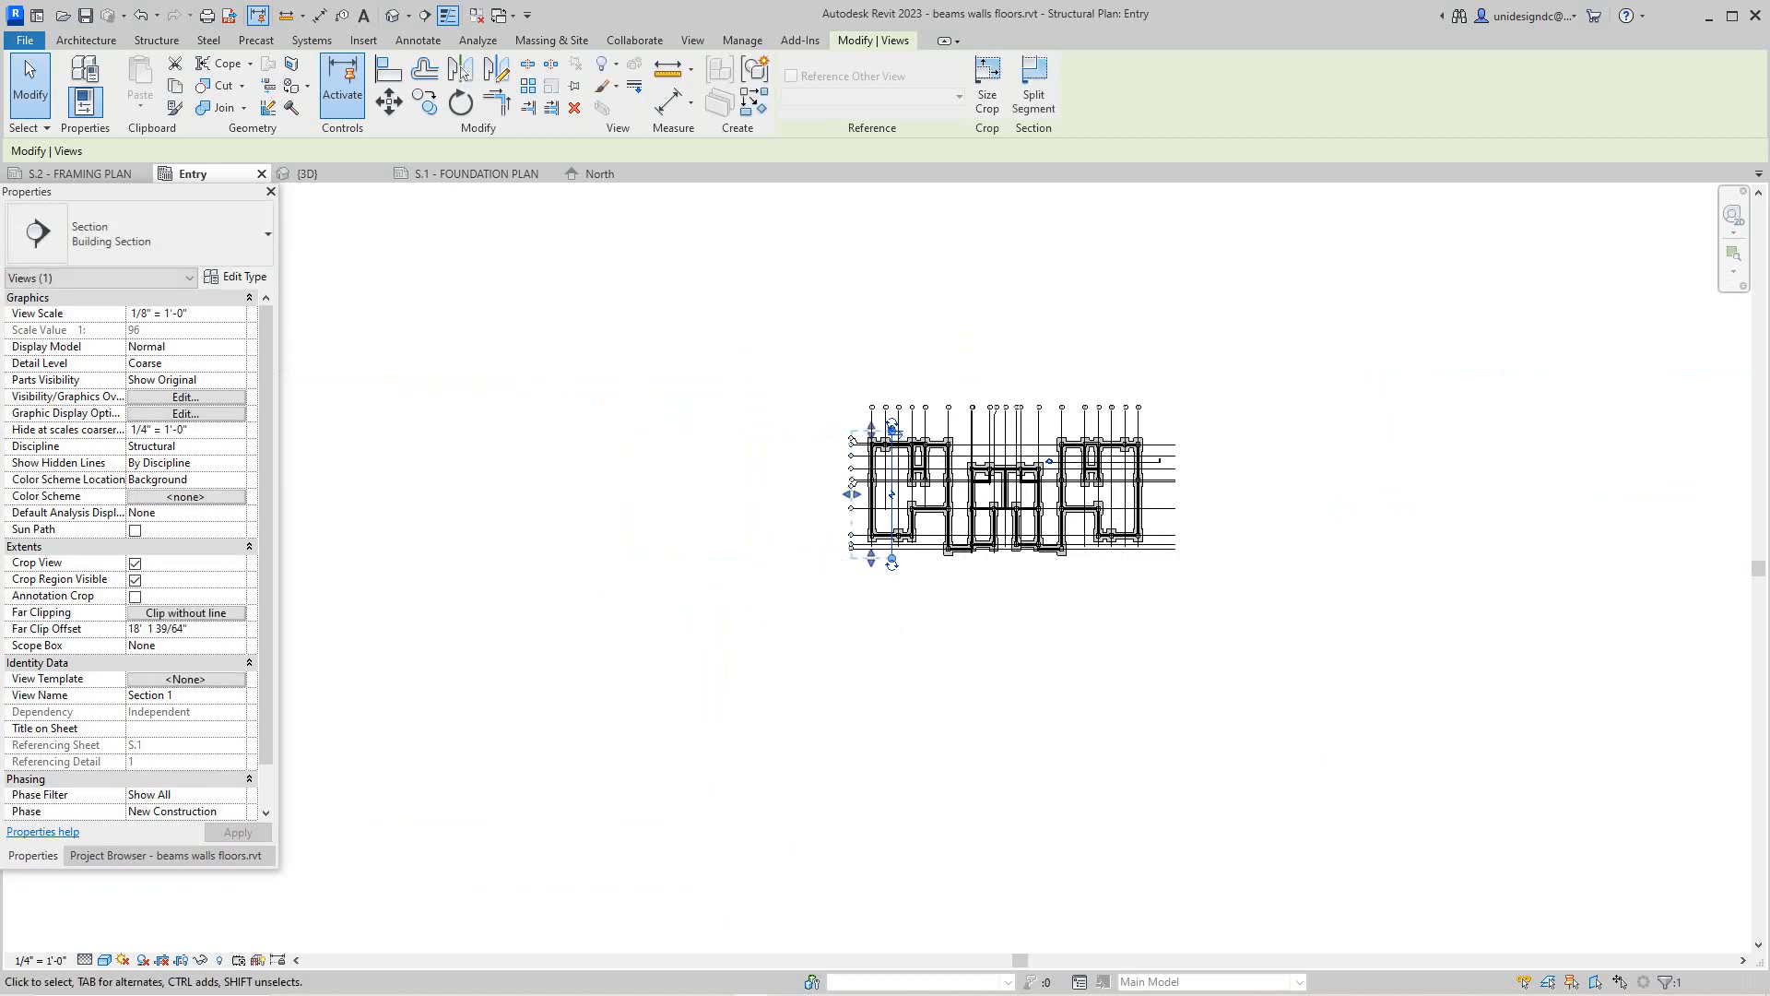
left_click(1000, 591)
Examine the Entry plan's foundation layout and the placement of both section lines across grids 1 to 18
scroll(1011, 535, "up", 5)
middle_click_drag(952, 507, 895, 737)
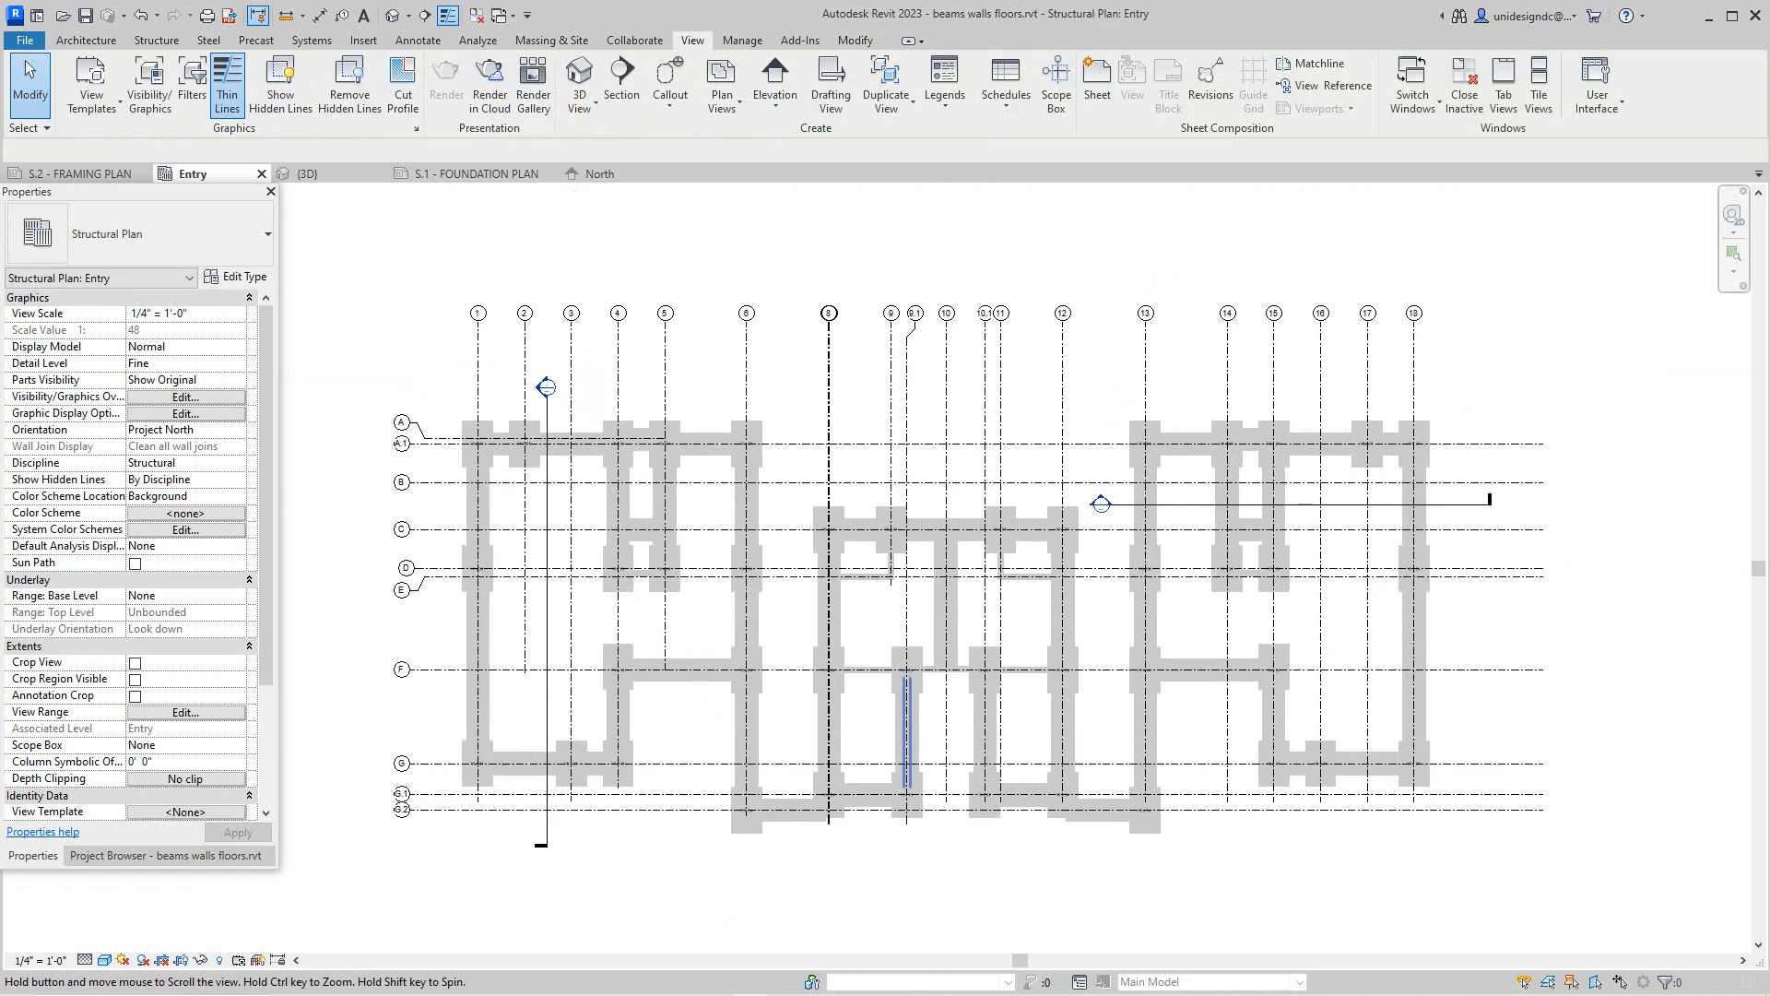
scroll(893, 738, "up", 2)
scroll(892, 738, "down", 3)
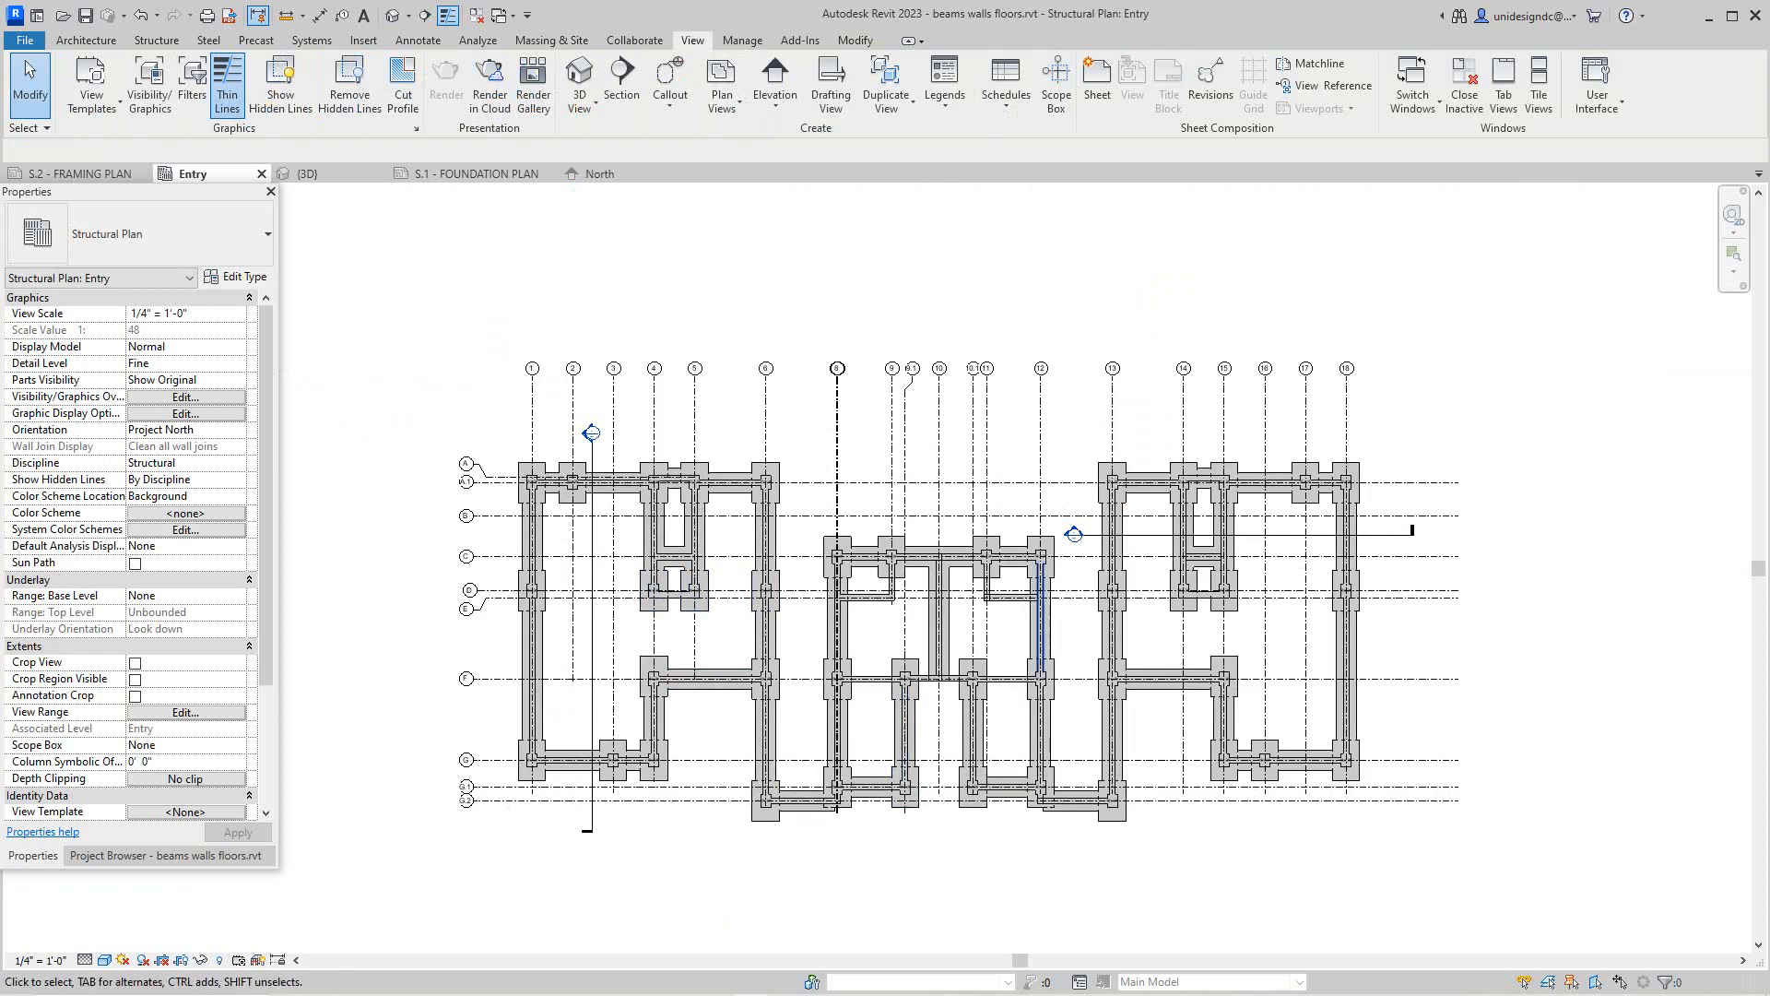
scroll(937, 590, "up", 1)
scroll(937, 590, "down", 1)
middle_click_drag(939, 592, 1033, 446)
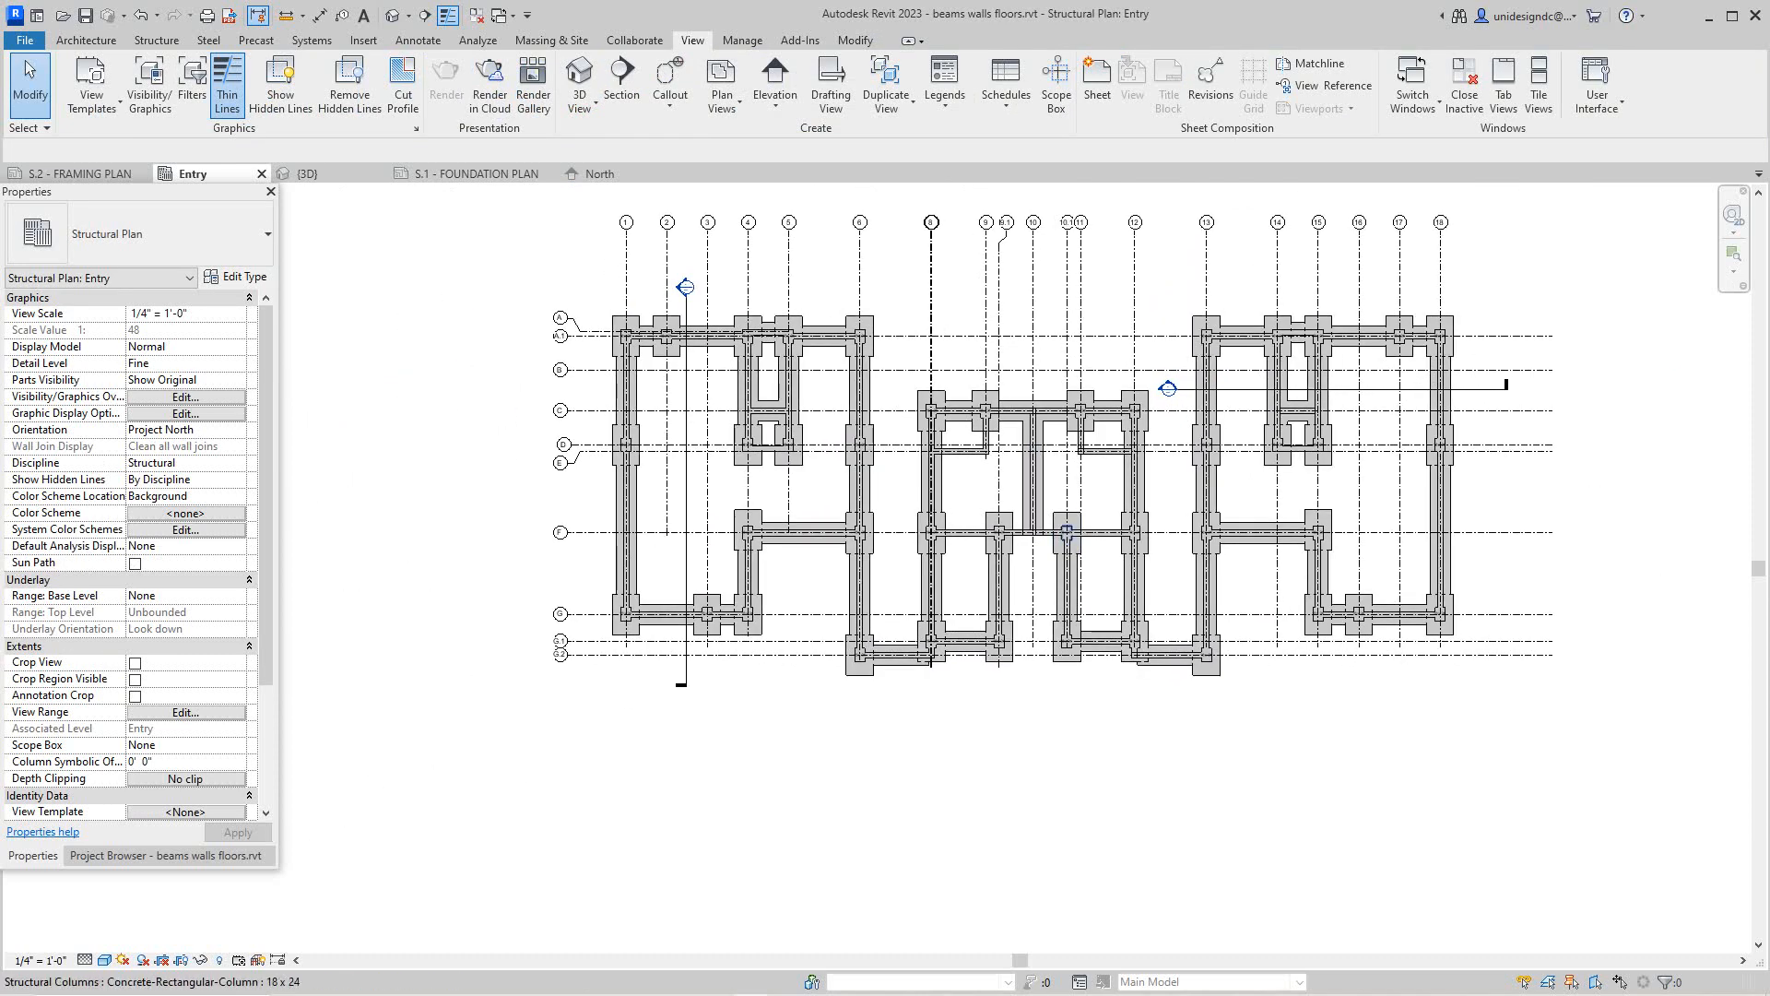
scroll(1065, 525, "up", 1)
scroll(1063, 800, "up", 2)
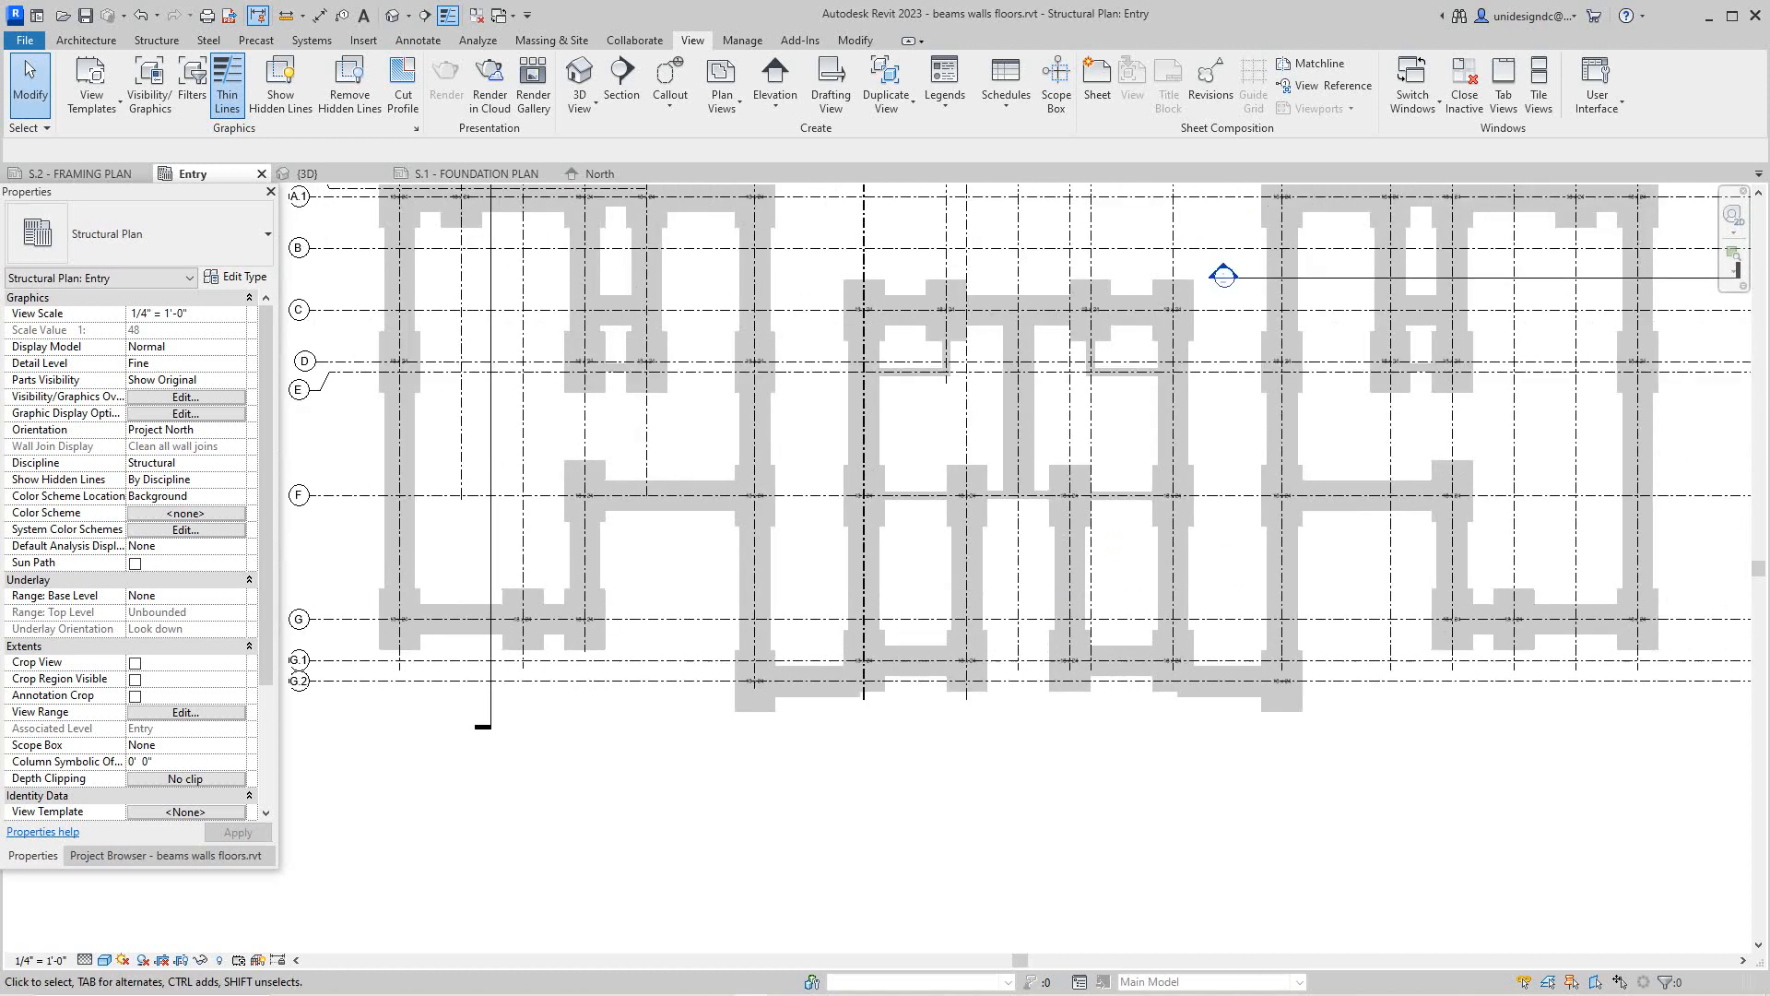
scroll(1062, 800, "down", 2)
middle_click_drag(1210, 641, 1289, 701)
scroll(1053, 788, "up", 1)
scroll(1053, 788, "up", 2)
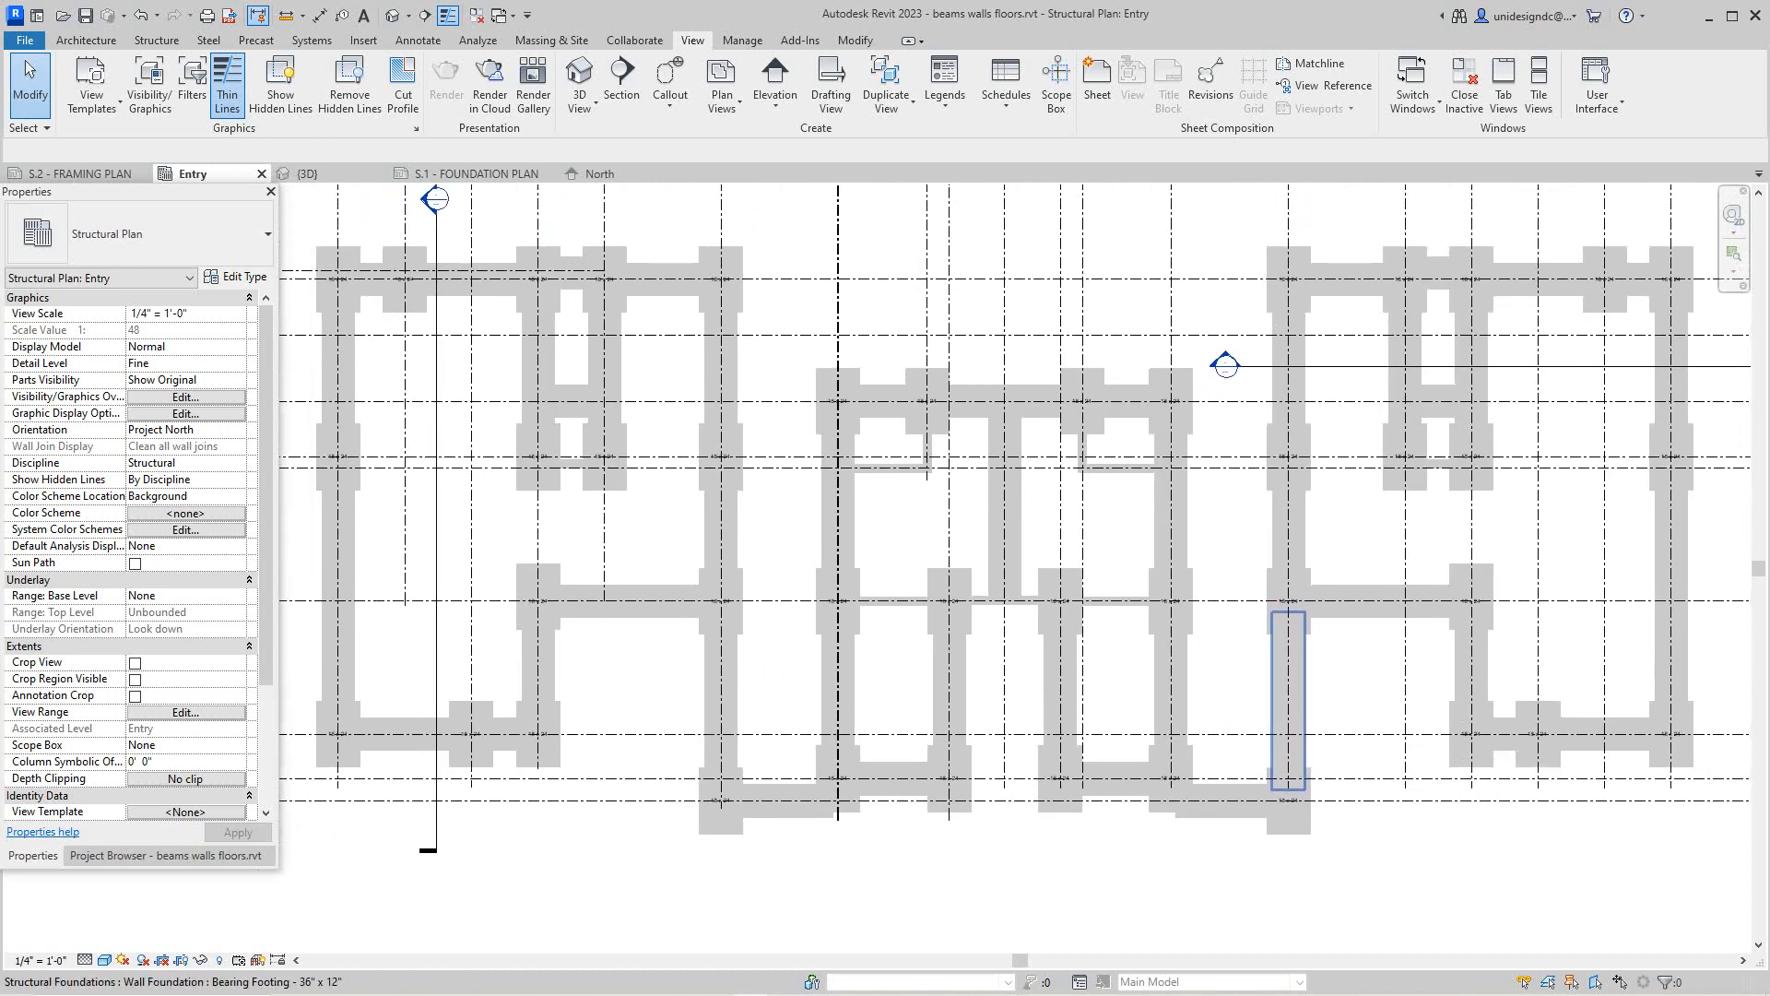
scroll(1292, 715, "down", 1)
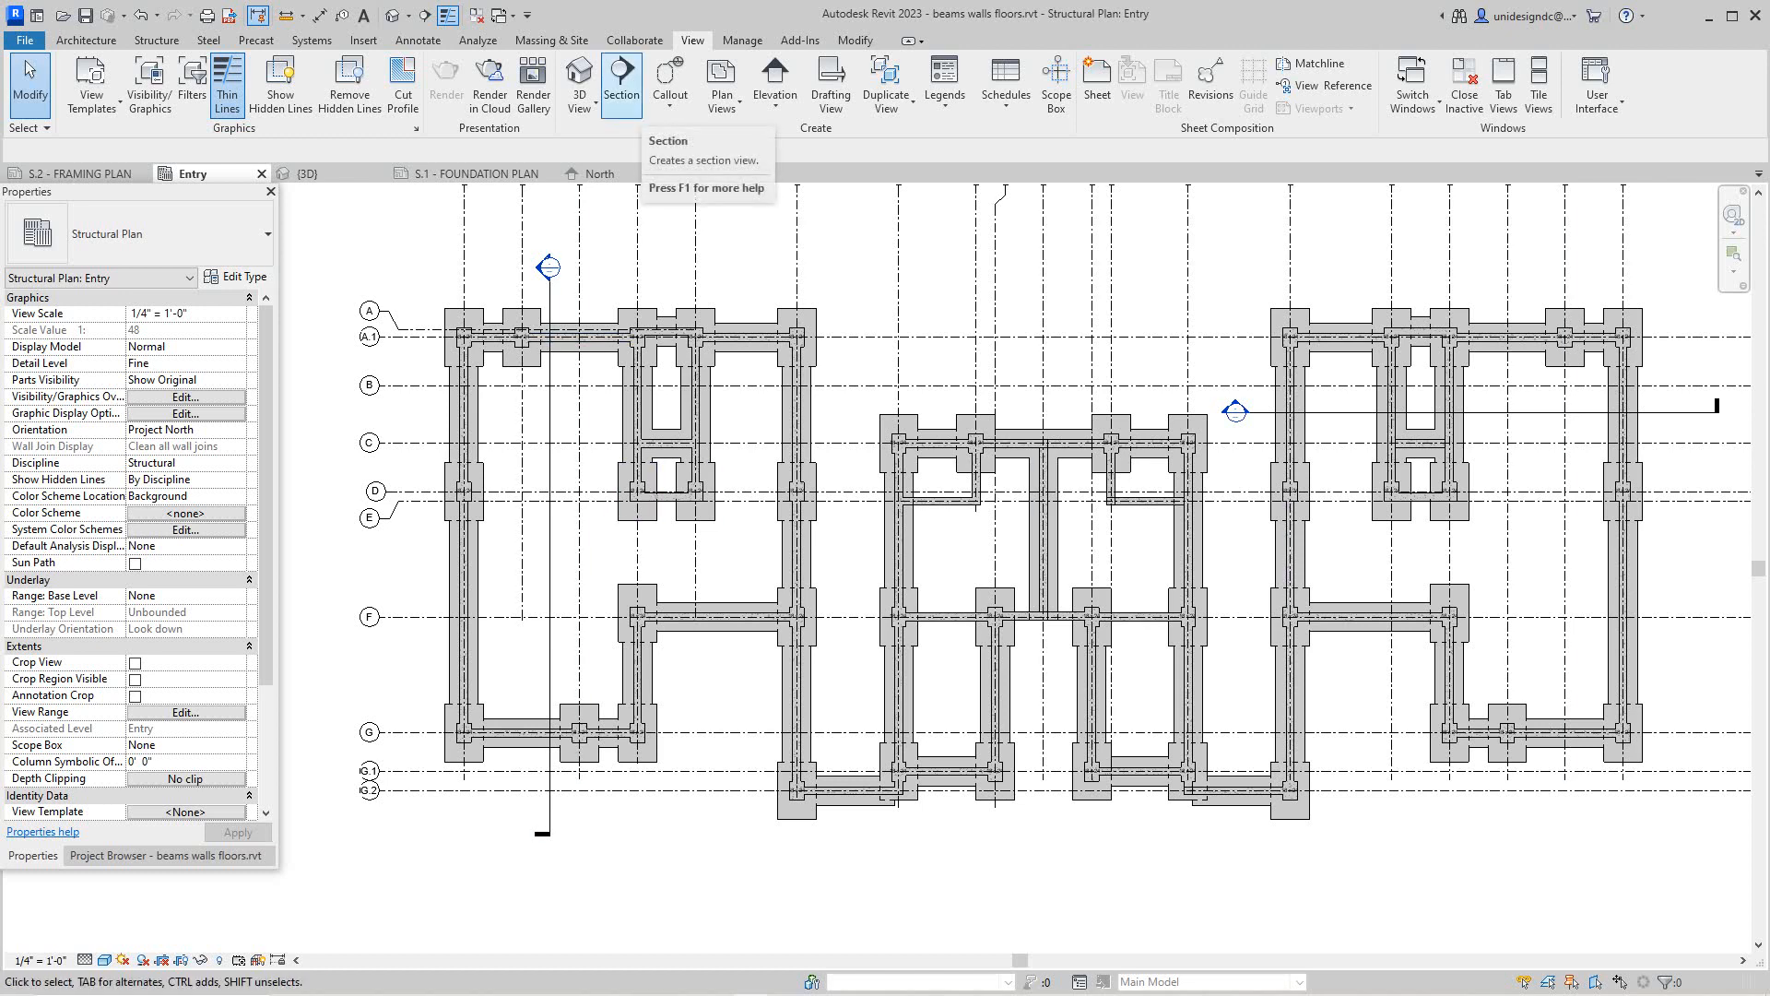
Draw a horizontal building section between grids E and F, from before grid 1 to beyond grid 18, and flip it to face grid G
left_click(621, 81)
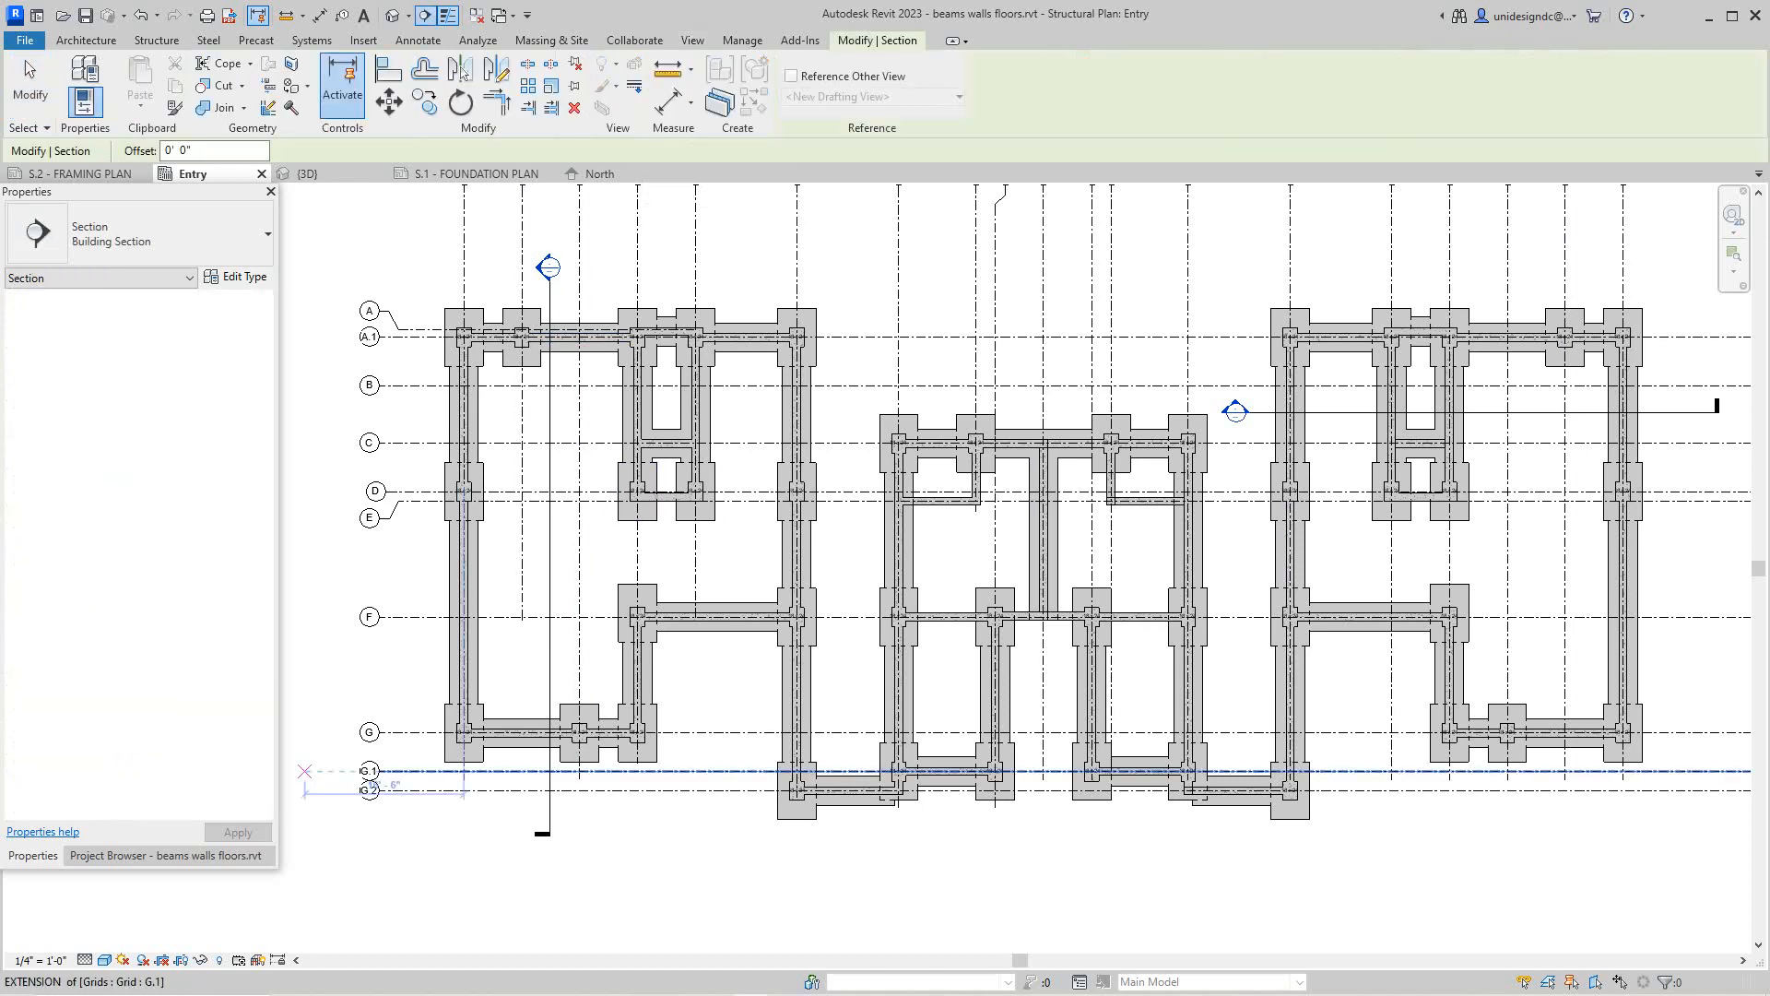
left_click(380, 576)
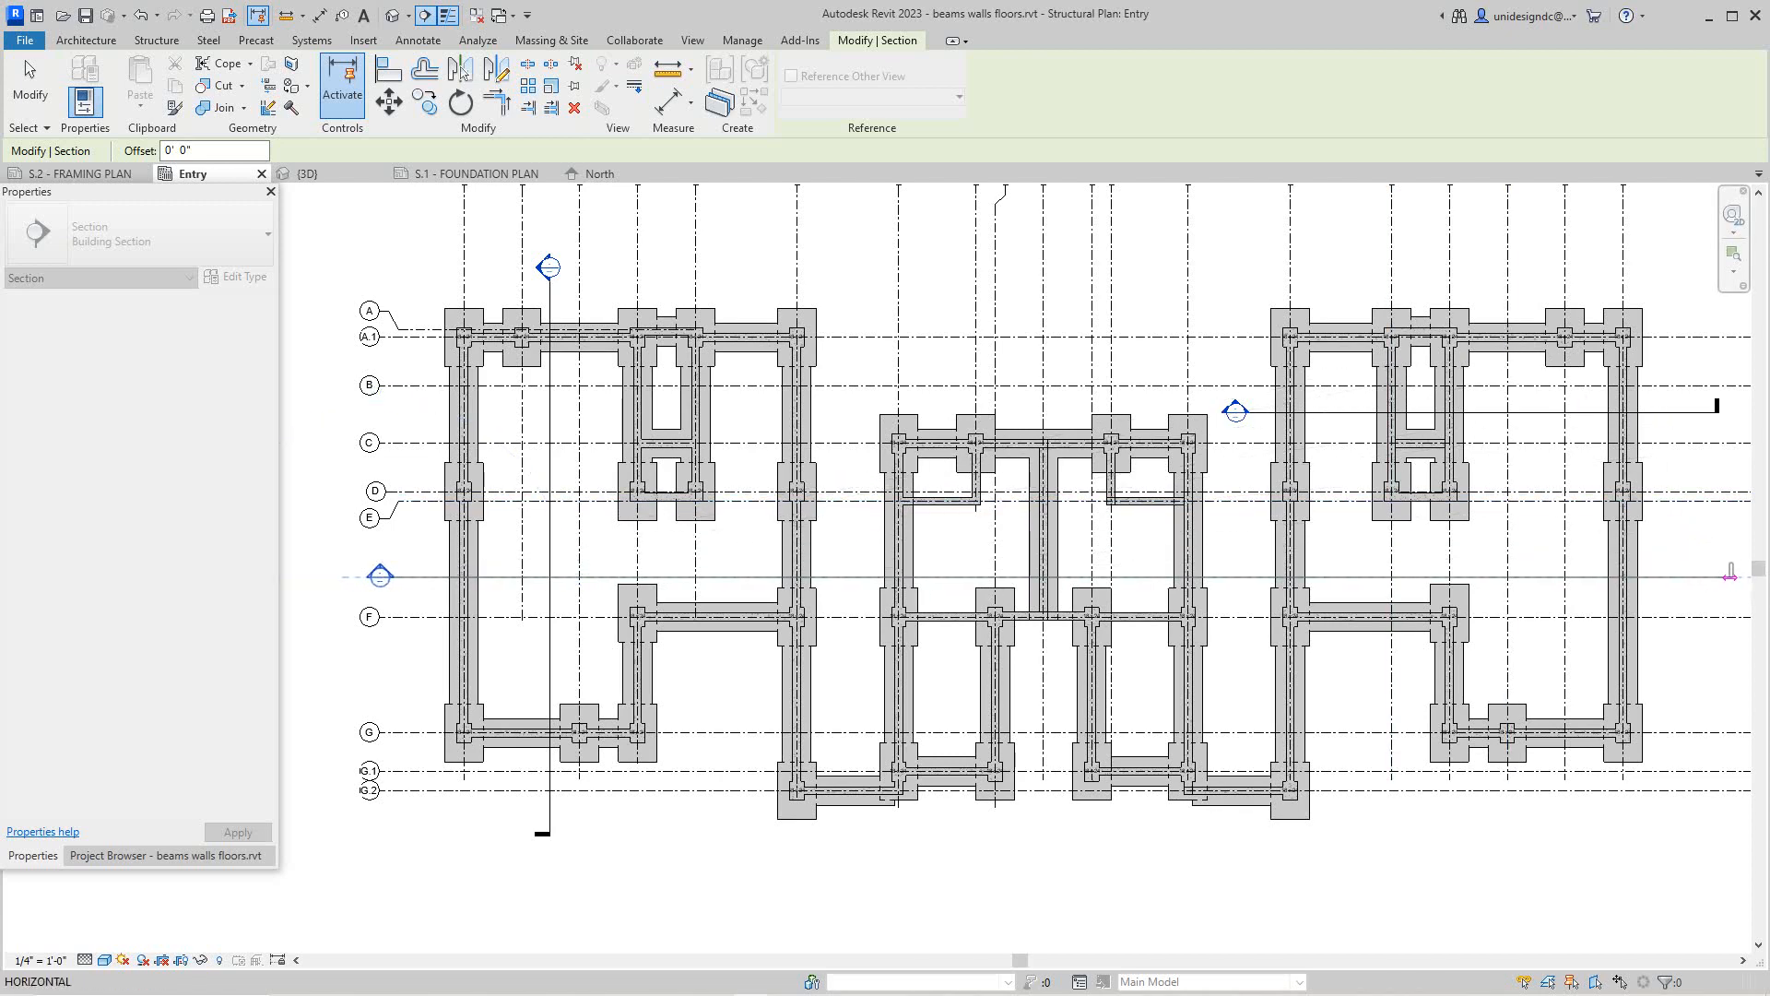
left_click(1730, 575)
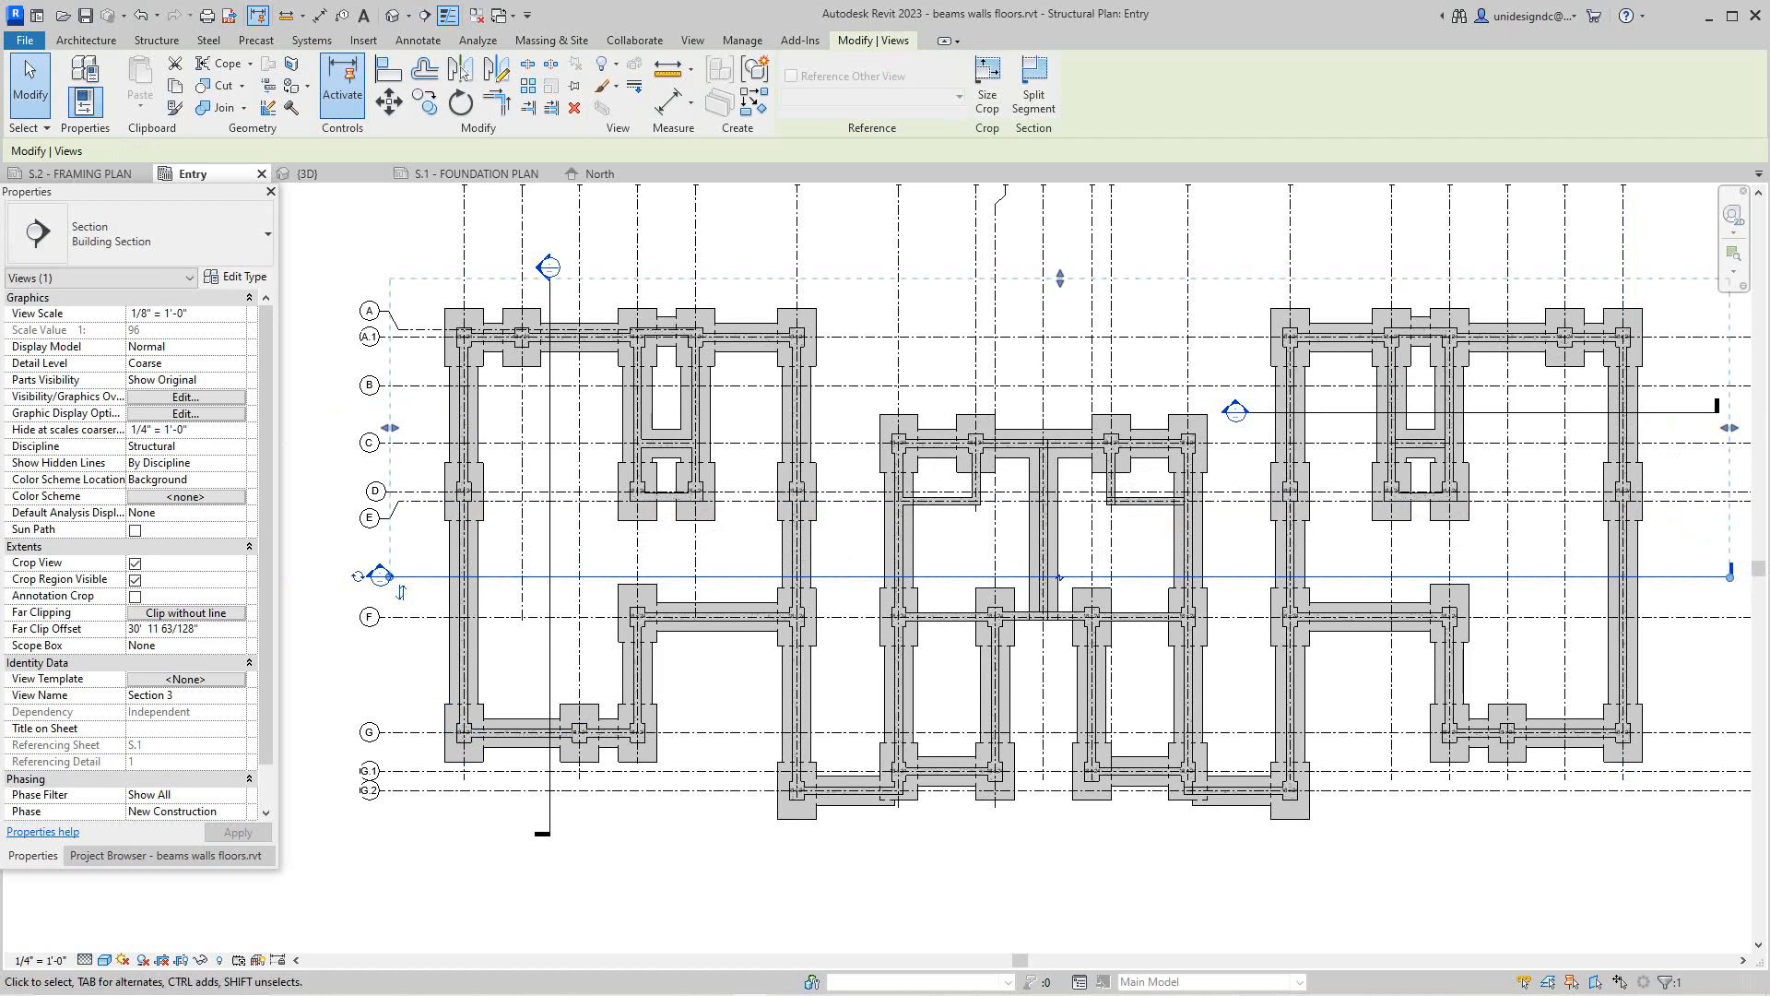
scroll(1078, 853, "up", 3)
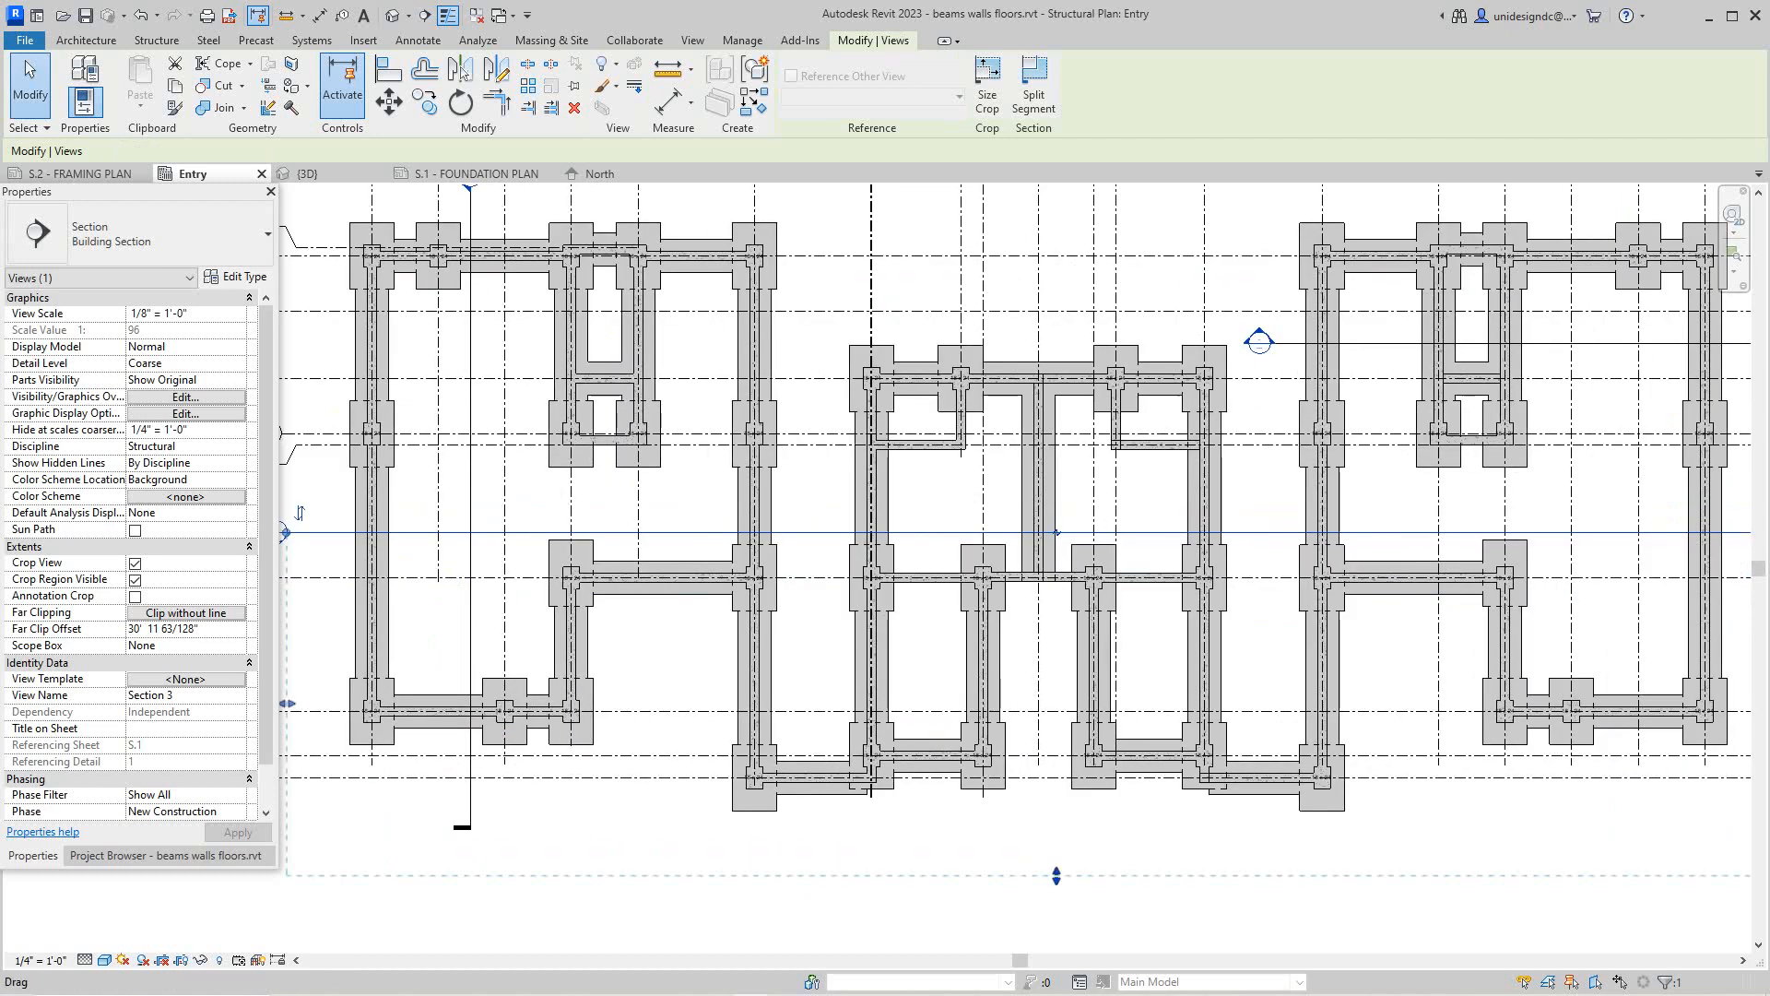
Shorten the view depth of the section between grids E and F to about 11.5 feet, ending between grids F and G
left_click_drag(1057, 876, 1057, 709)
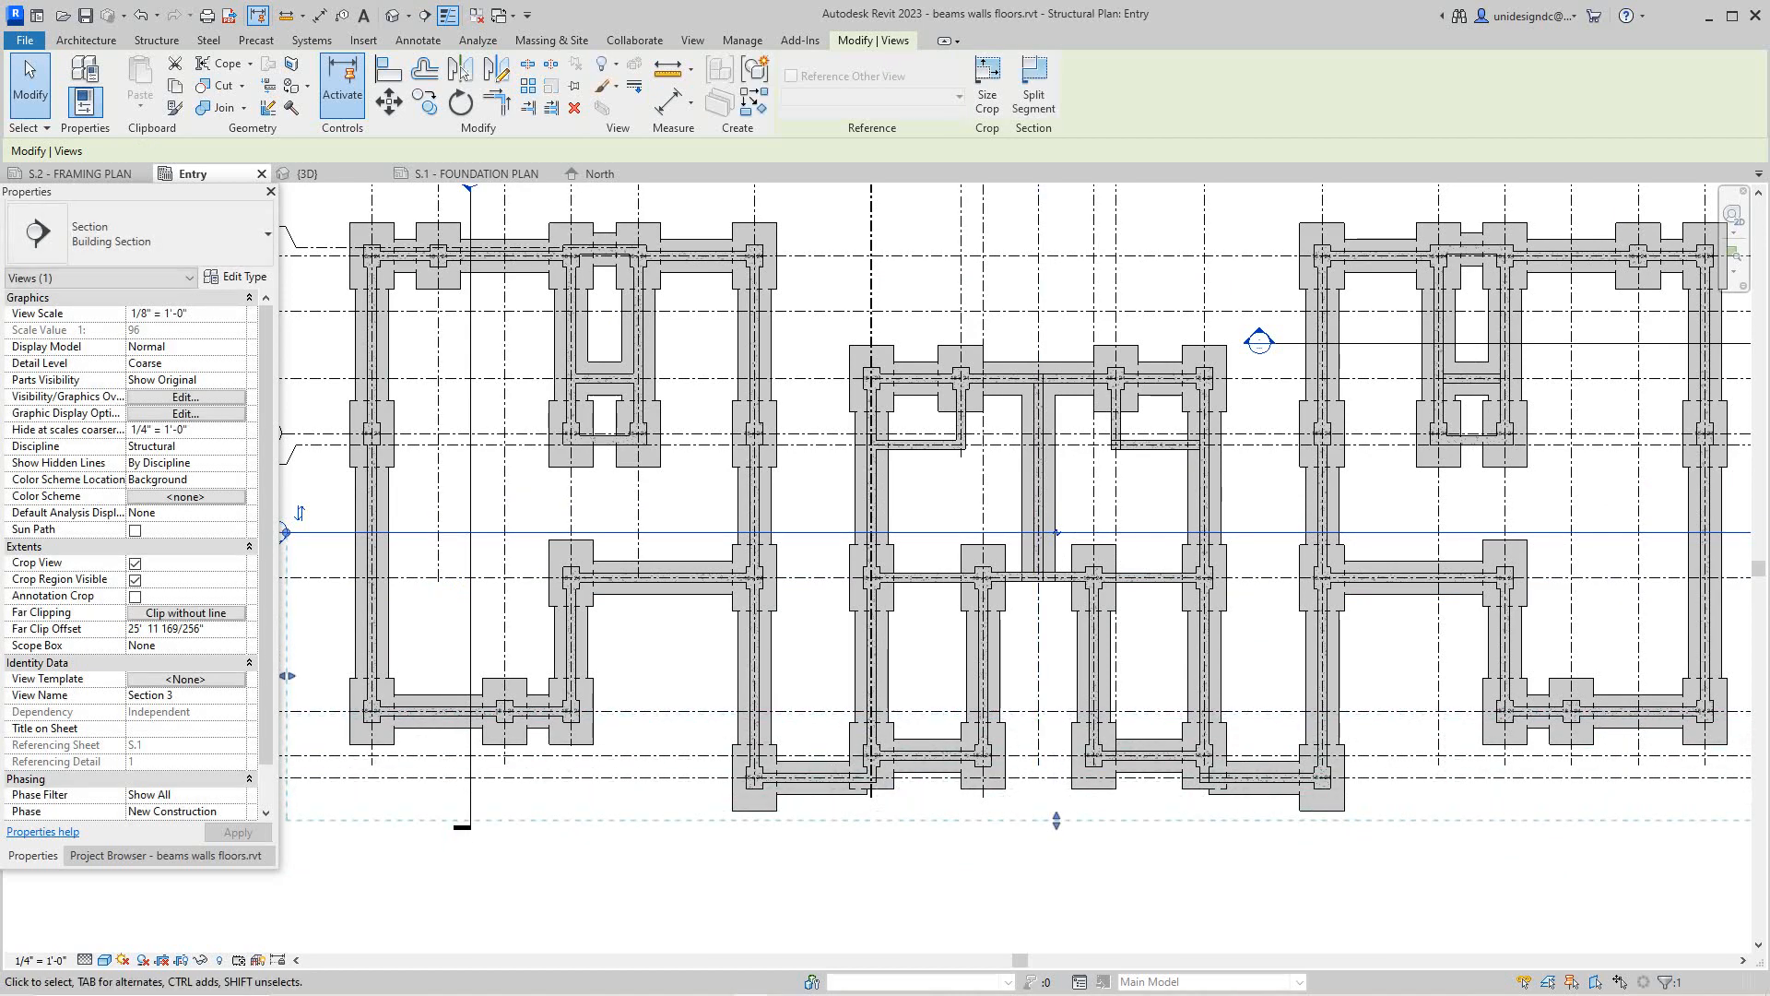
scroll(1003, 627, "down", 2)
scroll(1019, 734, "up", 2)
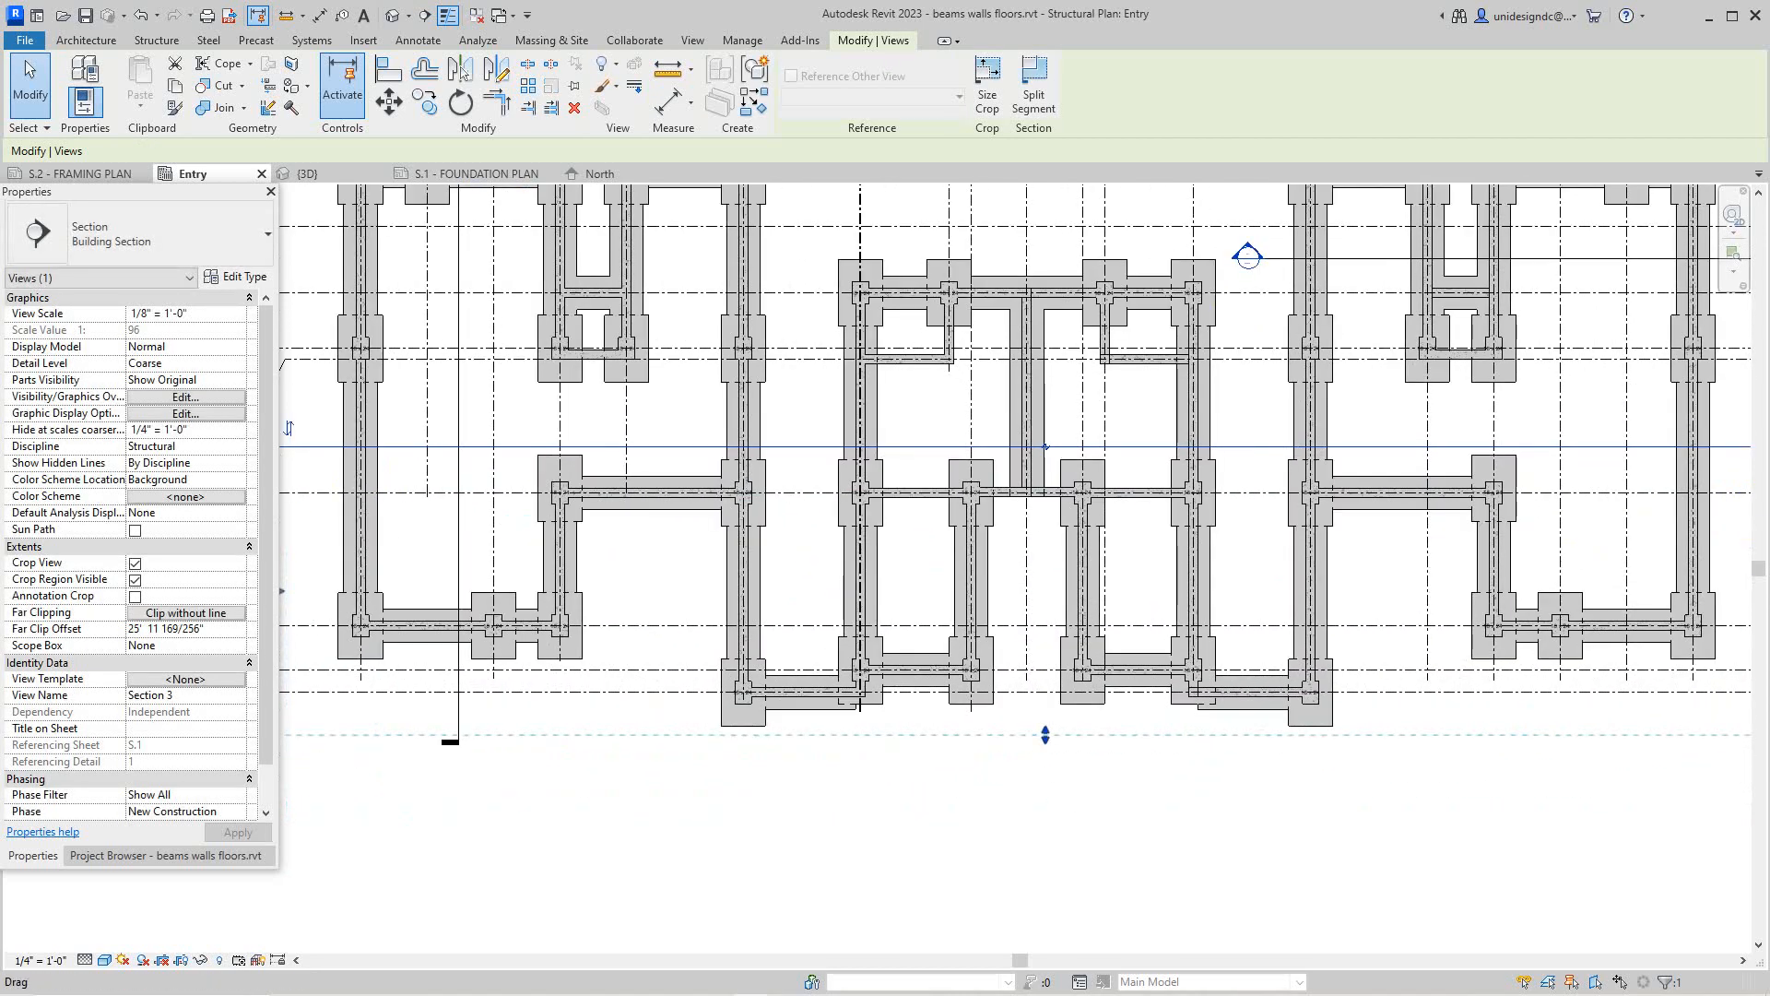
left_click_drag(1046, 735, 1046, 734)
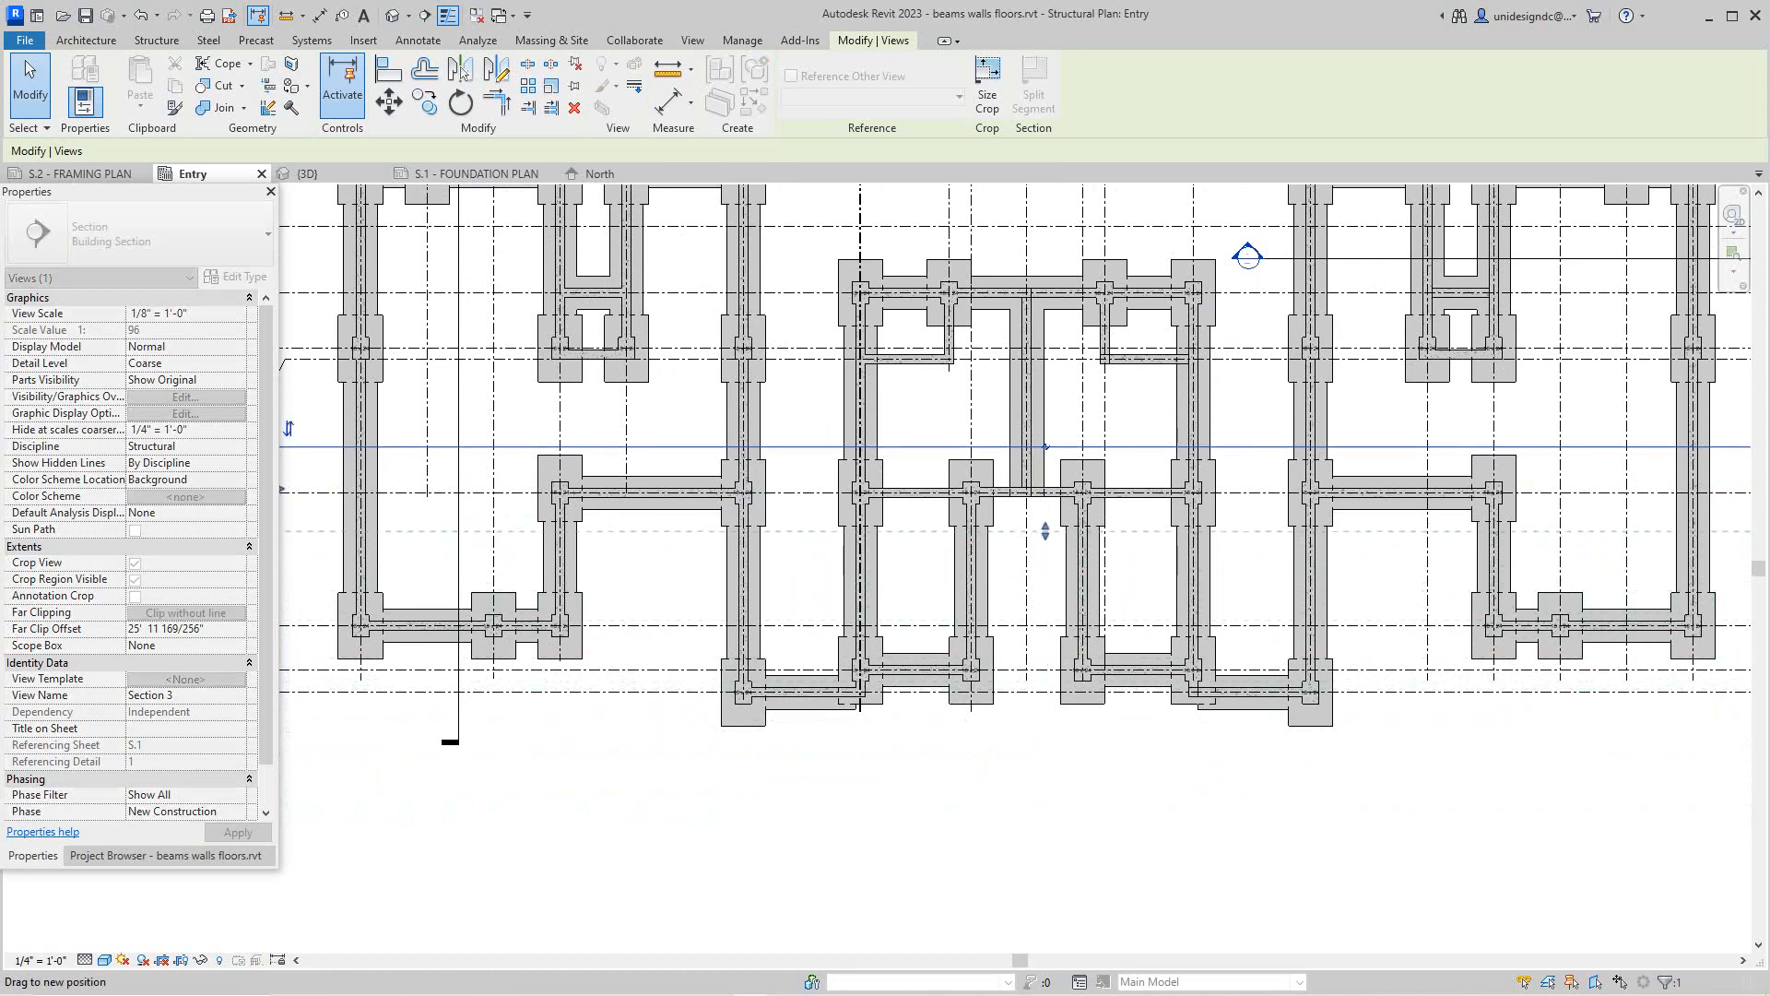
left_click_drag(1046, 575, 1046, 574)
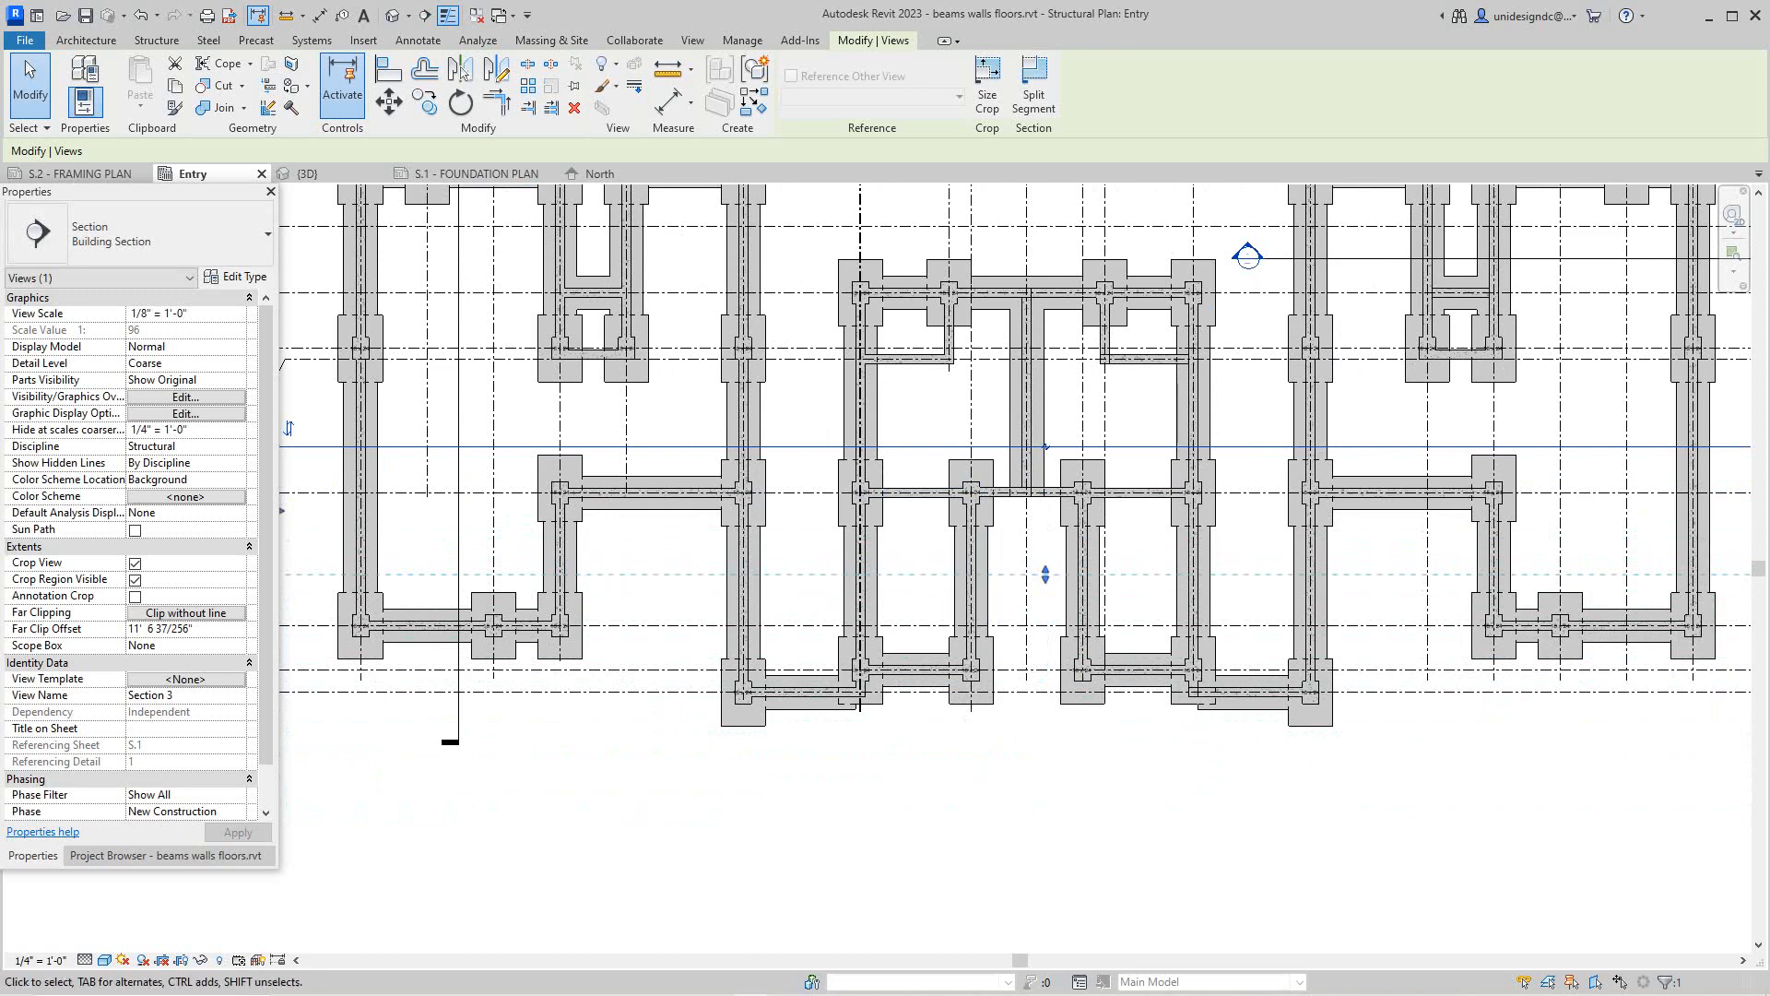
Split the section line between grids 9.1 and 10 and offset its grid 18 side to run between grids F and G
left_click(1034, 93)
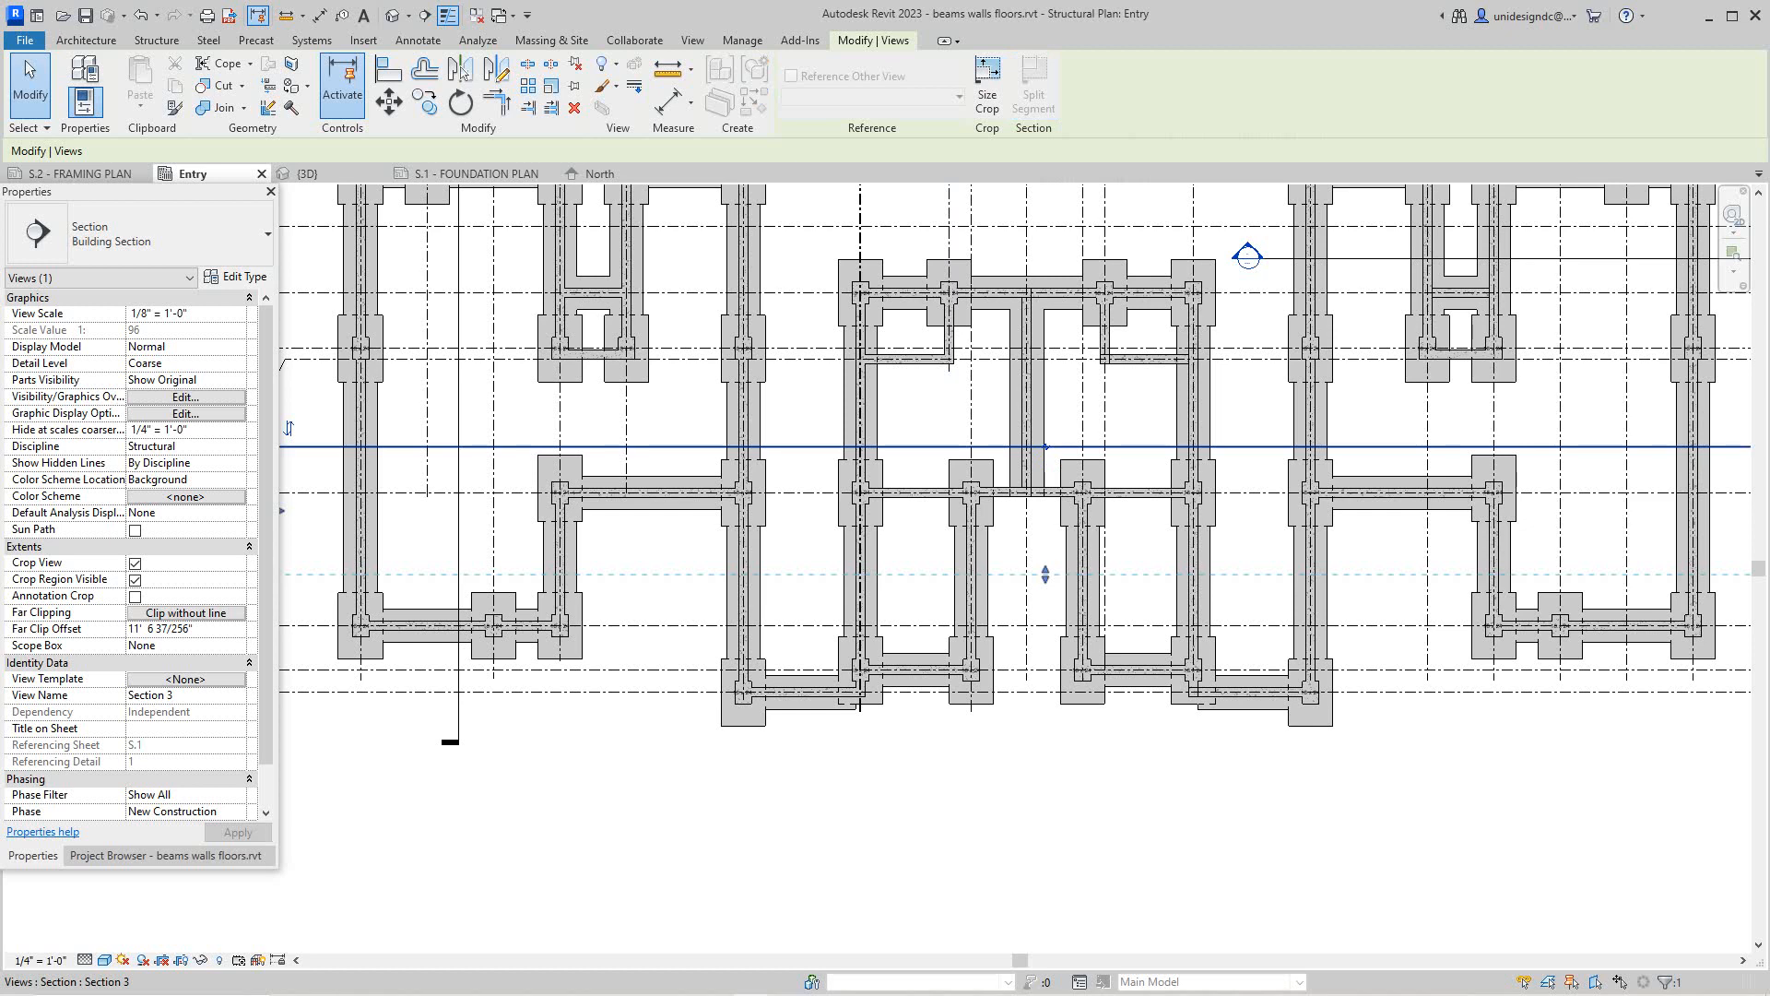
left_click(1004, 446)
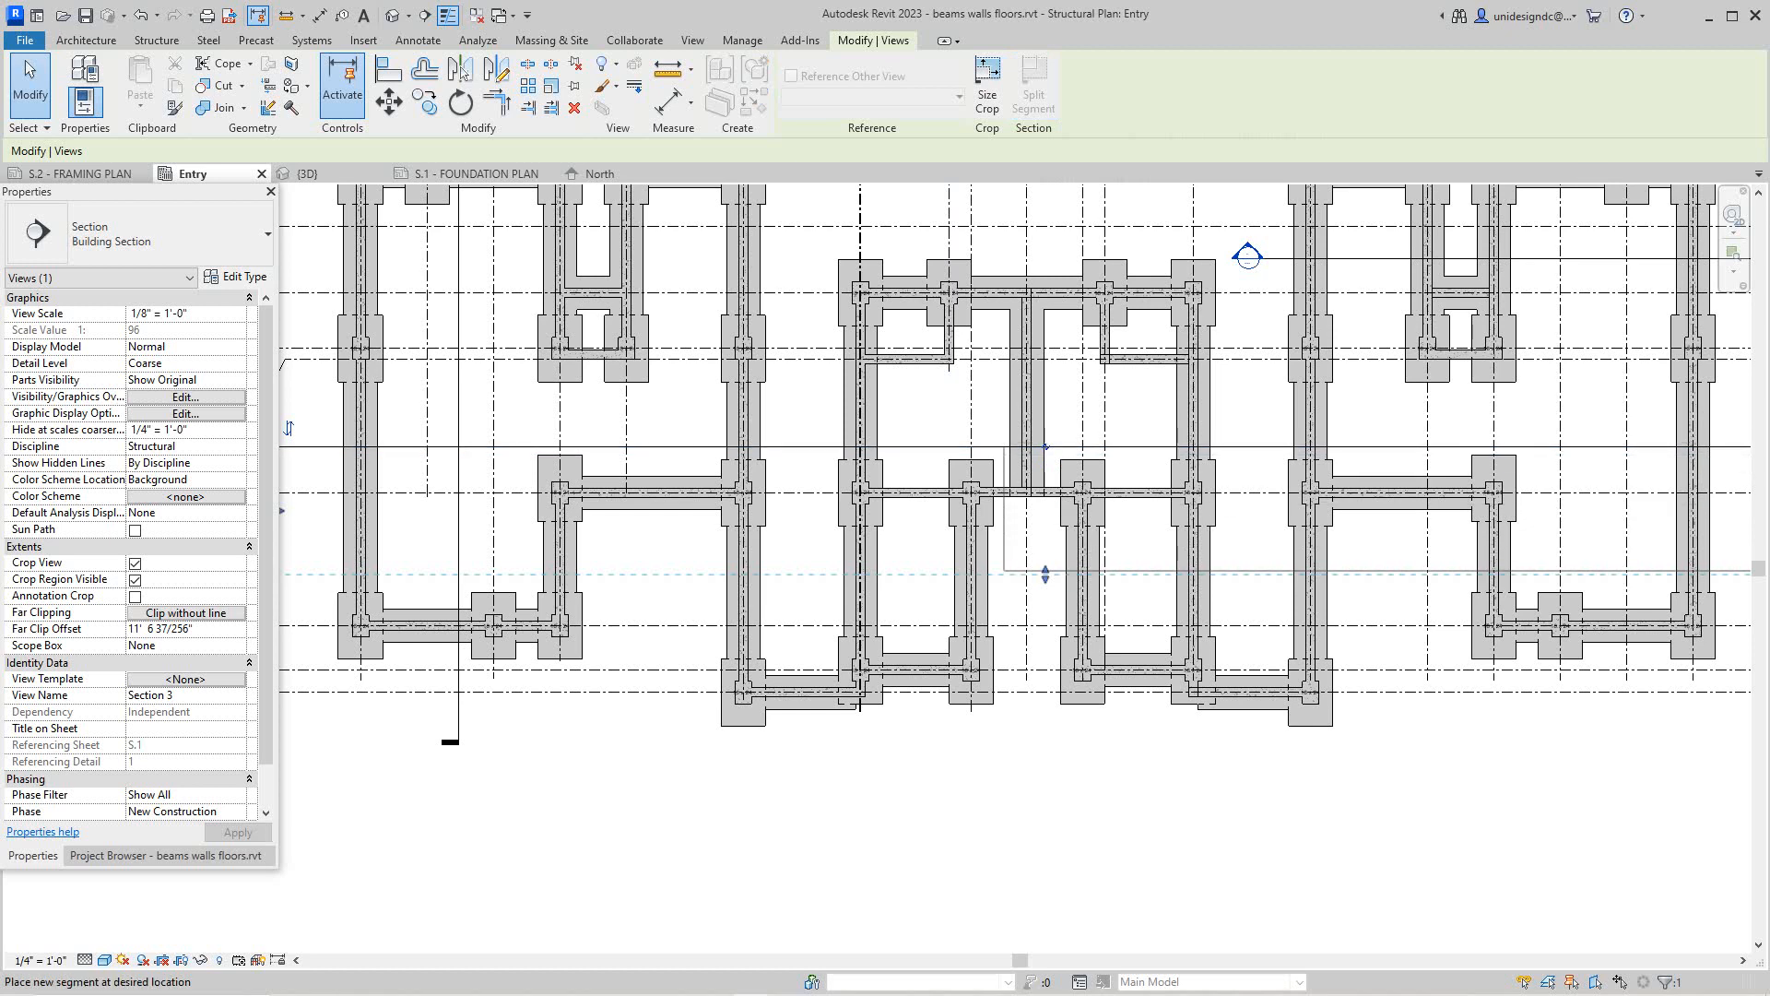
scroll(1152, 673, "down", 5)
scroll(1111, 664, "up", 4)
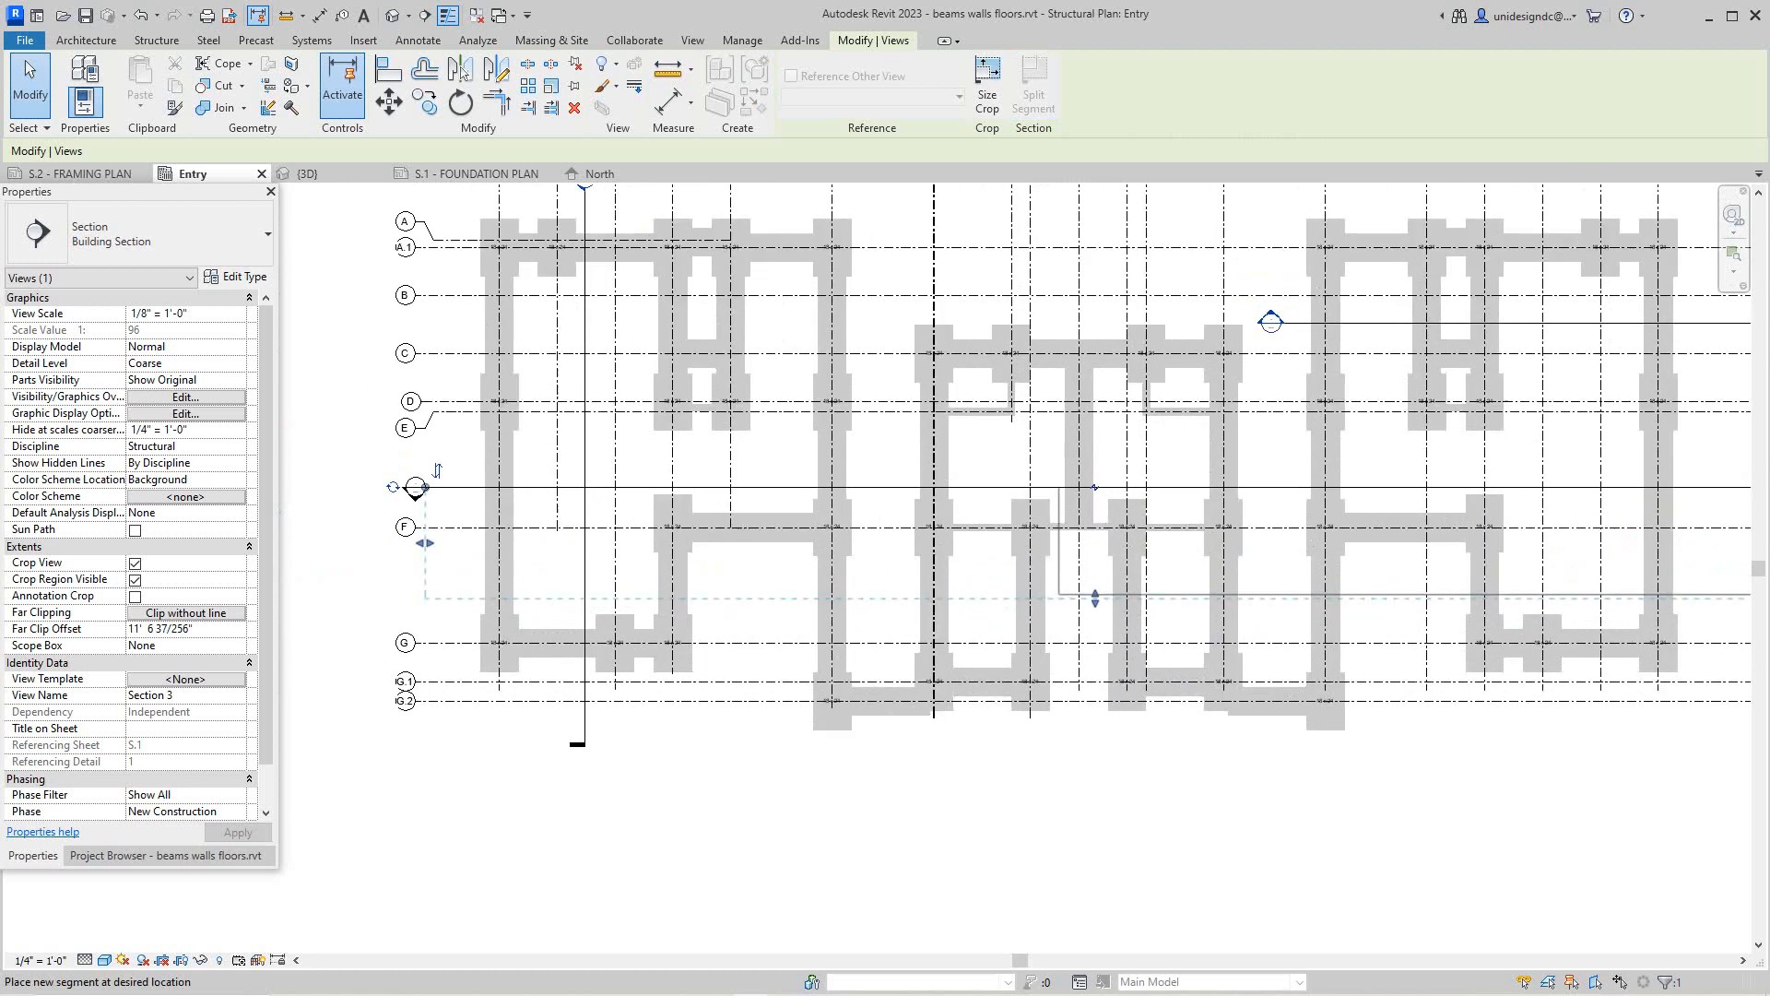
scroll(1096, 487, "up", 2)
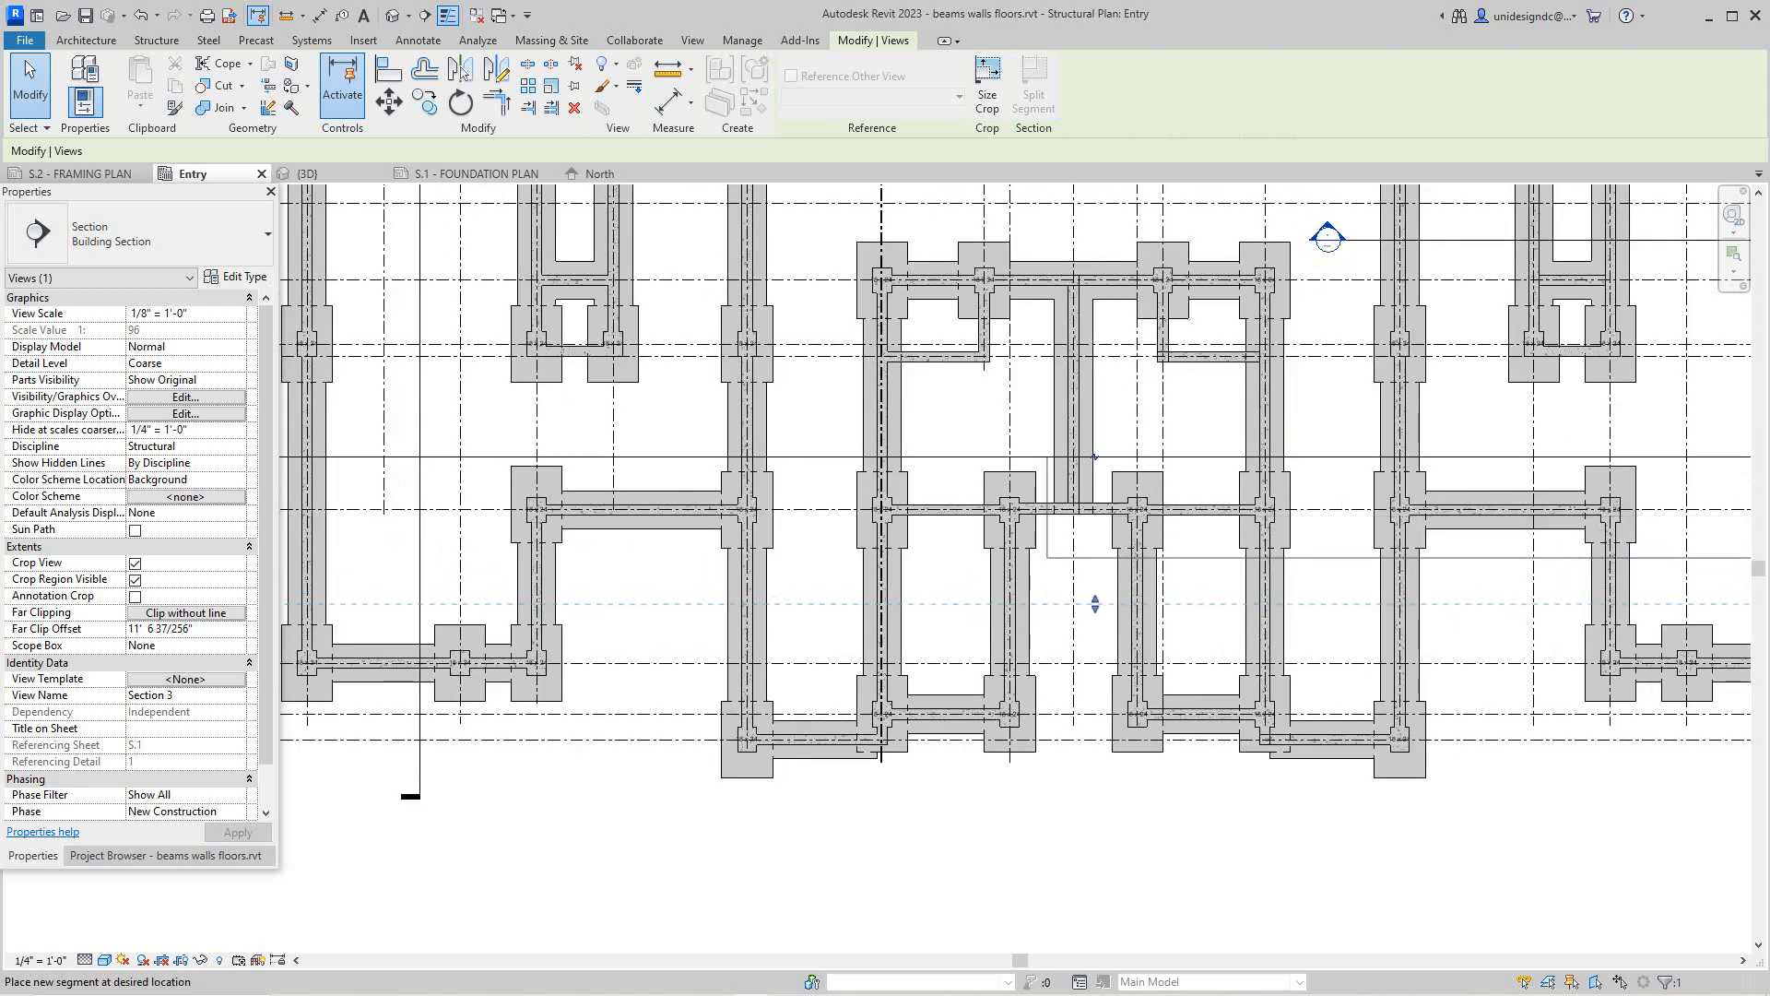
left_click(1102, 589)
scroll(1104, 610, "up", 1)
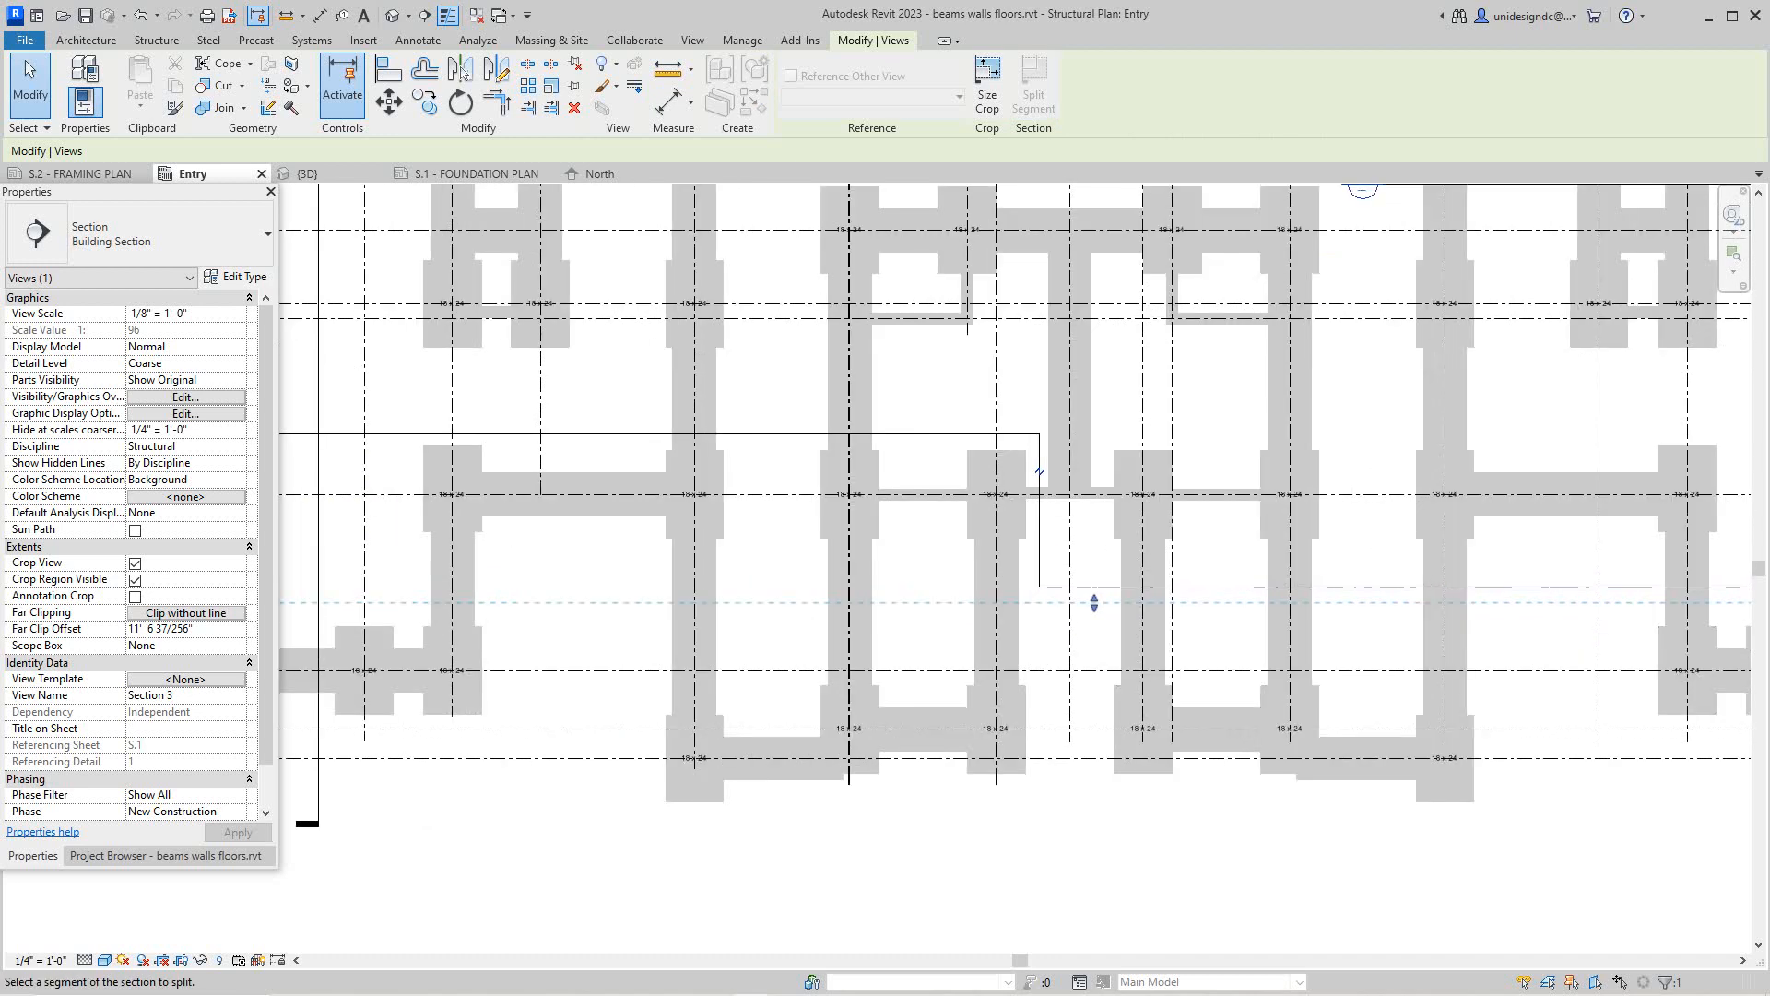
scroll(1099, 610, "up", 2)
right_click(1100, 612)
left_click(1123, 624)
scroll(1074, 611, "up", 3)
right_click(1095, 607)
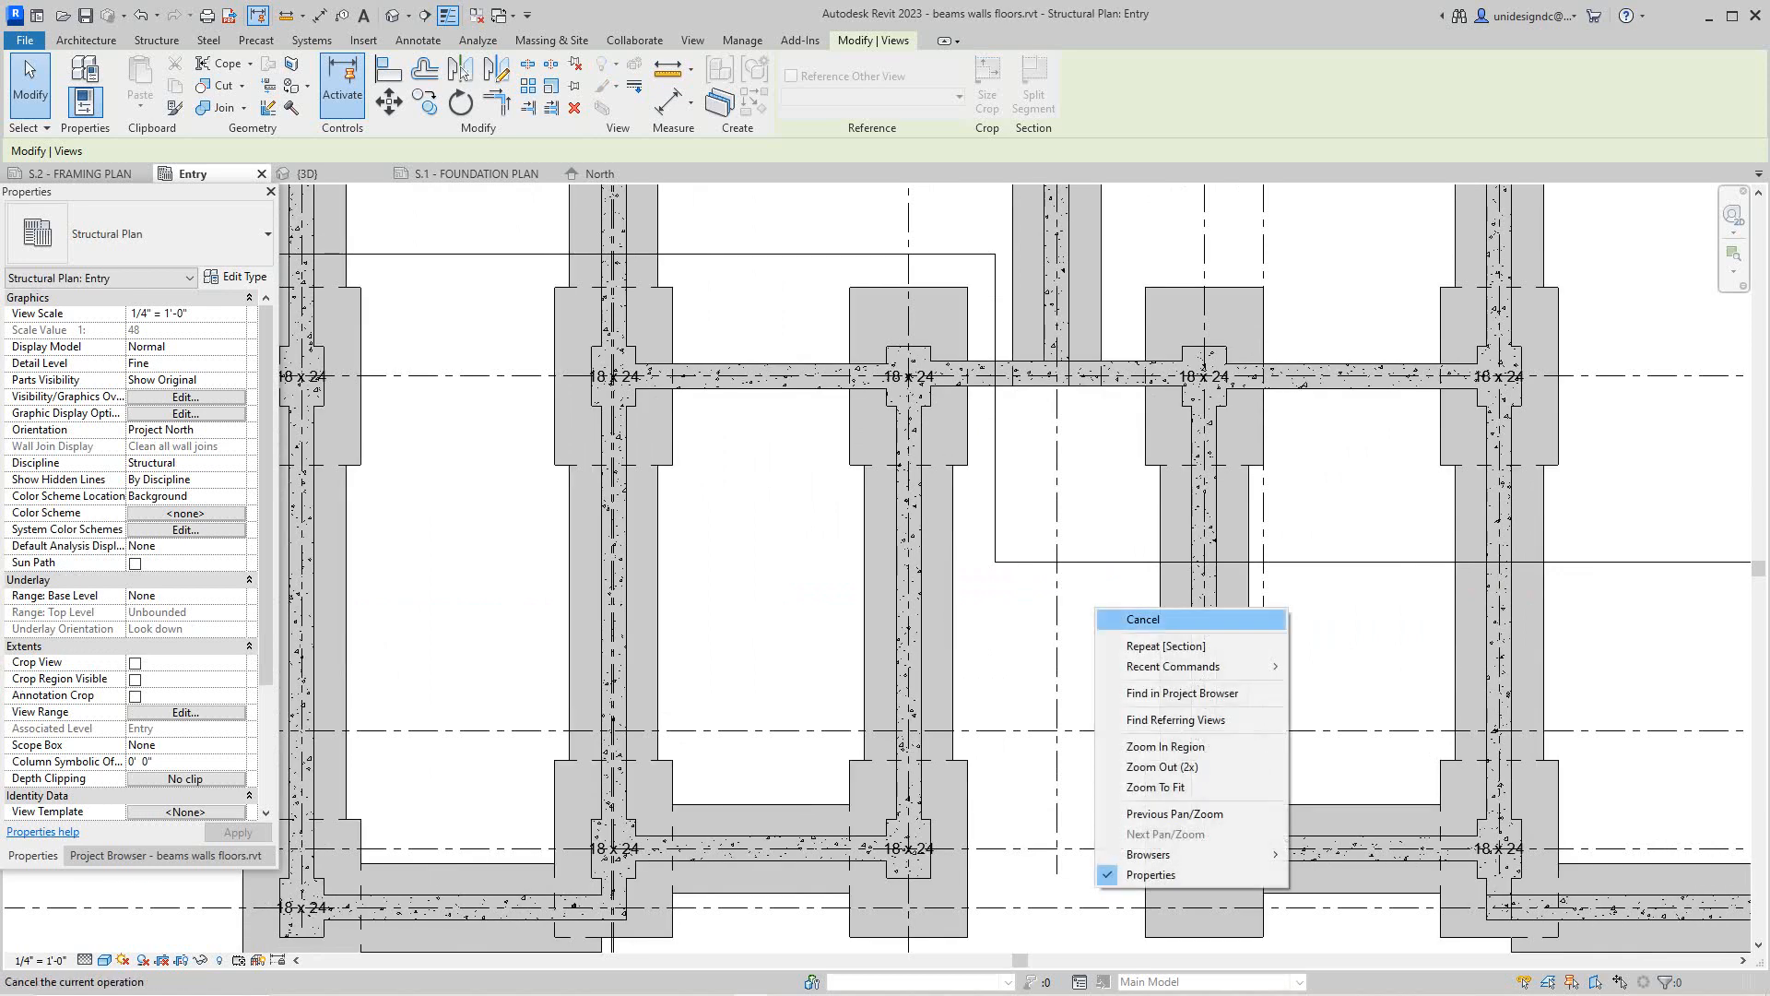
left_click(1122, 620)
Extend the jogged section's view depth to about 24 feet, ending just beyond grid G.2
scroll(1090, 587, "down", 5)
left_click(1092, 574)
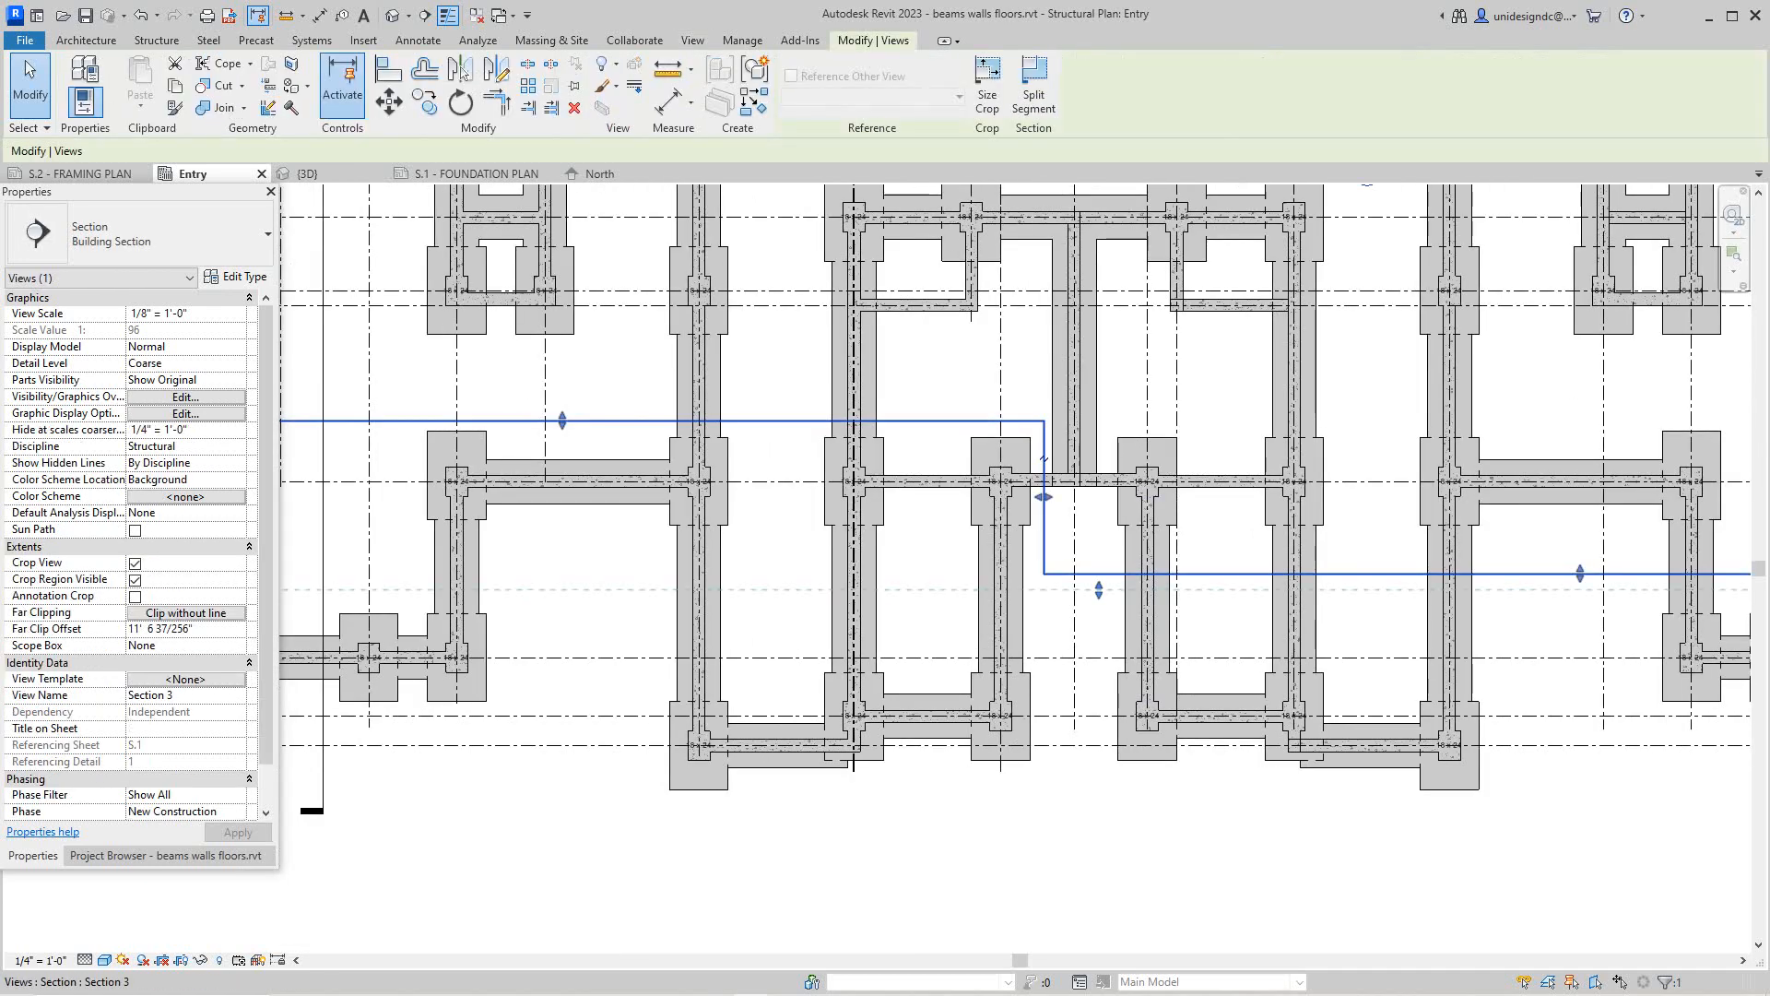
scroll(1484, 590, "down", 8)
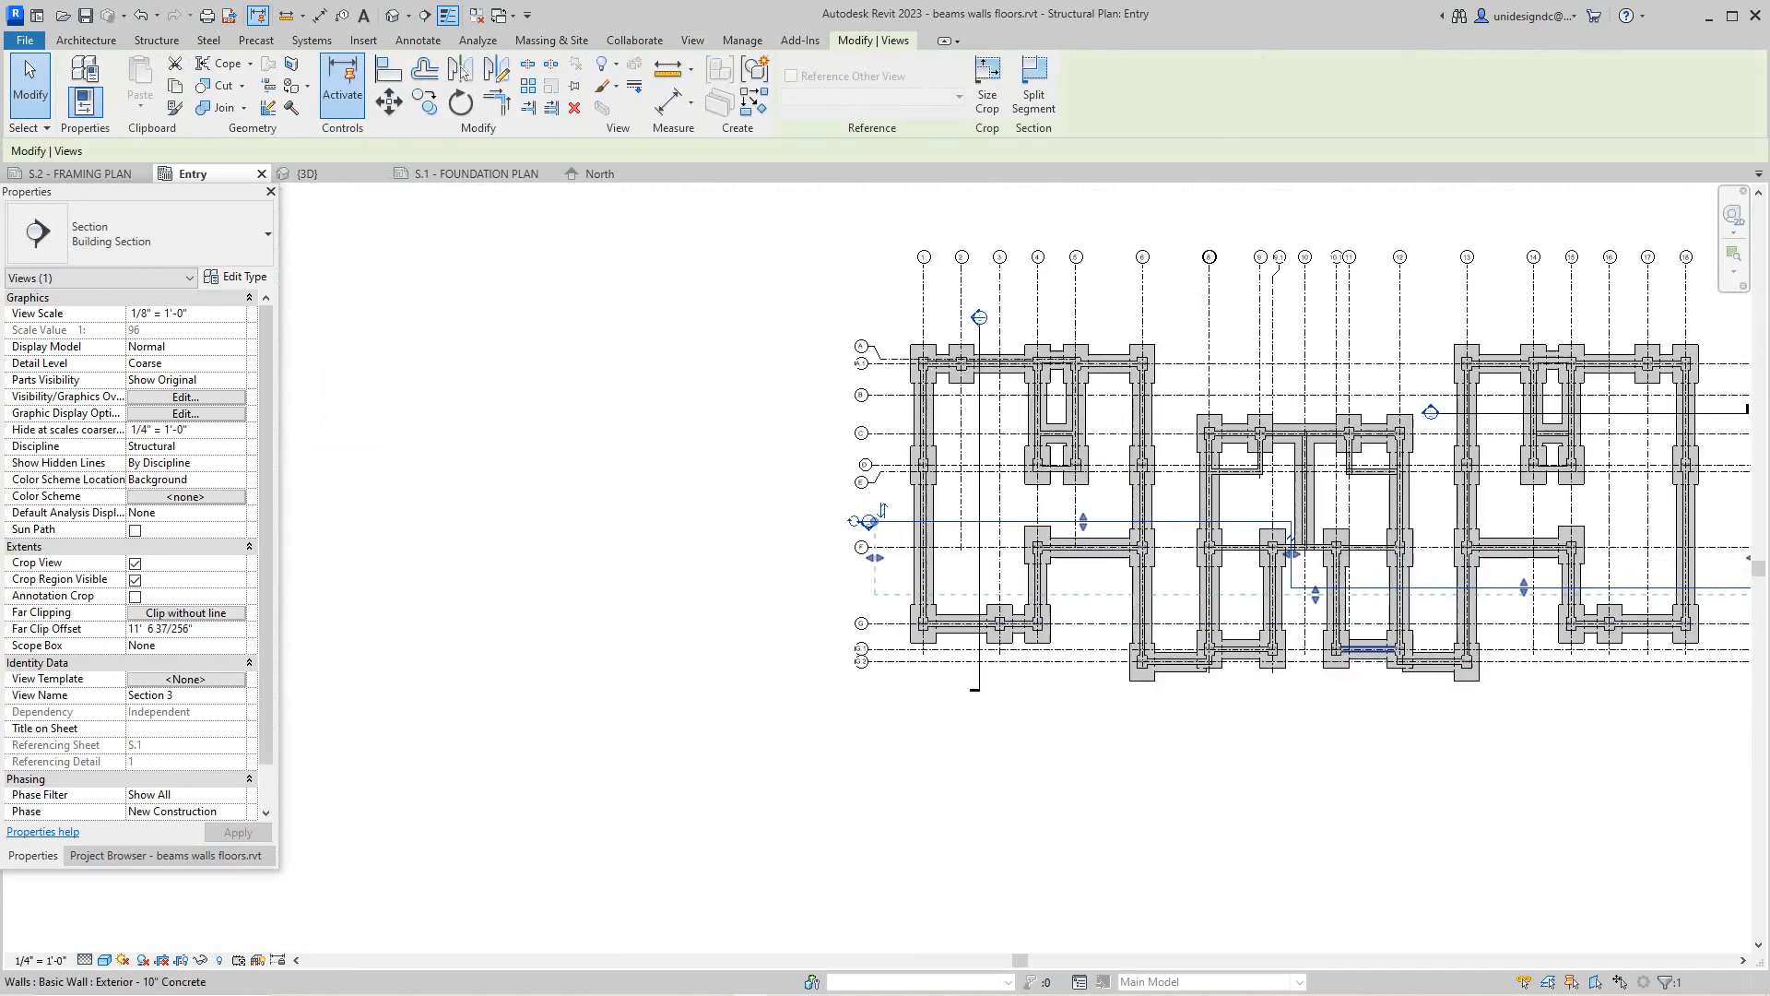
left_click(1093, 652)
scroll(1093, 648, "up", 4)
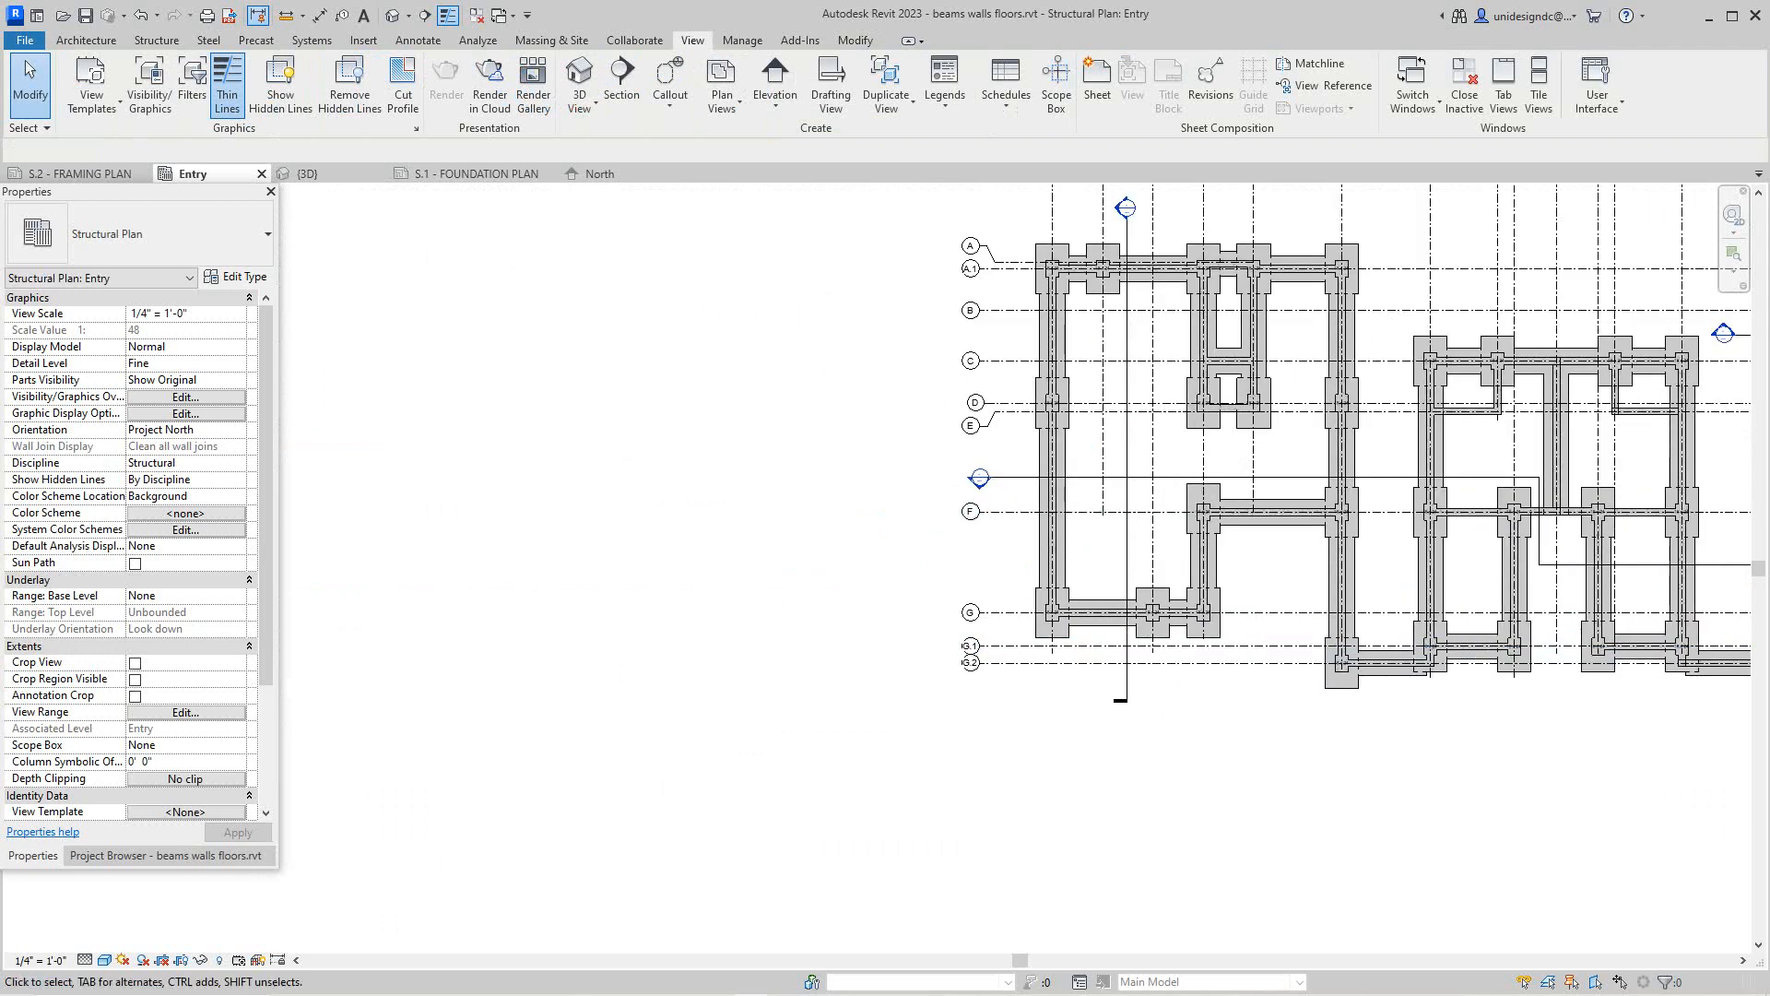
left_click(980, 477)
scroll(967, 537, "down", 5)
scroll(1328, 561, "up", 4)
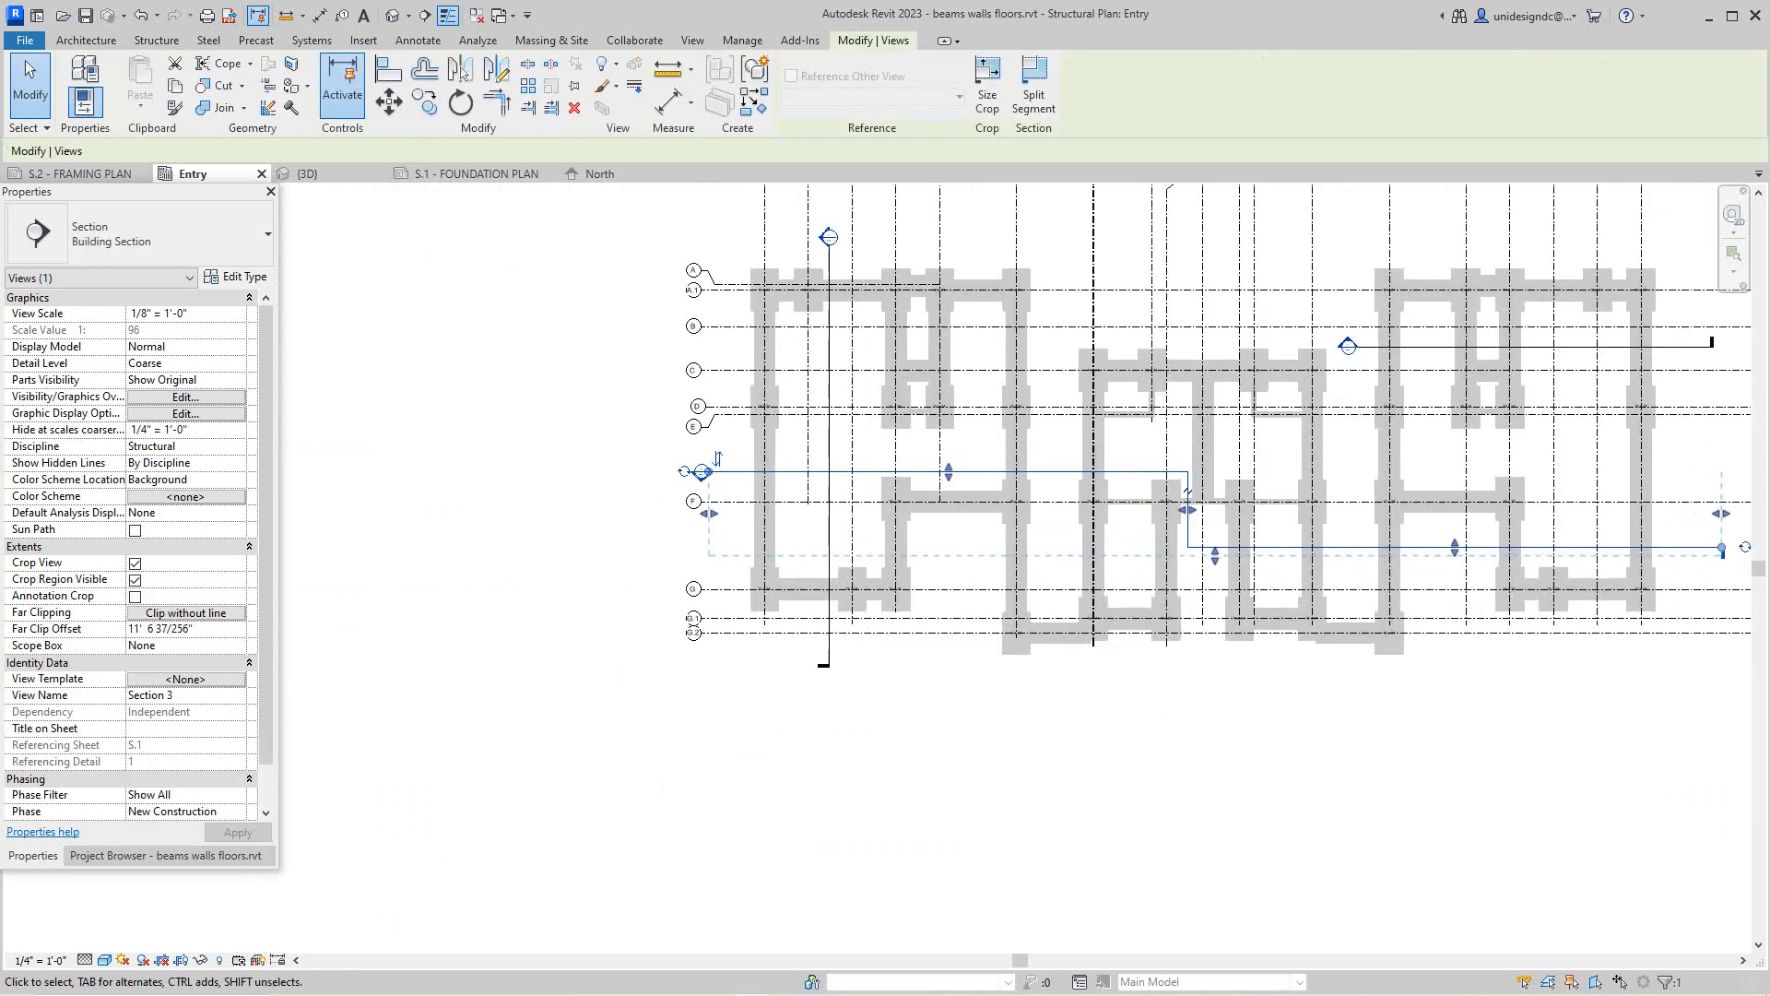
left_click_drag(1215, 555, 1215, 573)
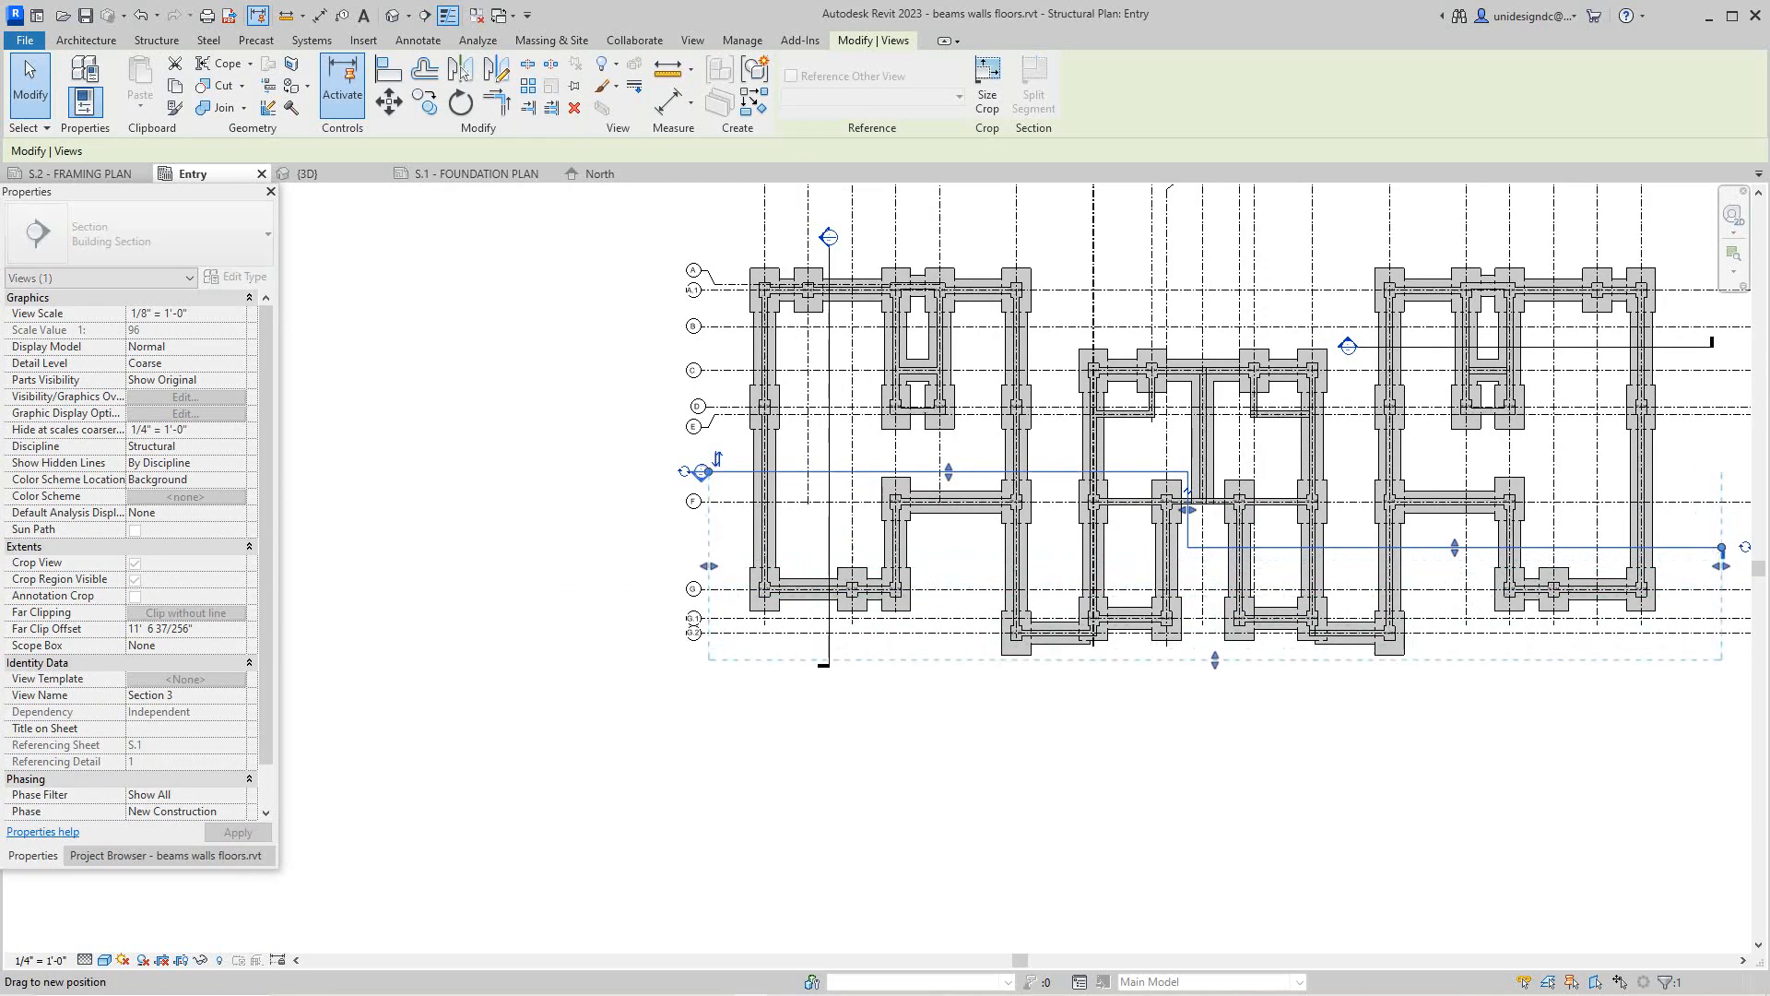
left_click_drag(1215, 659, 1216, 648)
key("Escape")
Open the jogged section's view from the plan and examine the framing and footings from grid 18 to grid 1
scroll(1254, 655, "down", 4)
scroll(1060, 568, "up", 3)
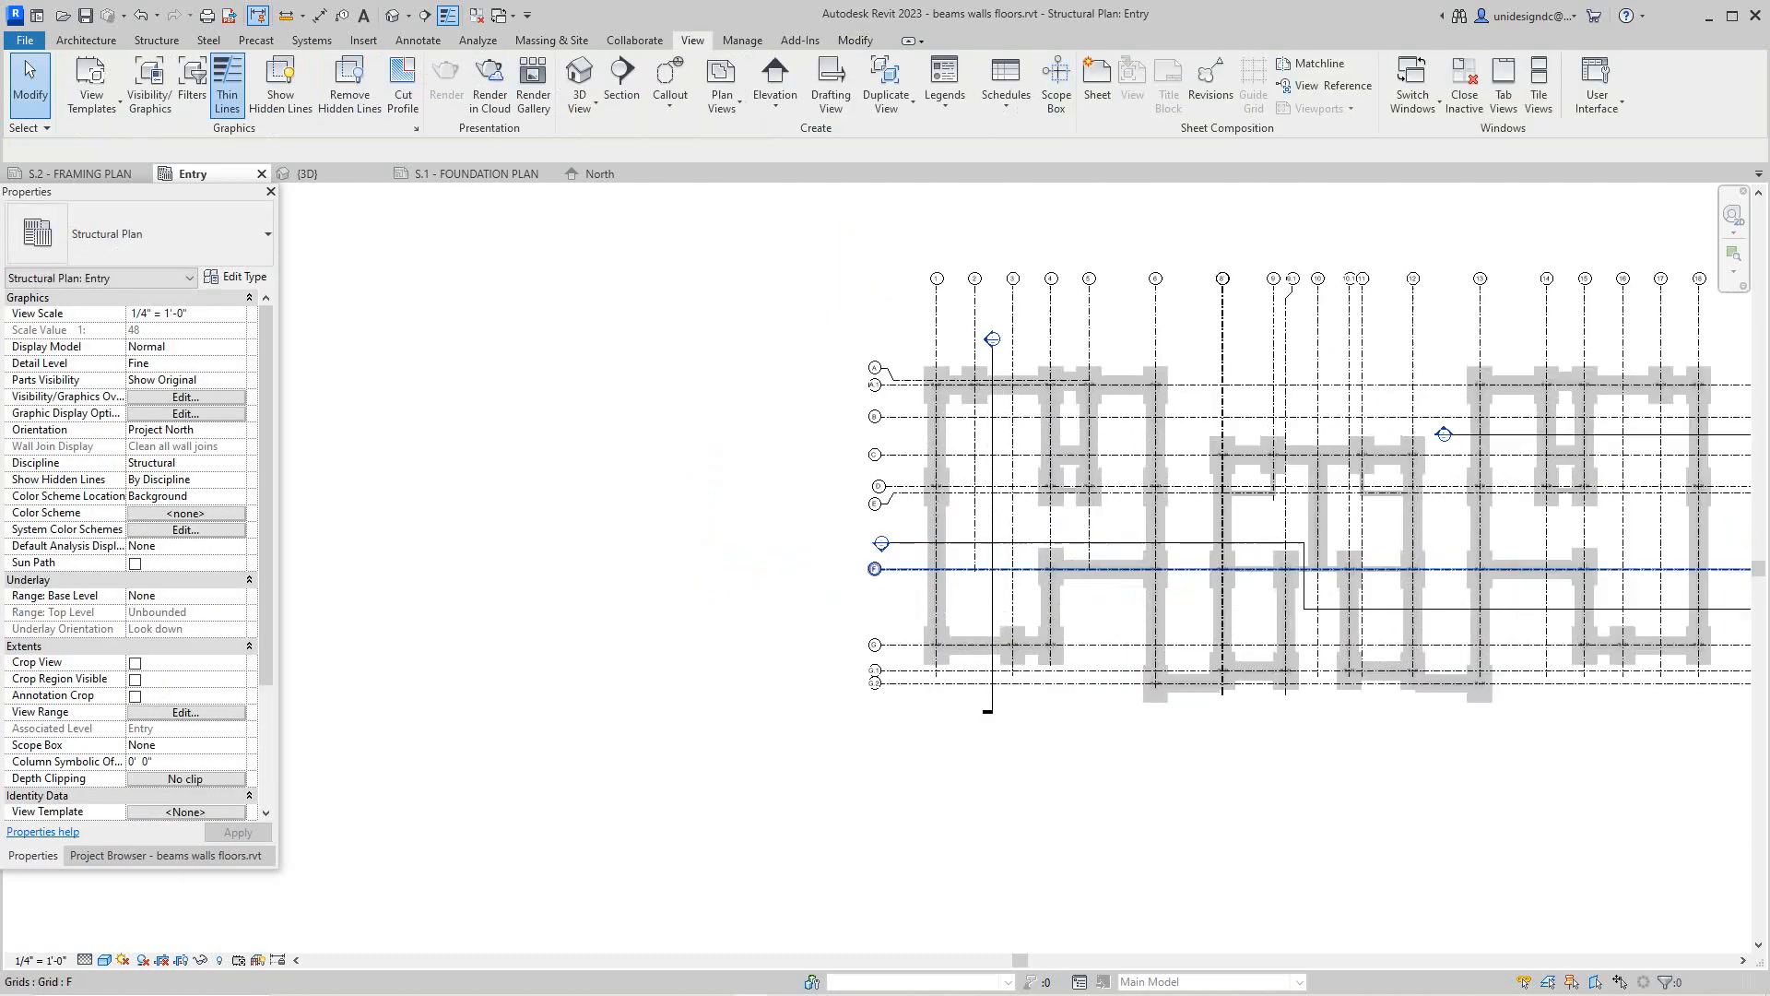
scroll(830, 511, "up", 4)
double_click(811, 507)
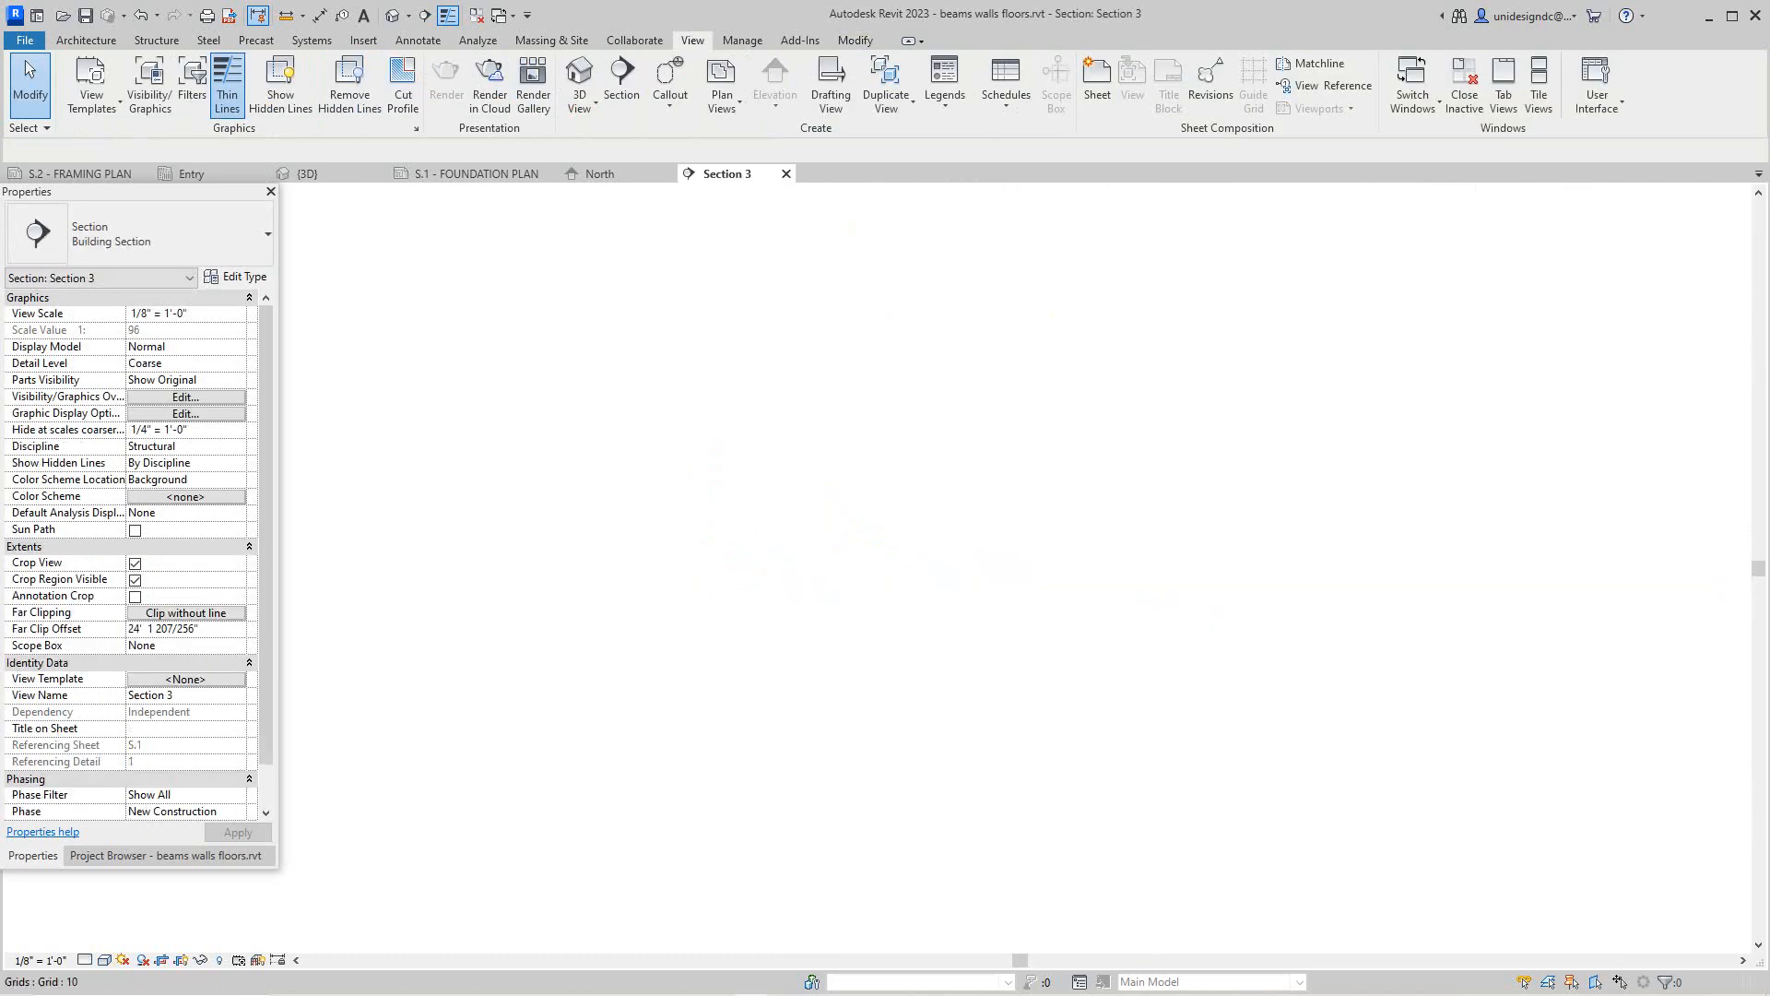
scroll(977, 567, "down", 3)
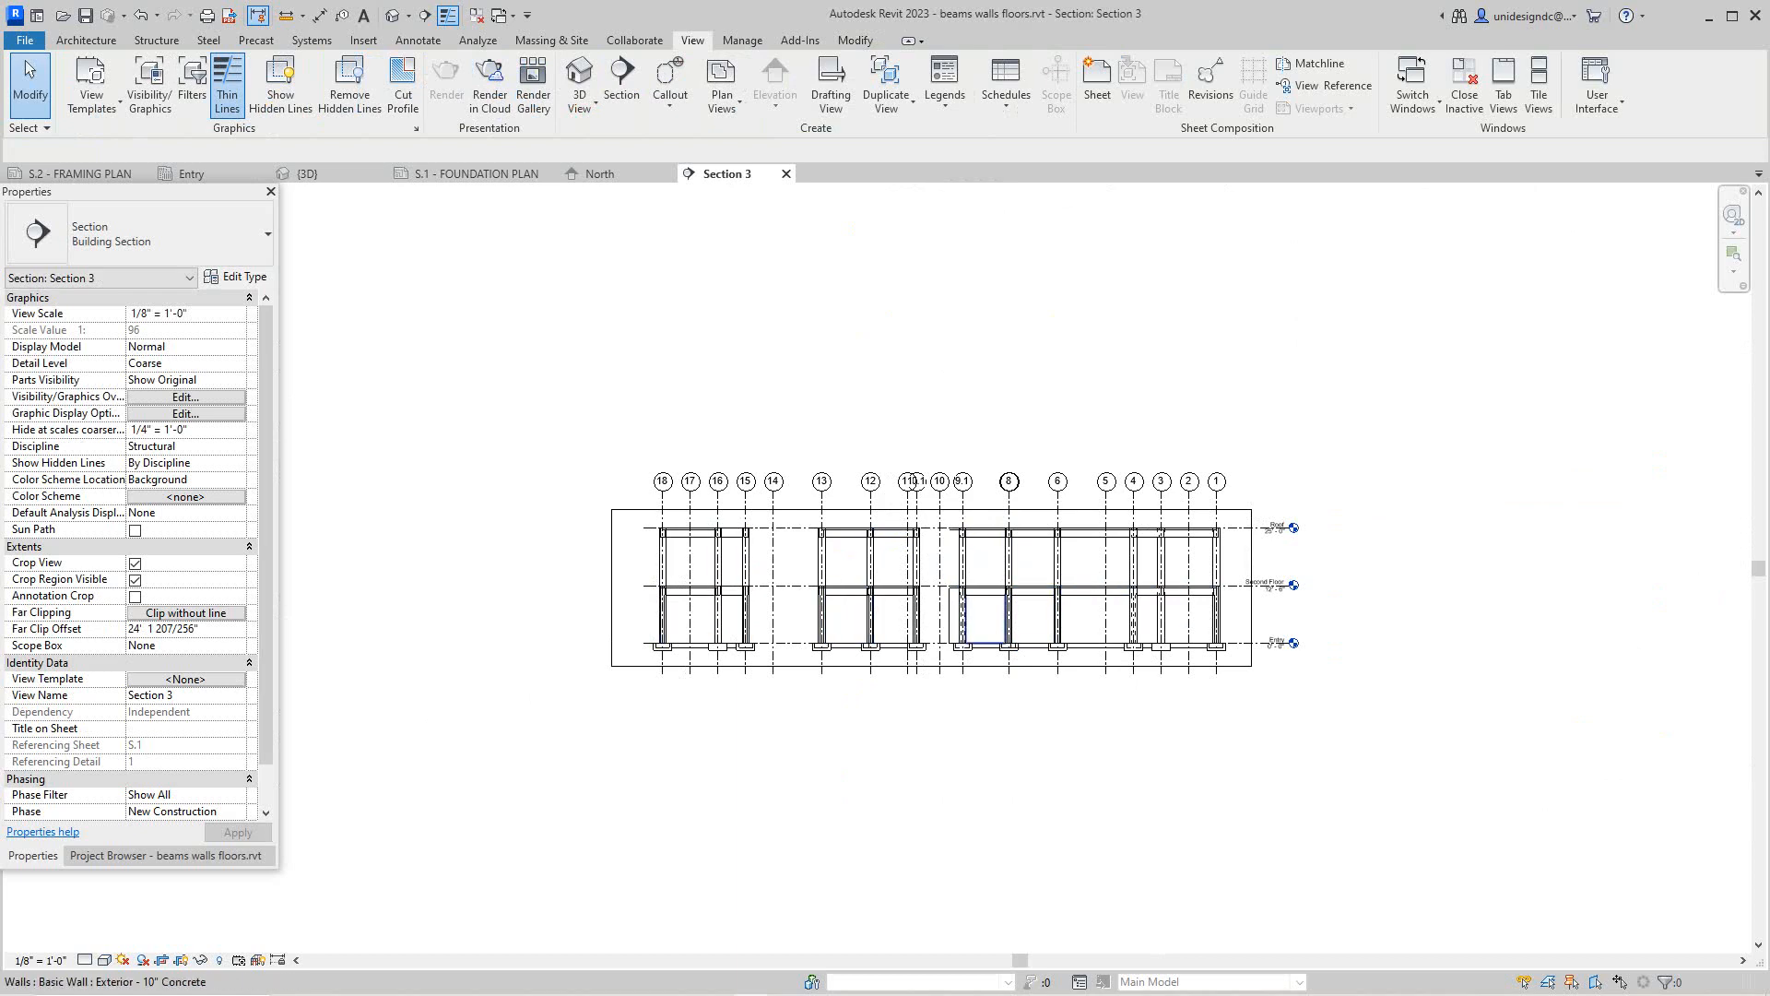
scroll(824, 612, "up", 3)
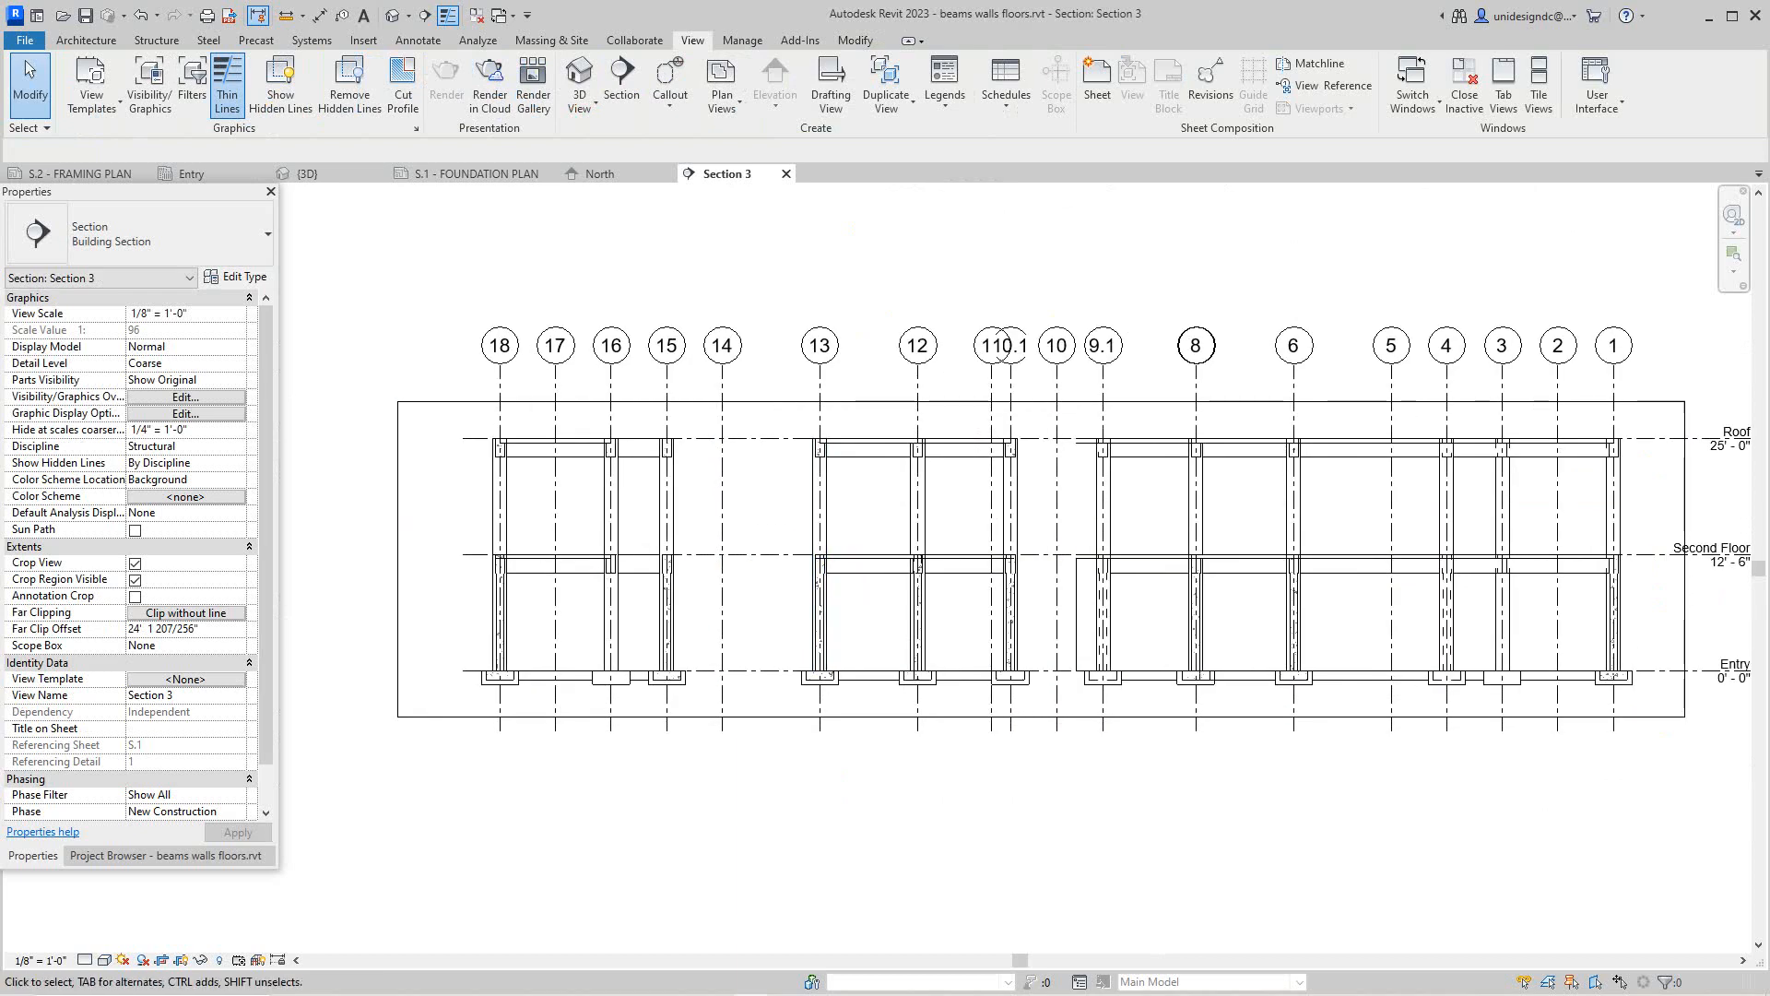
scroll(586, 313, "down", 2)
scroll(965, 295, "up", 2)
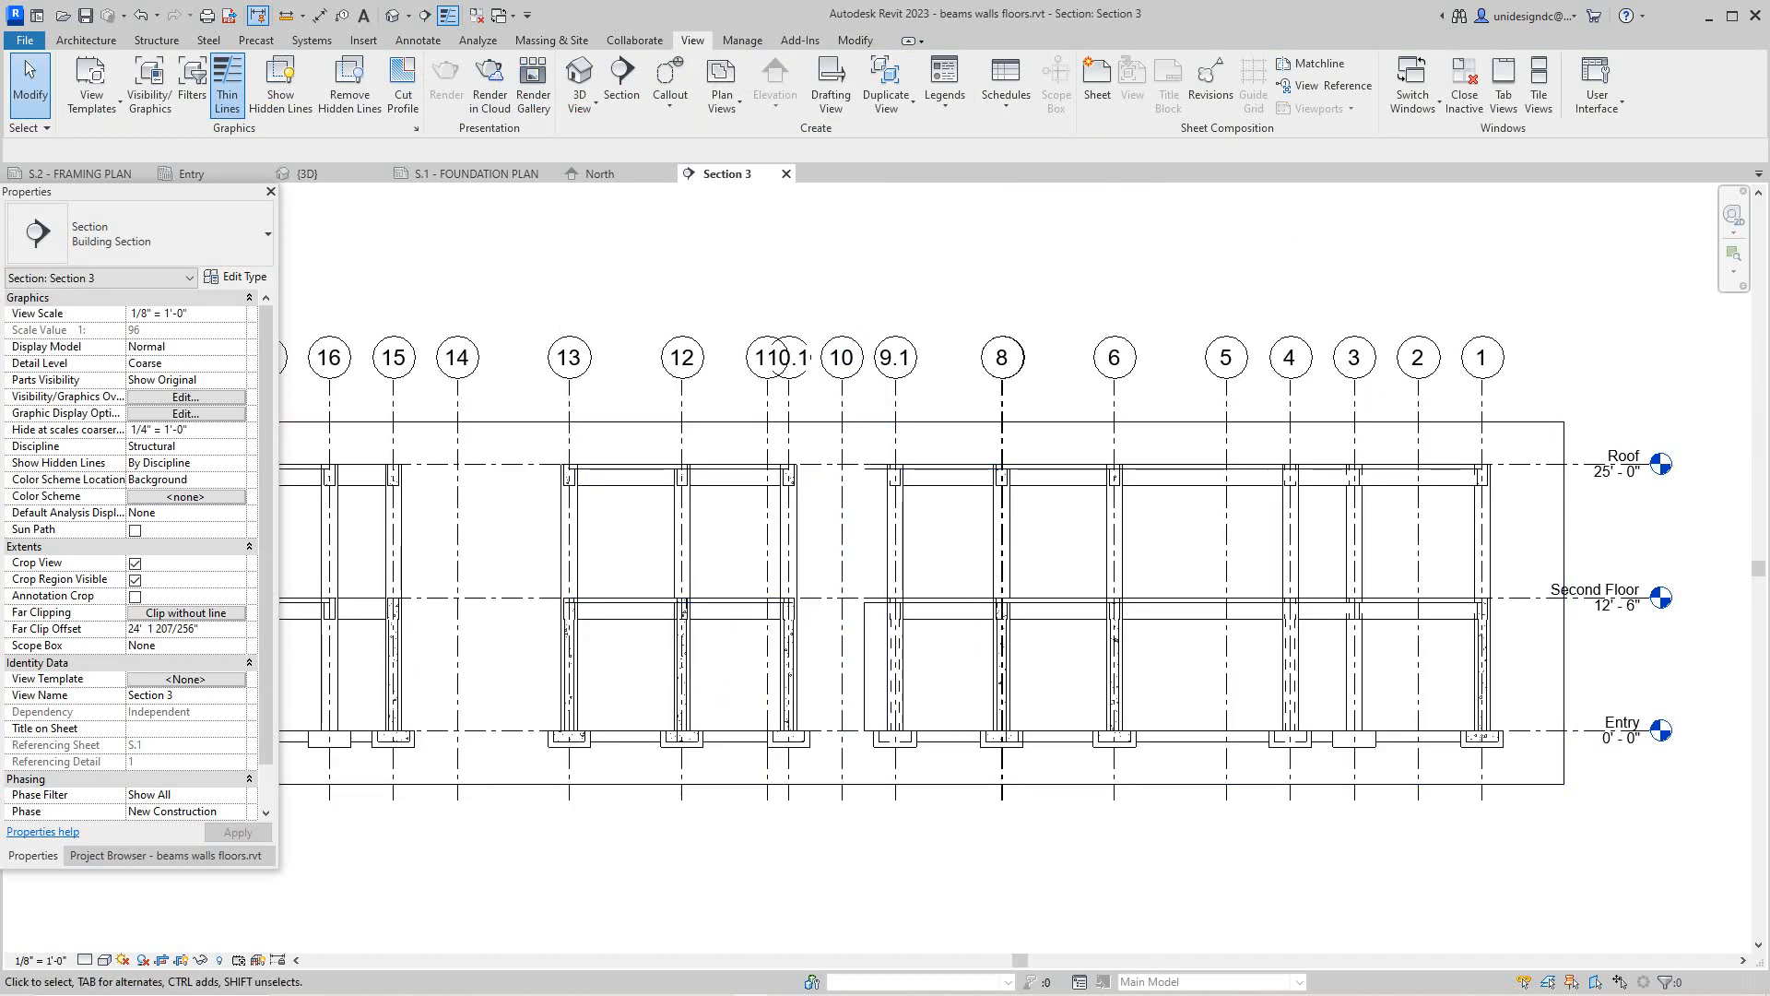
scroll(850, 646, "down", 2)
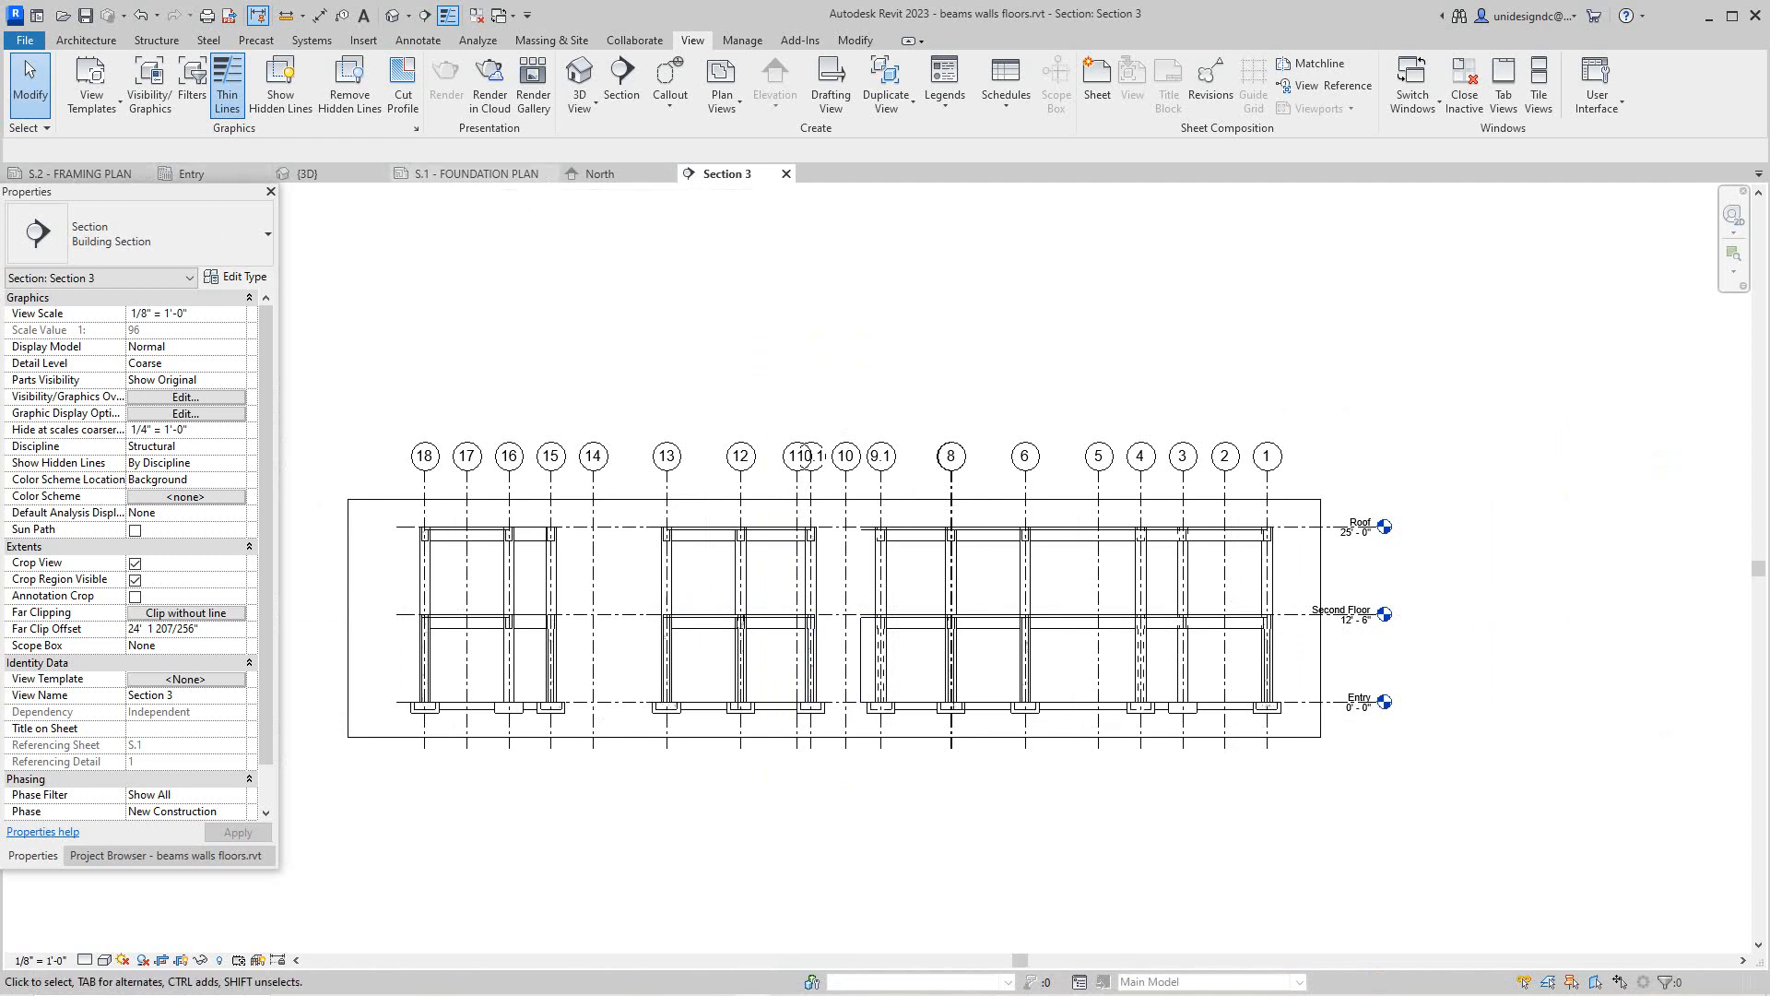
Switch to the 3D view and fit the whole building in it
left_click(332, 173)
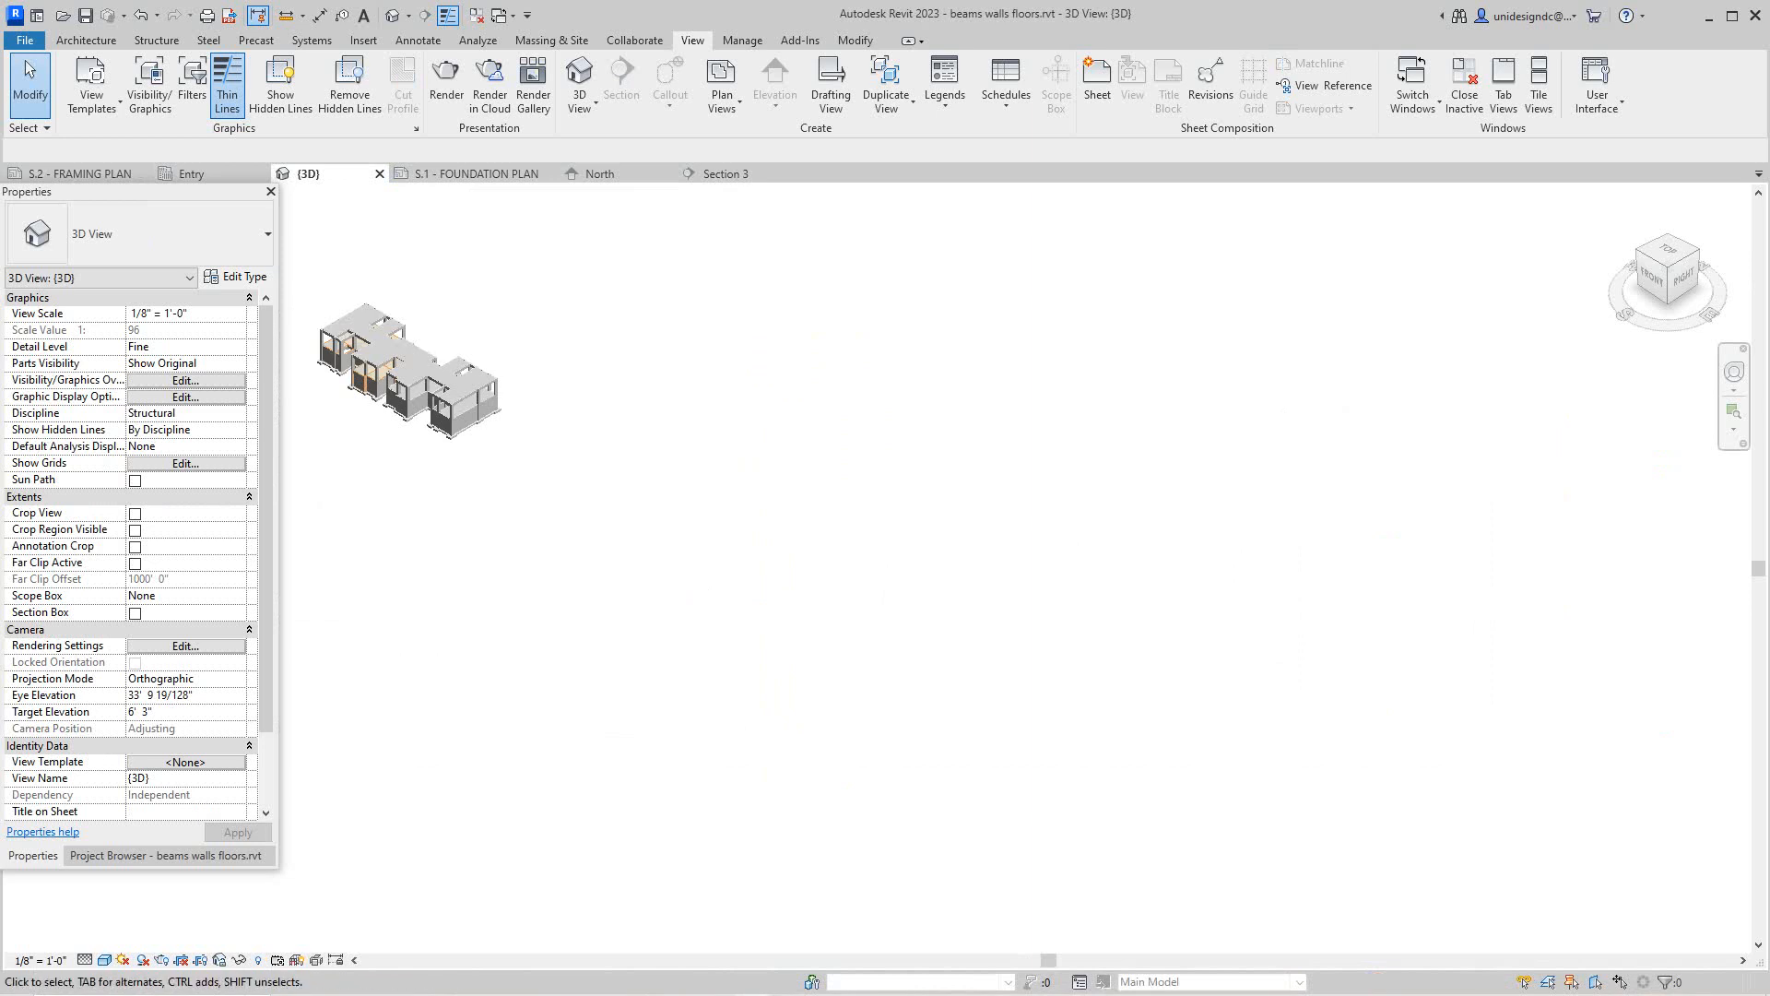
key("z")
key("e")
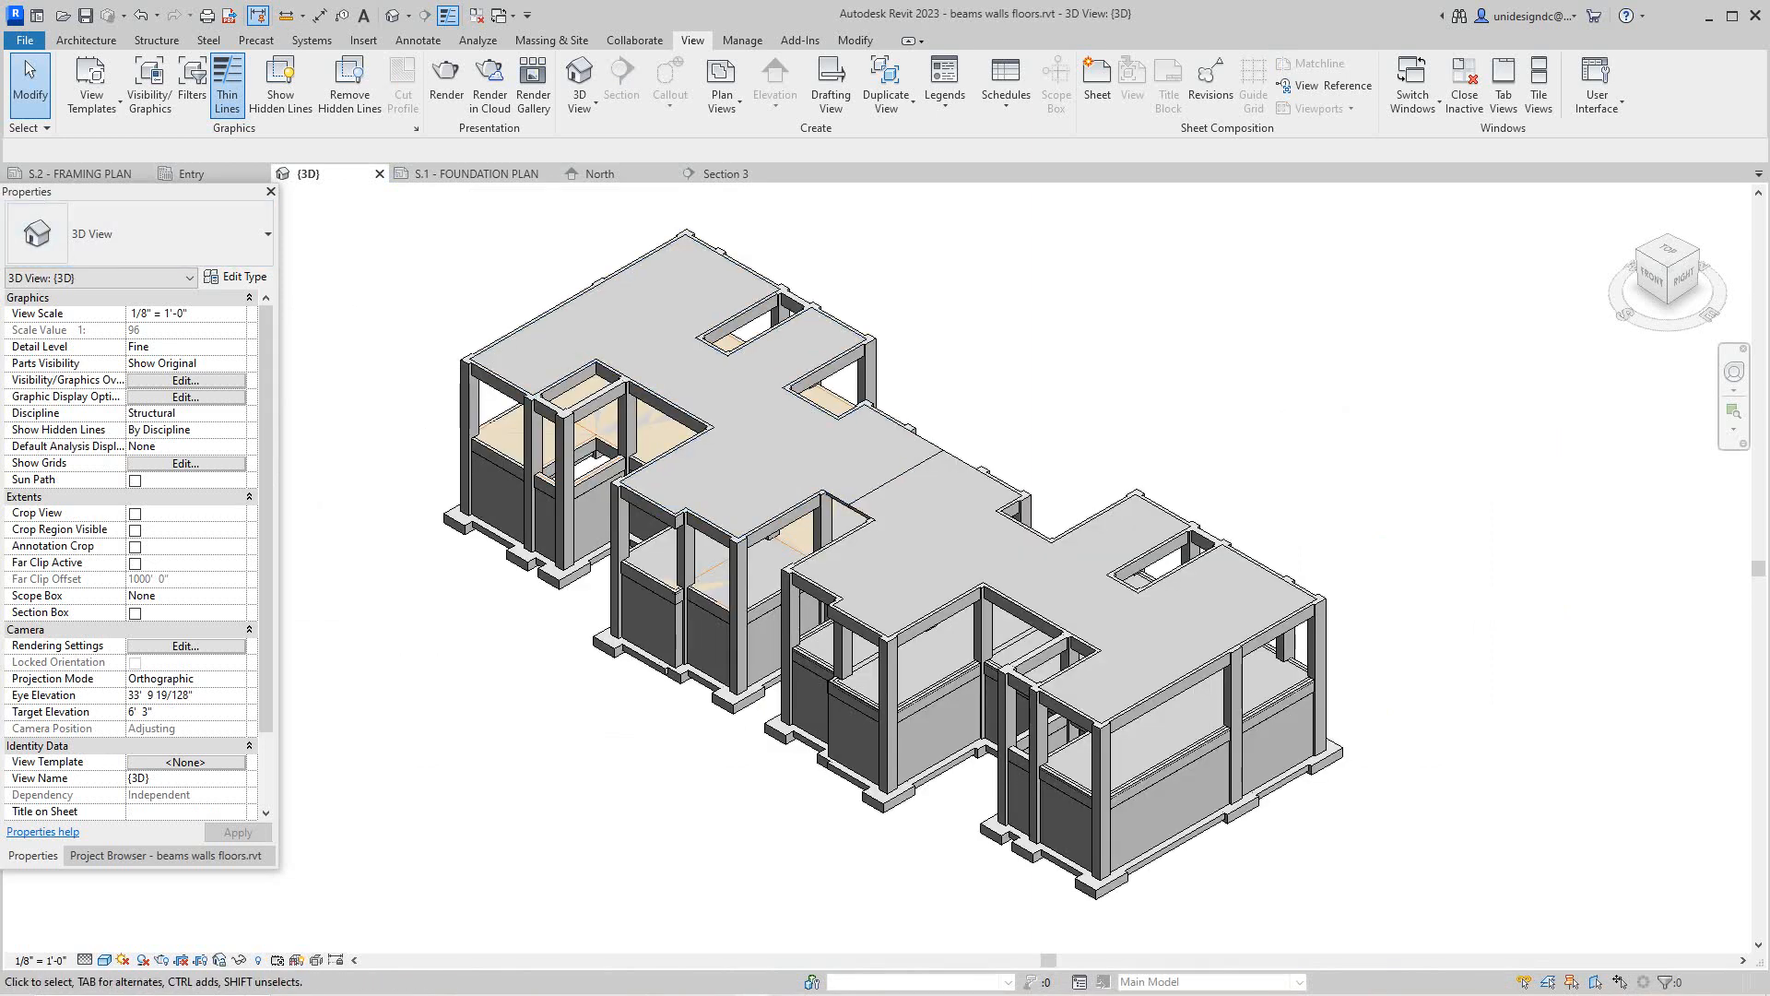
Open the S.2 FRAMING PLAN sheet and examine how the section marks and lines appear on the framing plan
left_click(82, 173)
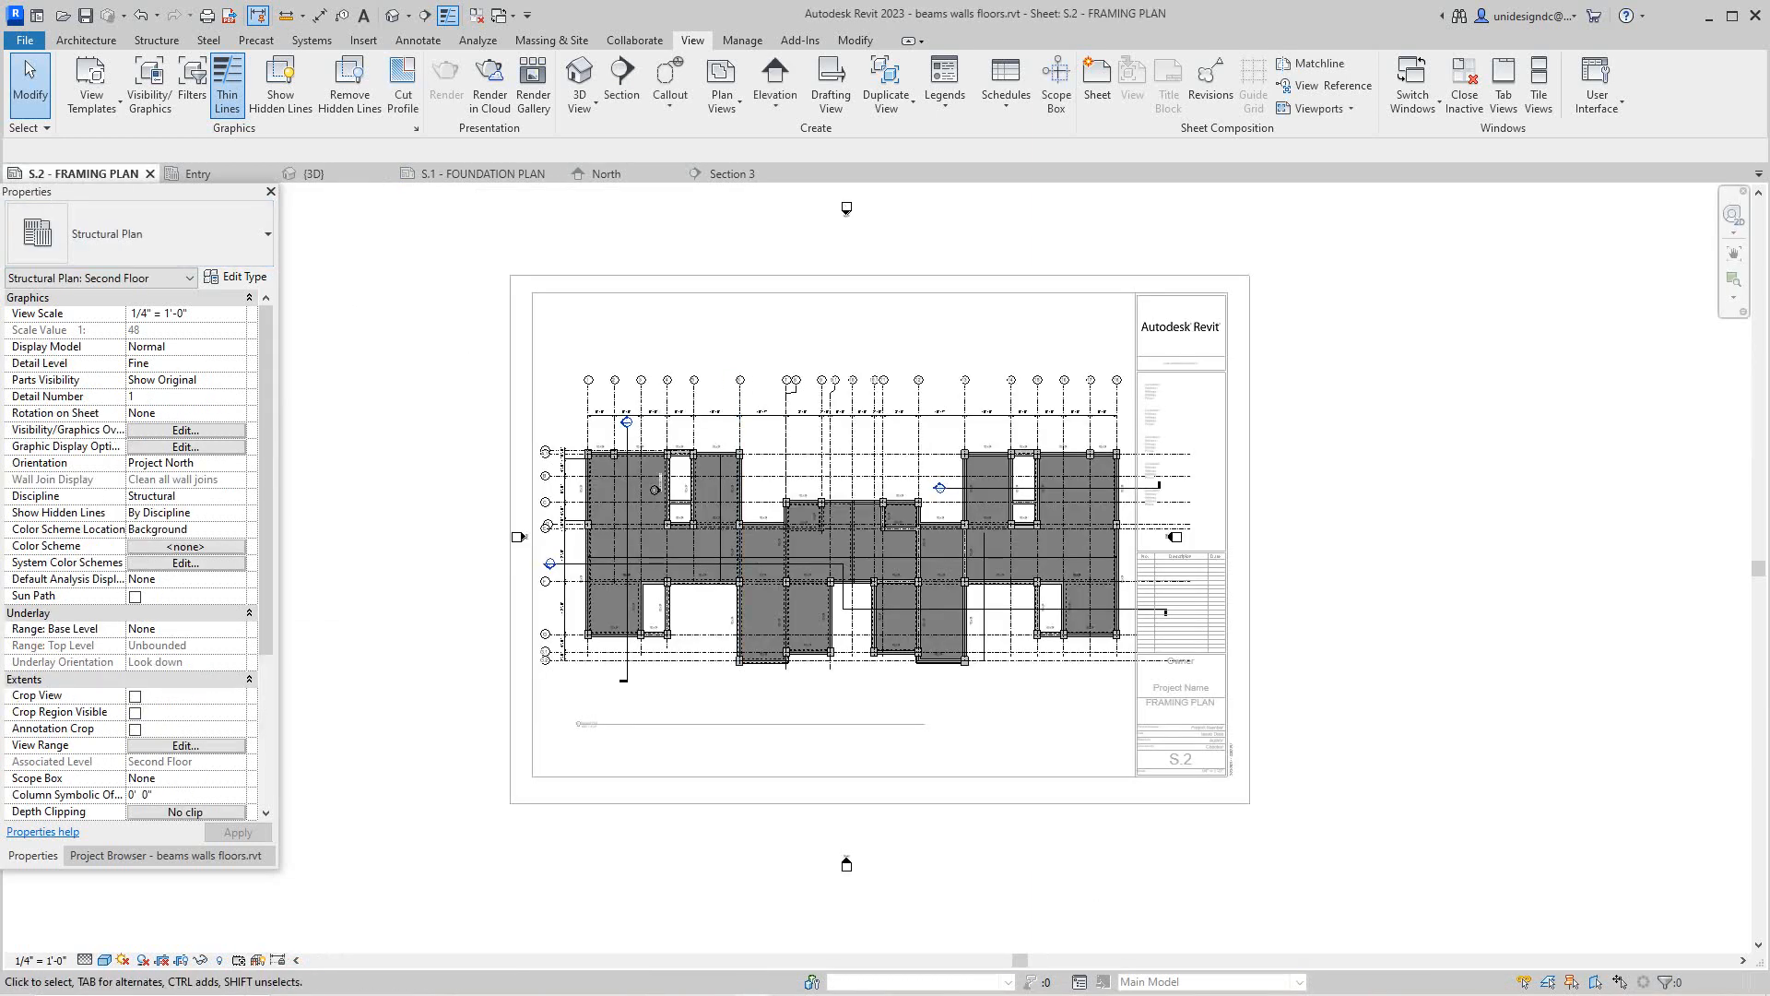
scroll(792, 541, "up", 2)
scroll(792, 542, "down", 2)
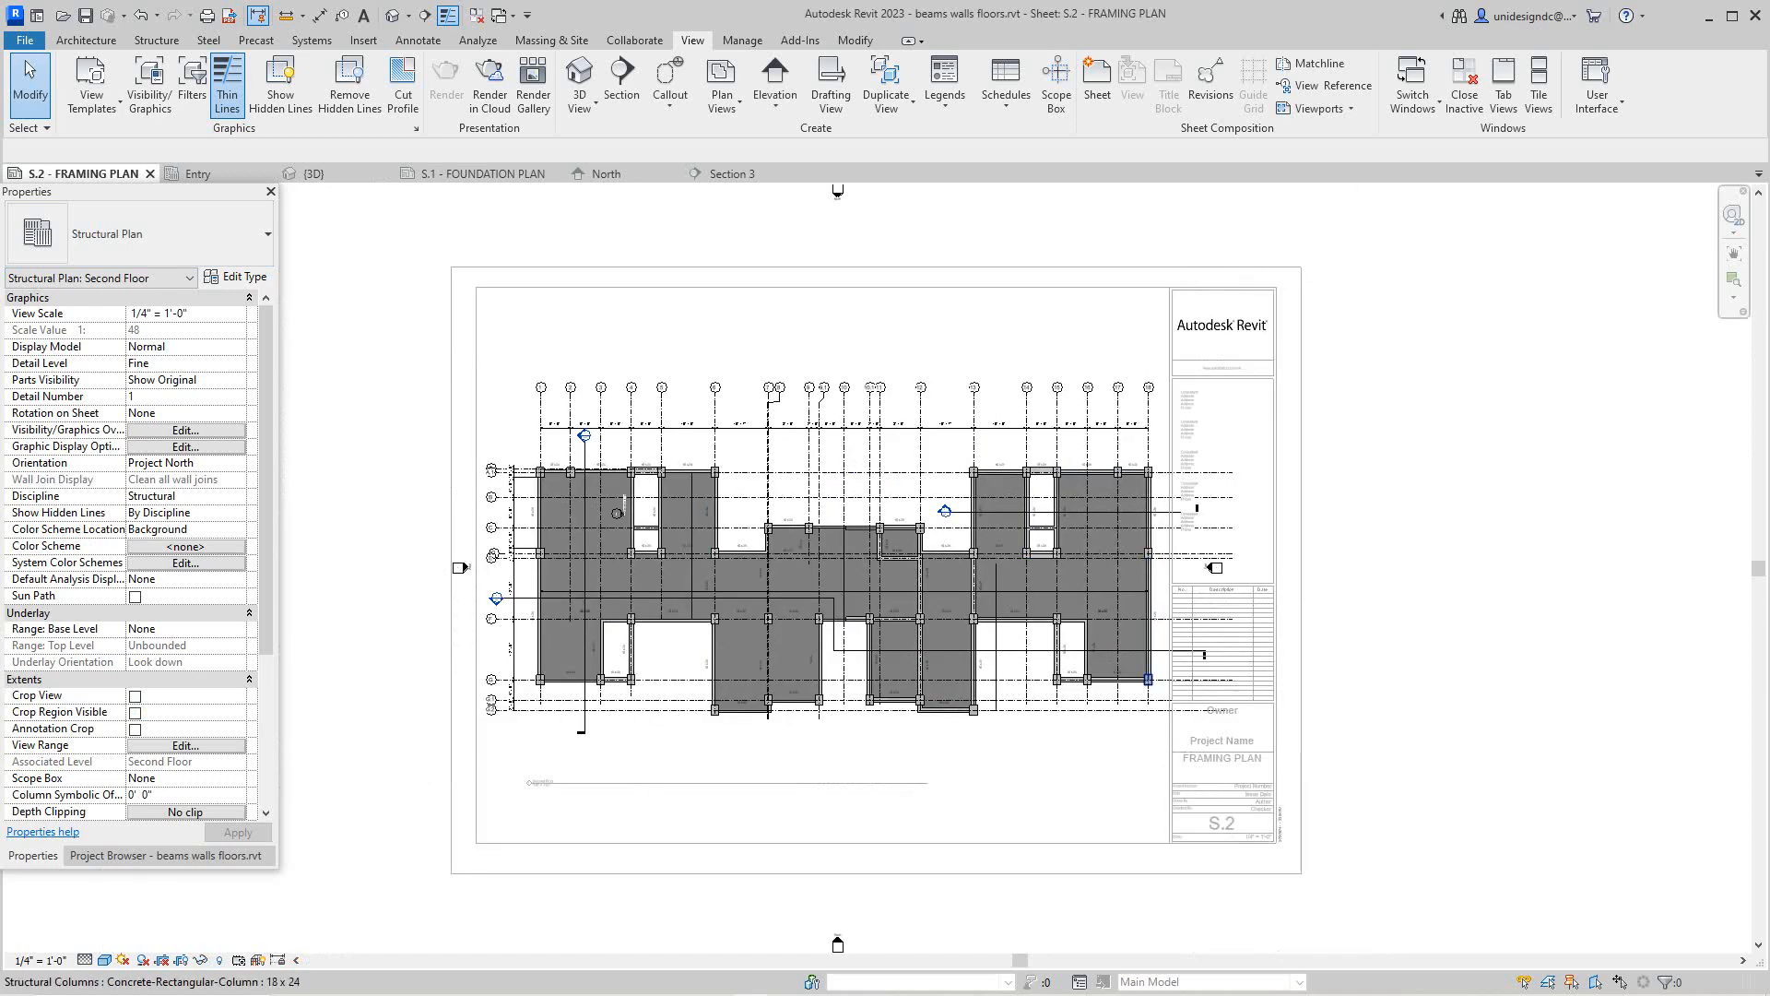
scroll(792, 541, "up", 2)
scroll(737, 642, "up", 2)
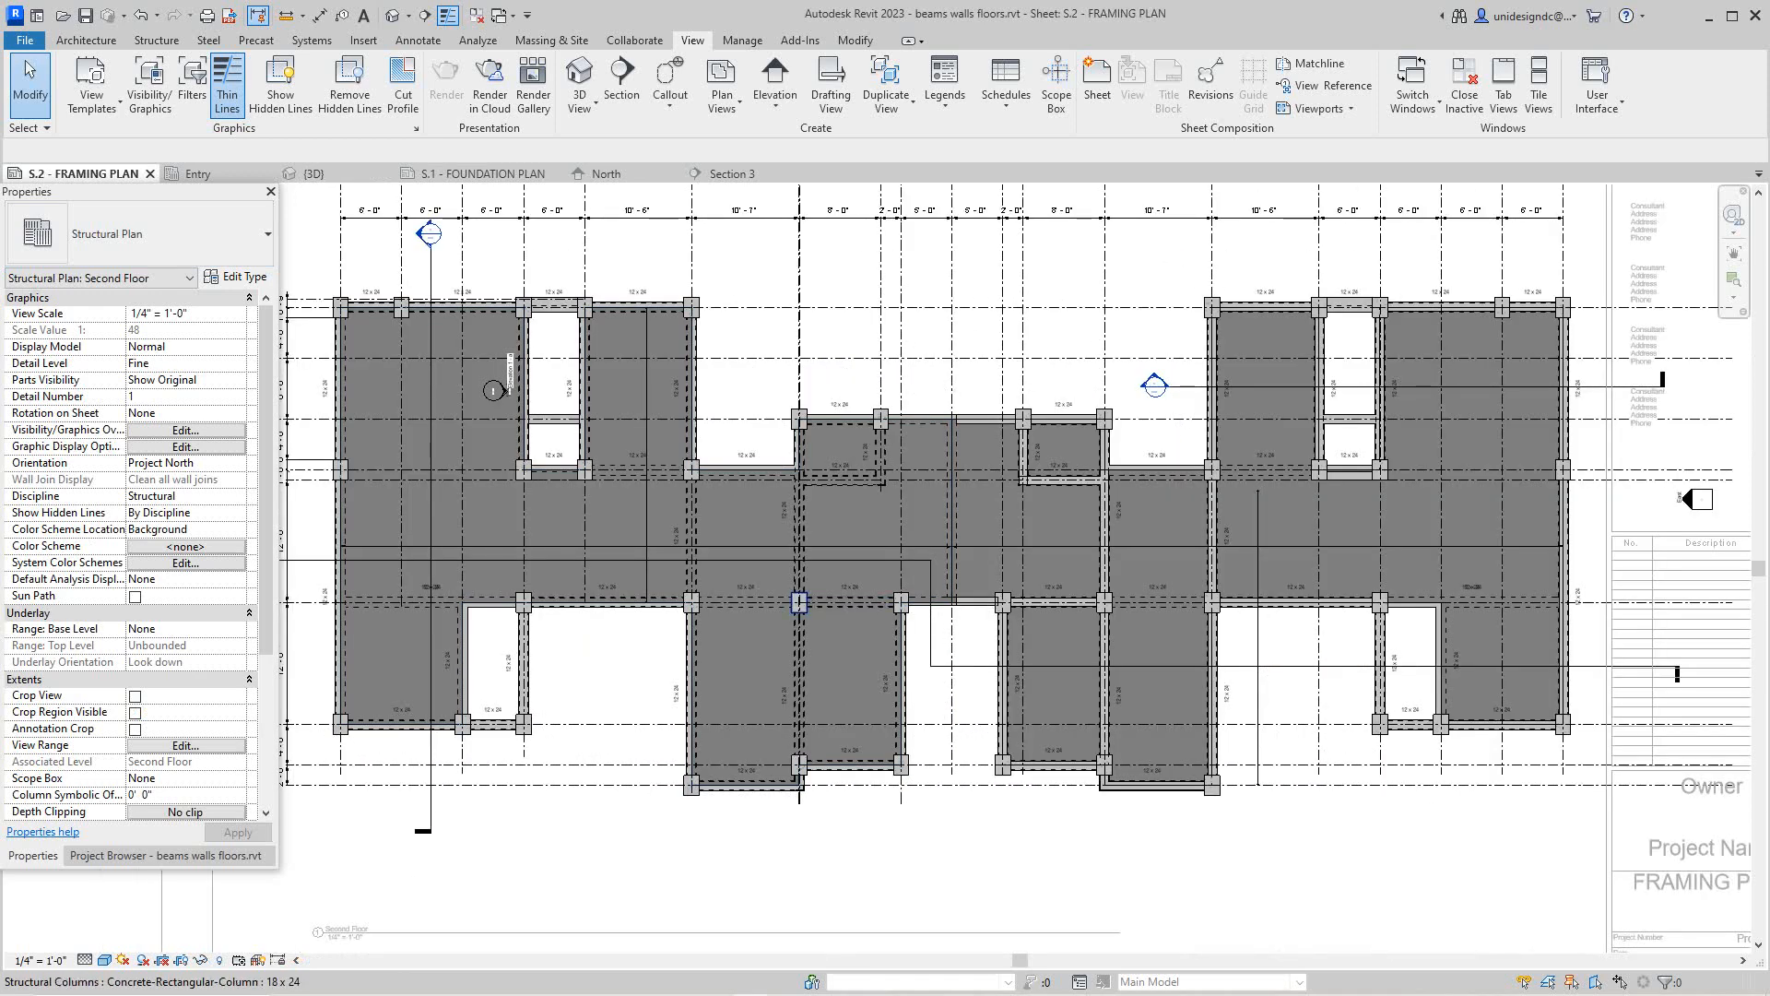
scroll(809, 592, "down", 2)
scroll(1148, 548, "up", 2)
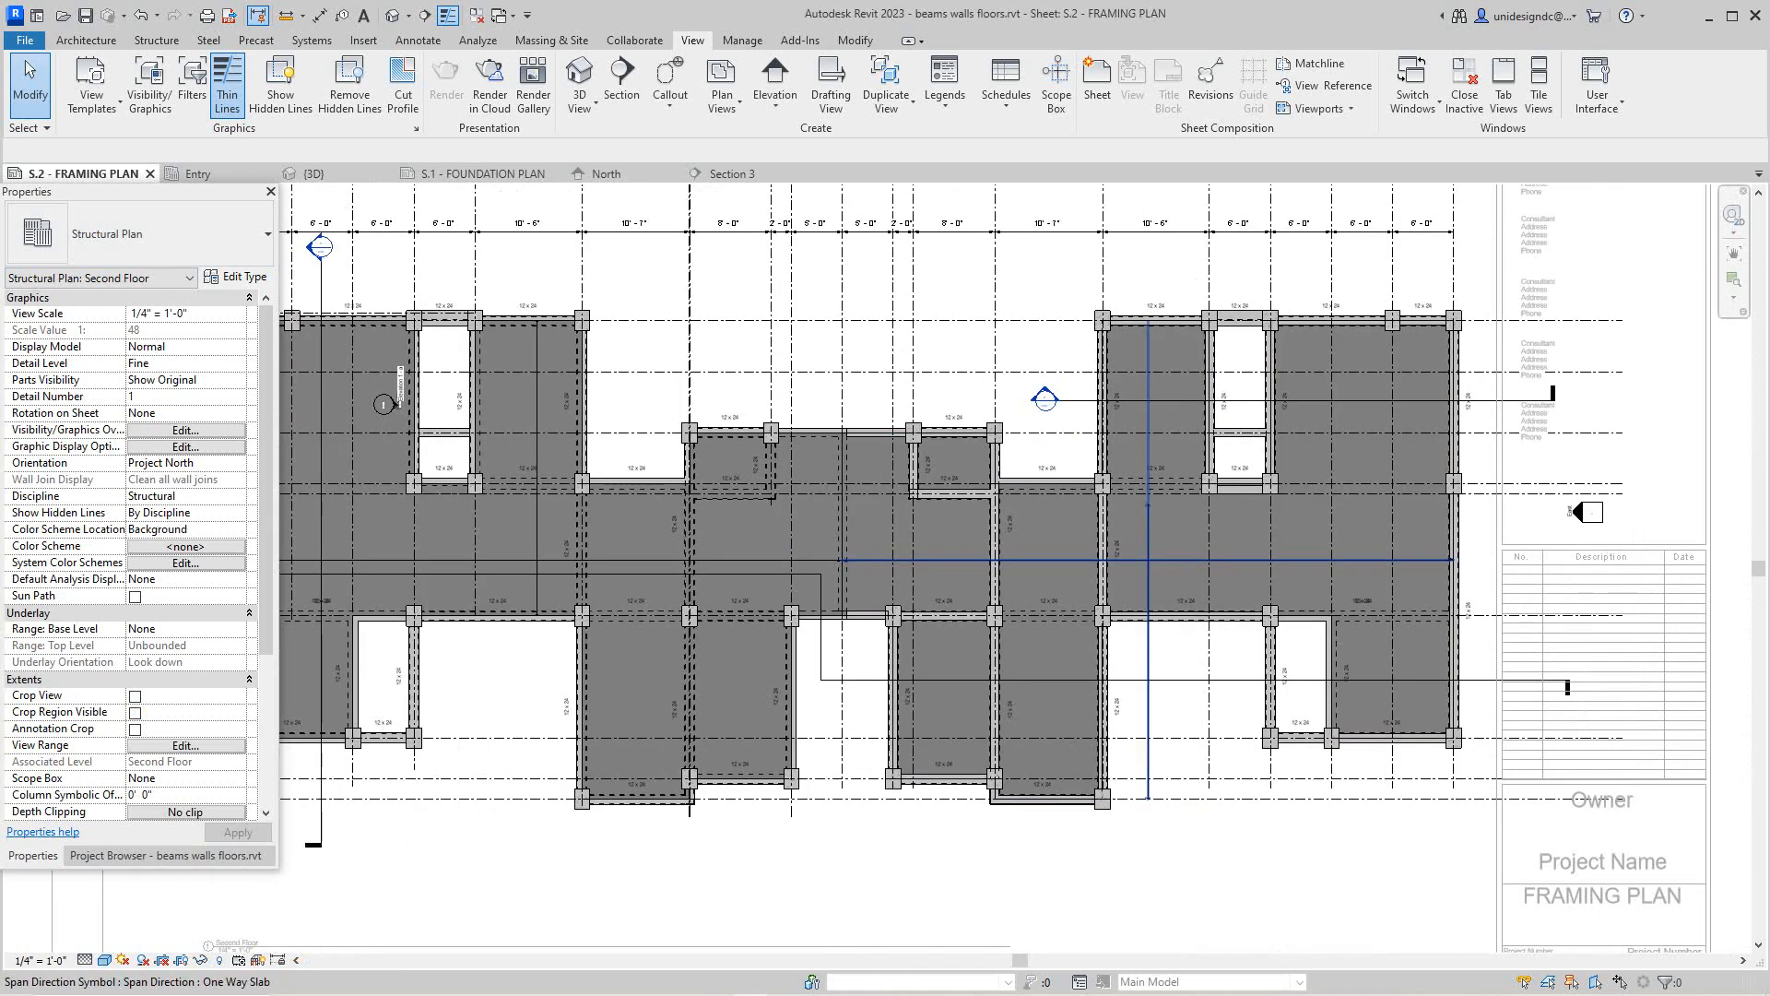
scroll(1148, 560, "down", 1)
scroll(684, 383, "down", 2)
middle_click(805, 904)
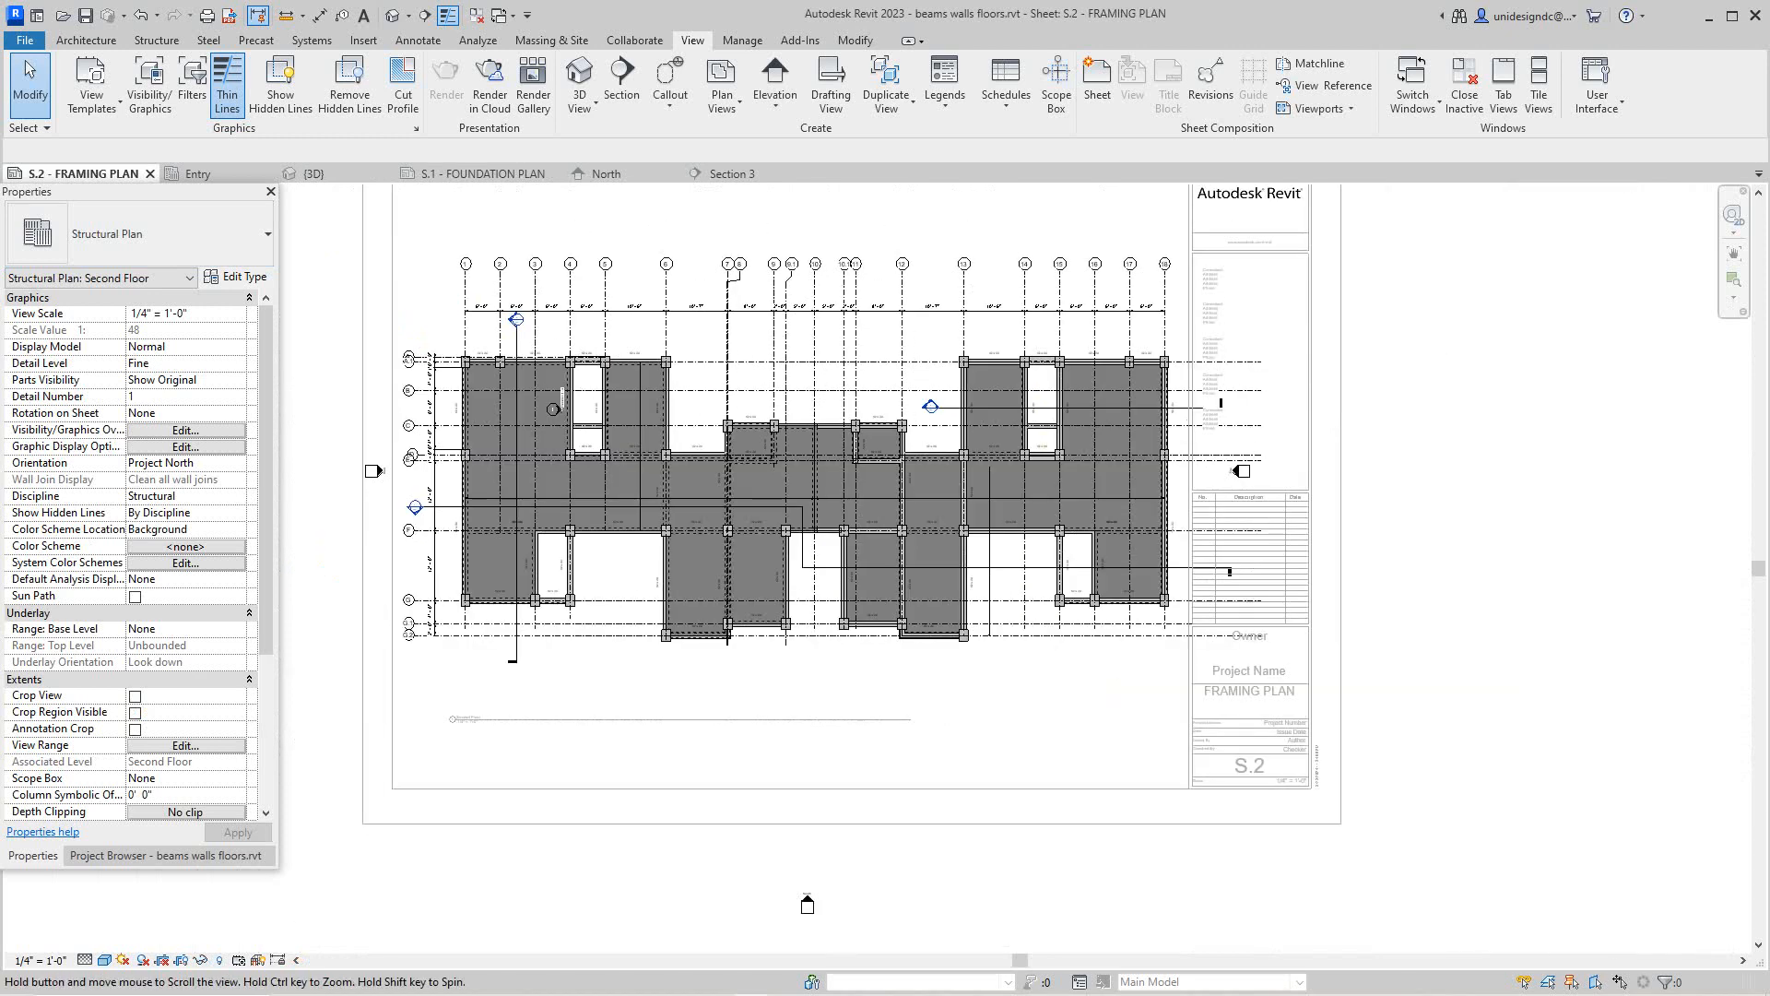
middle_click(806, 904)
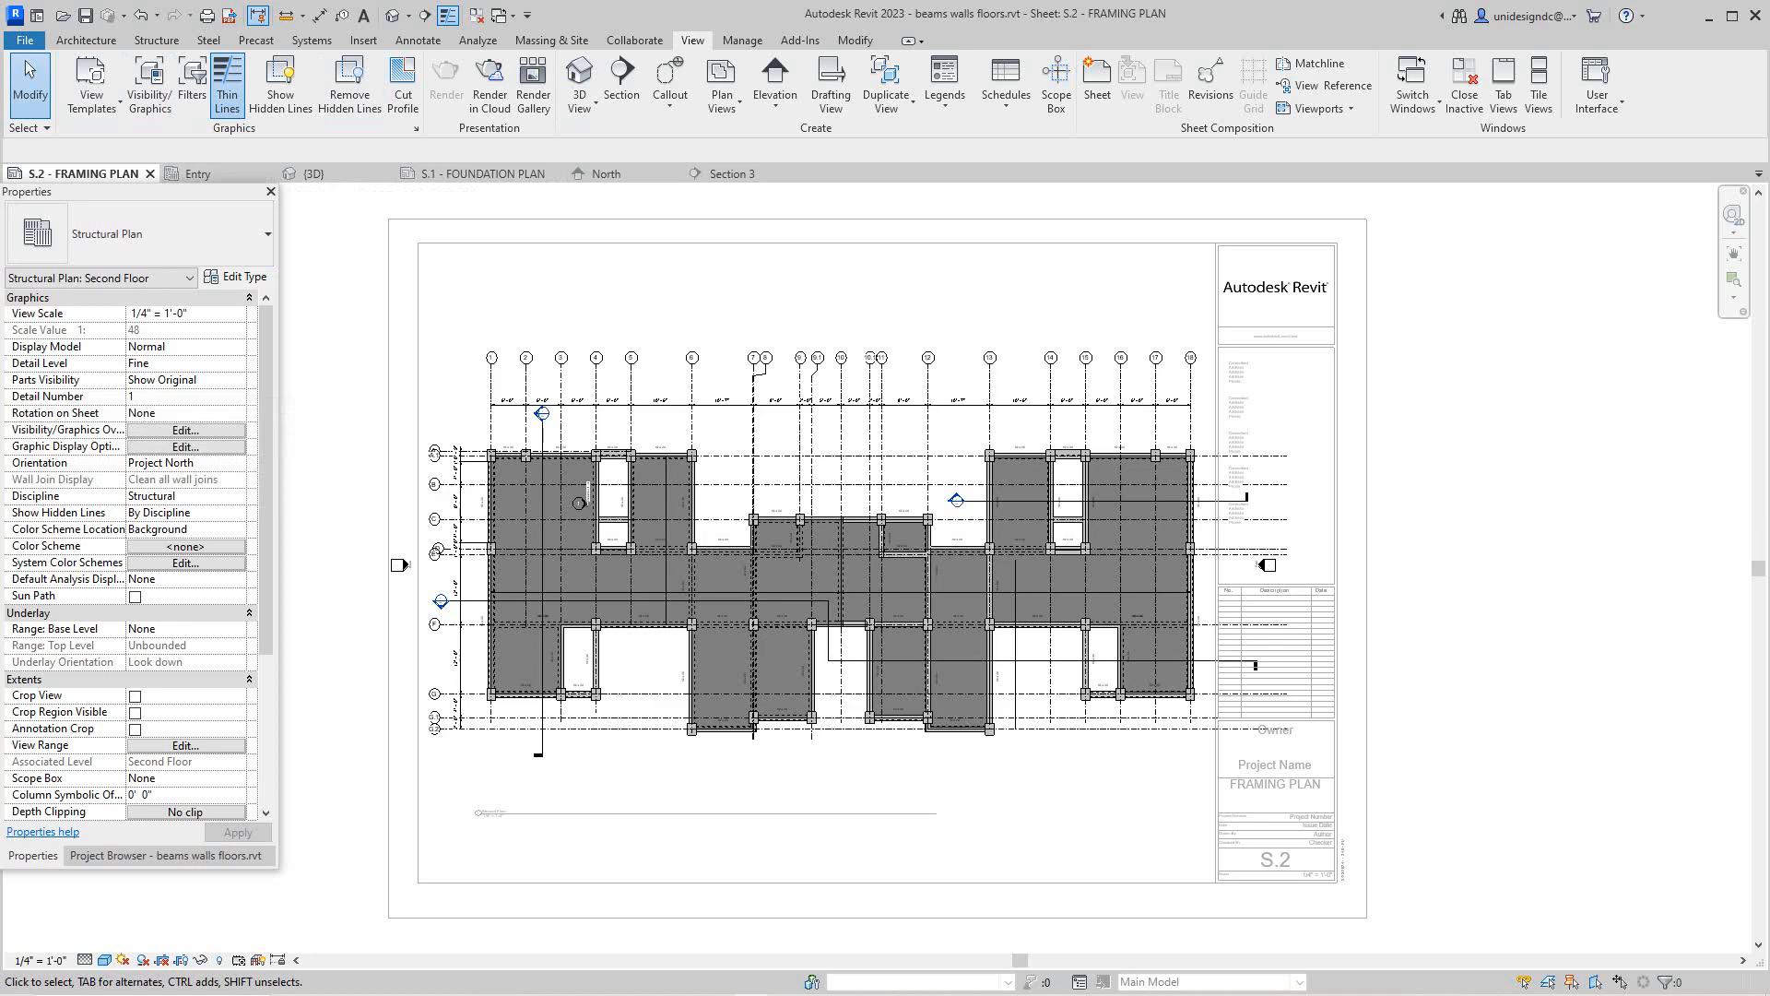
Open the Second Floor structural plan and examine its beam tags, dimensions, elevation mark and section lines near grids 1 to 6
left_click(165, 855)
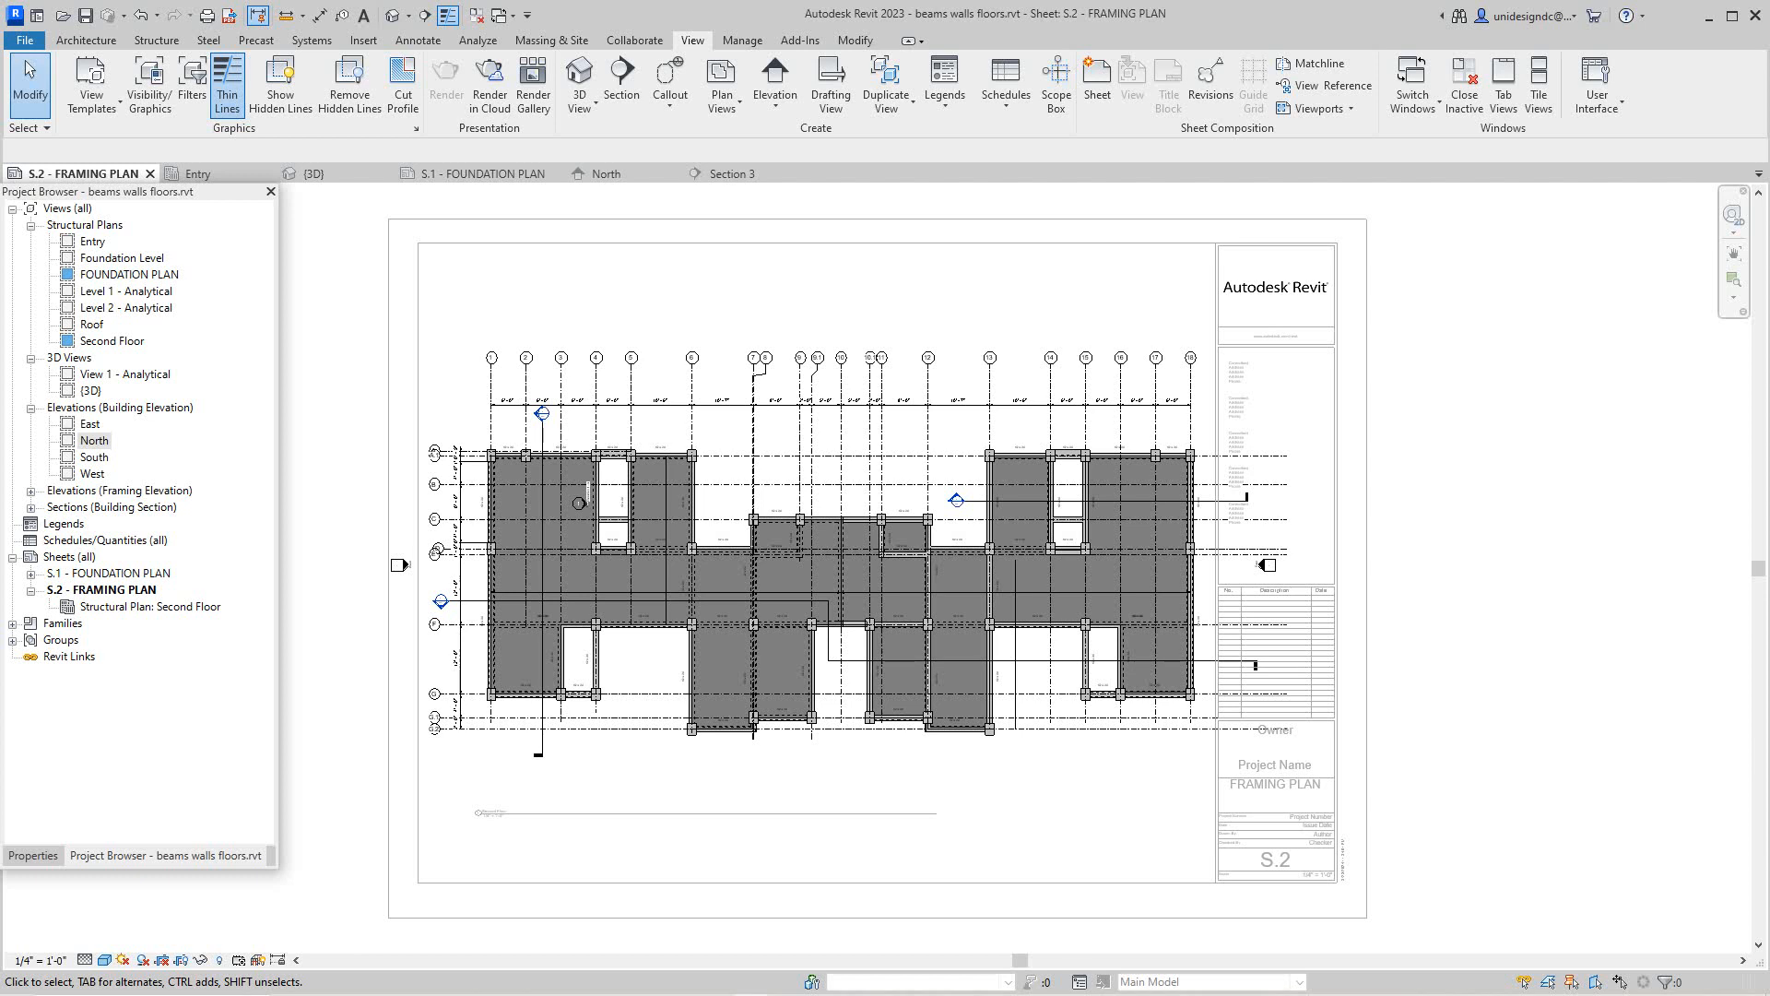
left_click(112, 341)
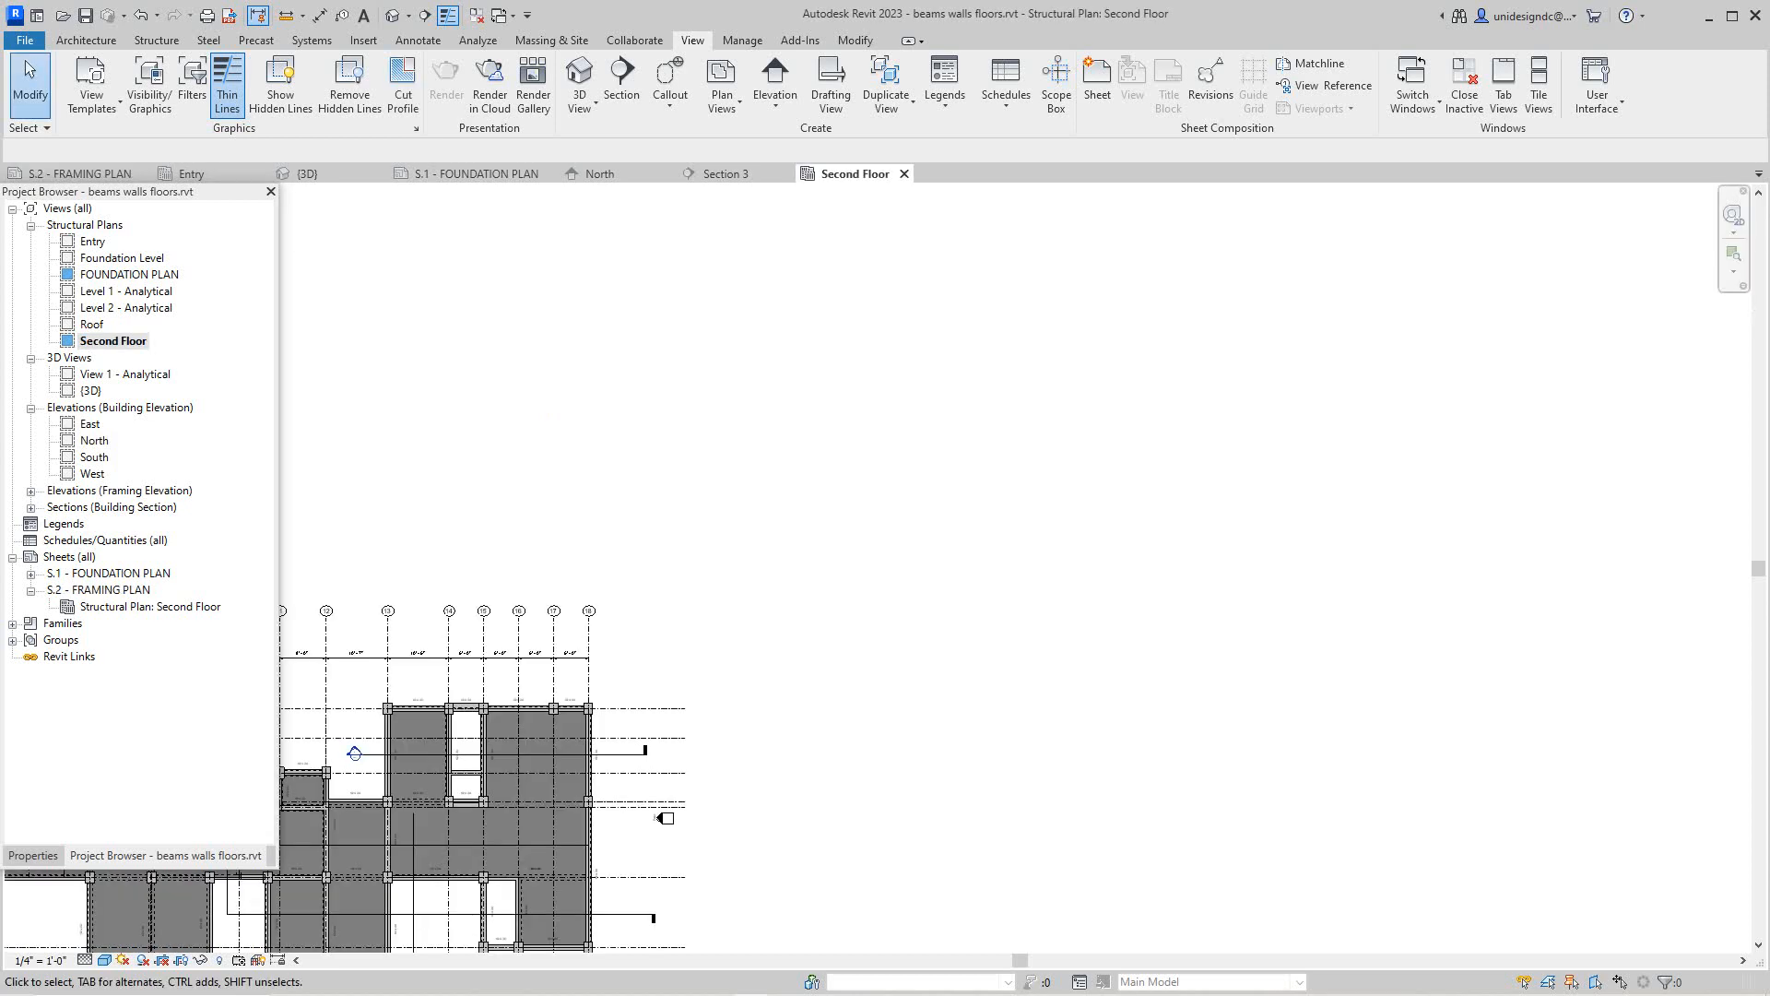
scroll(461, 543, "down", 2)
middle_click_drag(461, 542, 947, 517)
scroll(729, 715, "up", 5)
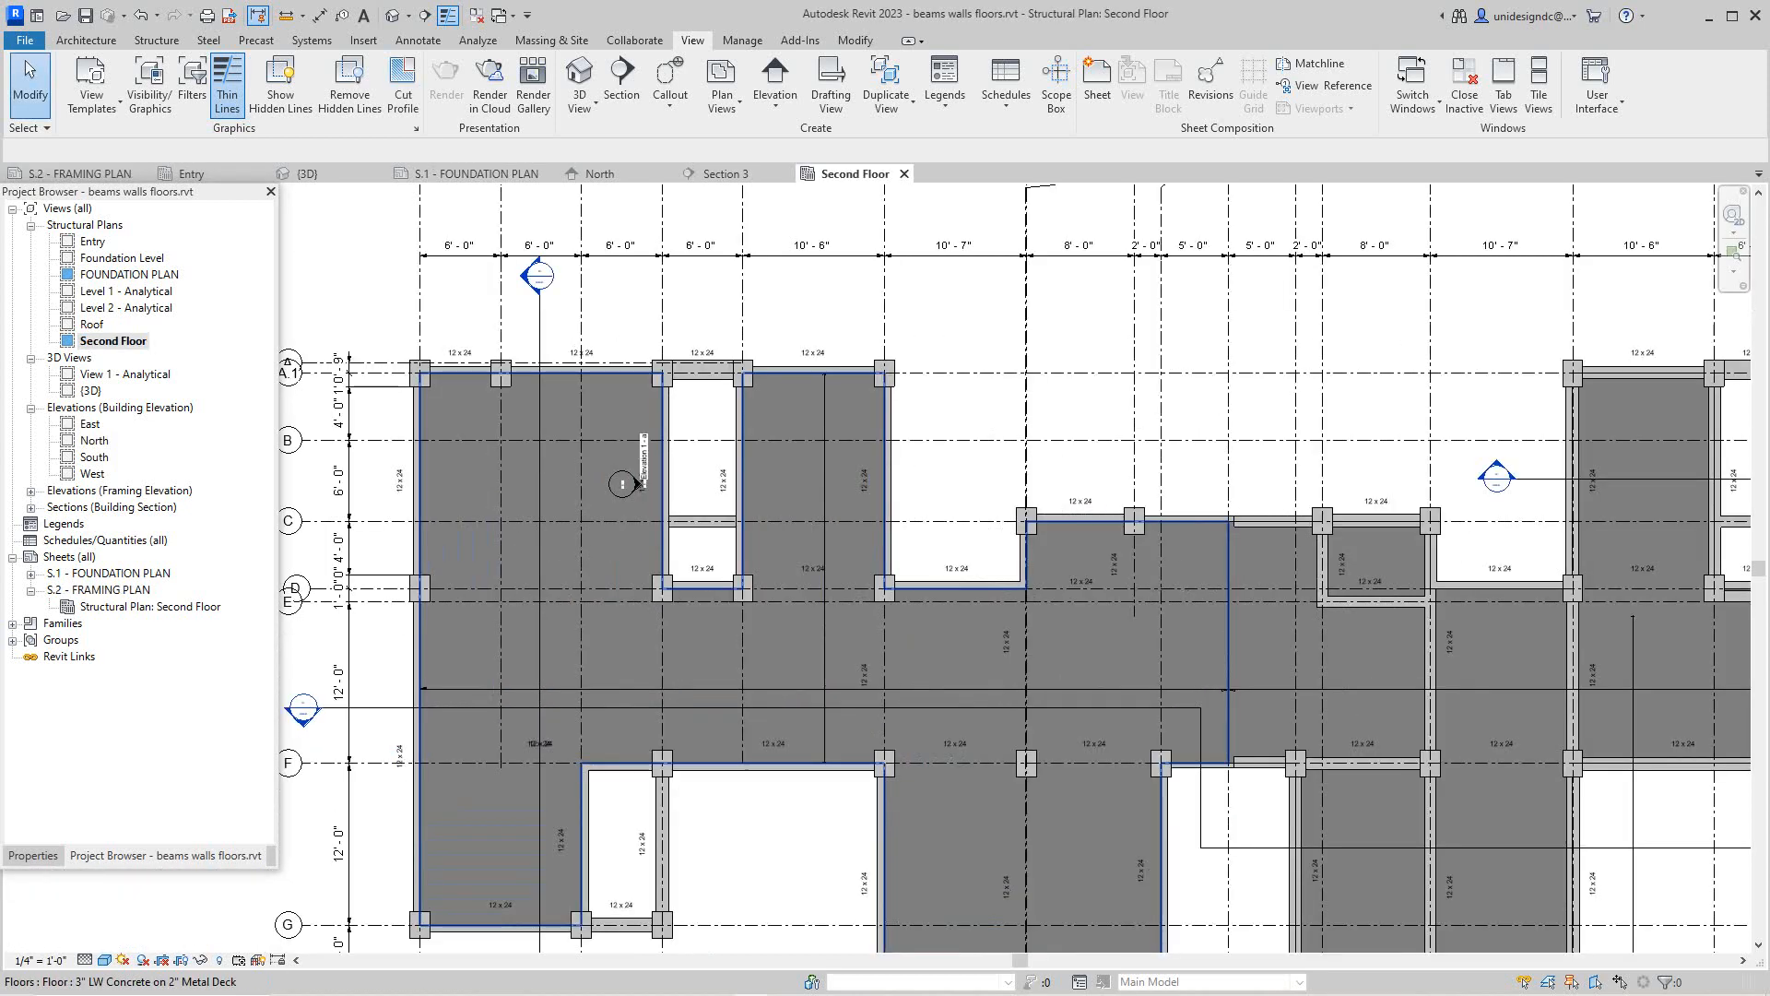
middle_click_drag(488, 387, 816, 489)
scroll(816, 489, "up", 5)
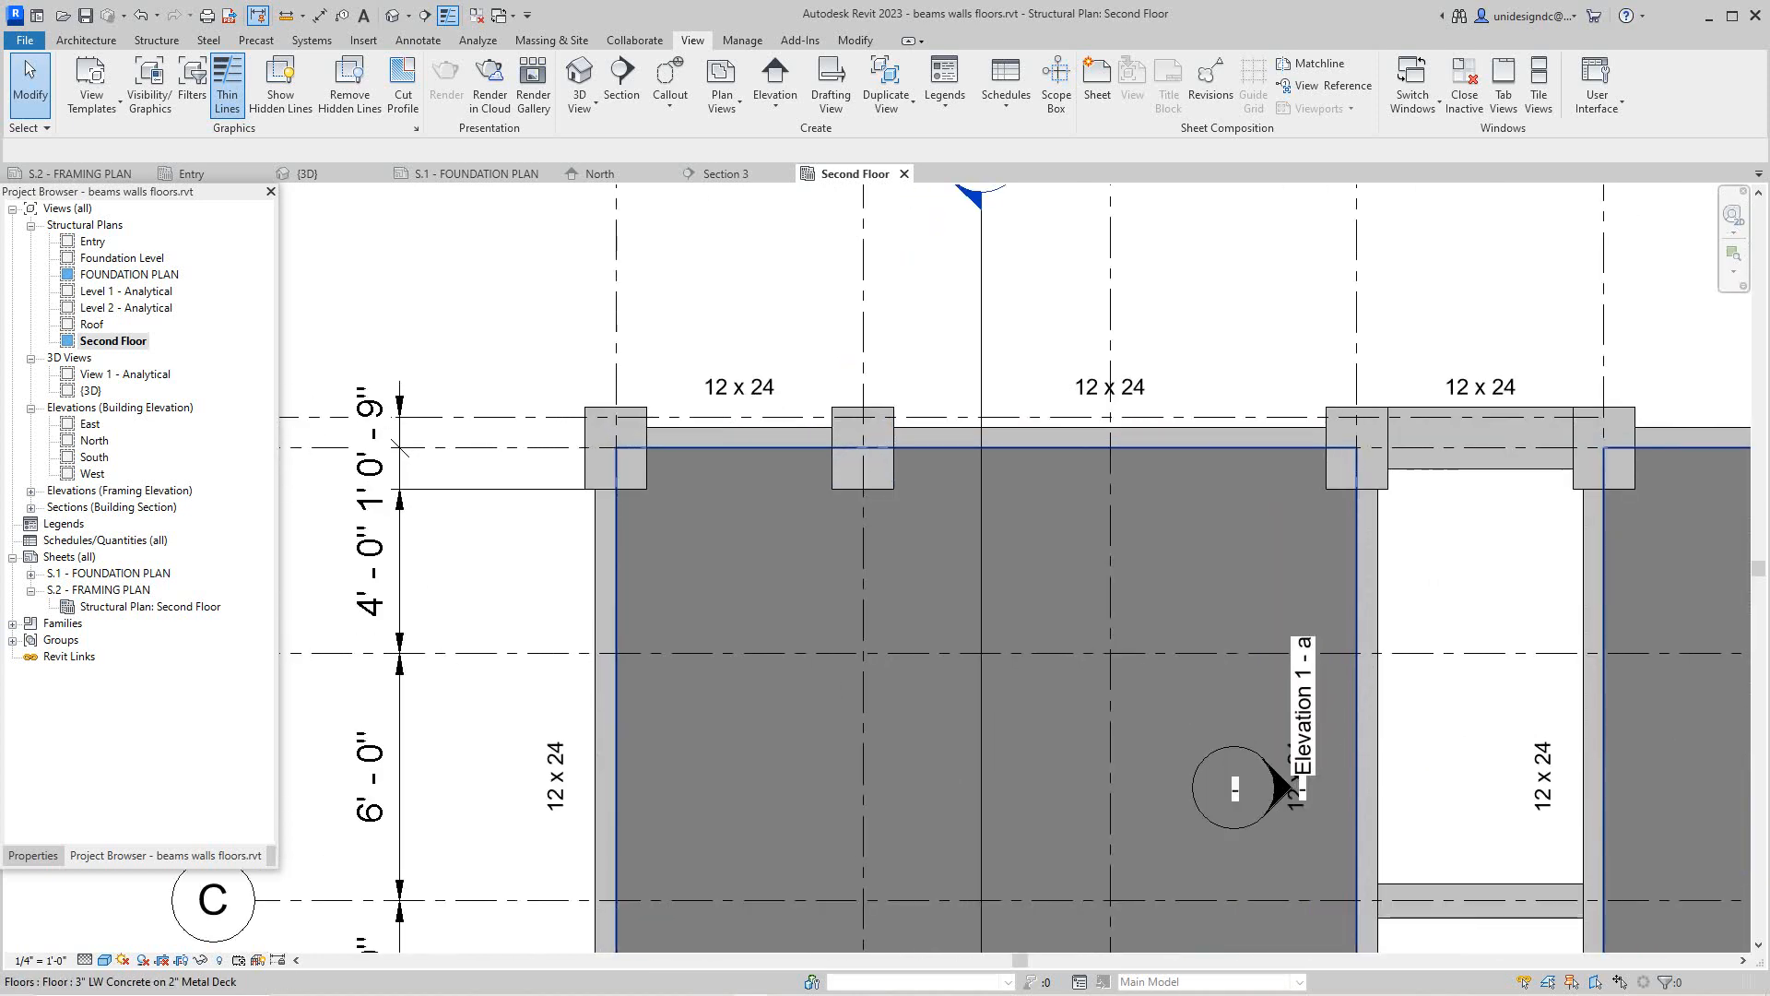
scroll(694, 564, "down", 3)
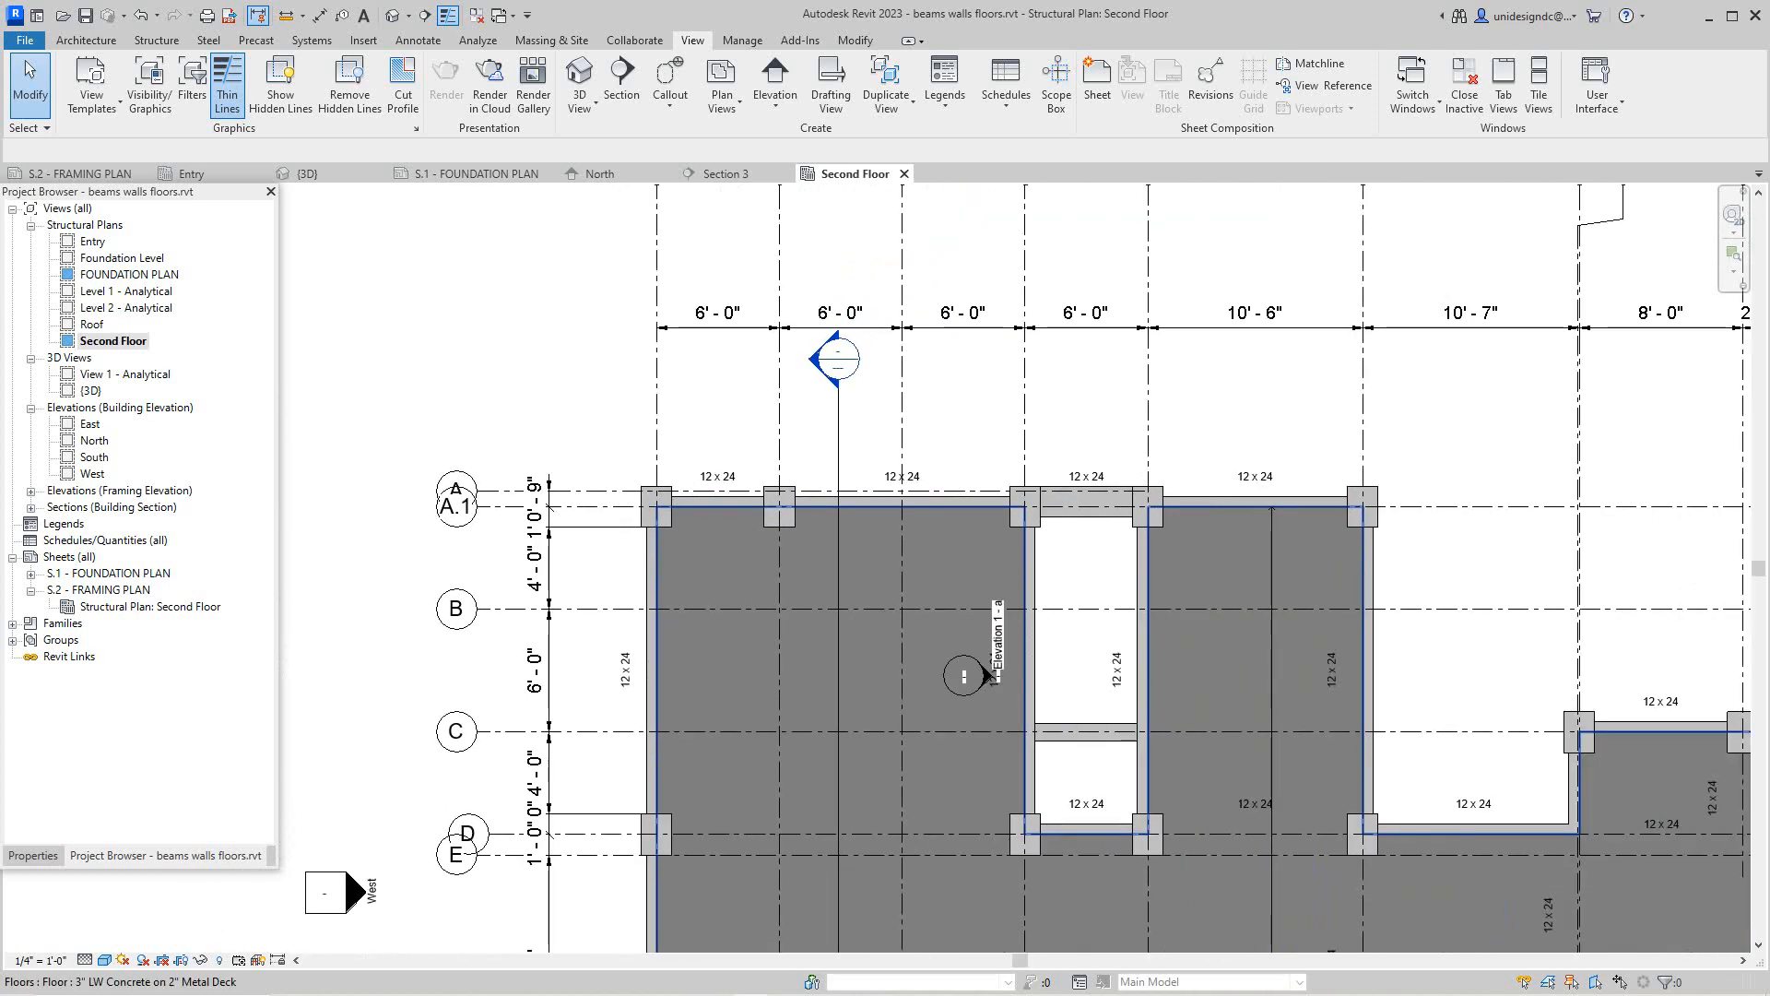
scroll(735, 532, "down", 2)
scroll(758, 417, "down", 4)
scroll(776, 719, "up", 3)
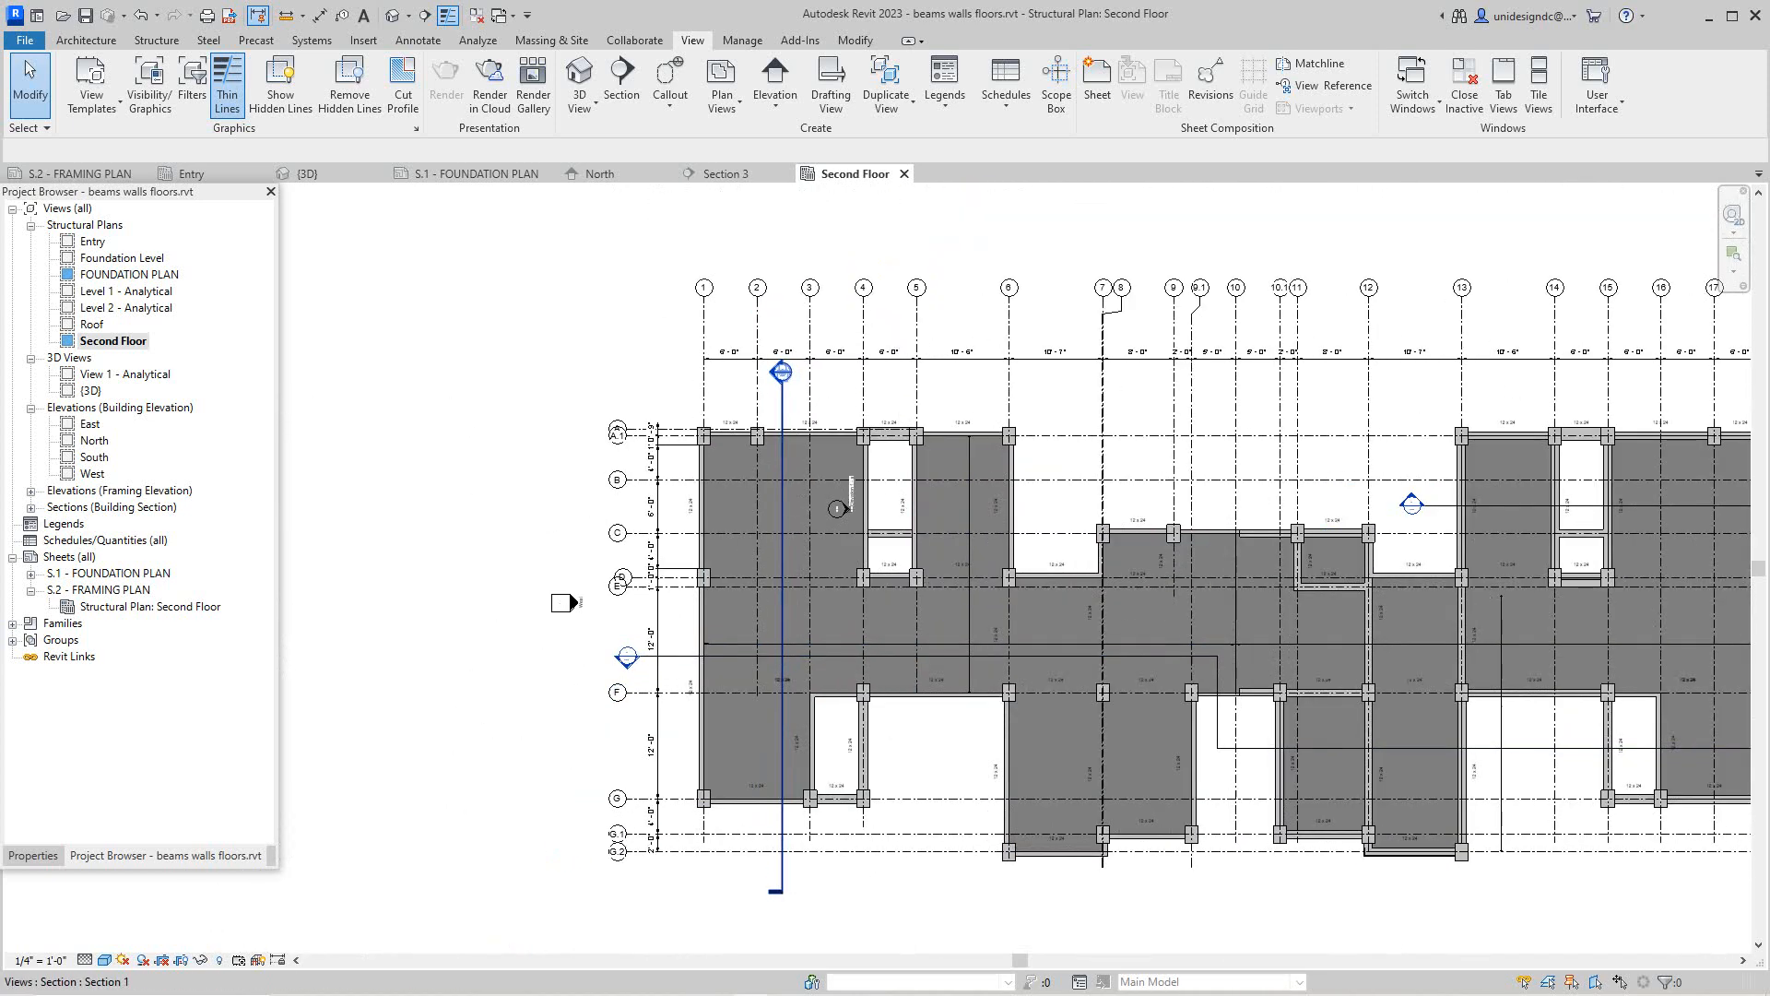
Examine the full Second Floor plan and the framing elevation mark beside the beam on grid 4
scroll(783, 716, "down", 2)
middle_click_drag(842, 503, 514, 513)
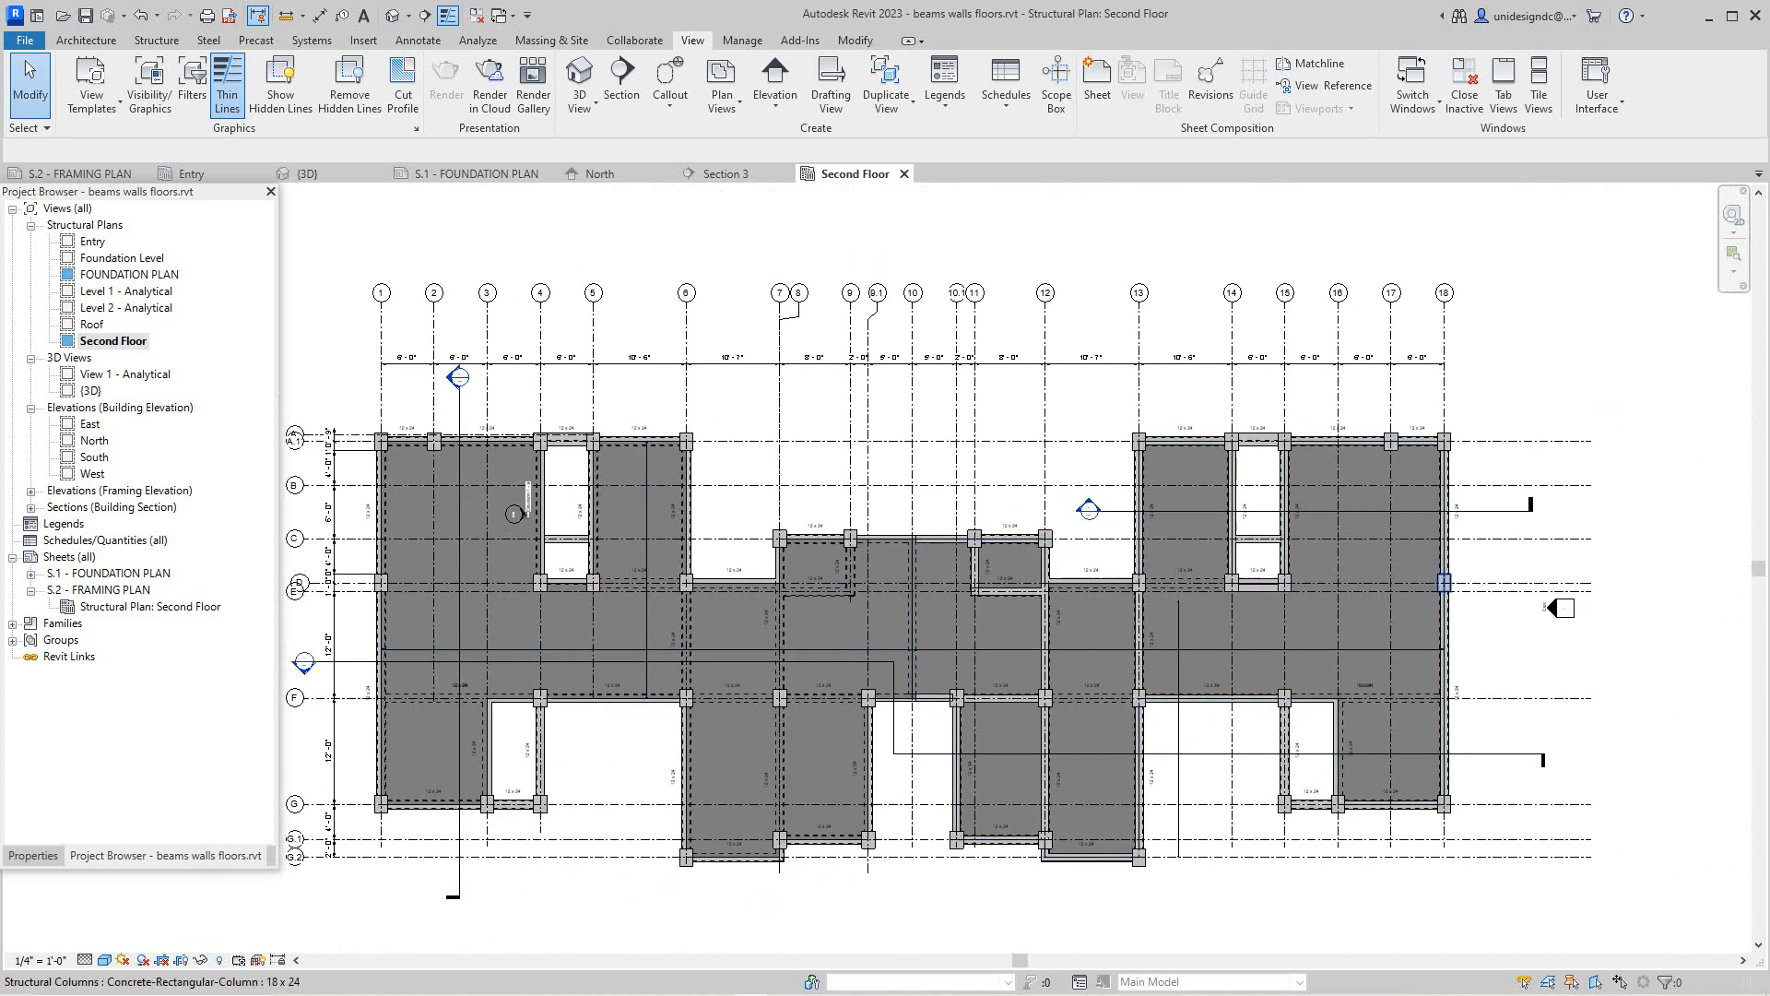
scroll(613, 507, "up", 3)
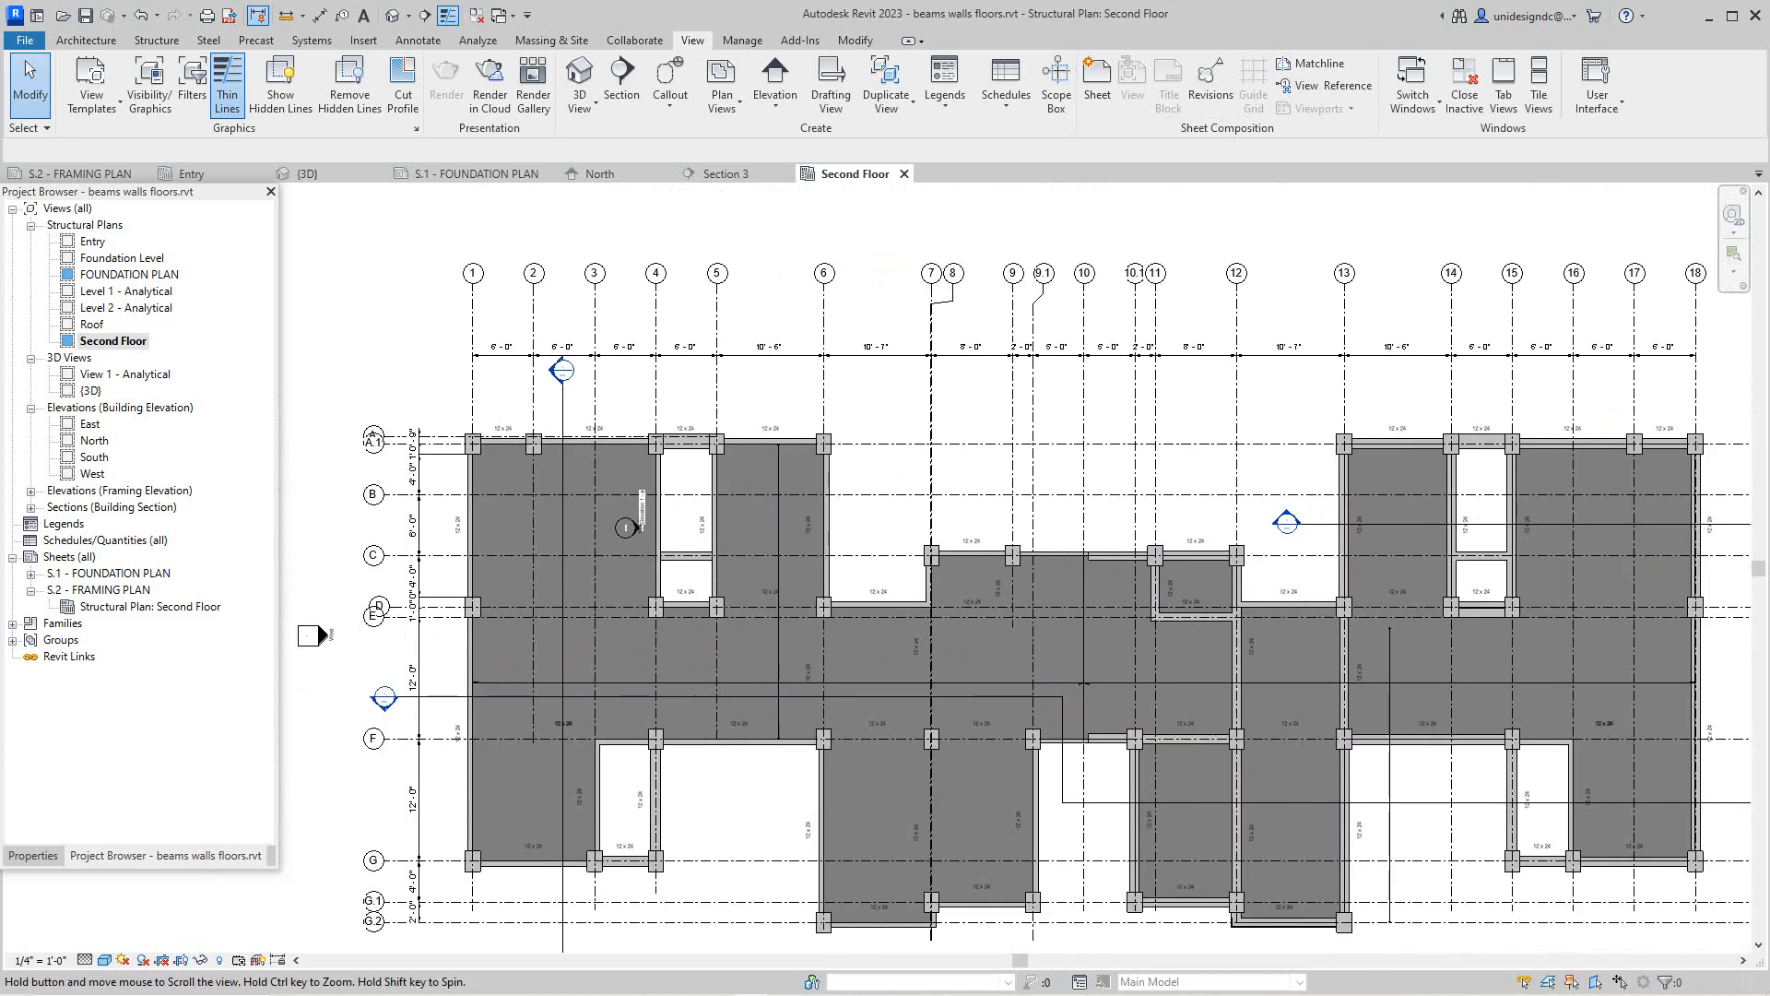
scroll(721, 441, "up", 5)
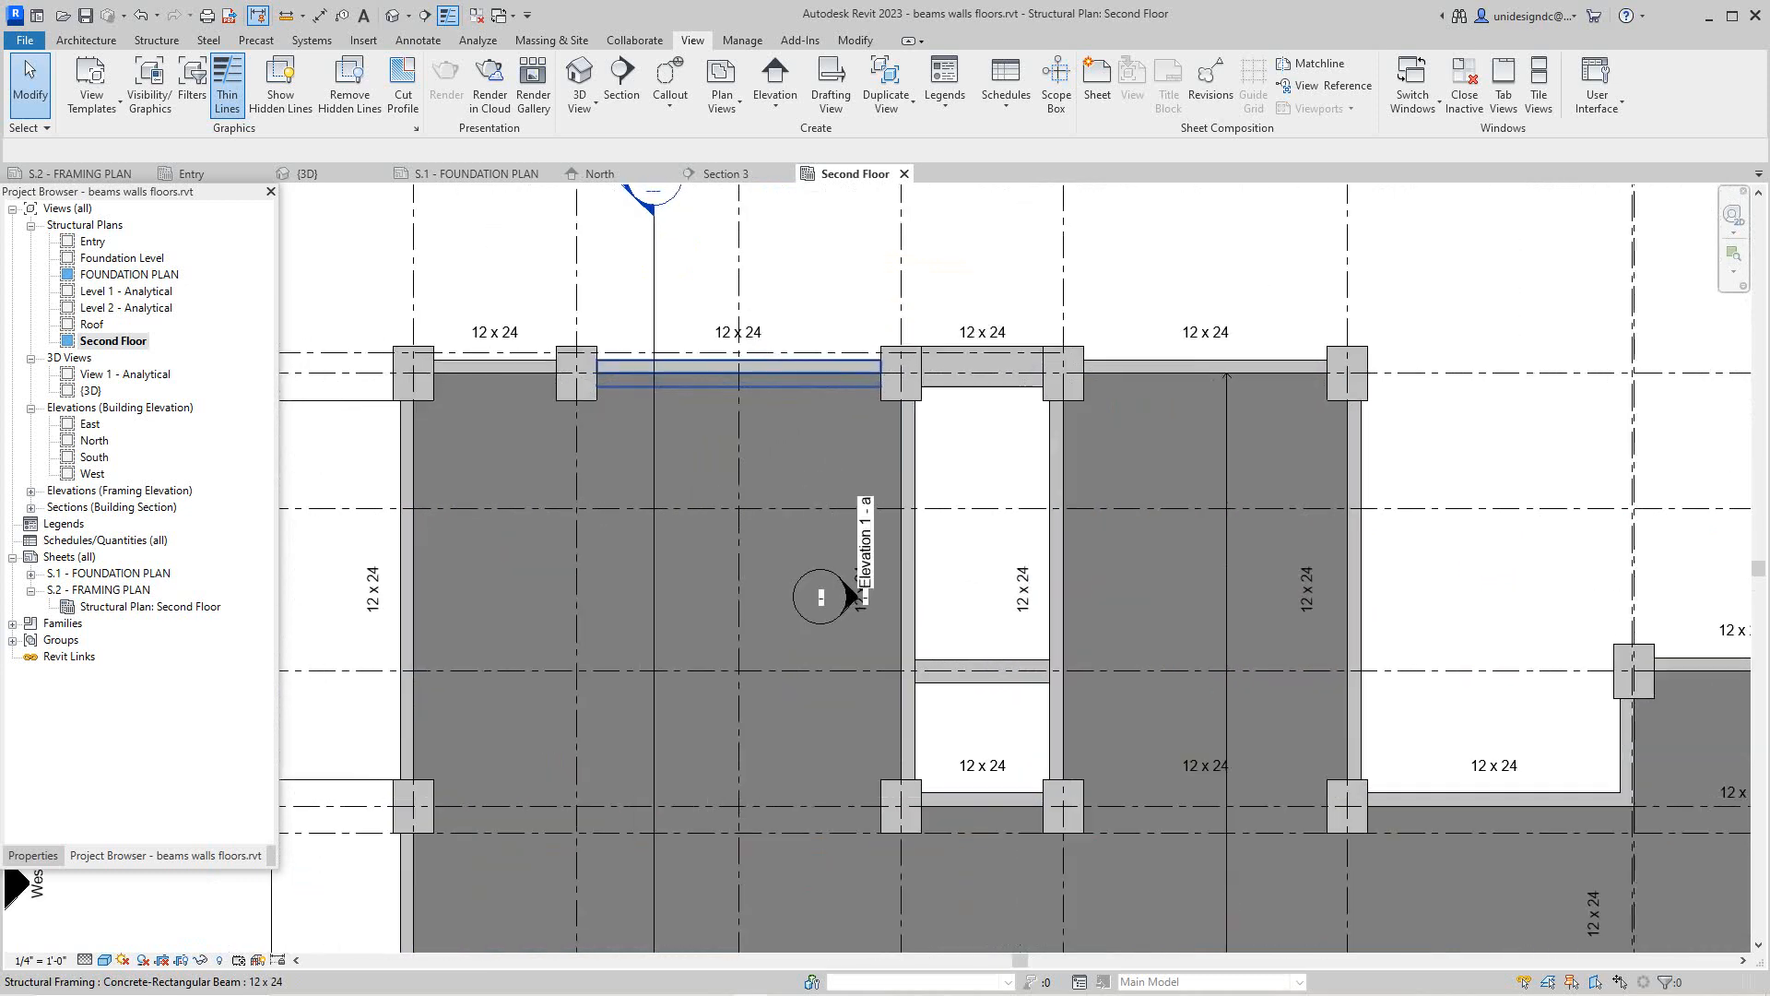
scroll(664, 363, "down", 3)
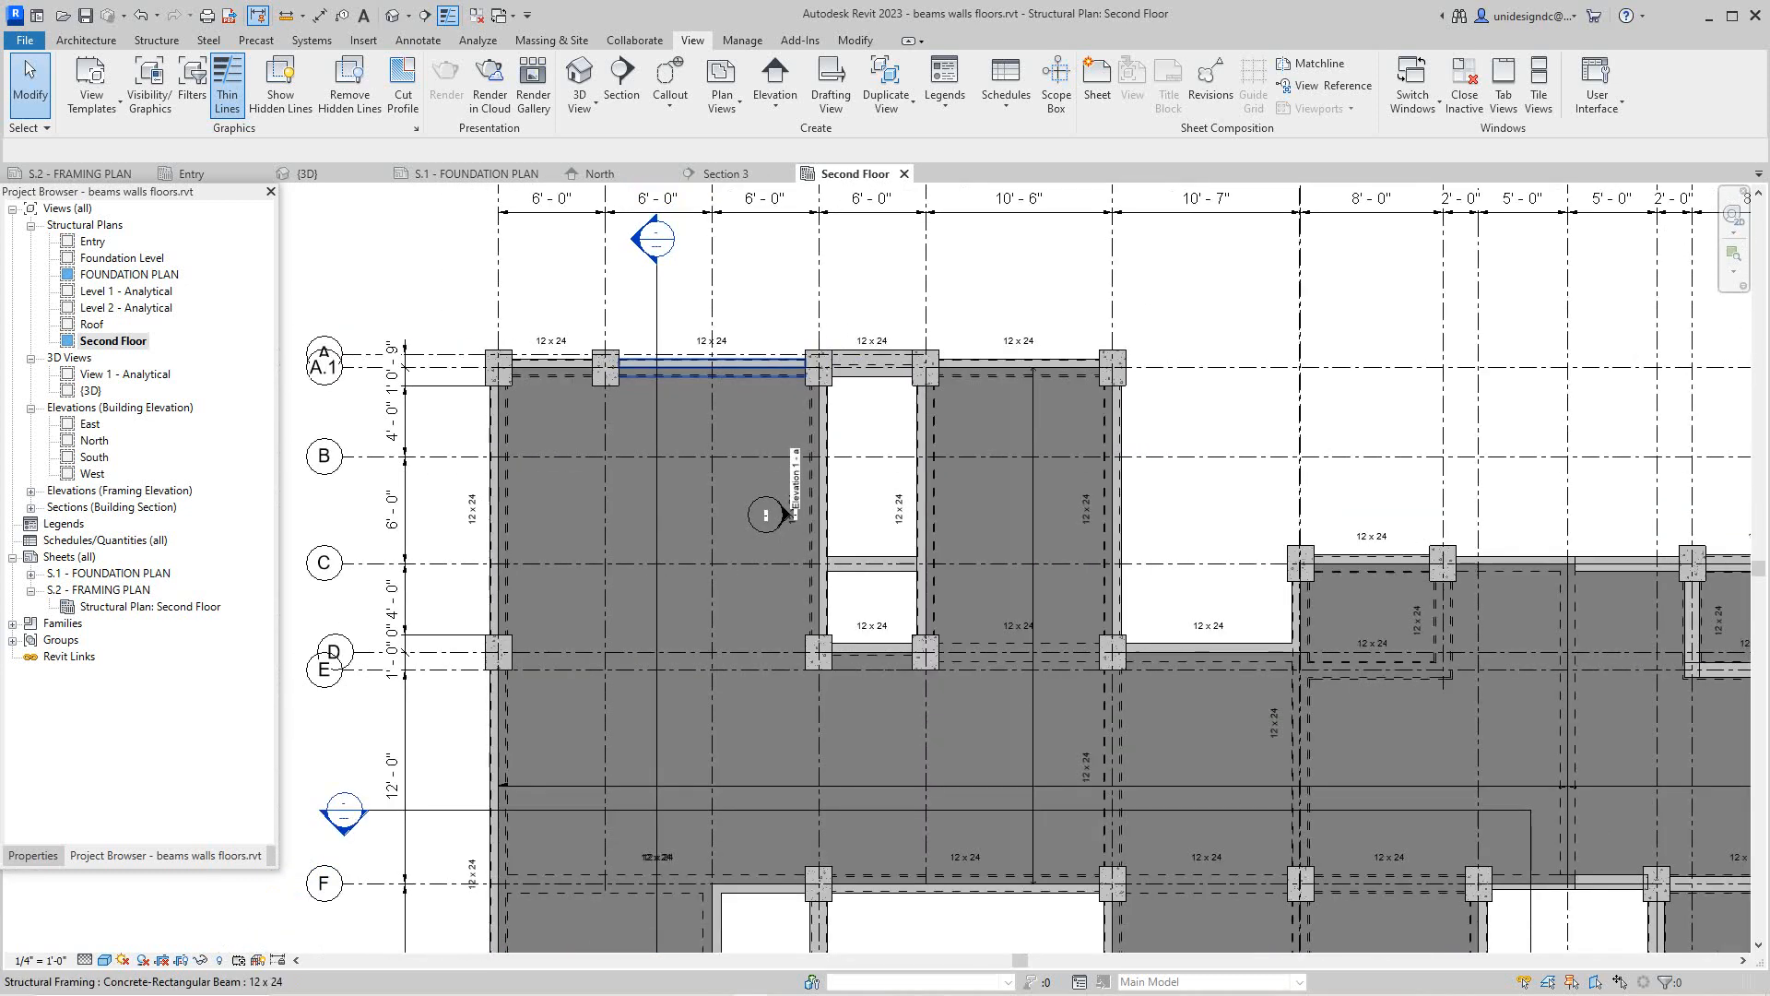
scroll(669, 371, "up", 4)
scroll(890, 666, "up", 3)
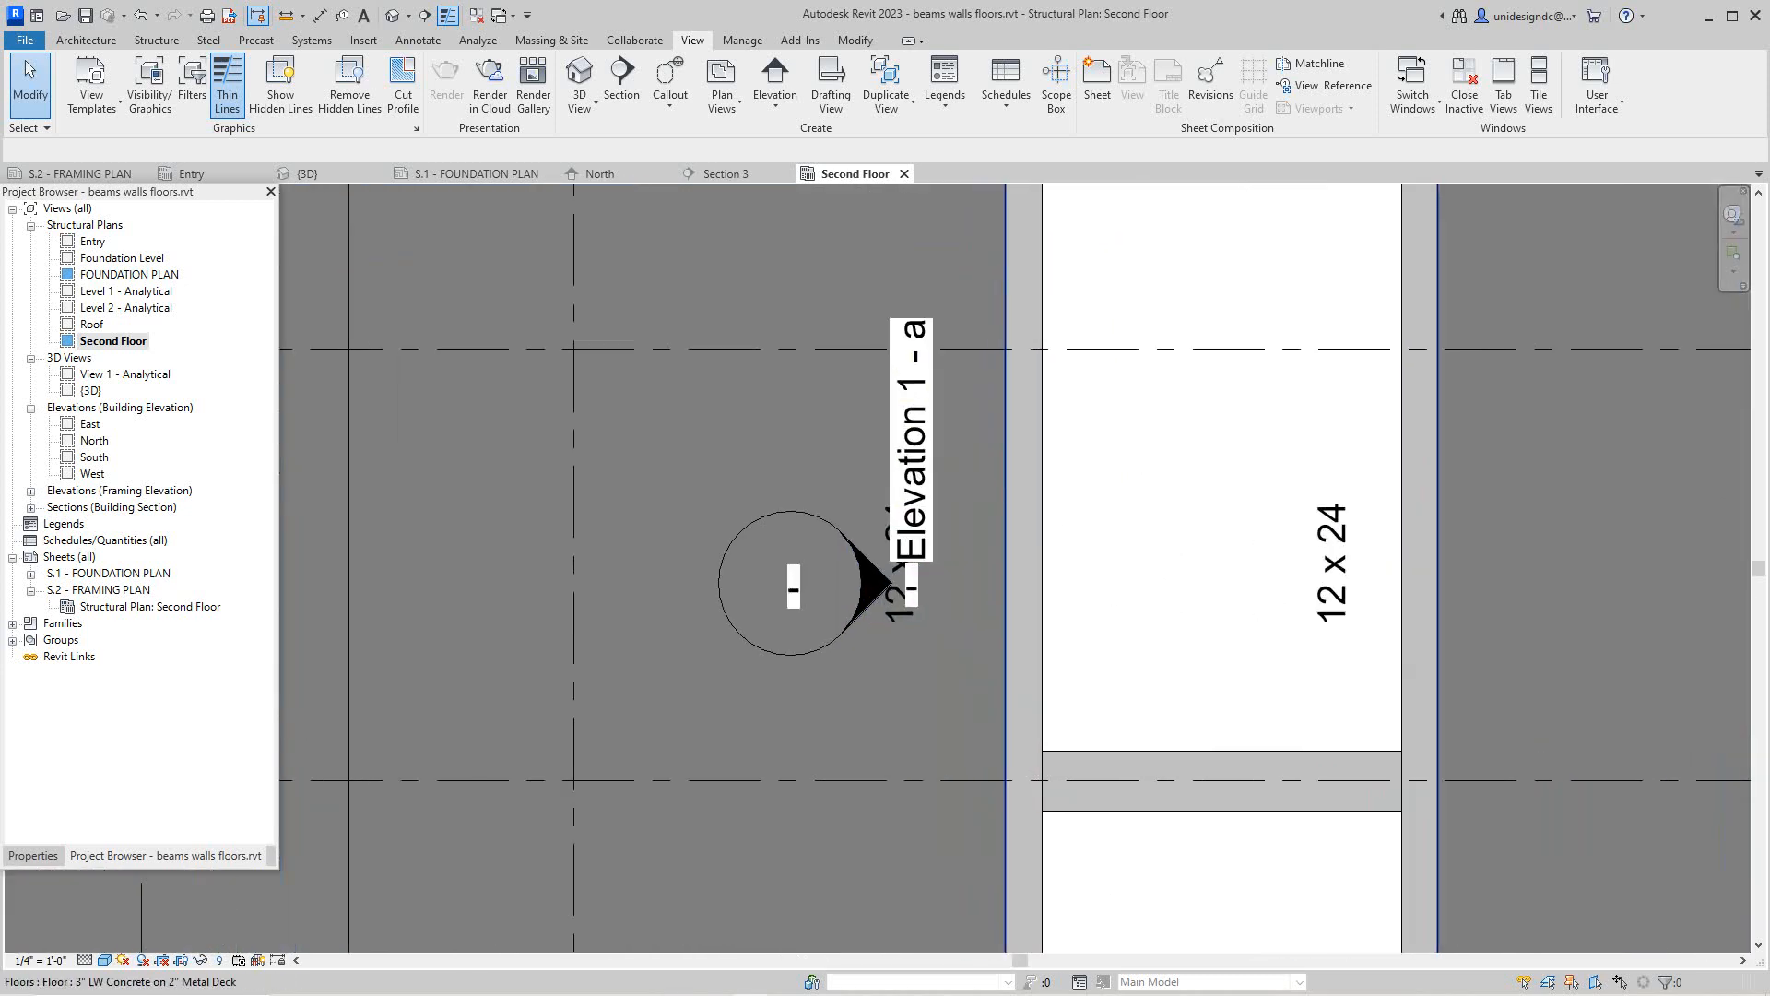
scroll(850, 601, "down", 2)
mouse_move(850, 602)
middle_mouse_down()
mouse_move(845, 484)
mouse_move(891, 502)
mouse_move(914, 557)
middle_mouse_up()
scroll(876, 498, "down", 5)
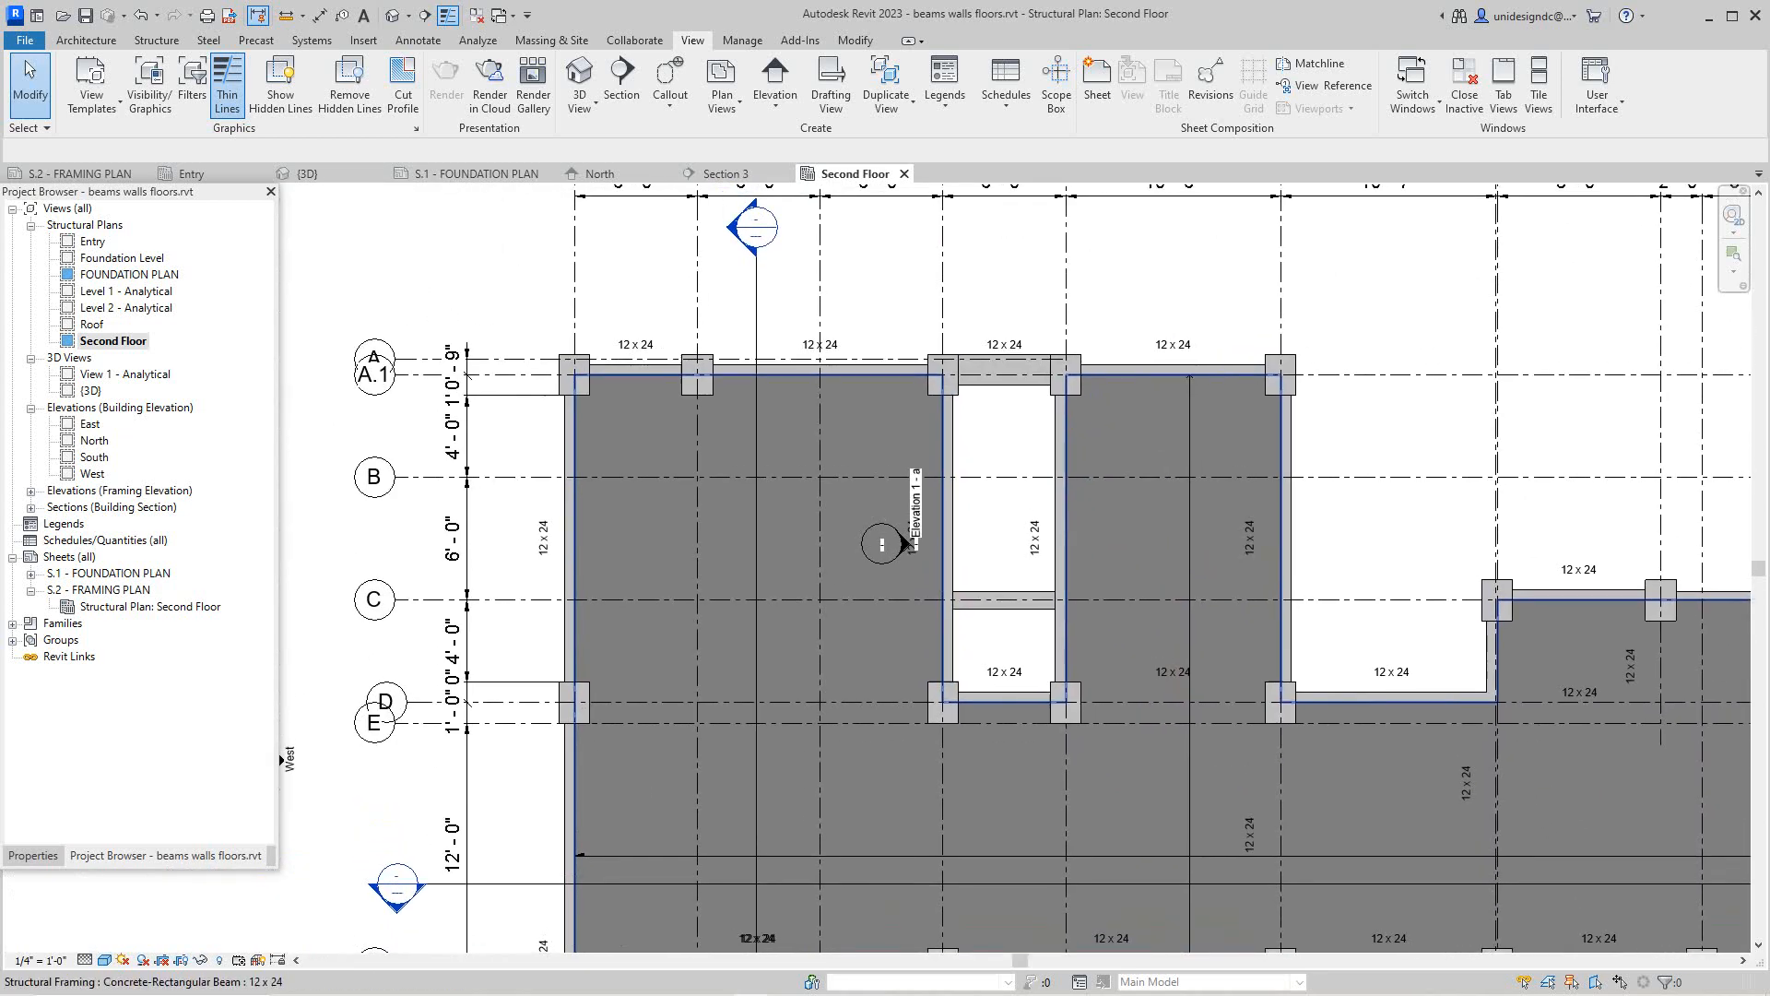
scroll(740, 425, "up", 3)
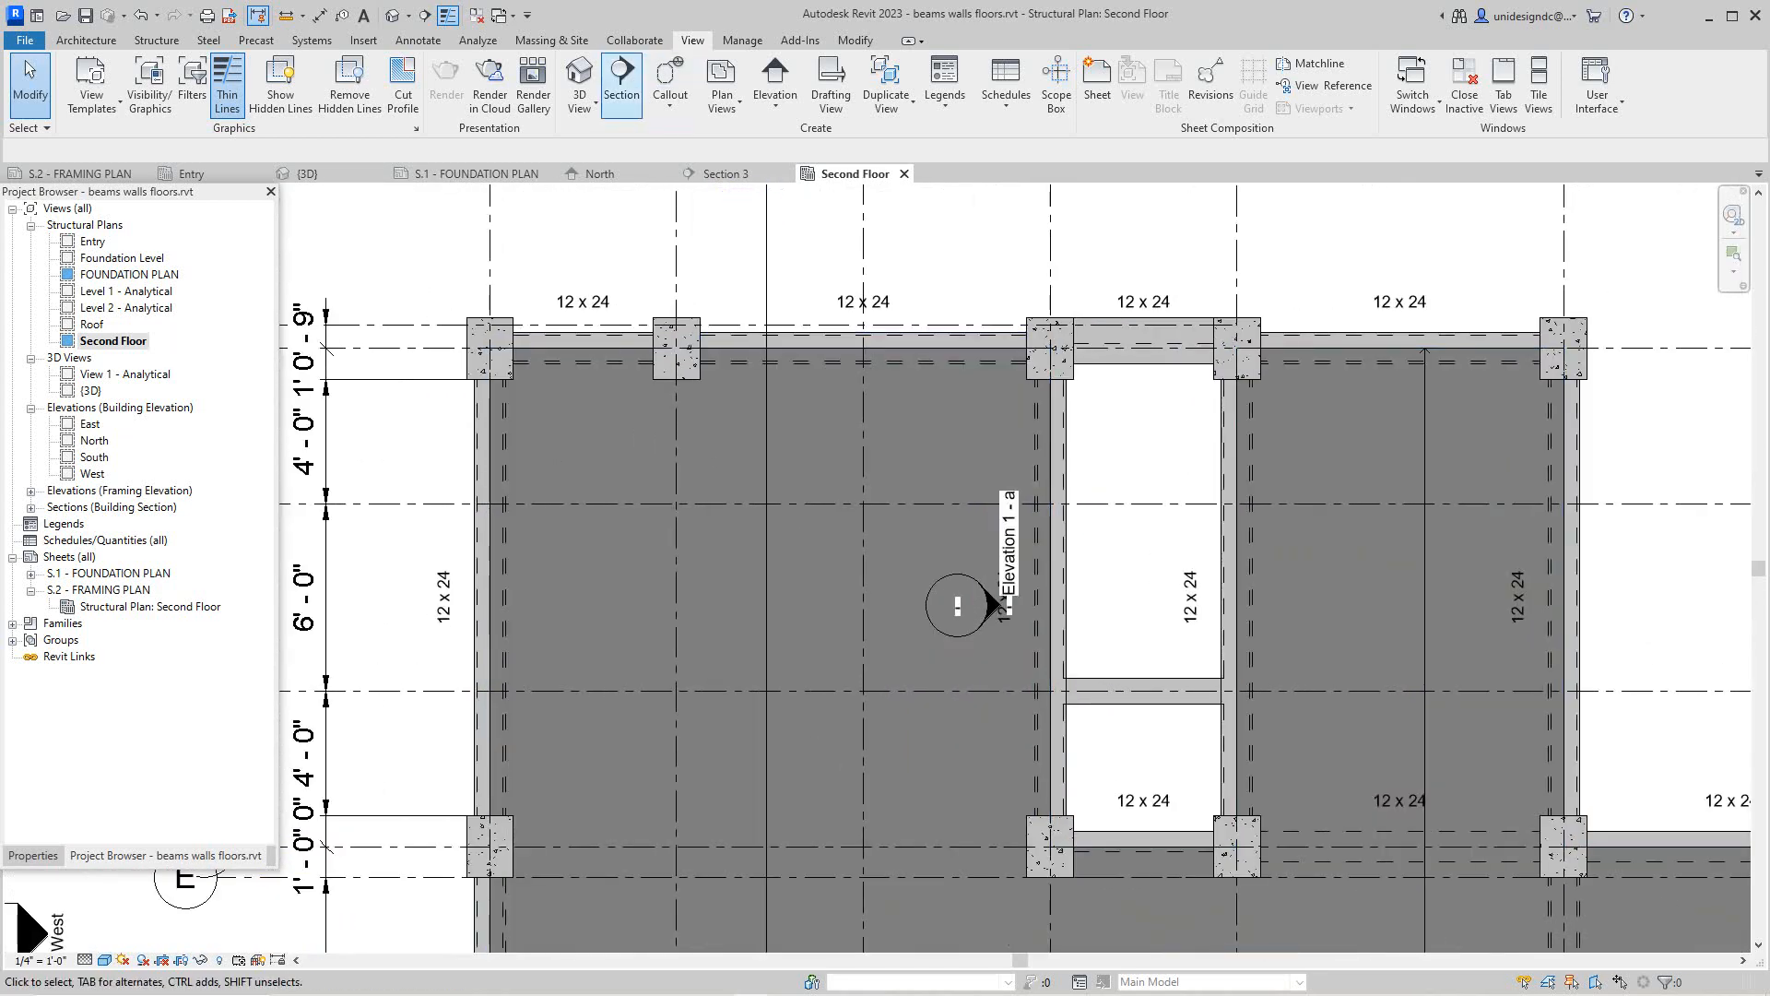
Place a framing elevation attached to grid 5, facing the opening between grids 4 and 5
left_click(775, 103)
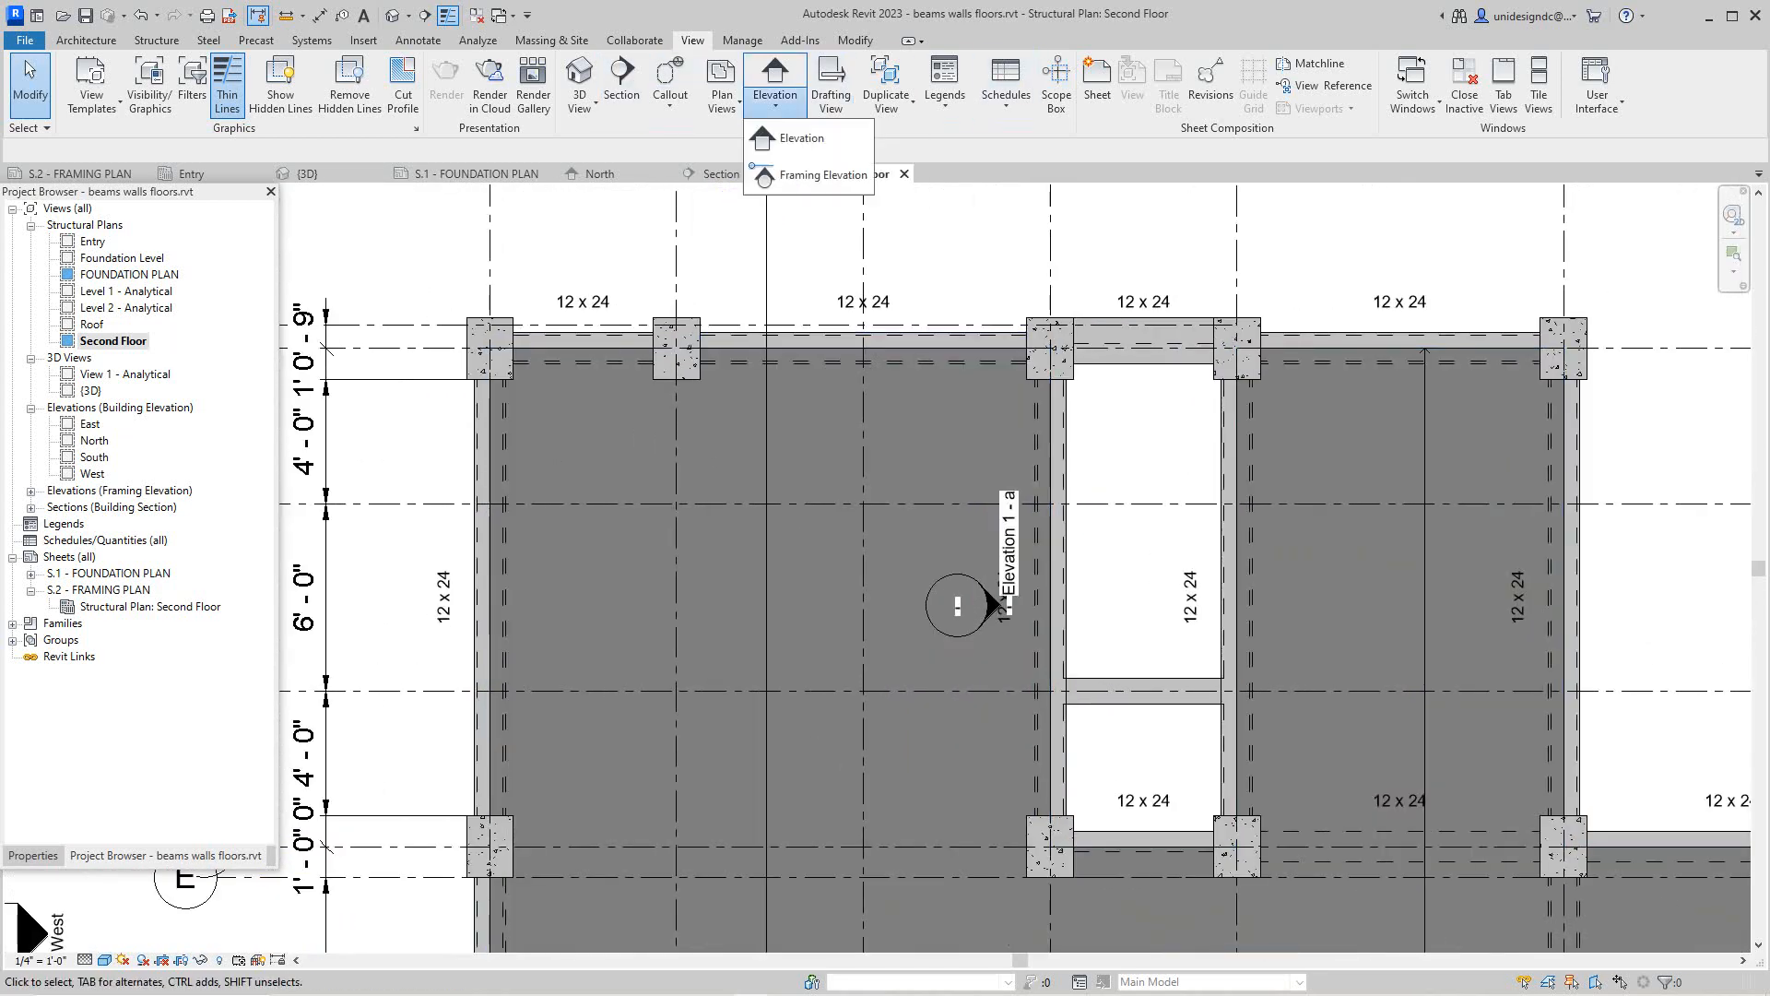
left_click(812, 176)
scroll(1364, 715, "down", 2)
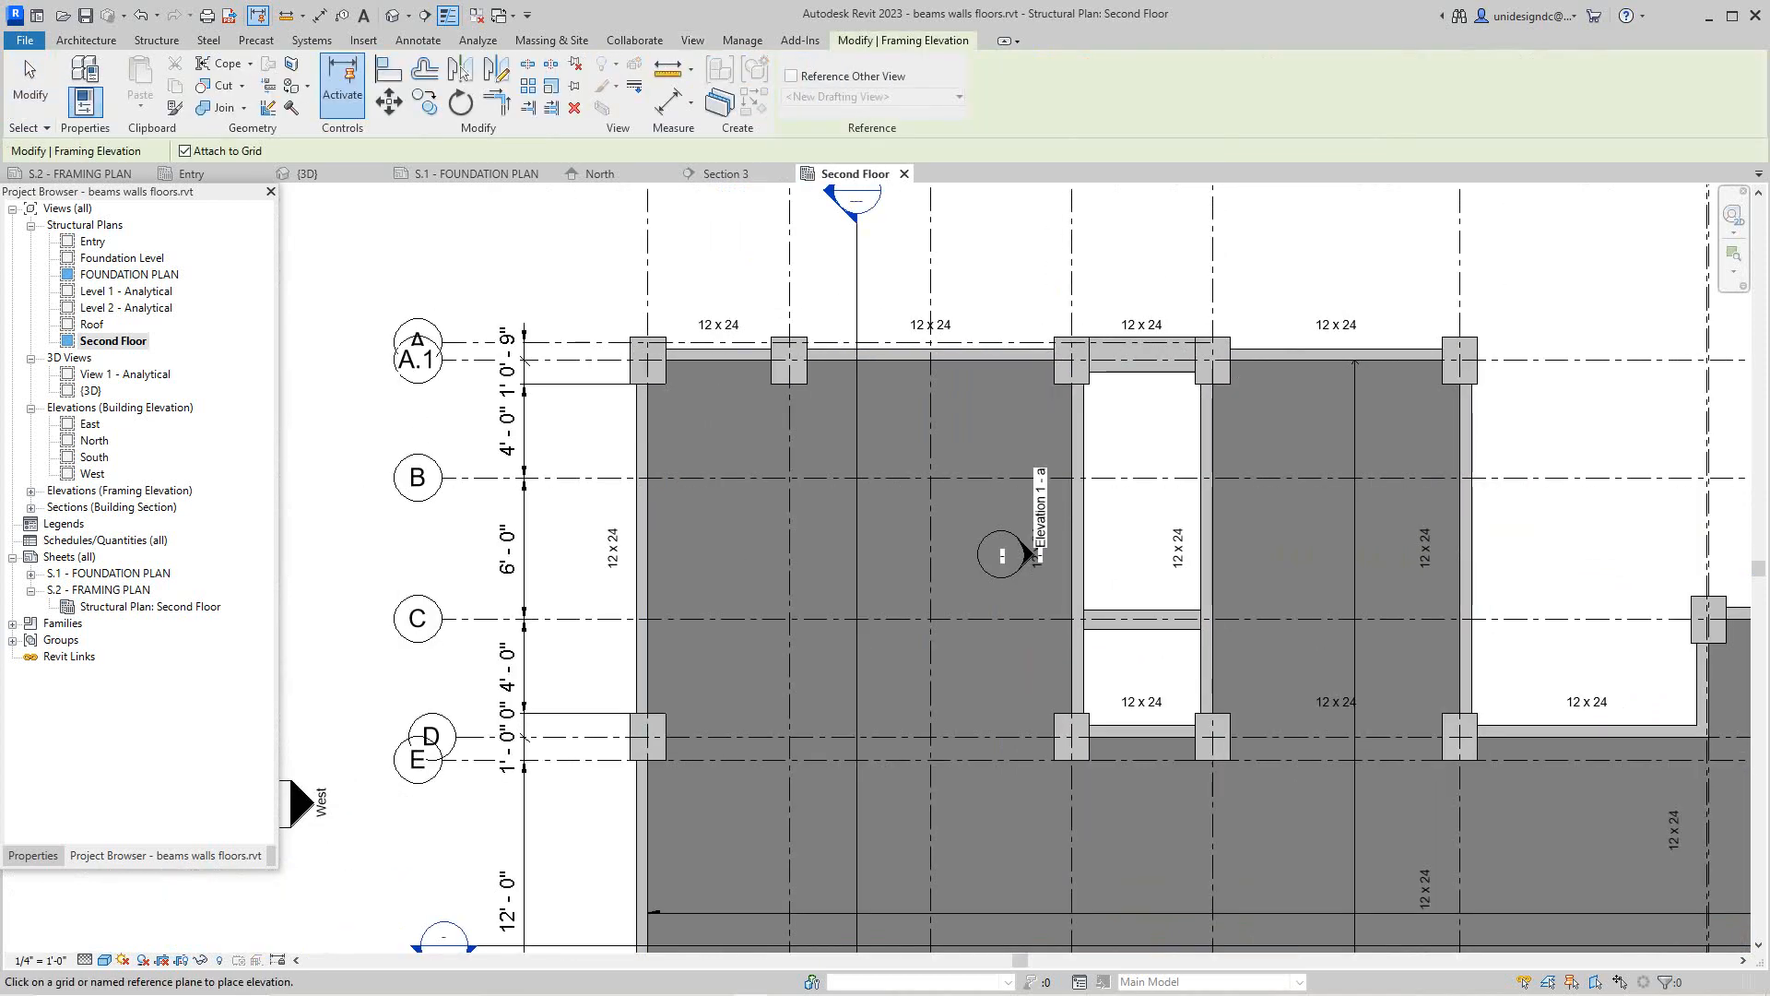
scroll(1365, 715, "up", 3)
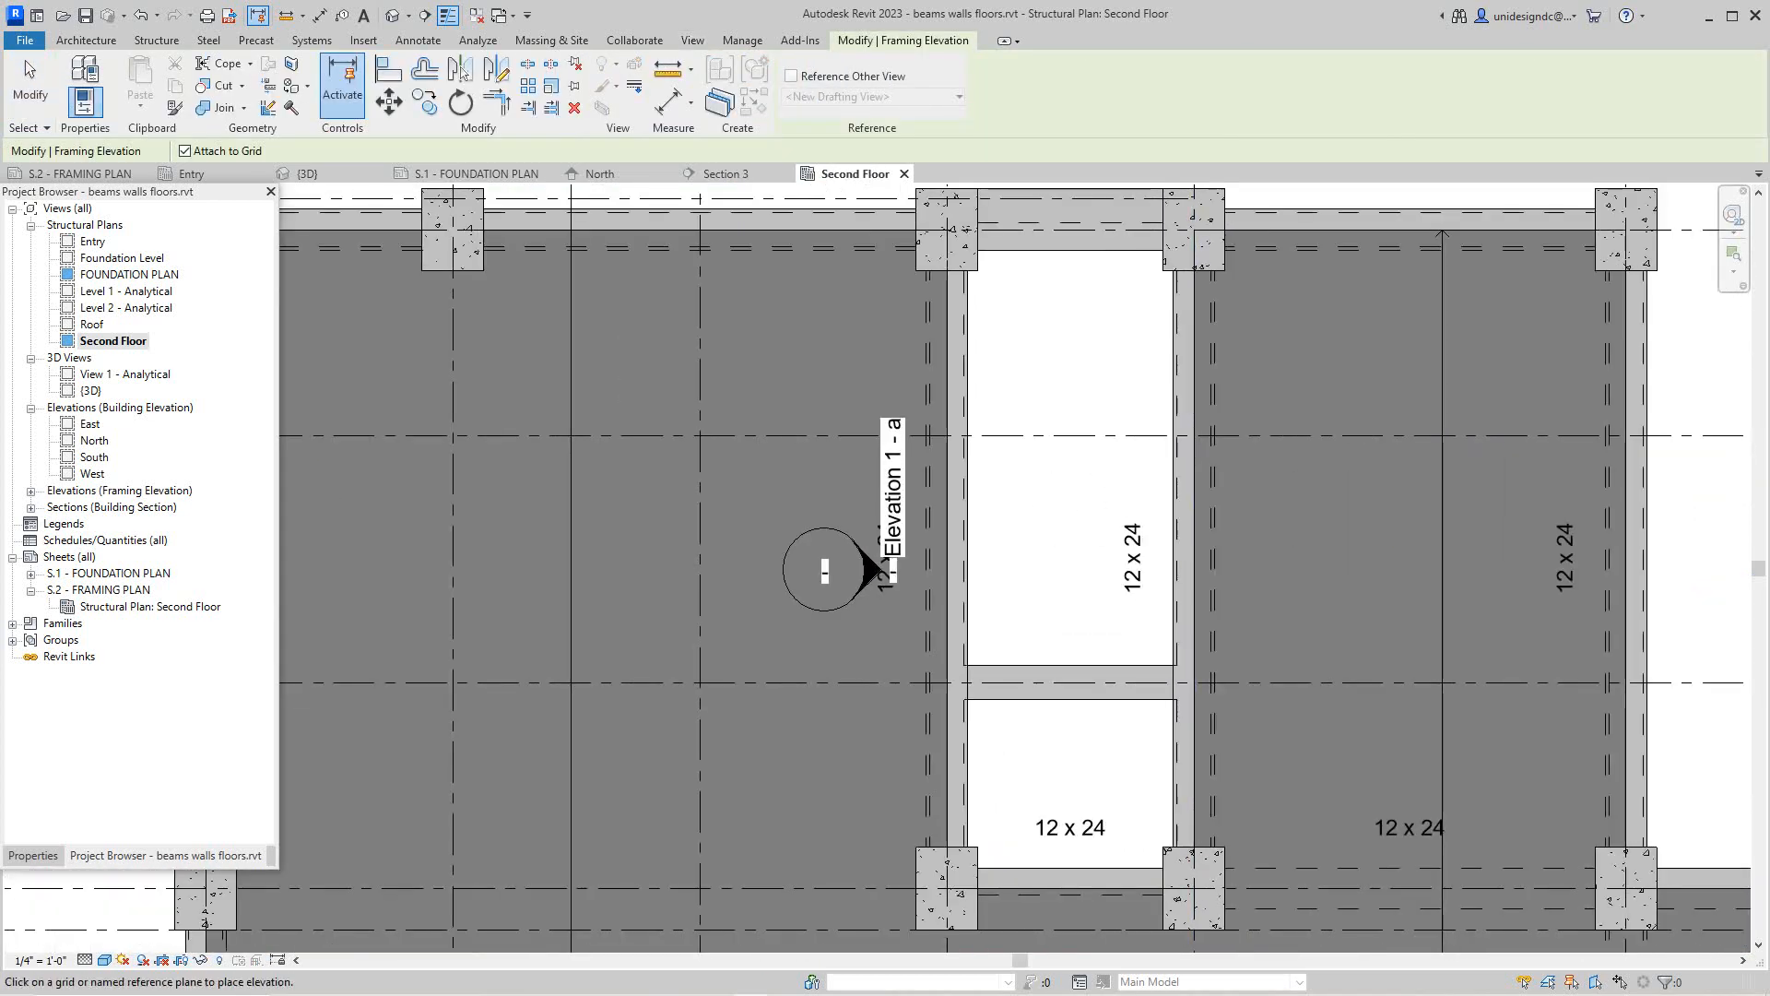
left_click(1314, 525)
scroll(1188, 466, "down", 4)
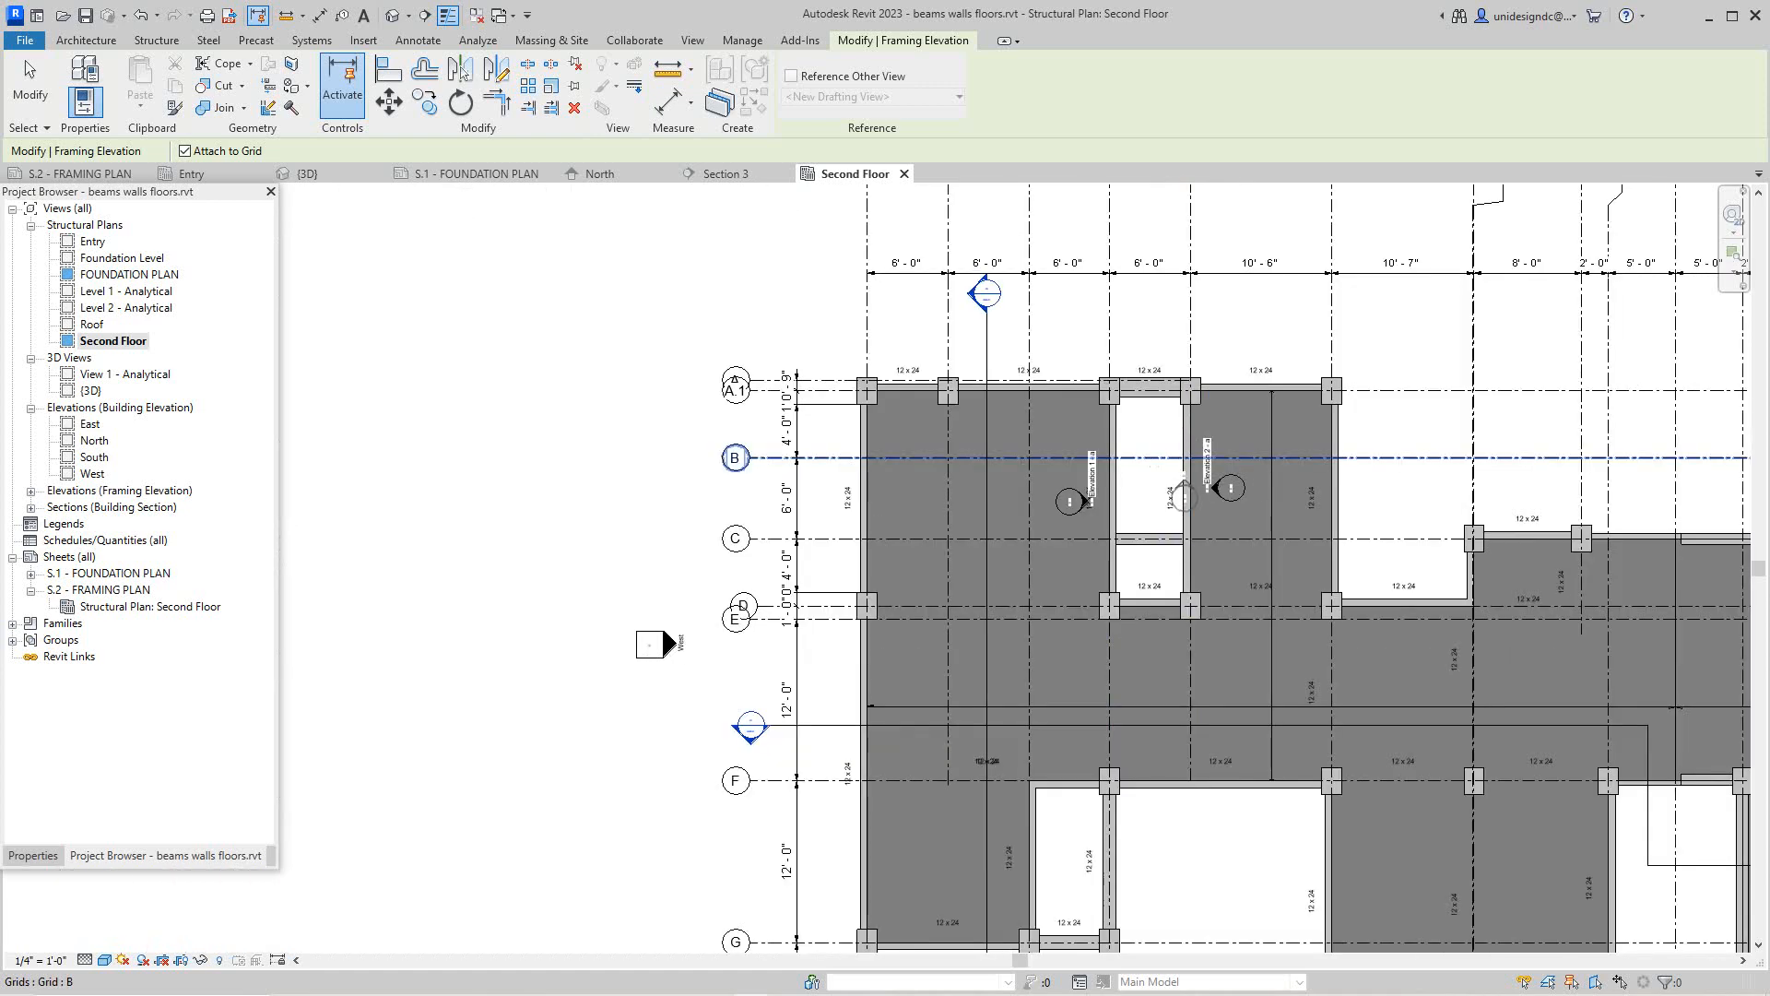
Place framing elevations attached to grids 14 and 15, both facing the opening between them, and end the command
scroll(1148, 634, "up", 3)
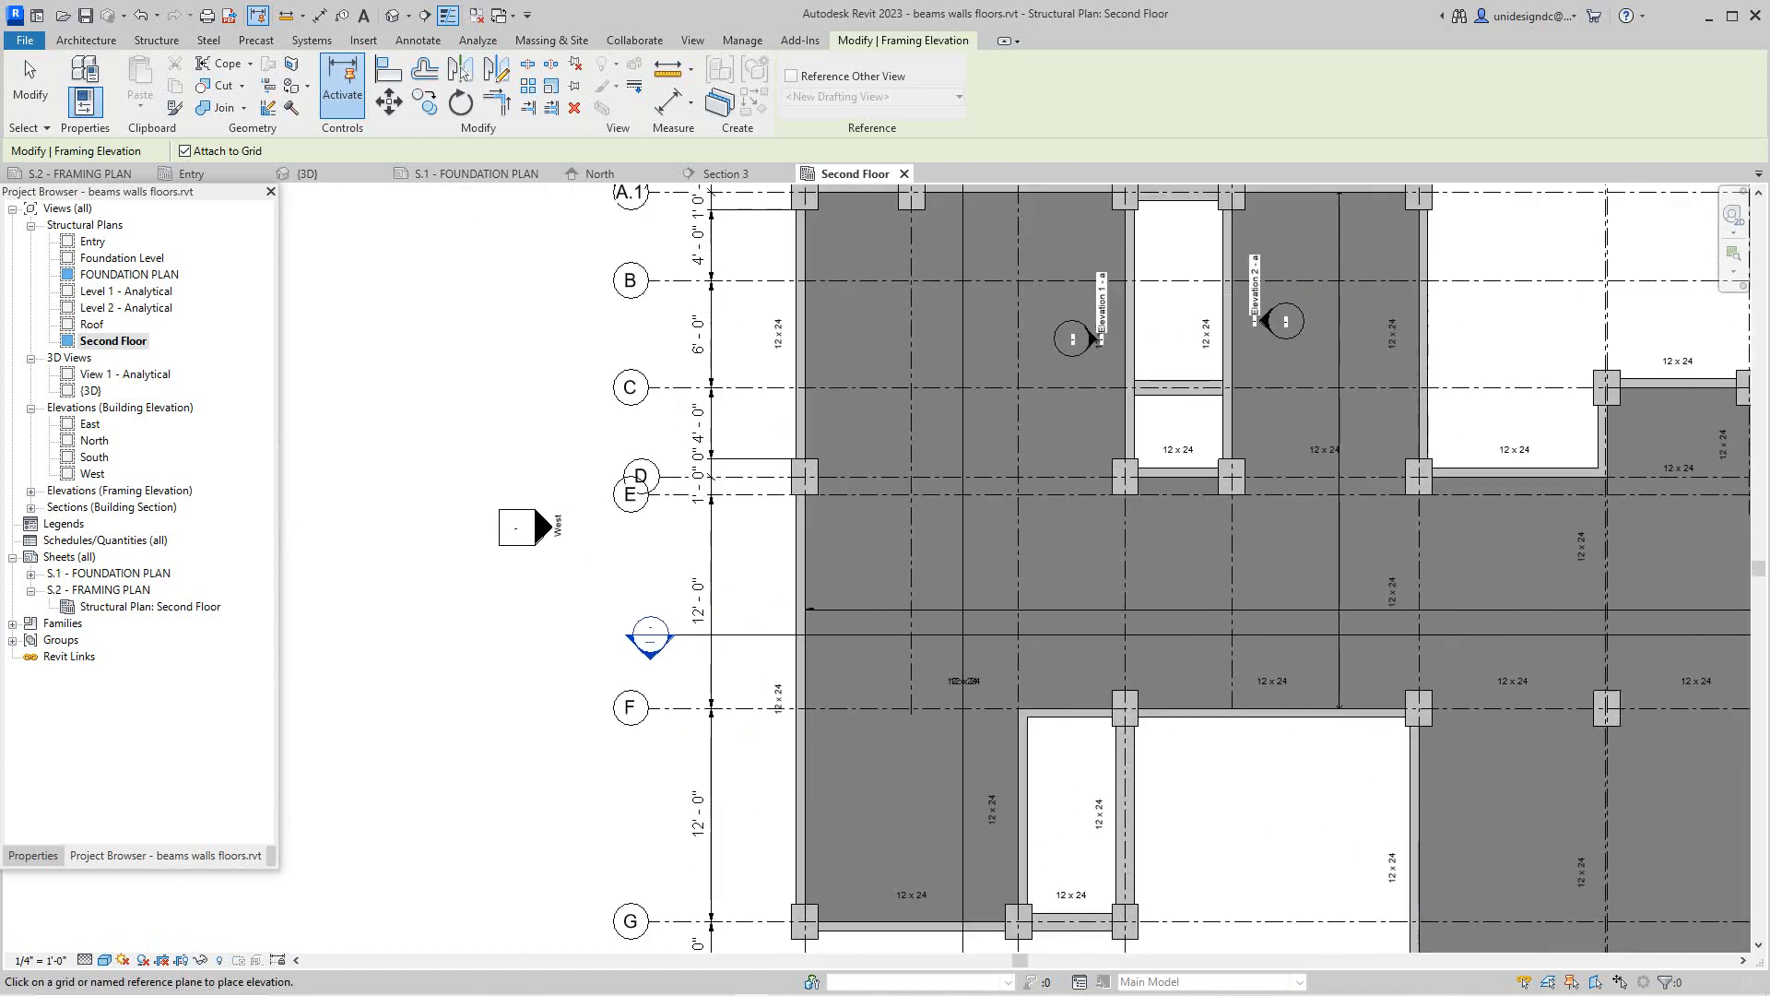
scroll(913, 555, "down", 7)
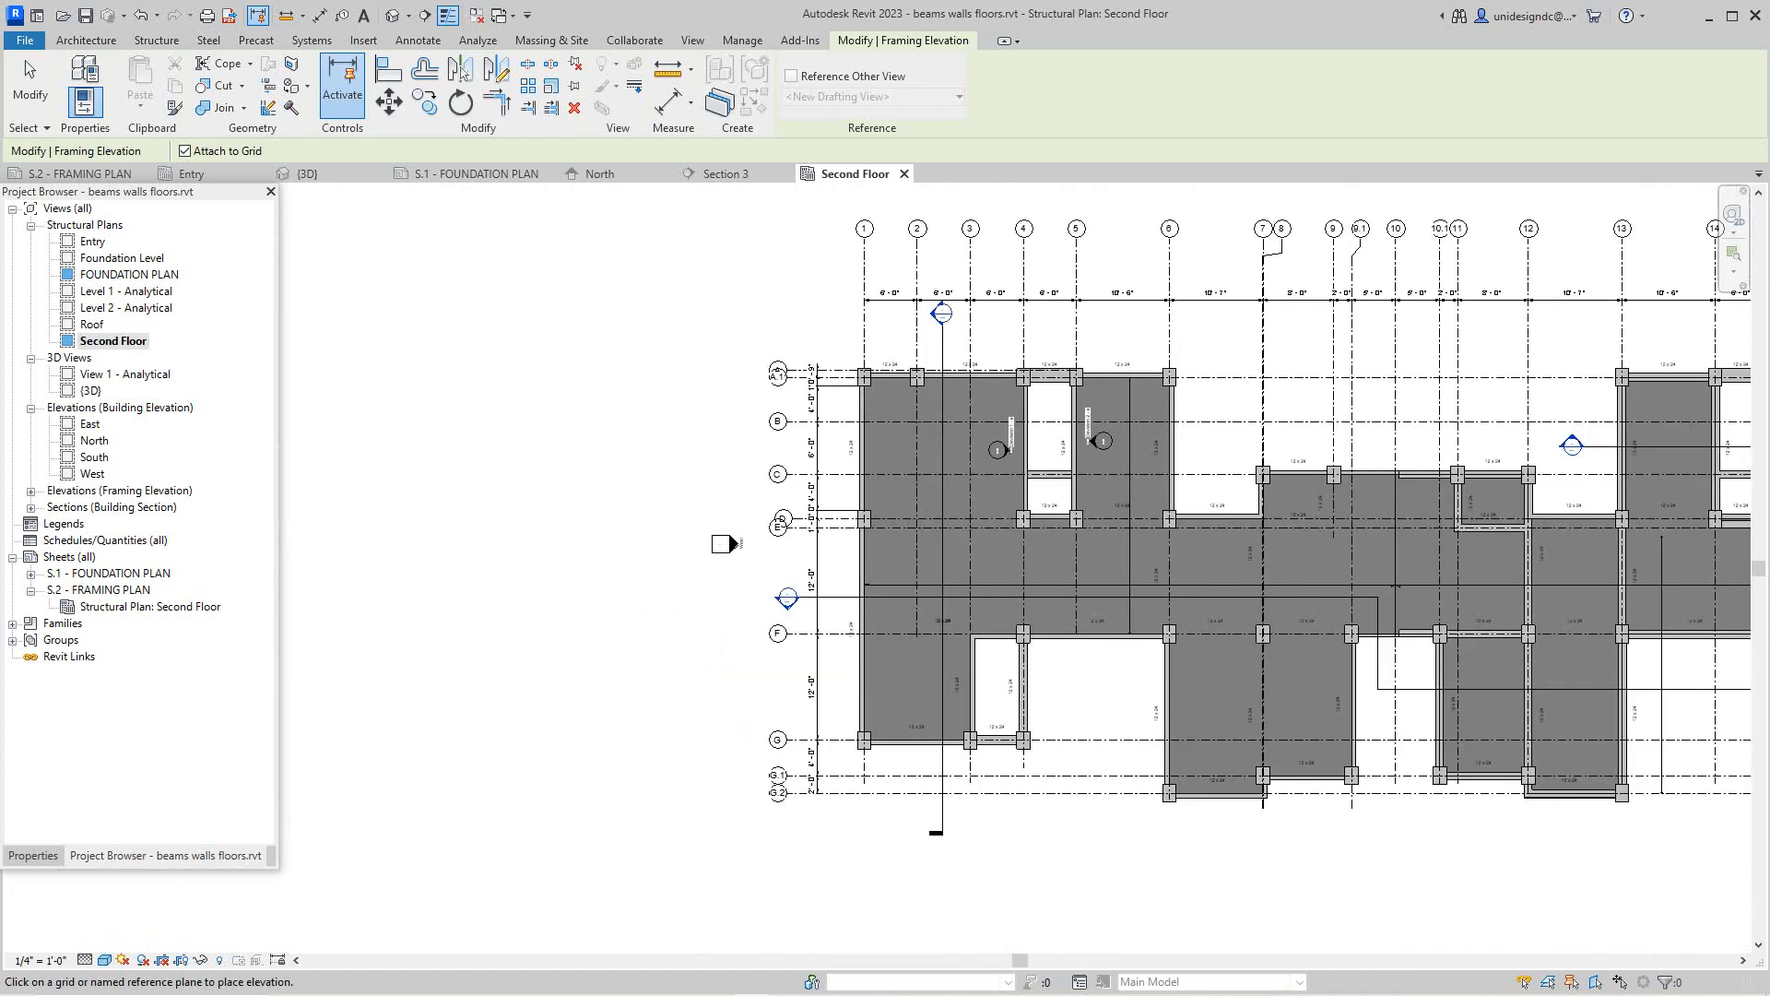
scroll(1148, 566, "up", 1)
scroll(1141, 558, "down", 3)
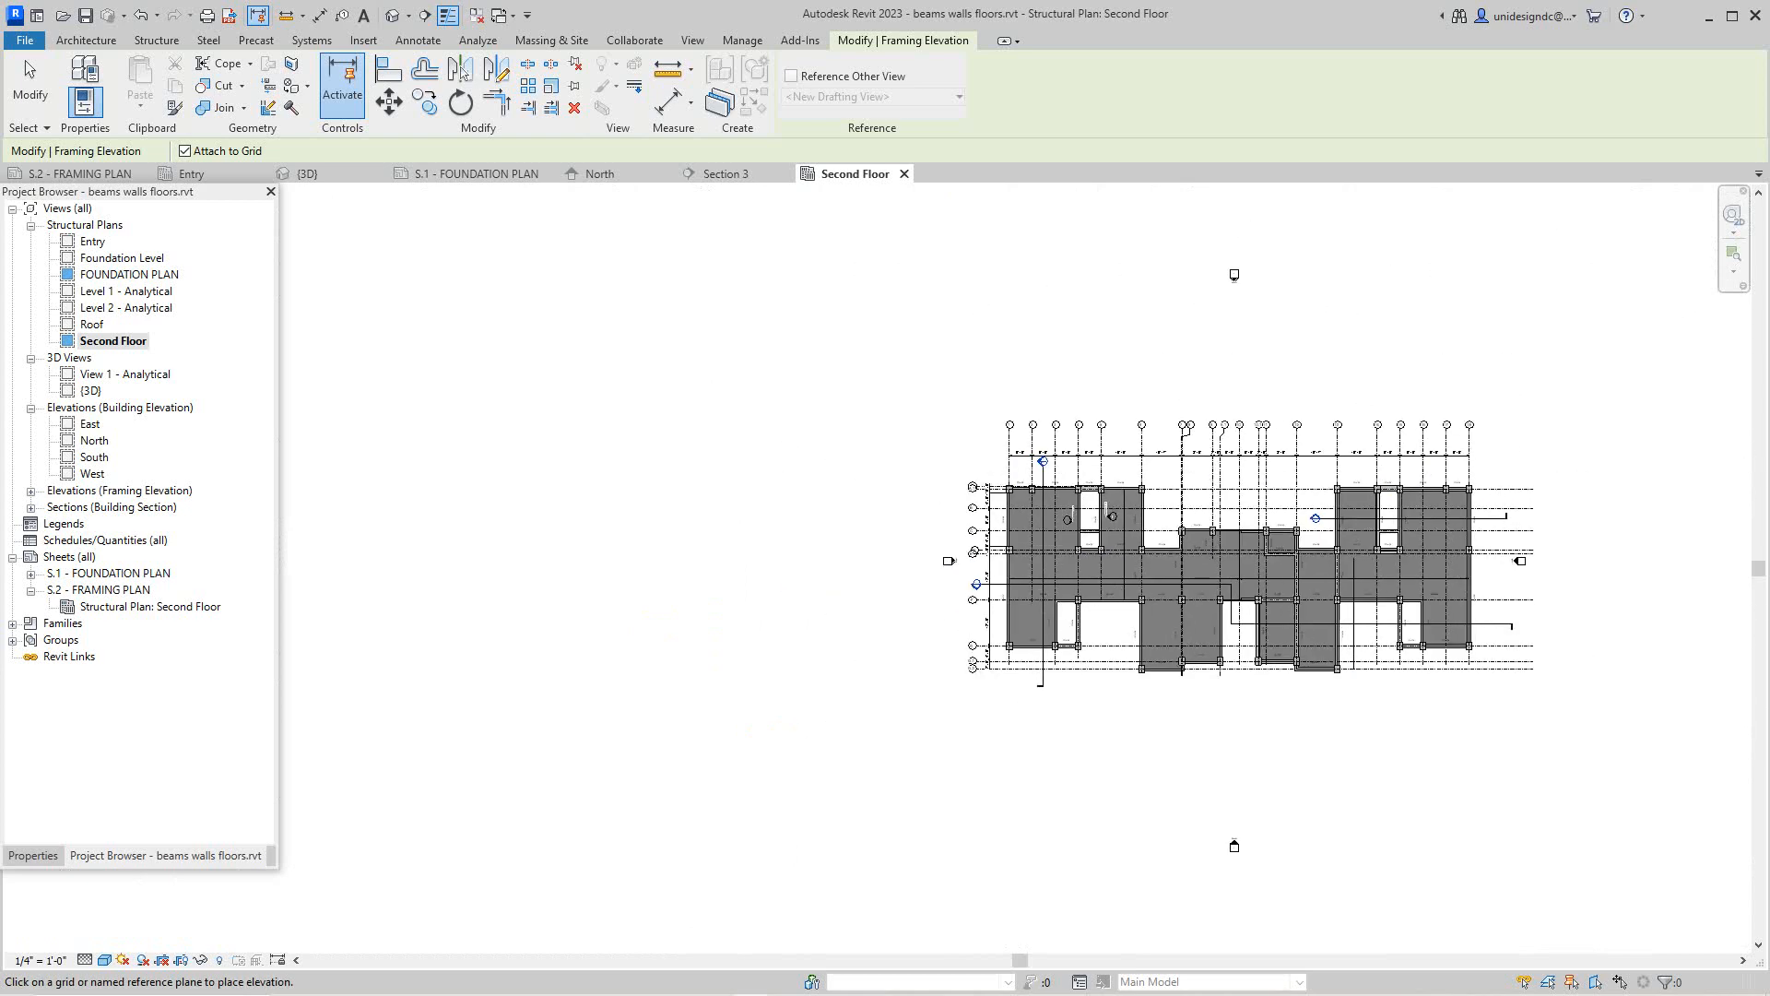
scroll(1327, 544, "up", 9)
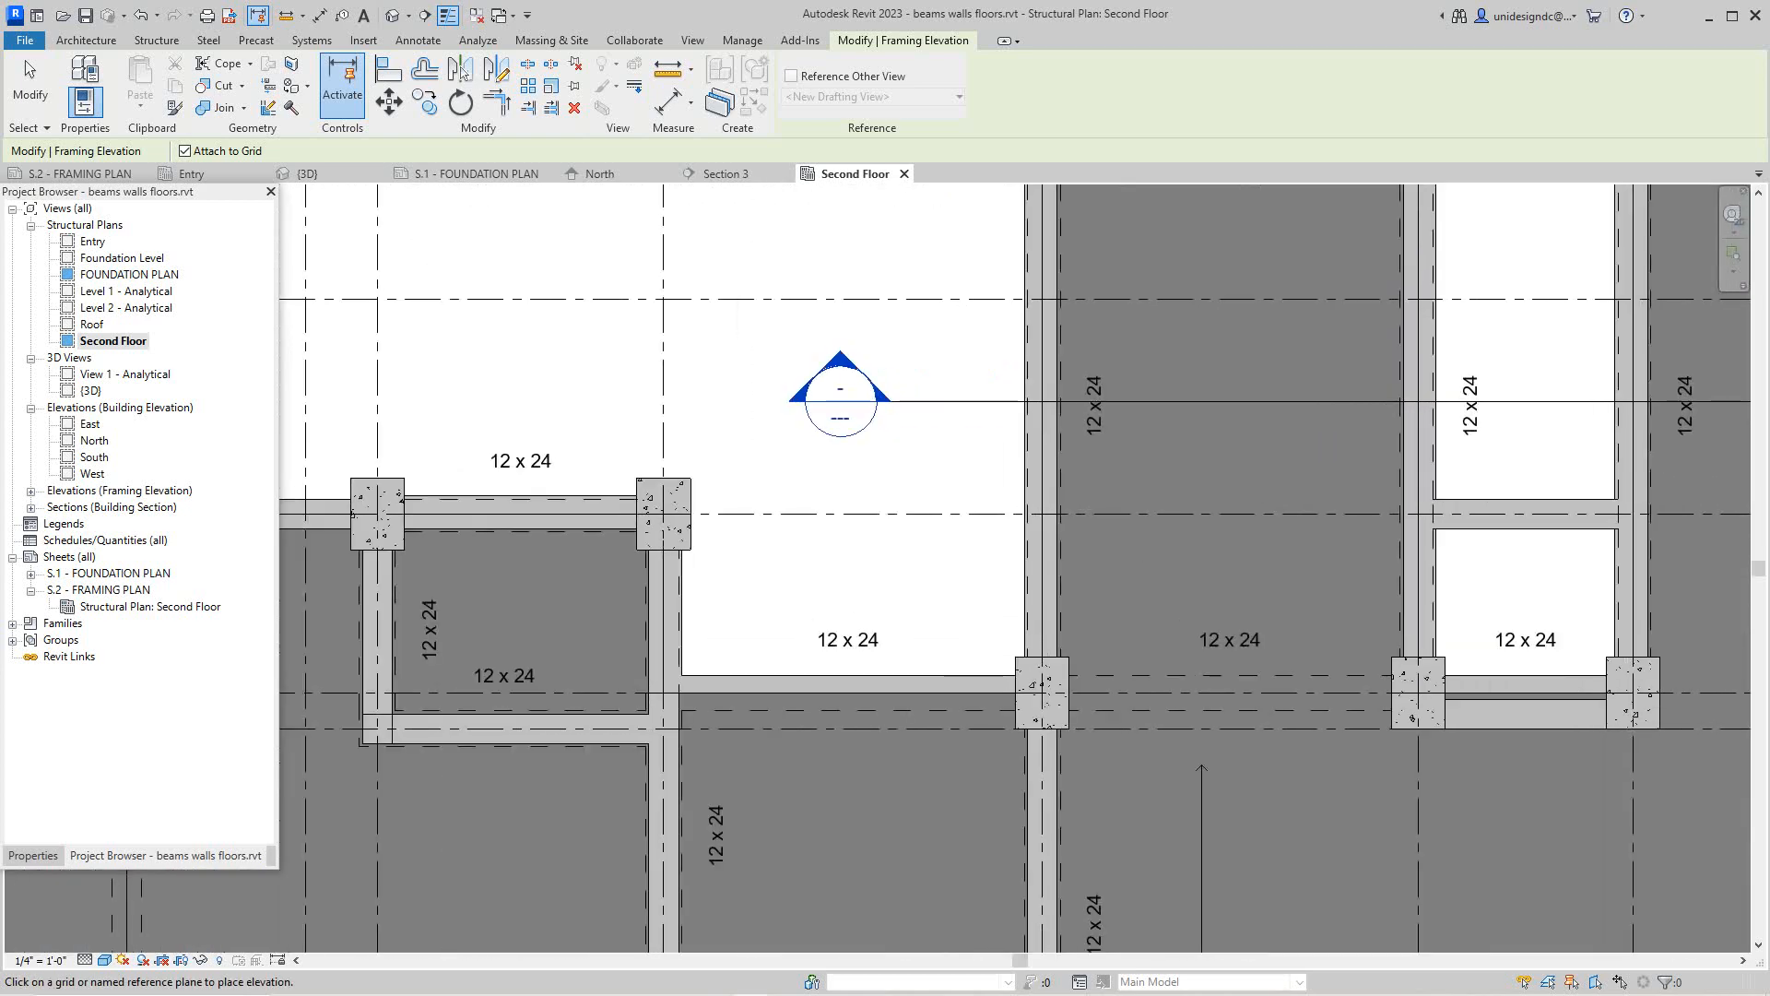
scroll(1353, 428, "down", 2)
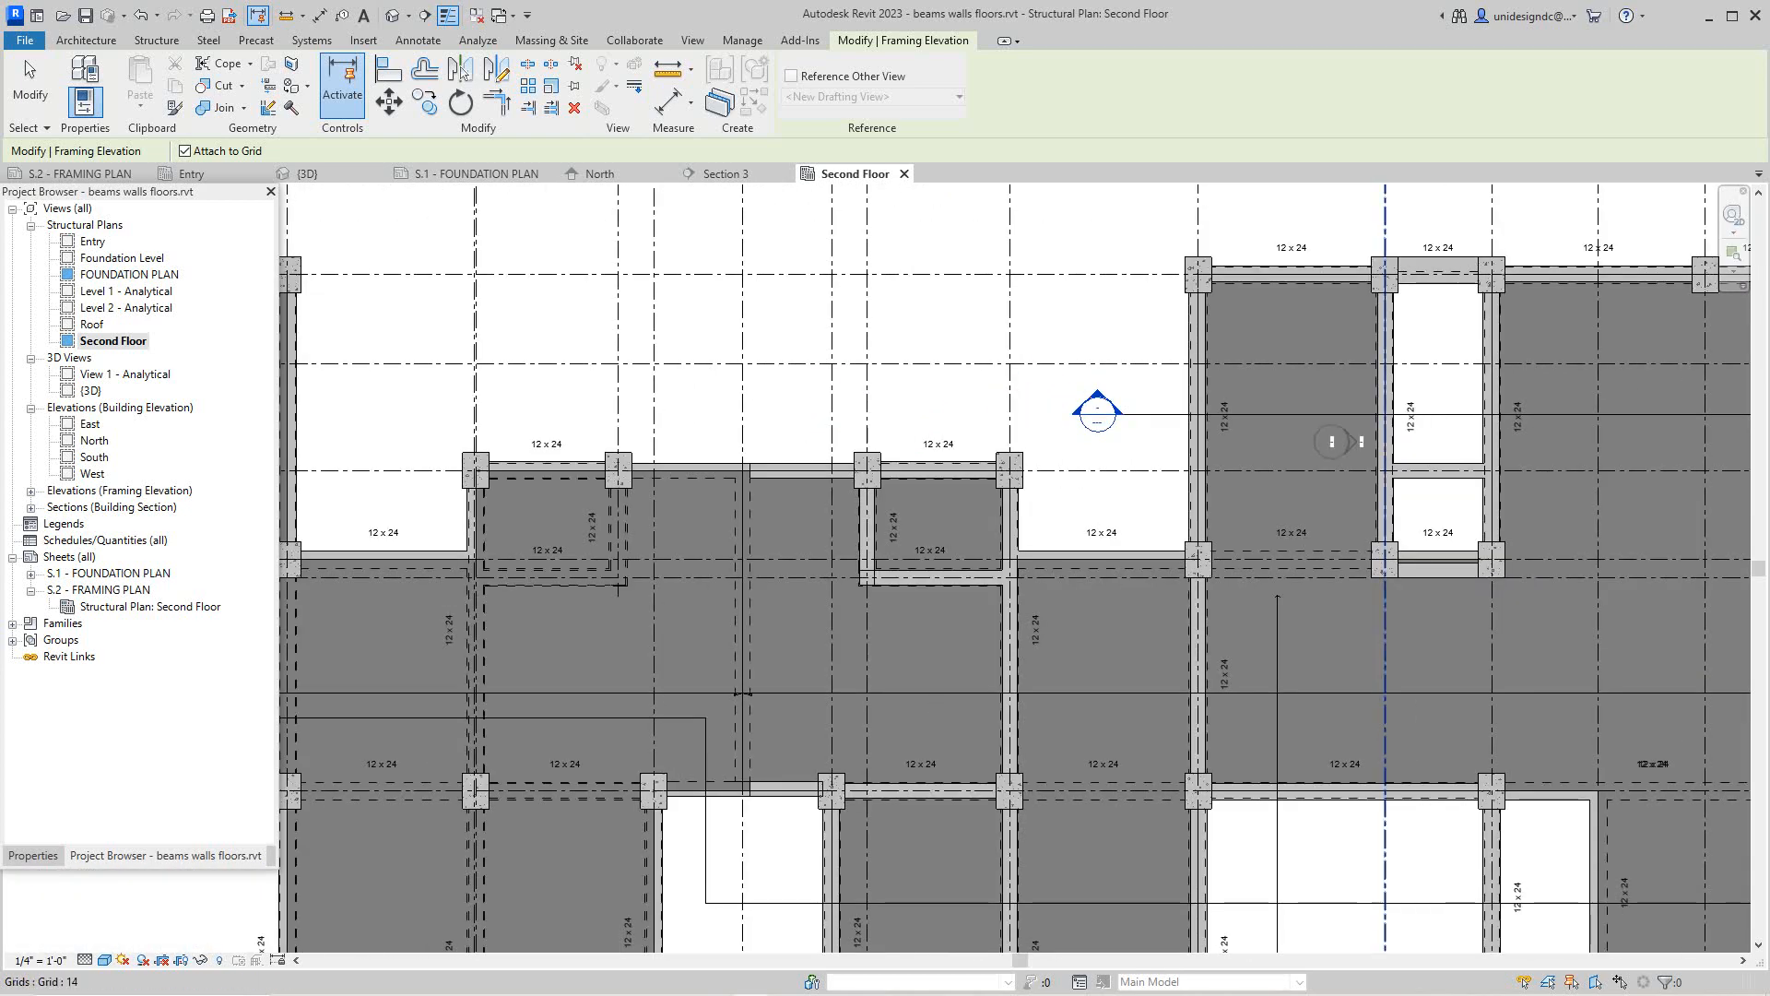
scroll(1380, 417, "up", 1)
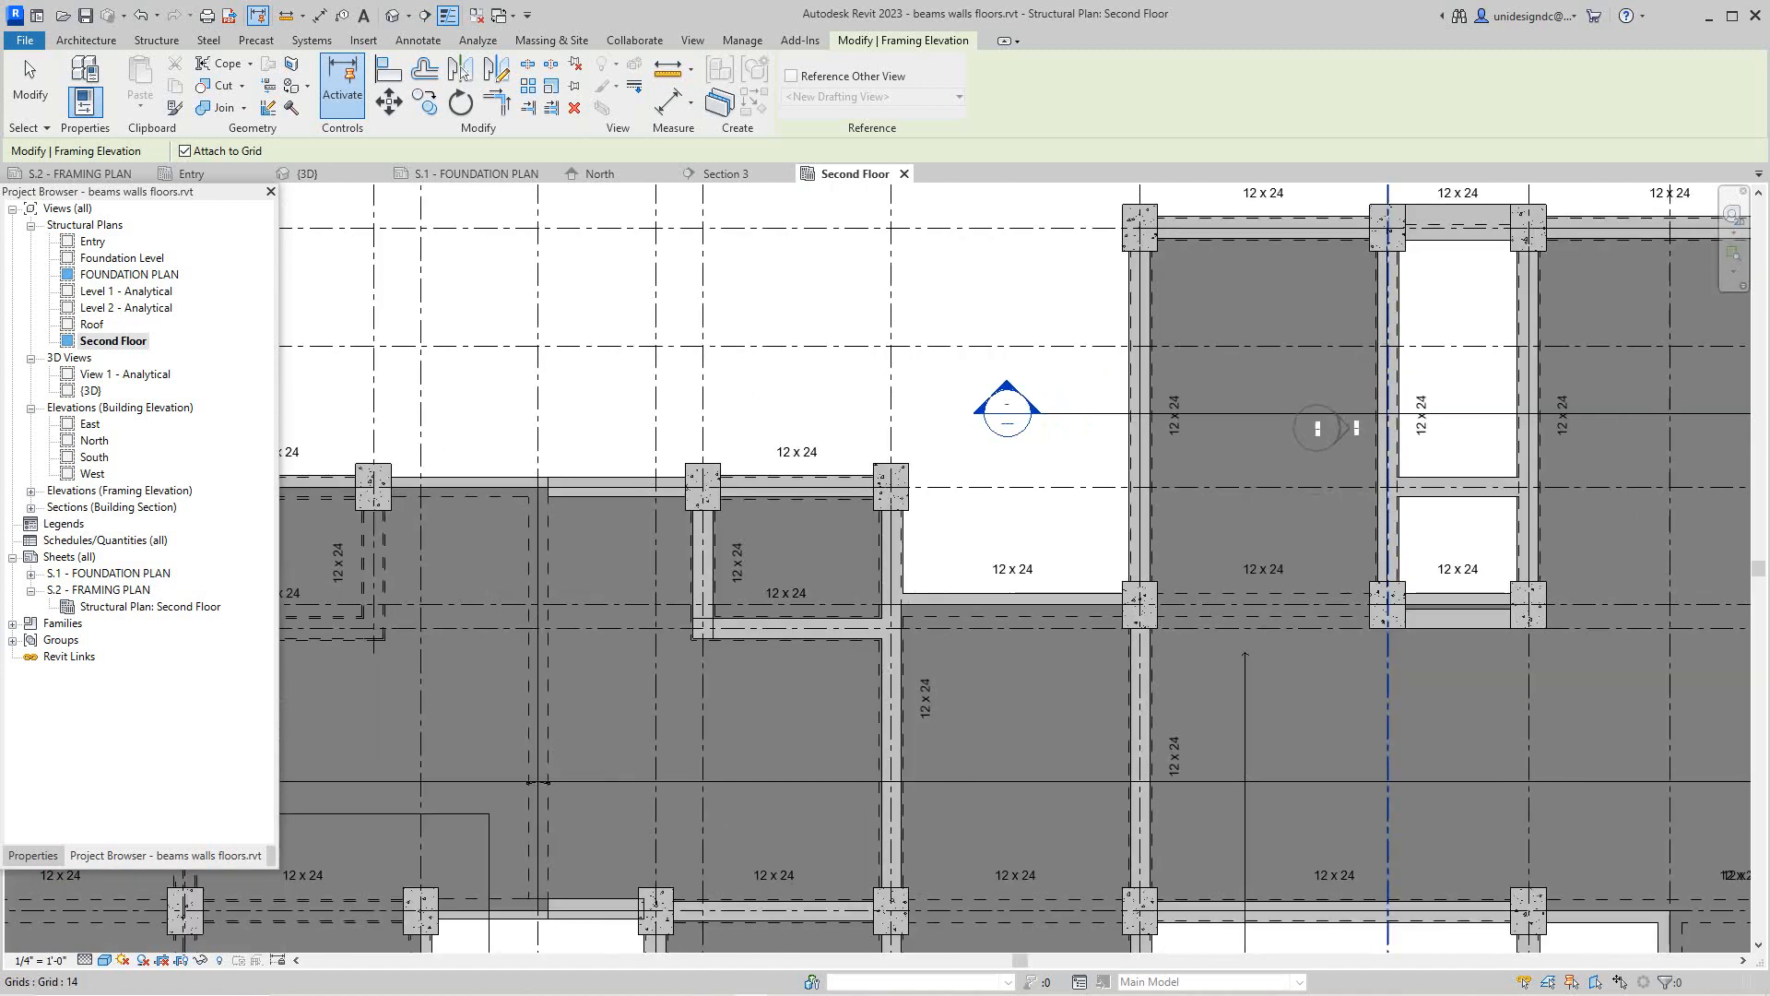
left_click(1354, 431)
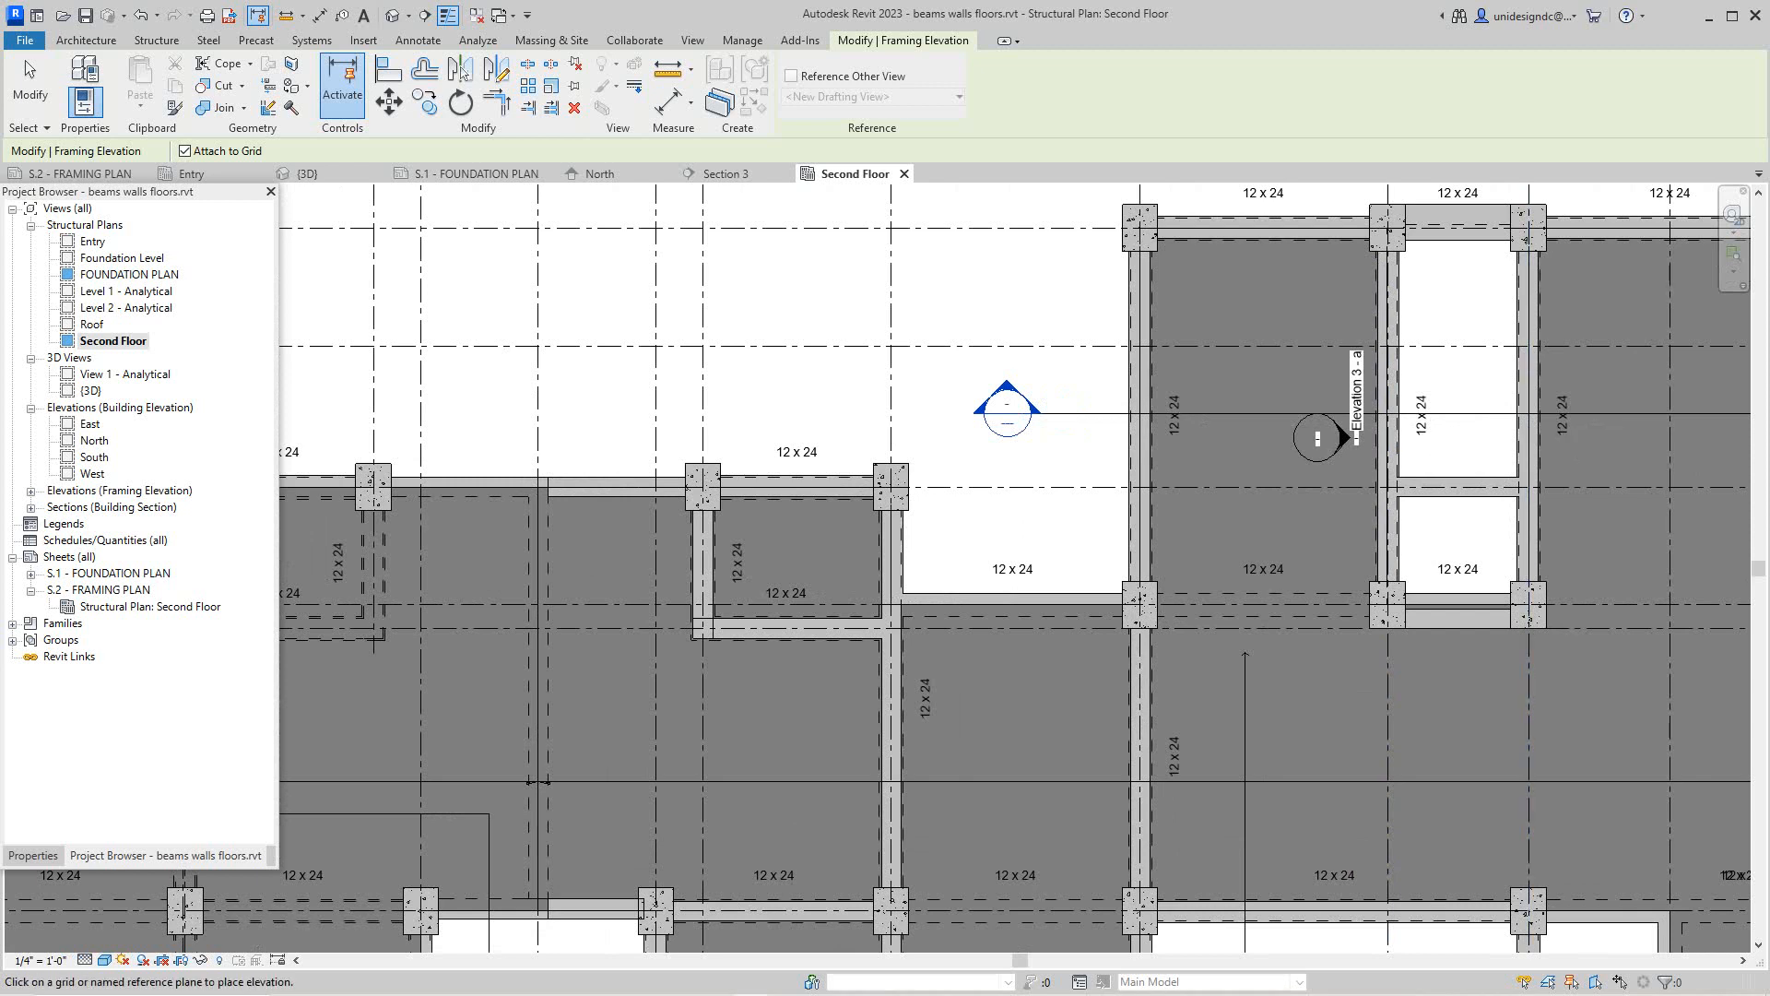
right_click(1532, 444)
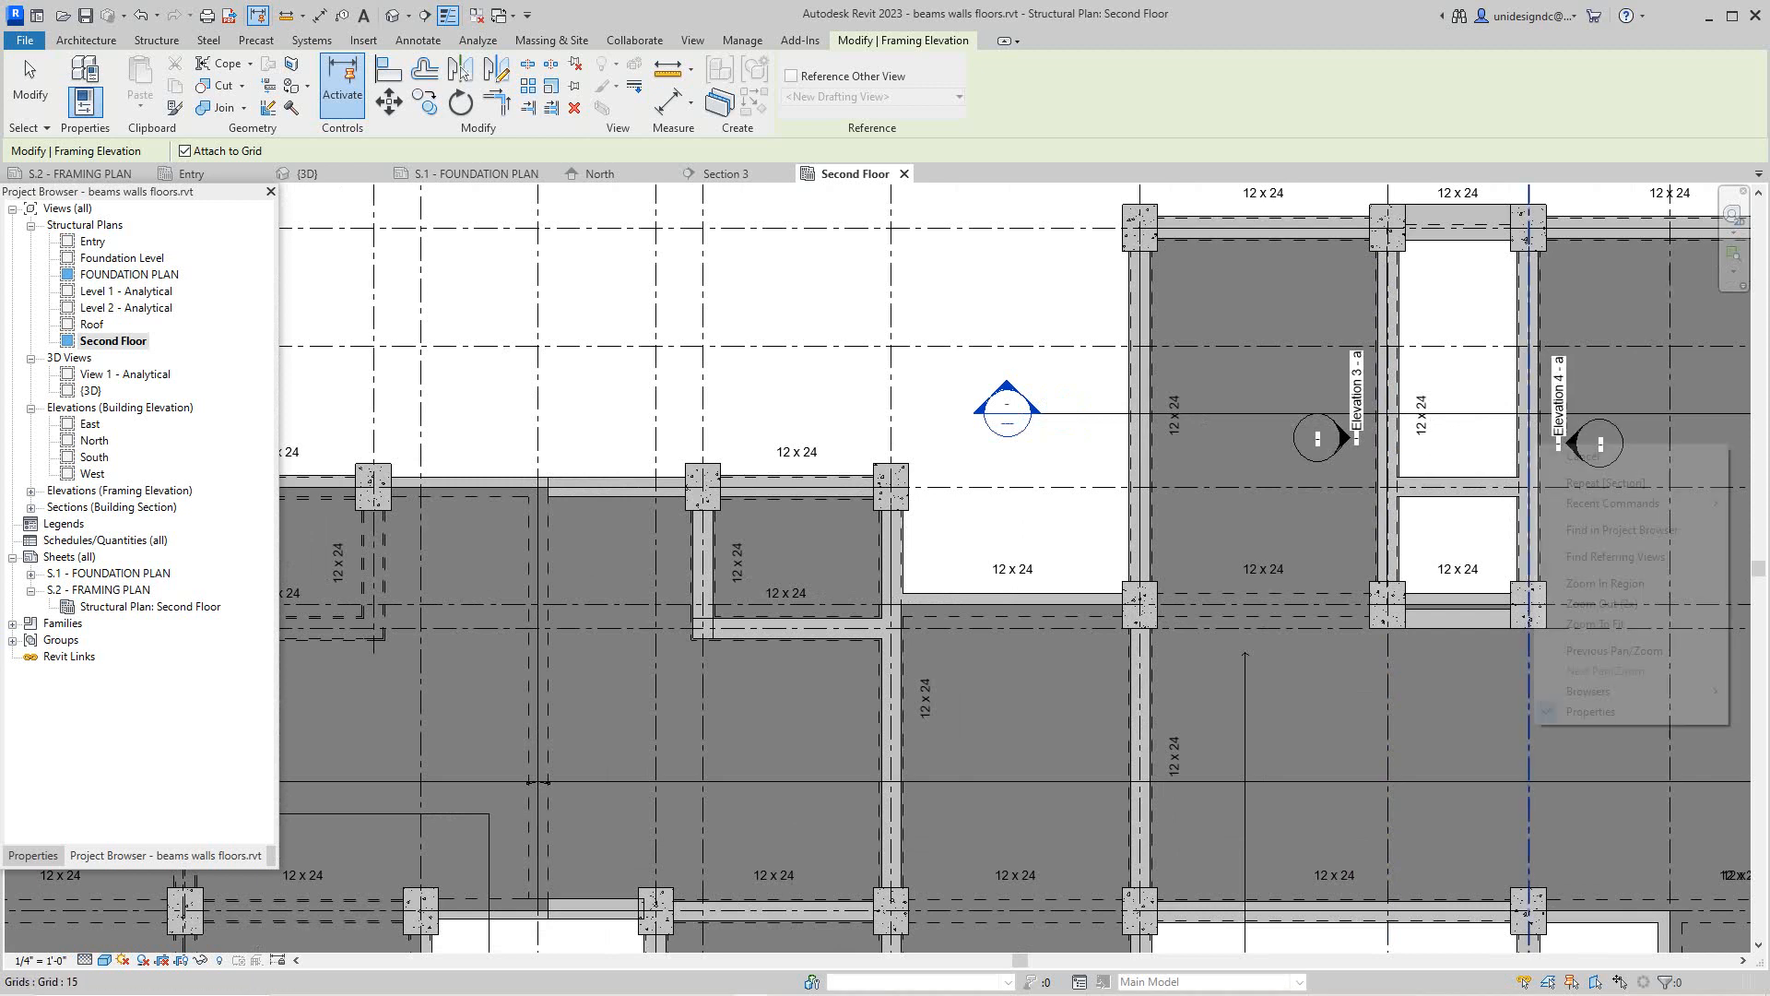
left_click(1578, 460)
Examine how the four framing elevation marks sit around the two floor openings on the Second Floor plan
scroll(1478, 495, "down", 2)
scroll(1314, 456, "down", 3)
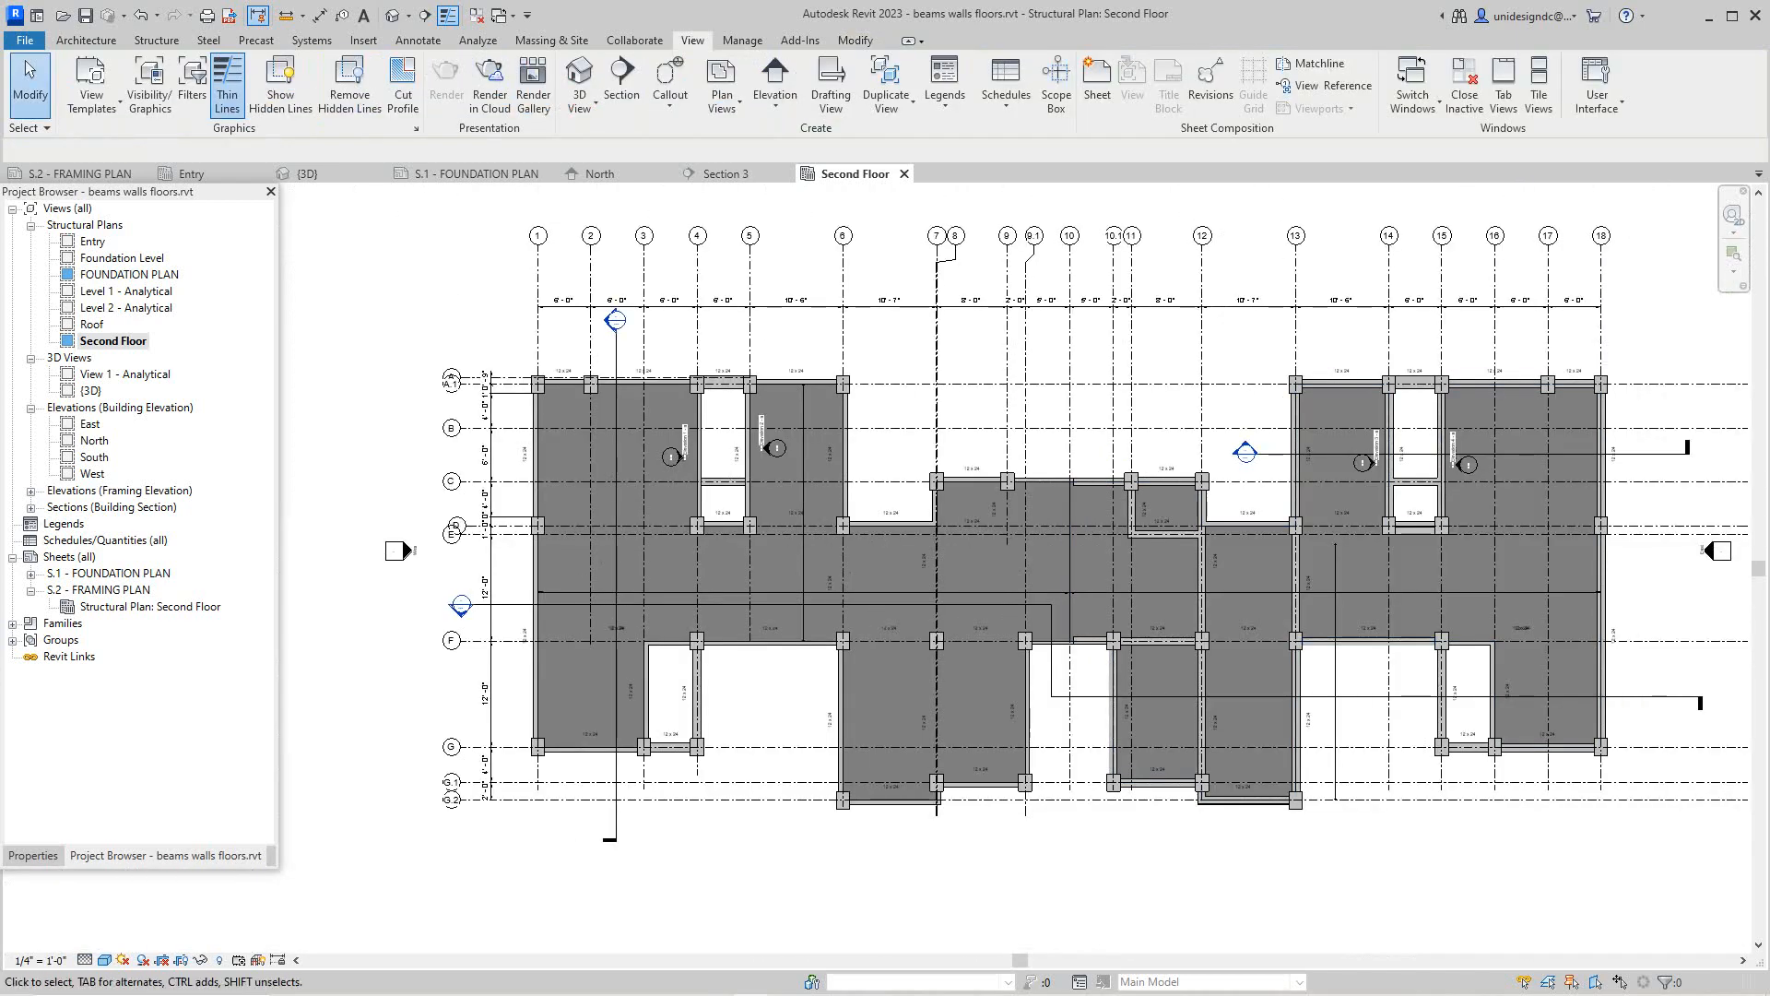
scroll(1323, 516, "up", 3)
scroll(1263, 512, "down", 3)
scroll(1219, 533, "down", 3)
scroll(1148, 437, "up", 4)
scroll(833, 446, "up", 2)
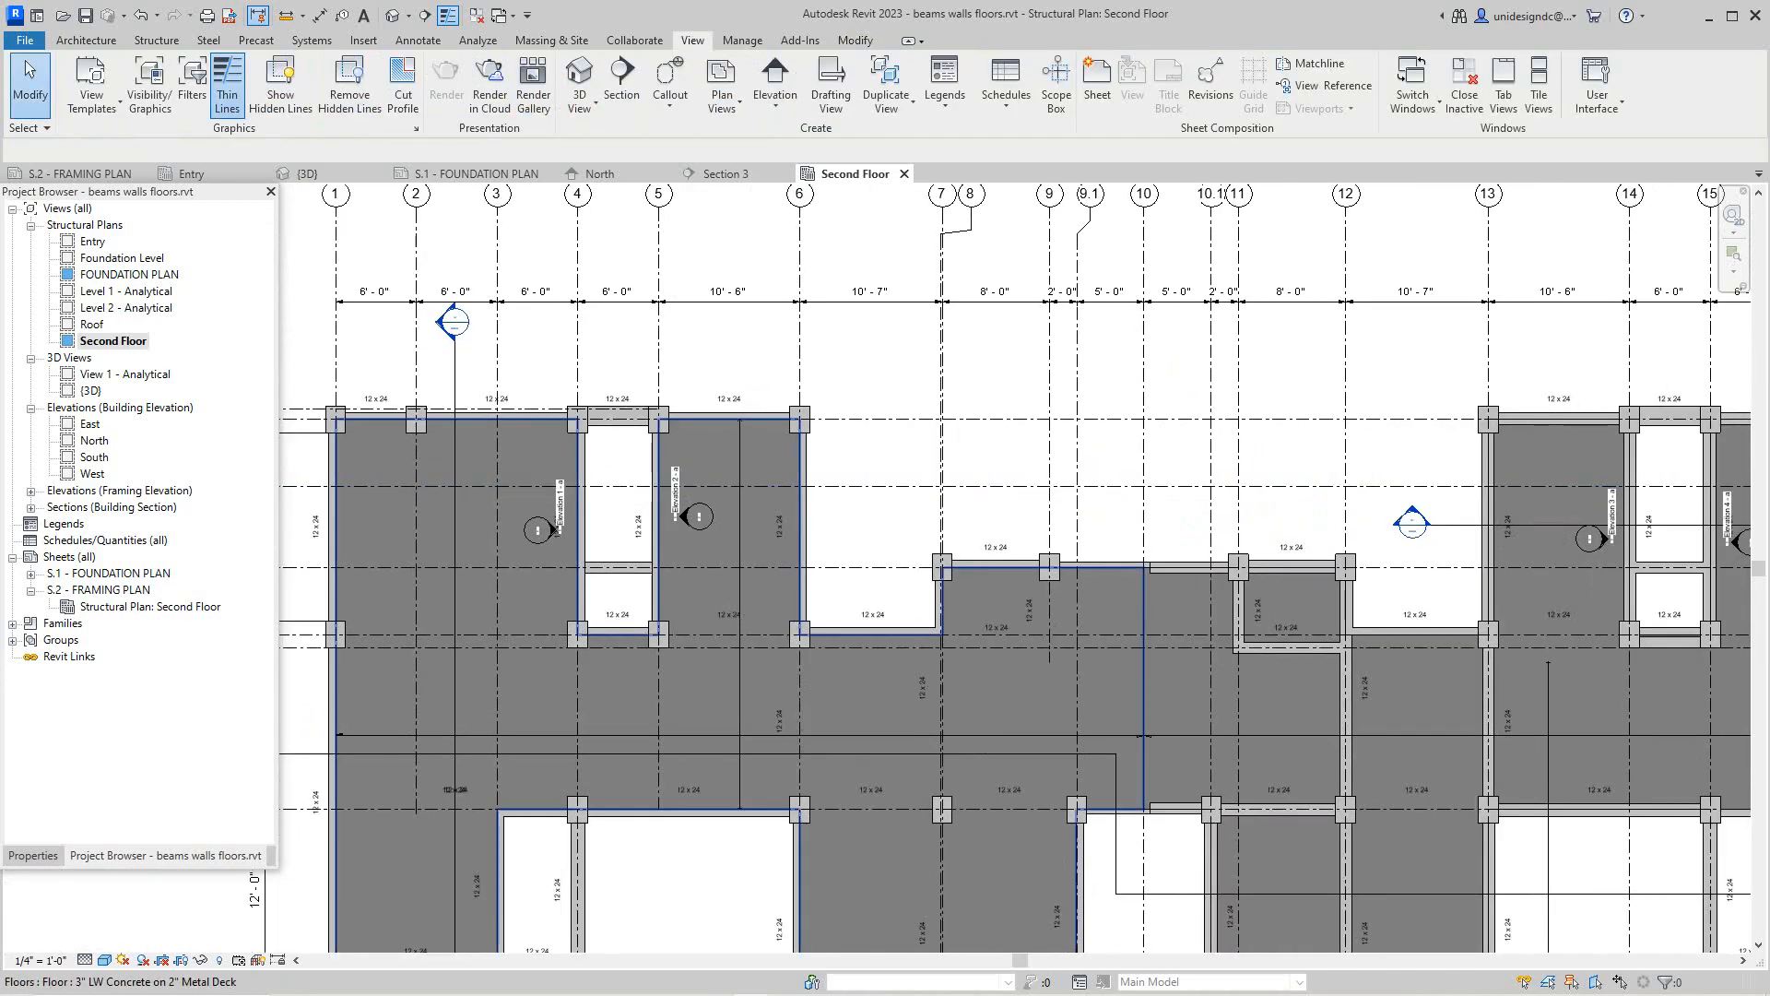
scroll(706, 421, "down", 6)
scroll(711, 480, "up", 6)
scroll(682, 334, "up", 2)
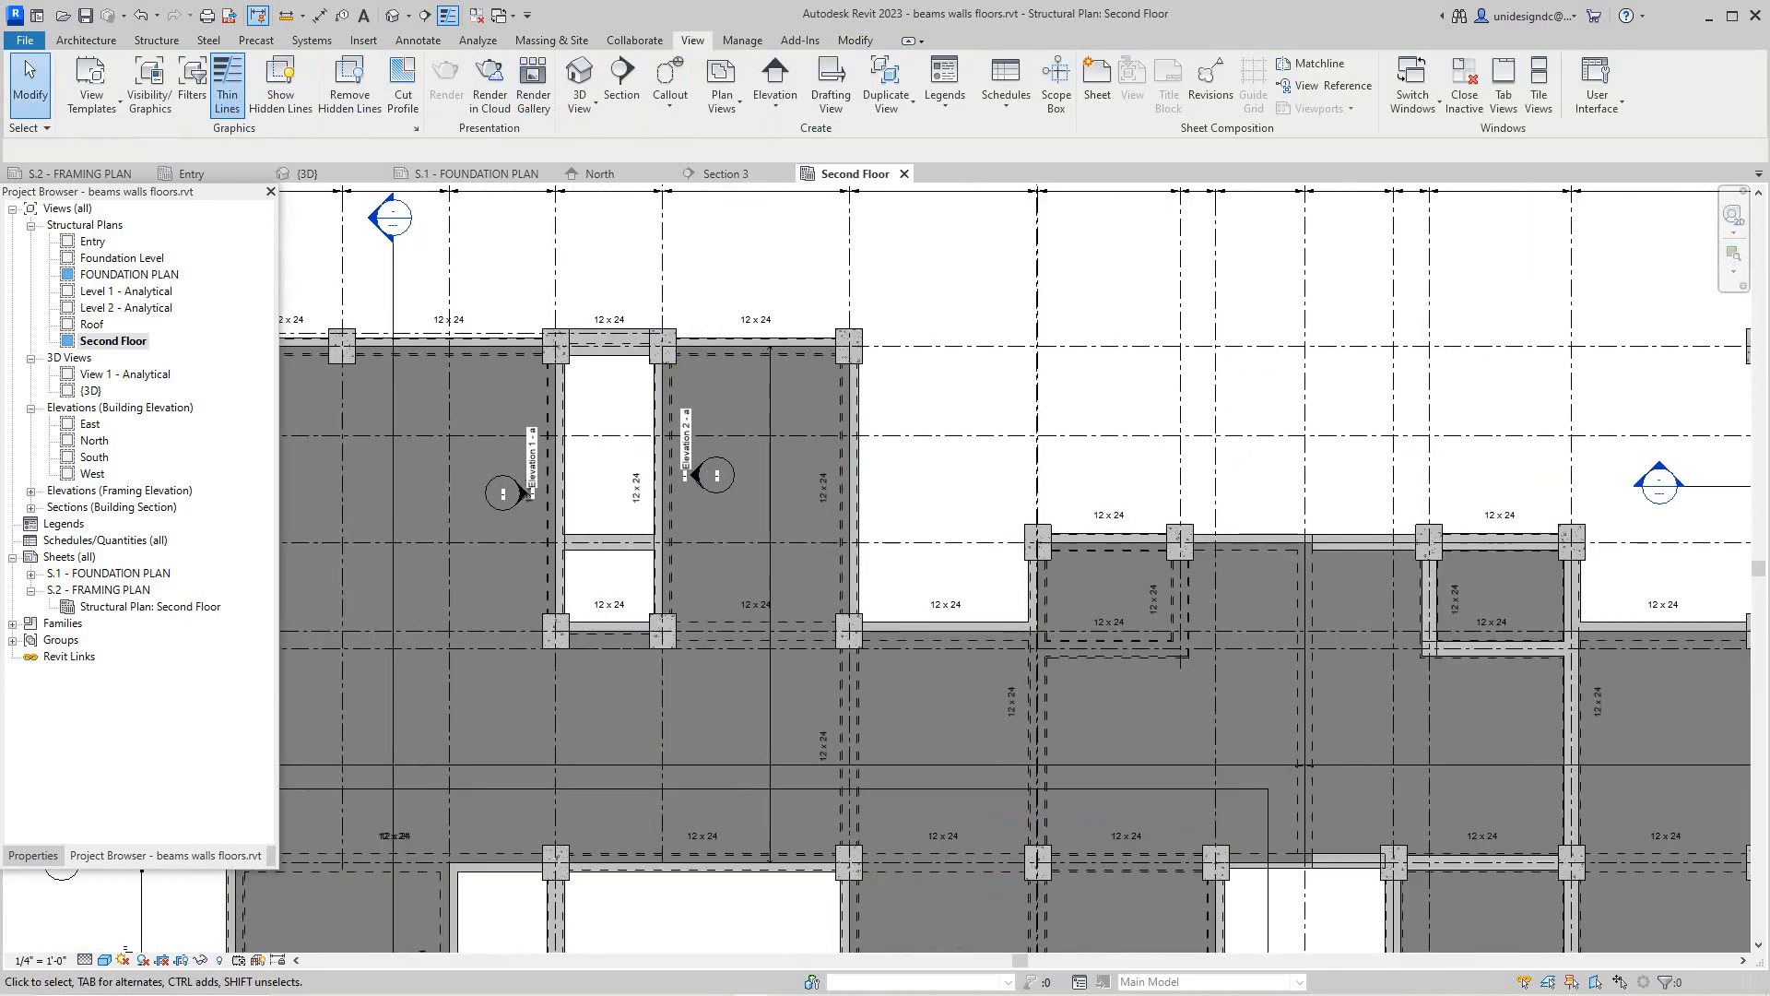
right_click(702, 260)
left_click(728, 273)
scroll(720, 568, "up", 6)
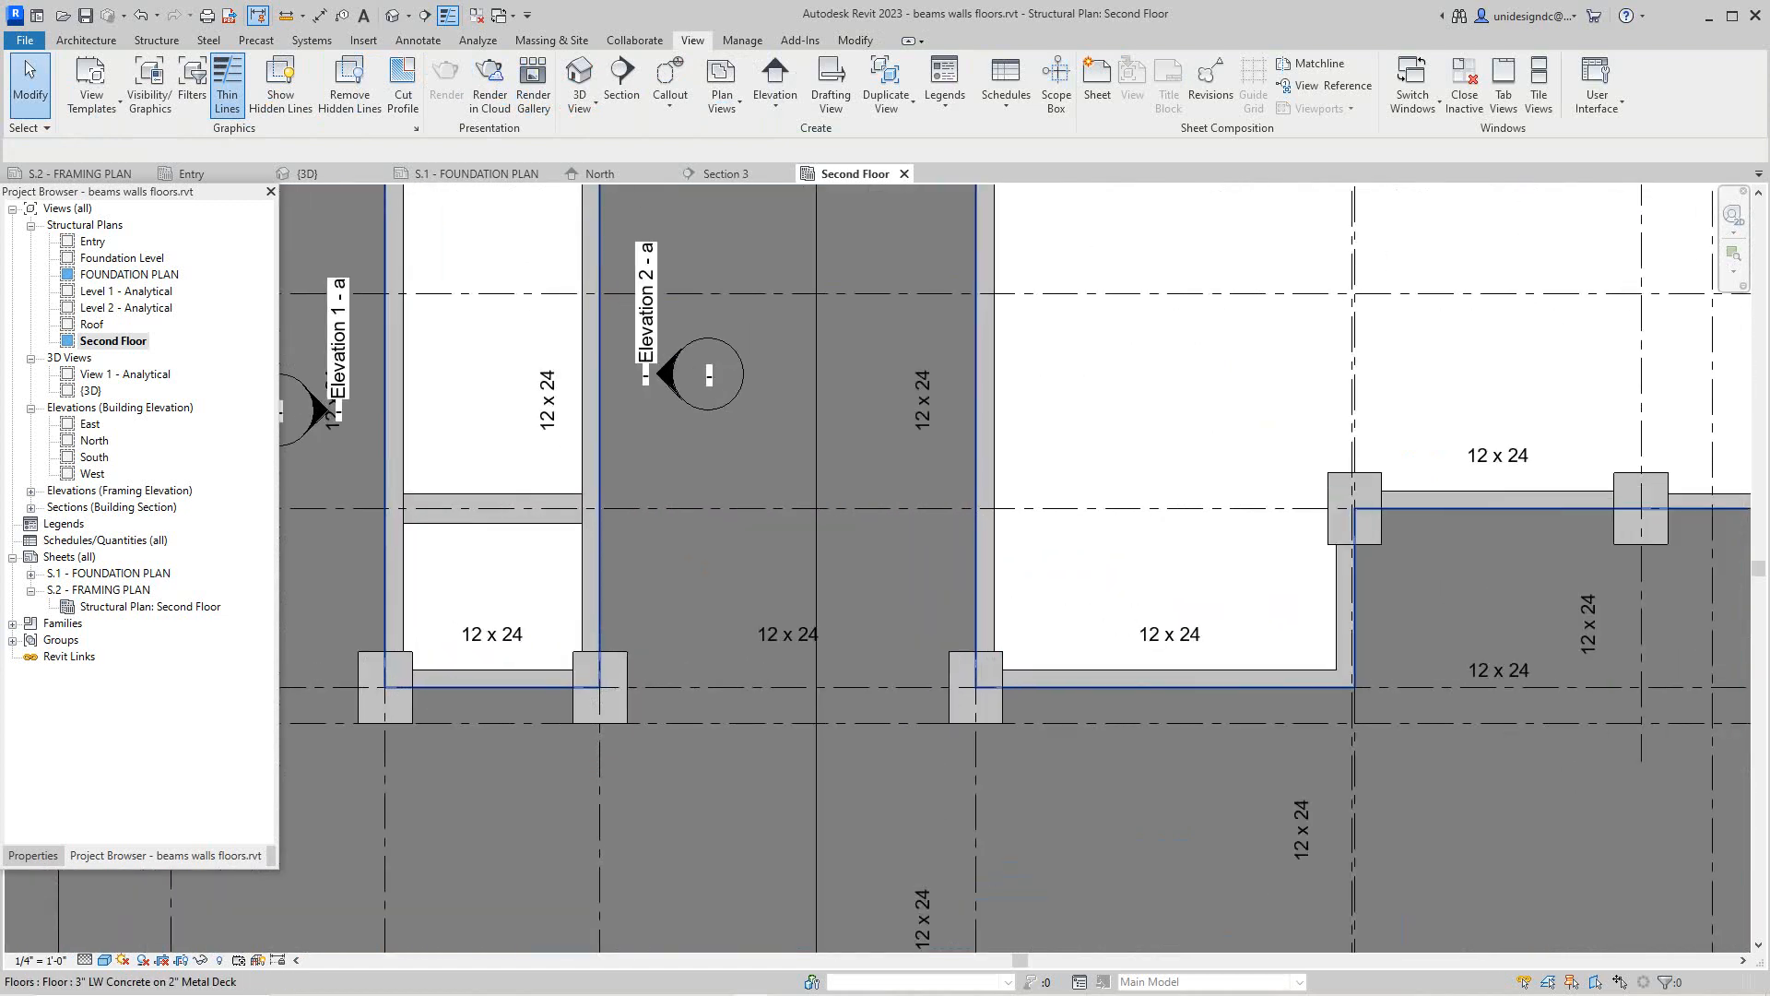
Select the framing elevation mark beside grid 5 to view its direction options, and deselect it
left_click(711, 366)
right_click(1300, 370)
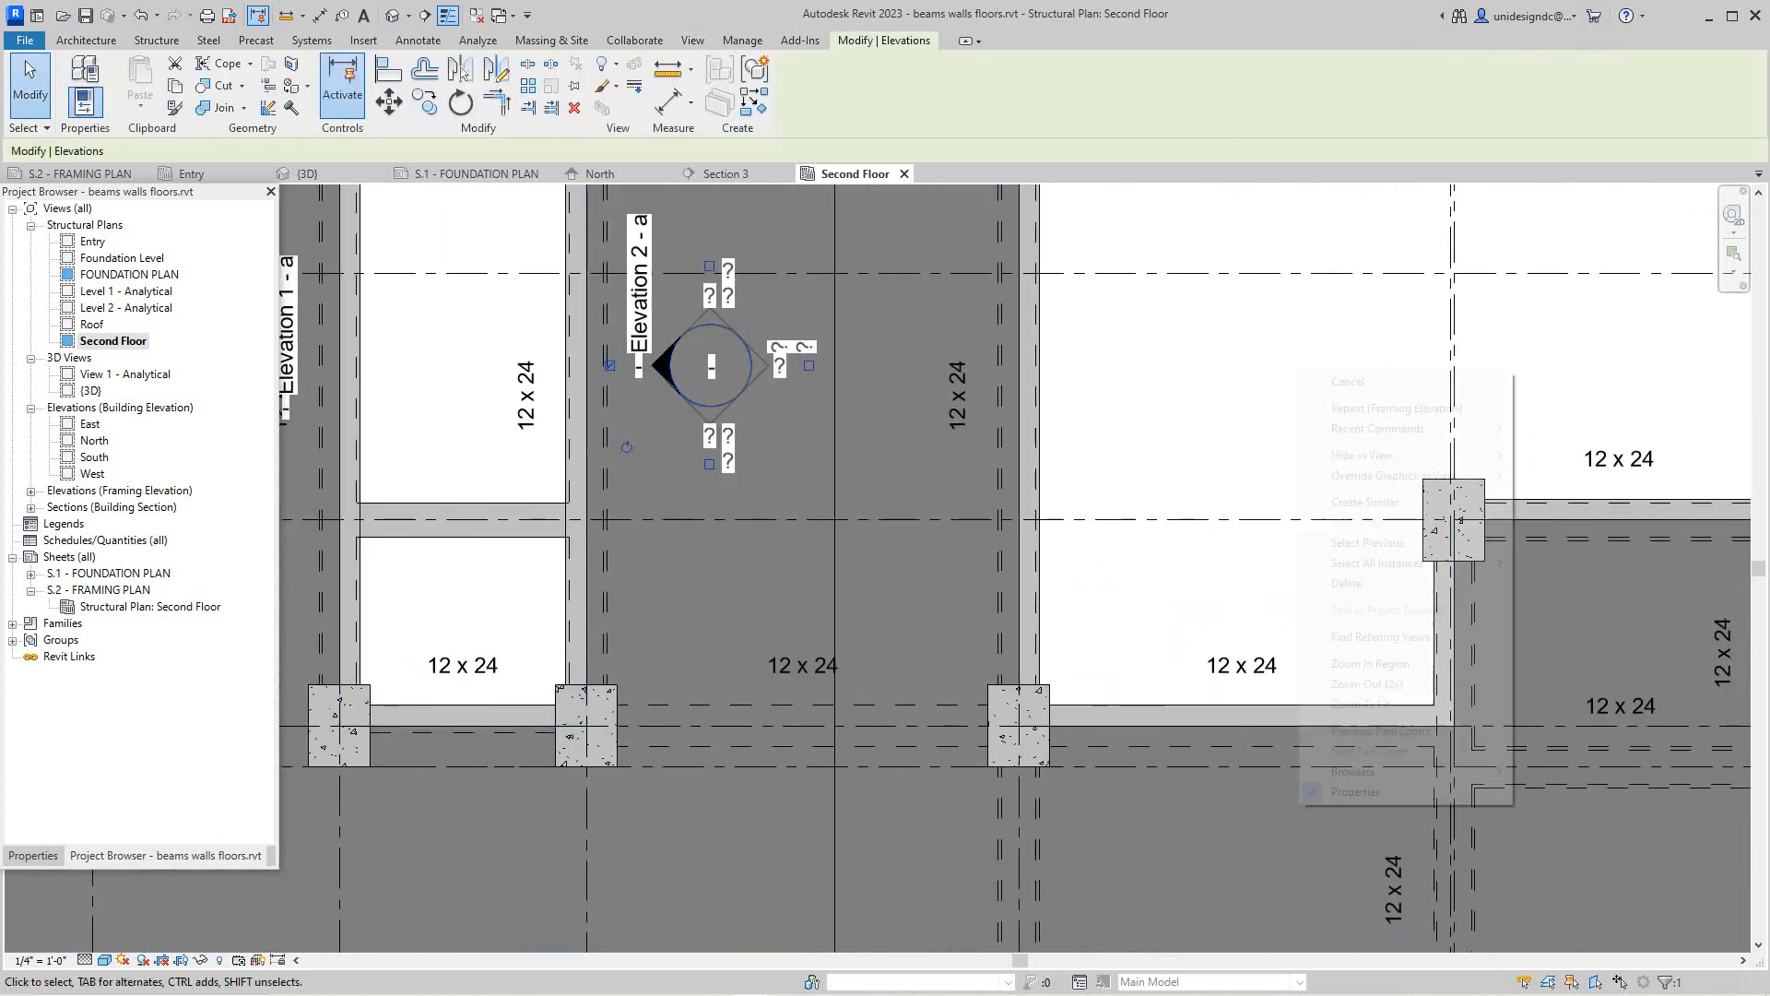
left_click(1348, 380)
scroll(801, 452, "up", 2)
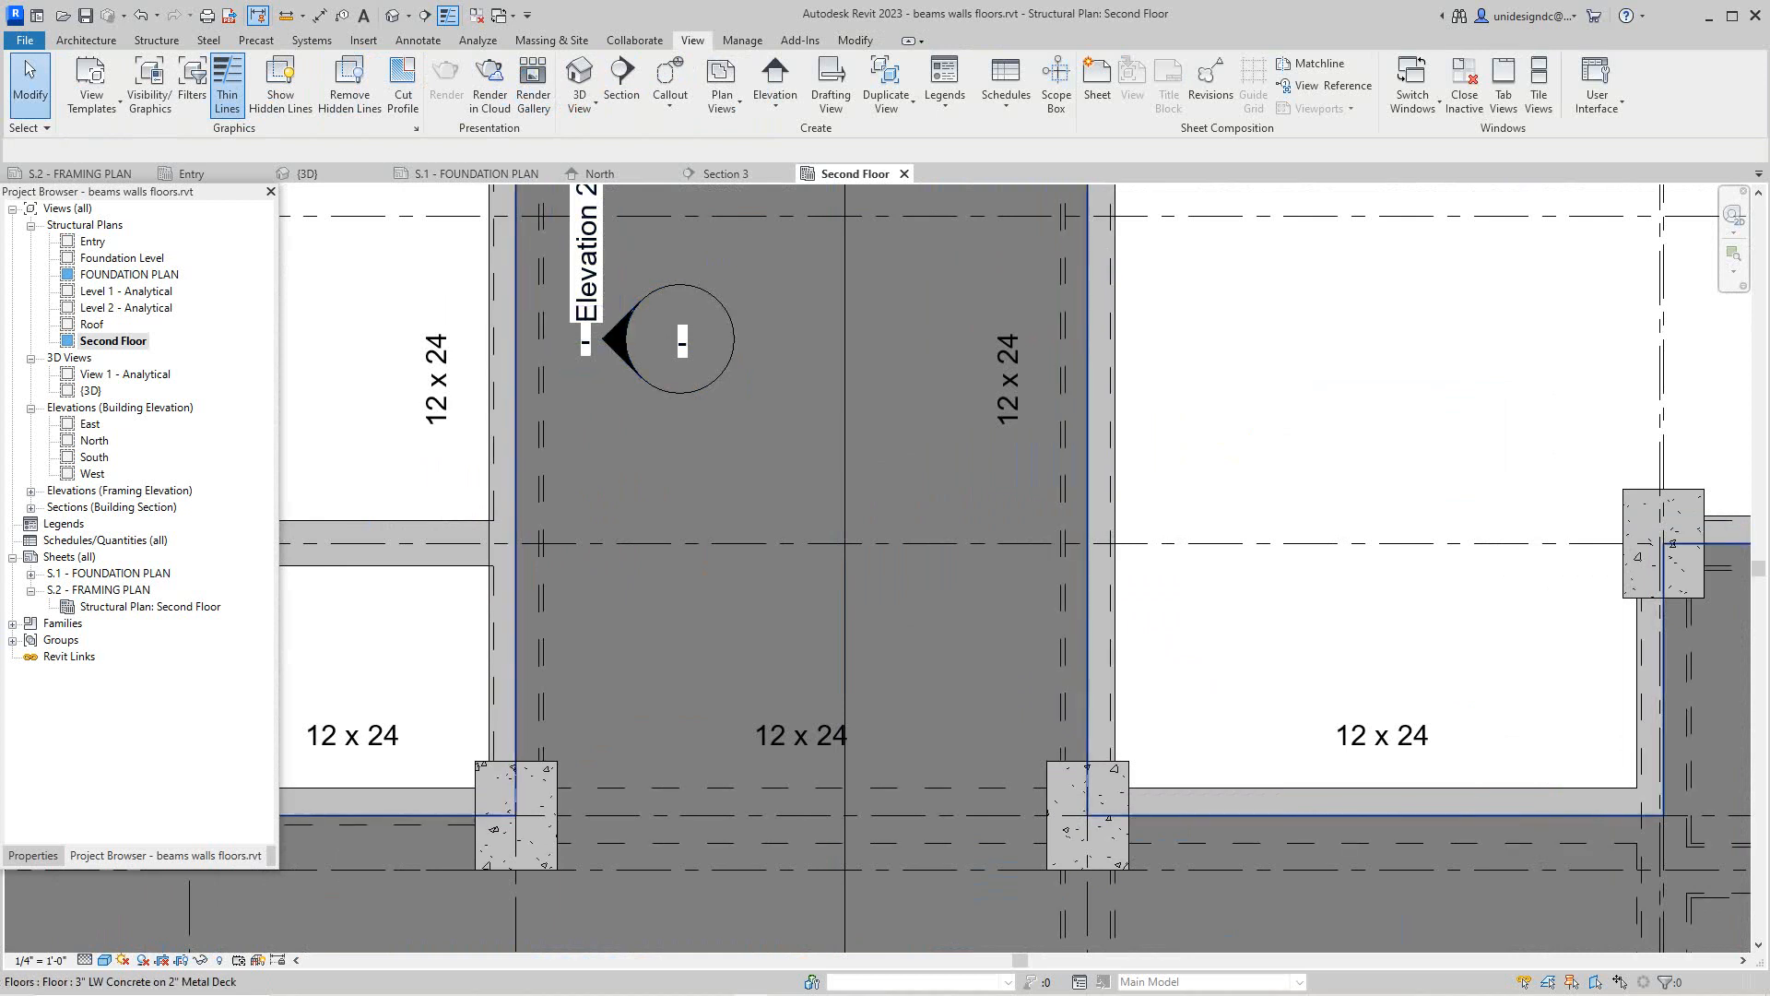
double_click(1087, 516)
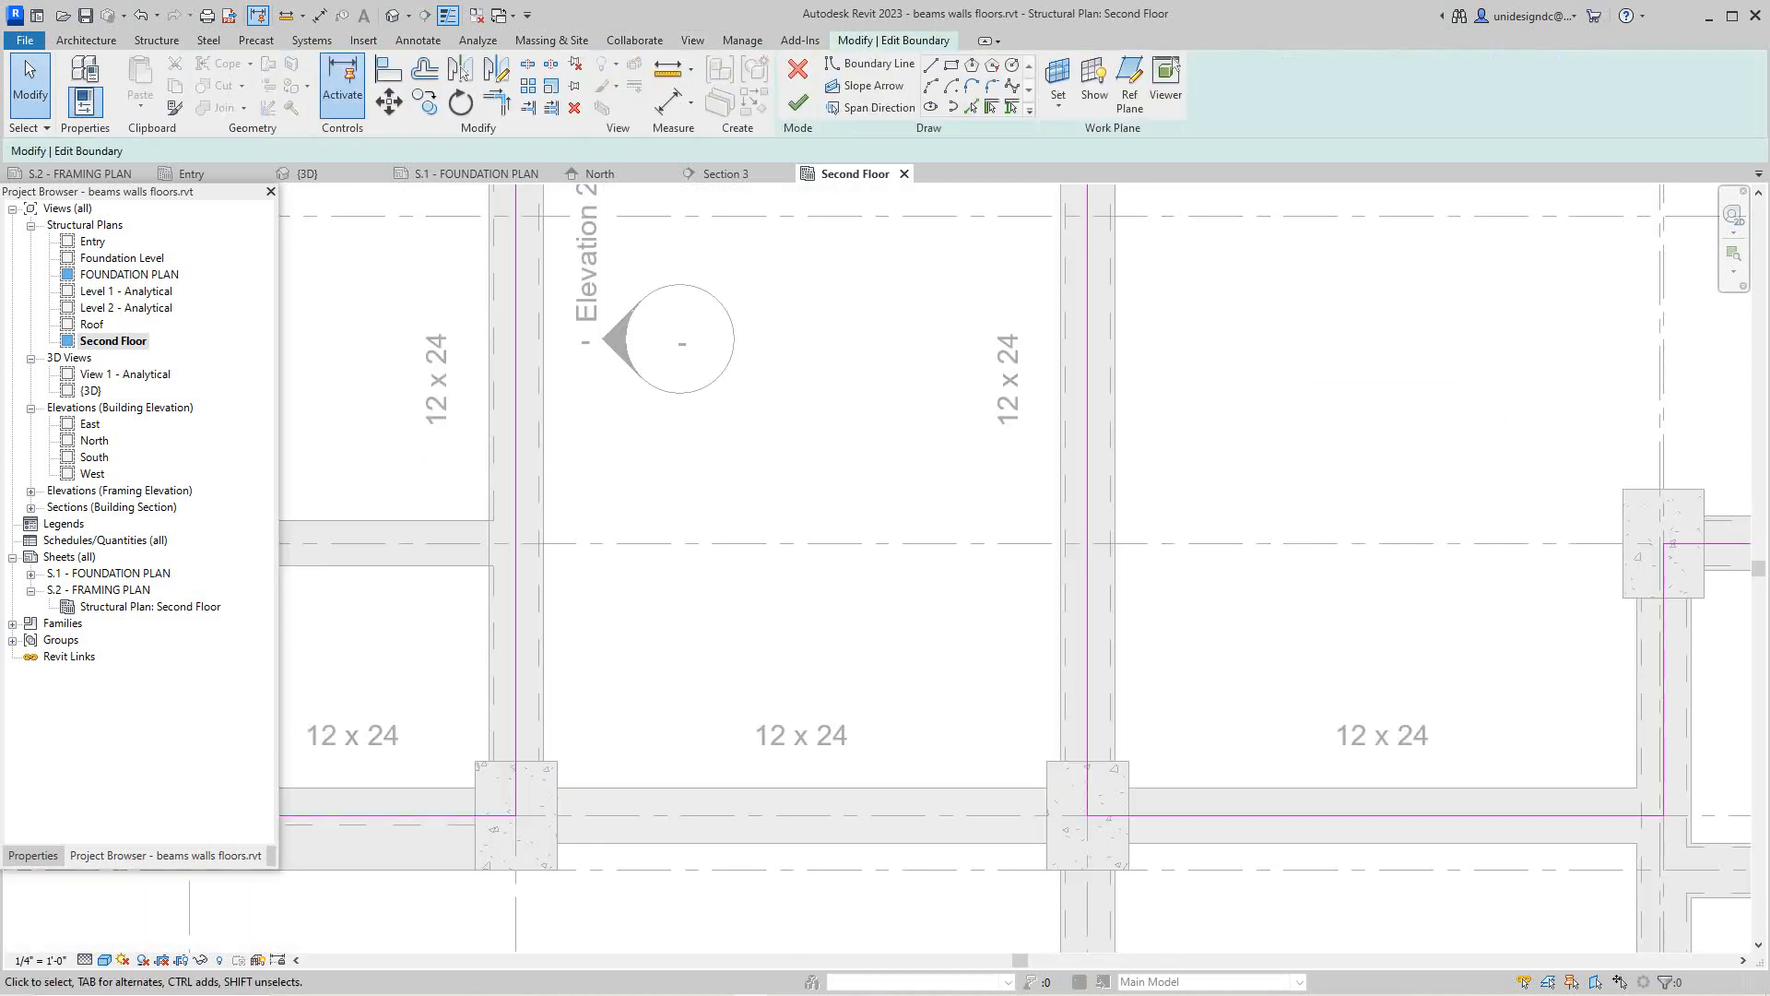
right_click(1320, 378)
left_click(1332, 391)
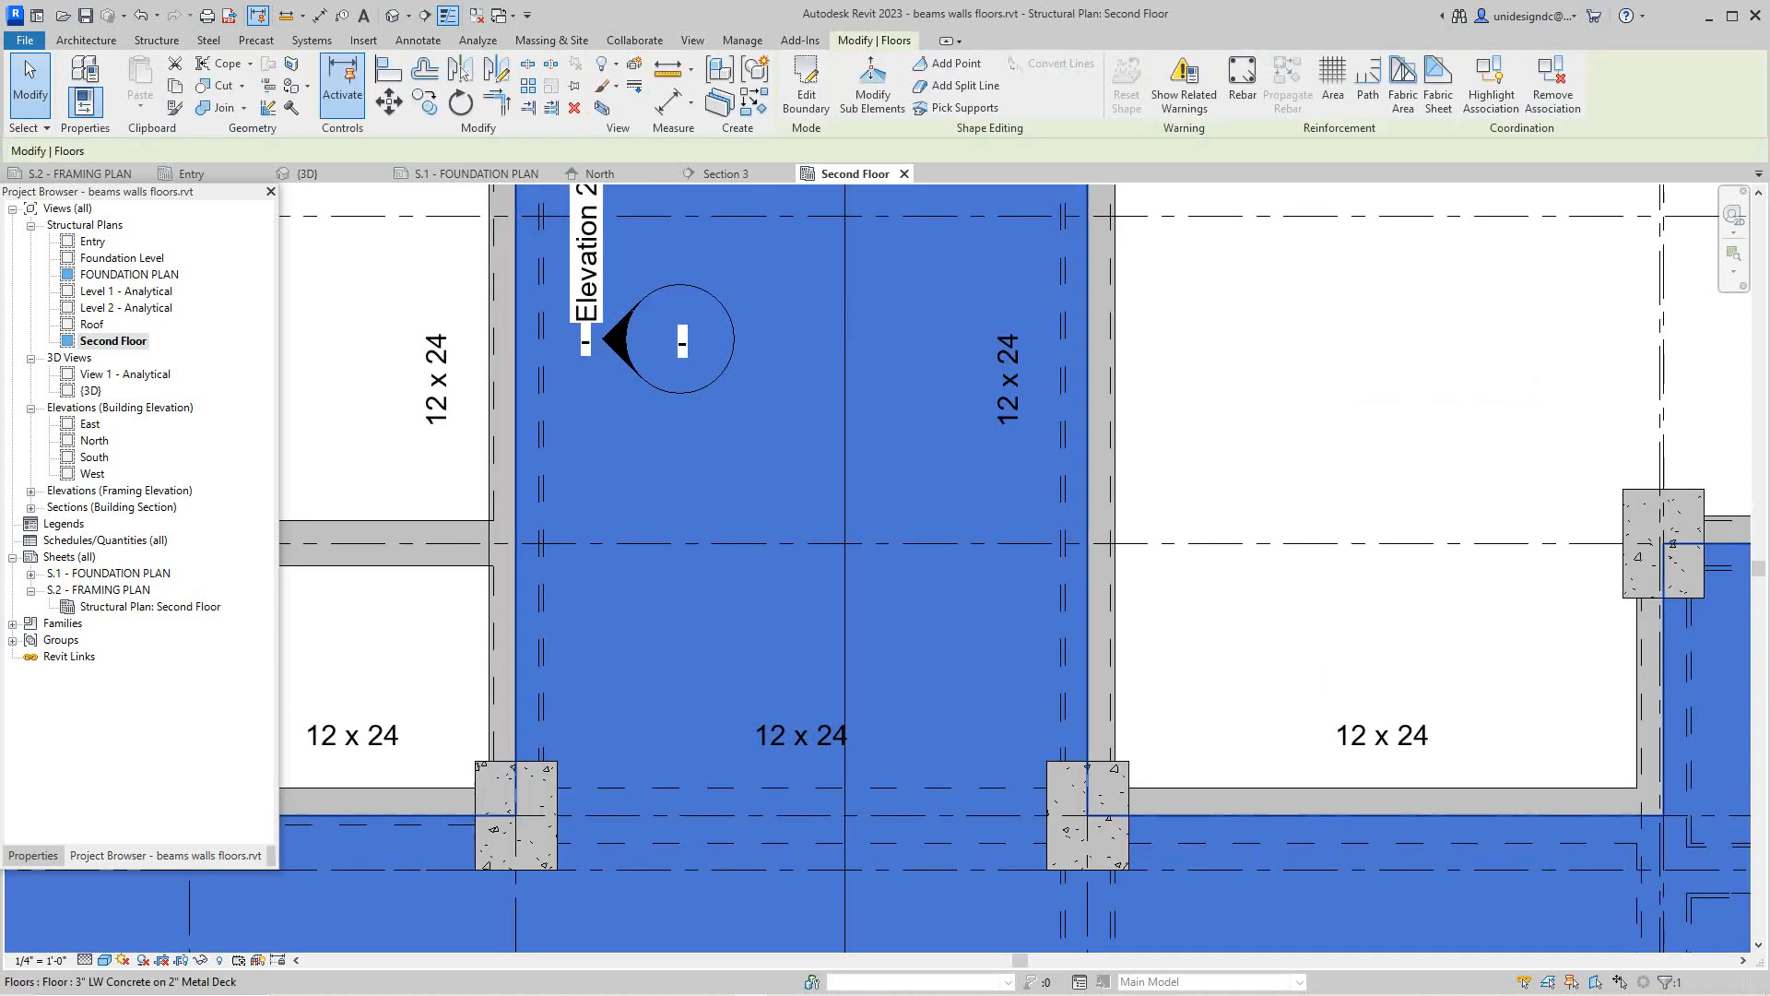
key("Escape")
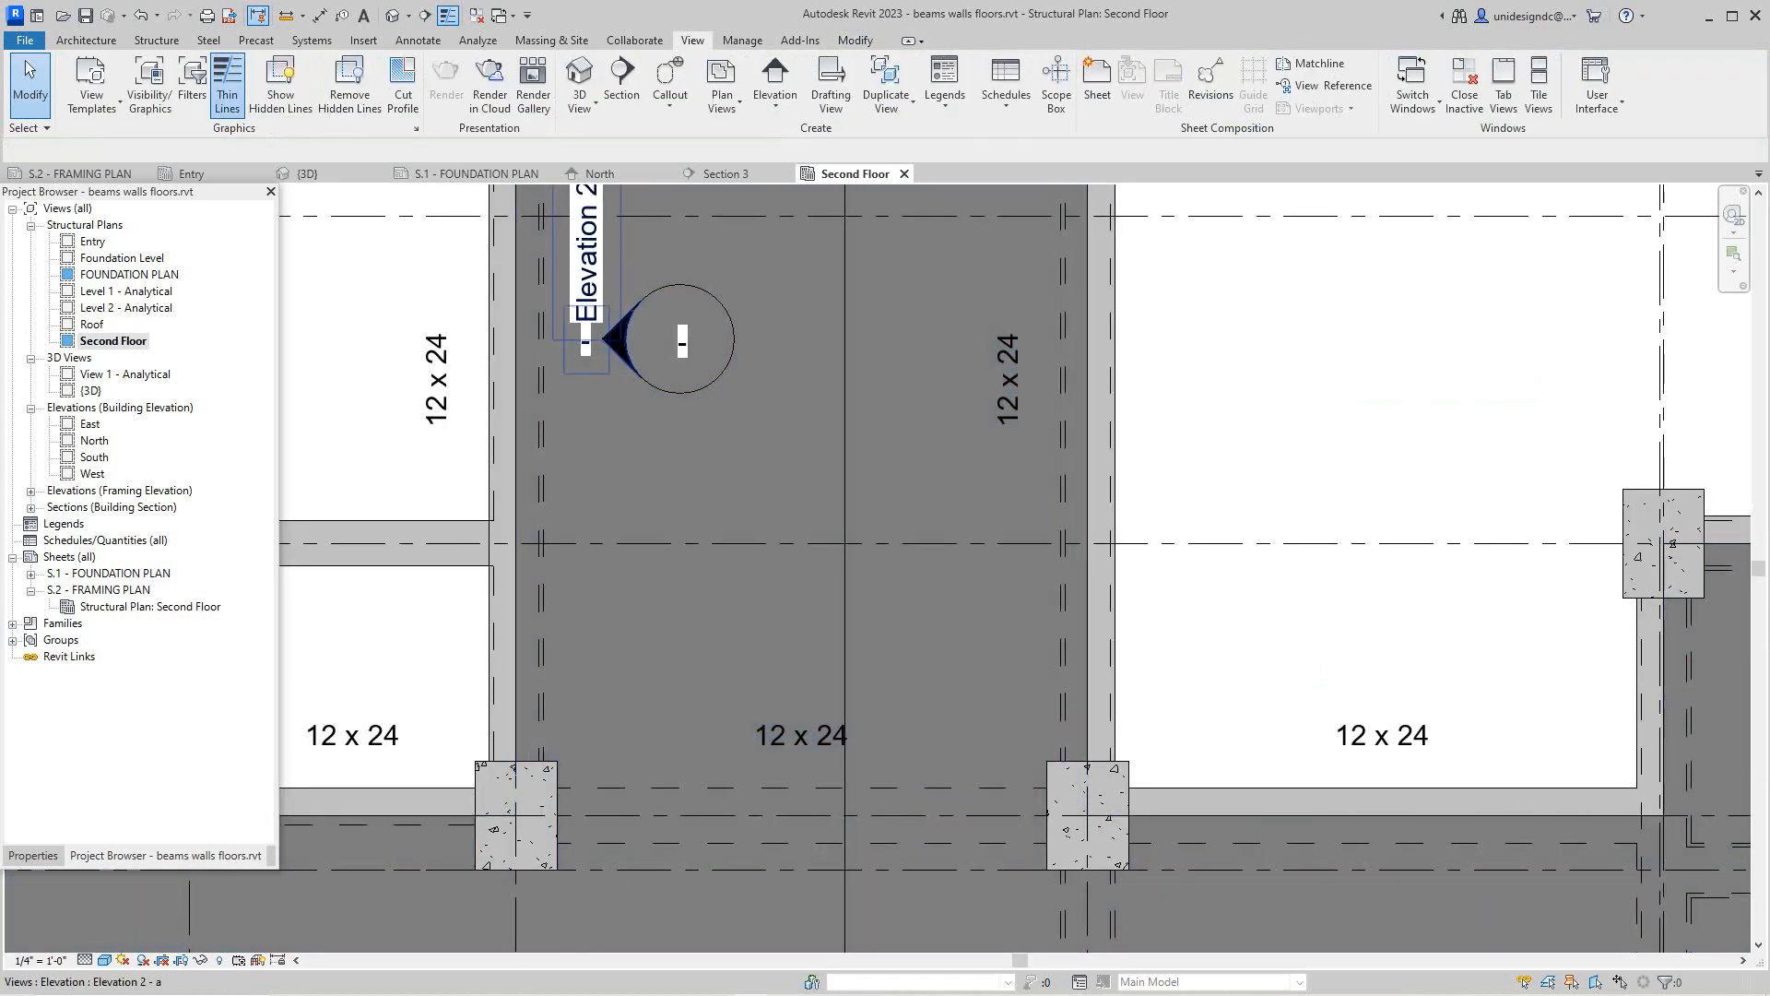
Reselect the framing elevation mark beside grid 5 and inspect its view-direction boxes and rotation control
left_click(669, 354)
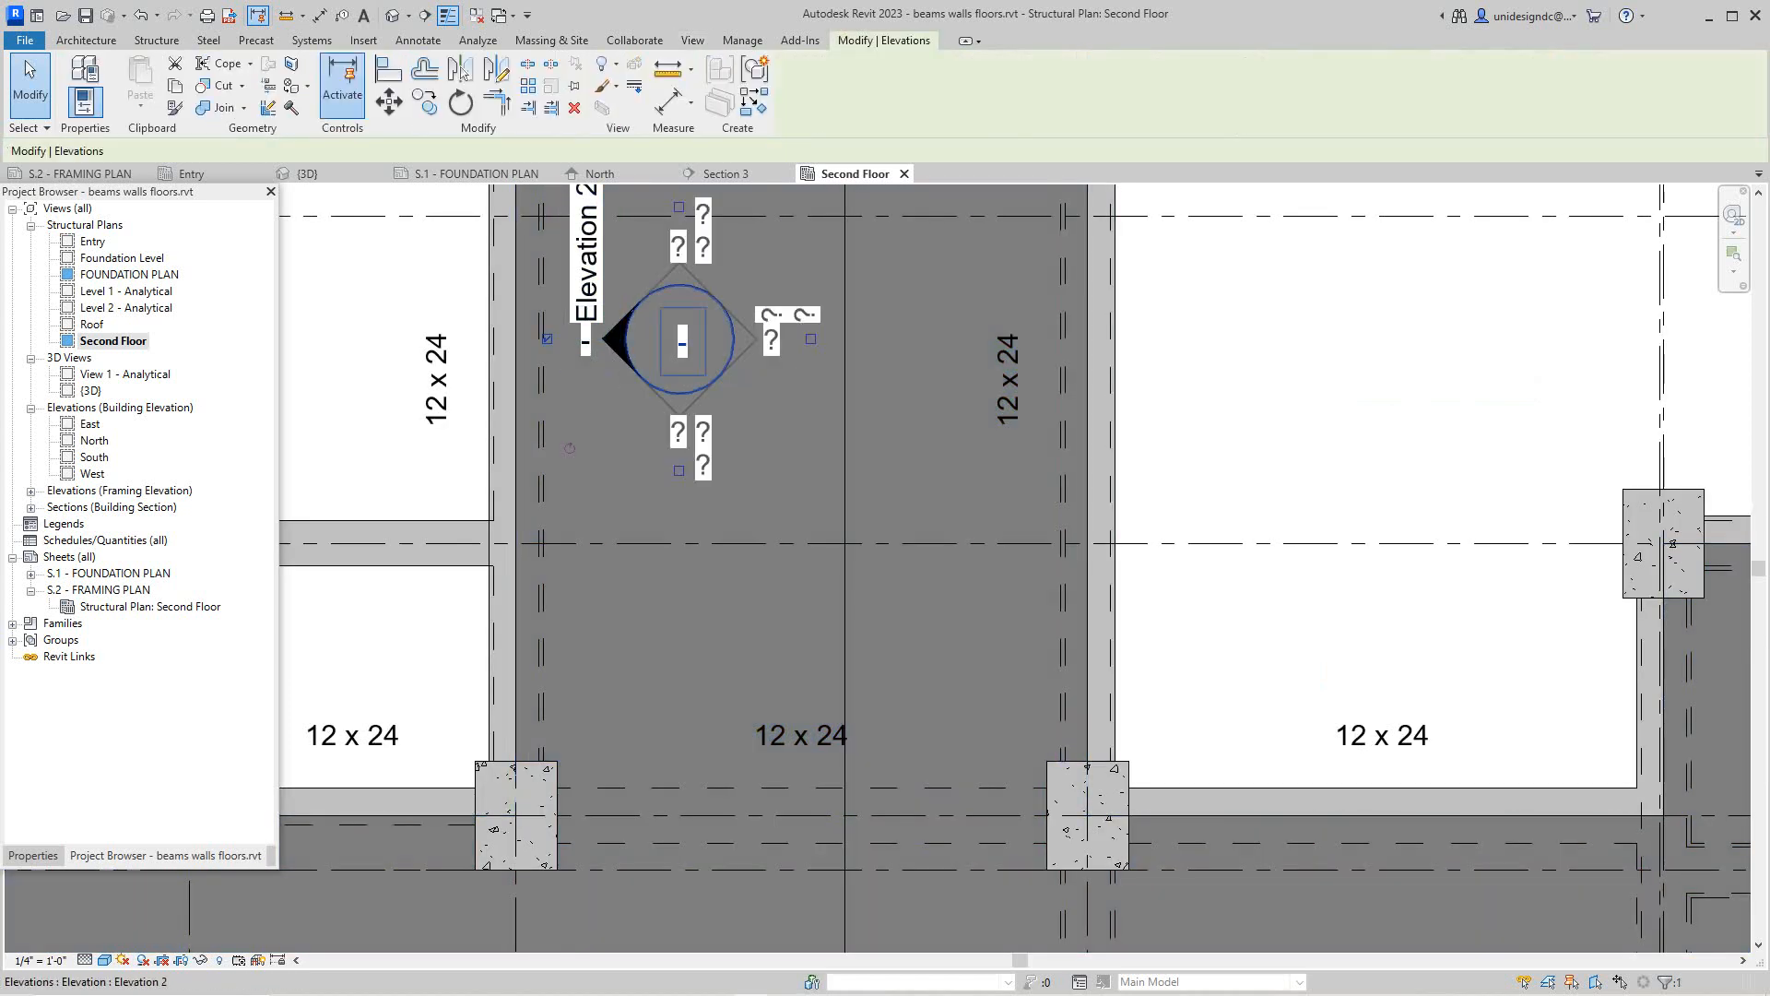
scroll(1033, 438, "down", 5)
key("Escape")
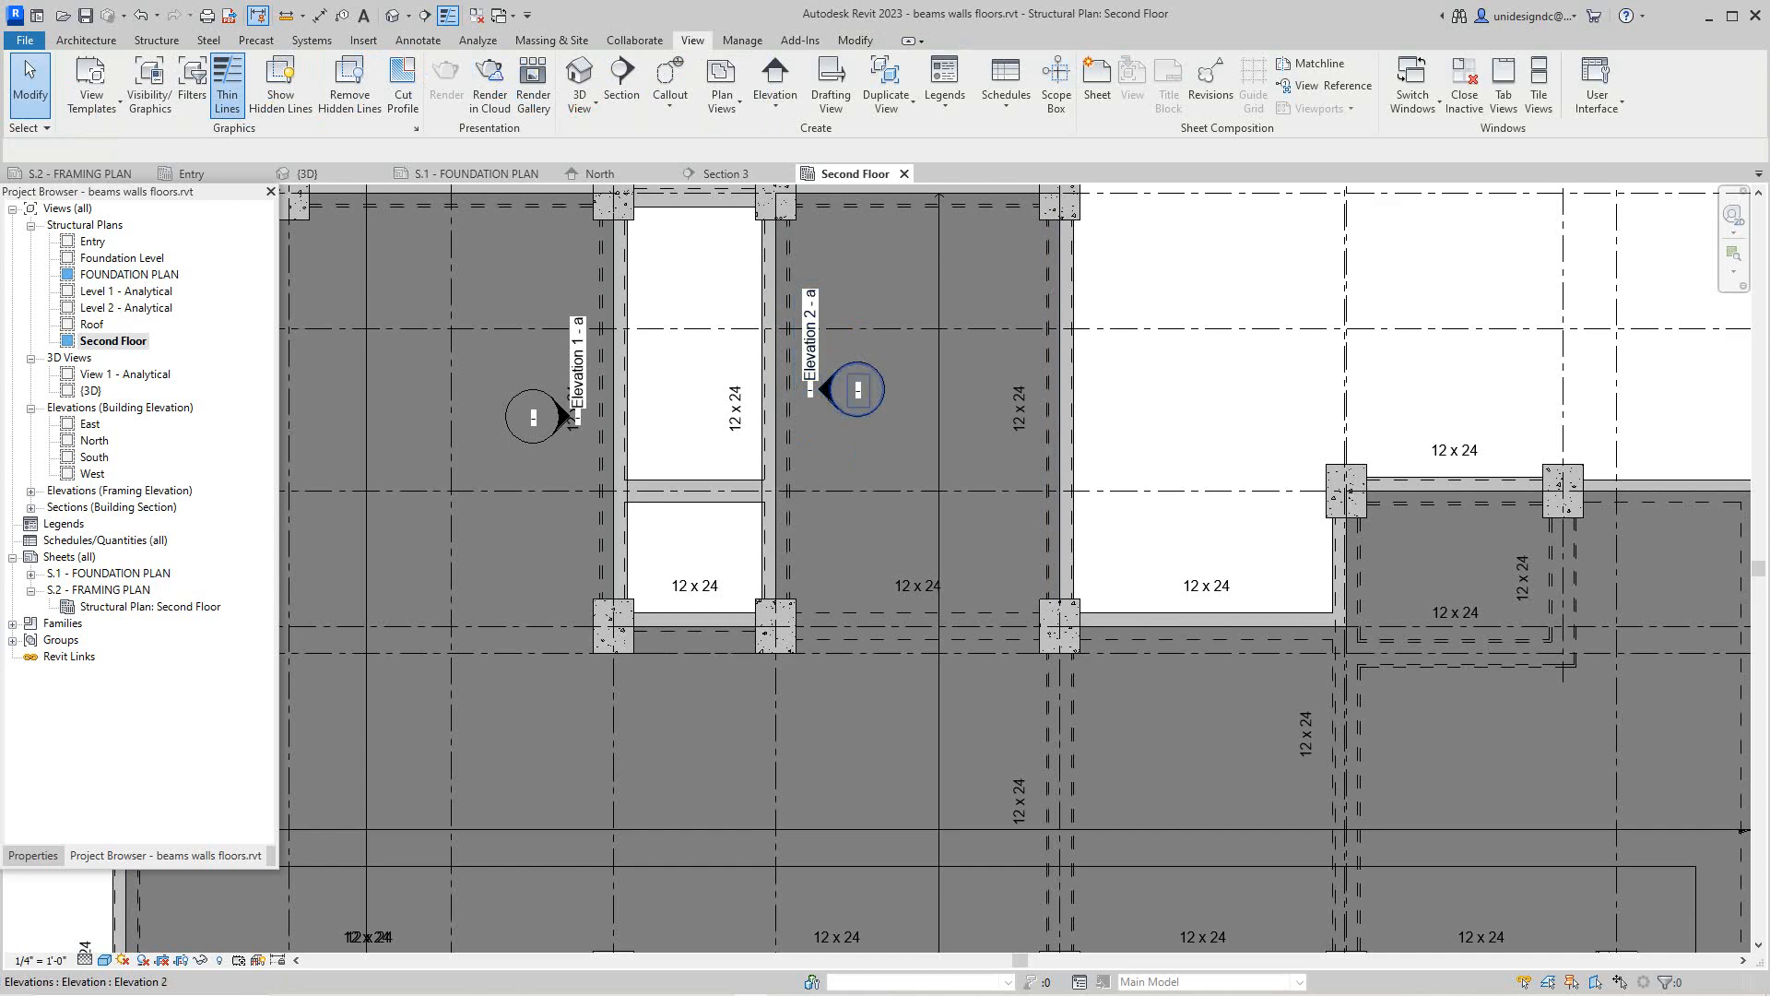
left_click(857, 389)
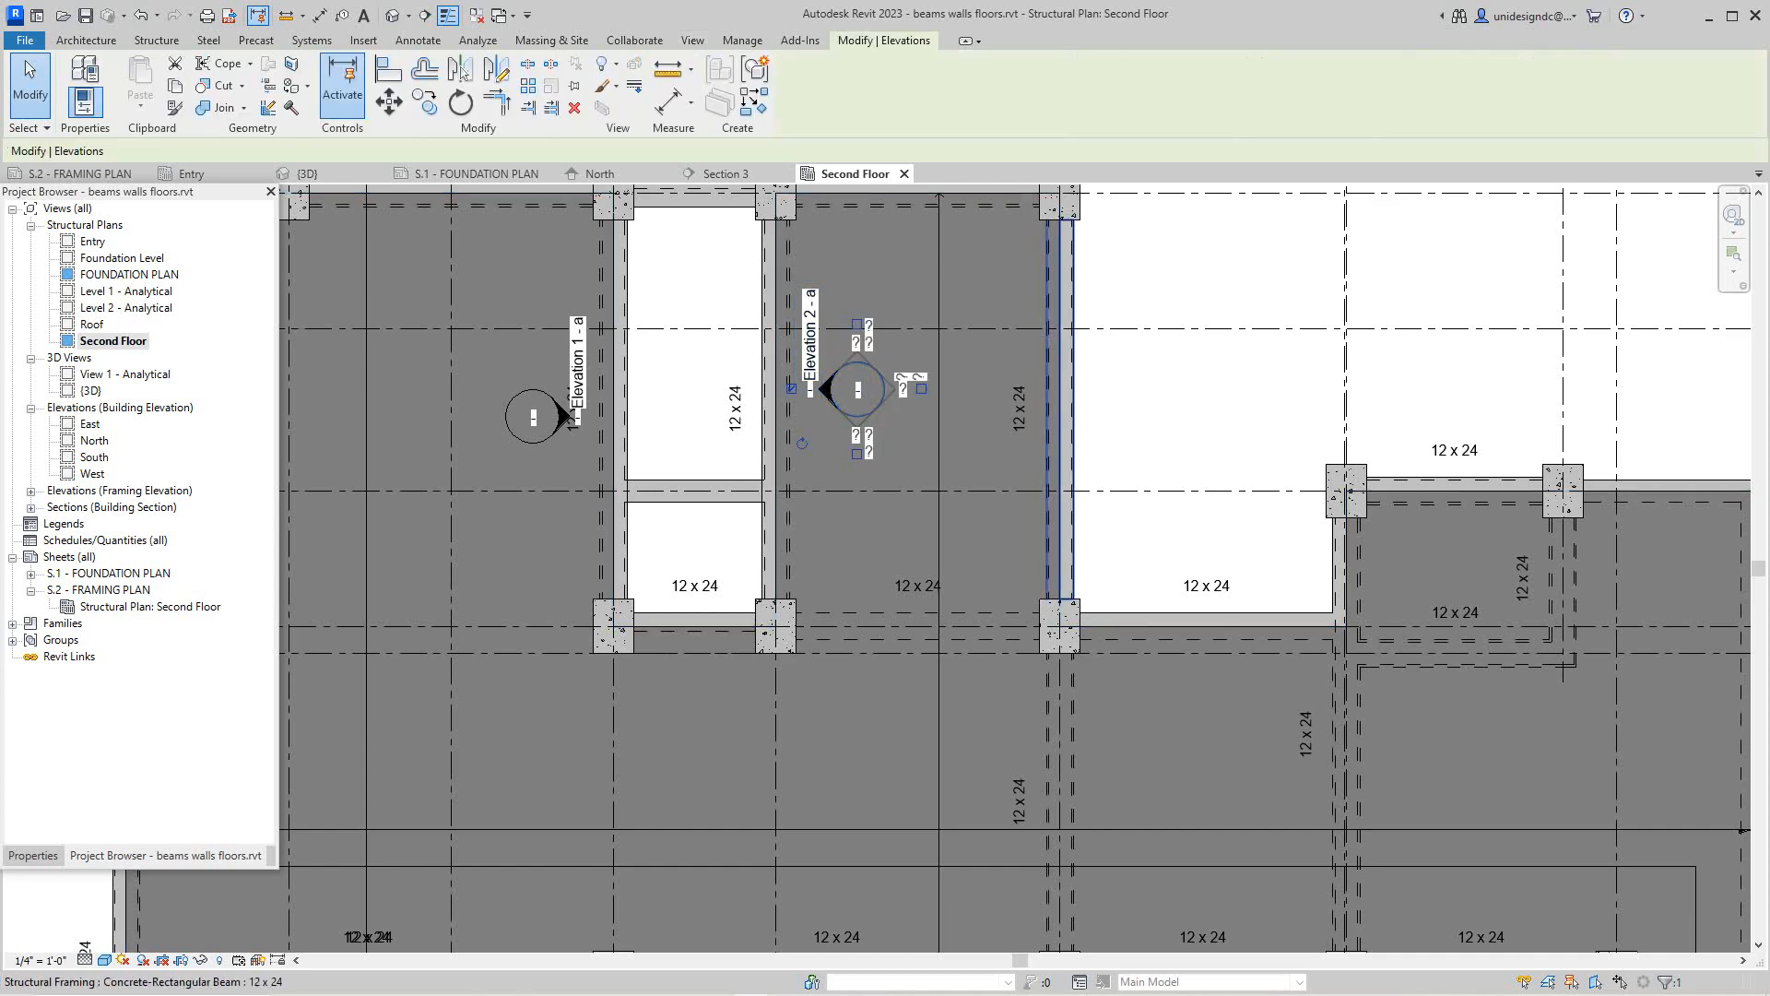
key("Escape")
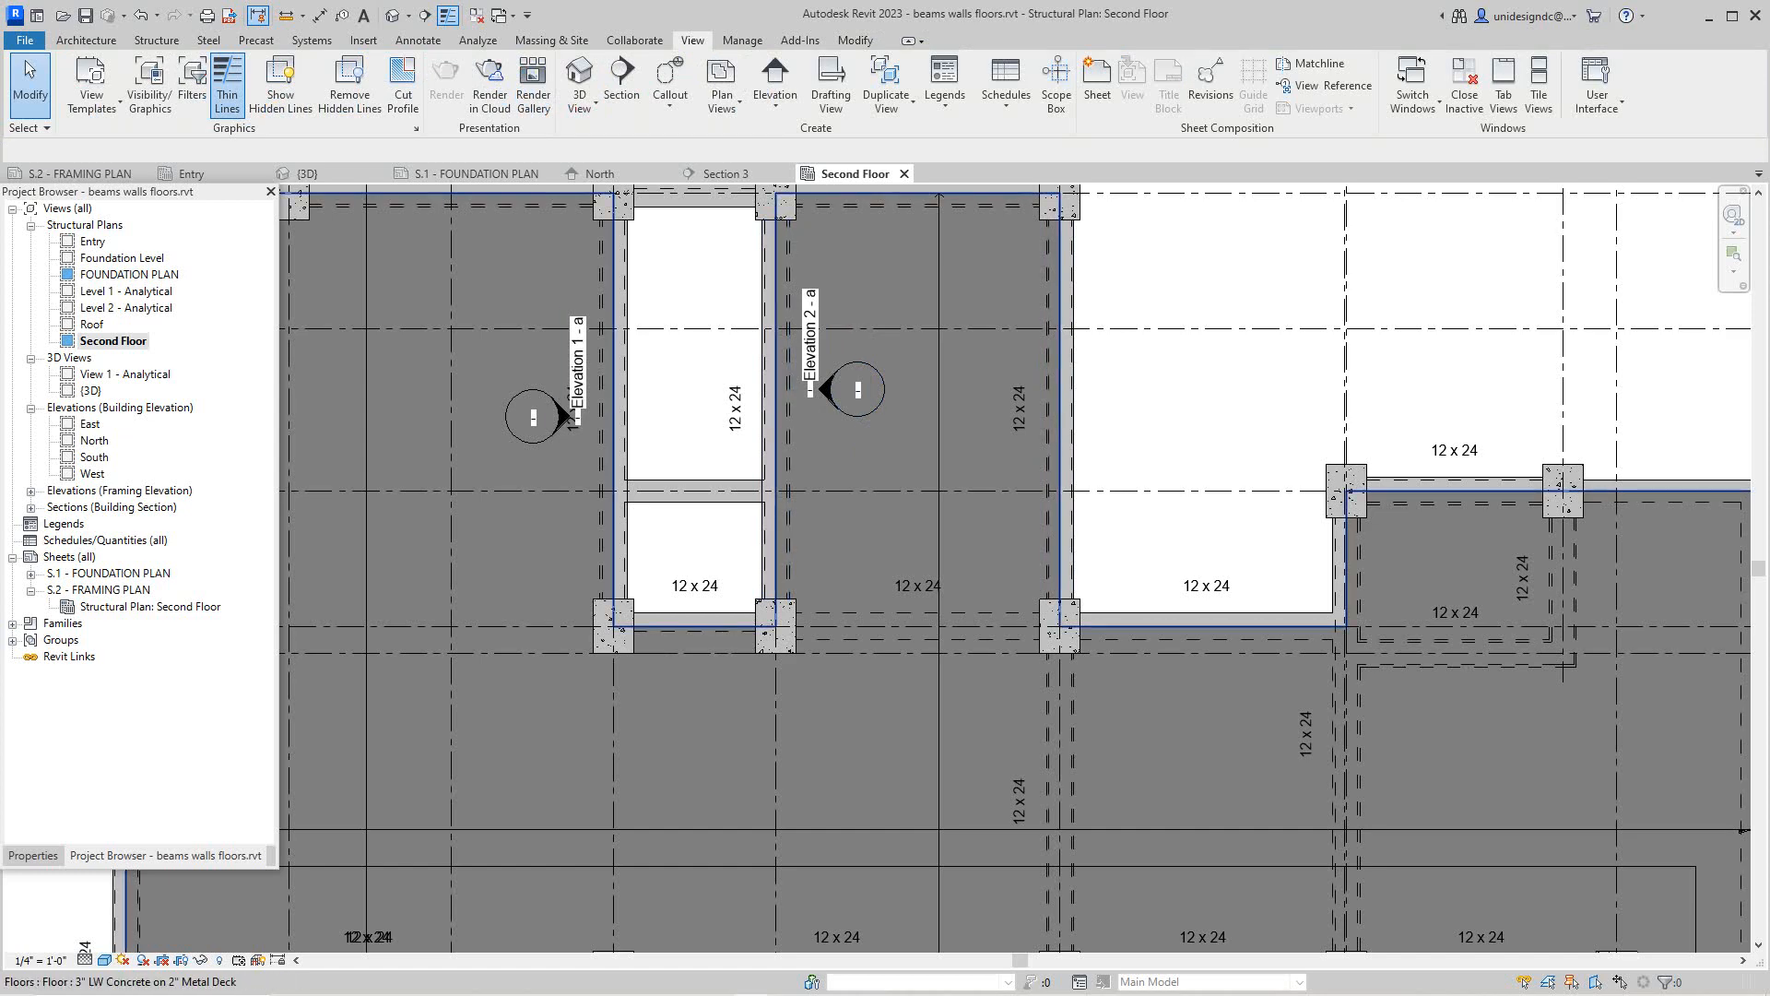
scroll(817, 444, "down", 2)
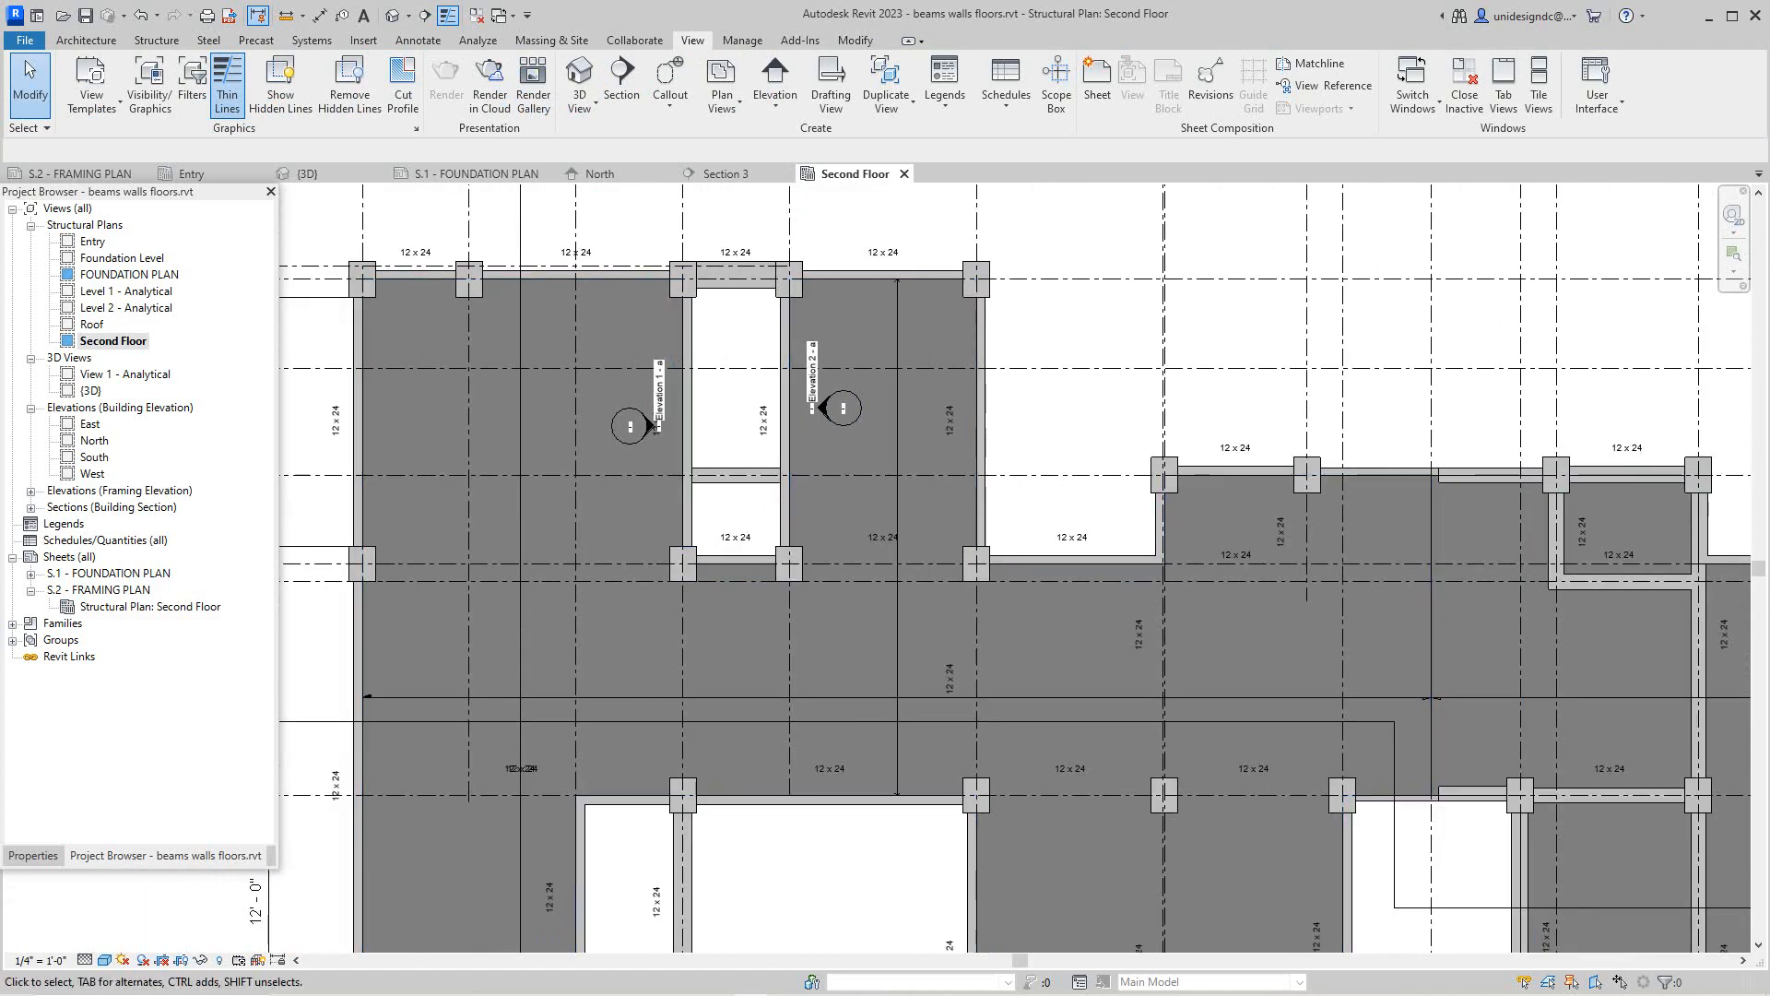
scroll(1156, 326, "up", 1)
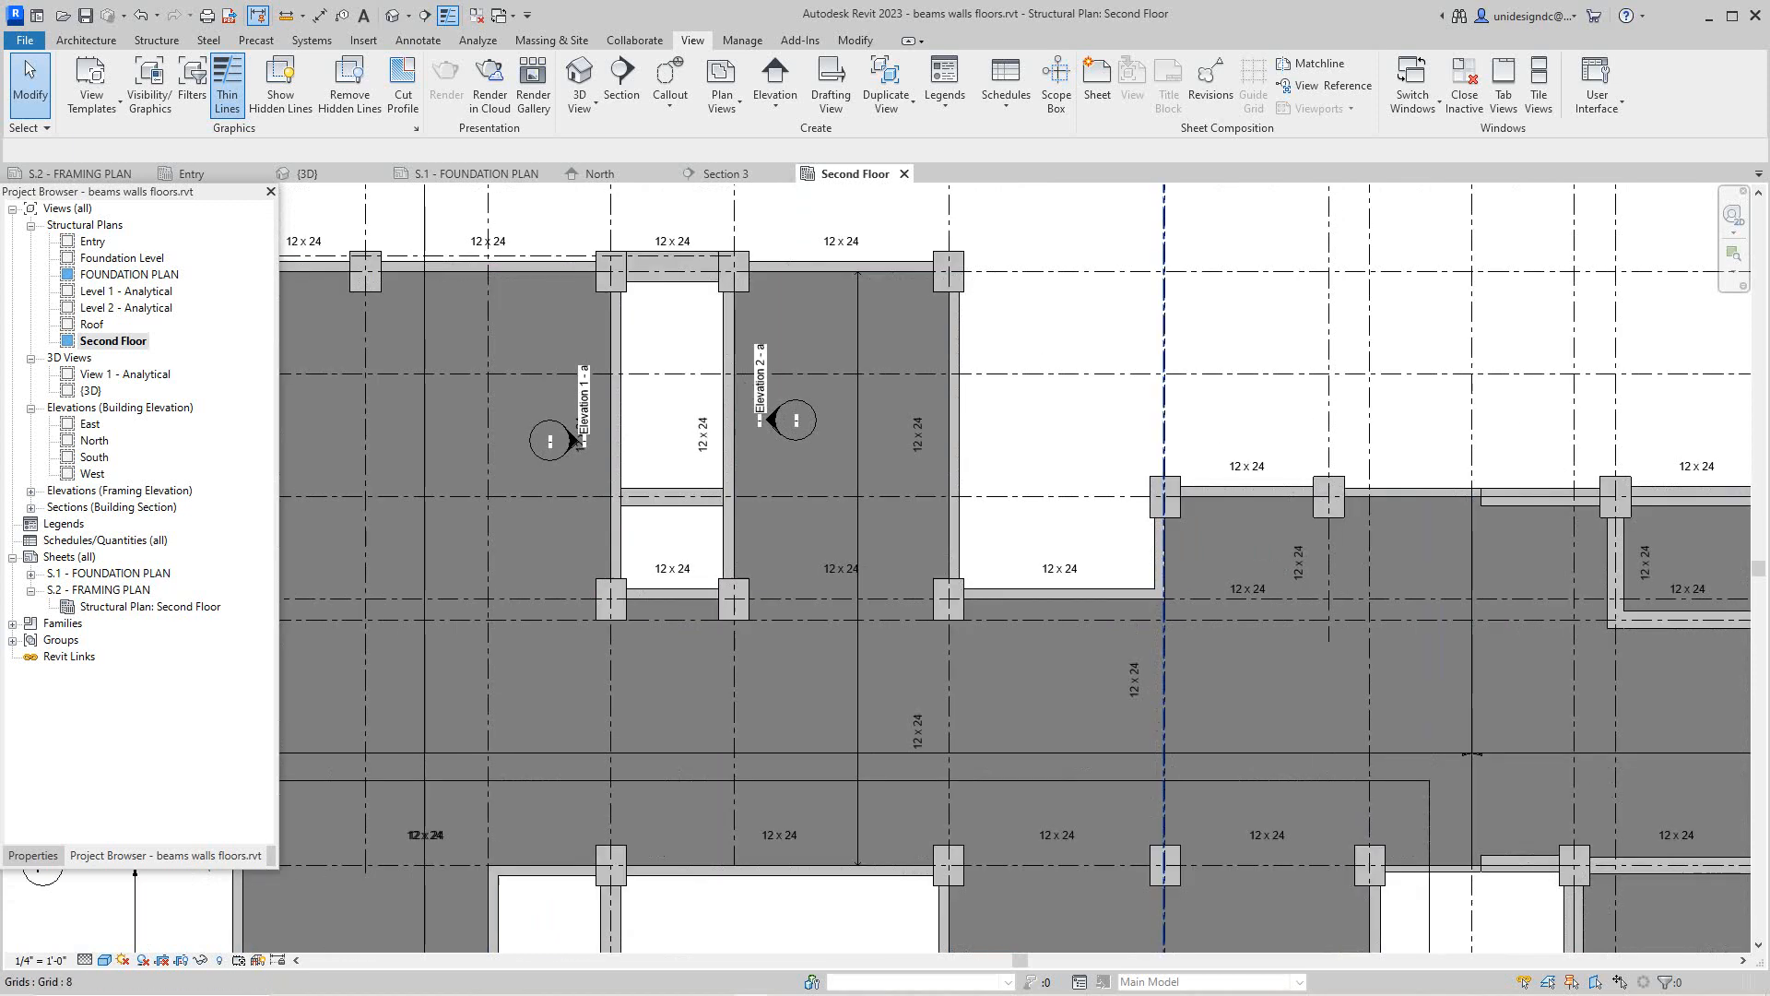
scroll(814, 482, "up", 2)
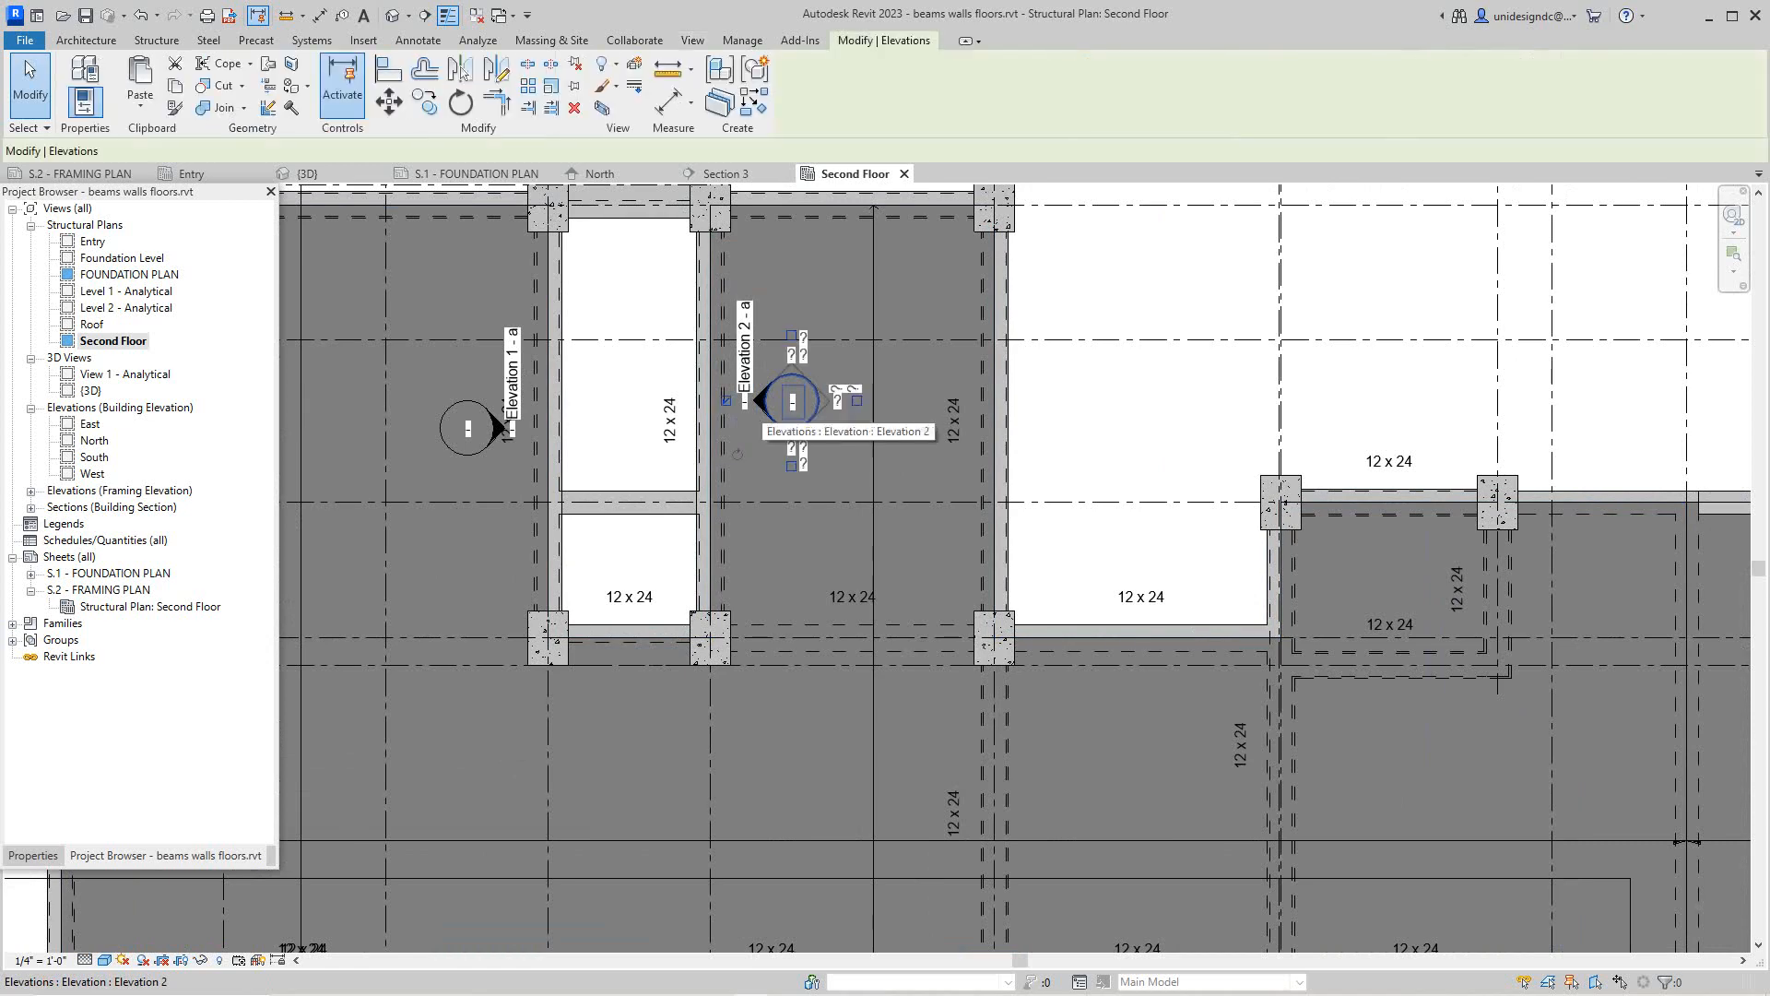
Deselect the framing elevation mark beside grid 5 and examine how it sits relative to the surrounding beams and opening
left_click(791, 401)
key("Escape")
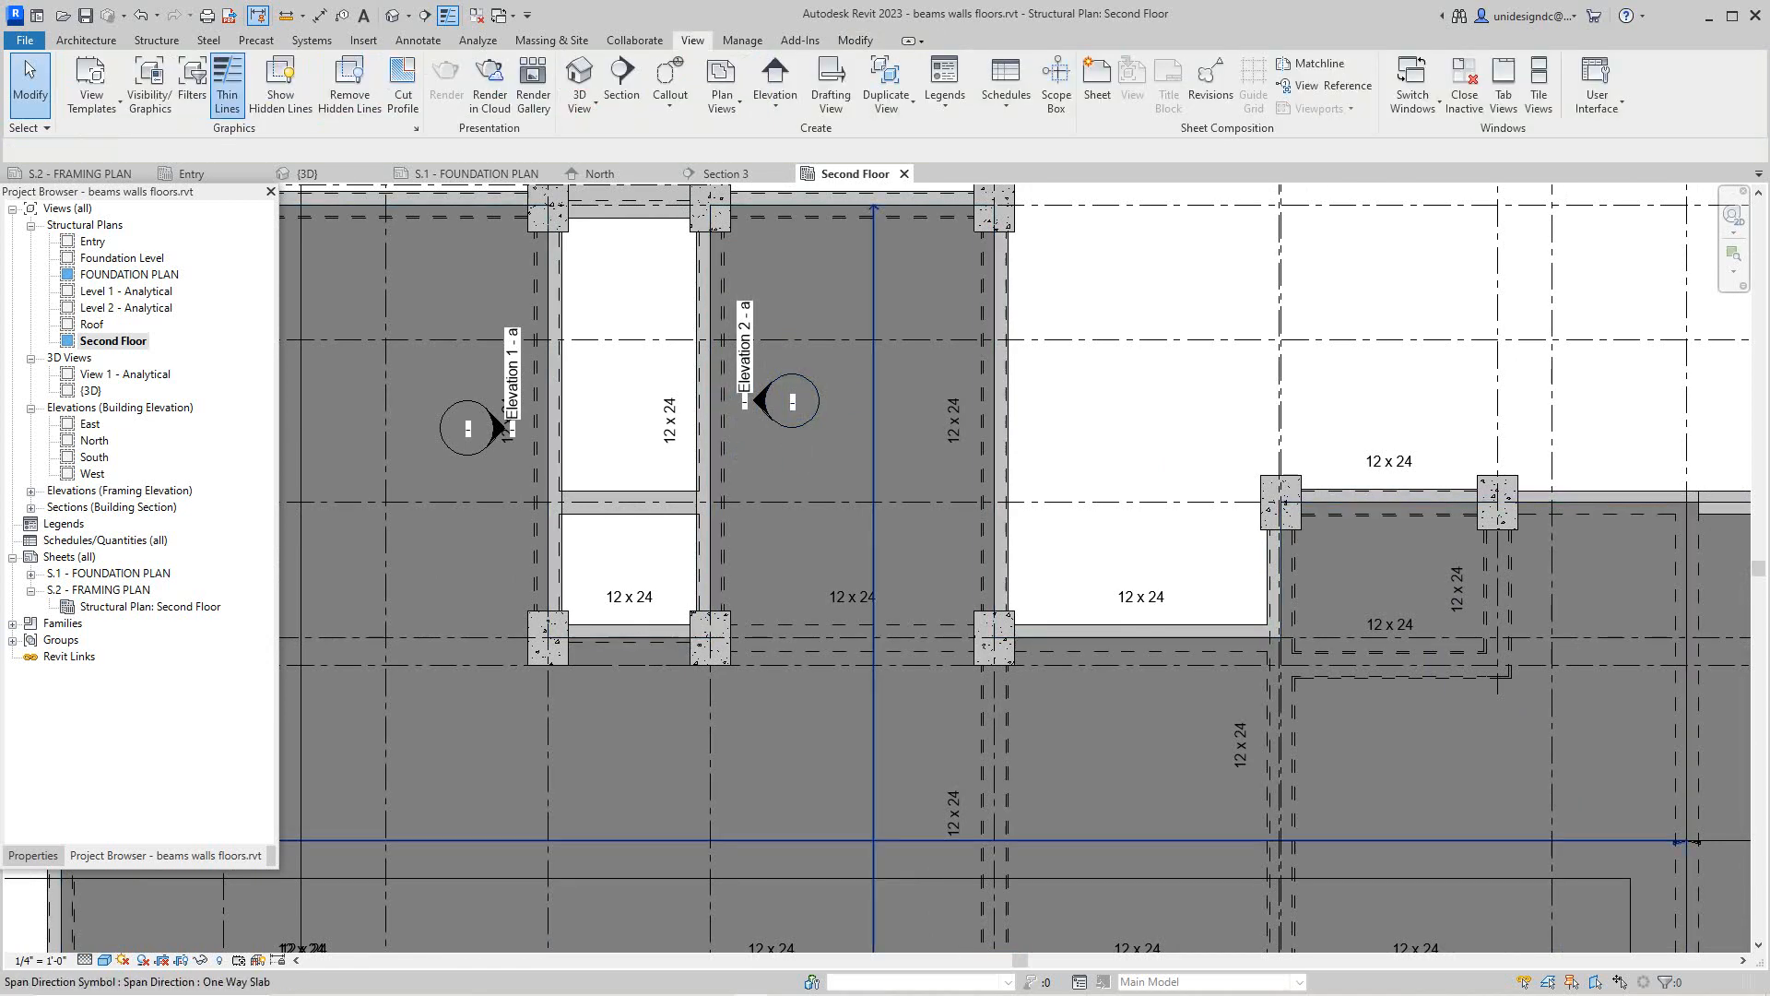
scroll(854, 423, "up", 4)
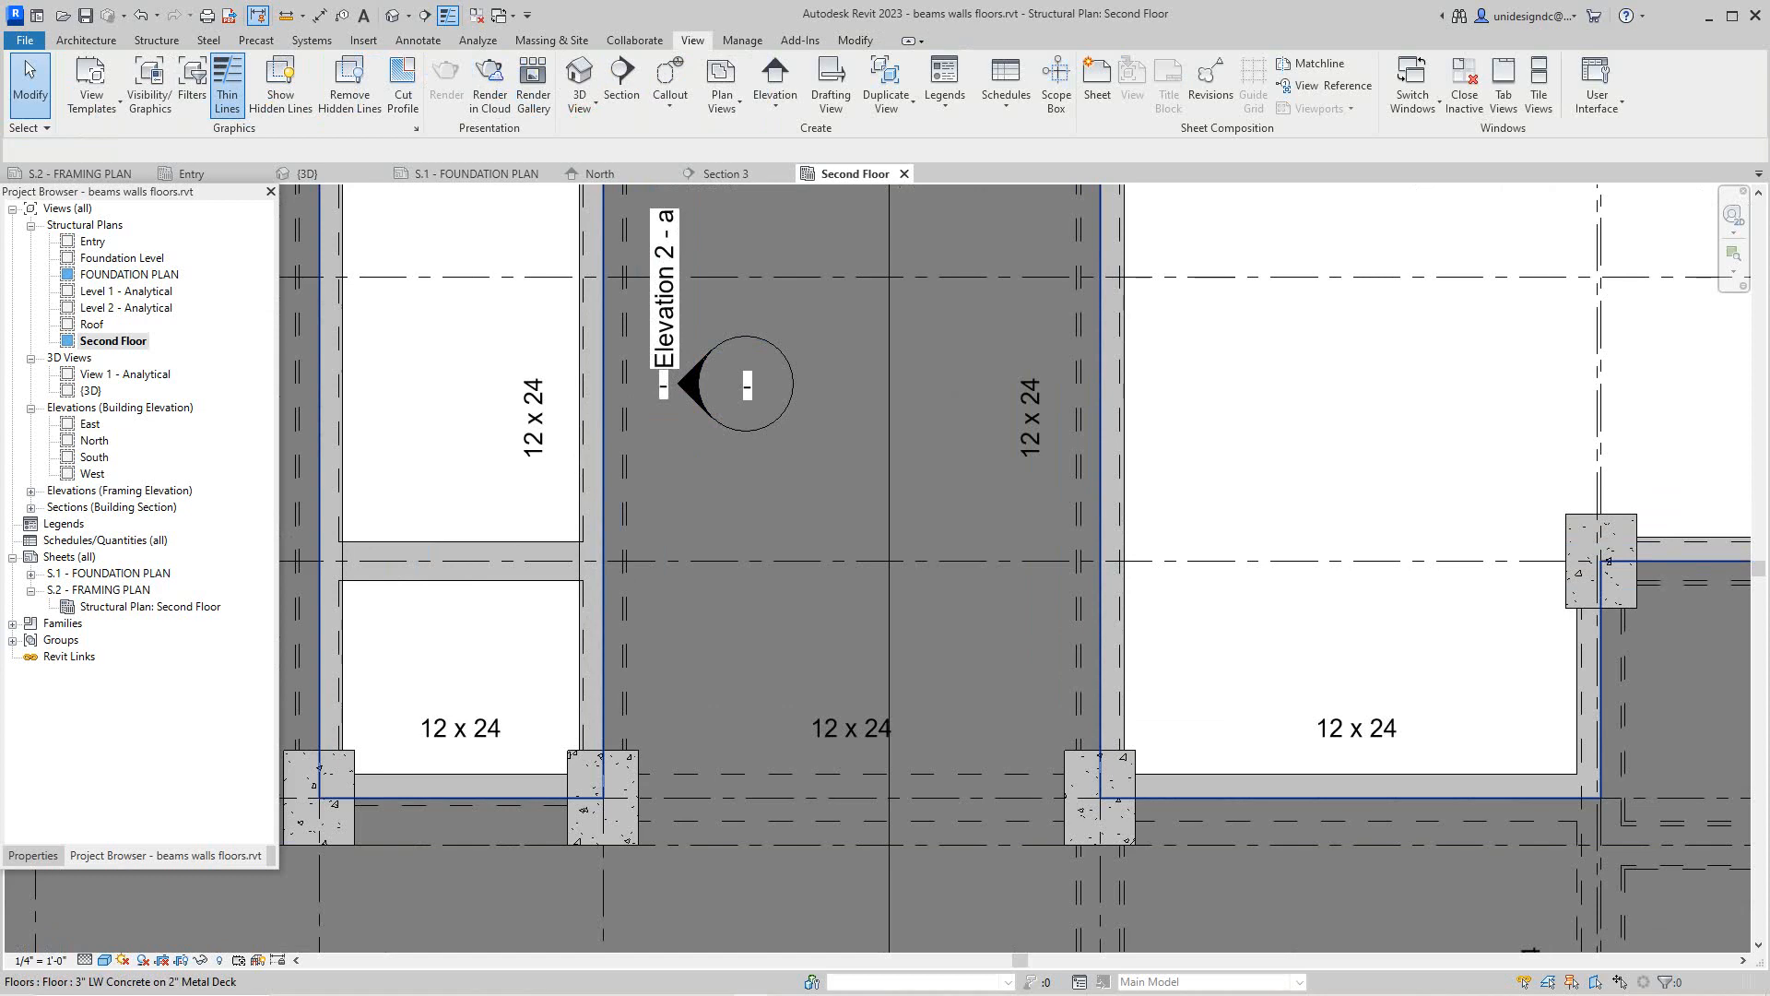
scroll(950, 507, "down", 14)
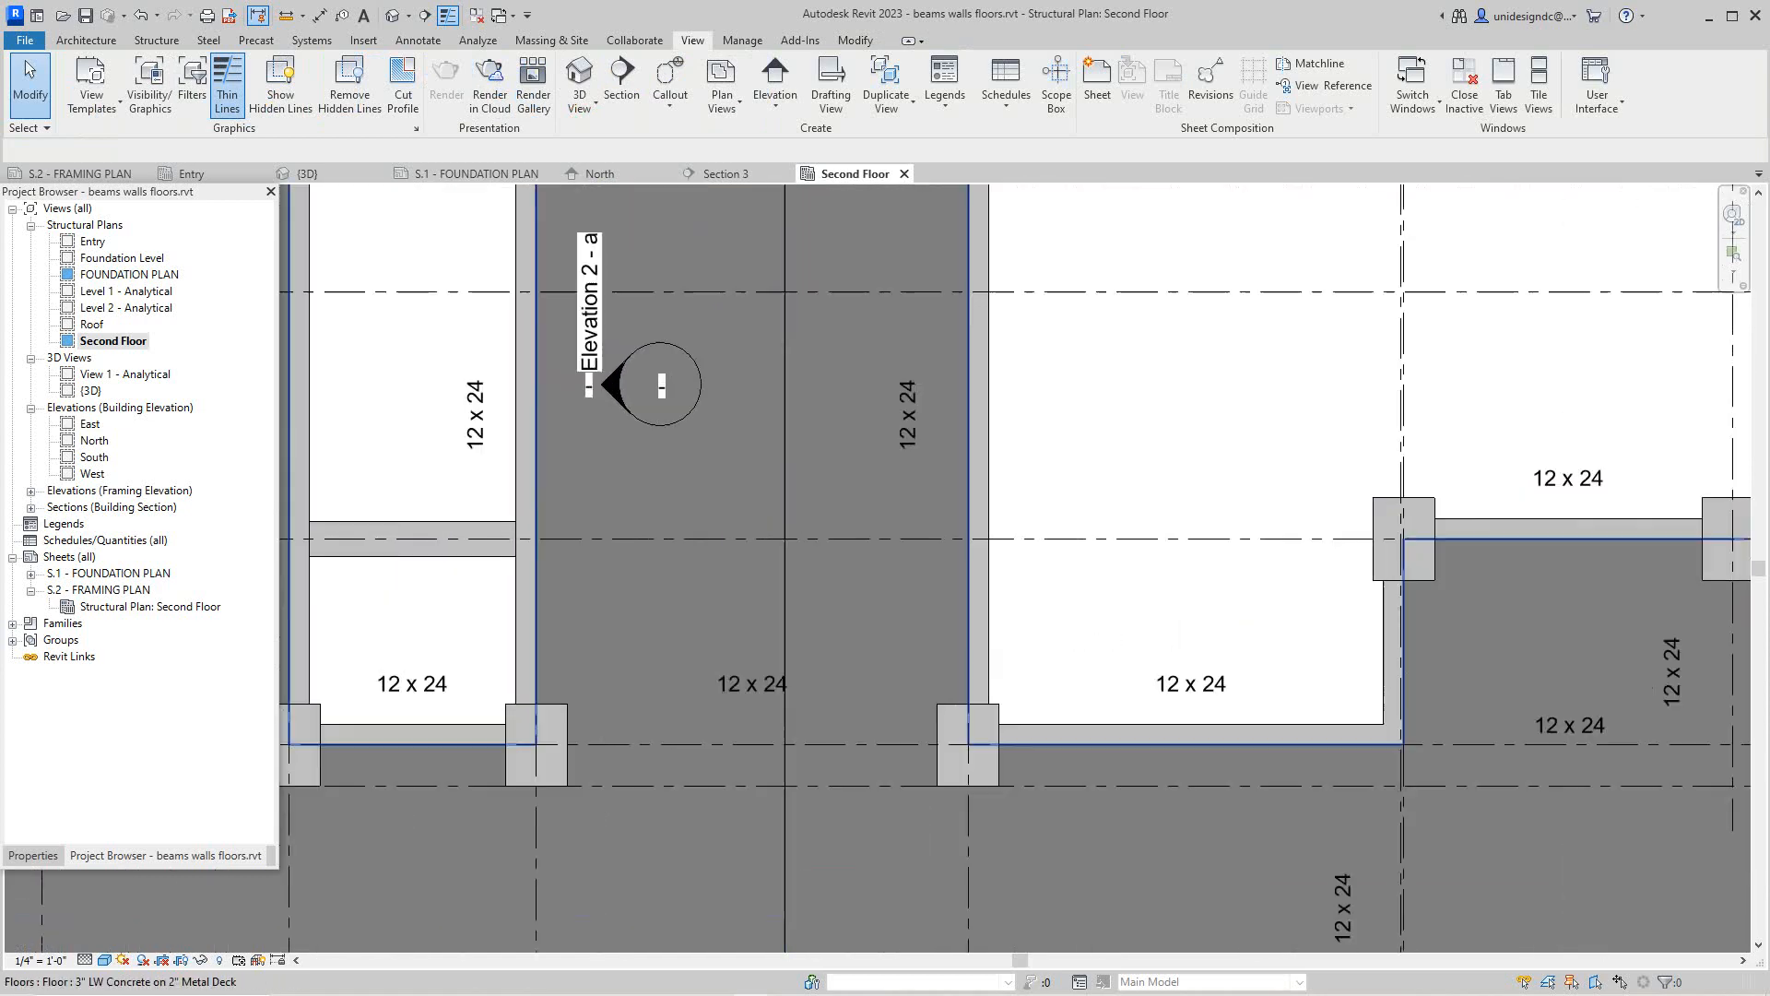
scroll(872, 521, "up", 6)
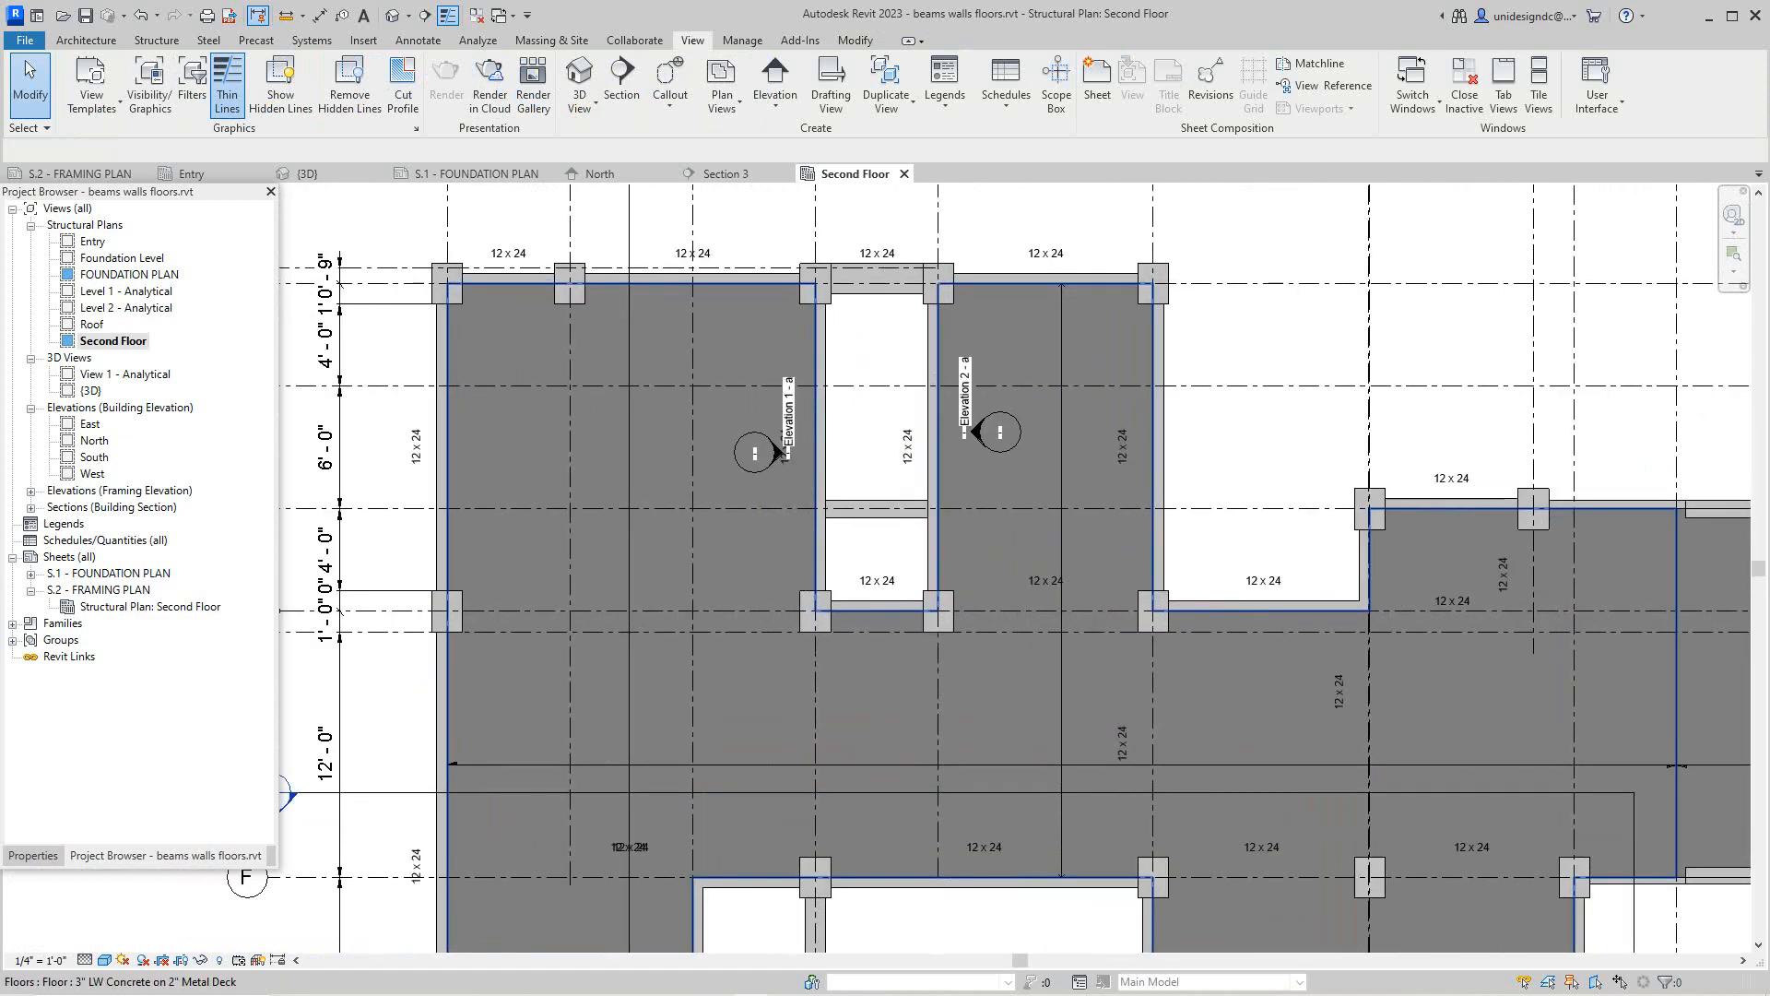
left_click(785, 449)
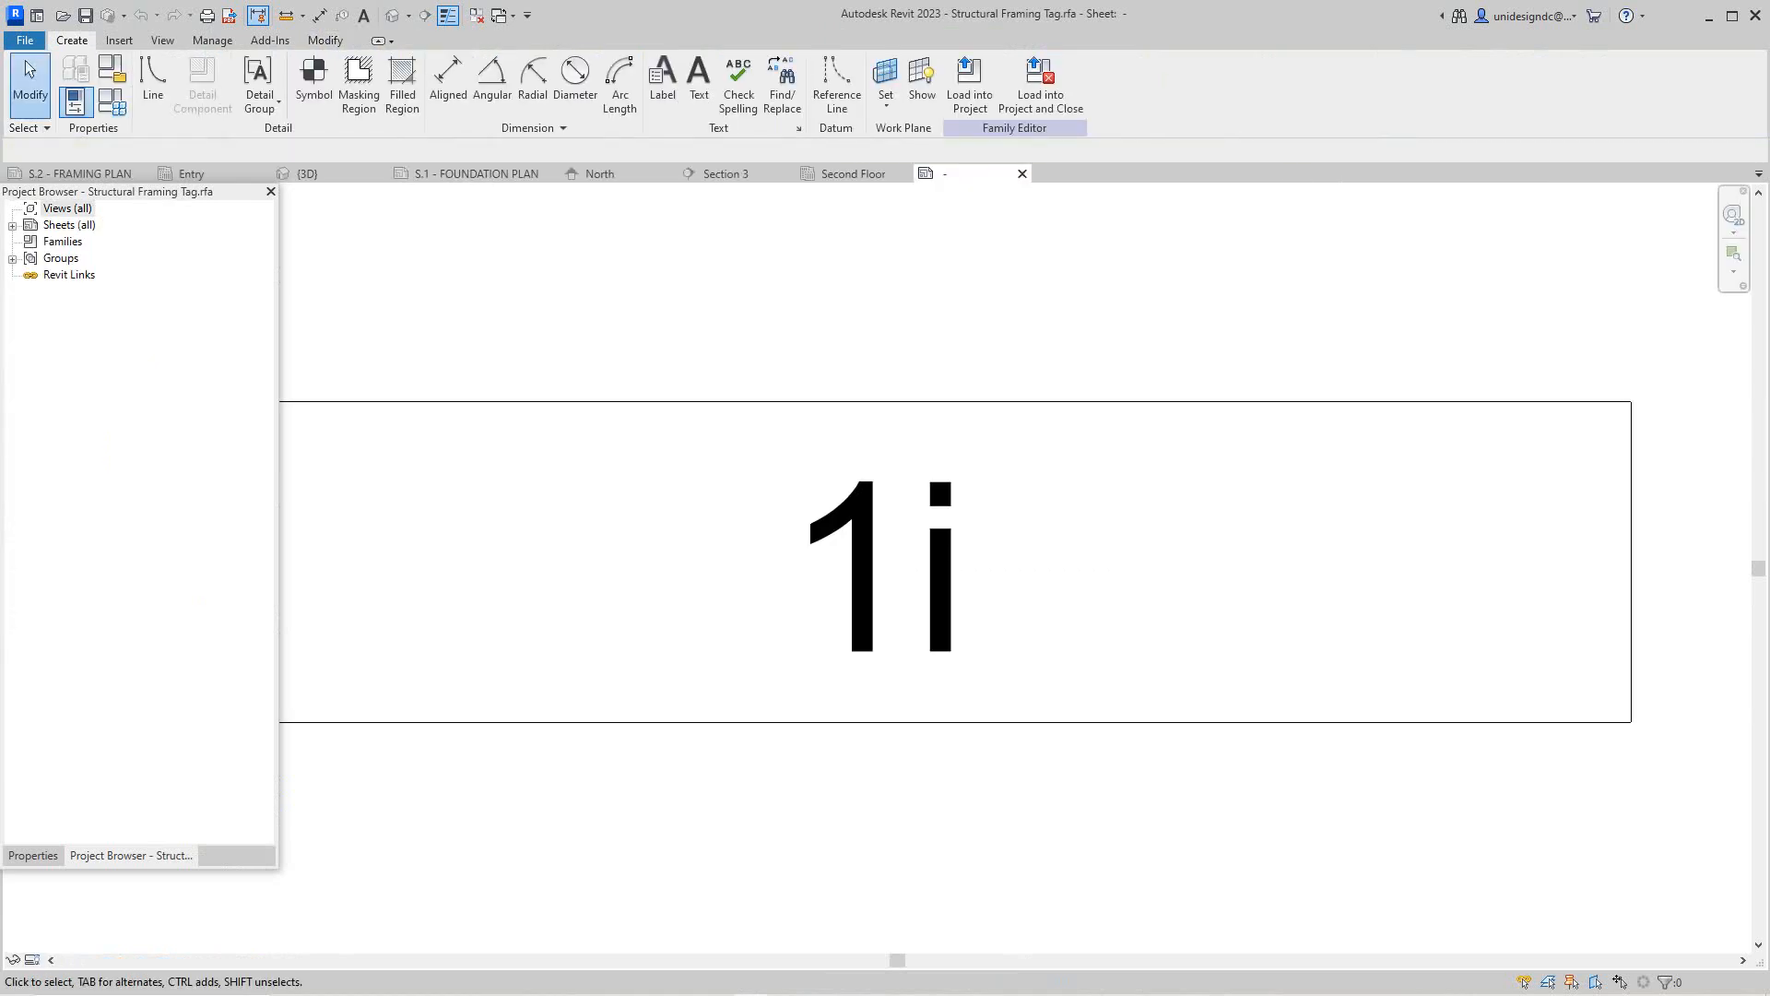
scroll(887, 505, "down", 1)
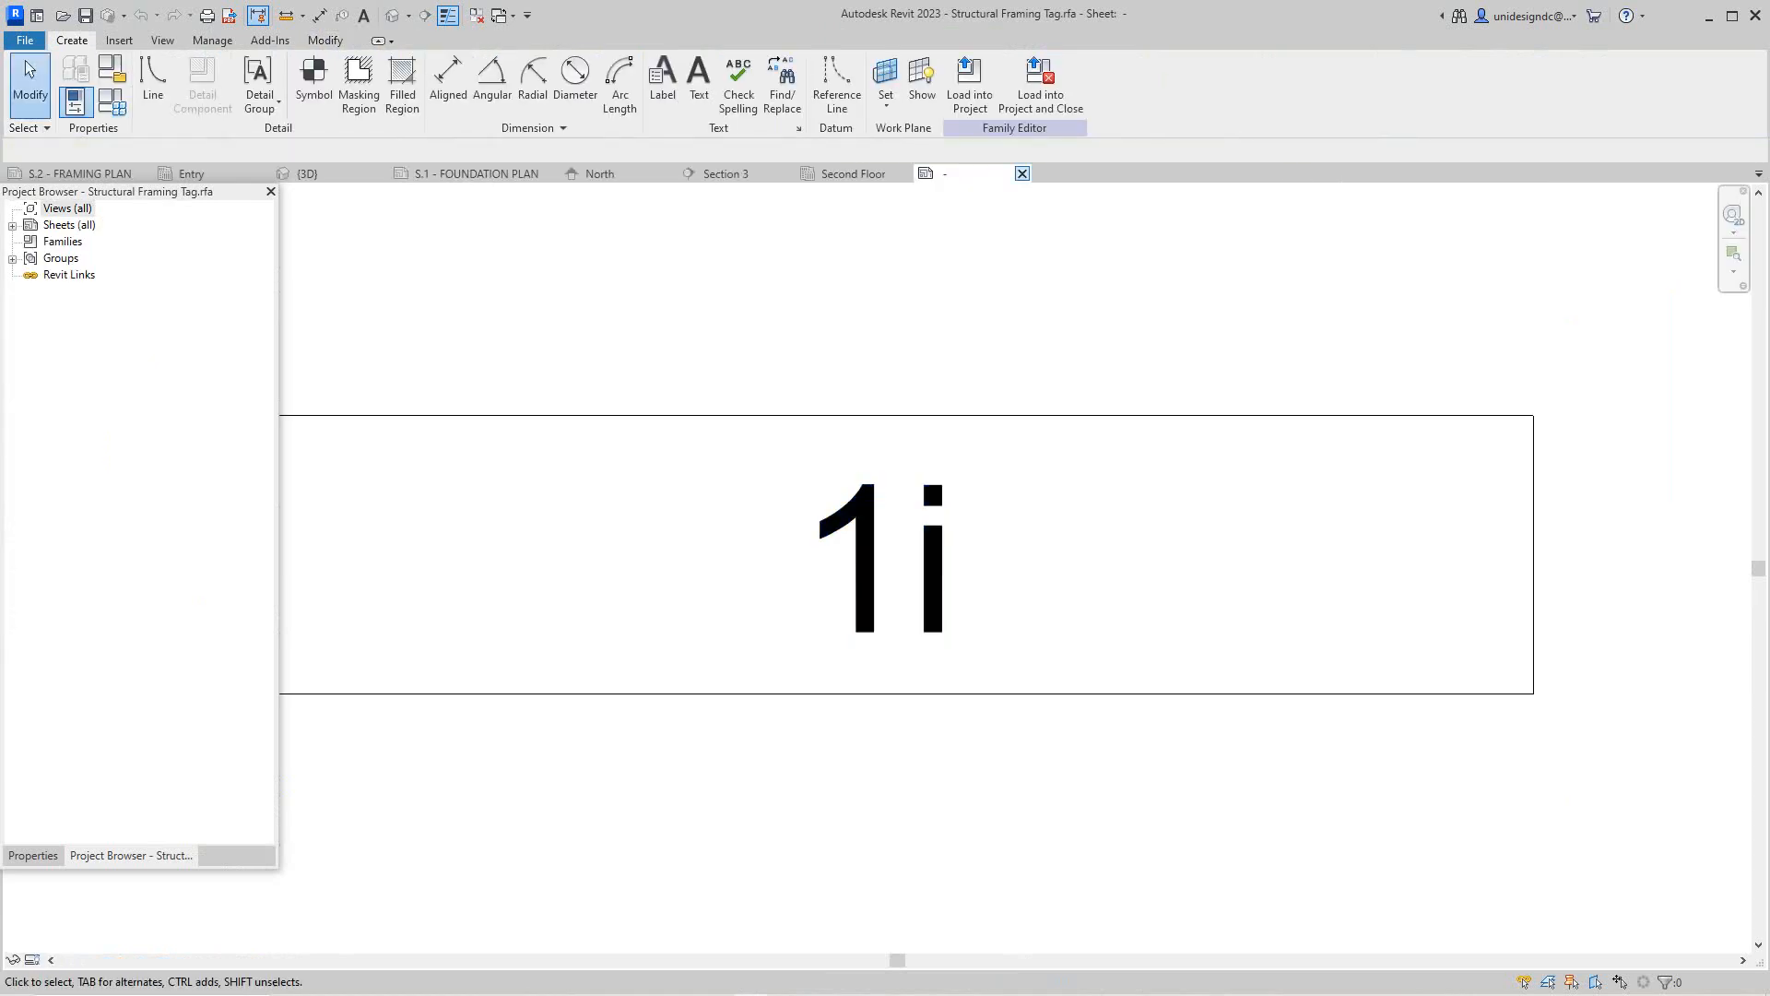
left_click(1021, 173)
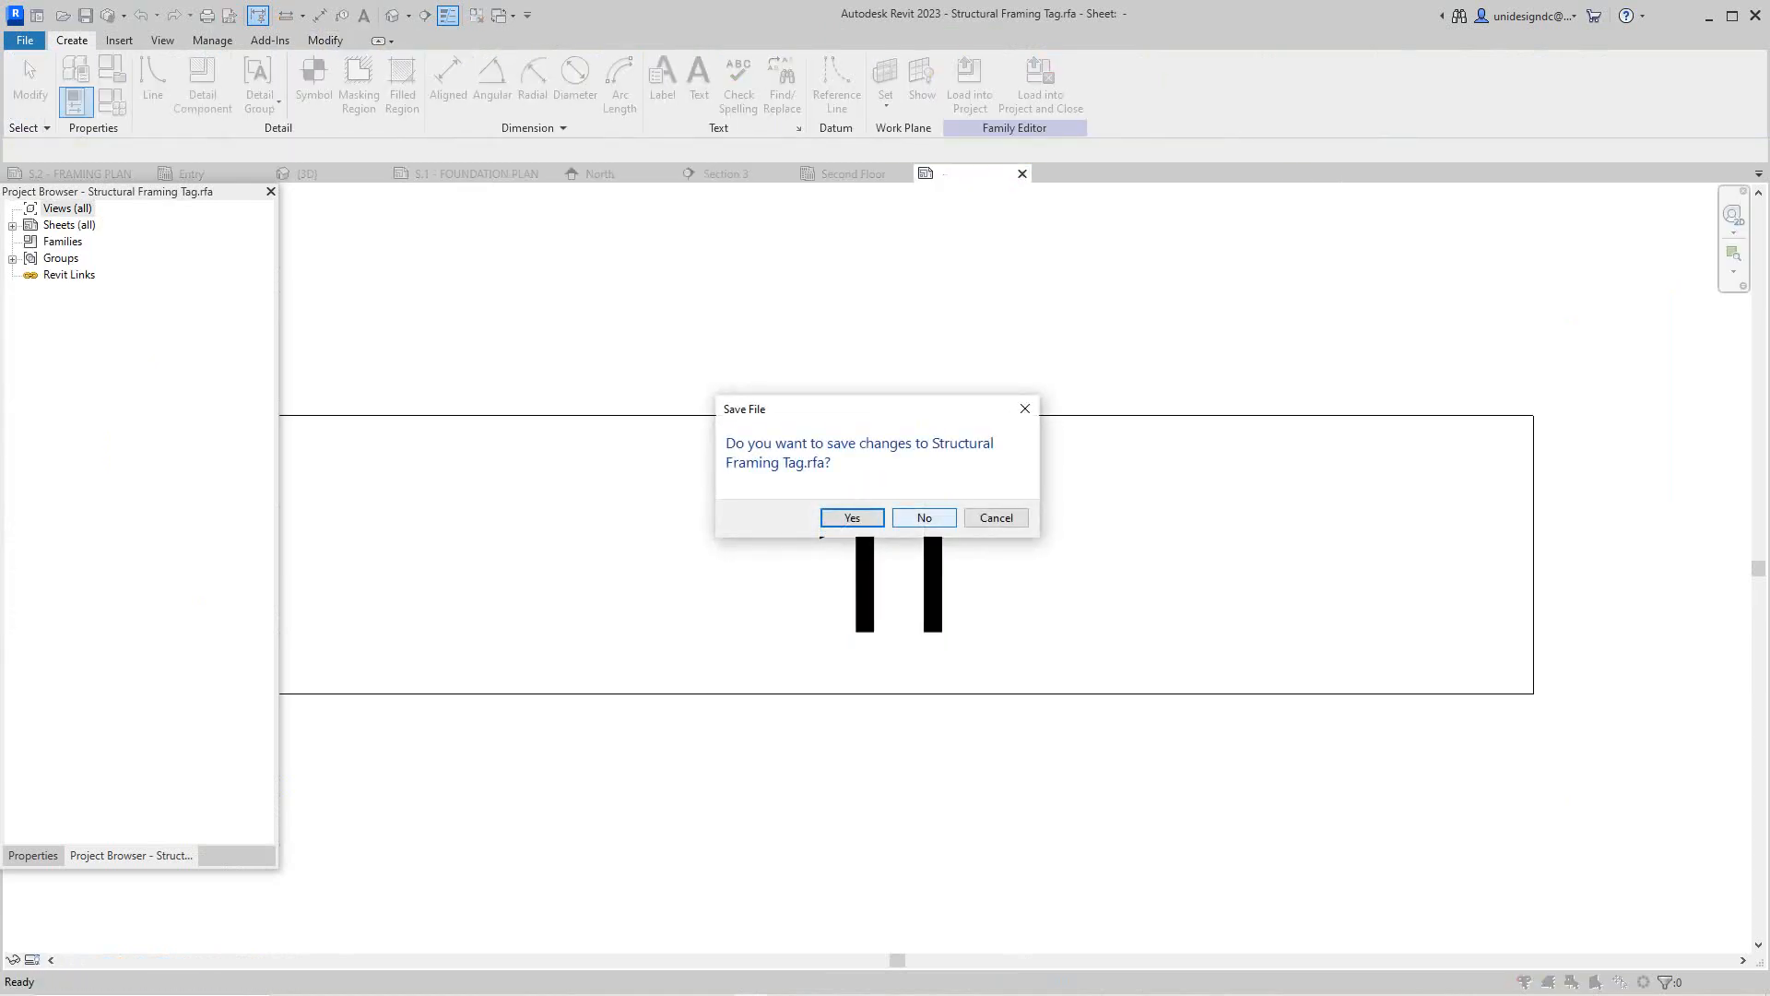
left_click(923, 517)
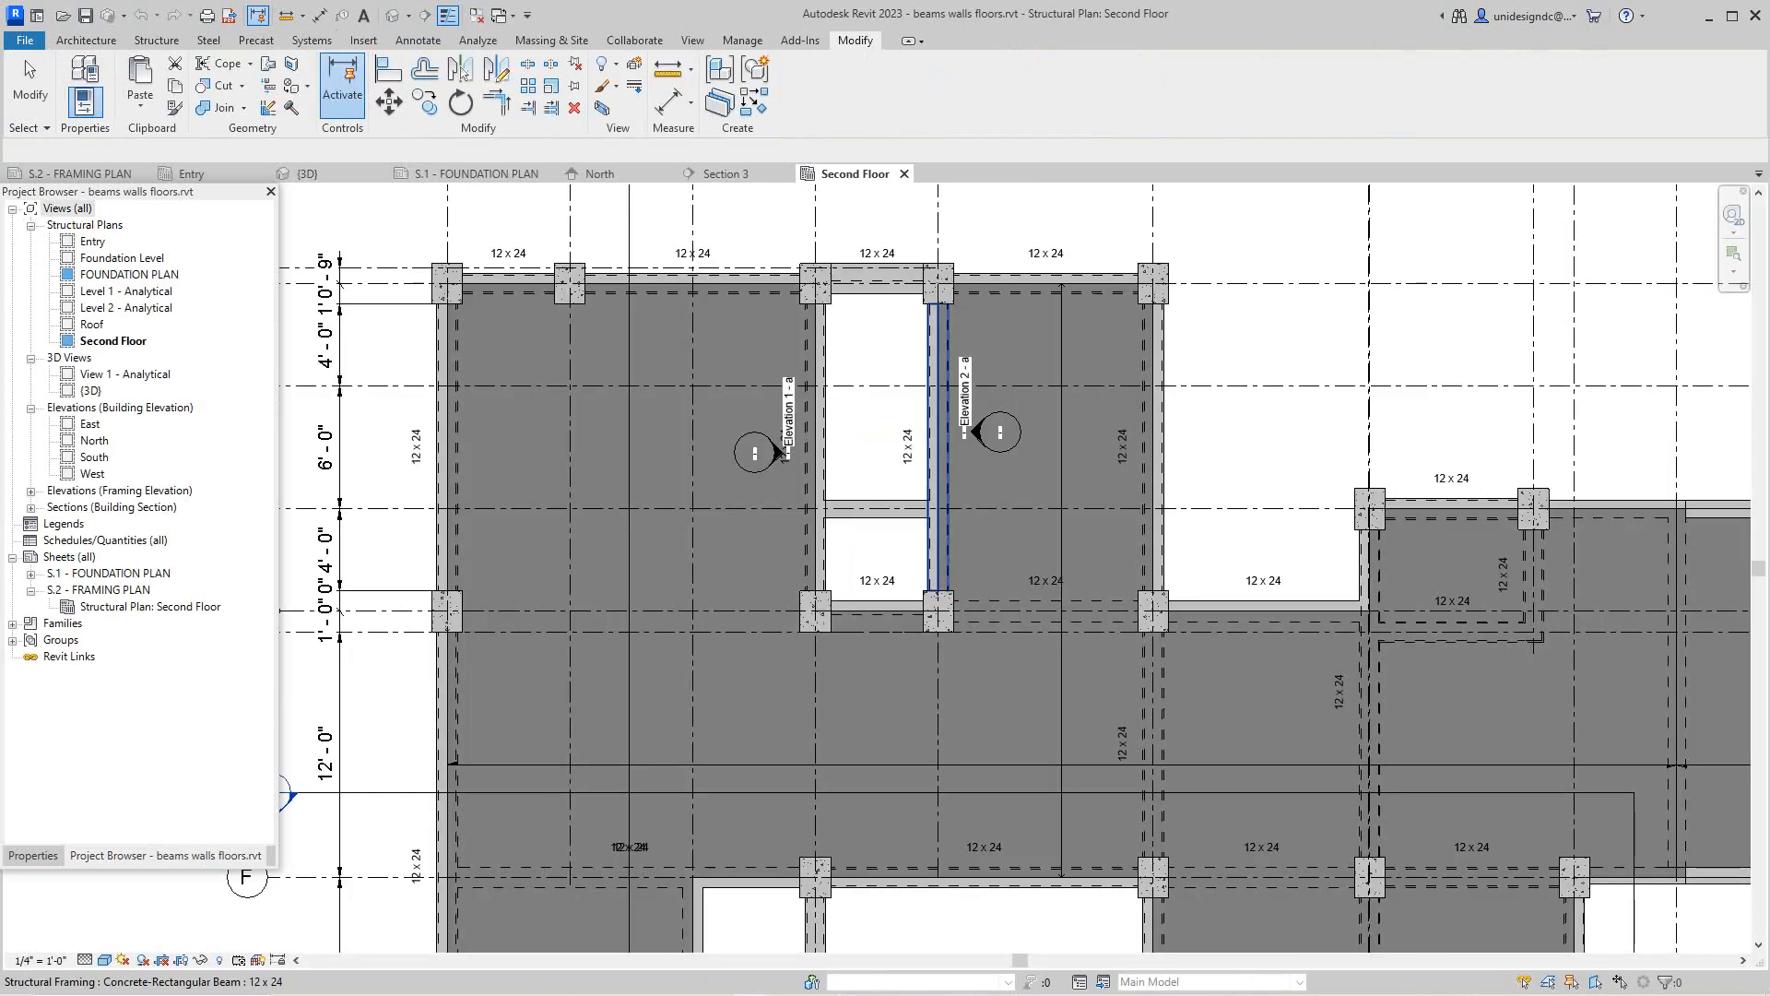
left_click(28, 79)
Open the framing elevations Elevation 1 - a and Elevation 2 - a to view the framing between grids A.1 and D
scroll(631, 277, "down", 3)
scroll(630, 277, "up", 3)
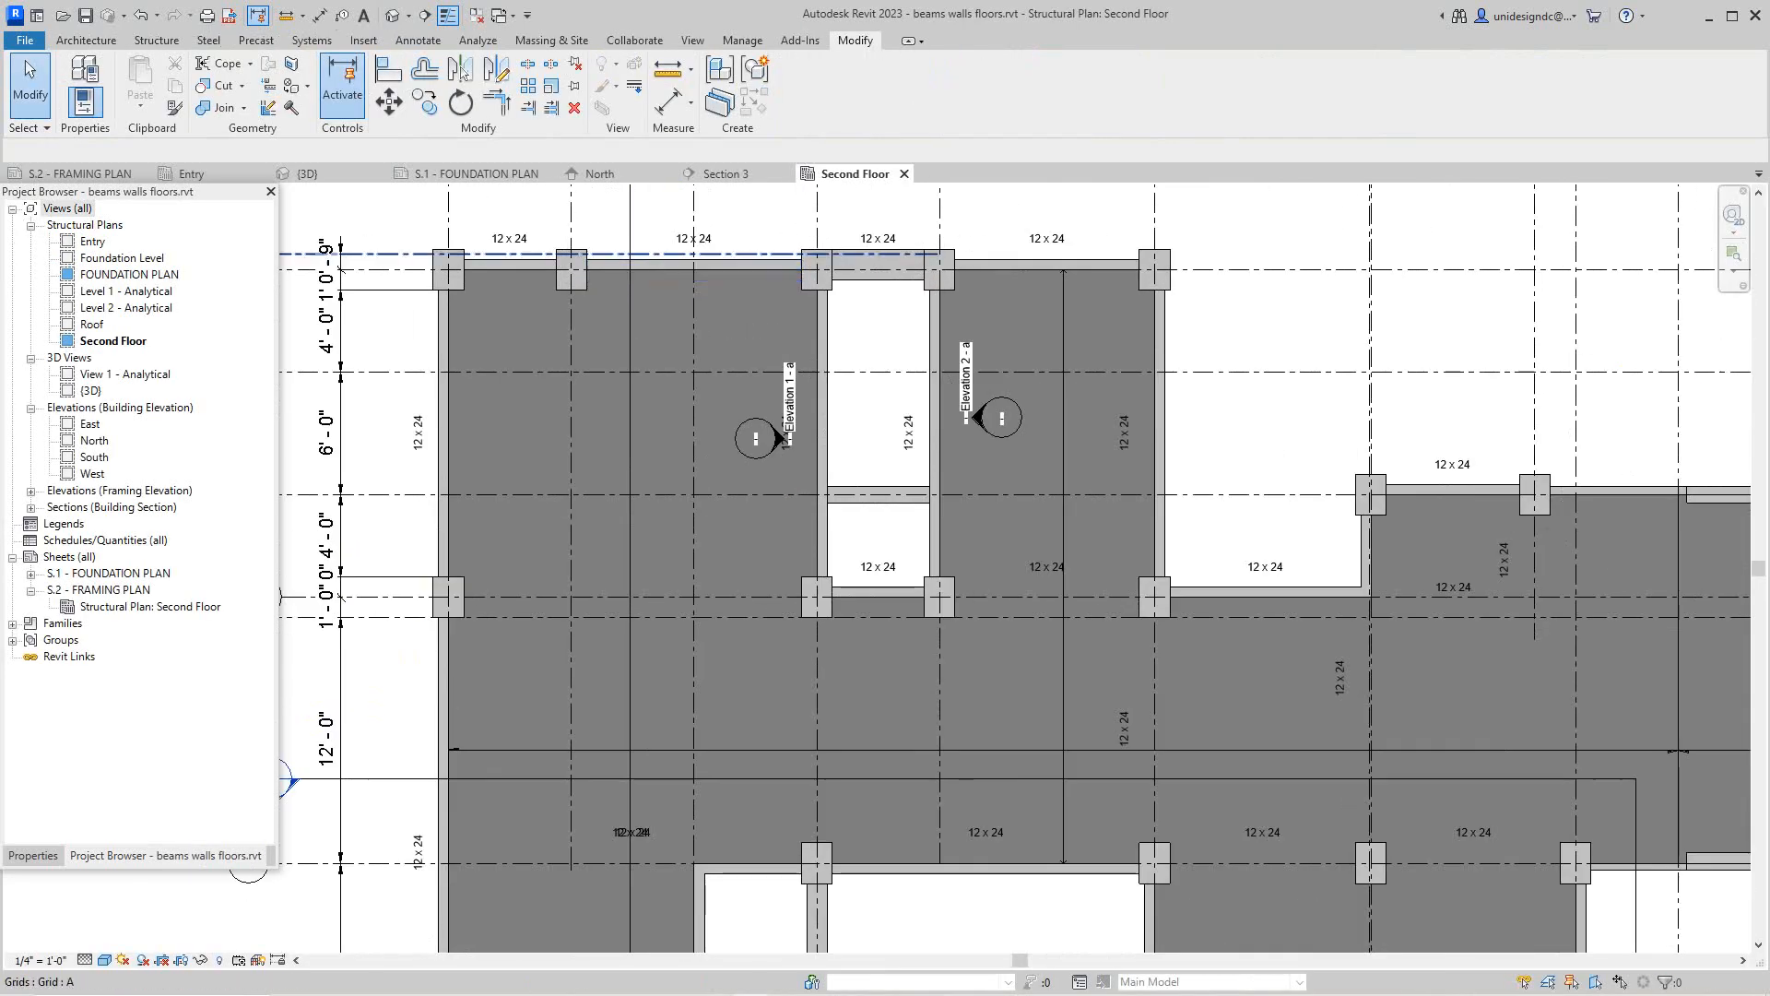
scroll(631, 567, "down", 4)
scroll(738, 512, "up", 4)
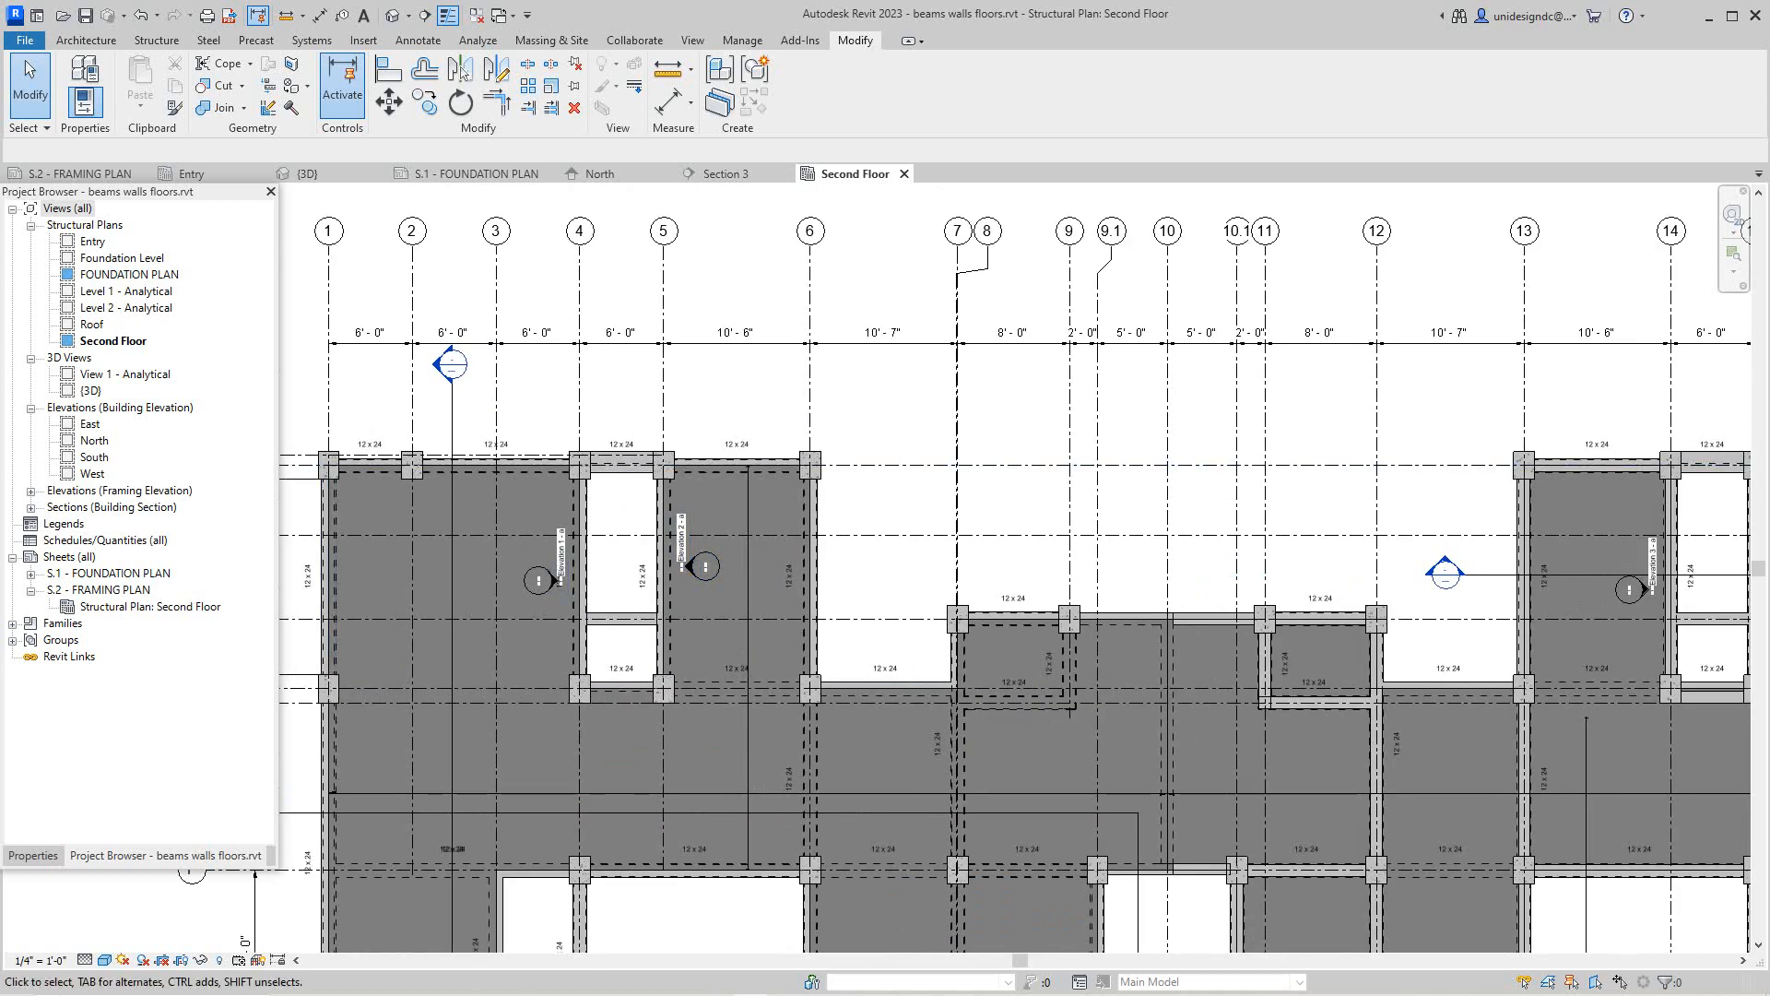
left_click(30, 492)
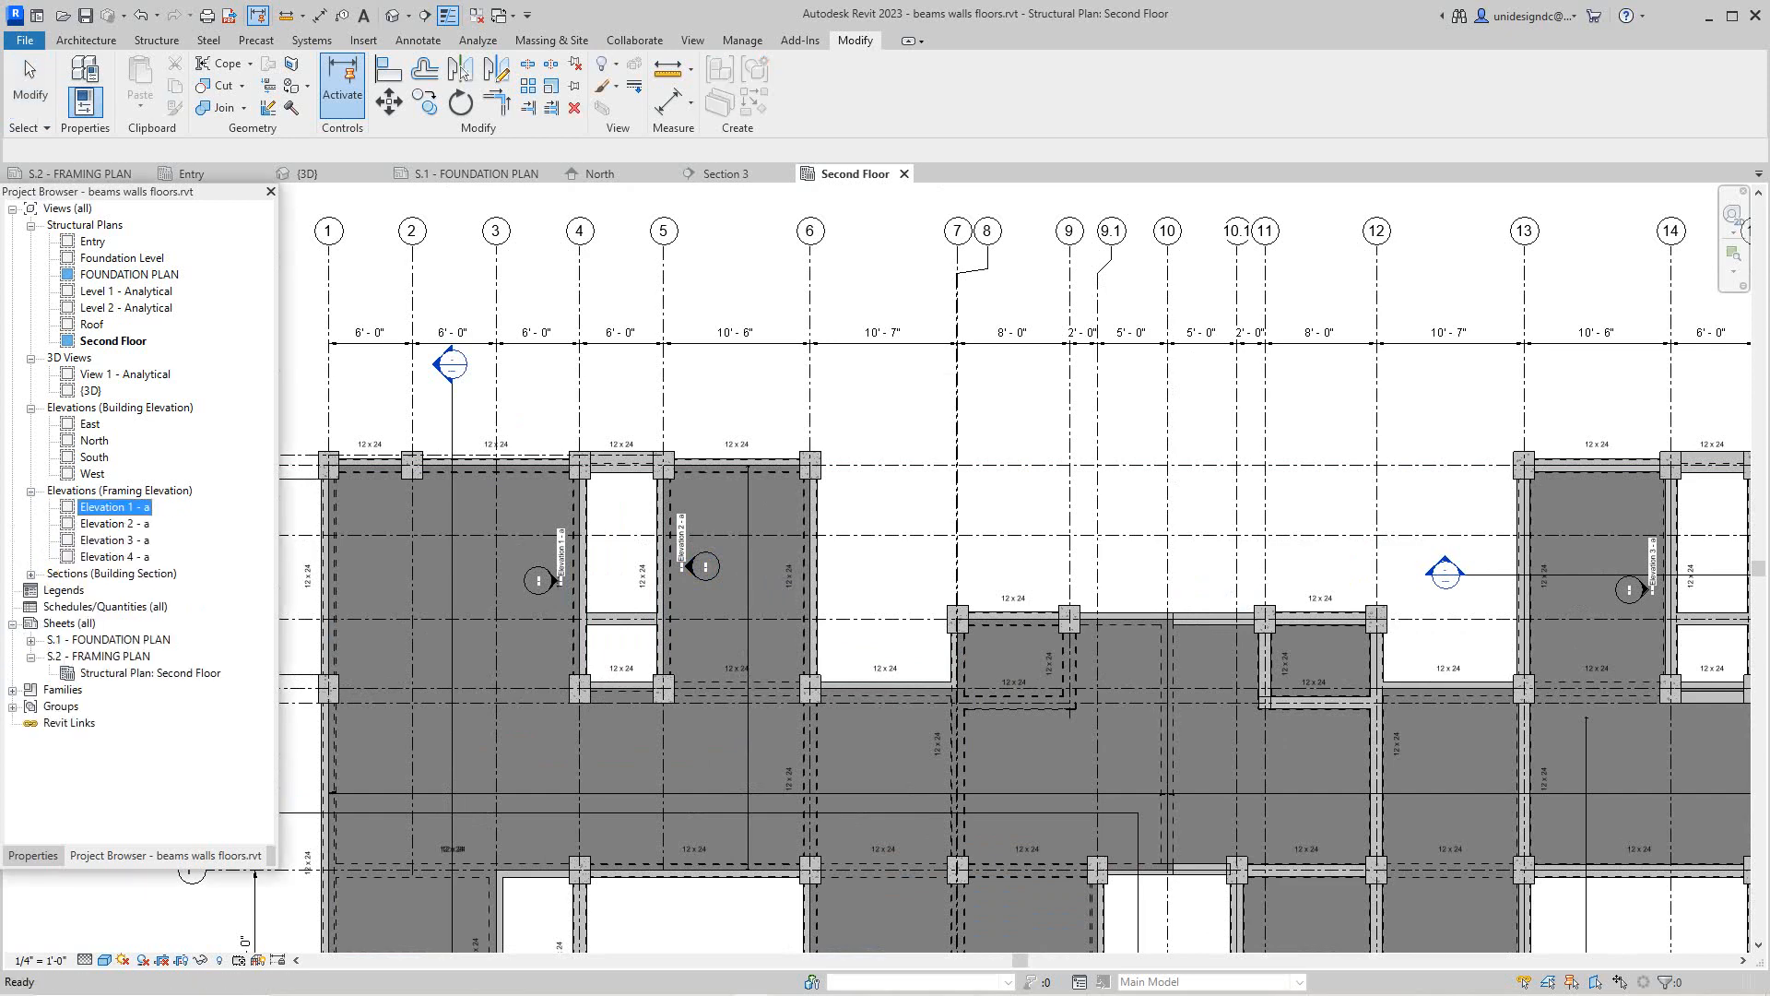
key("Return")
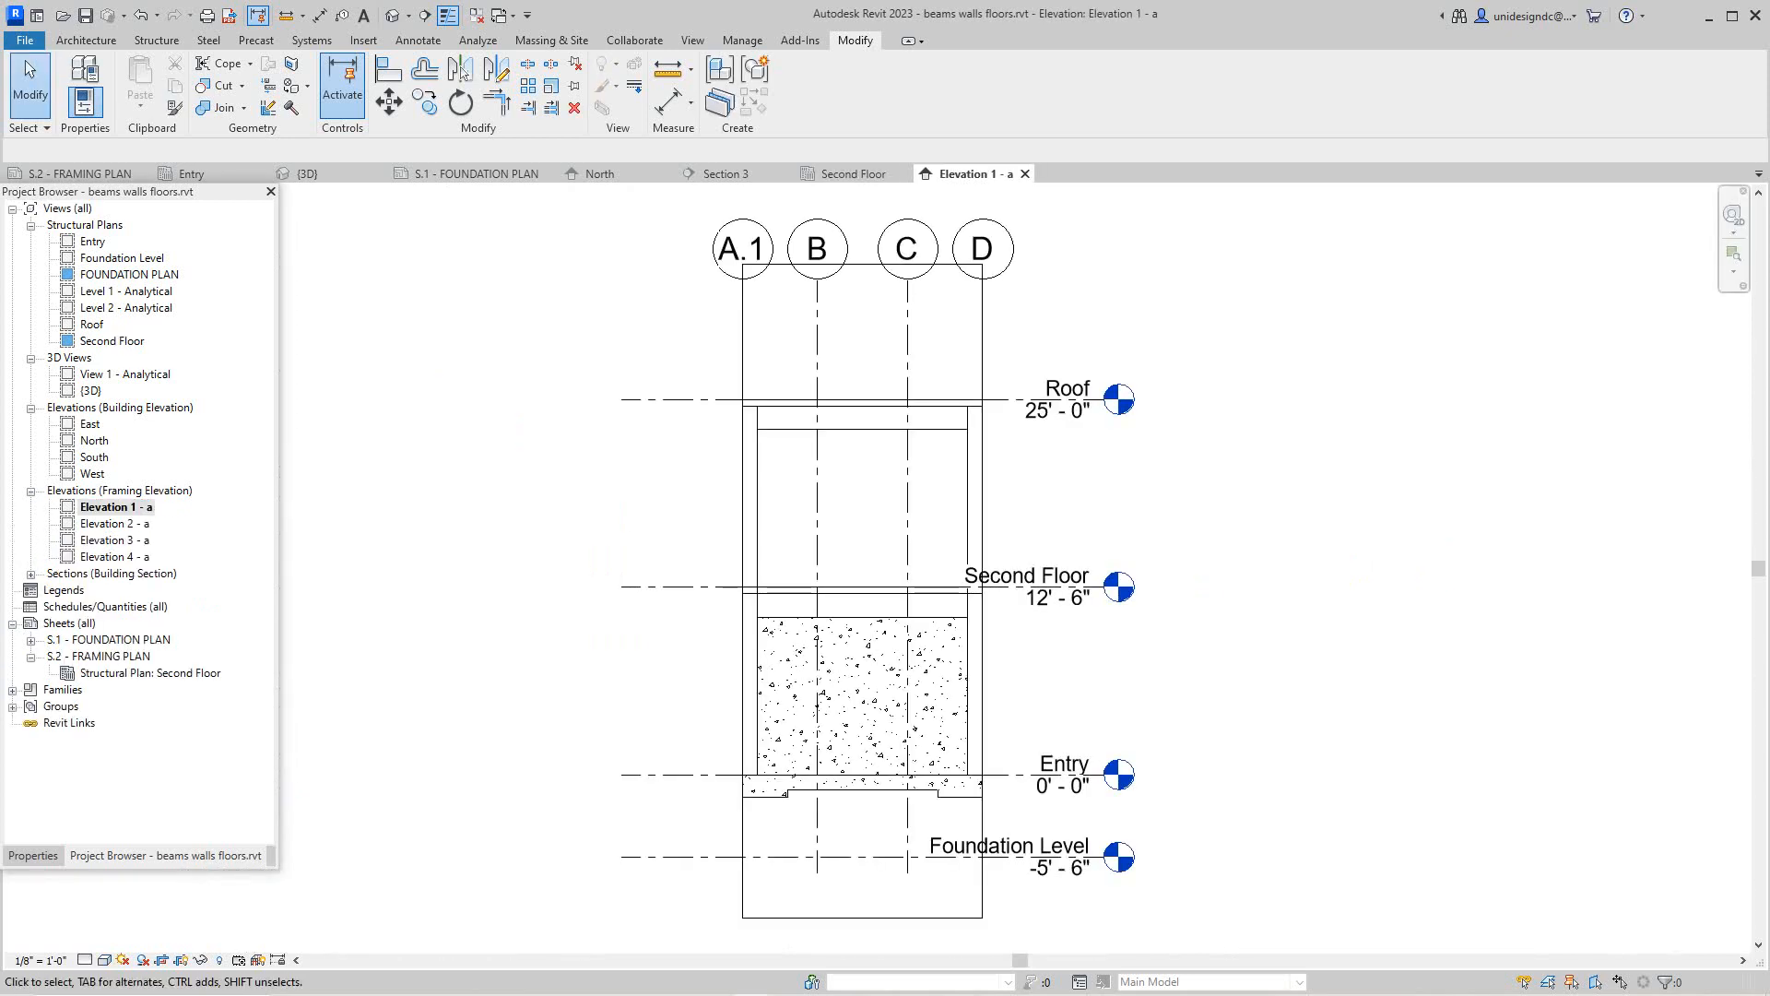
key("Down")
key("Return")
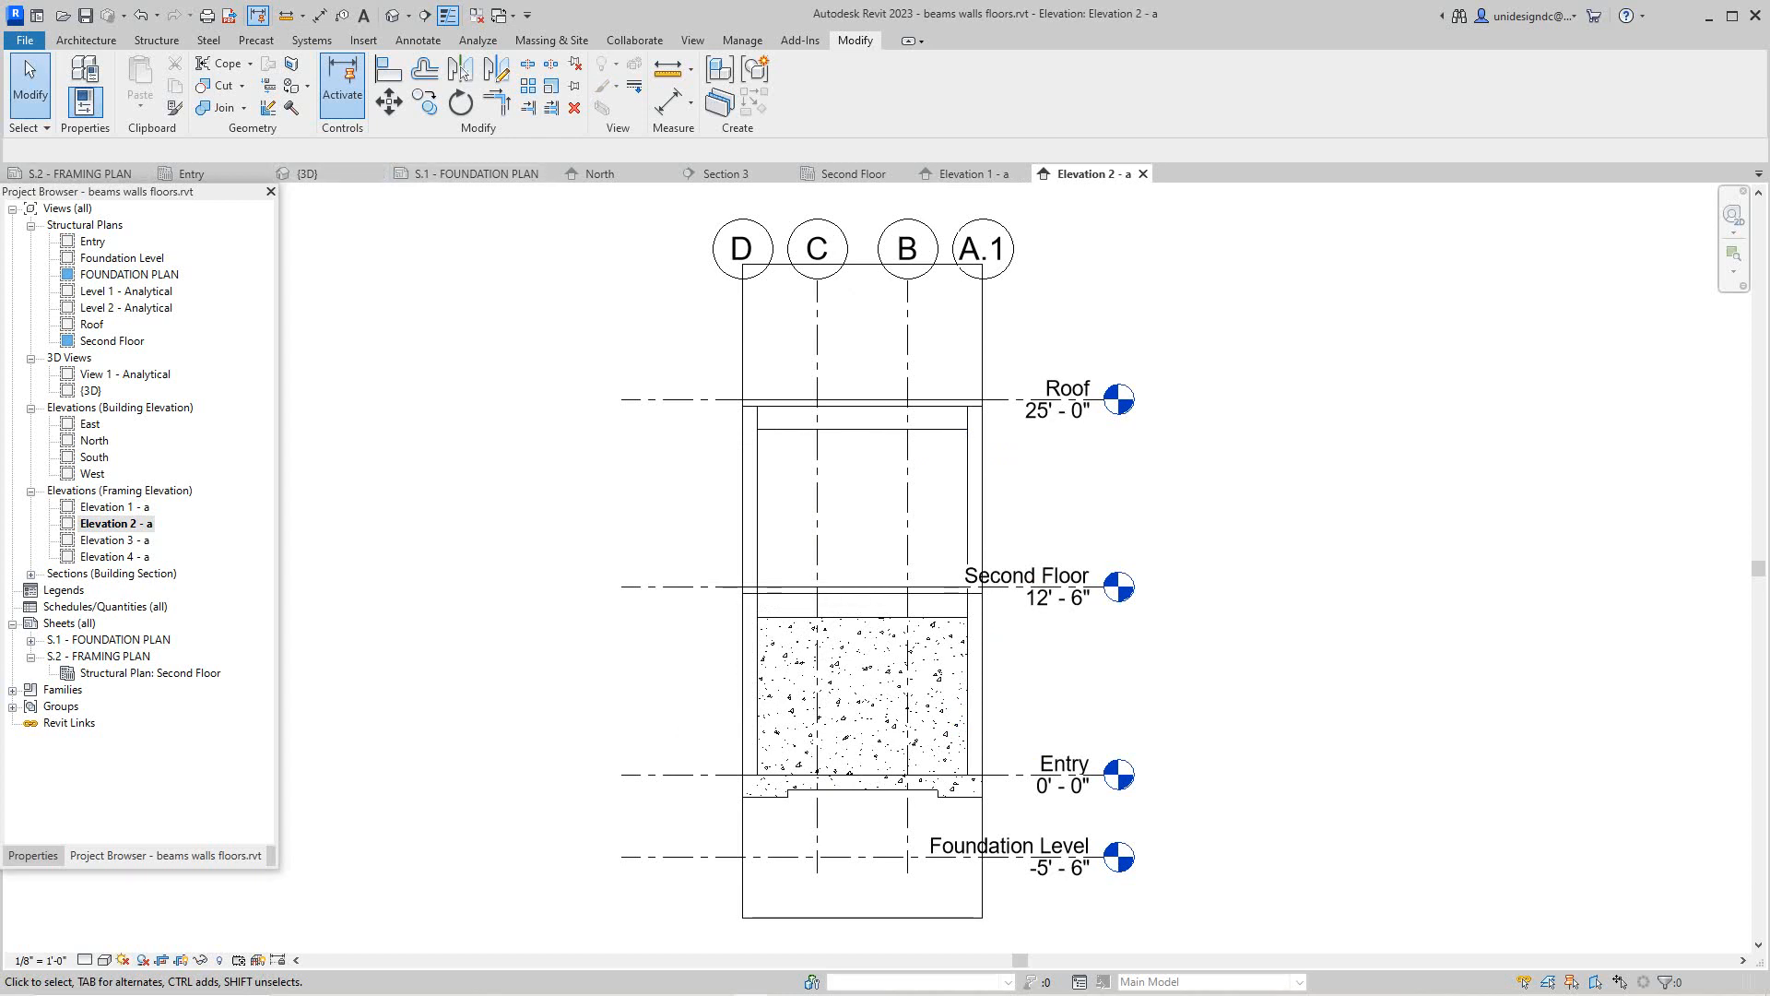
Switch to sheet S.1 - FOUNDATION PLAN and activate the foundation plan viewport for editing
key("ctrl+Tab")
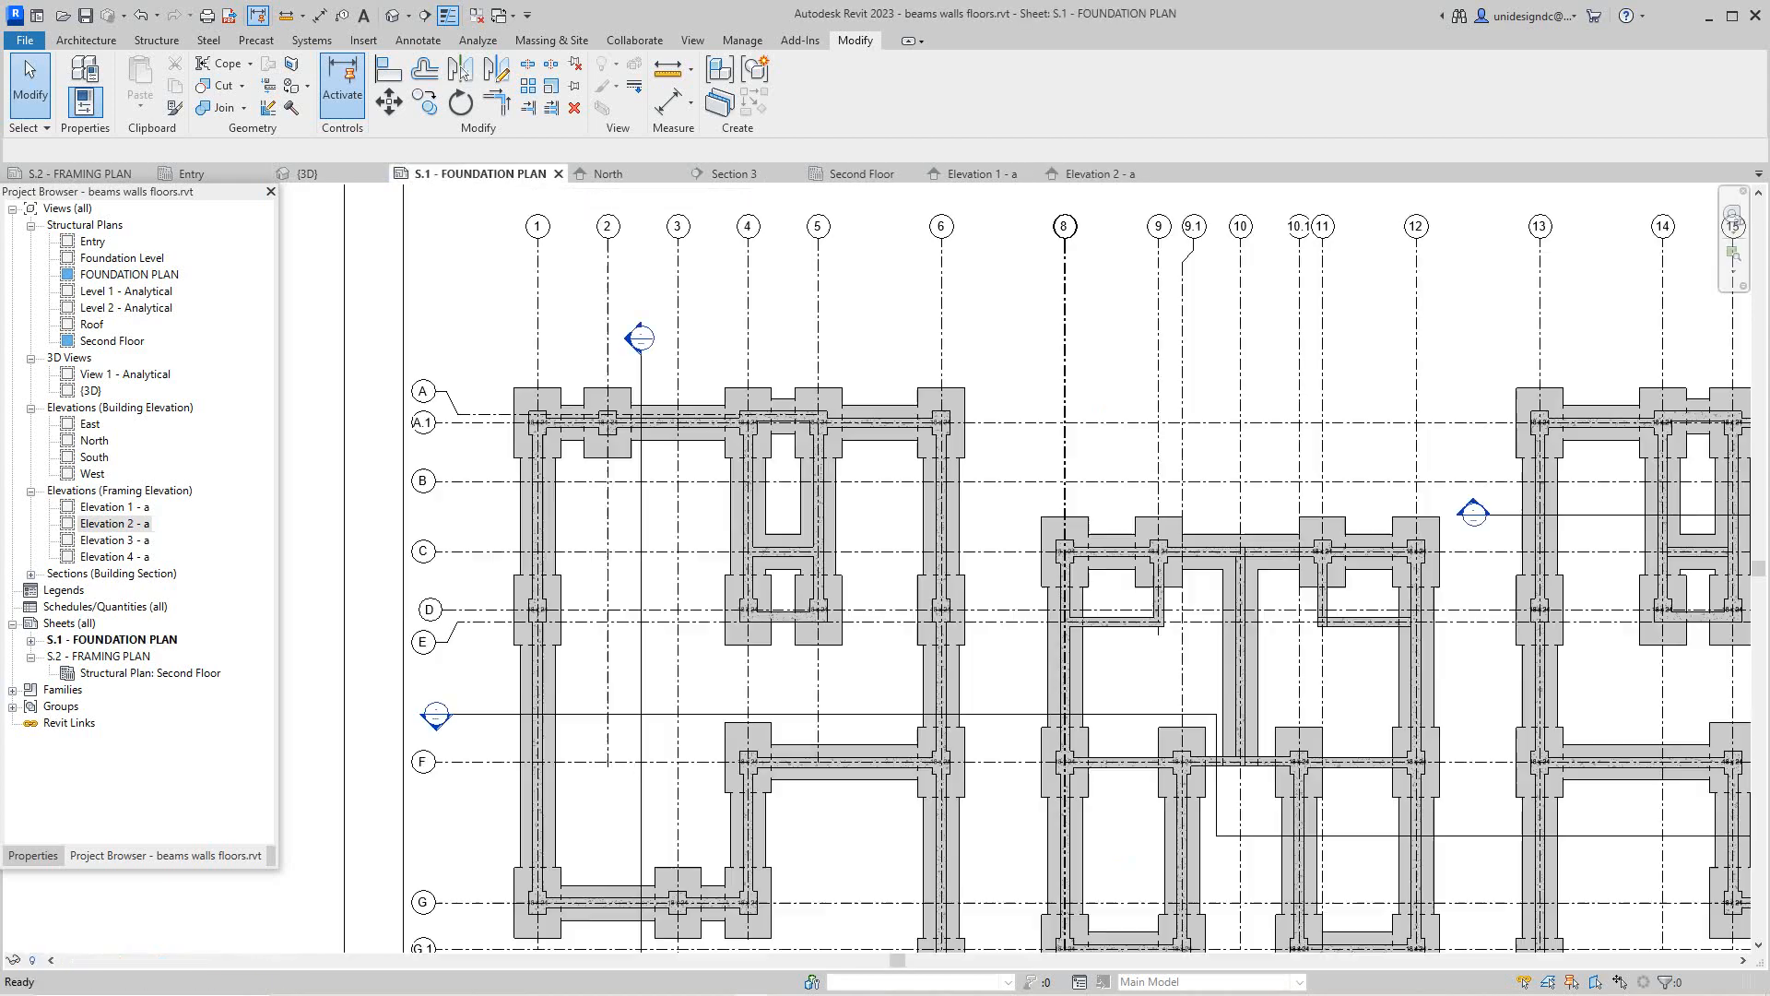
scroll(719, 547, "down", 3)
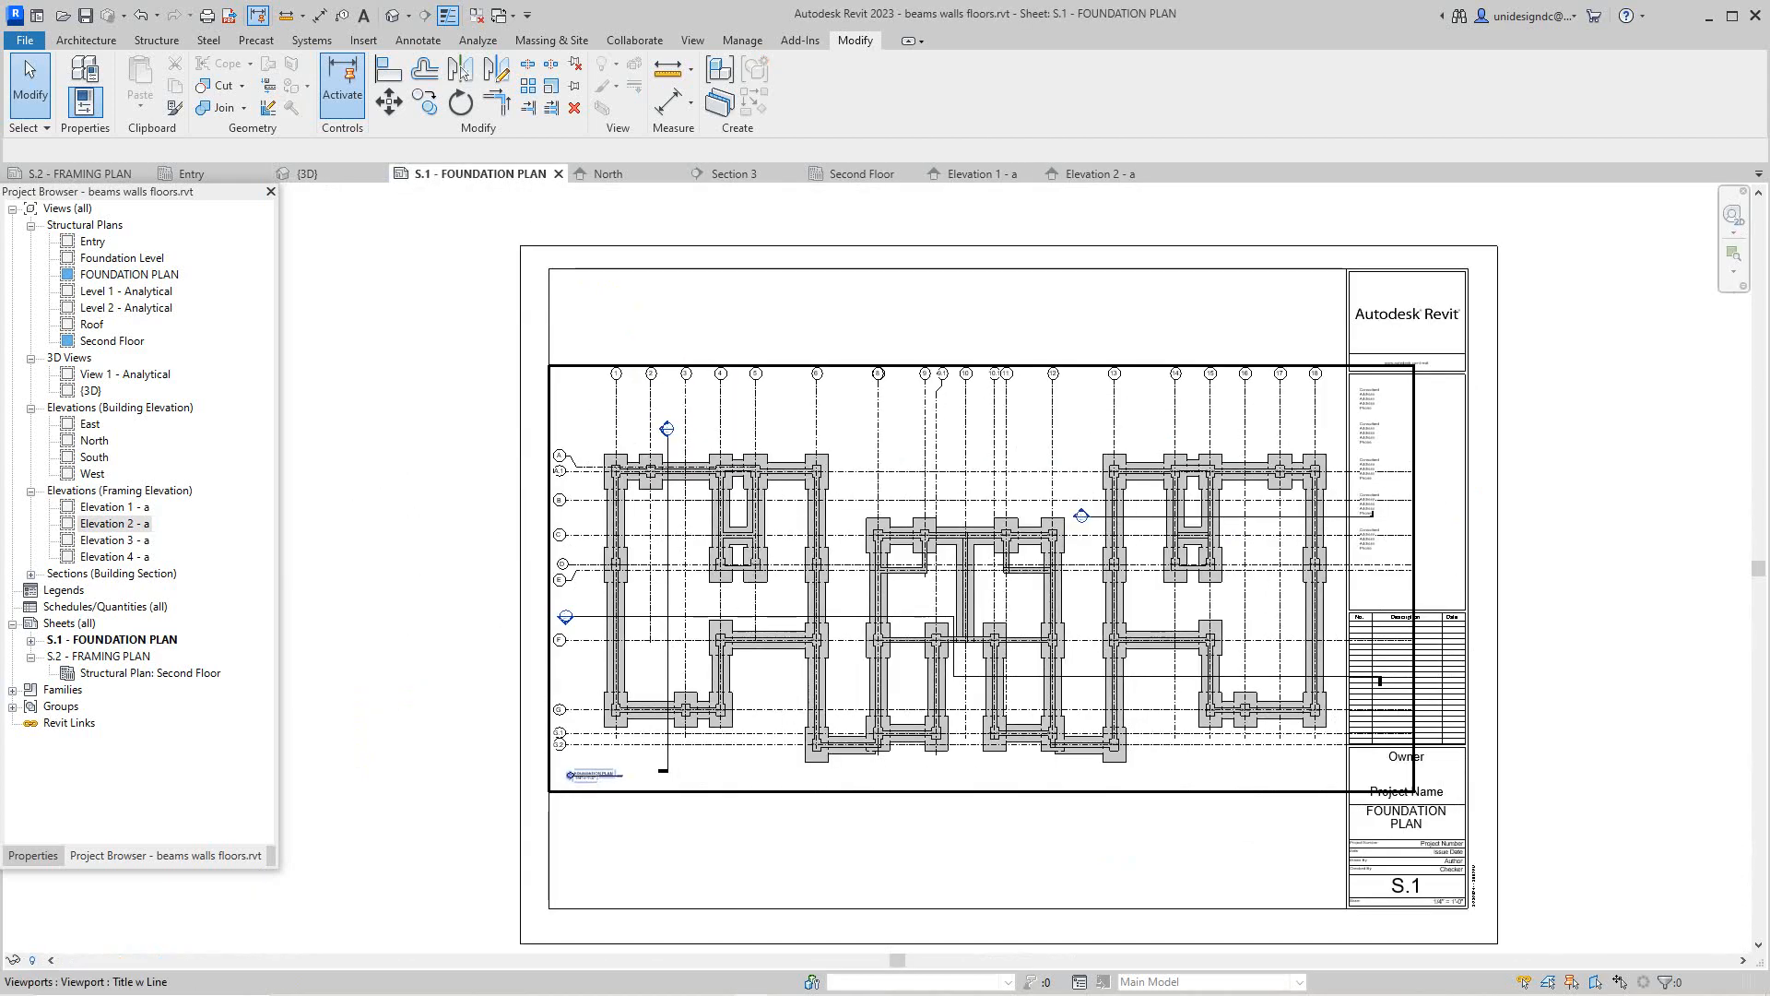
right_click(847, 604)
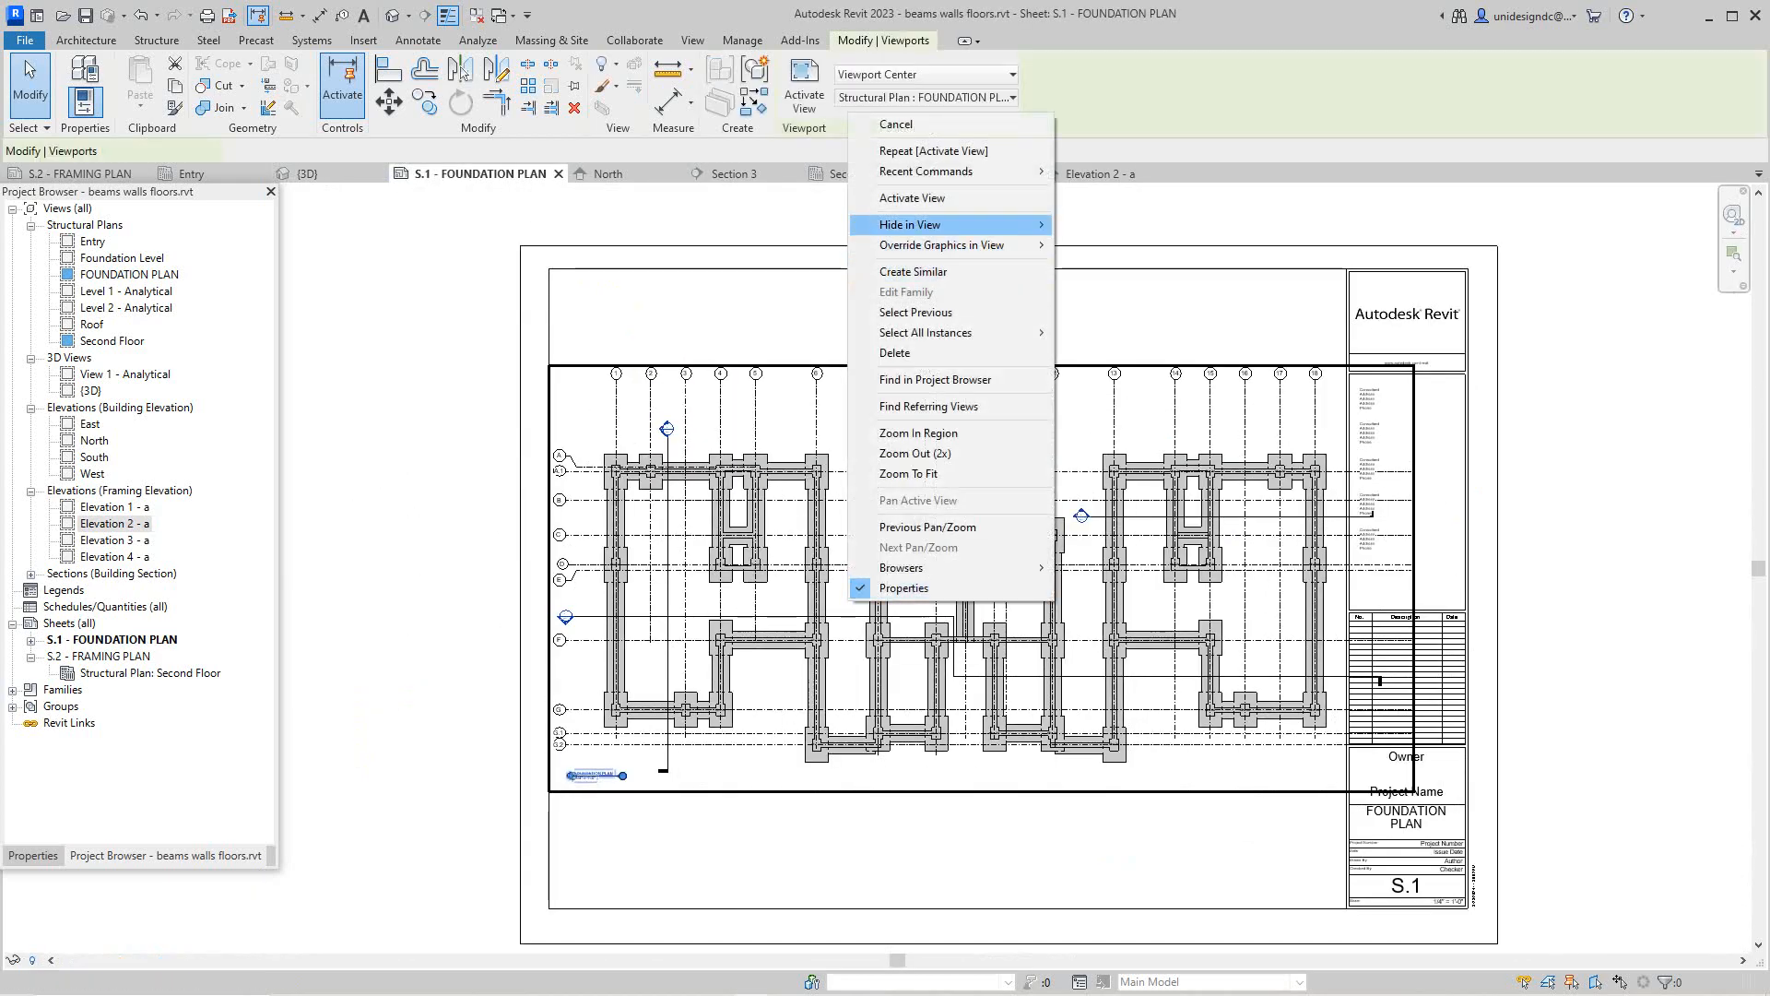
left_click(908, 199)
scroll(876, 736, "up", 3)
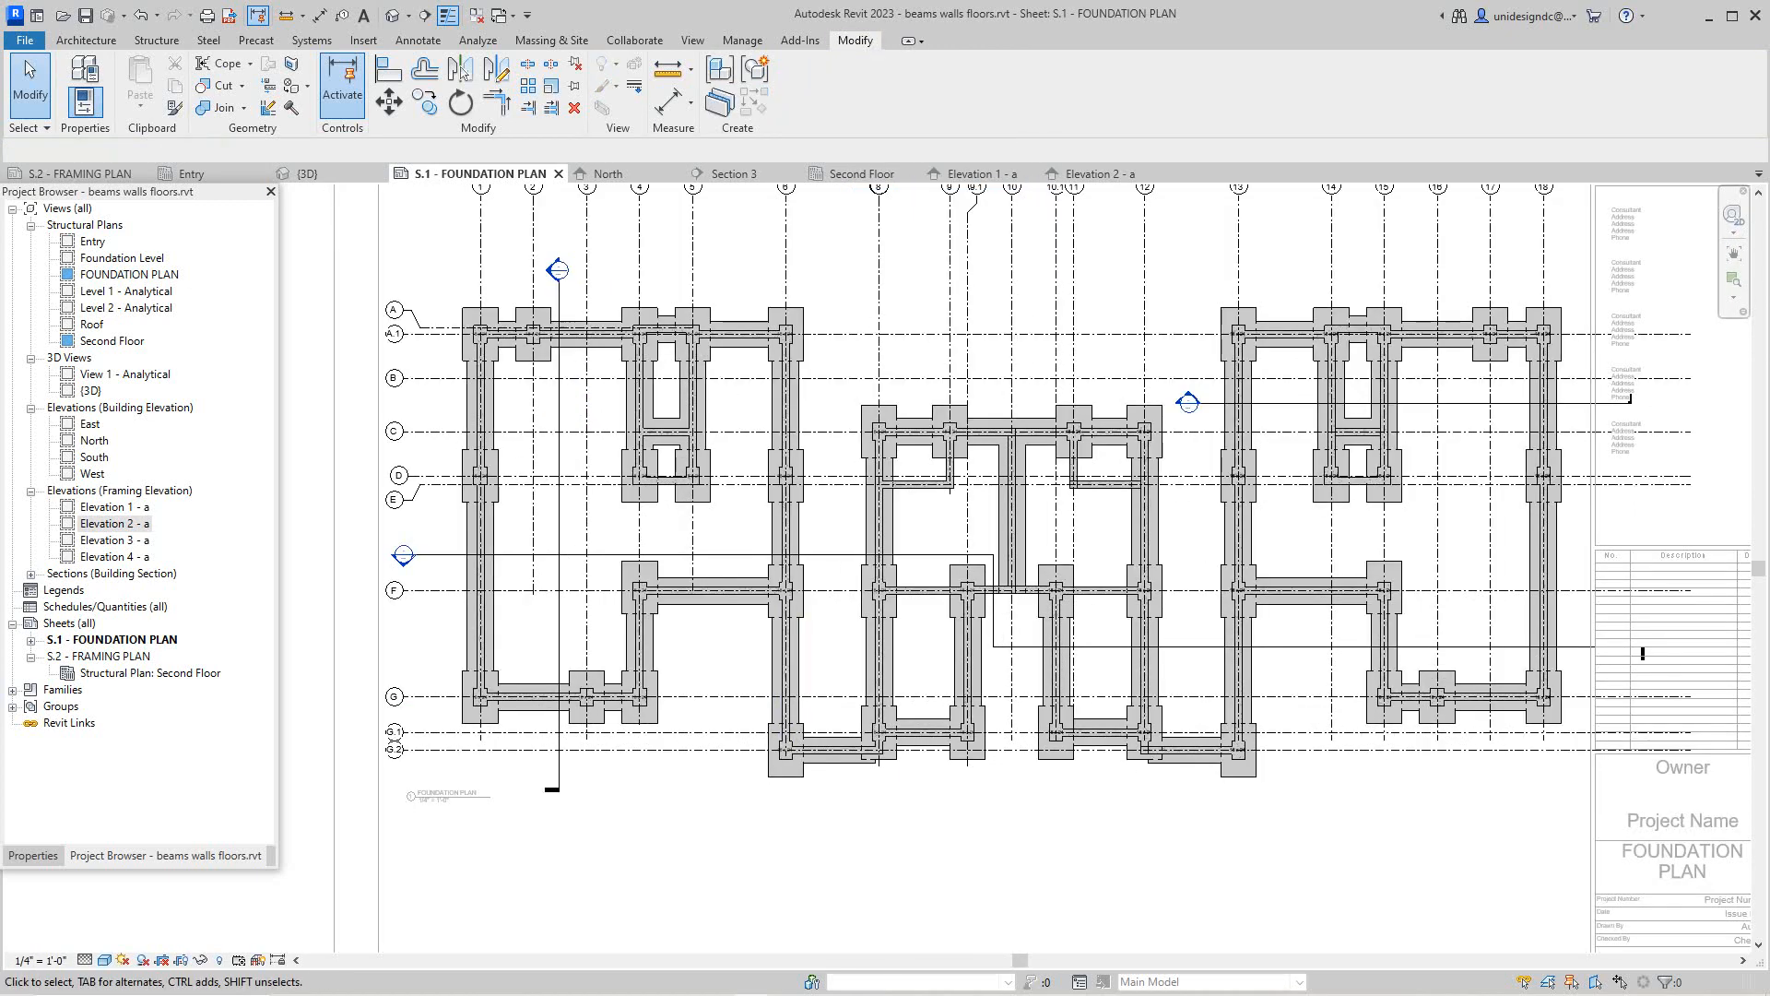
Move the jogged section line's grid 1 side segment up near grid D and its grid 18 side segment to just above grid F
left_click(751, 554)
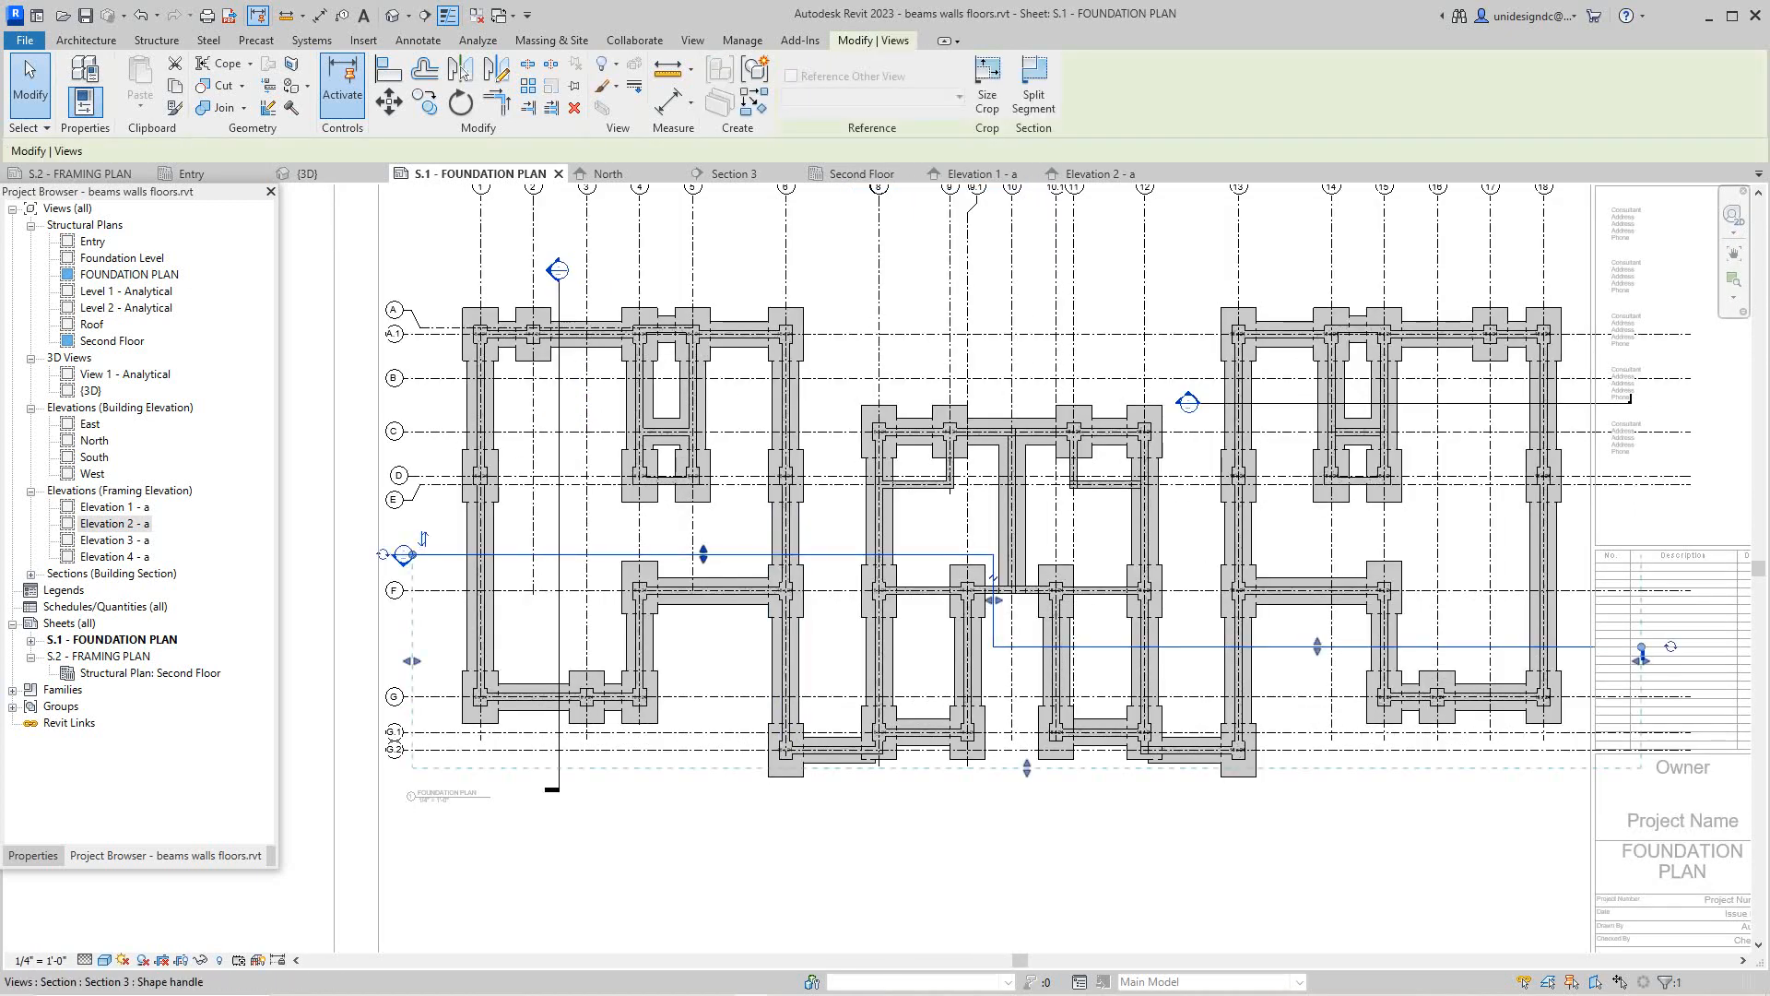
left_click_drag(752, 554, 751, 508)
left_click_drag(411, 508, 408, 464)
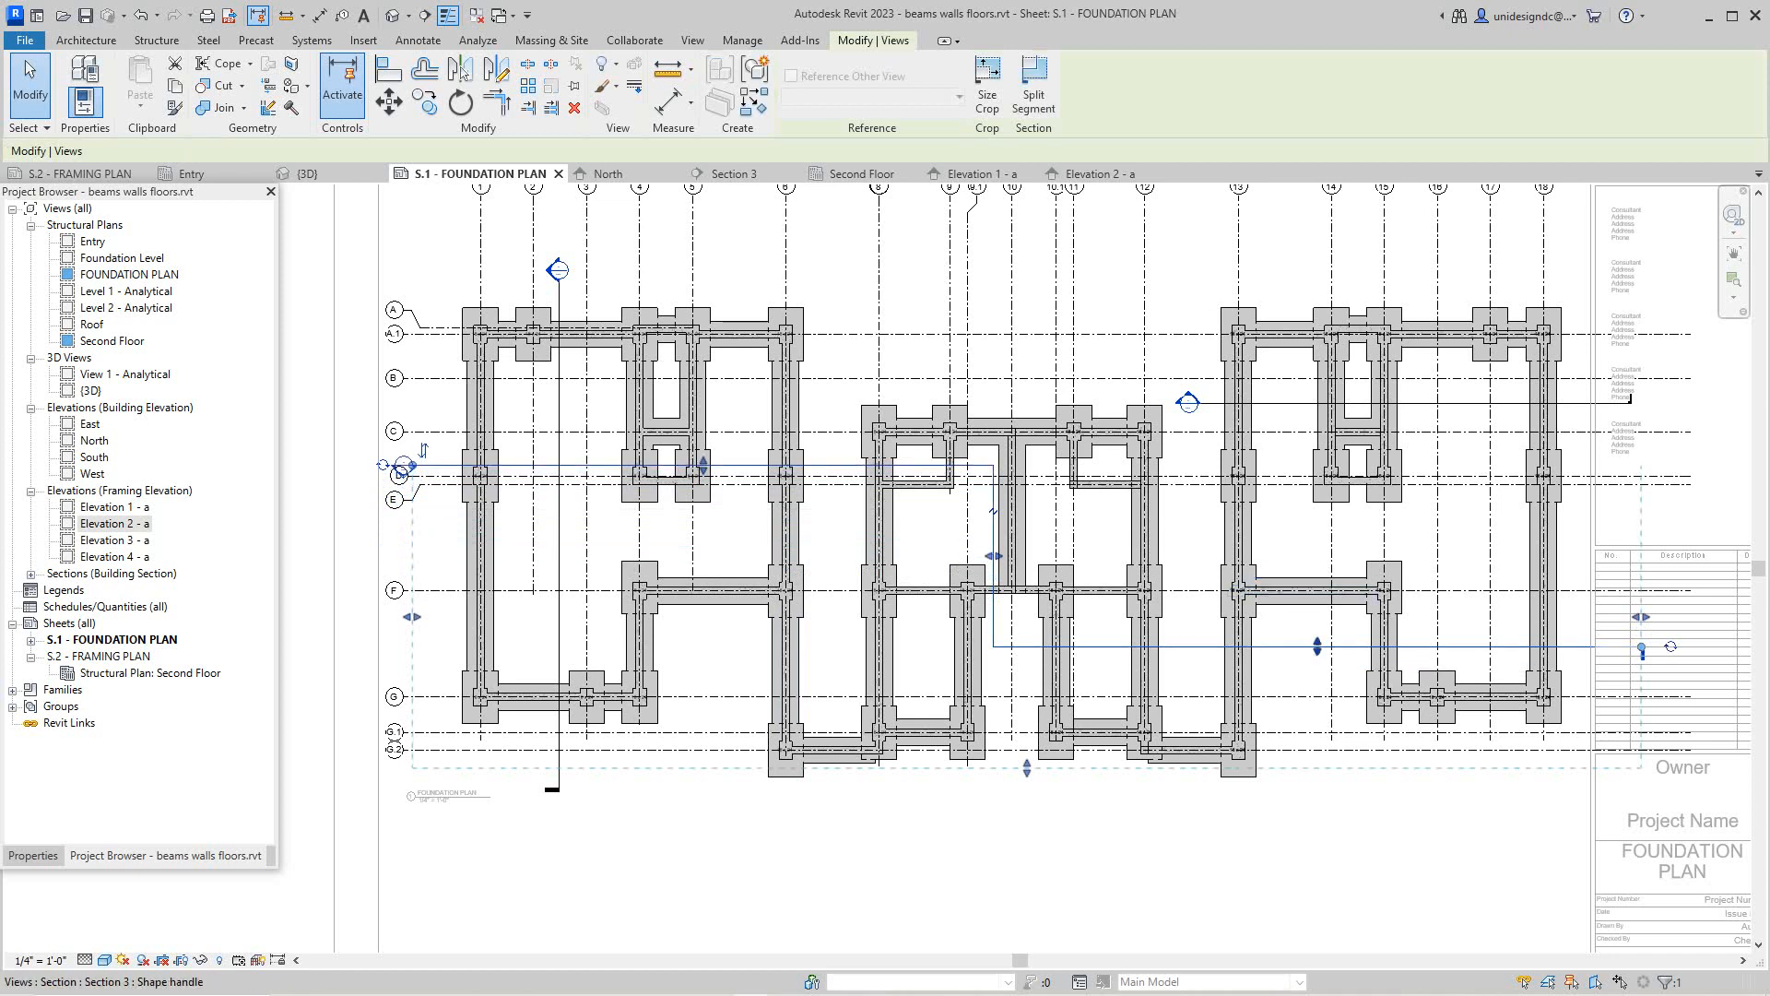
left_click_drag(1318, 646, 1317, 560)
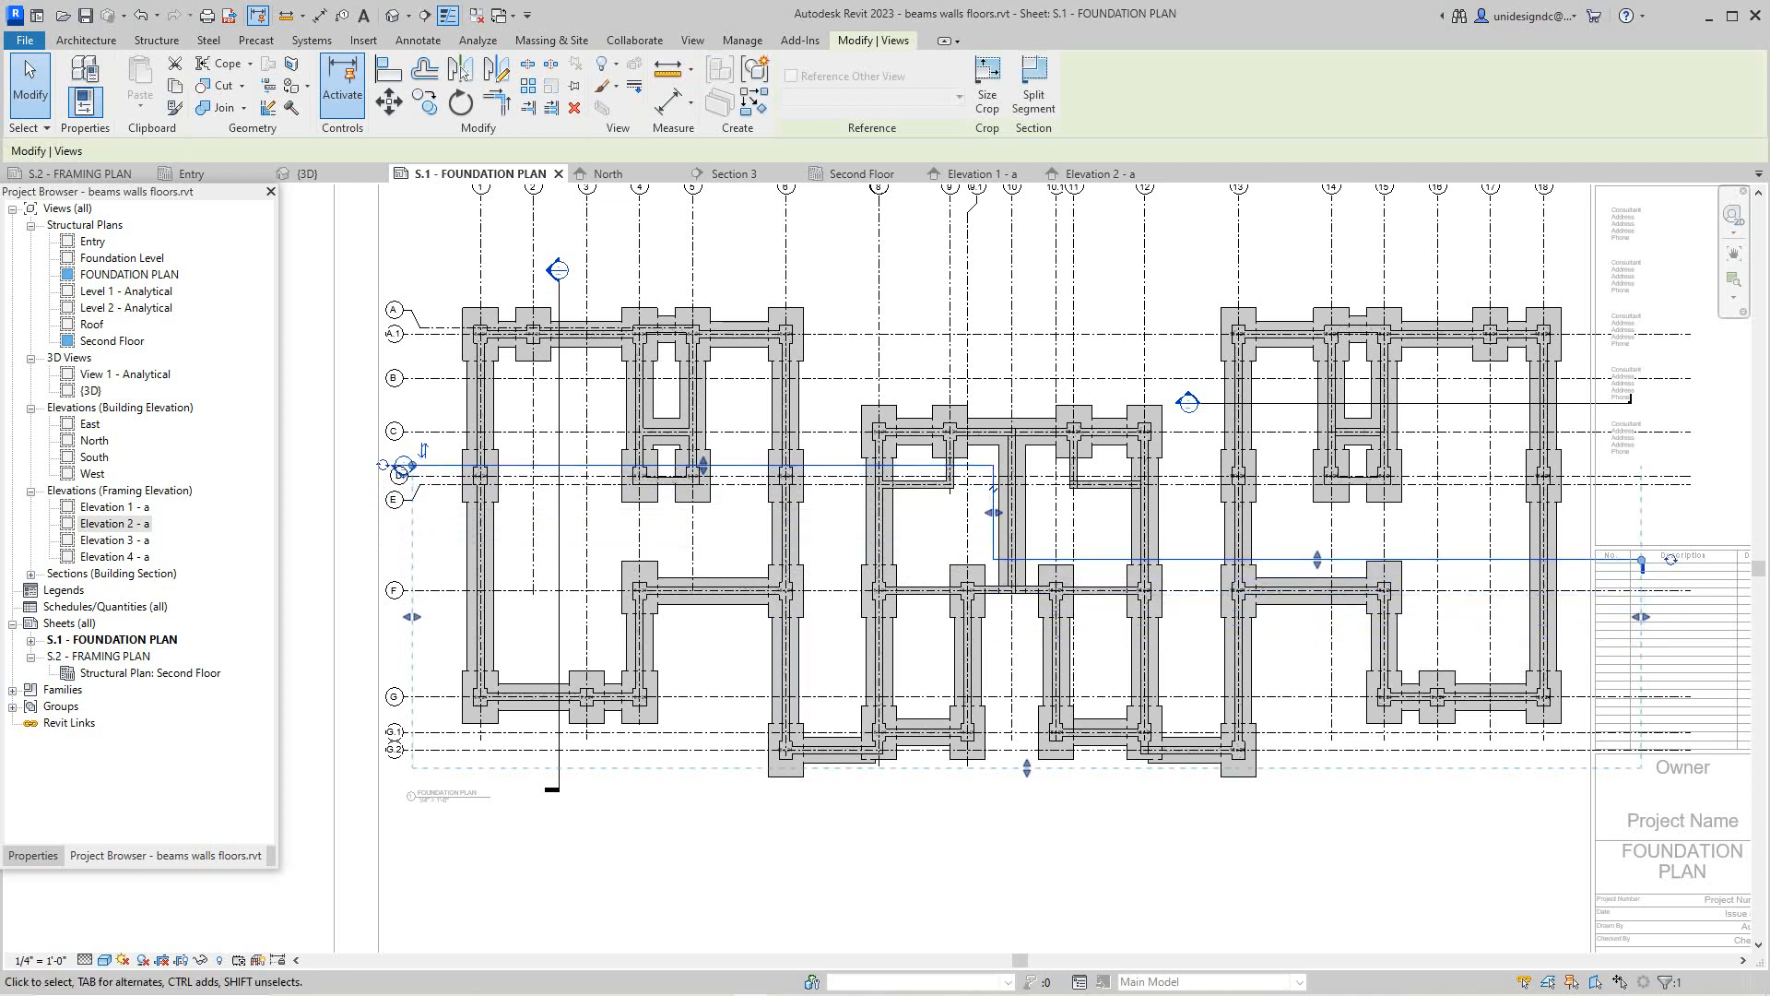
scroll(601, 551, "down", 1)
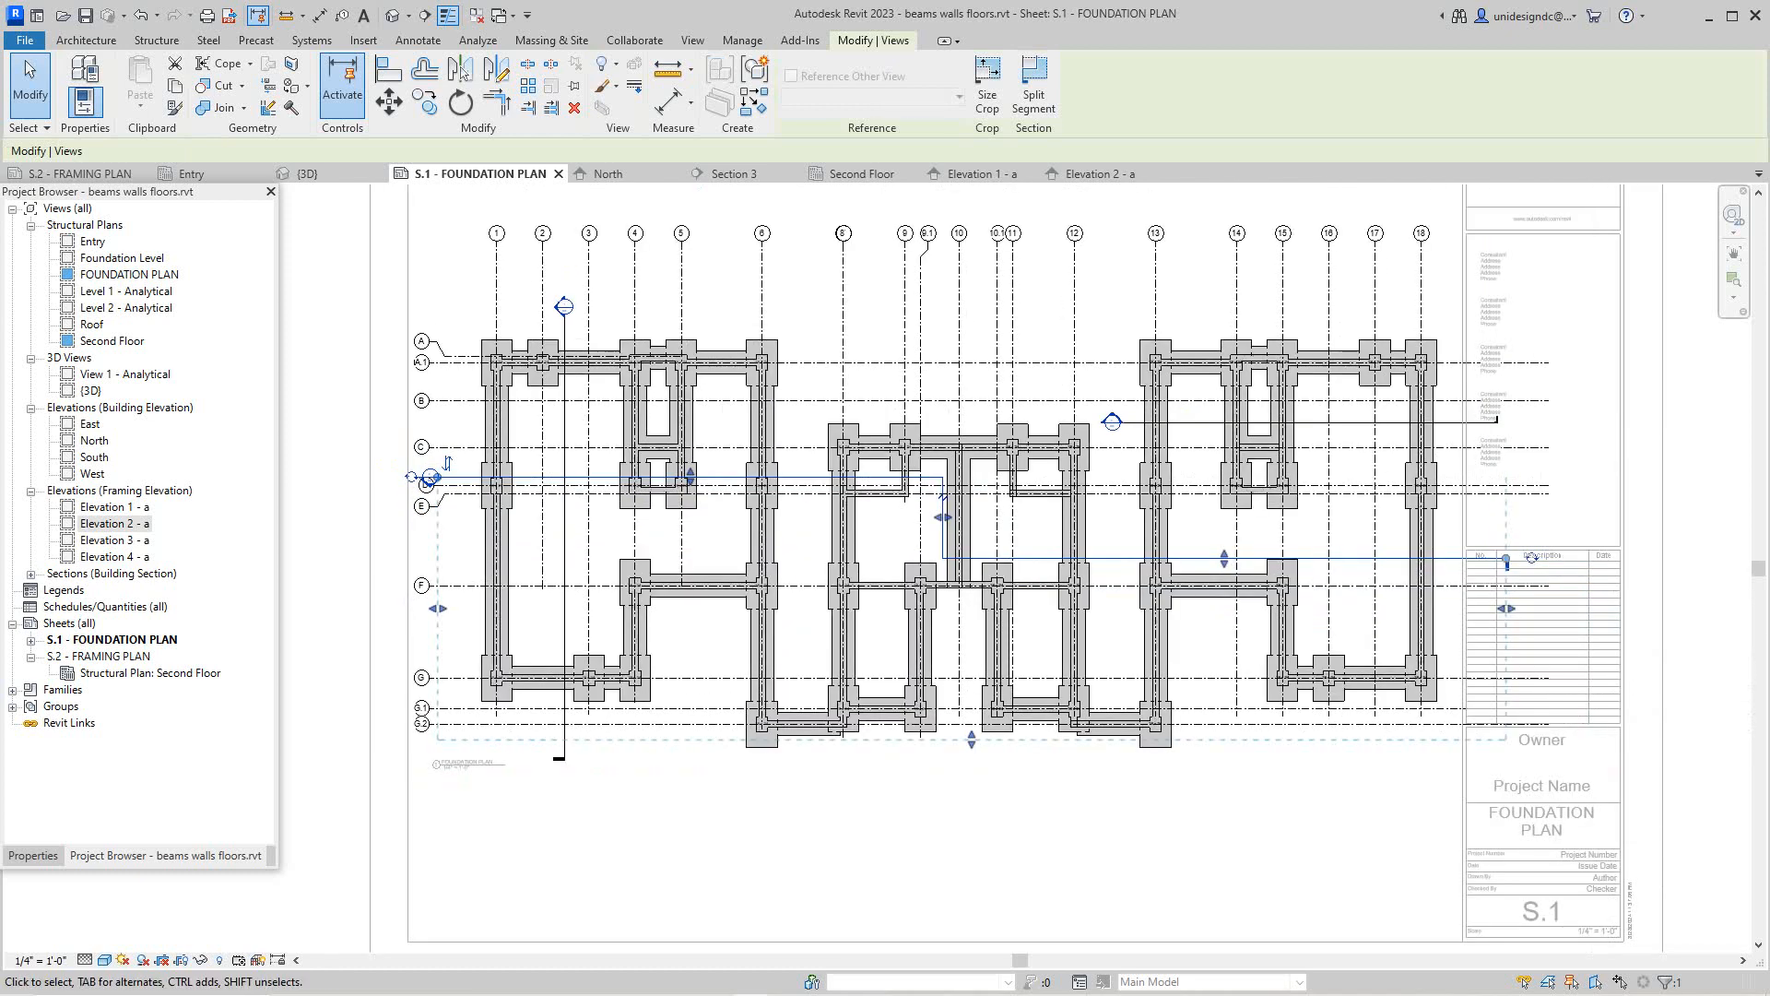
key("Escape")
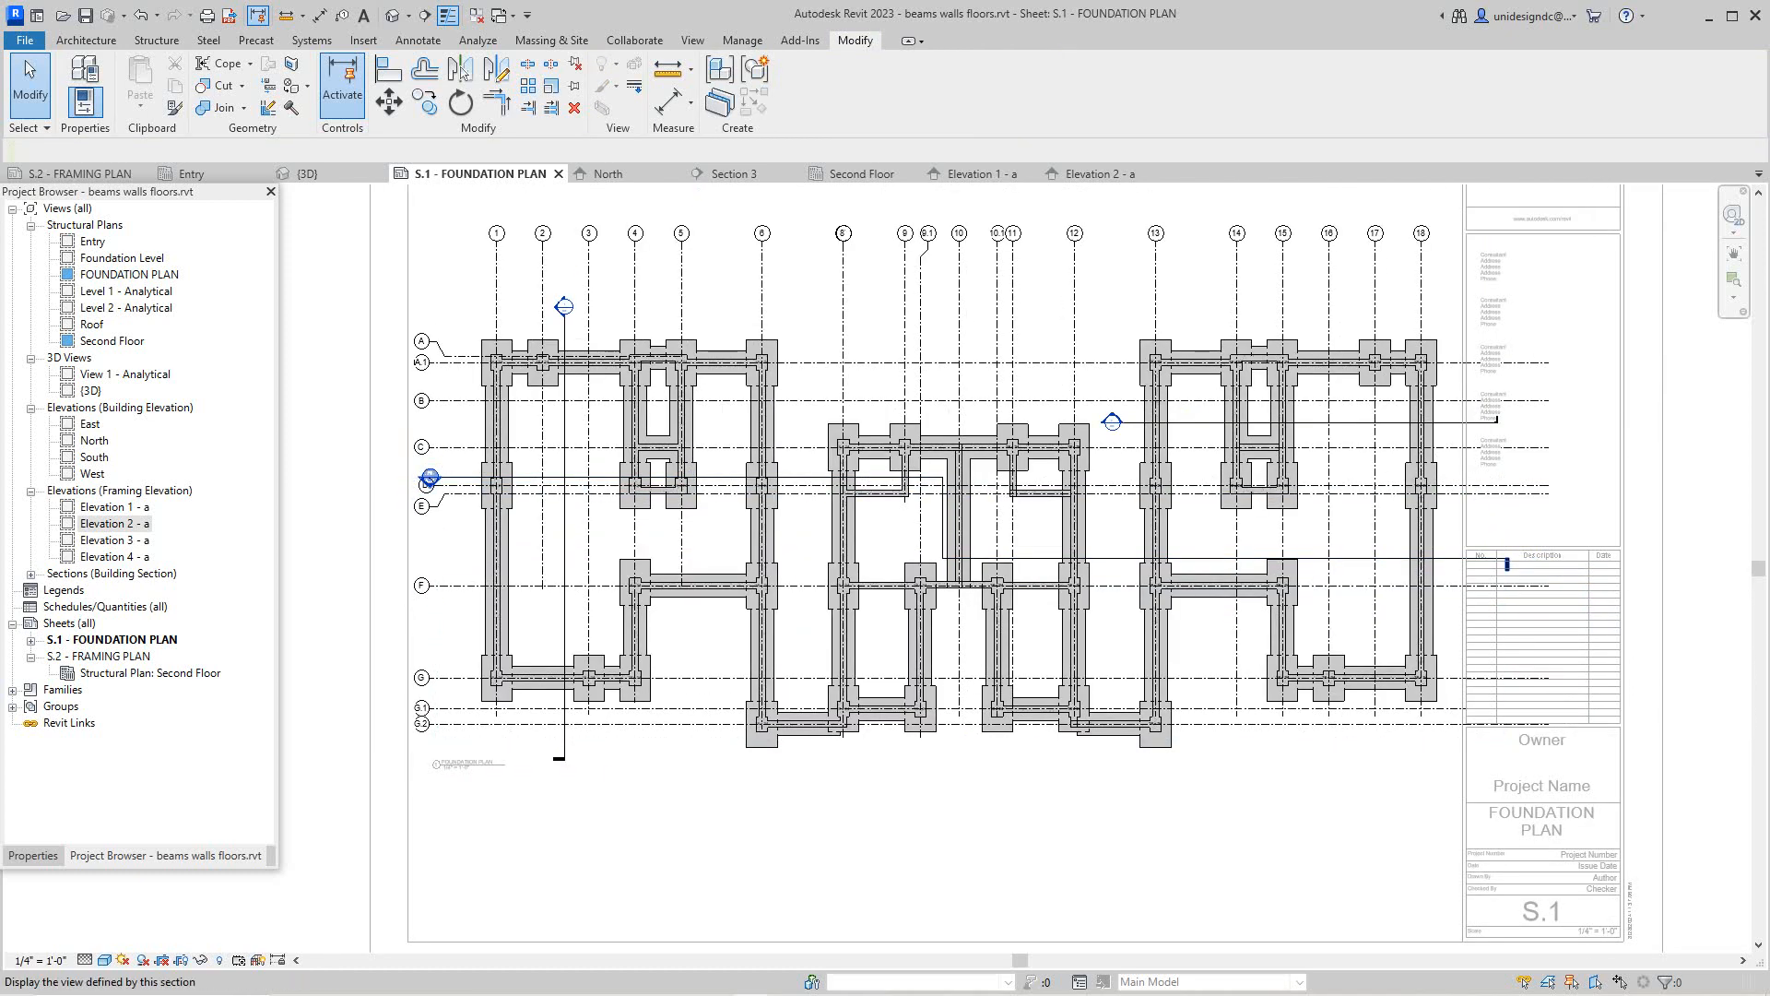
Open the view of the jogged section from its section head and set its visual style to Shaded
double_click(430, 477)
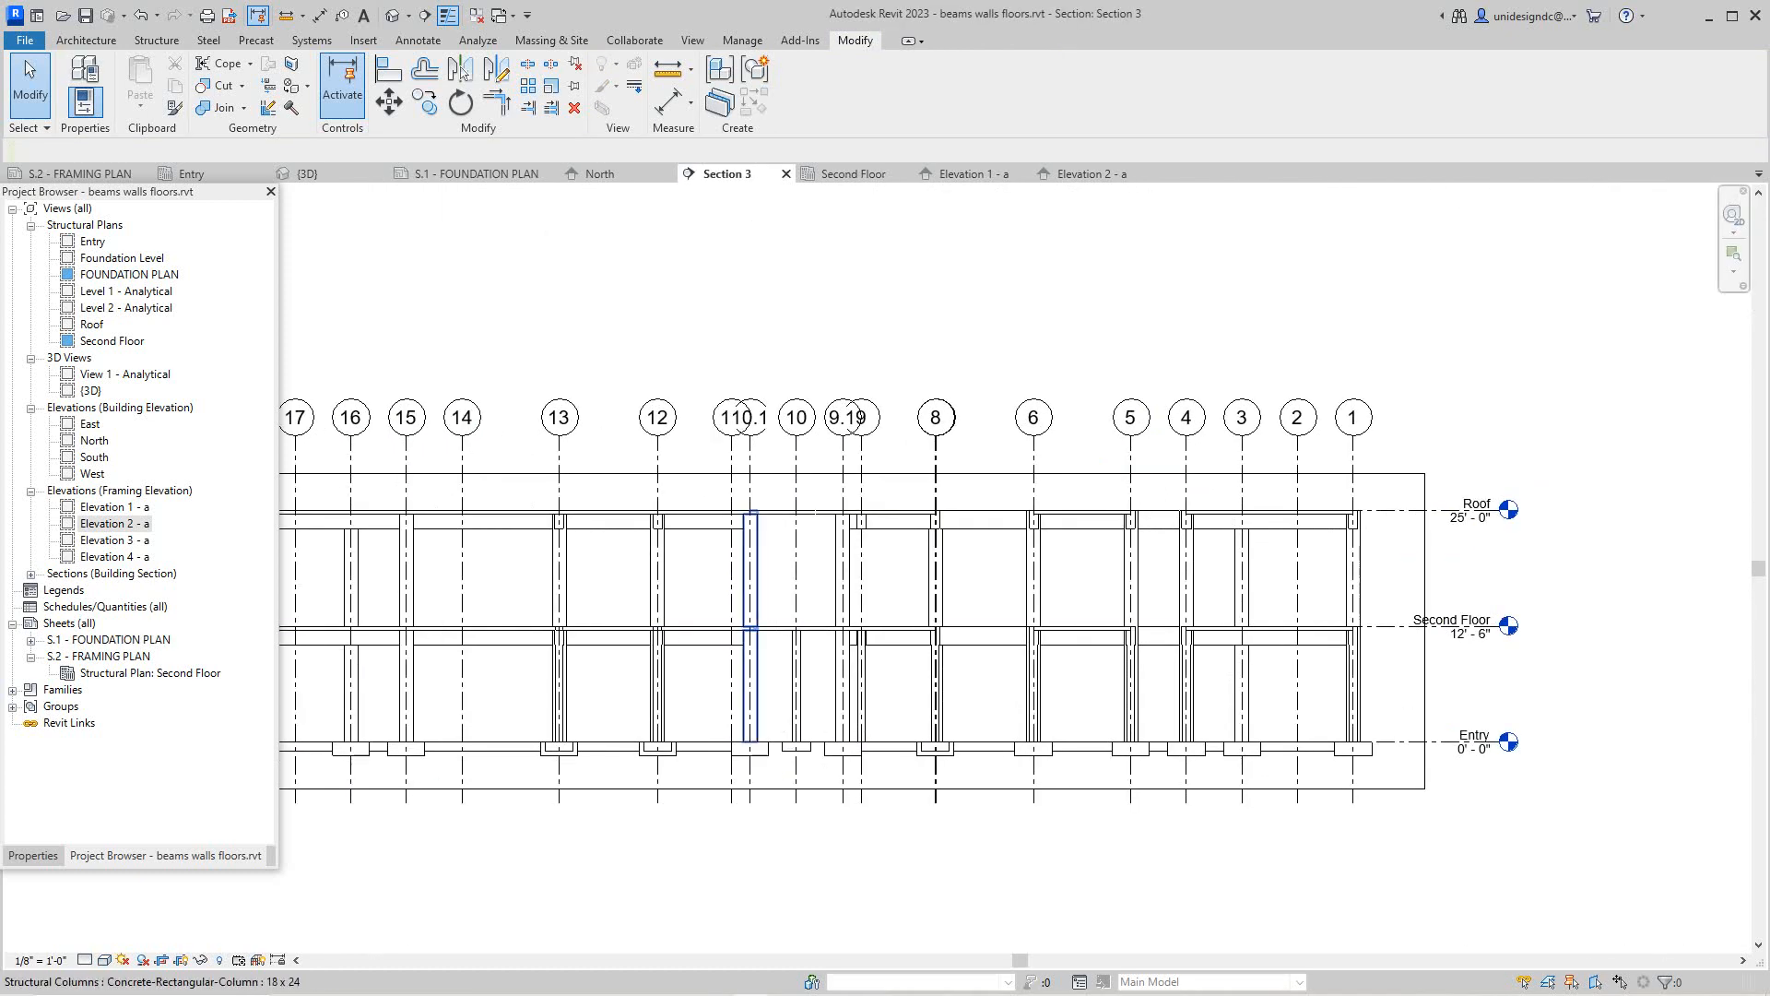
scroll(788, 599, "down", 3)
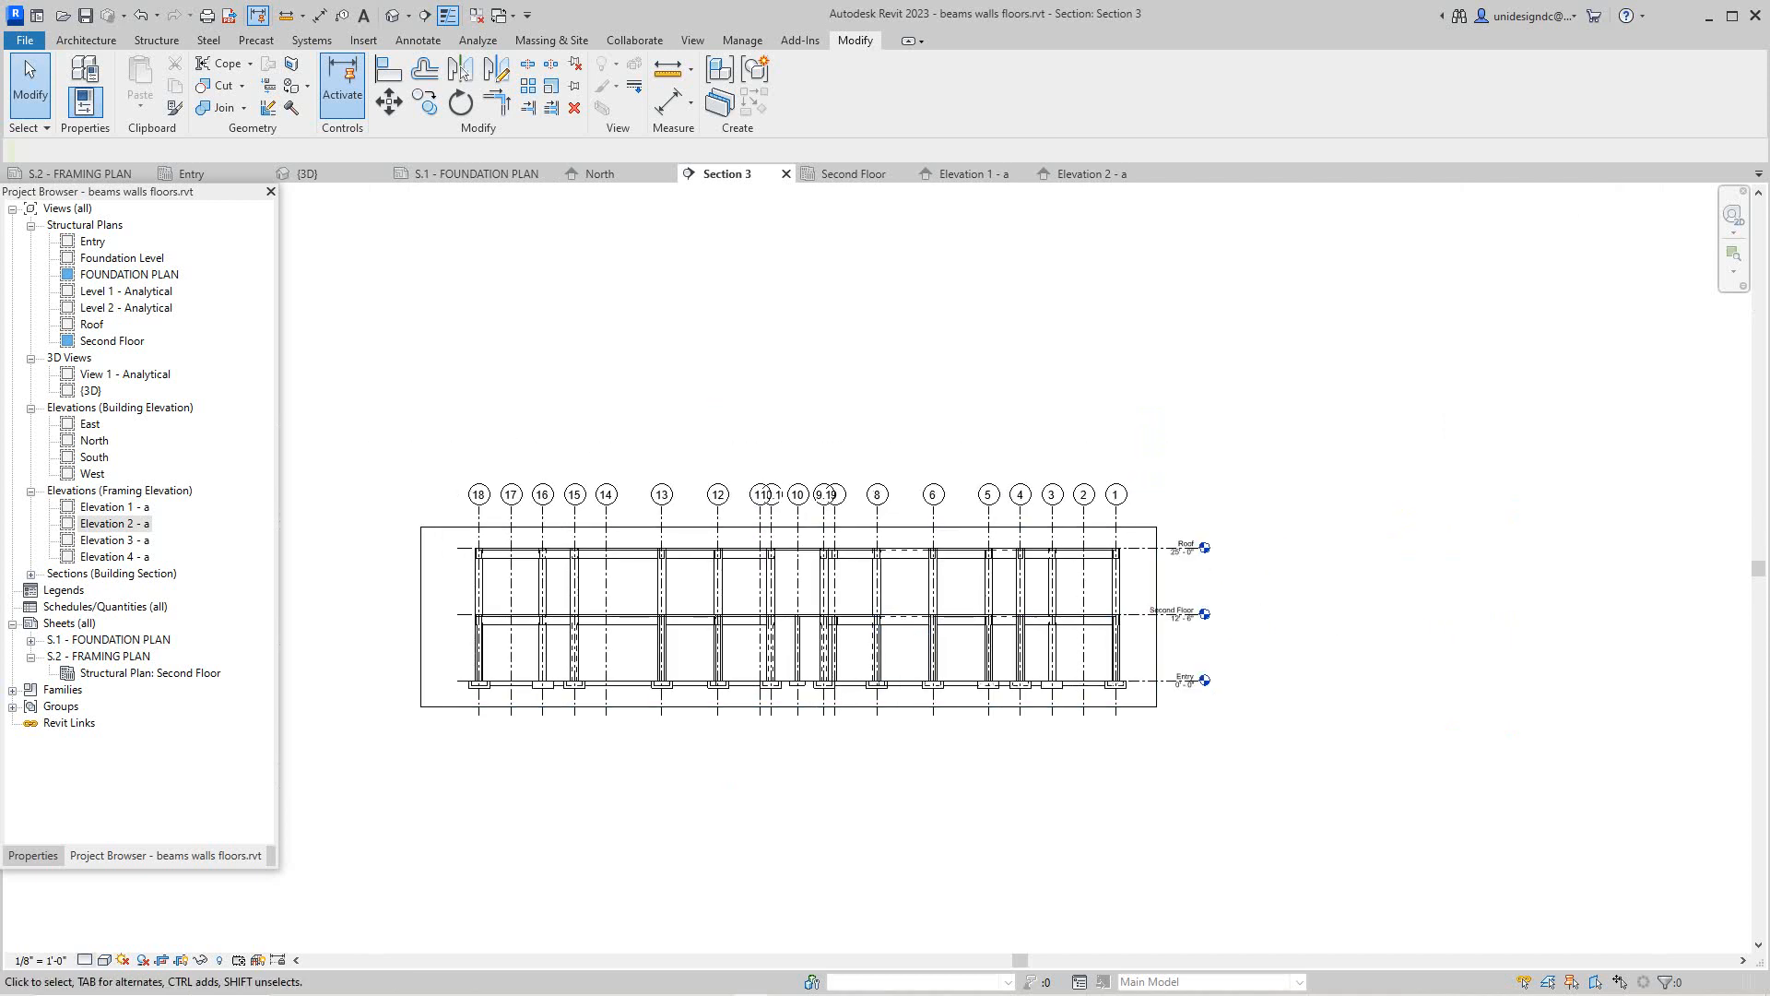
left_click(104, 960)
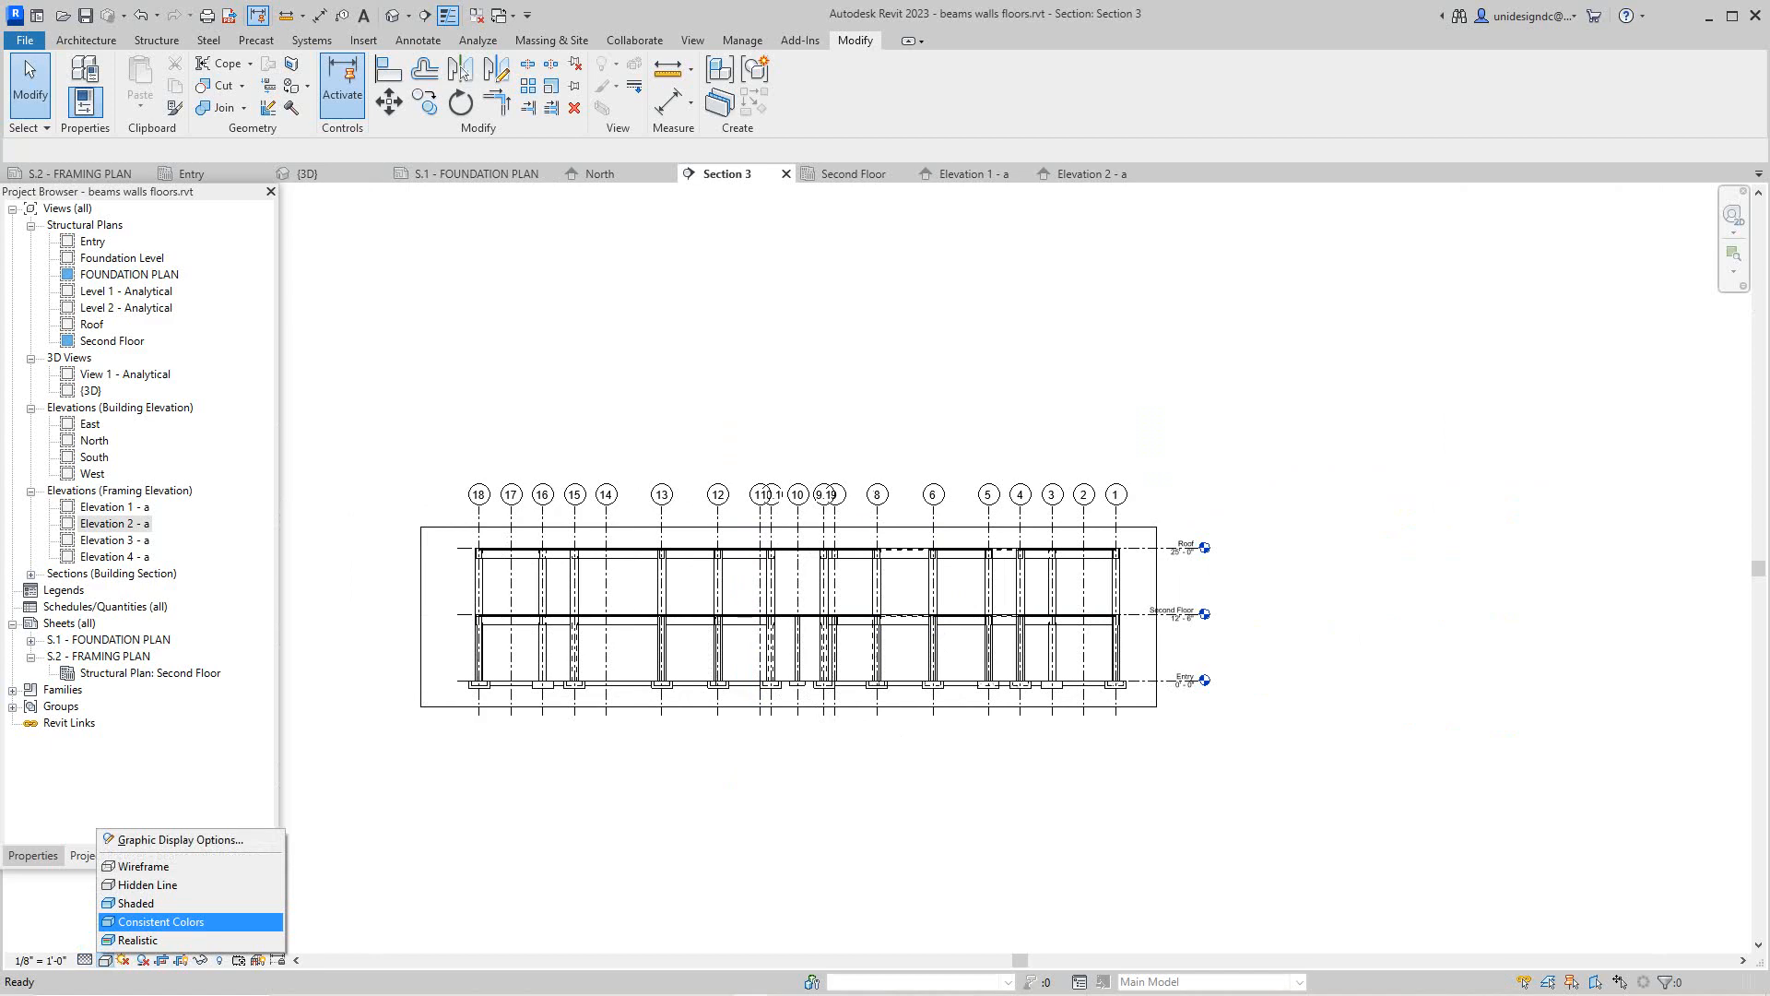
left_click(136, 903)
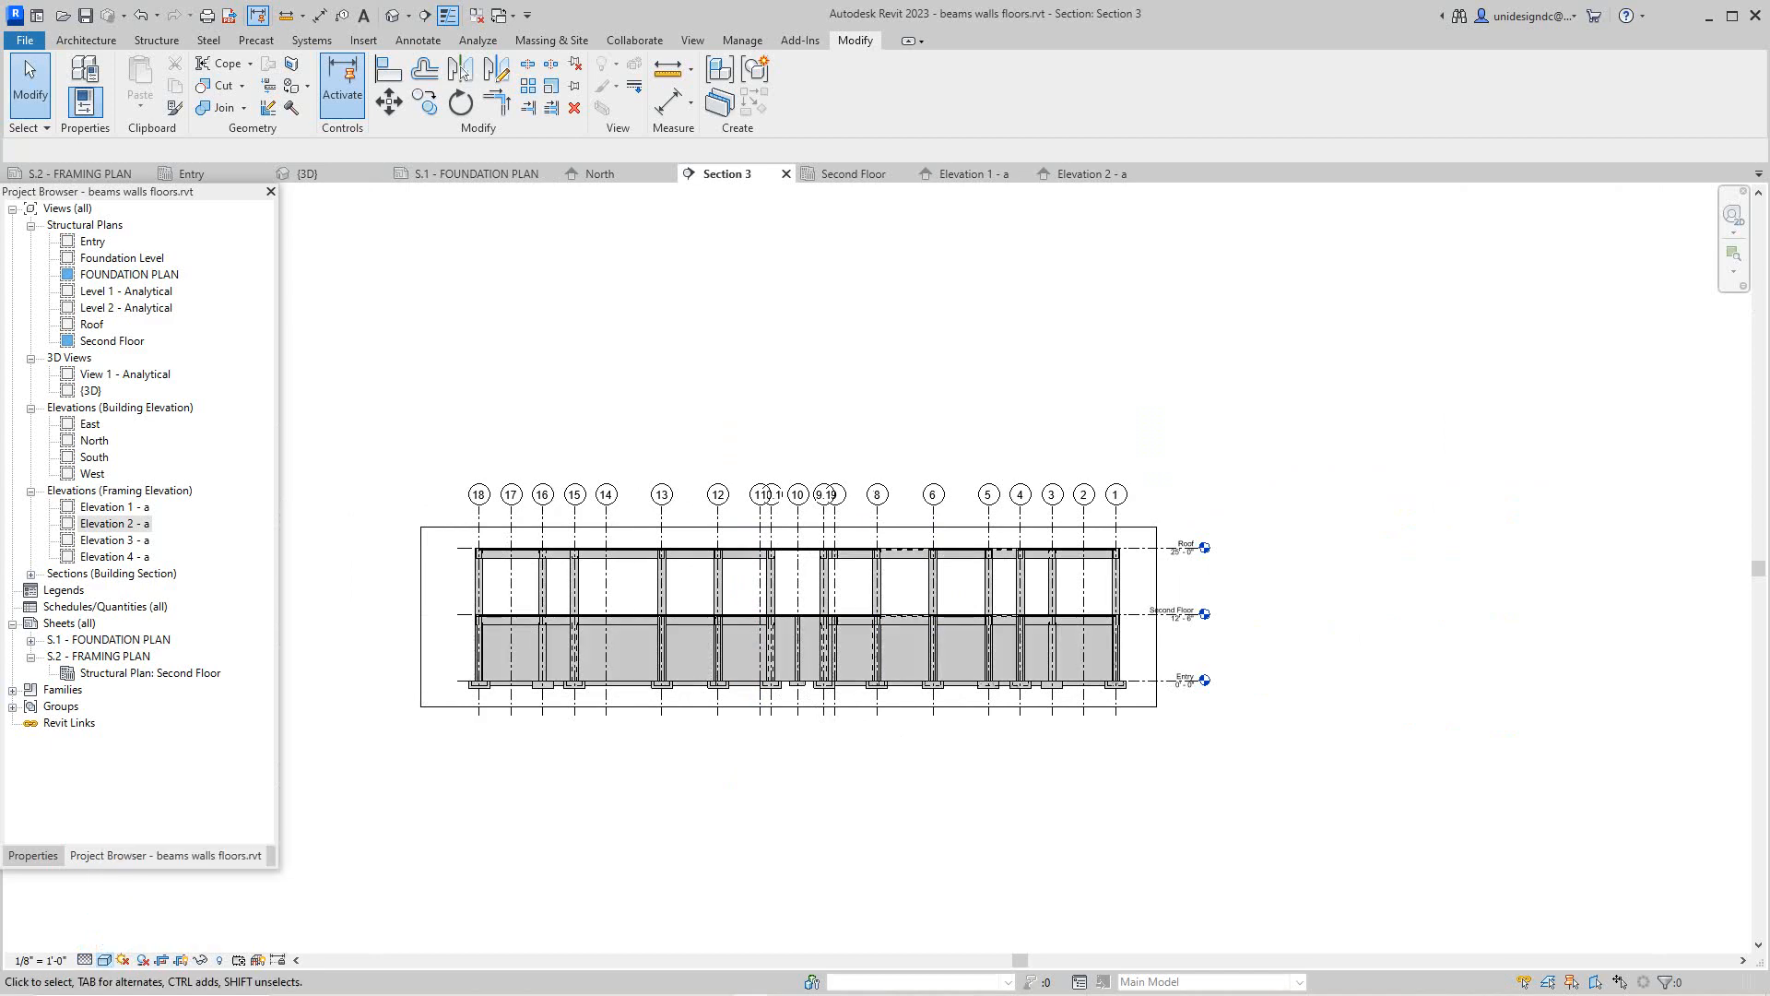
Examine the columns, beams, floors and walls cut by the shaded Section 3 view
scroll(646, 599, "up", 4)
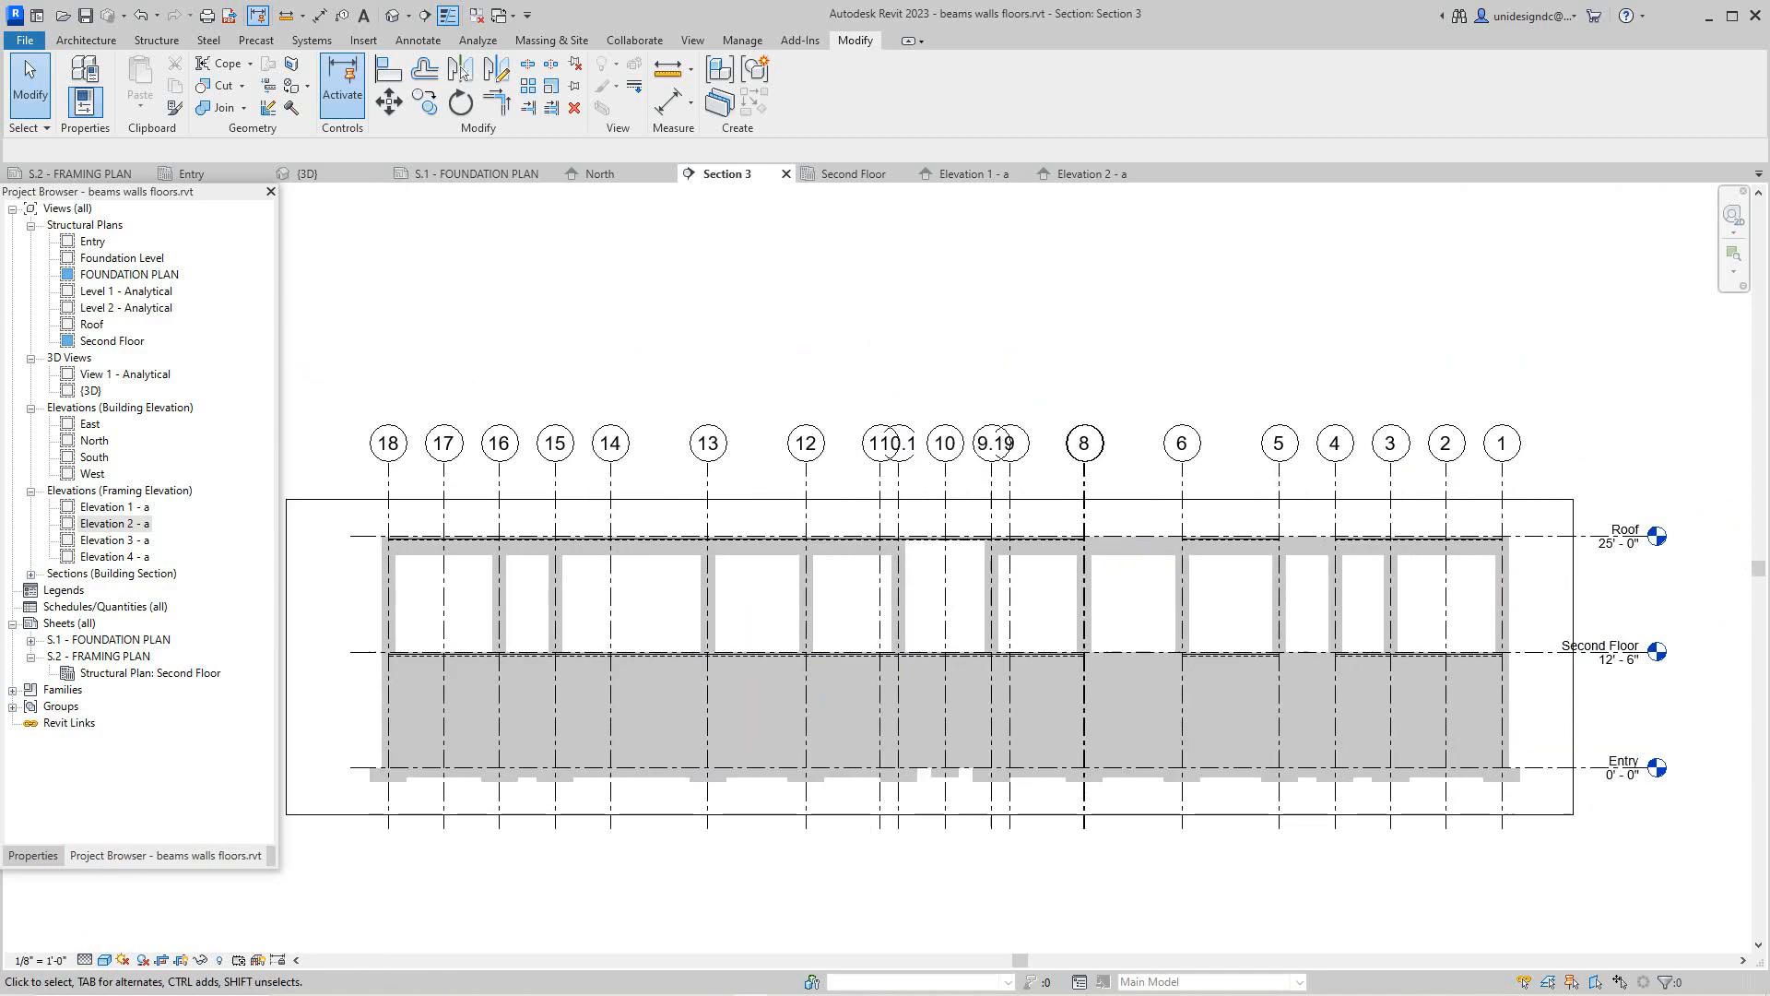
scroll(1088, 535, "up", 2)
scroll(1088, 534, "down", 4)
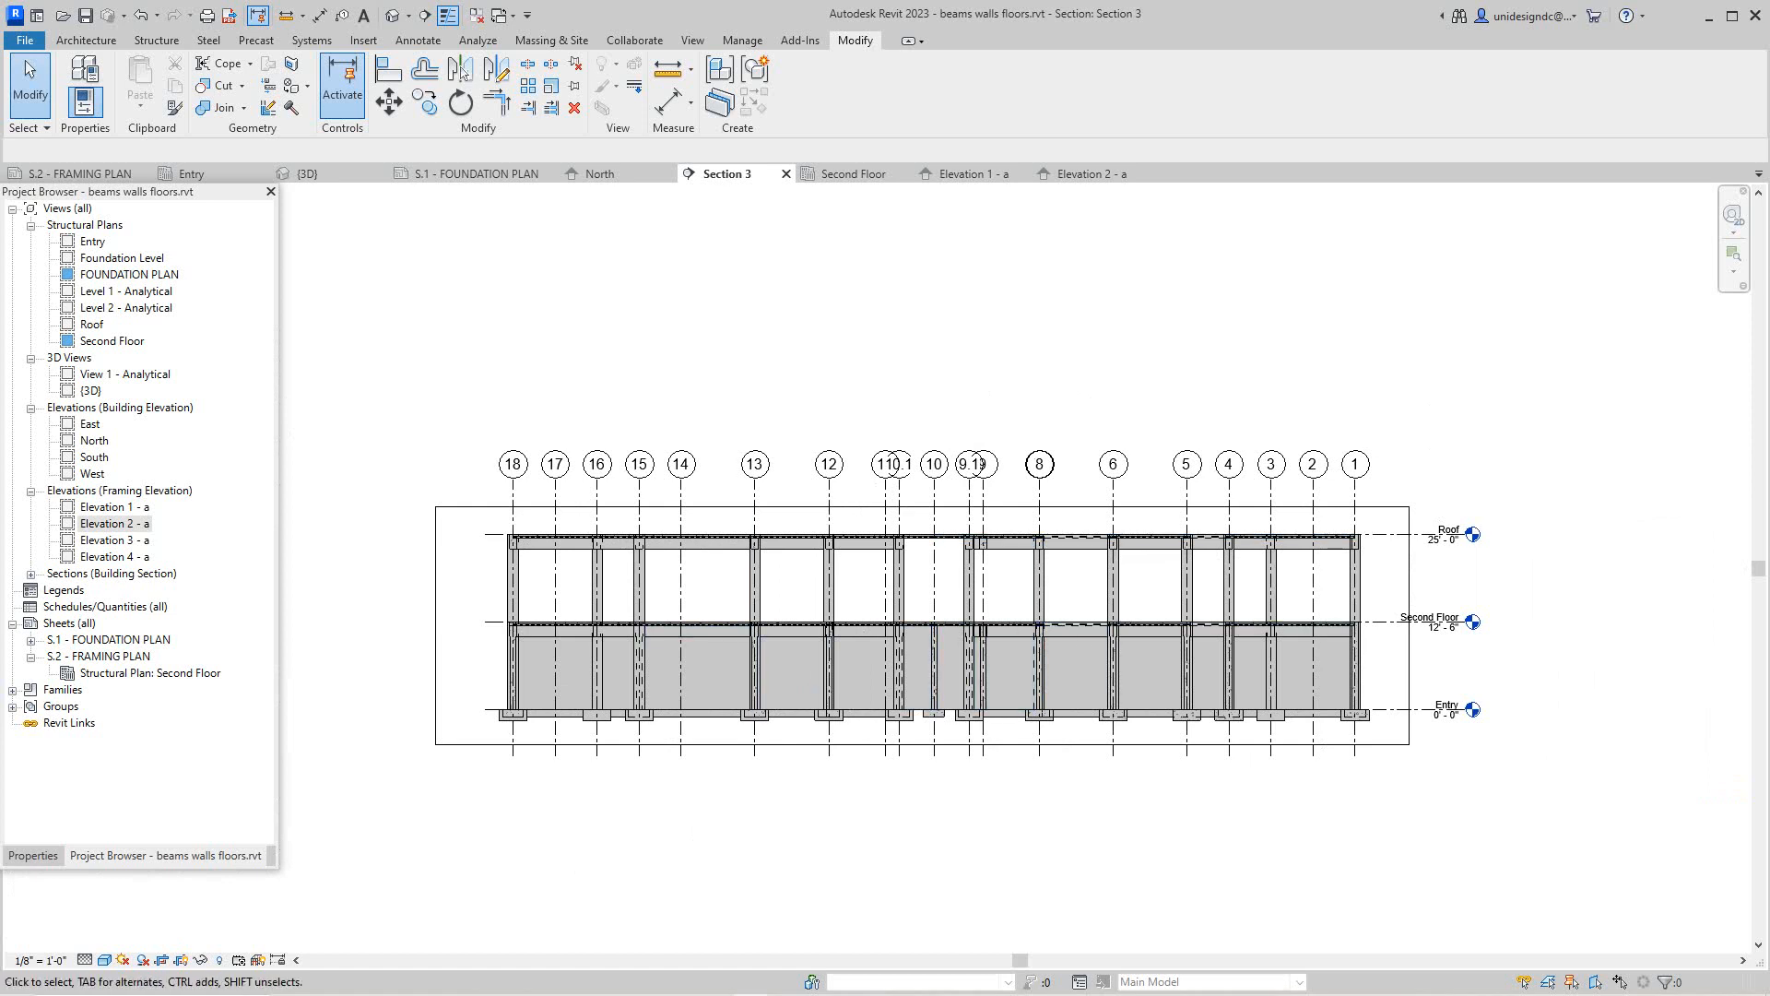
scroll(1037, 388, "up", 1)
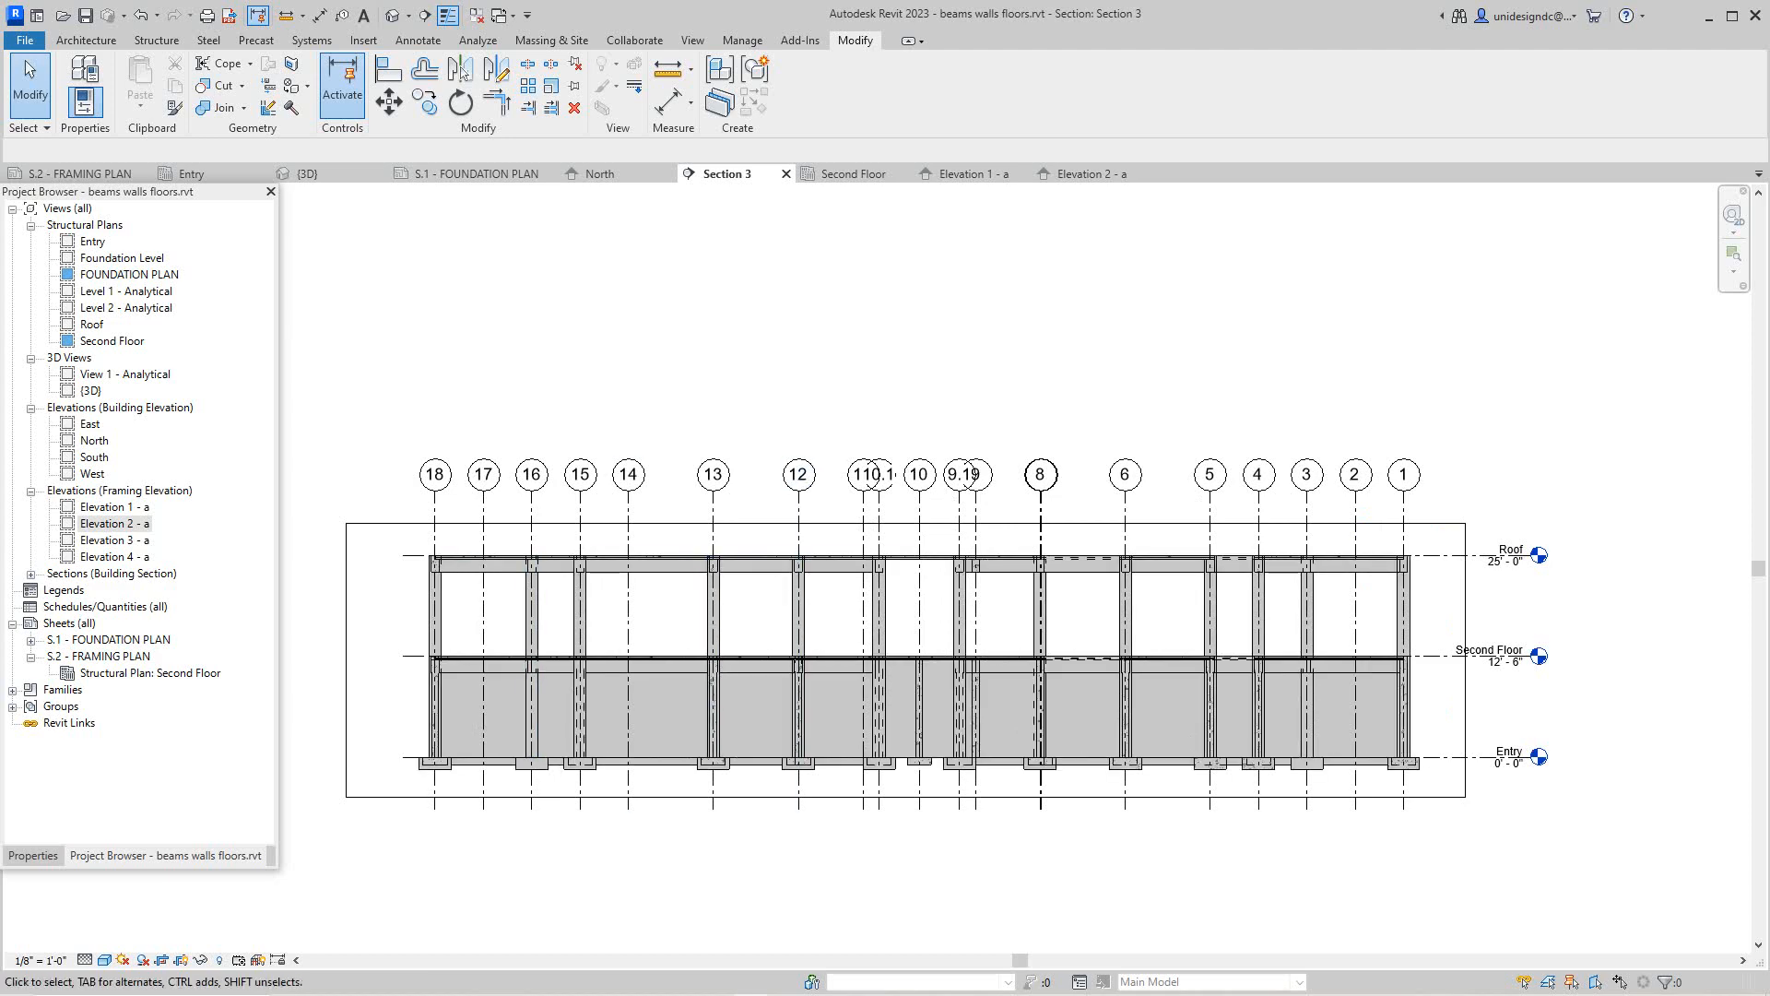
scroll(874, 545, "up", 5)
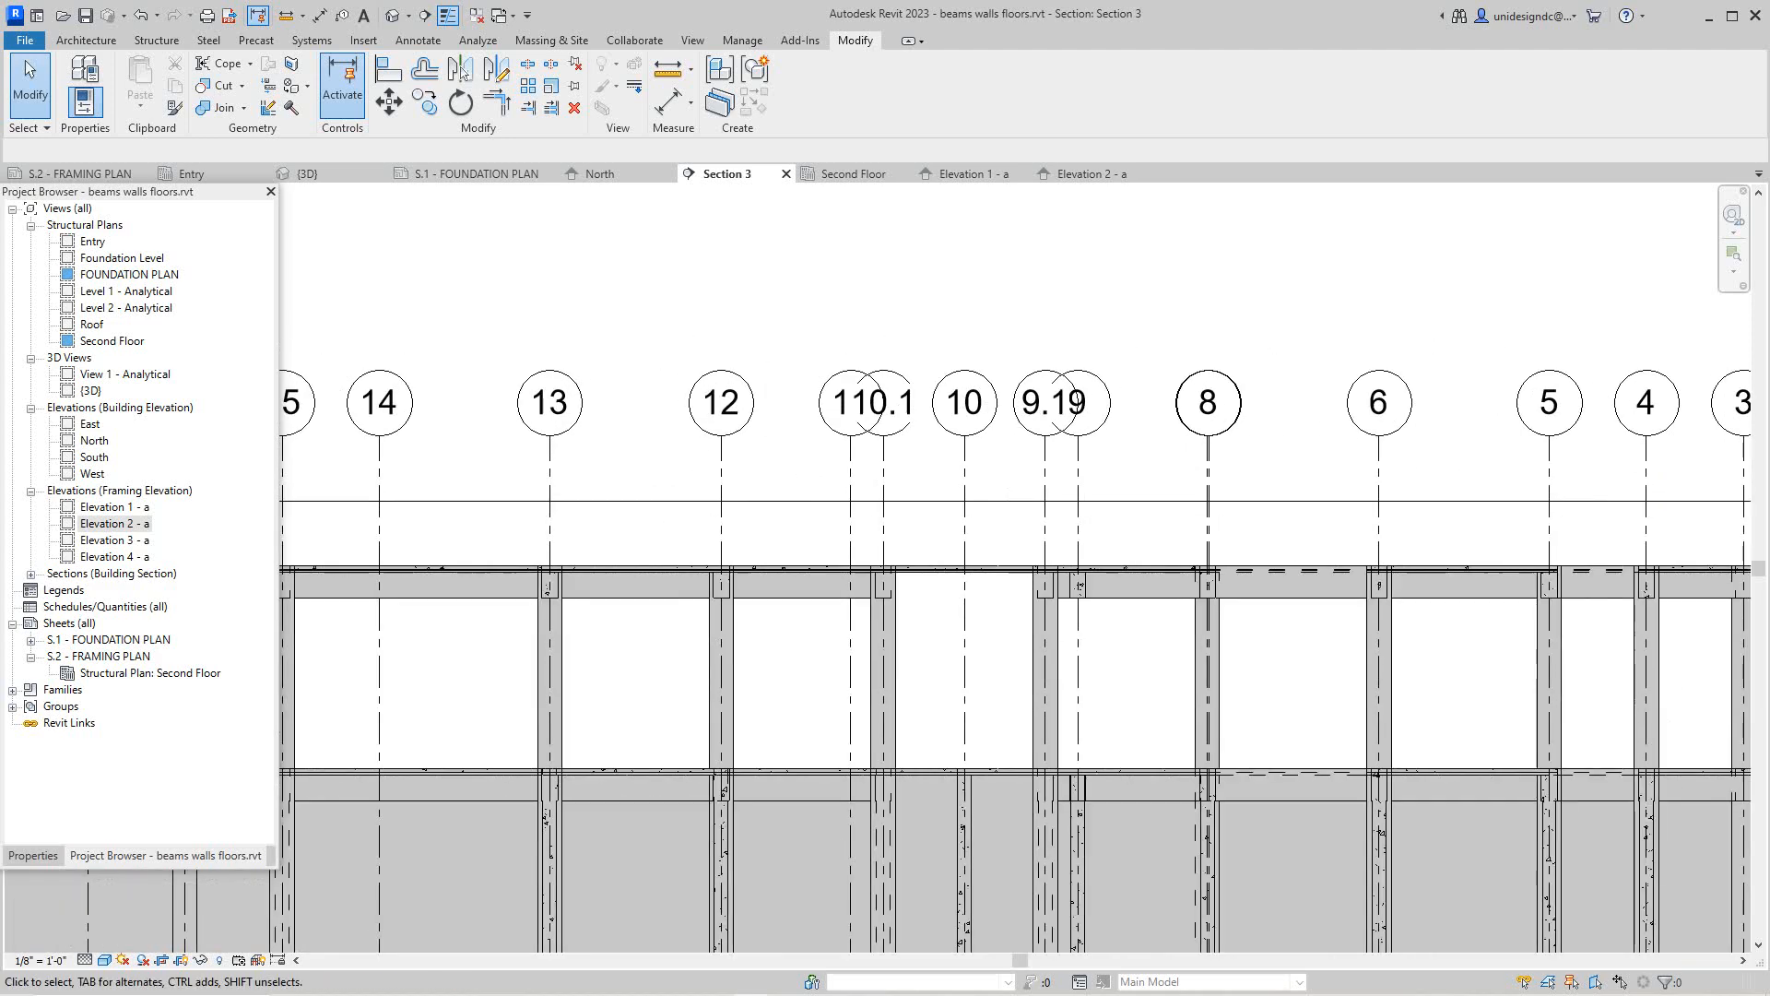
scroll(560, 276, "down", 5)
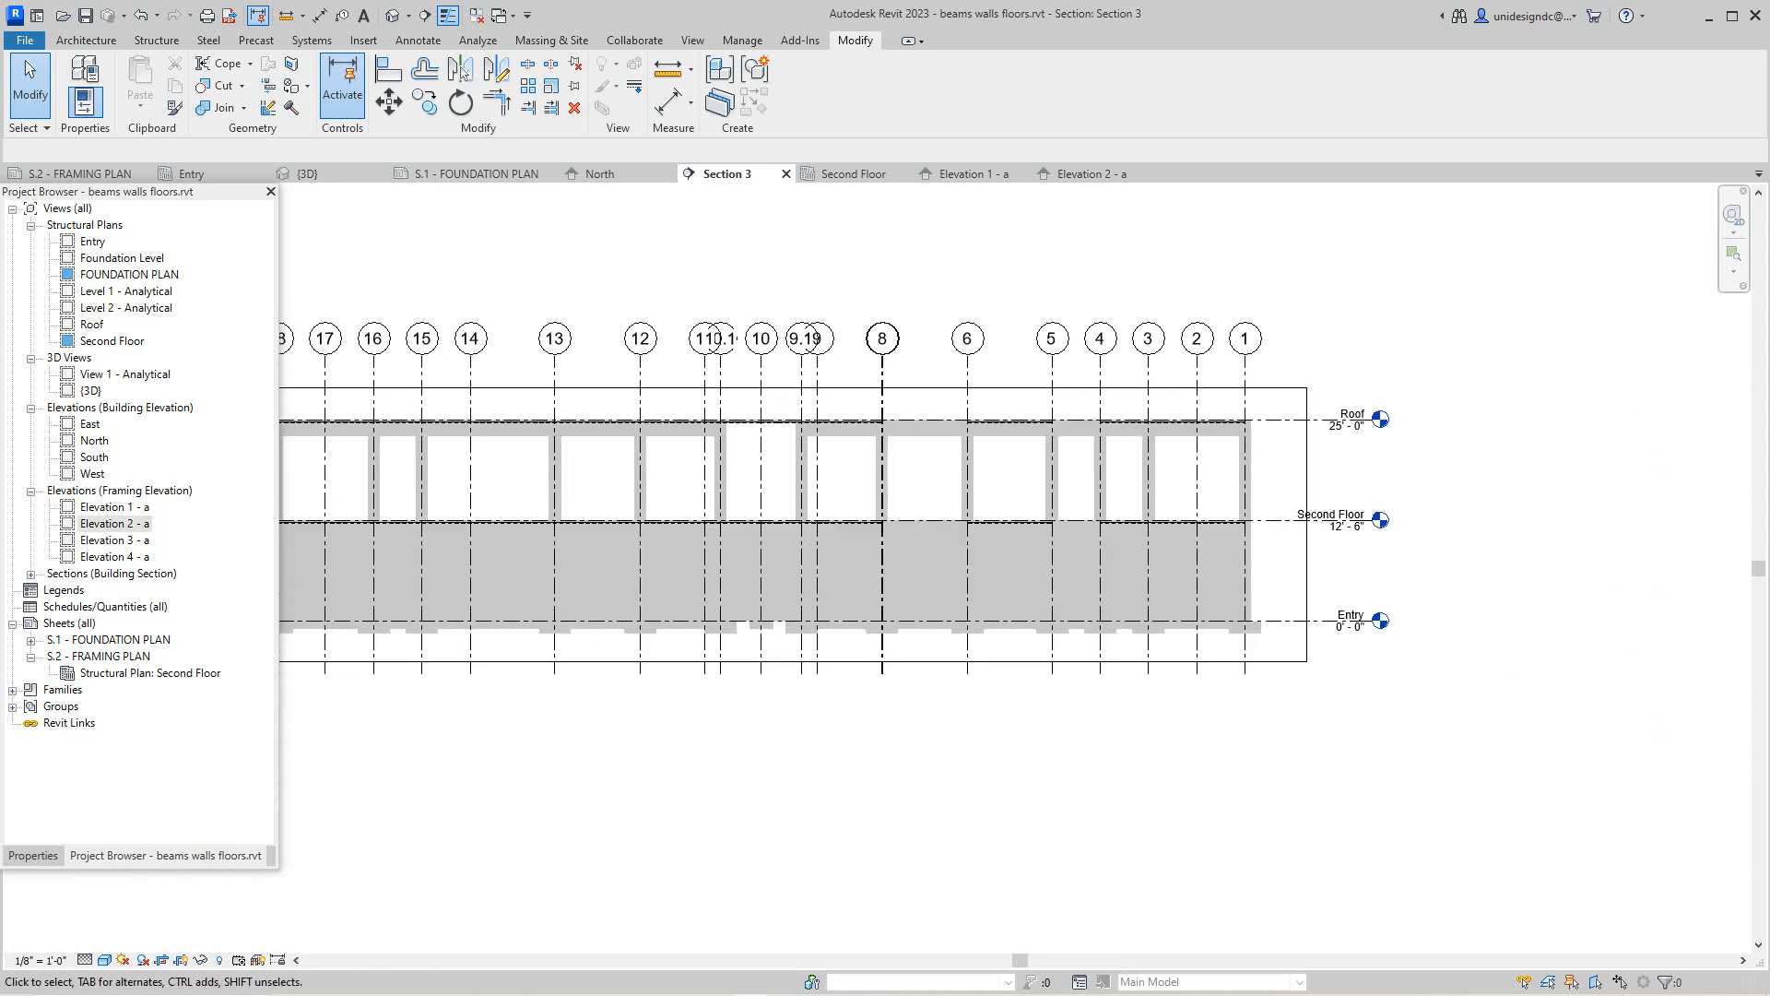
Open the default 3D view and look over the whole structural model
left_click(393, 15)
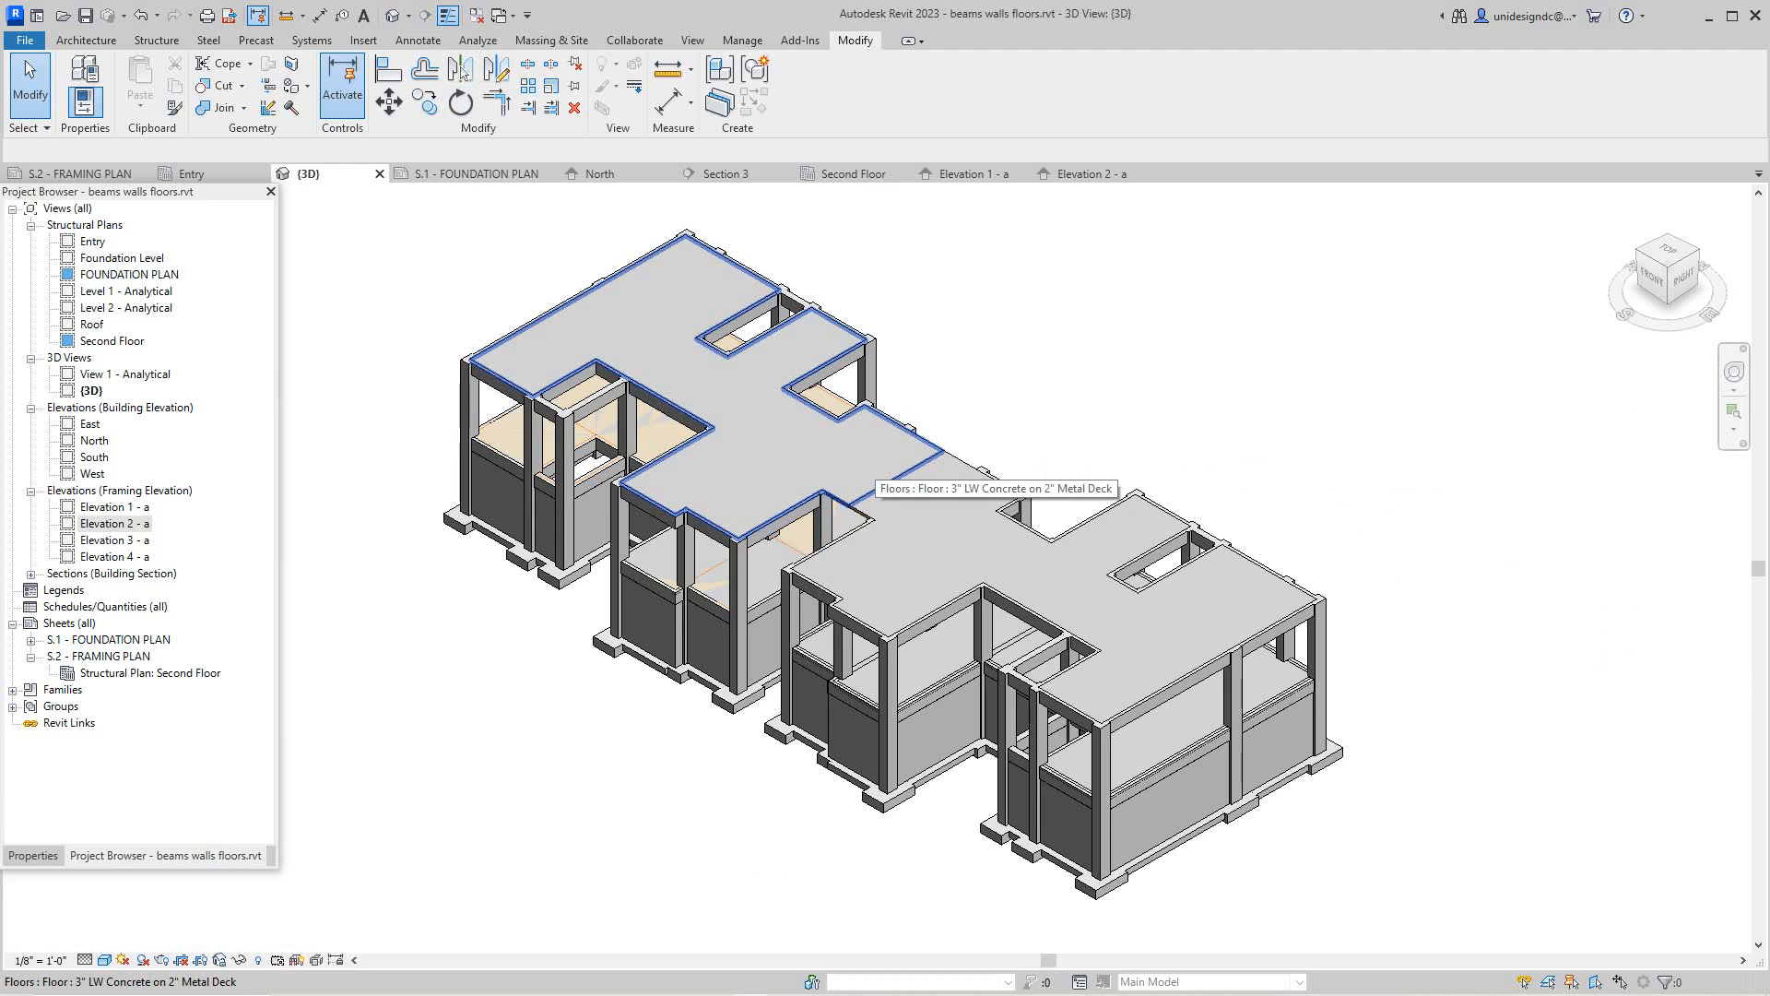
scroll(1030, 352, "down", 3)
scroll(1030, 351, "up", 3)
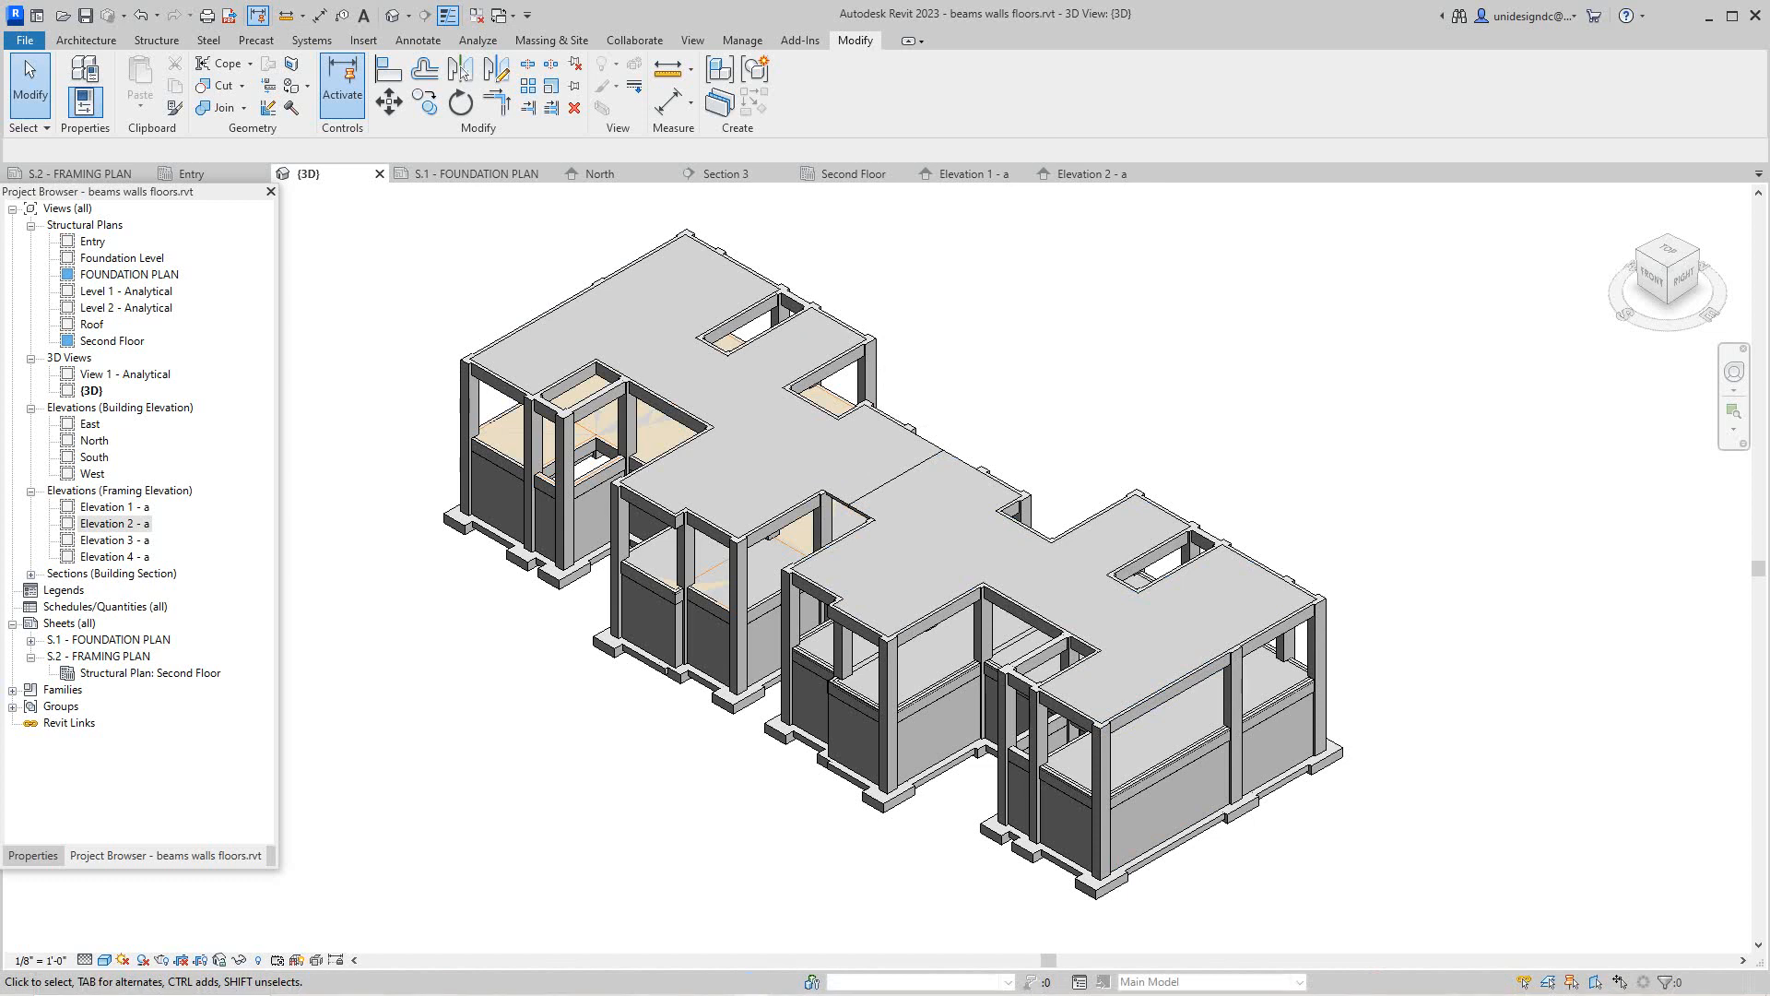
Review sheets S.1 - FOUNDATION PLAN and S.2 - FRAMING PLAN to see the plans with their section and elevation marks
double_click(109, 639)
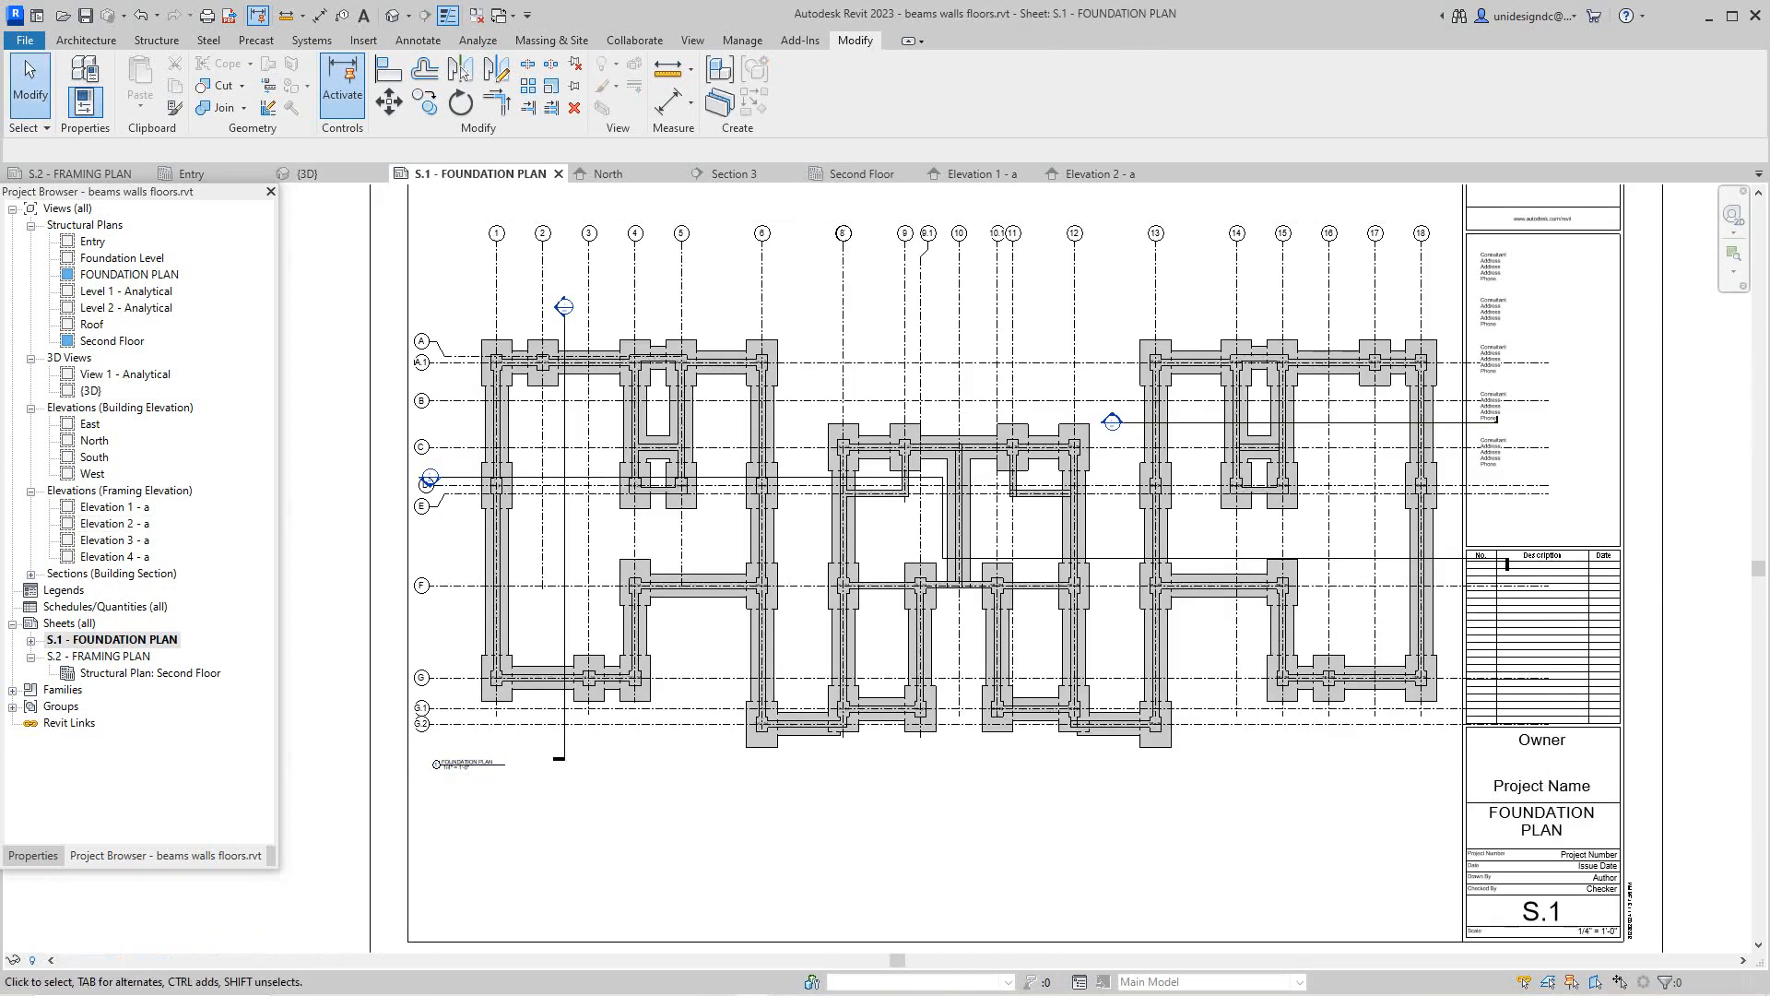
double_click(99, 656)
scroll(514, 569, "down", 2)
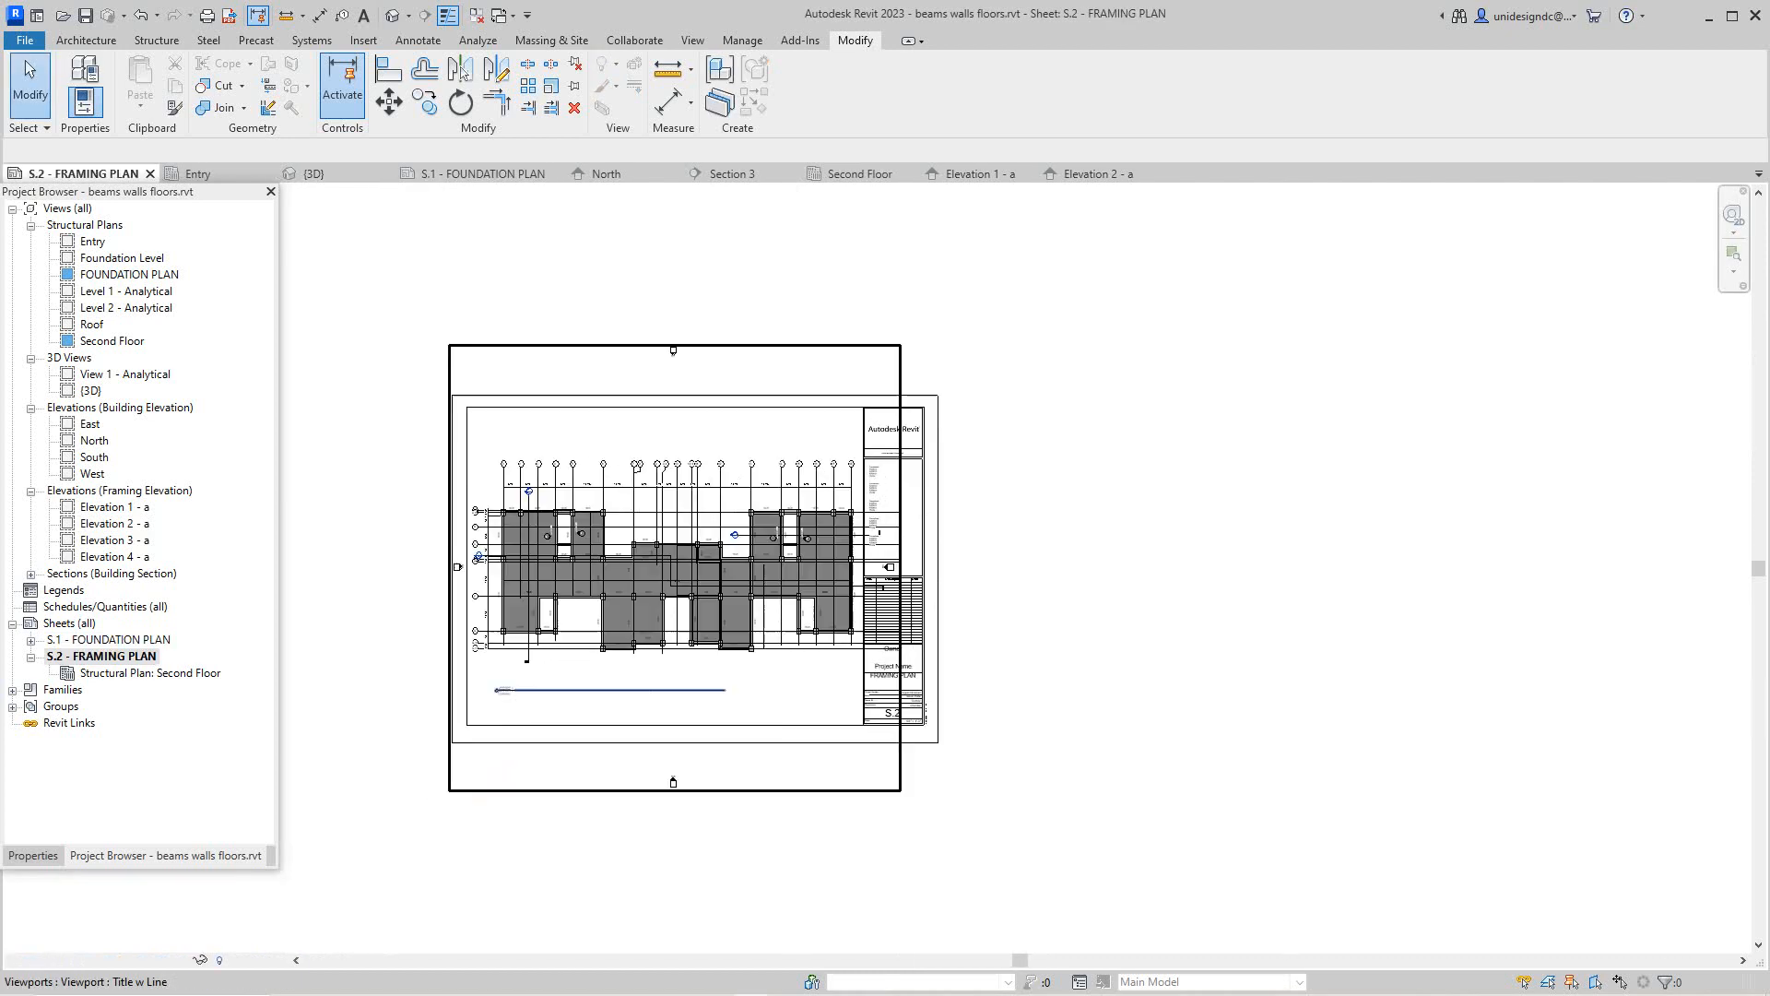
scroll(521, 569, "down", 1)
right_click(1045, 541)
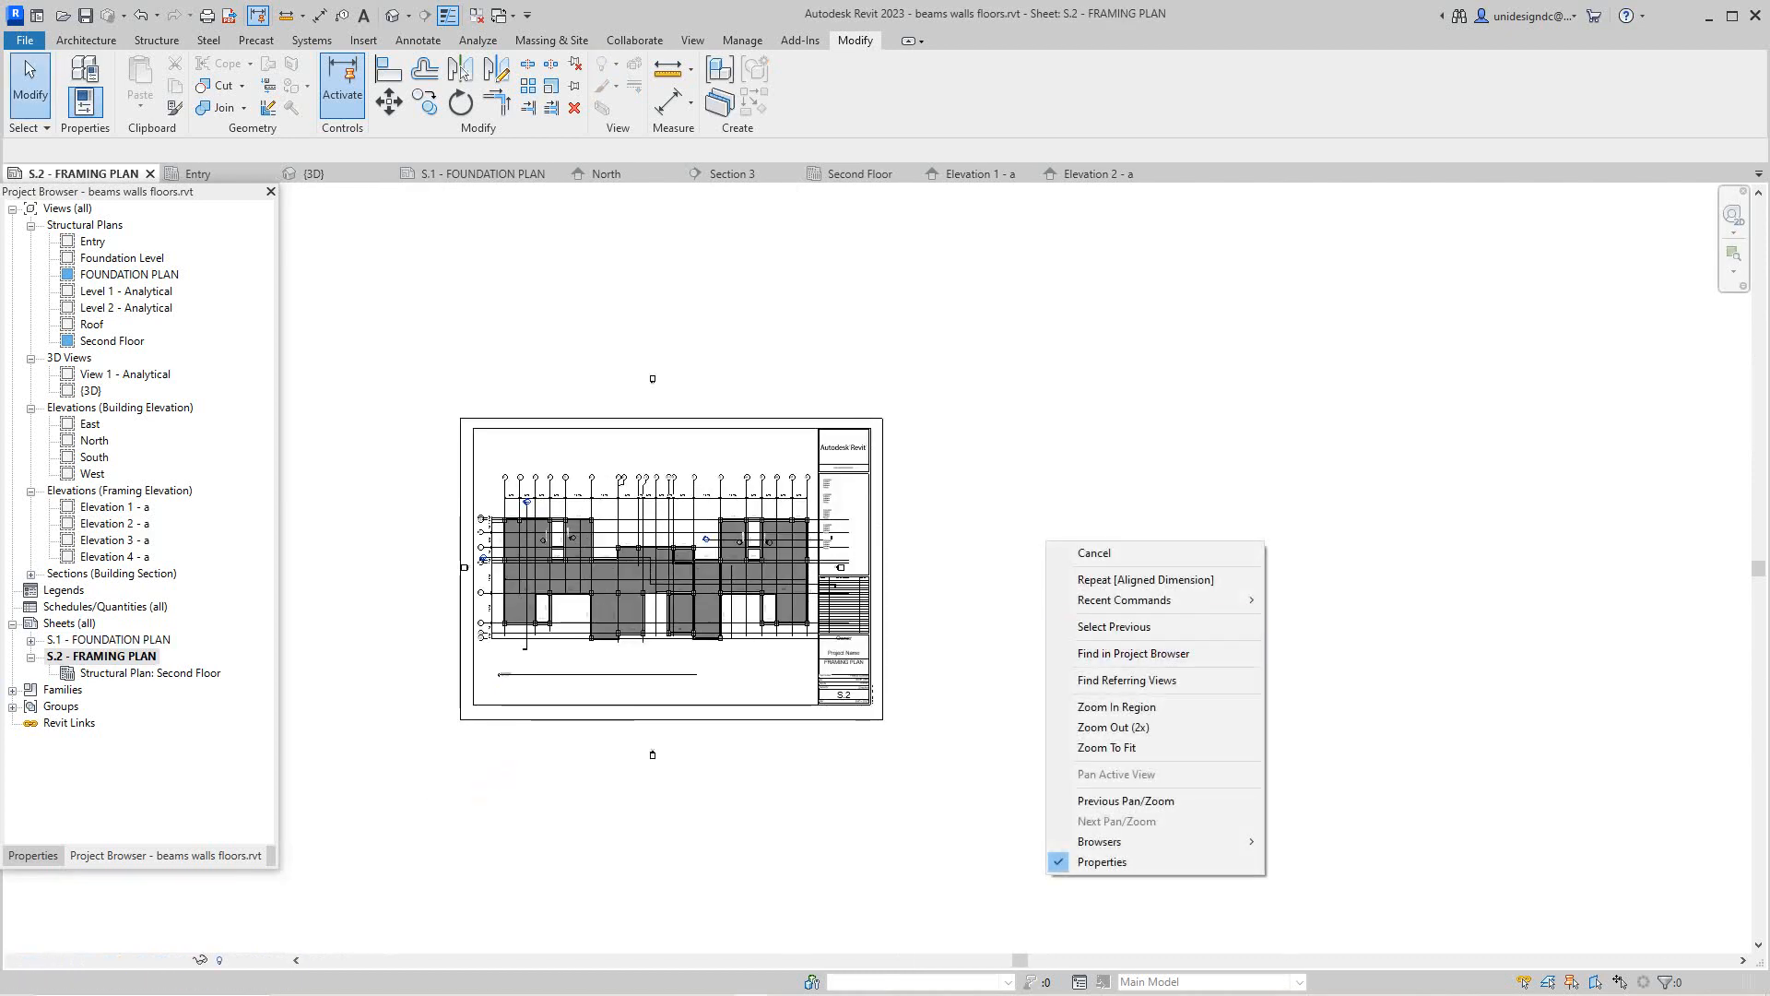
left_click(1099, 553)
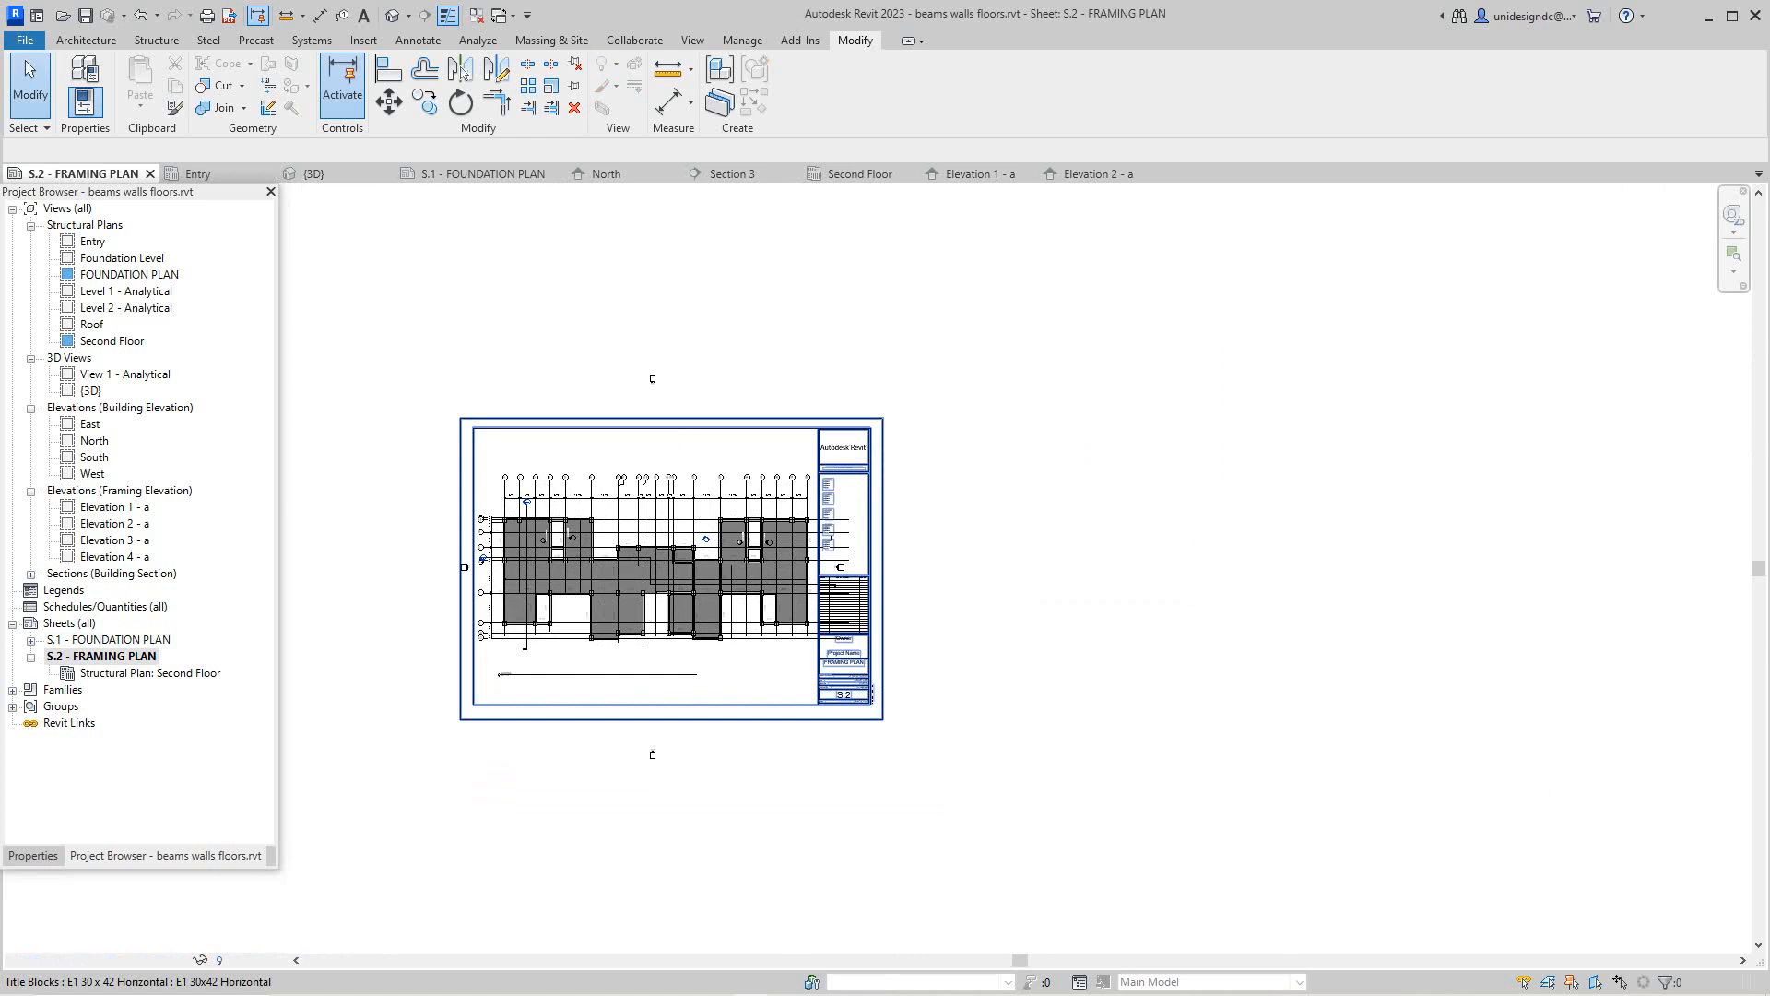
Create a new sheet with the E1 30x42 Horizontal title block
right_click(67, 623)
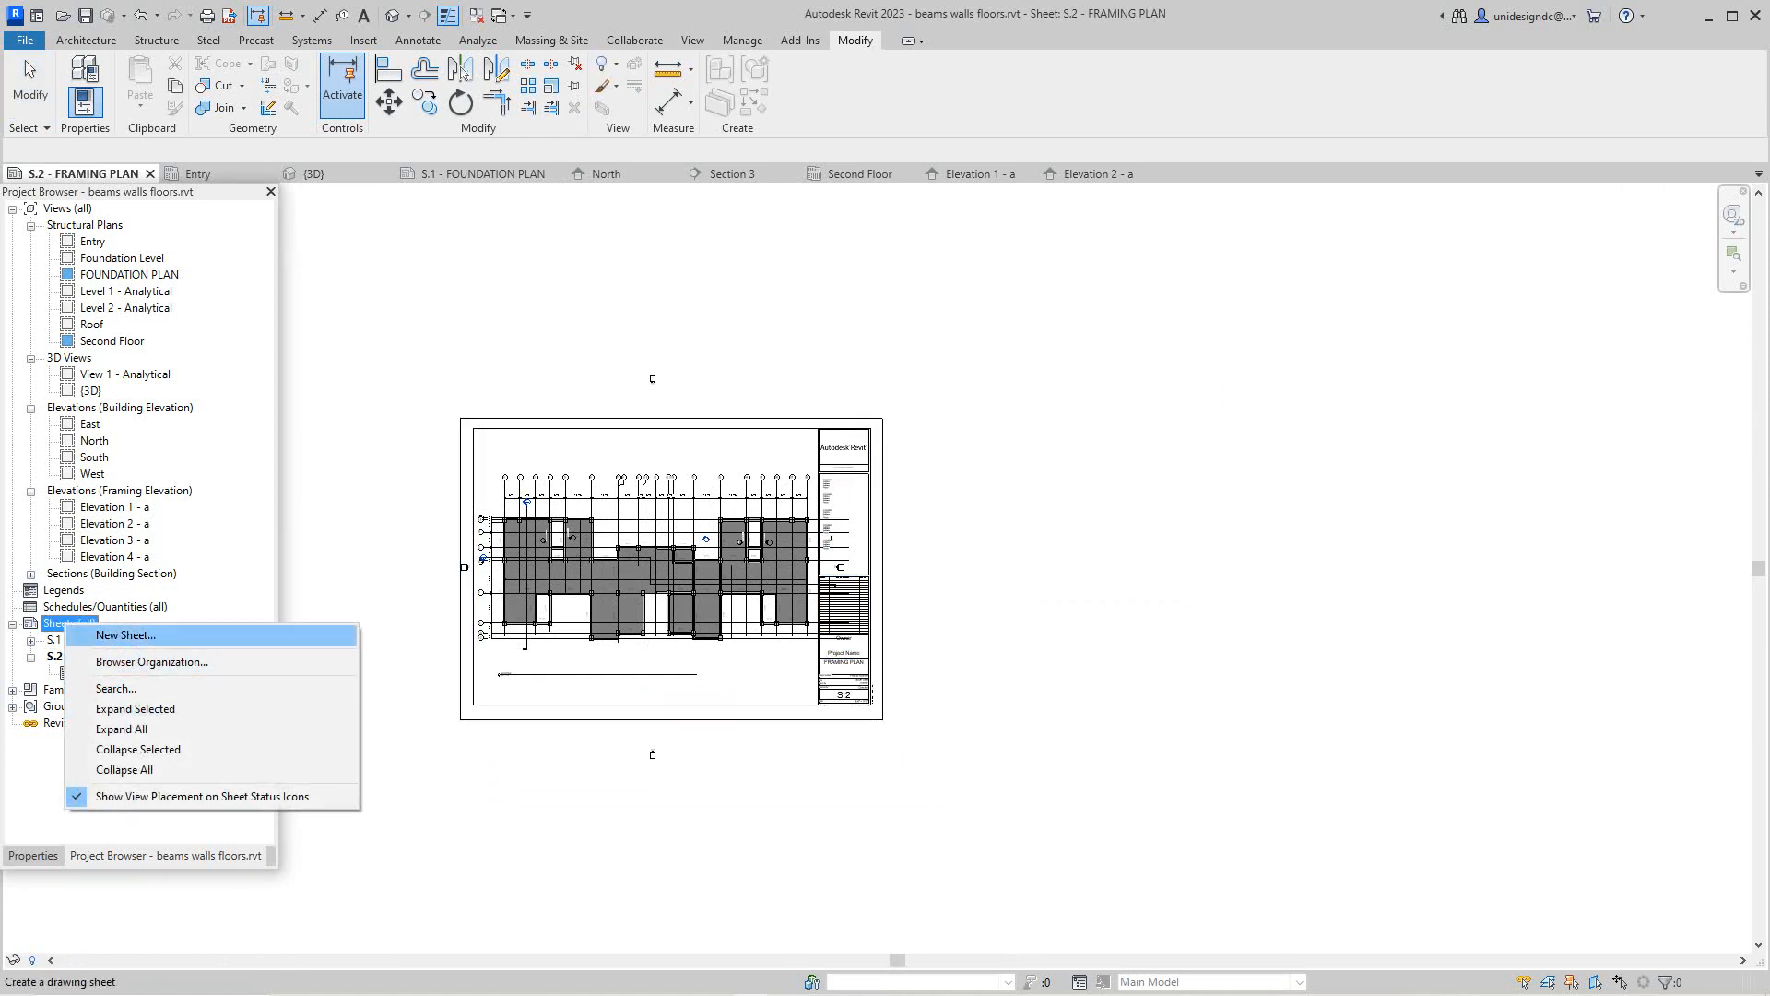
left_click(126, 635)
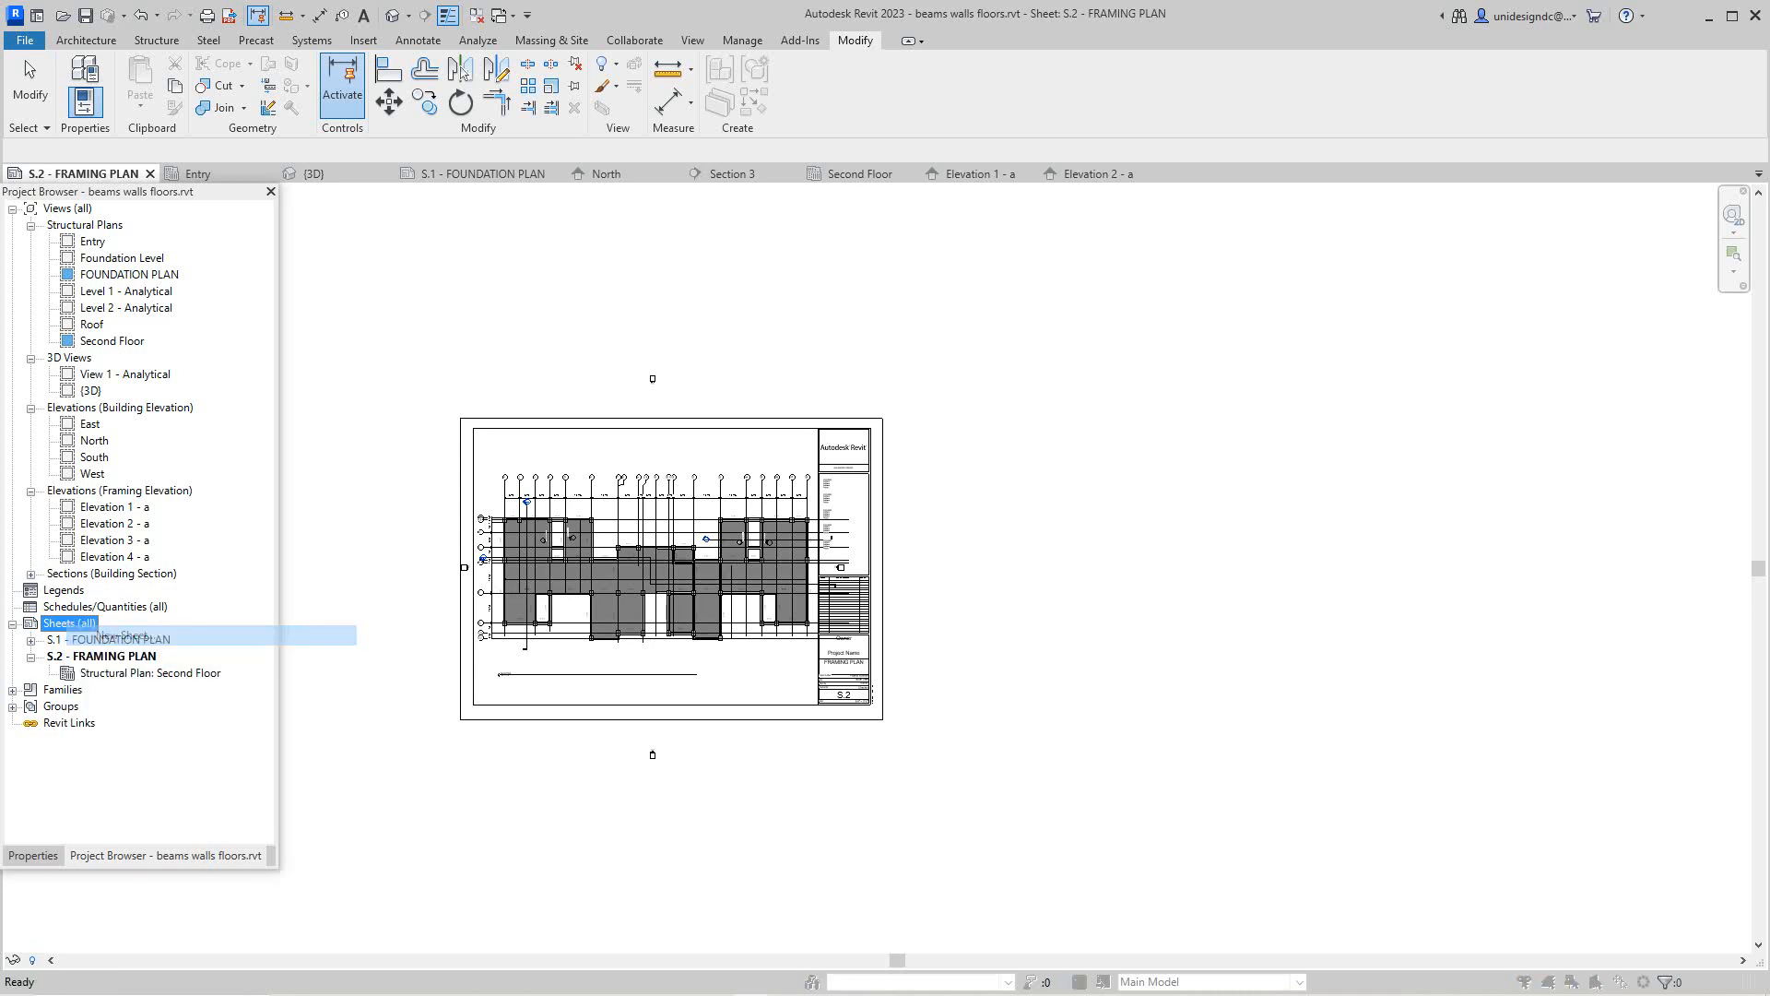
key("Return")
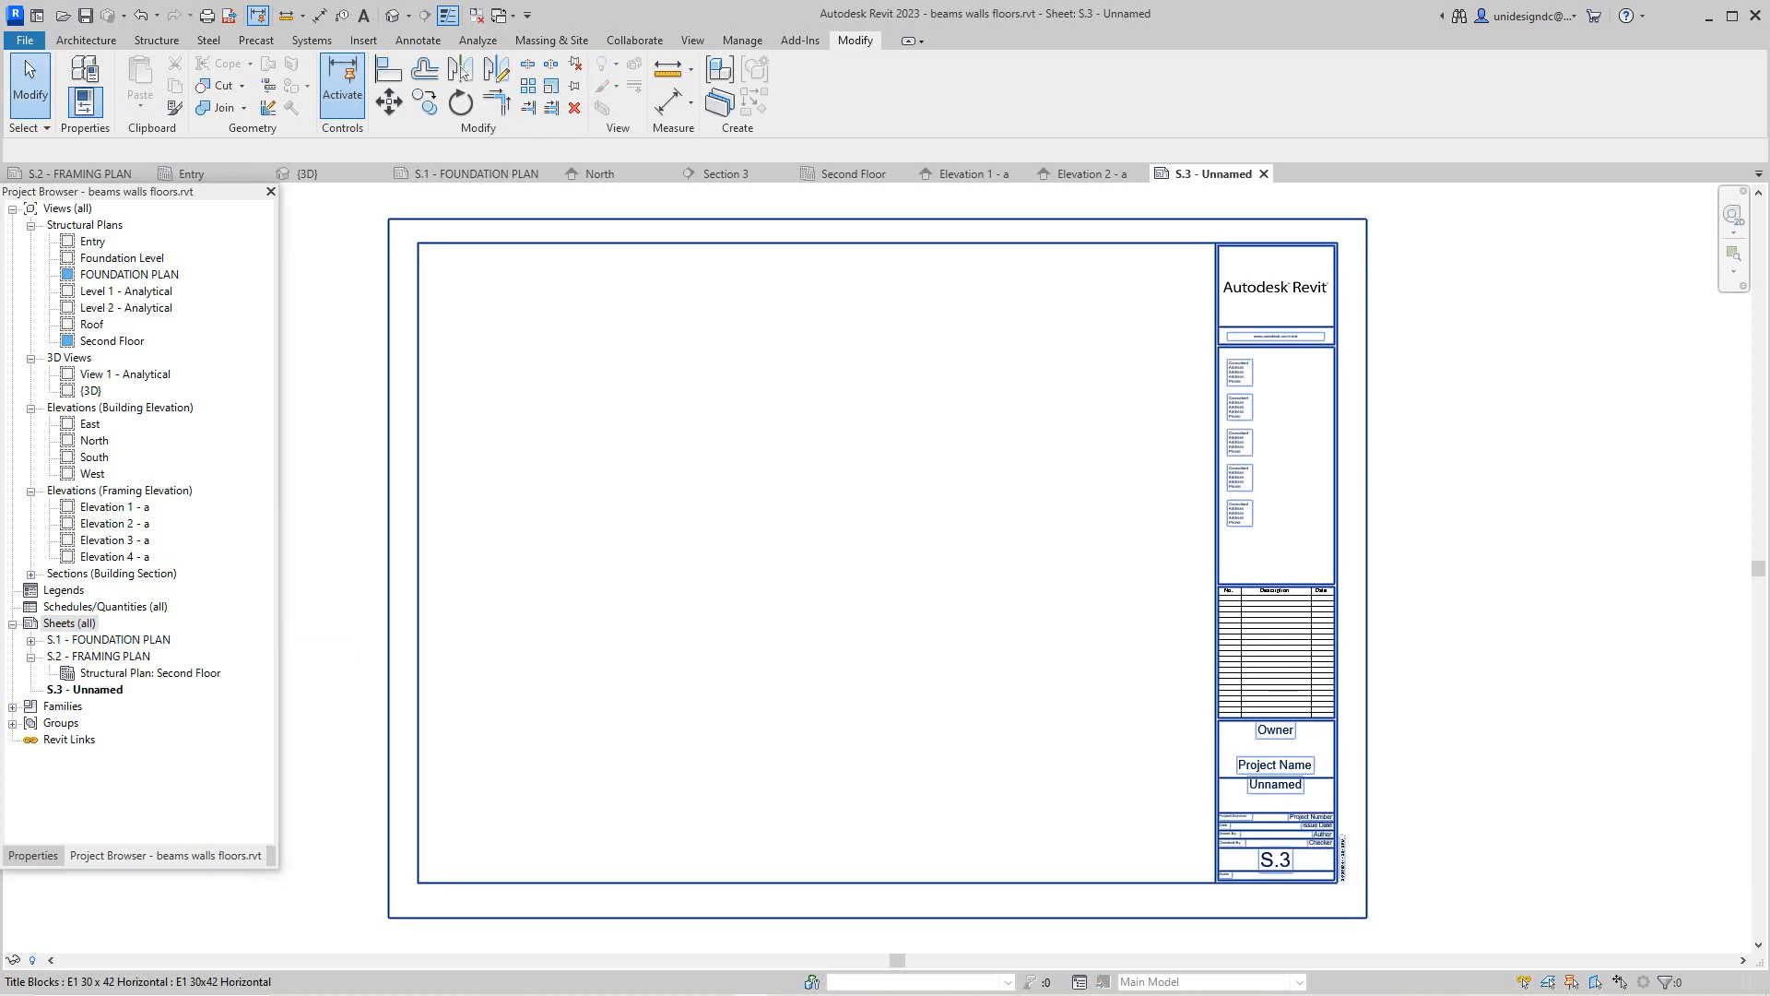
Place the East building elevation in the new sheet's upper-left area and the North elevation to its lower right
left_click_drag(90, 424, 595, 381)
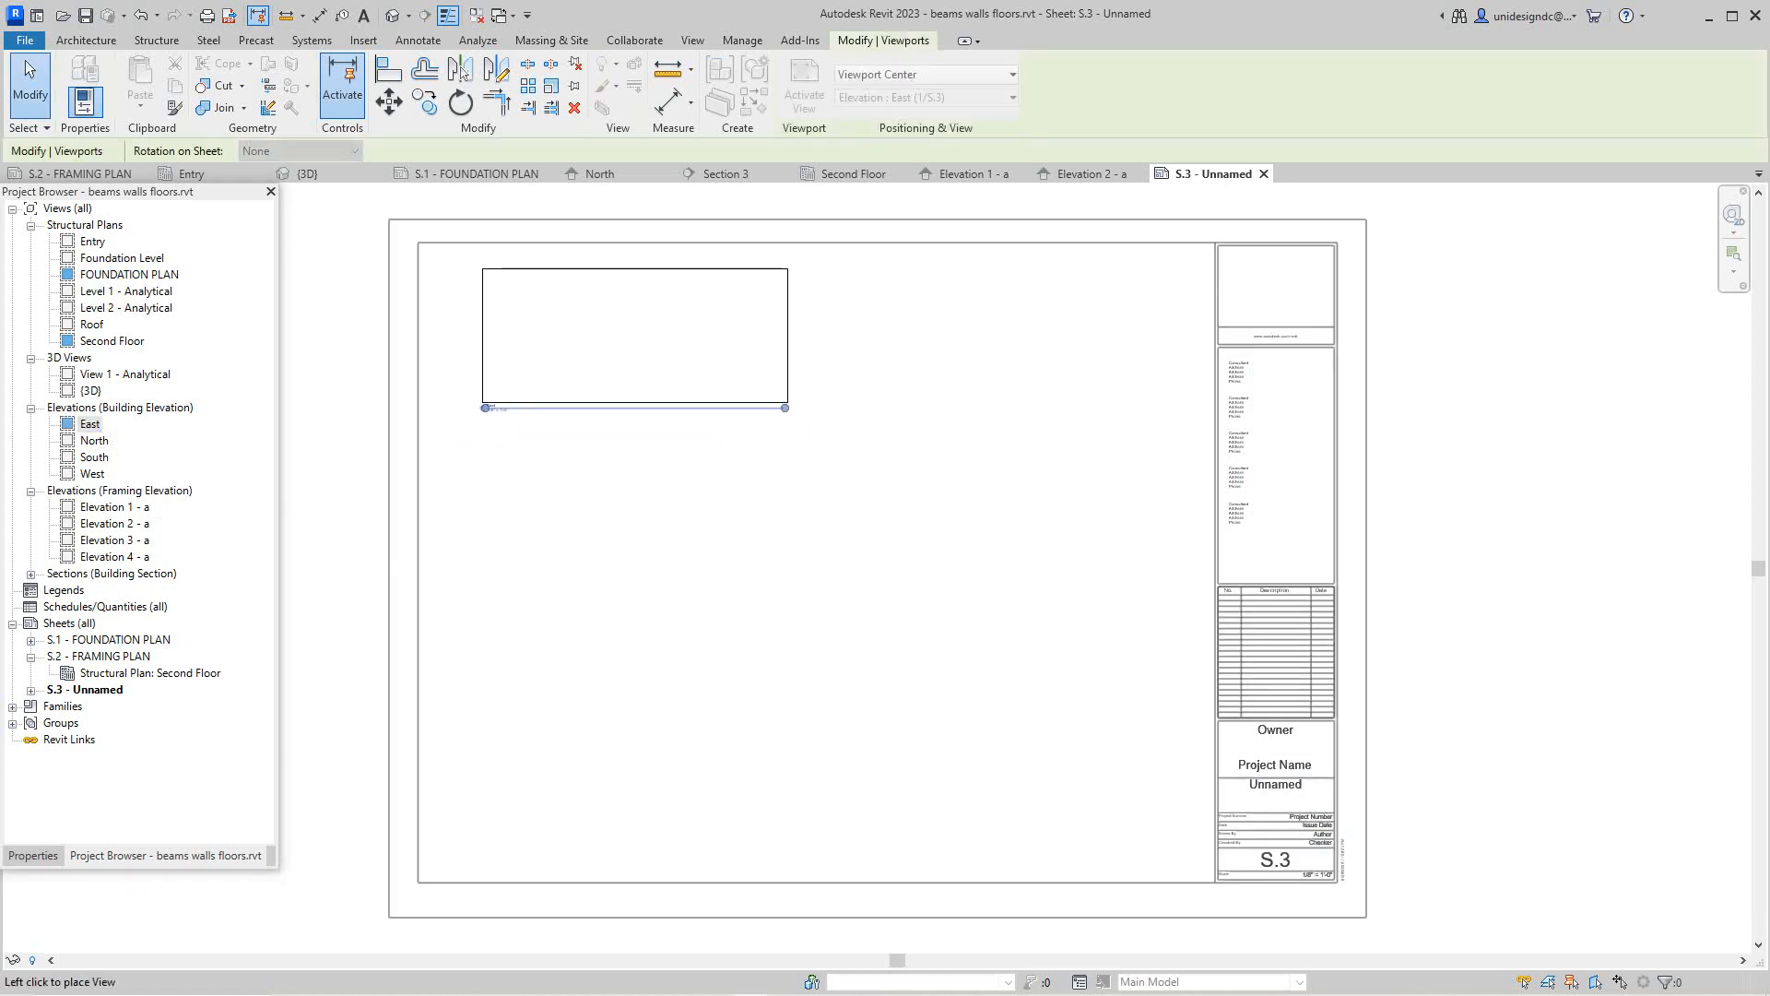
left_click(635, 336)
key("Escape")
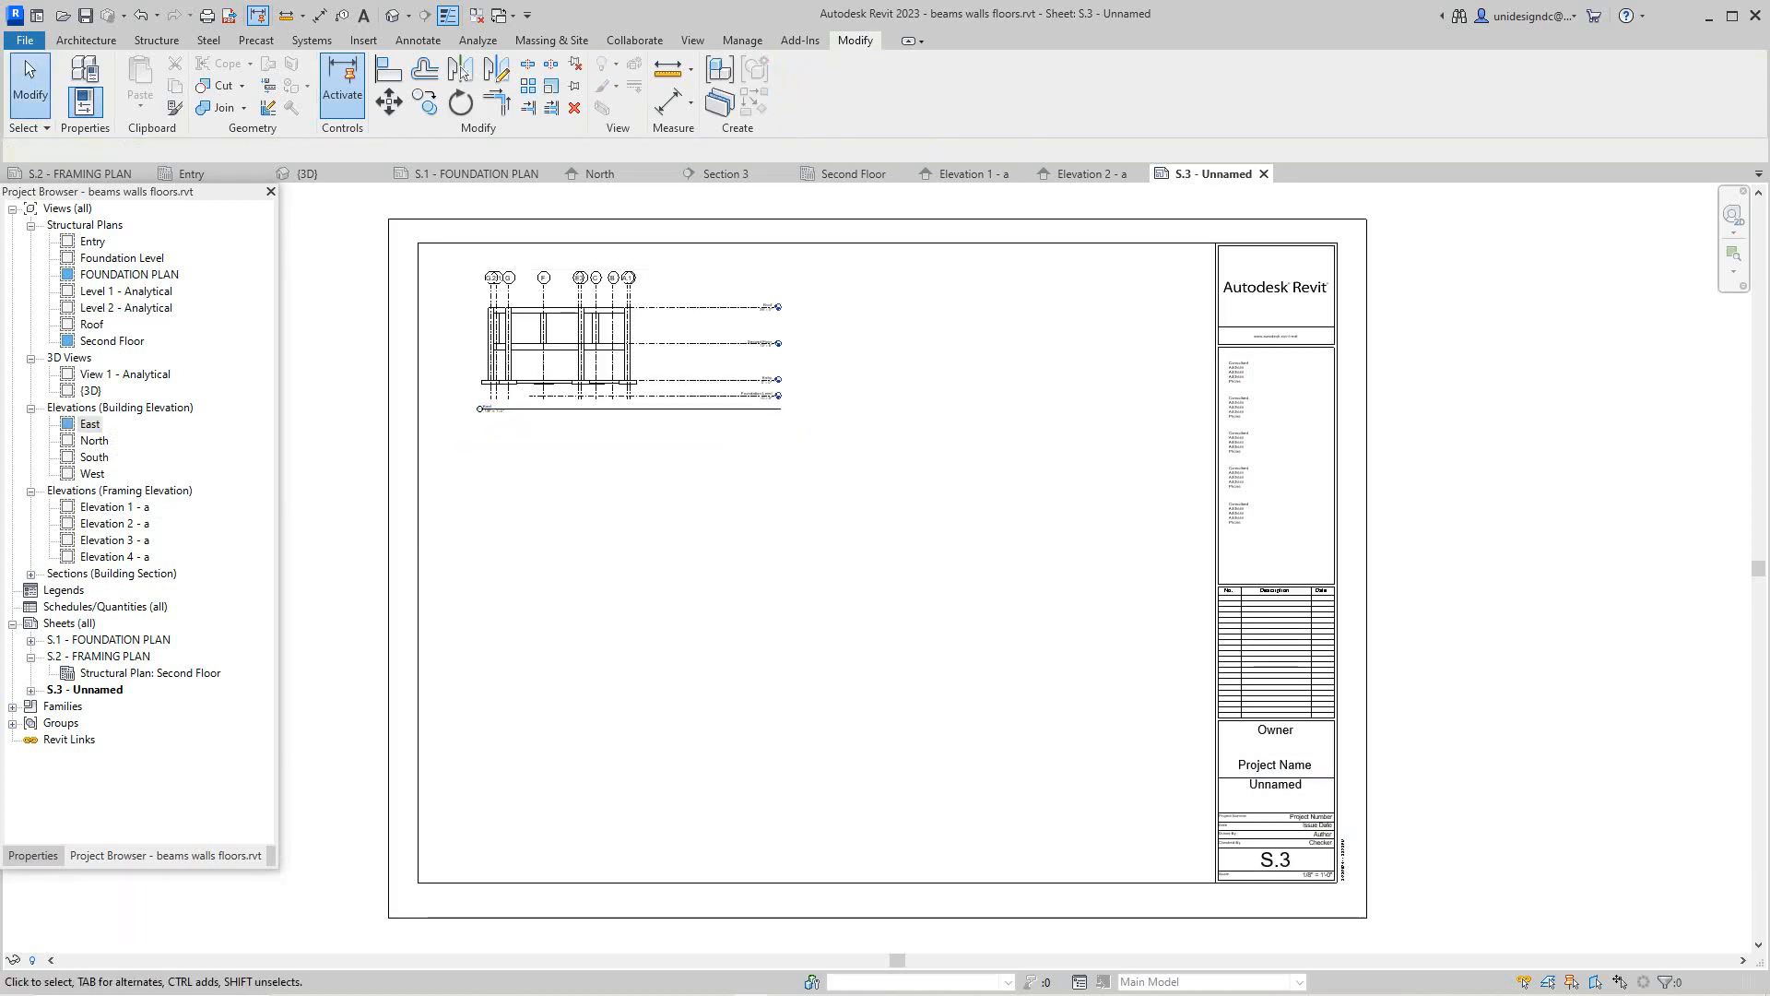
left_click_drag(94, 441, 239, 546)
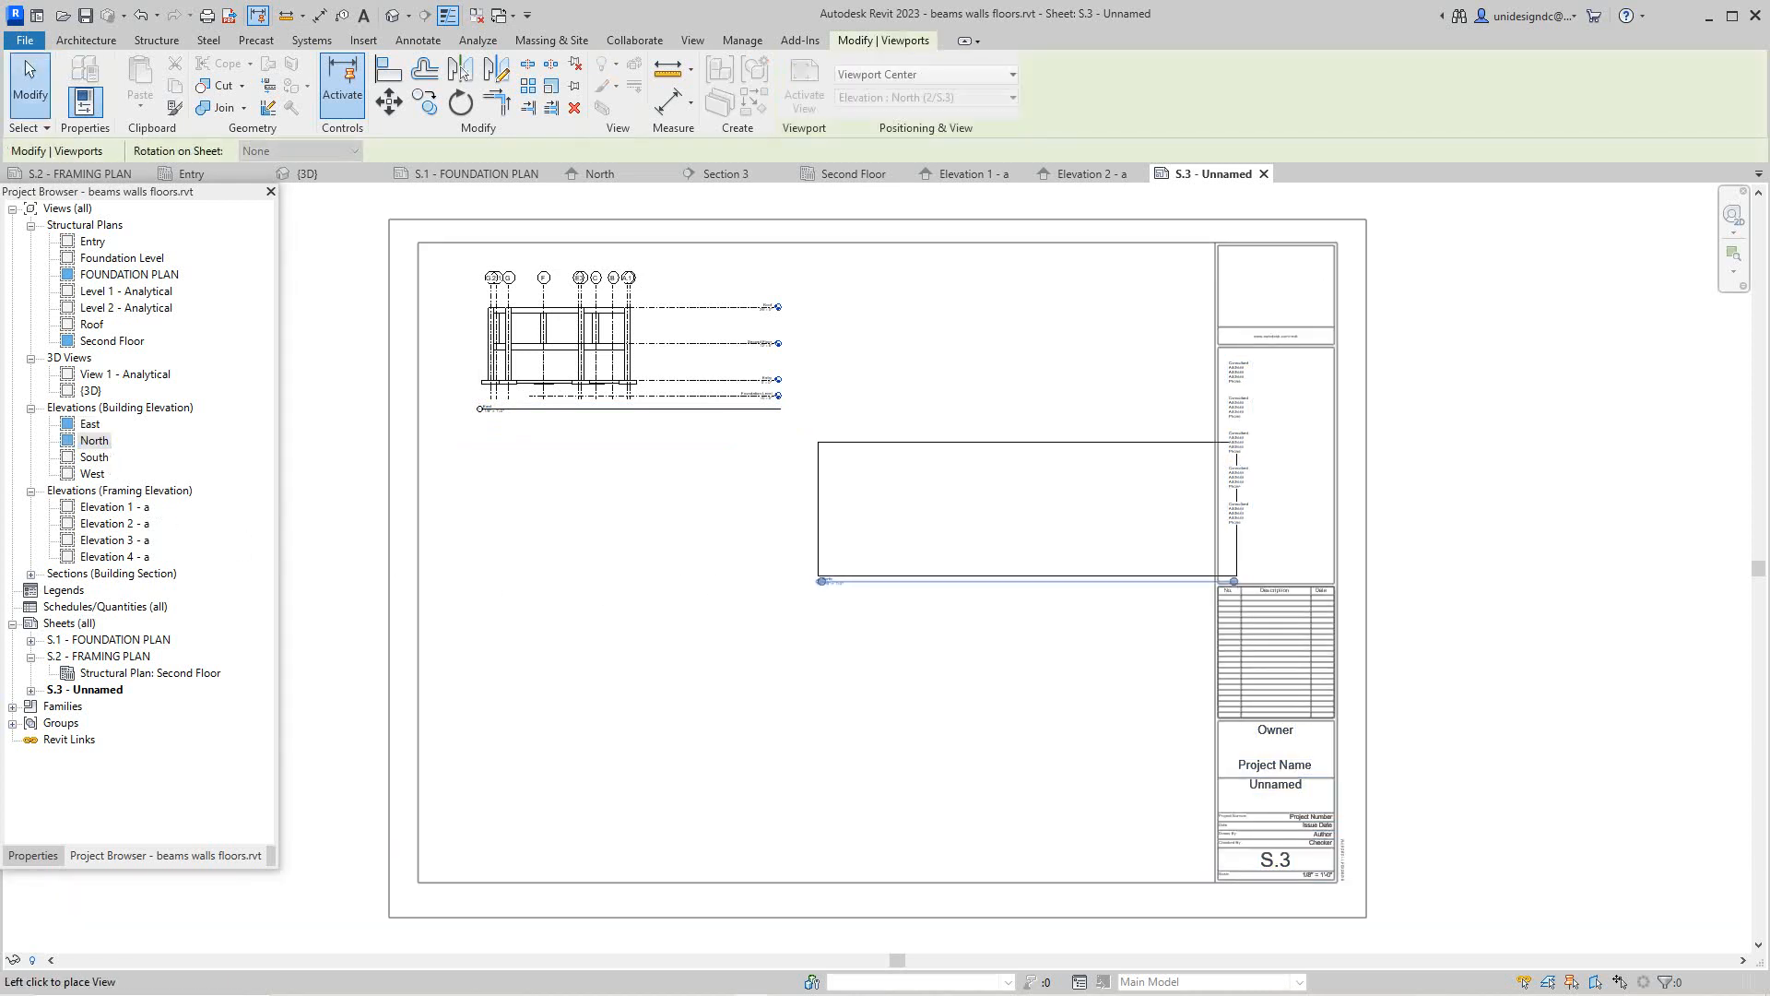
left_click(966, 494)
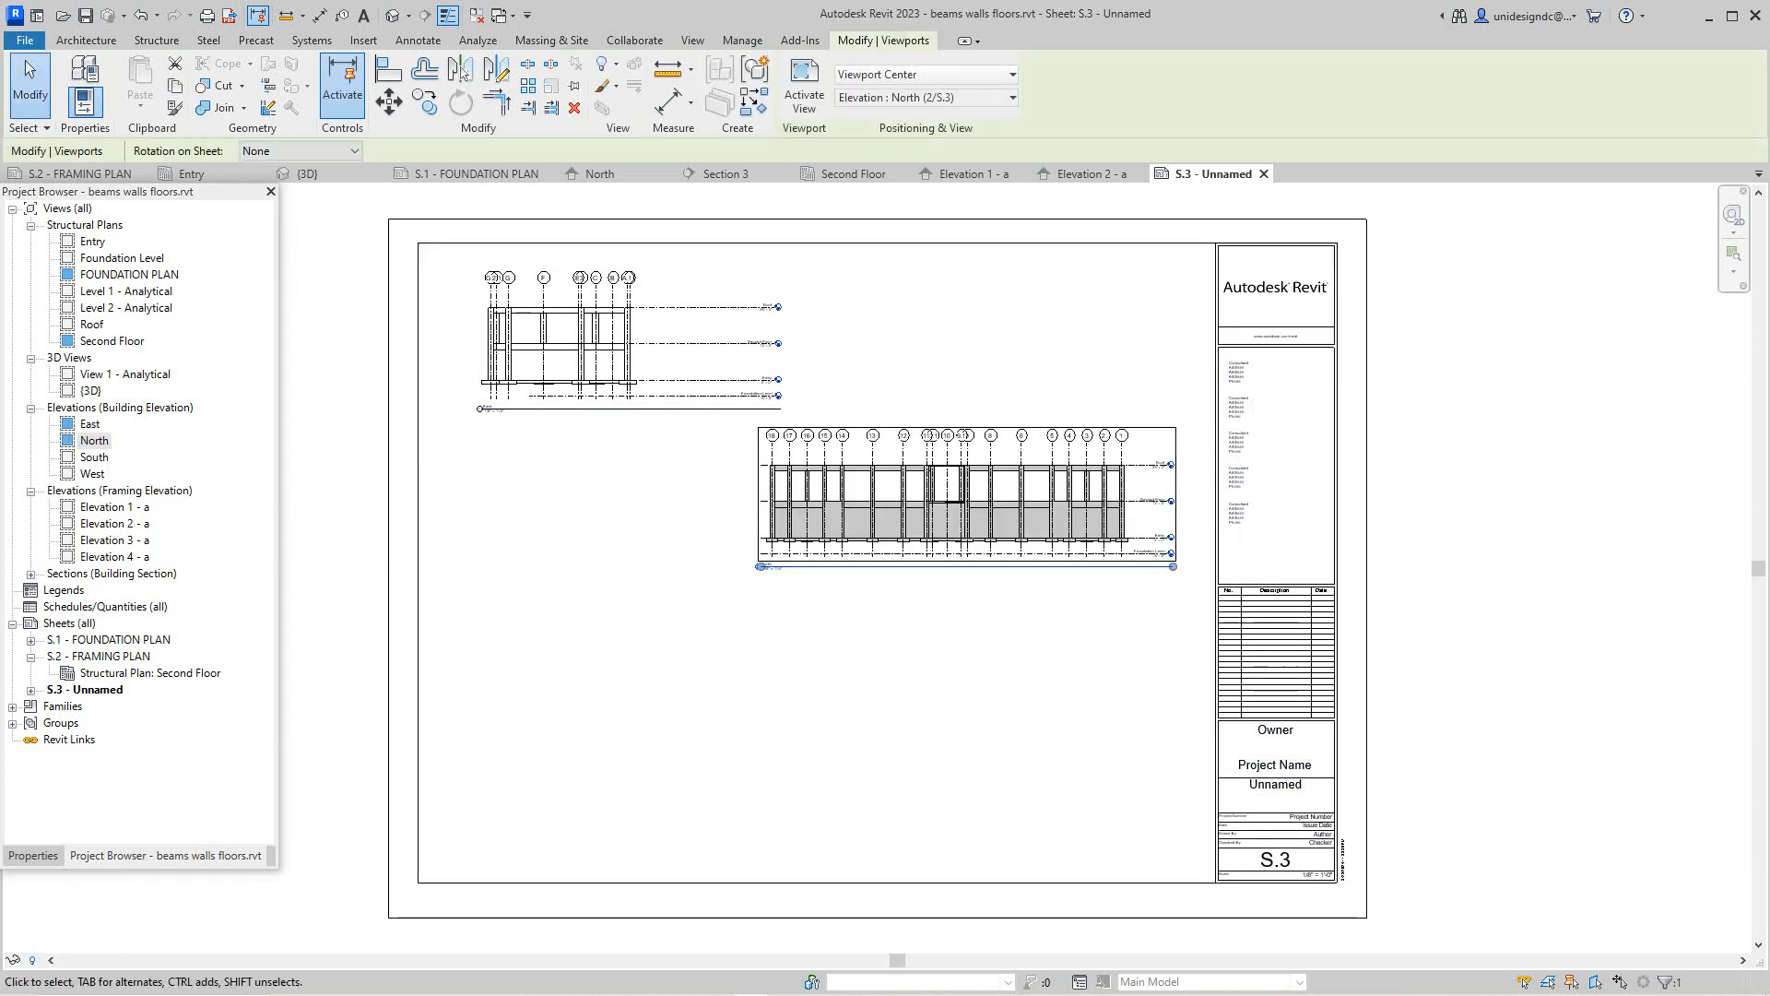
Place the South building elevation on the sheet below the East elevation, with its title aligned to the East title
left_click(94, 457)
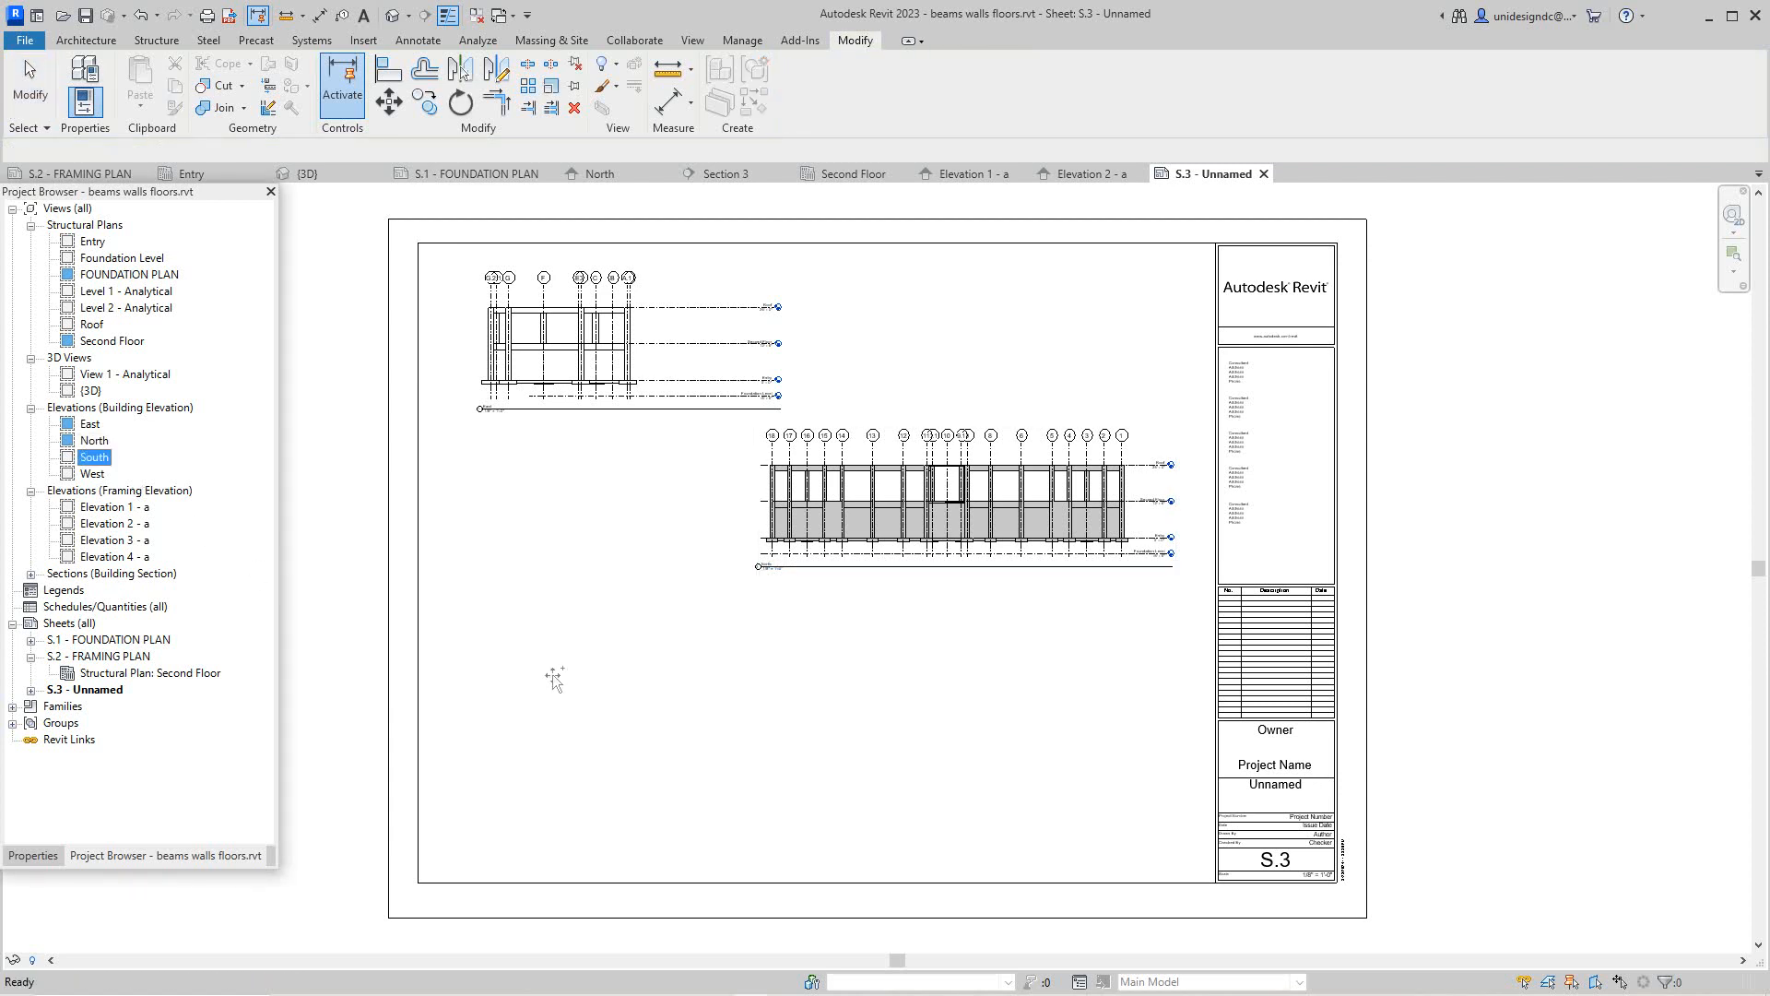
left_click_drag(94, 457, 576, 685)
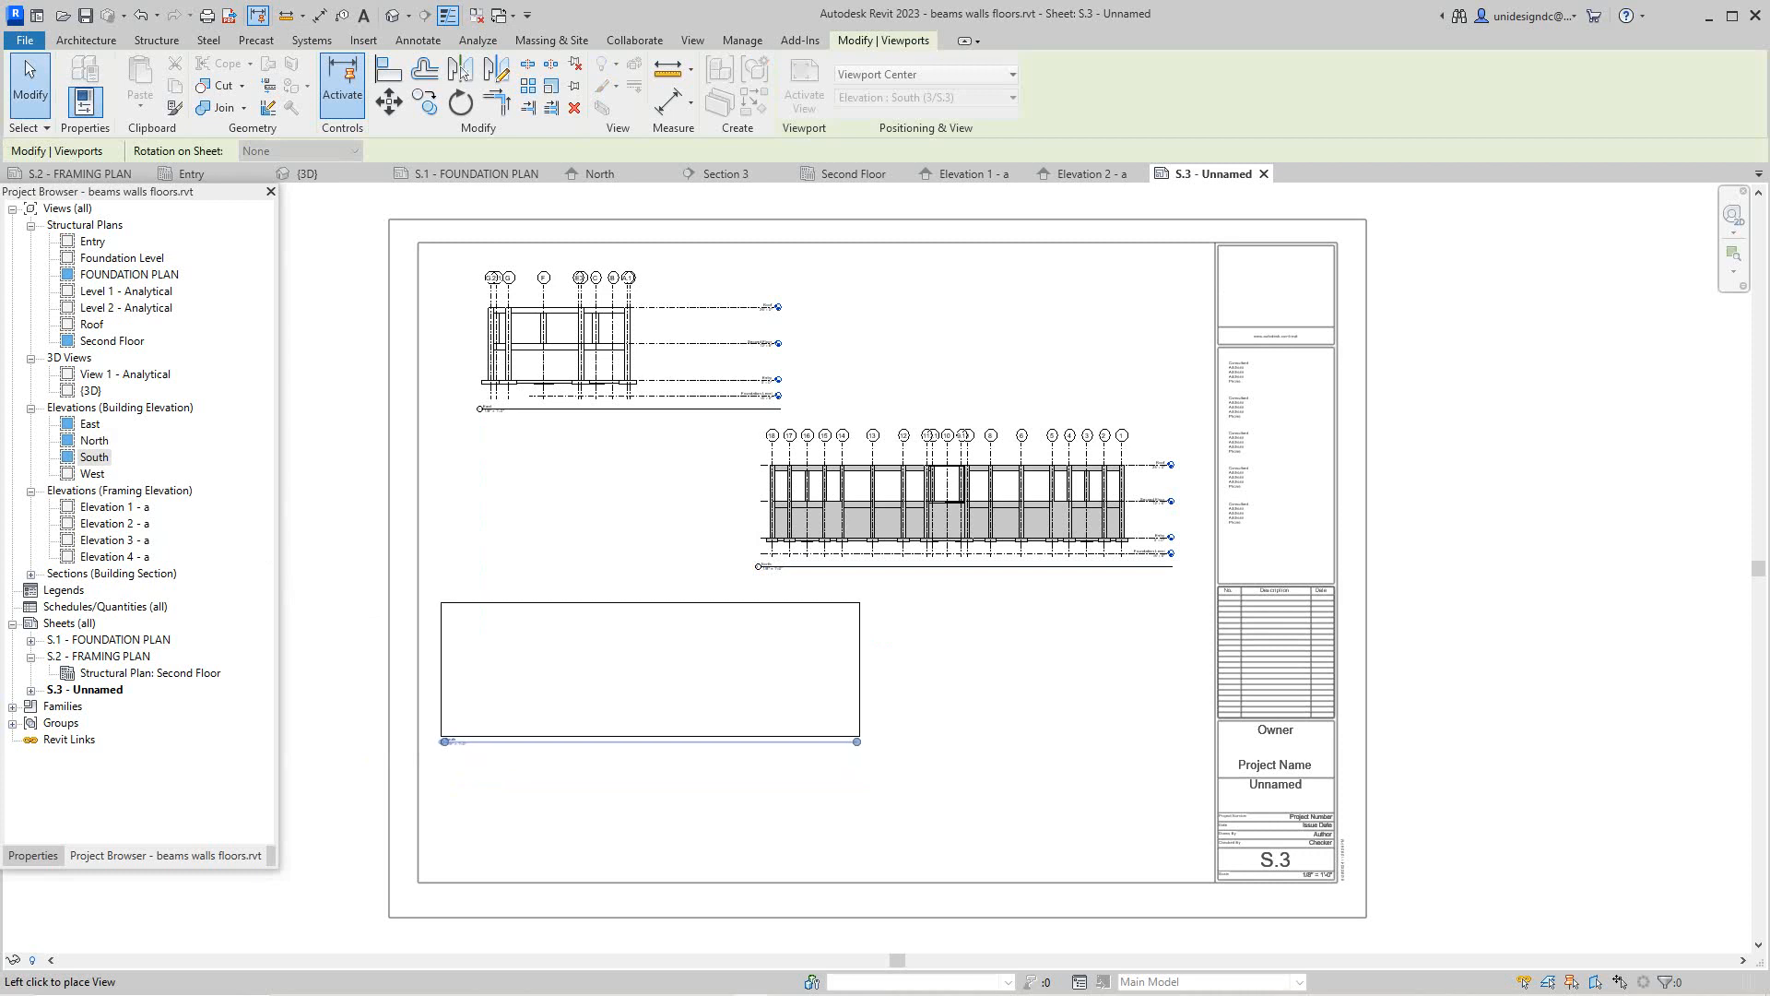
left_click(688, 648)
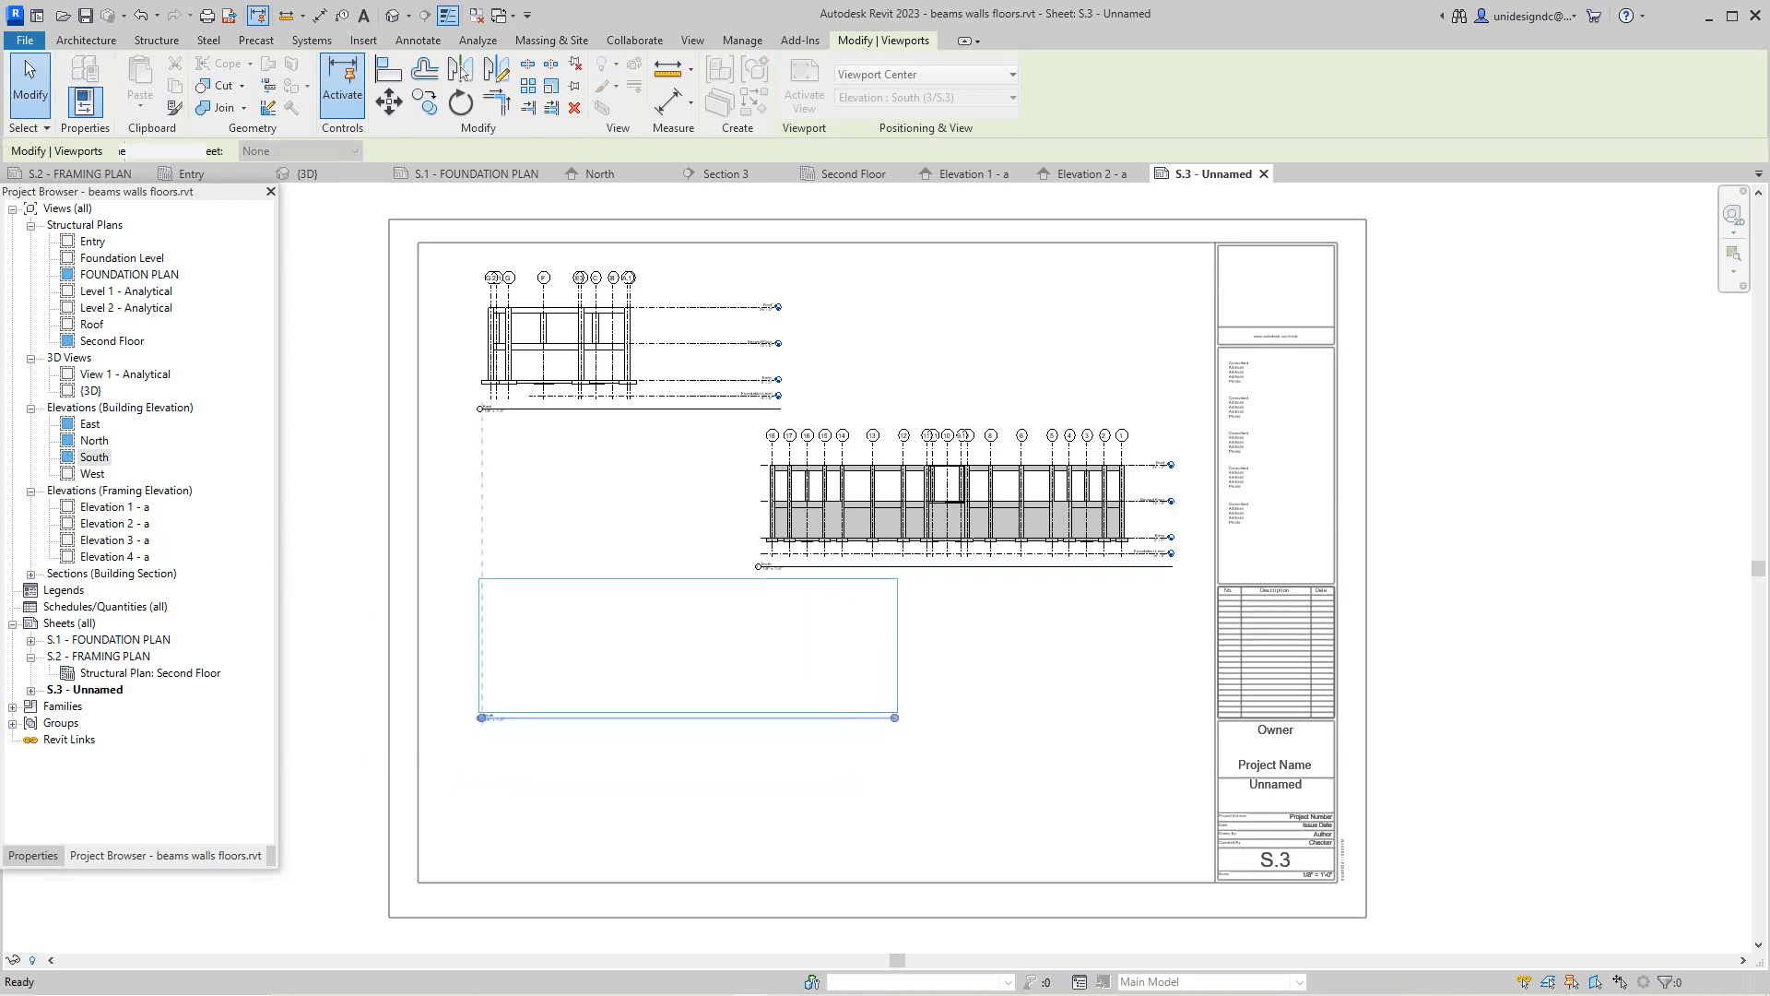
key("Escape")
Place the West building elevation in the sheet's lower-right corner beside the title block
scroll(869, 546, "up", 2)
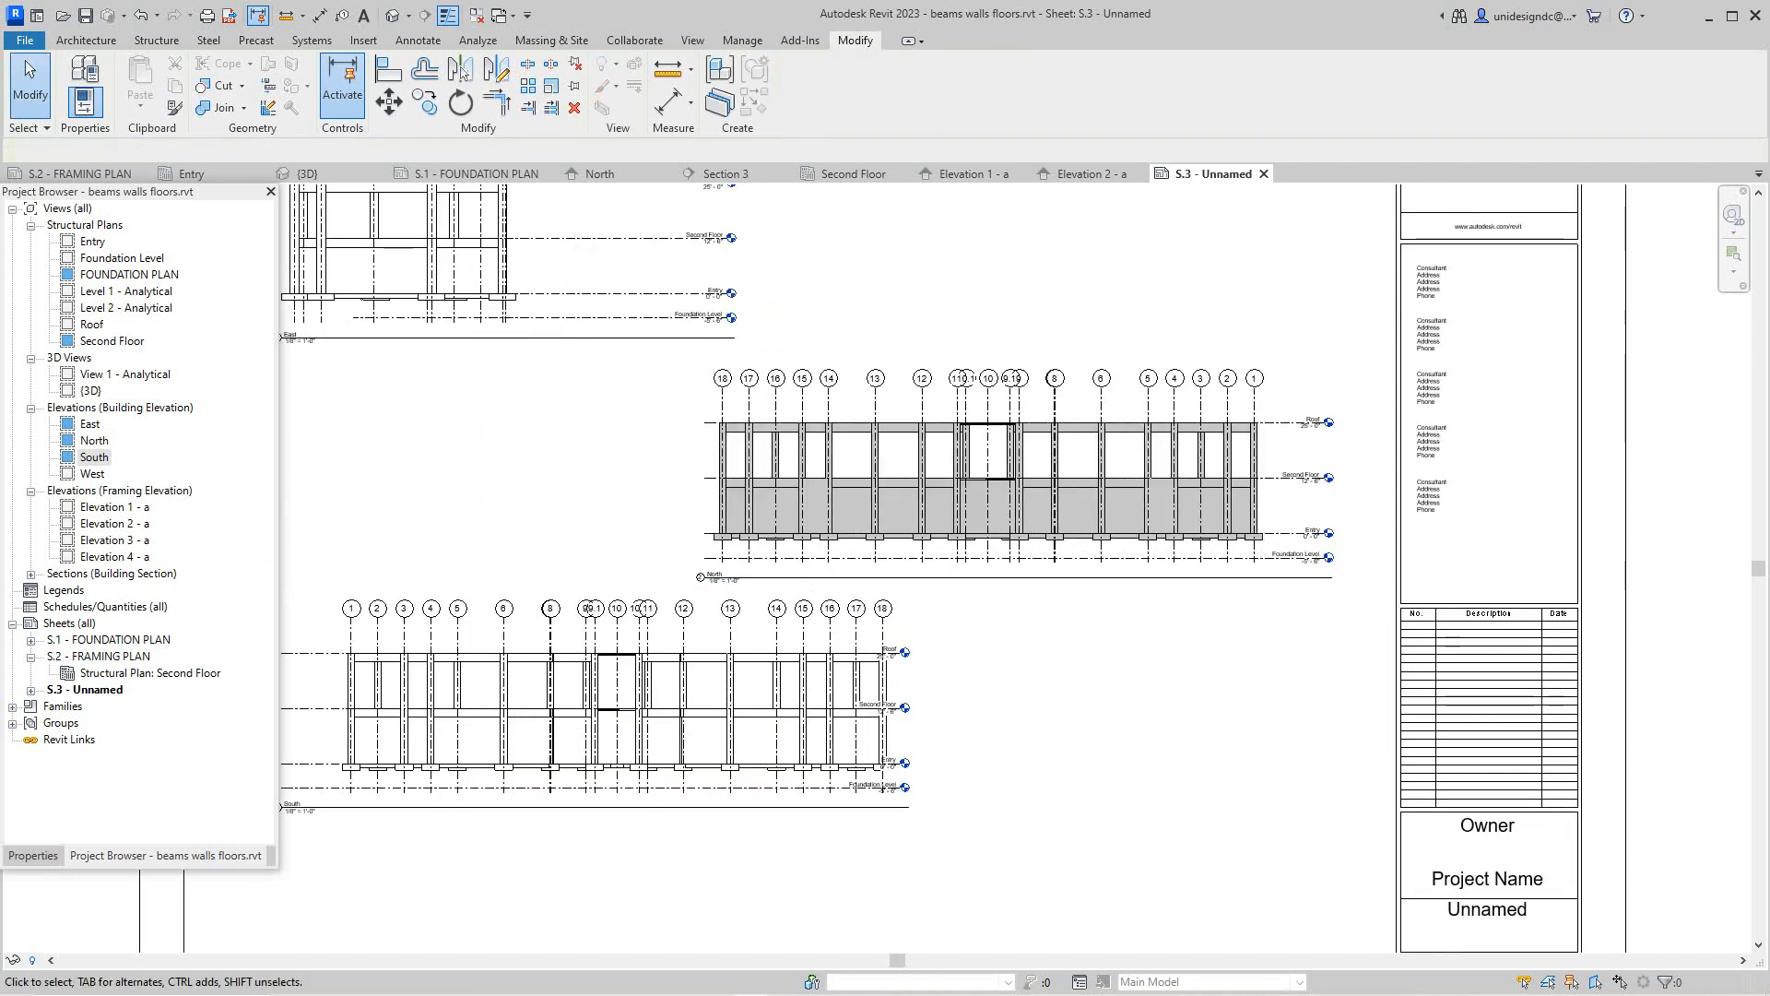
left_click(92, 473)
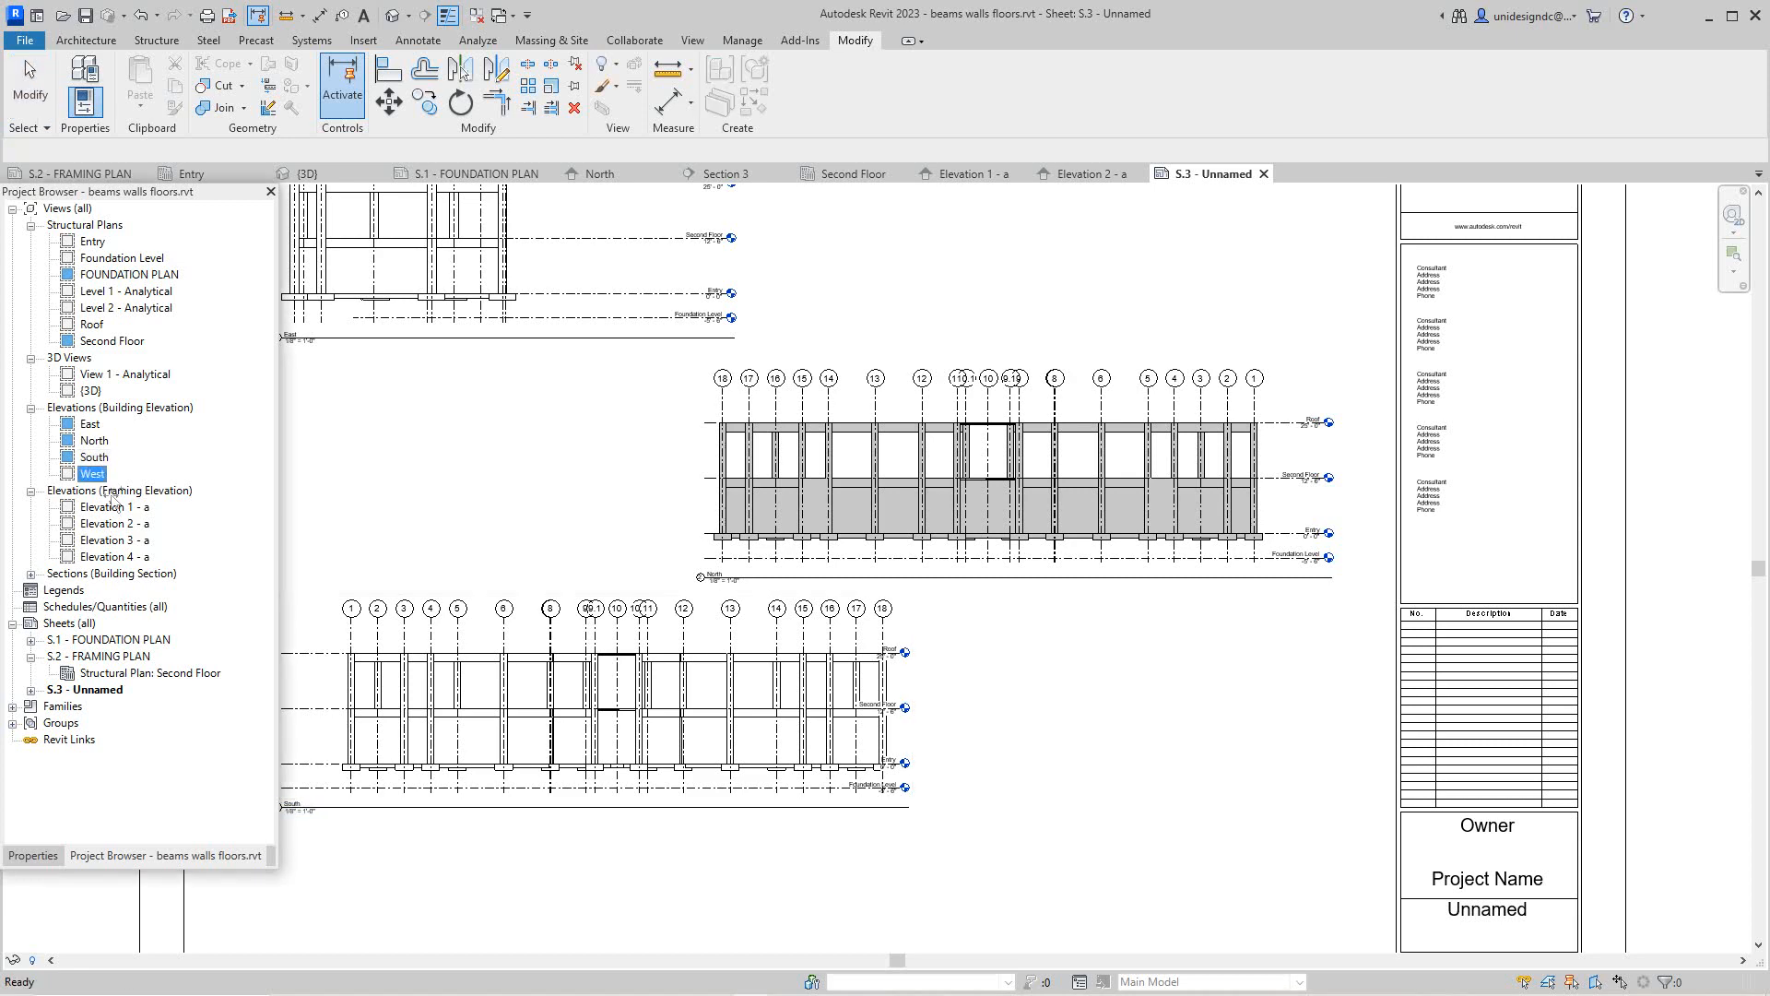
left_click_drag(92, 473, 1077, 723)
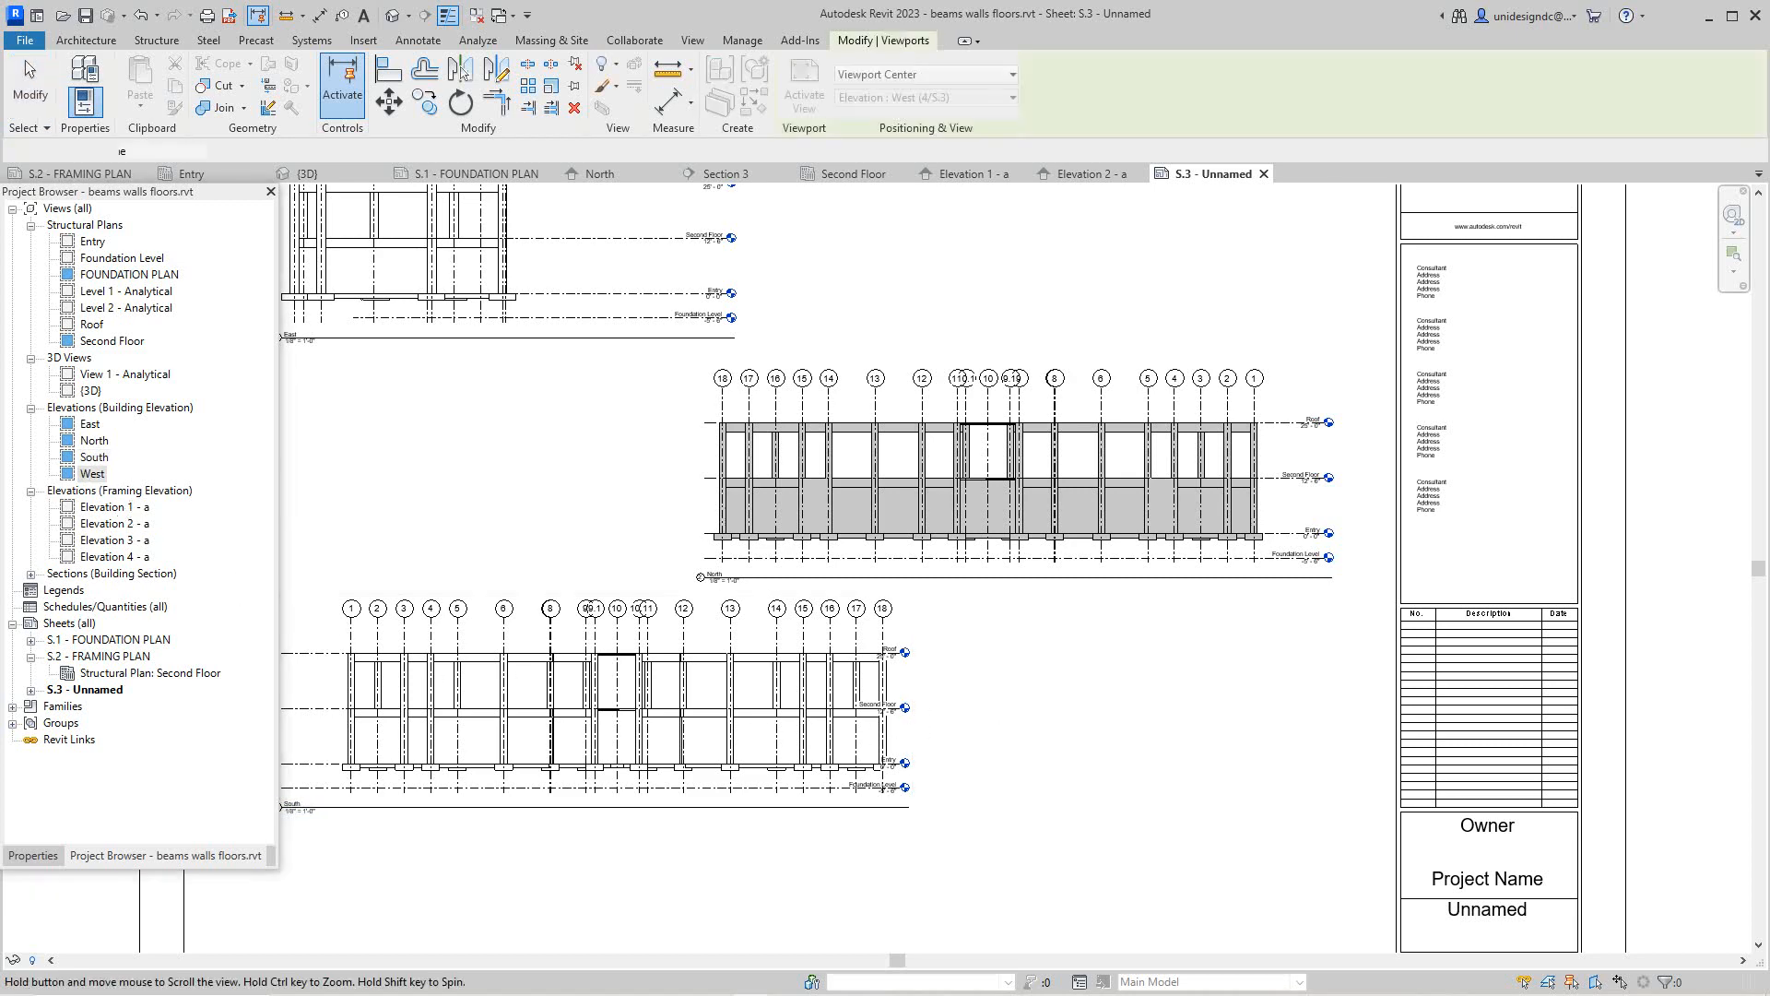
scroll(1077, 723, "down", 2)
middle_click_drag(1077, 722, 820, 445)
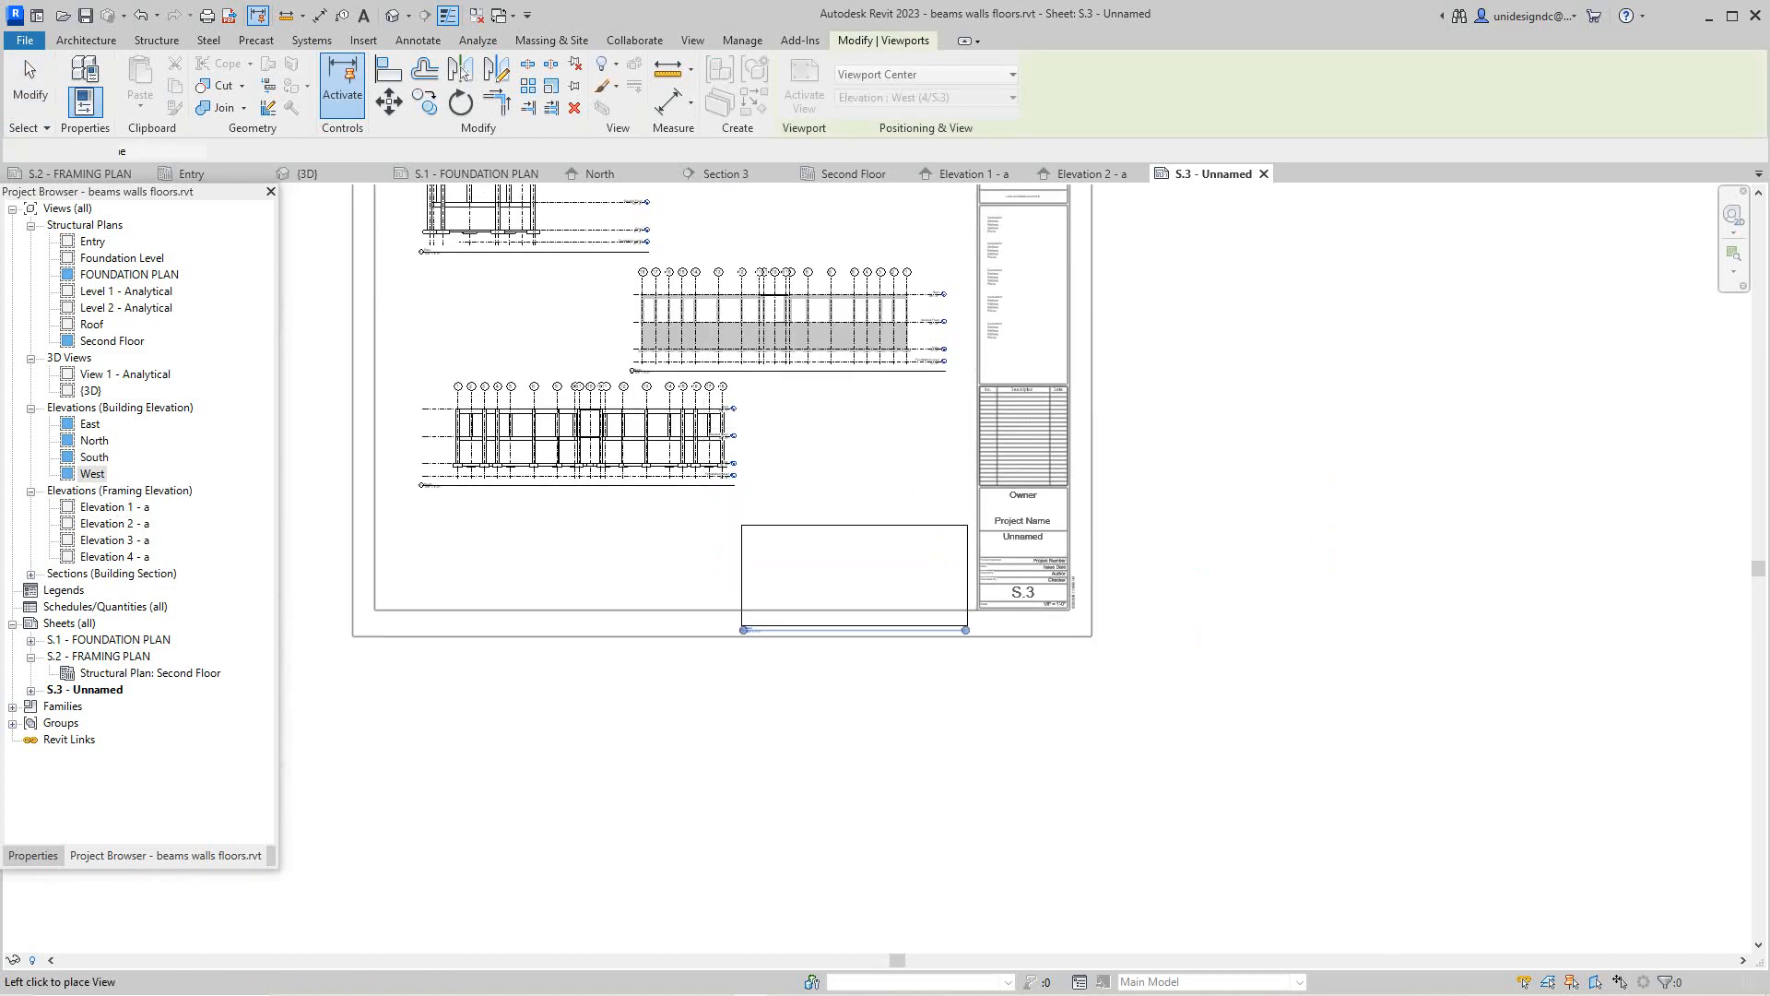
scroll(850, 576, "up", 1)
left_click(860, 543)
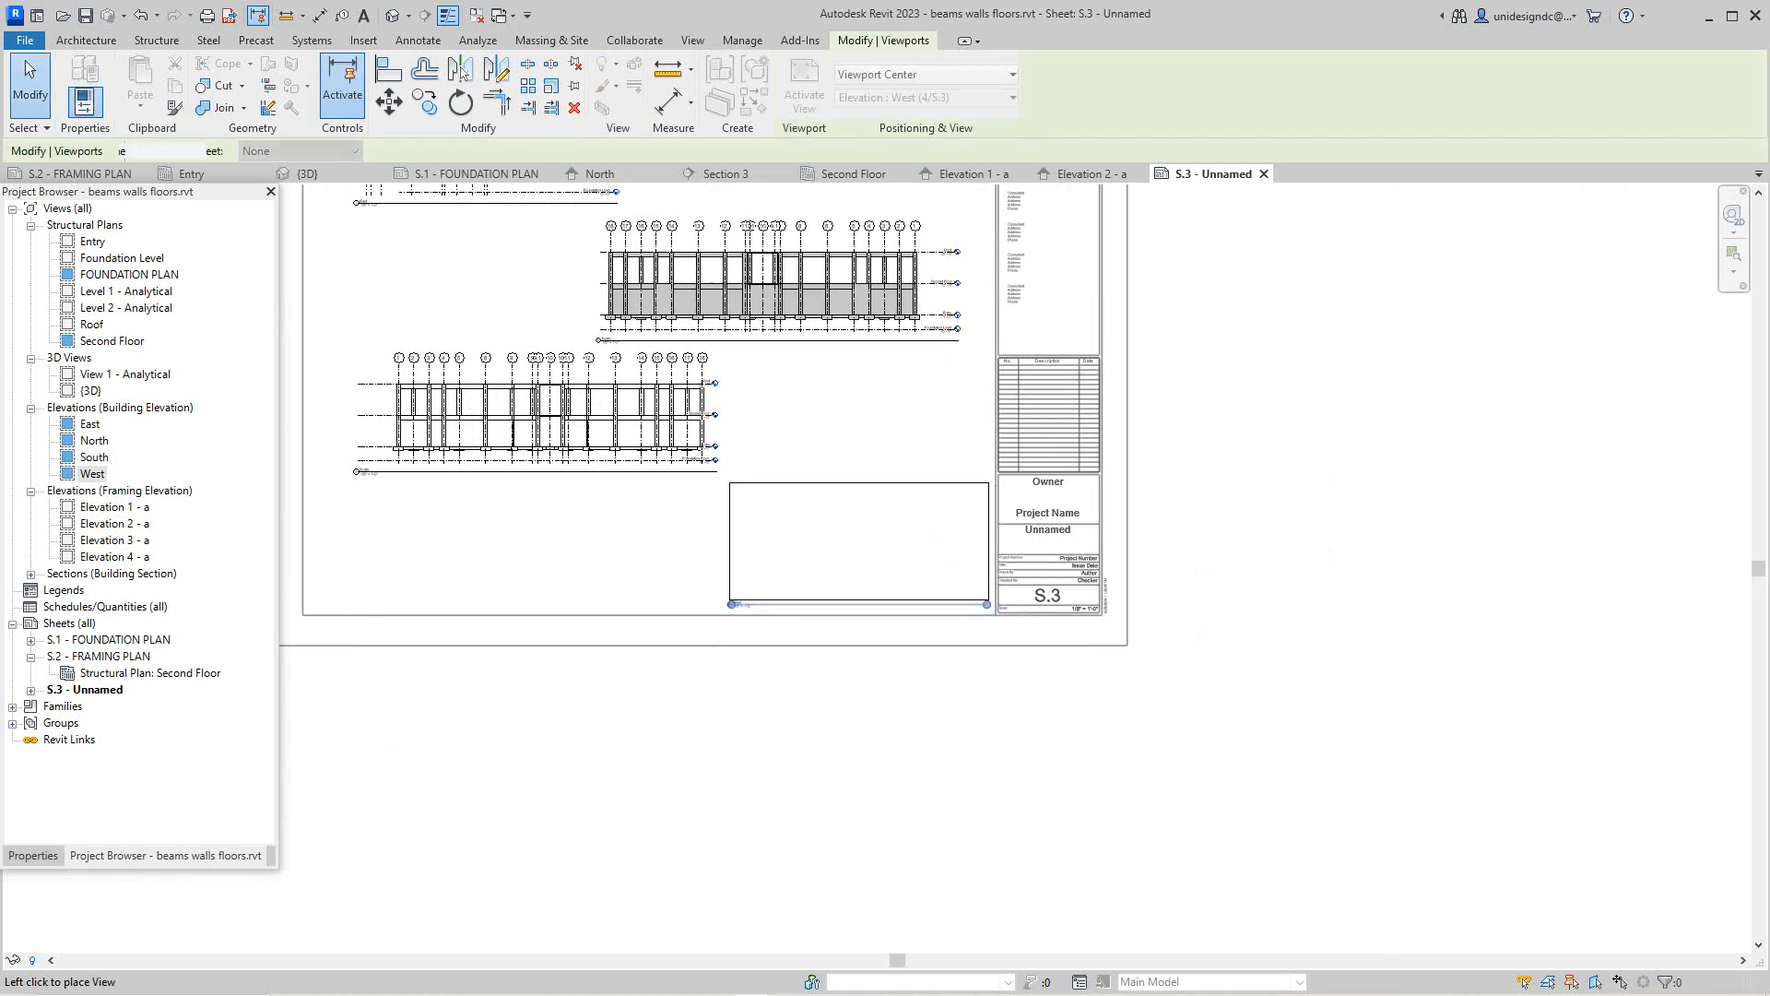
left_click(789, 631)
scroll(790, 630, "down", 2)
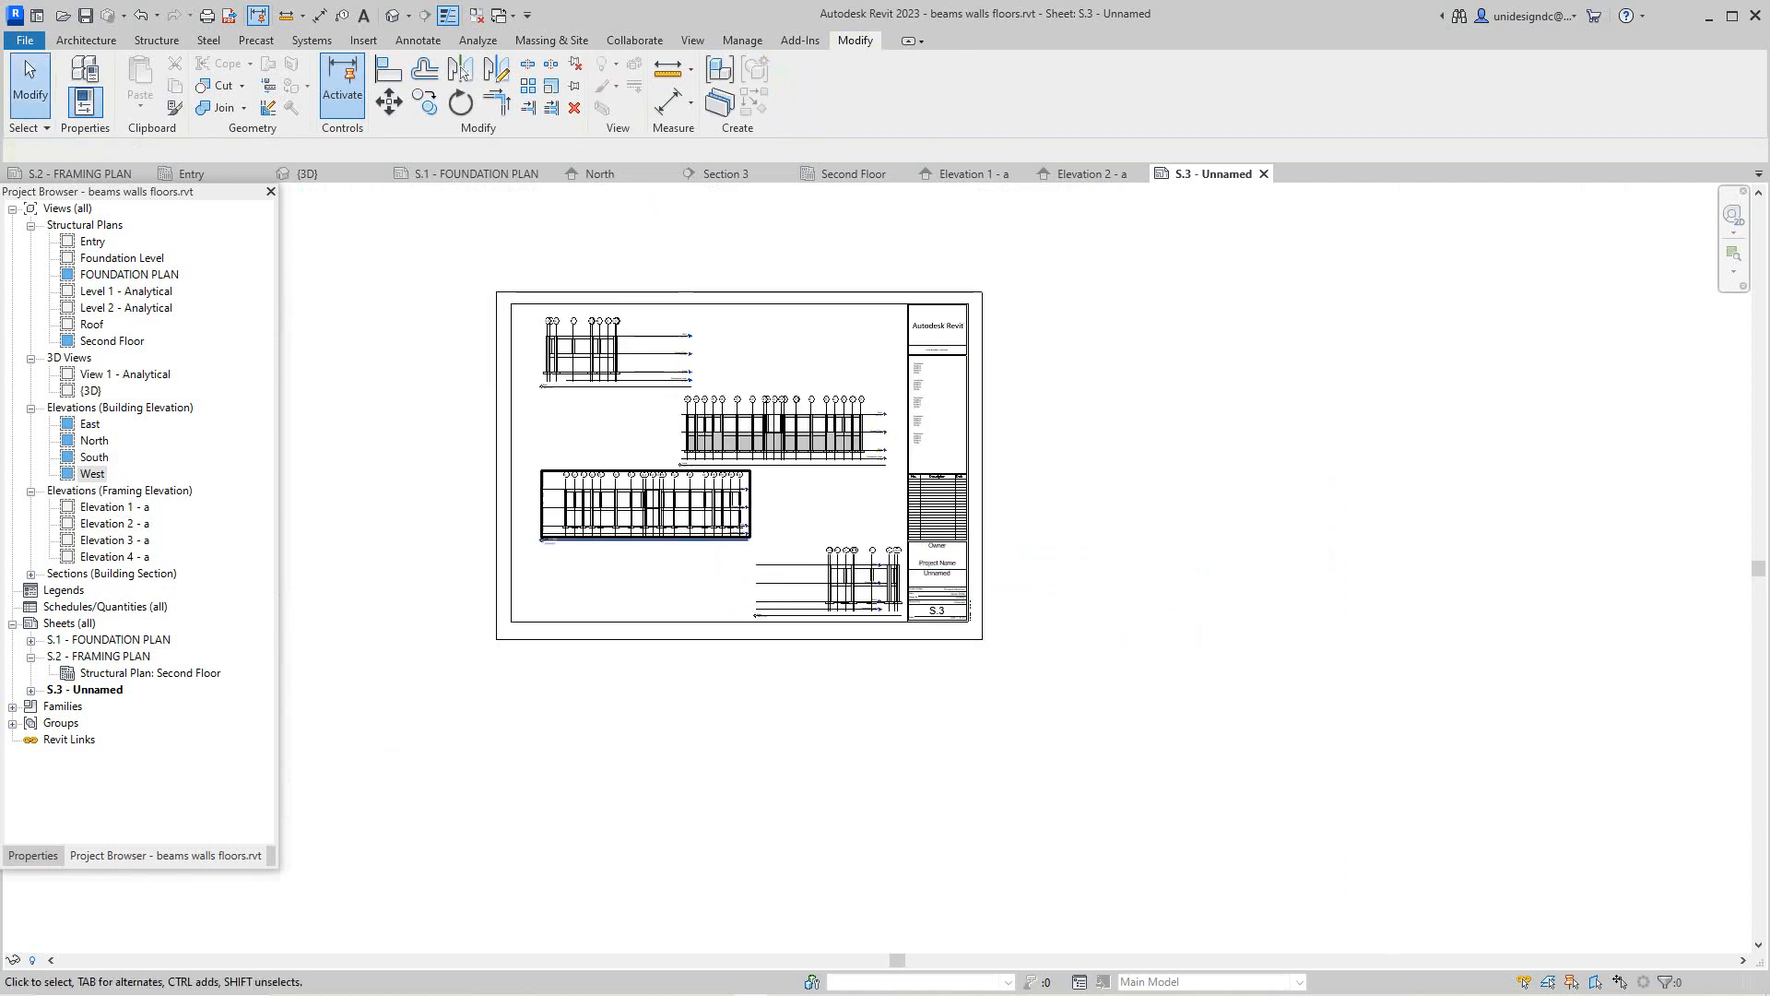
scroll(603, 365, "up", 3)
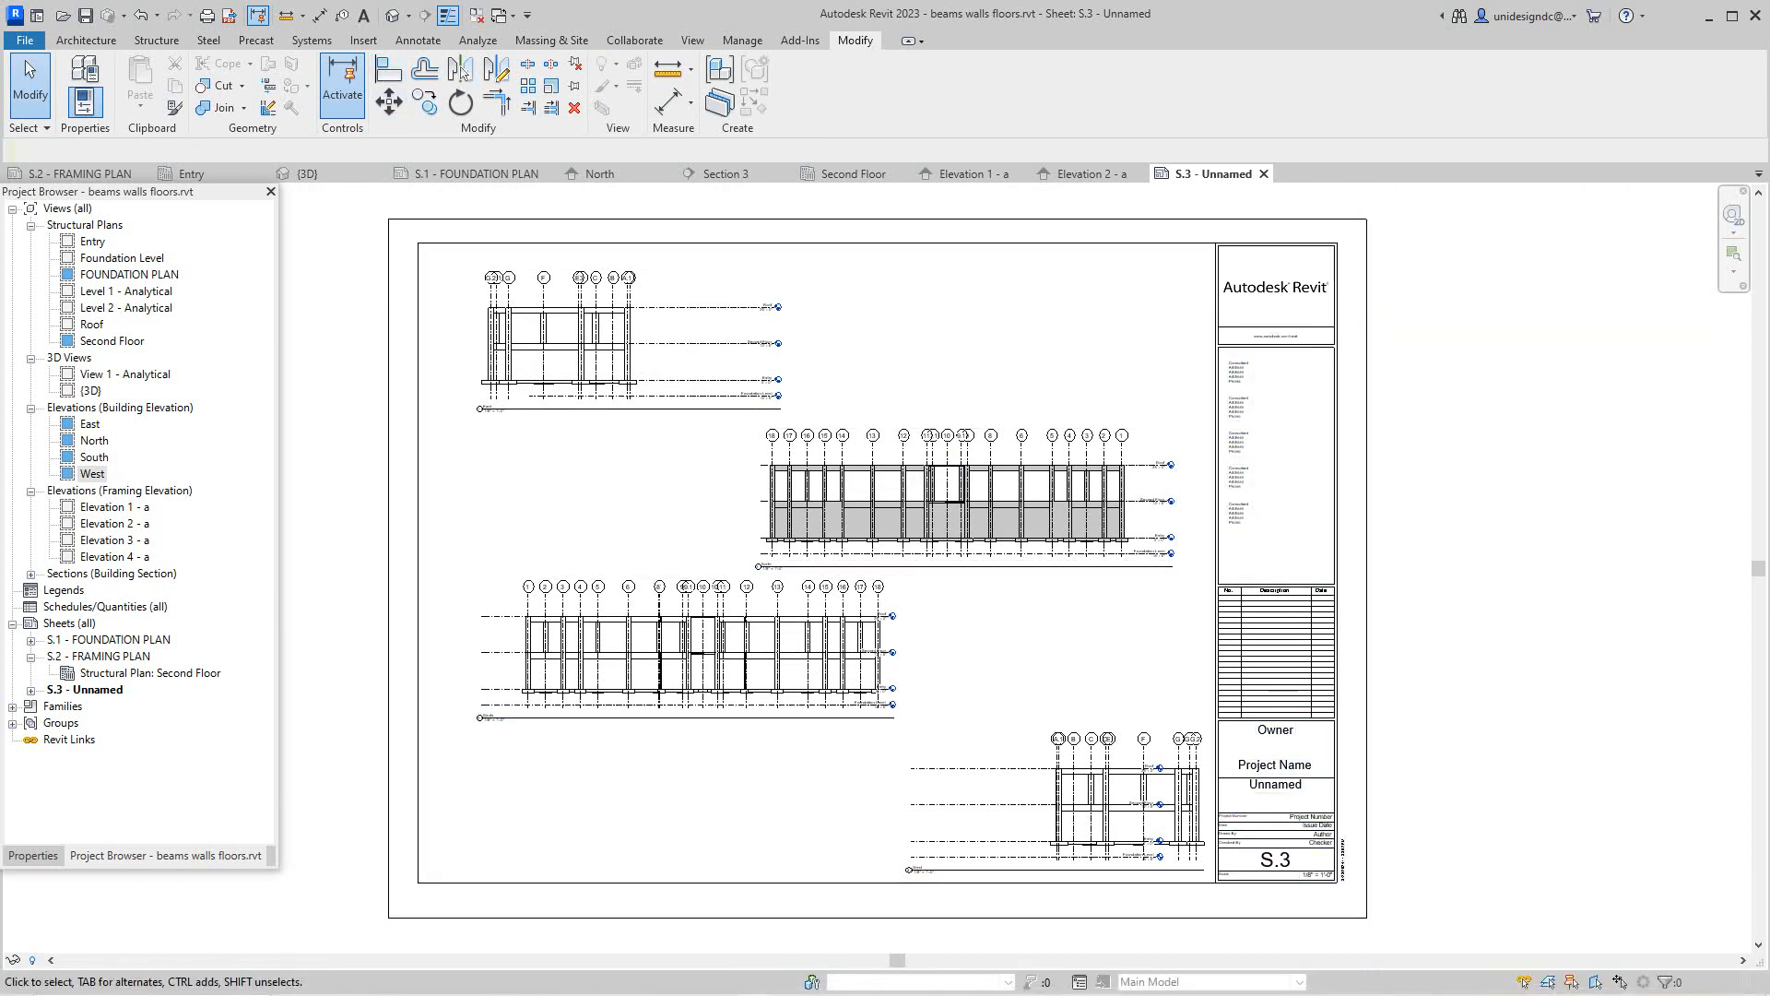
Activate the East elevation's viewport on the sheet, then deactivate it
right_click(598, 314)
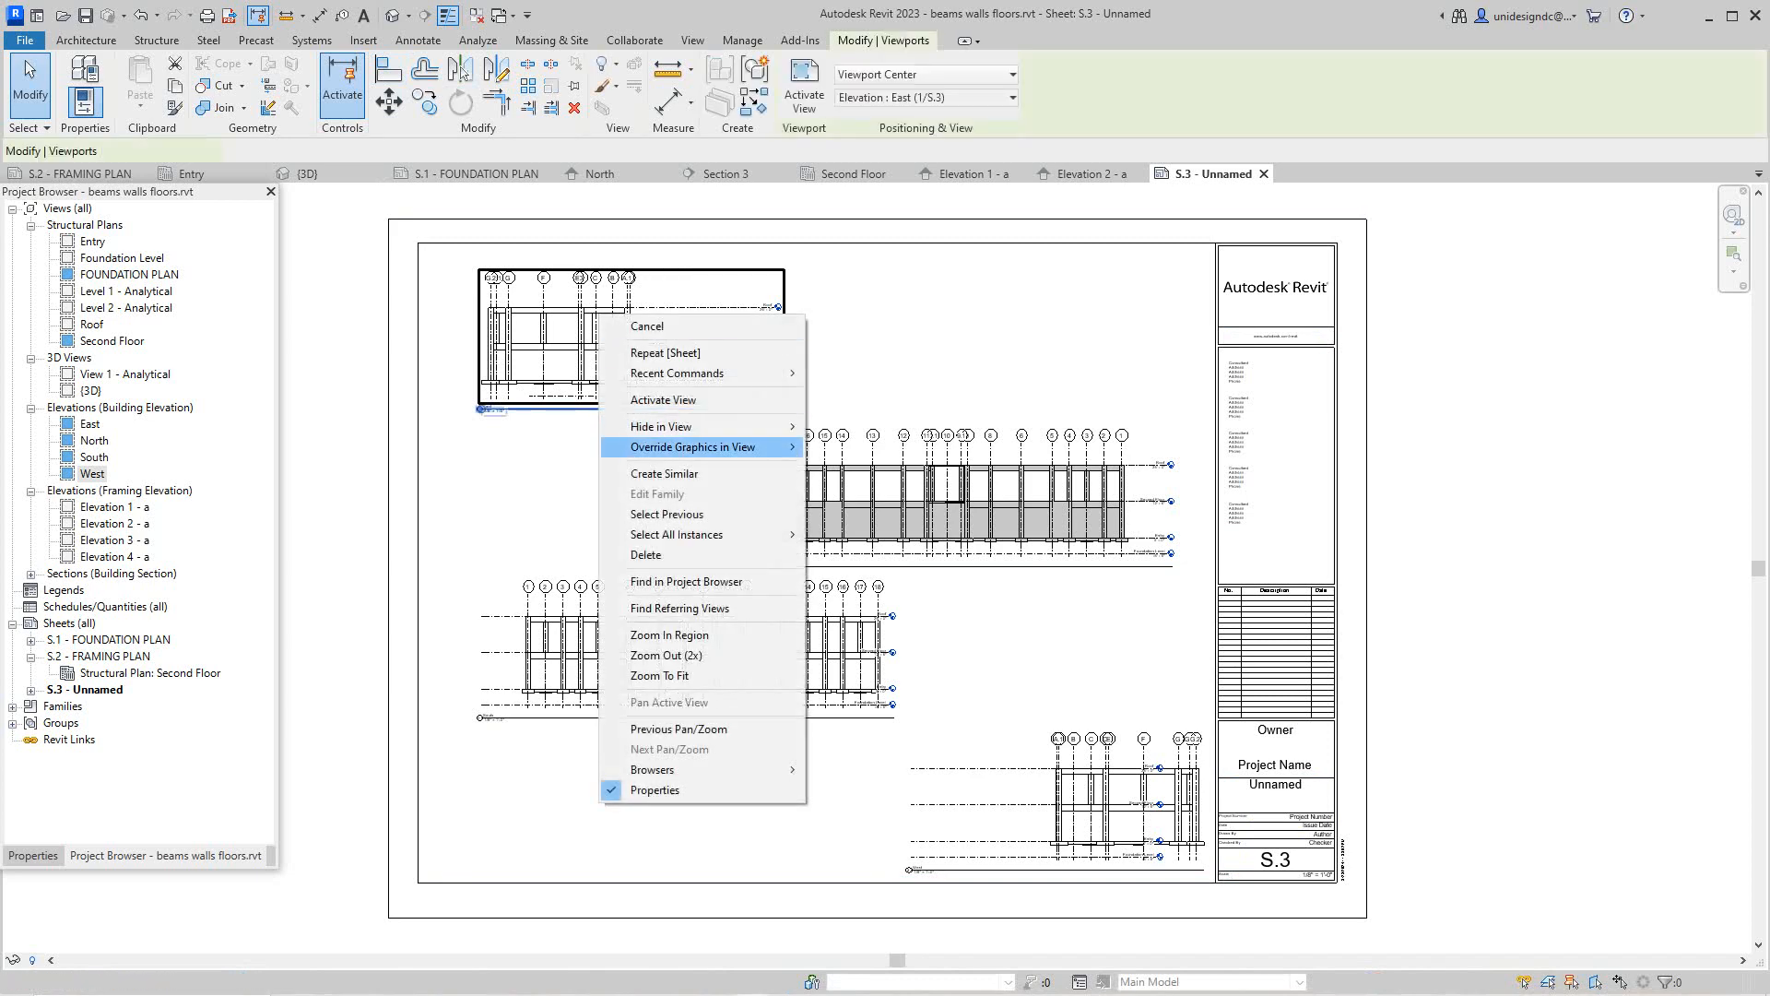
left_click(663, 399)
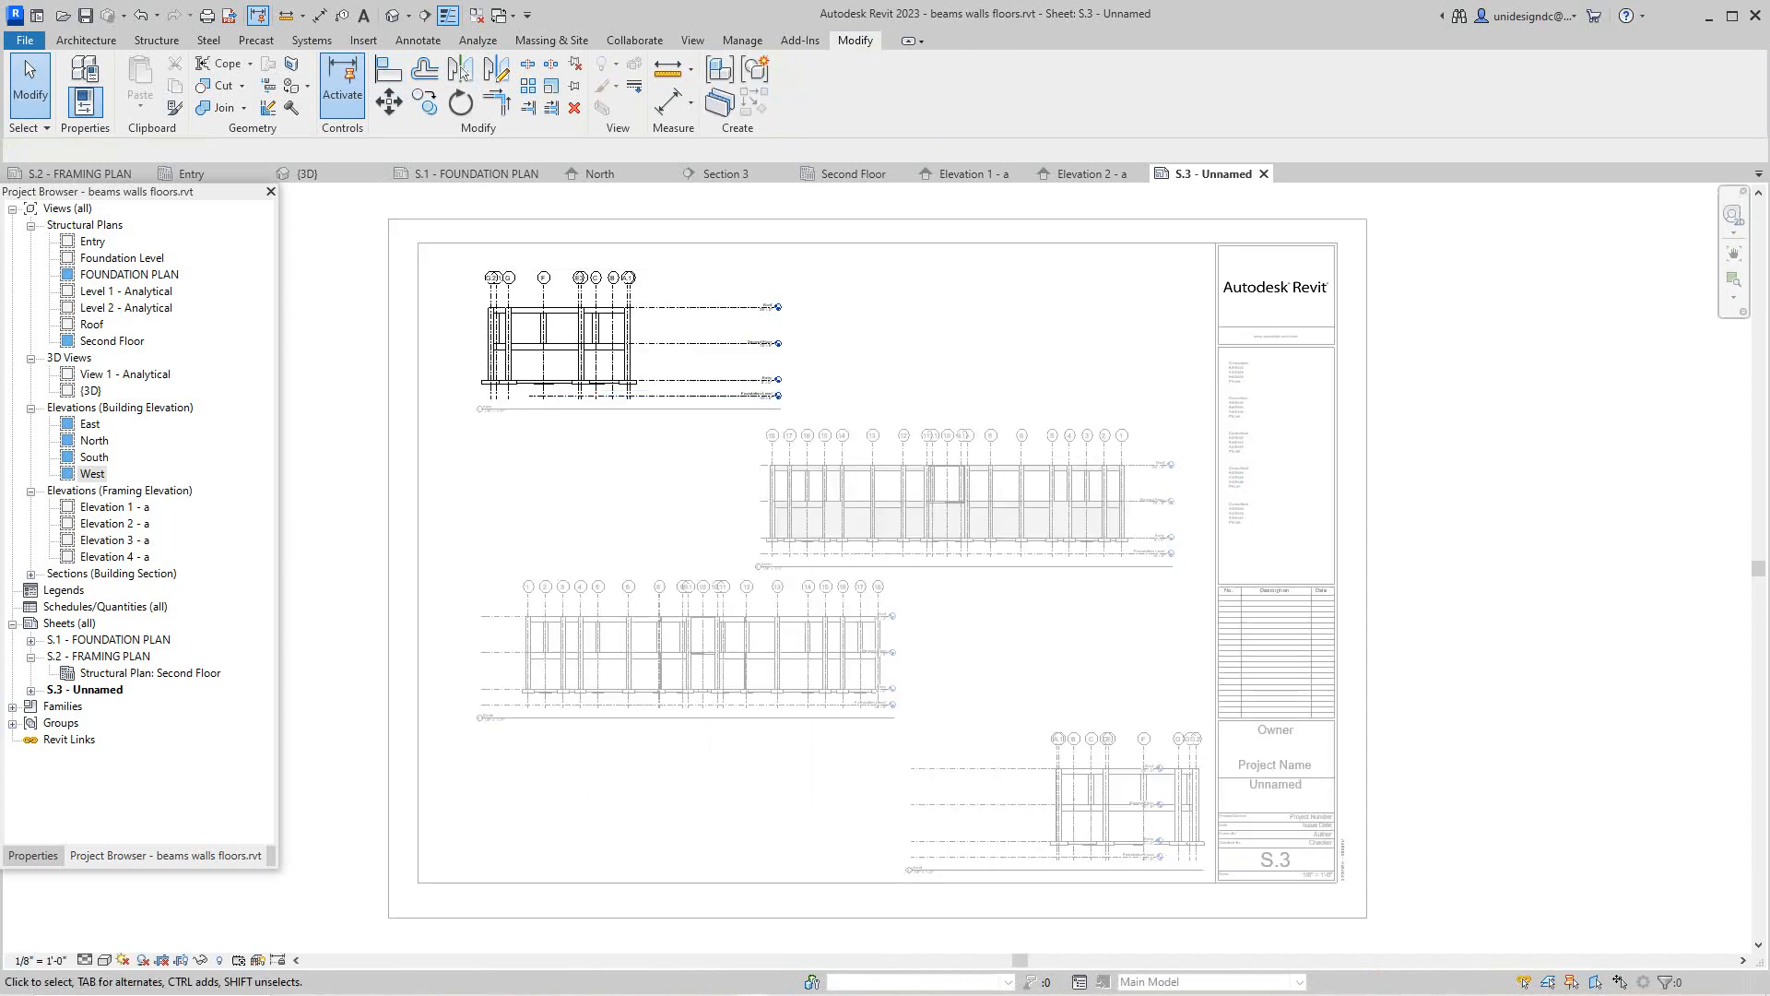
scroll(769, 489, "up", 2)
right_click(1577, 314)
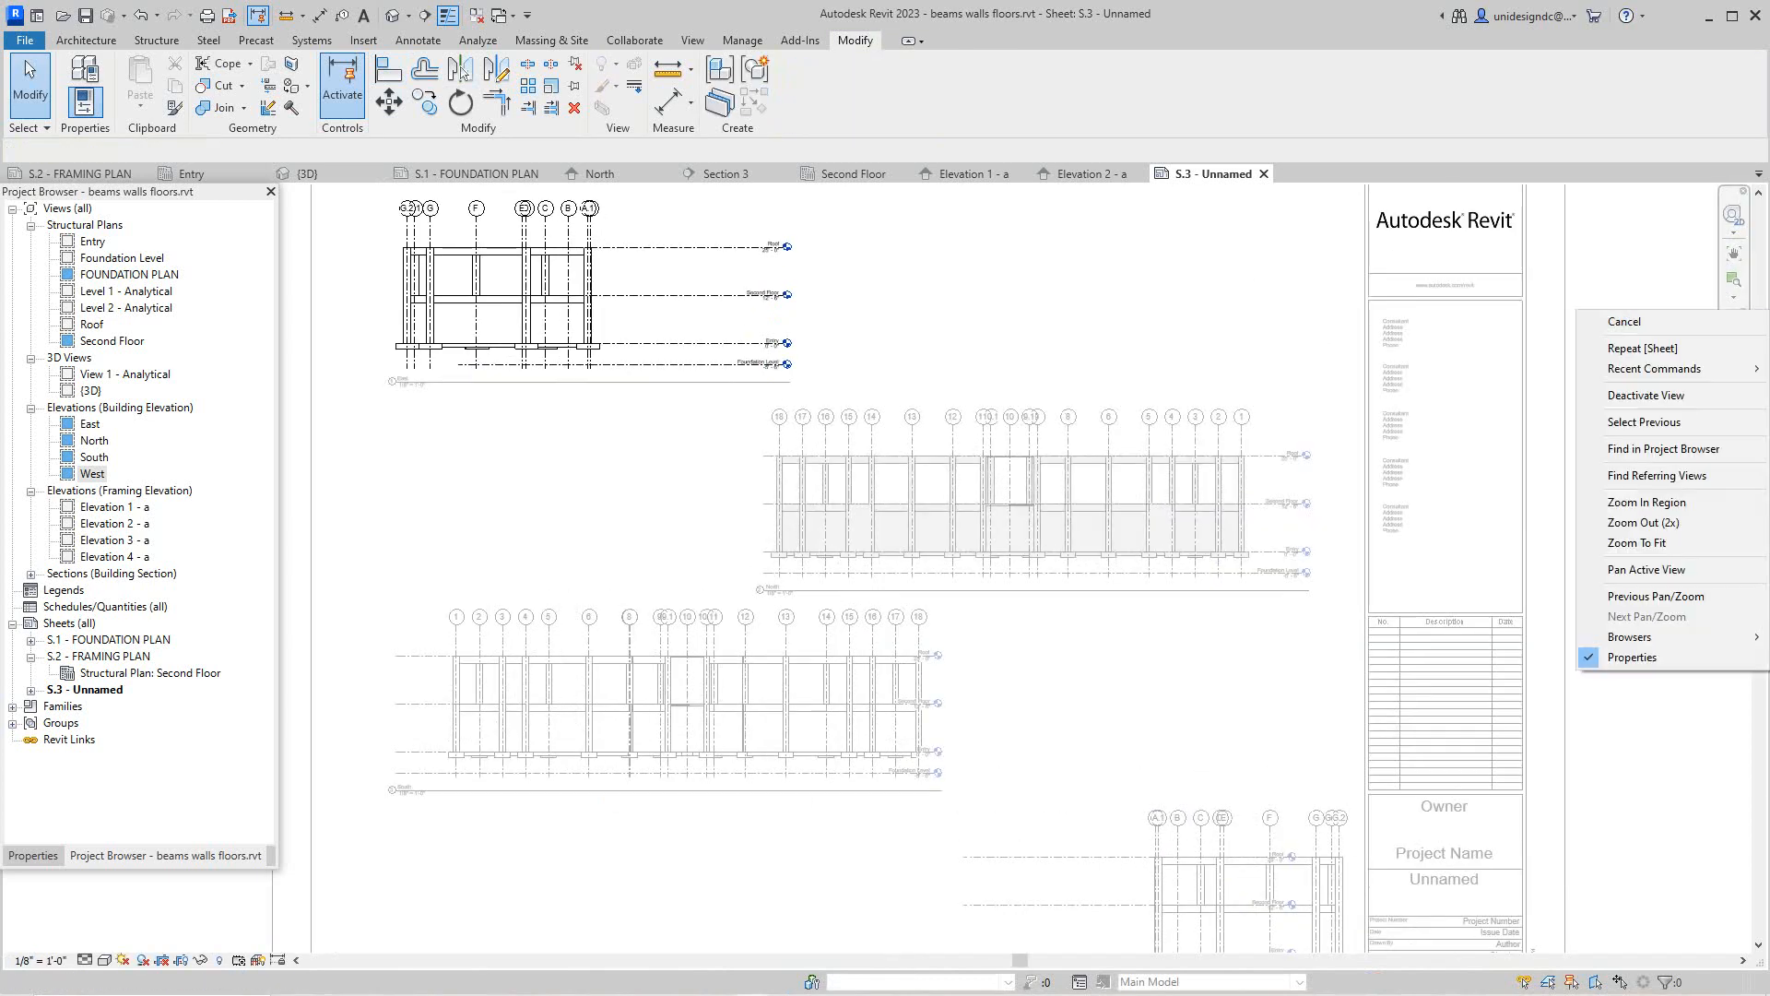
left_click(1623, 321)
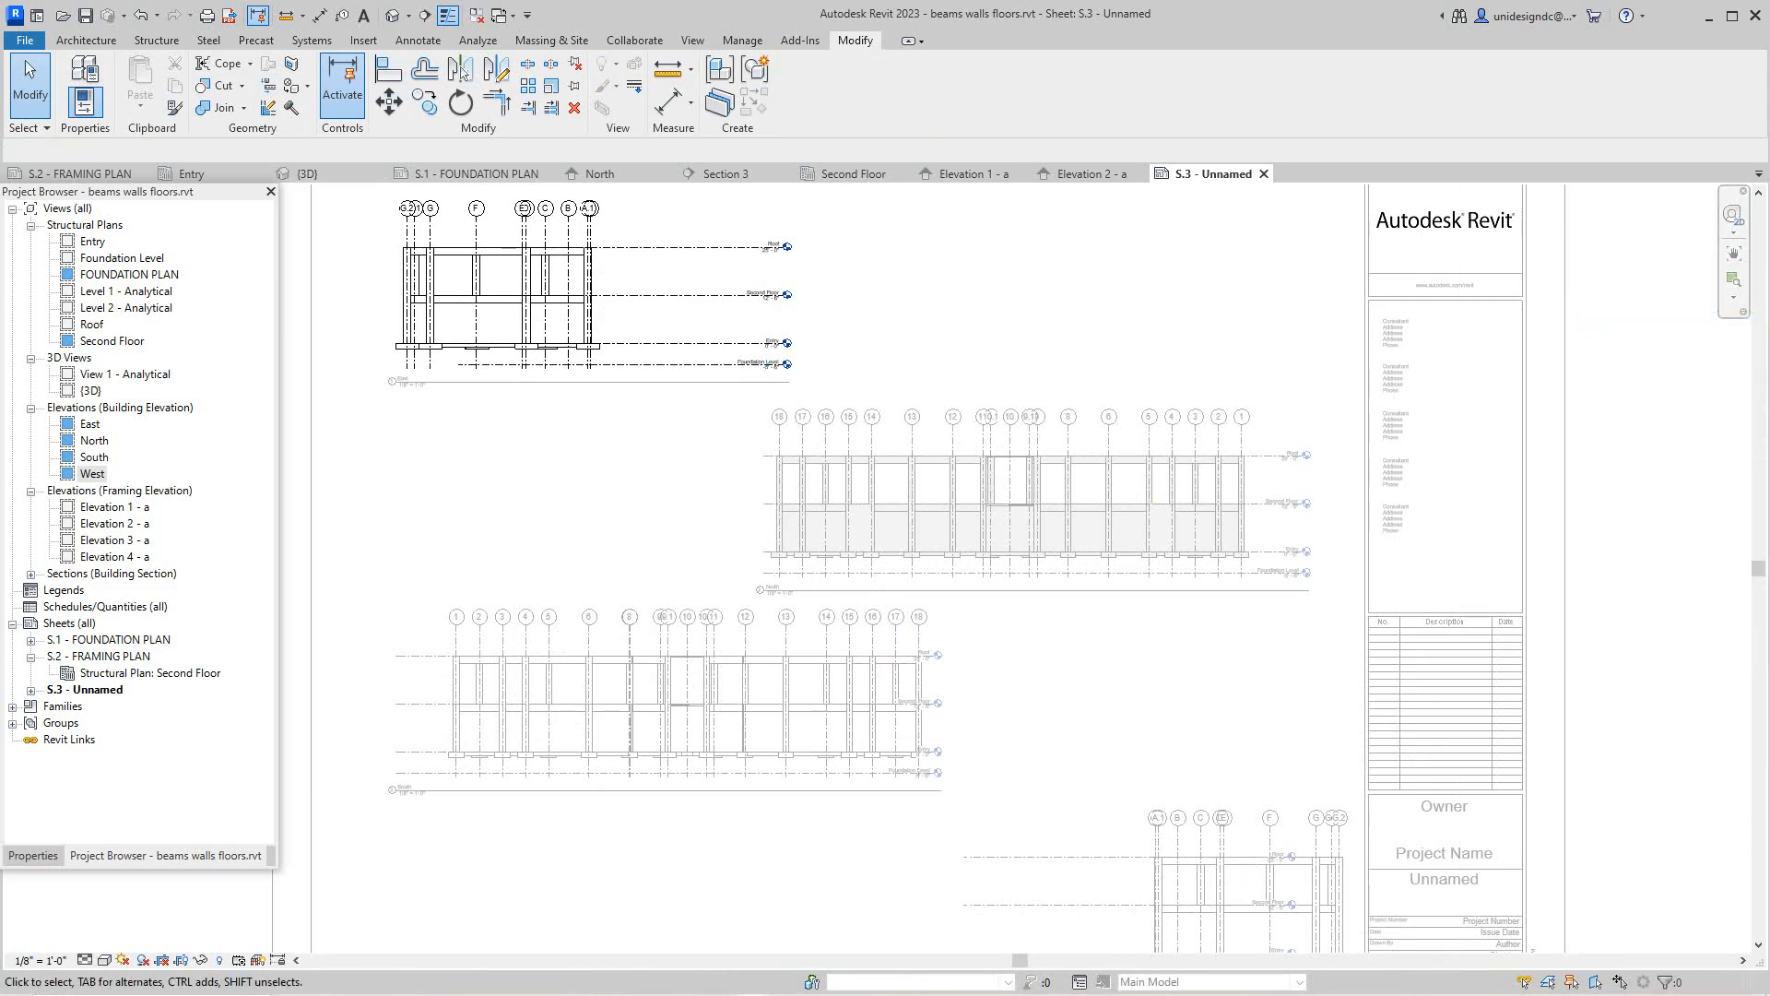
right_click(1012, 393)
left_click(1079, 477)
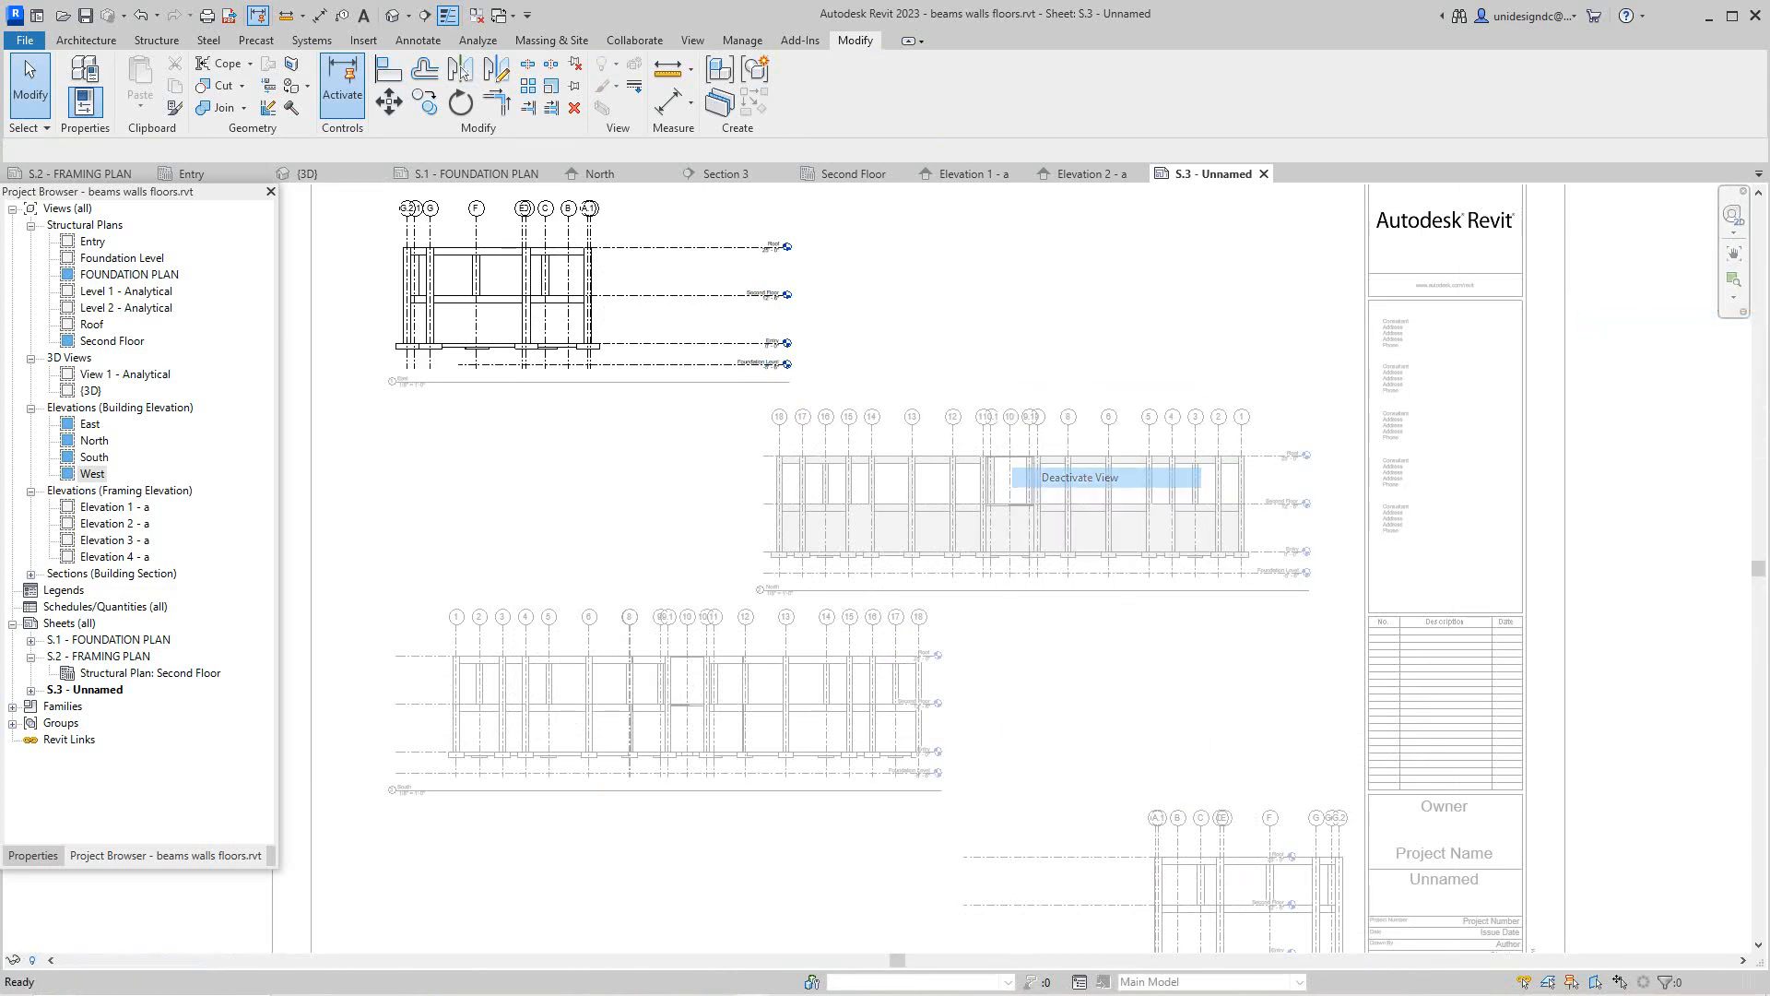
right_click(856, 321)
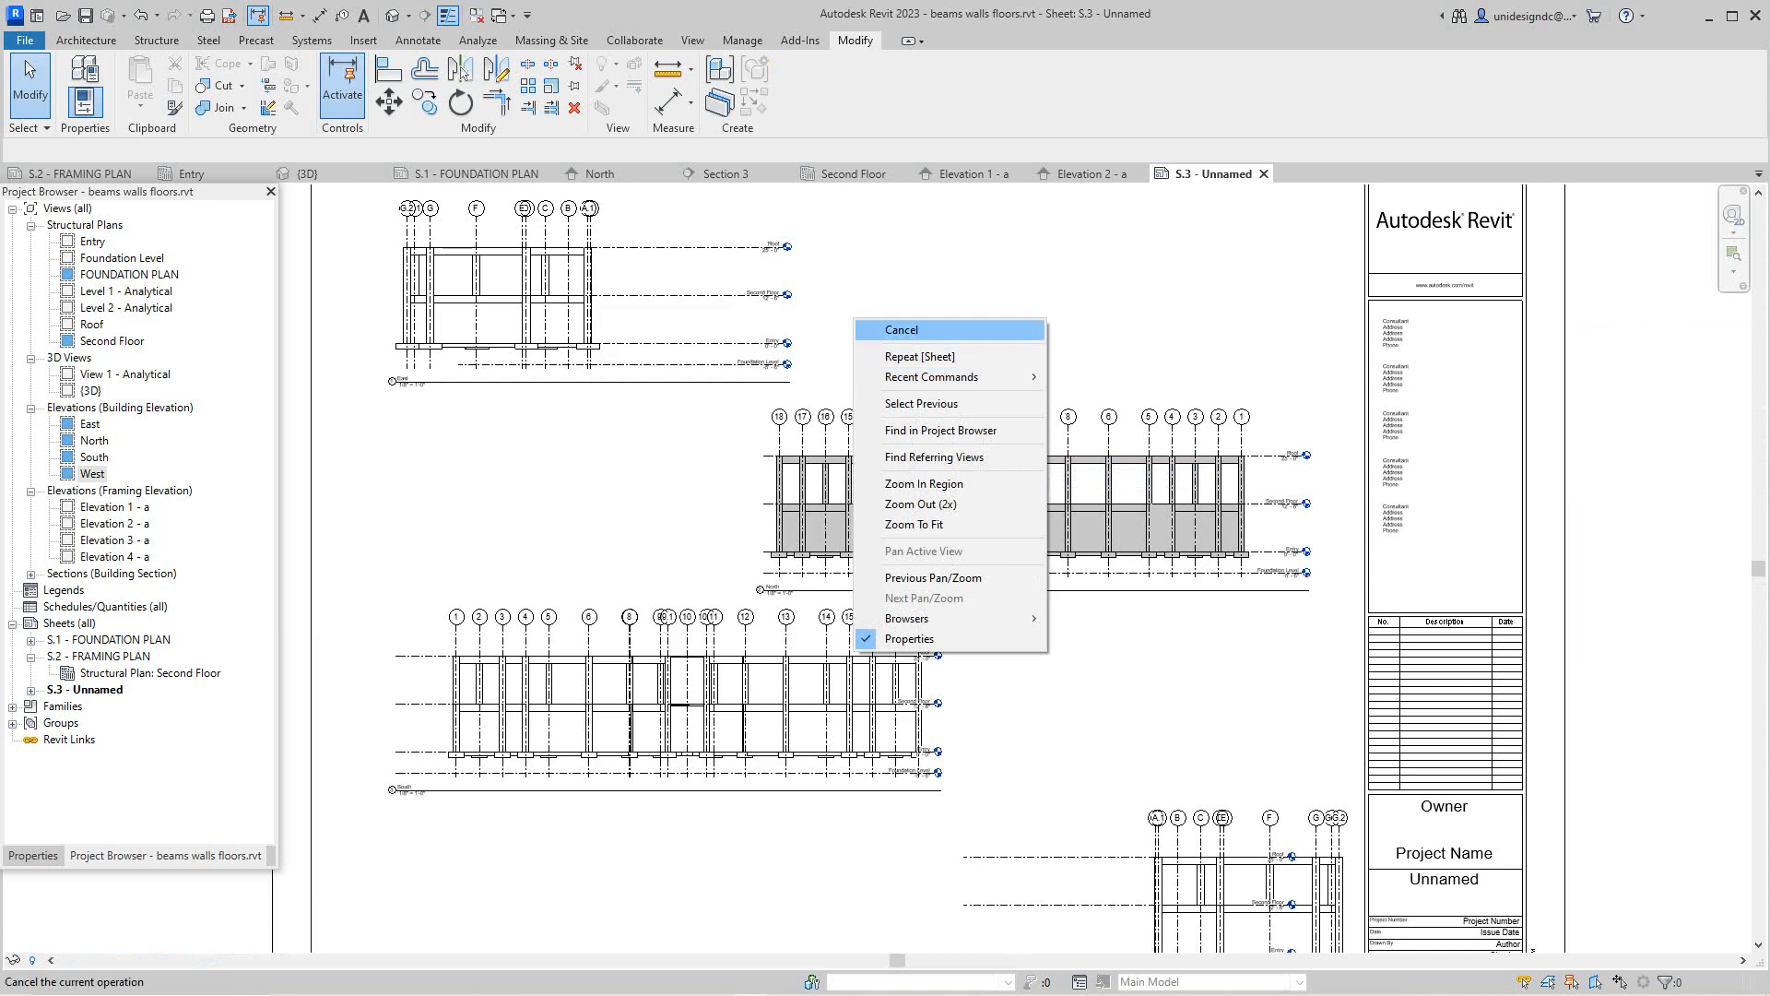
left_click(885, 330)
scroll(880, 378, "down", 3)
scroll(933, 320, "up", 2)
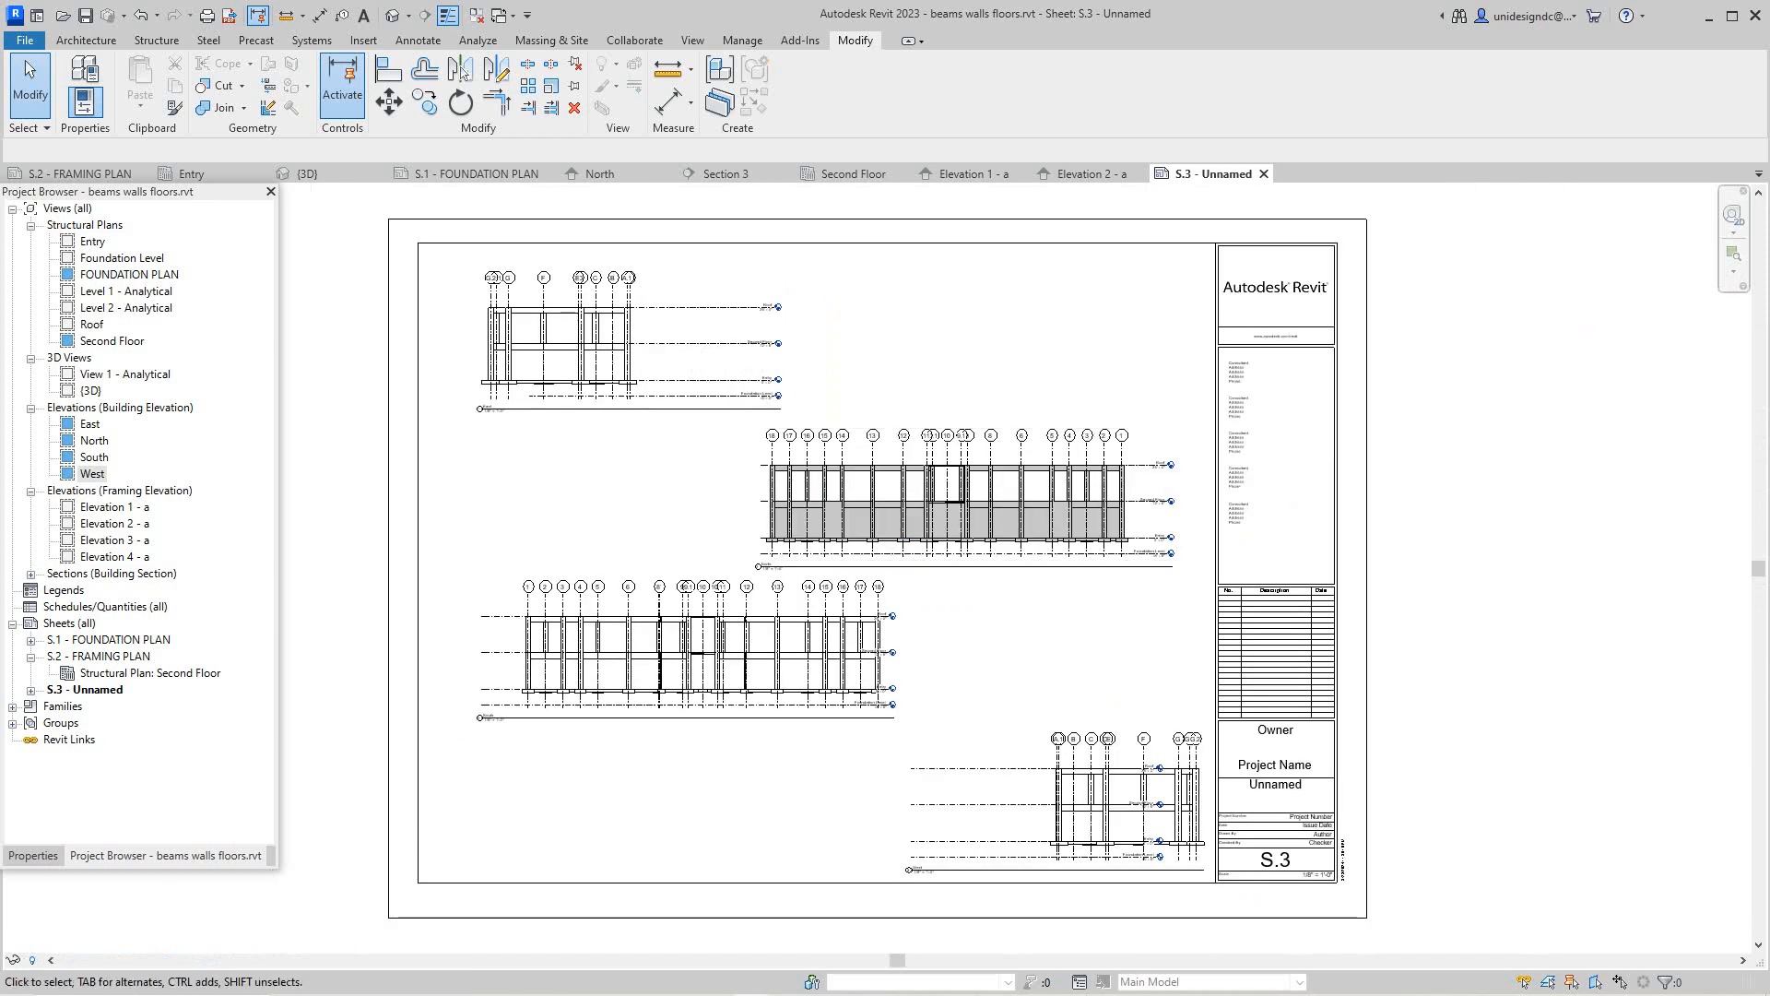
right_click(930, 318)
left_click(977, 329)
scroll(996, 329, "down", 2)
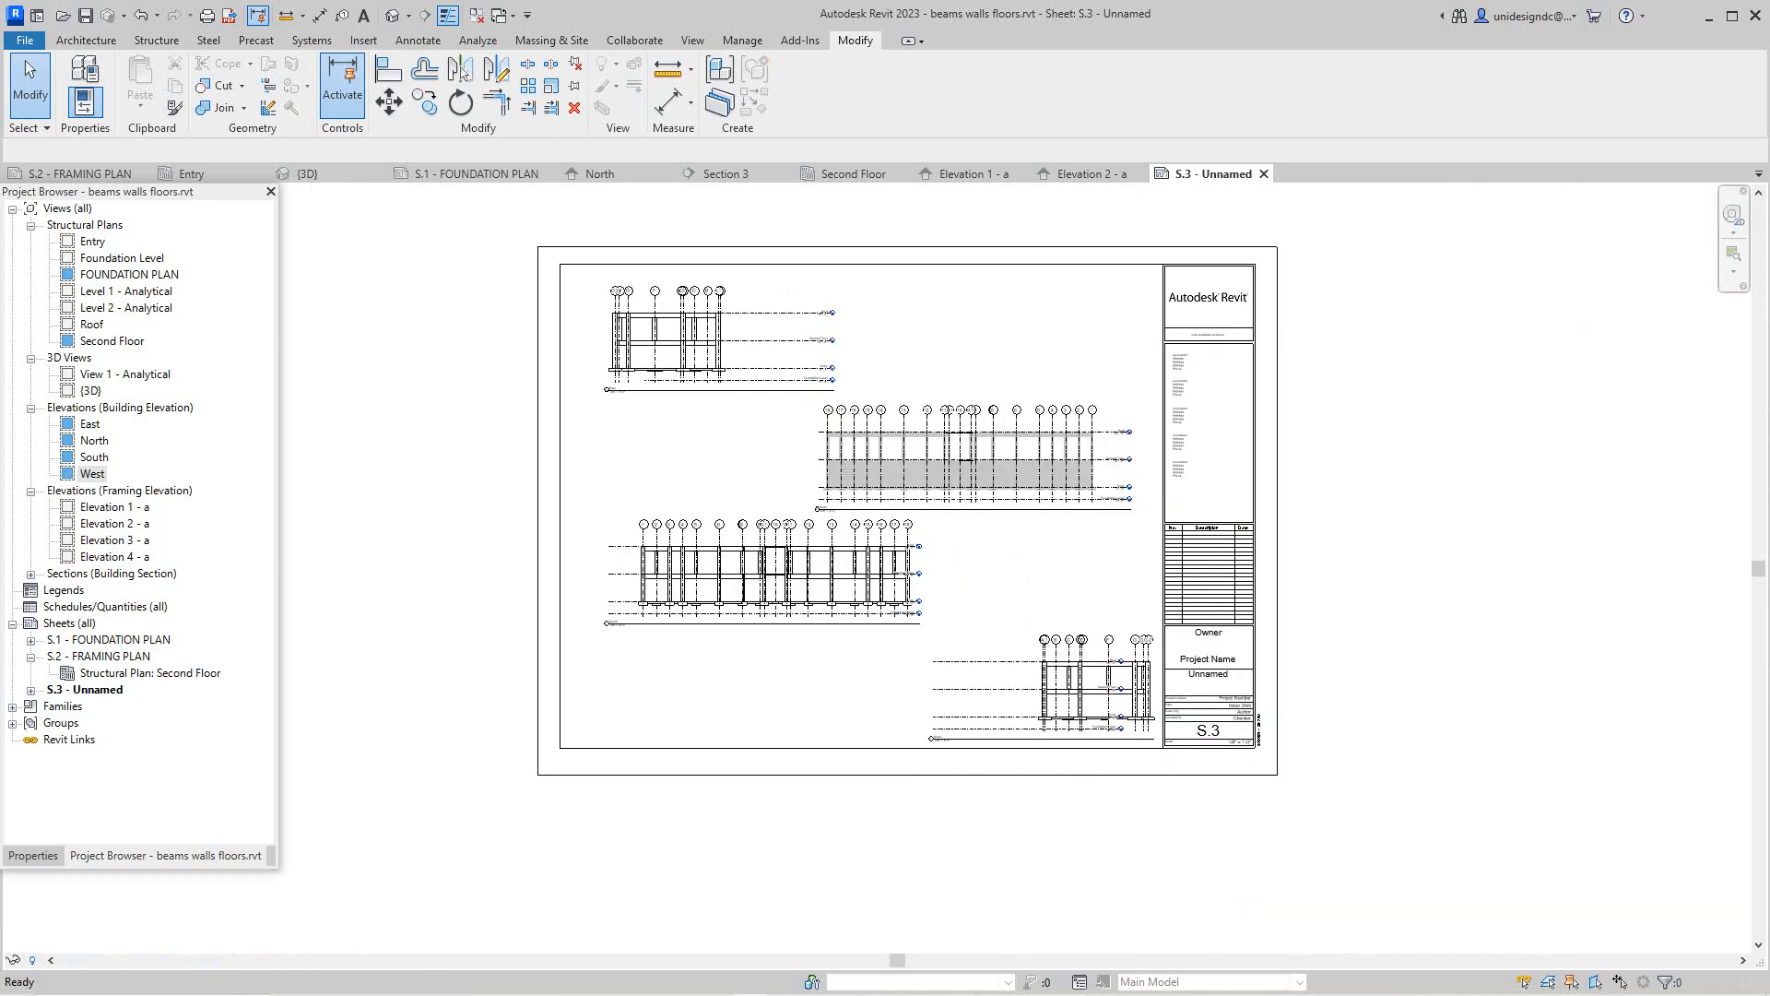
Activate the North elevation's viewport directly on the sheet, then return to the sheet by deactivating the view
scroll(996, 329, "up", 2)
scroll(1012, 468, "up", 3)
scroll(1083, 566, "up", 2)
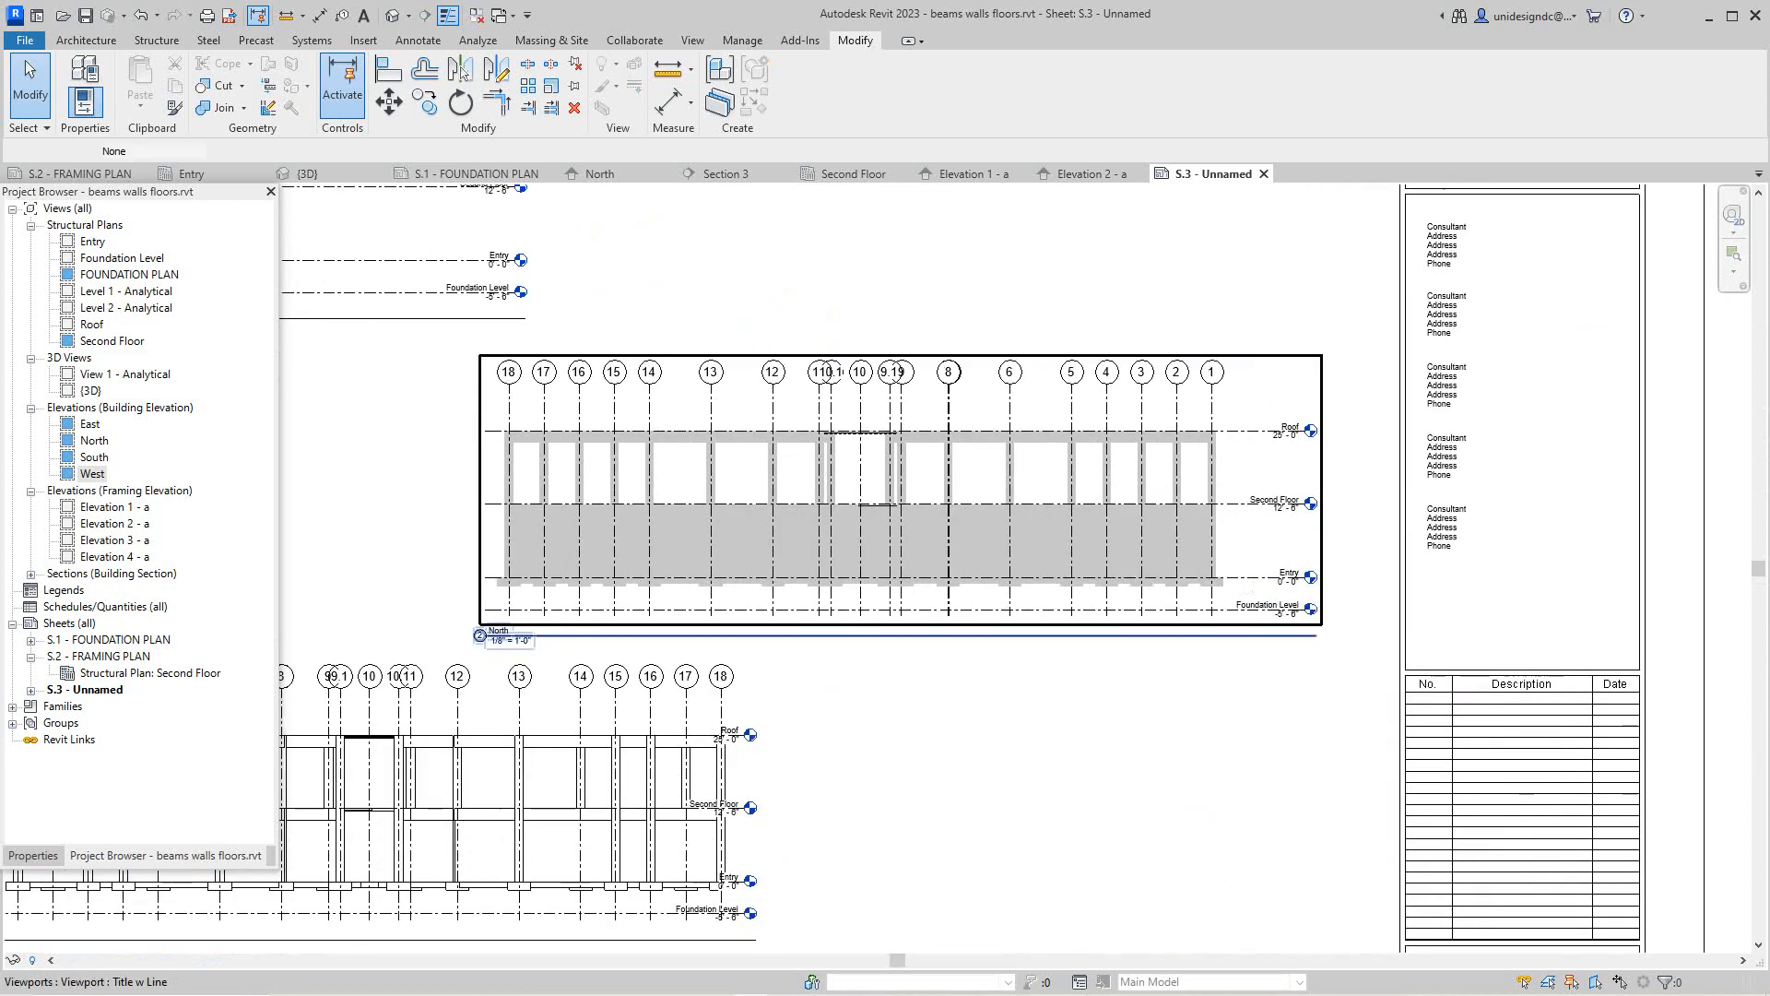
double_click(1061, 556)
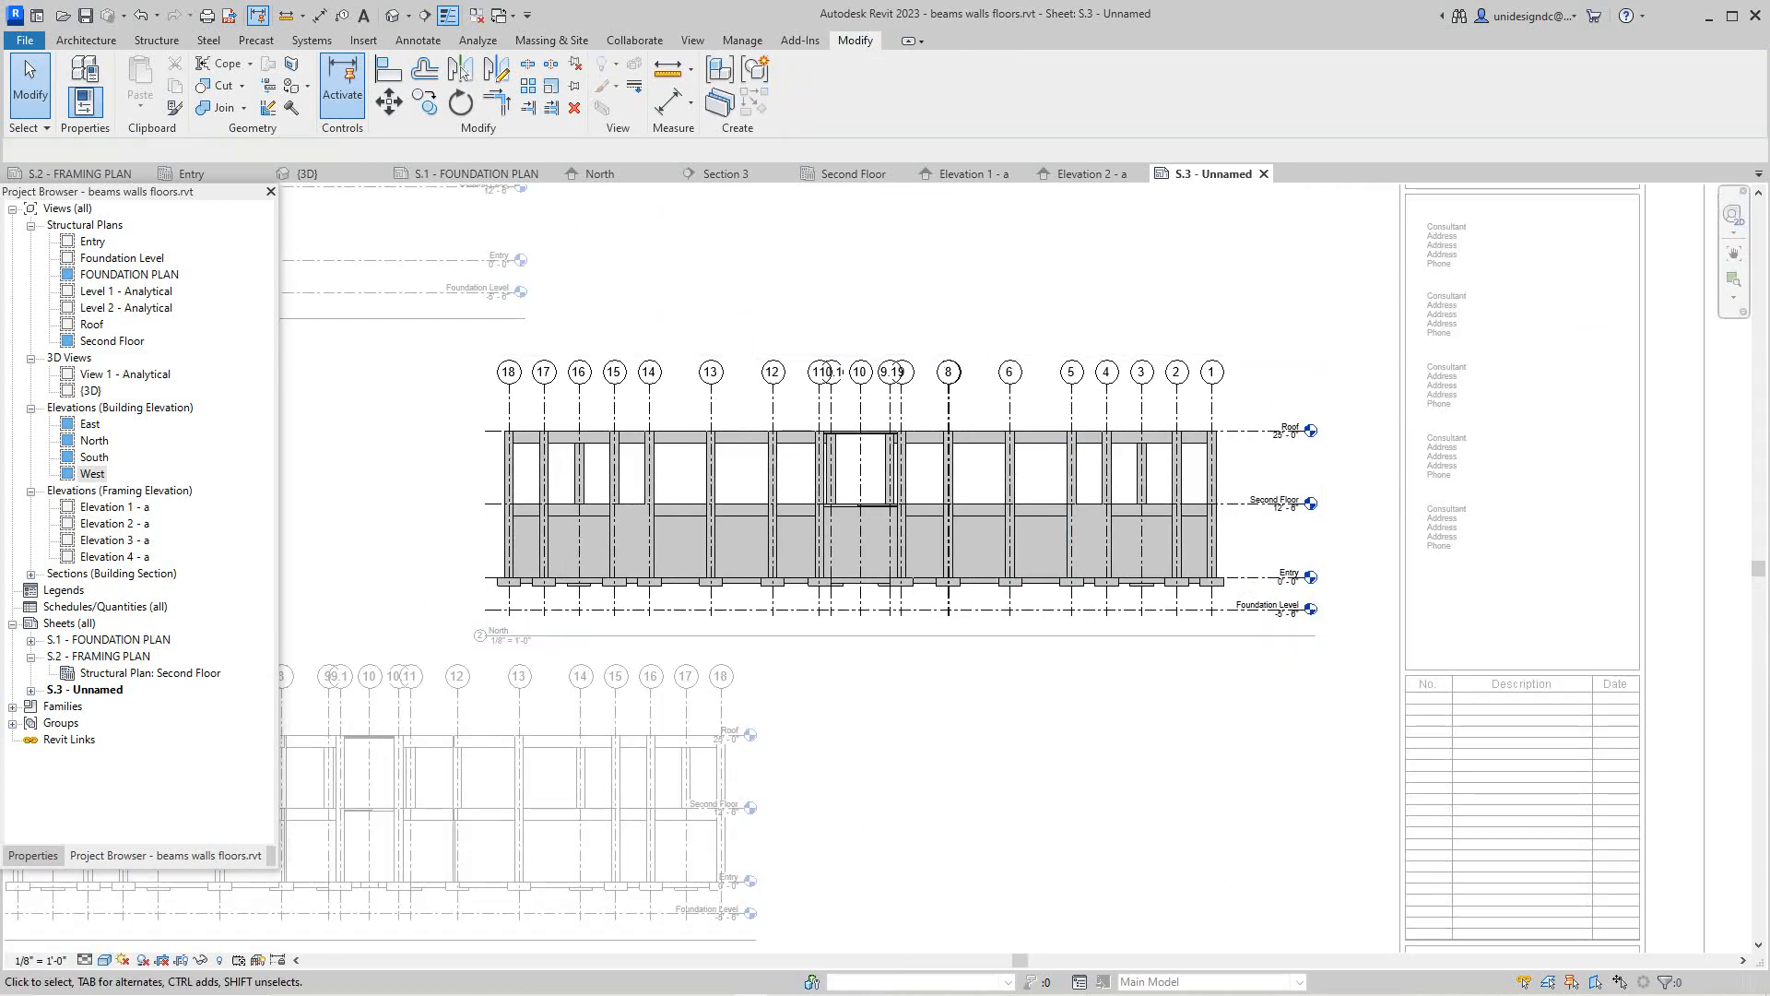
scroll(1031, 499, "down", 3)
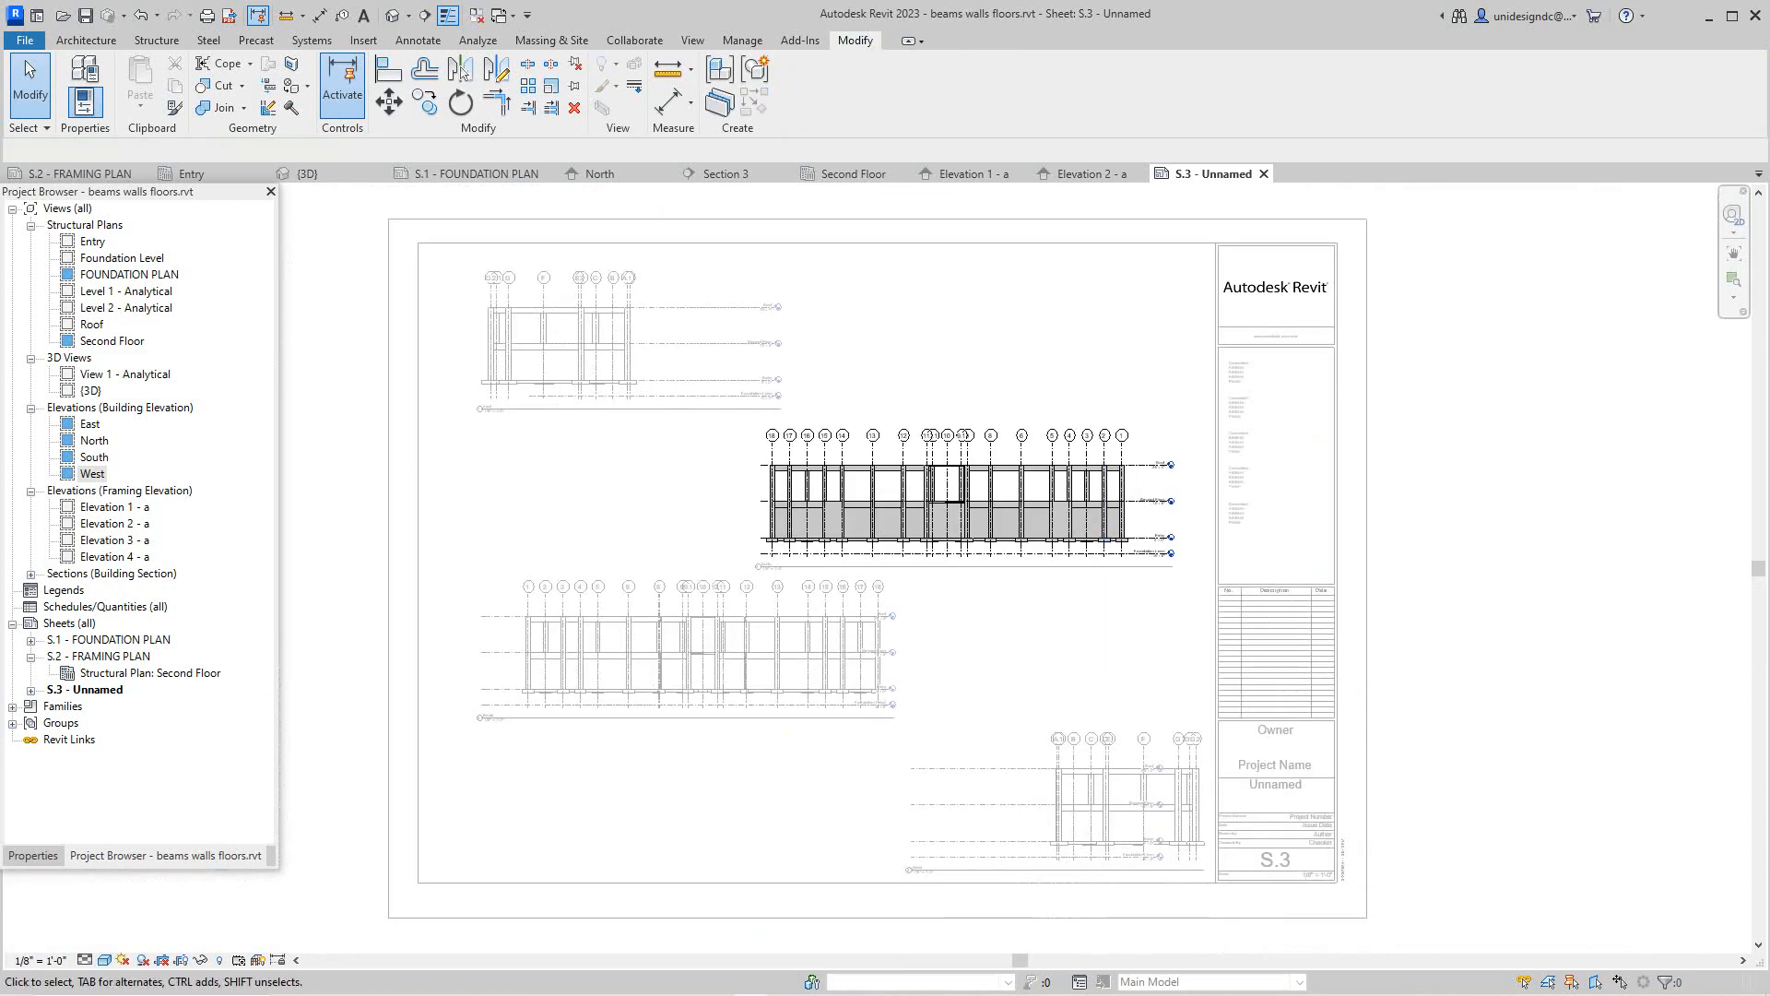
right_click(1095, 599)
left_click(1143, 686)
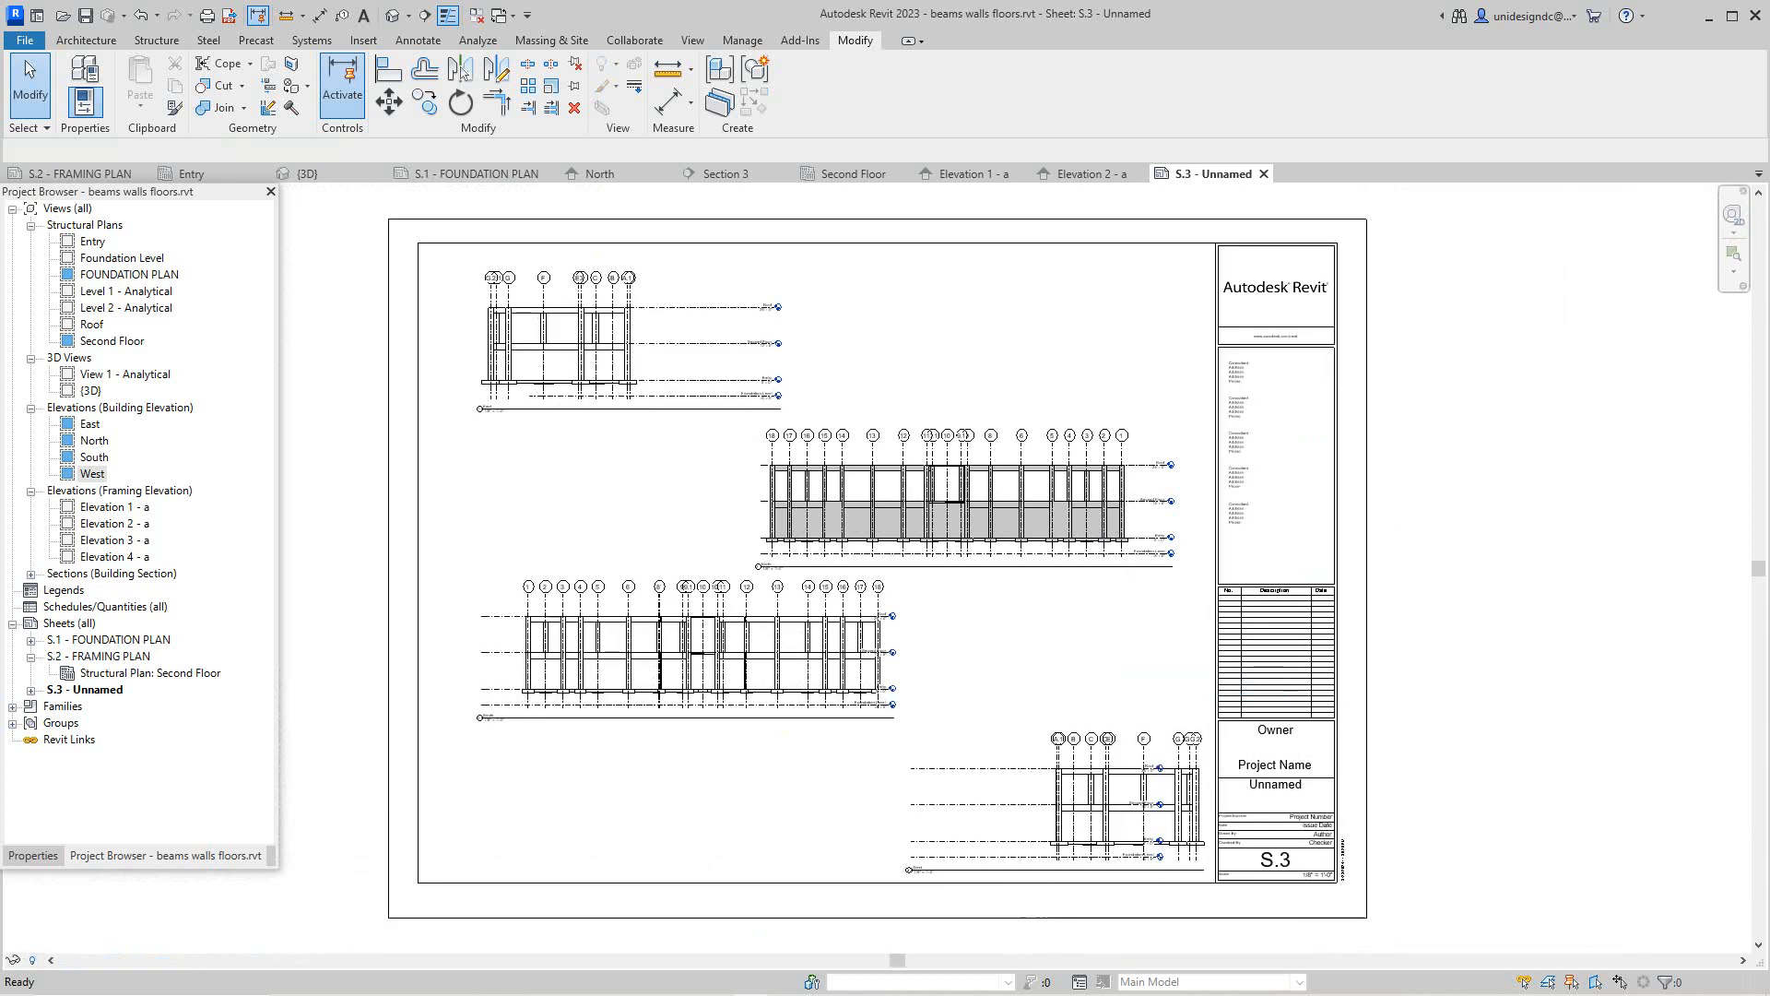
Move the North elevation viewport slightly upward on the sheet
left_click(1033, 565)
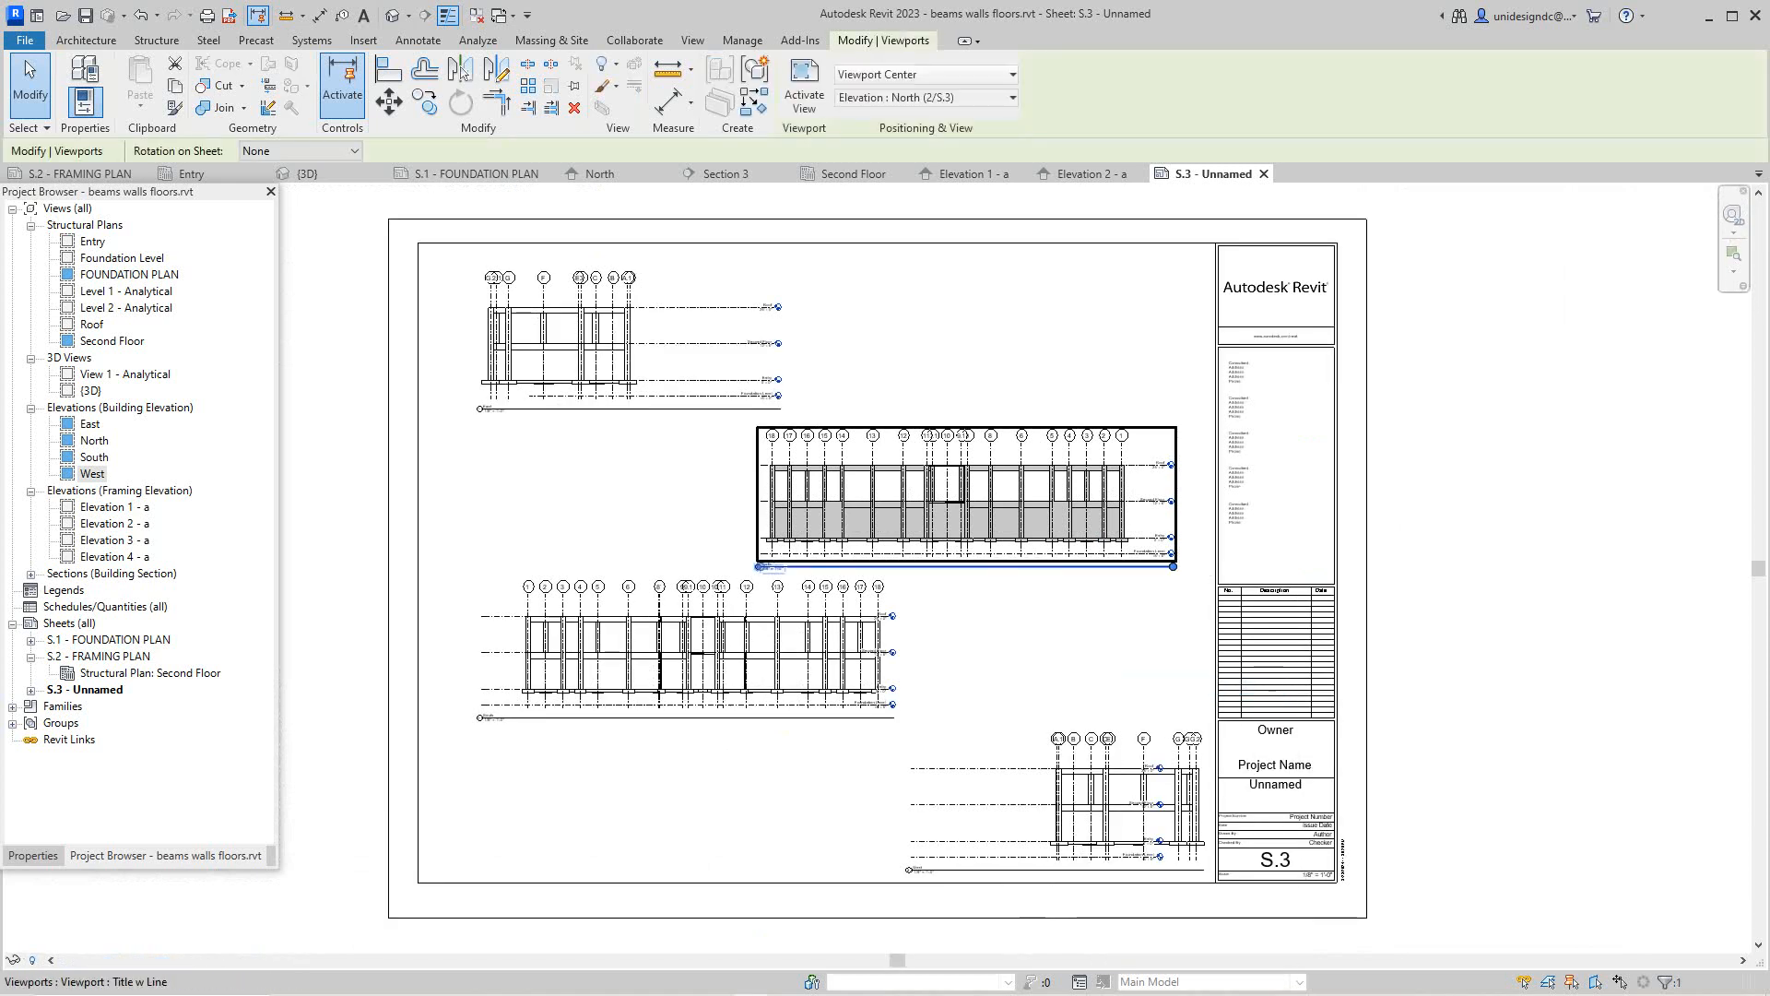
mouse_move(1033, 555)
left_mouse_down()
mouse_move(1032, 525)
mouse_move(1032, 539)
left_mouse_up()
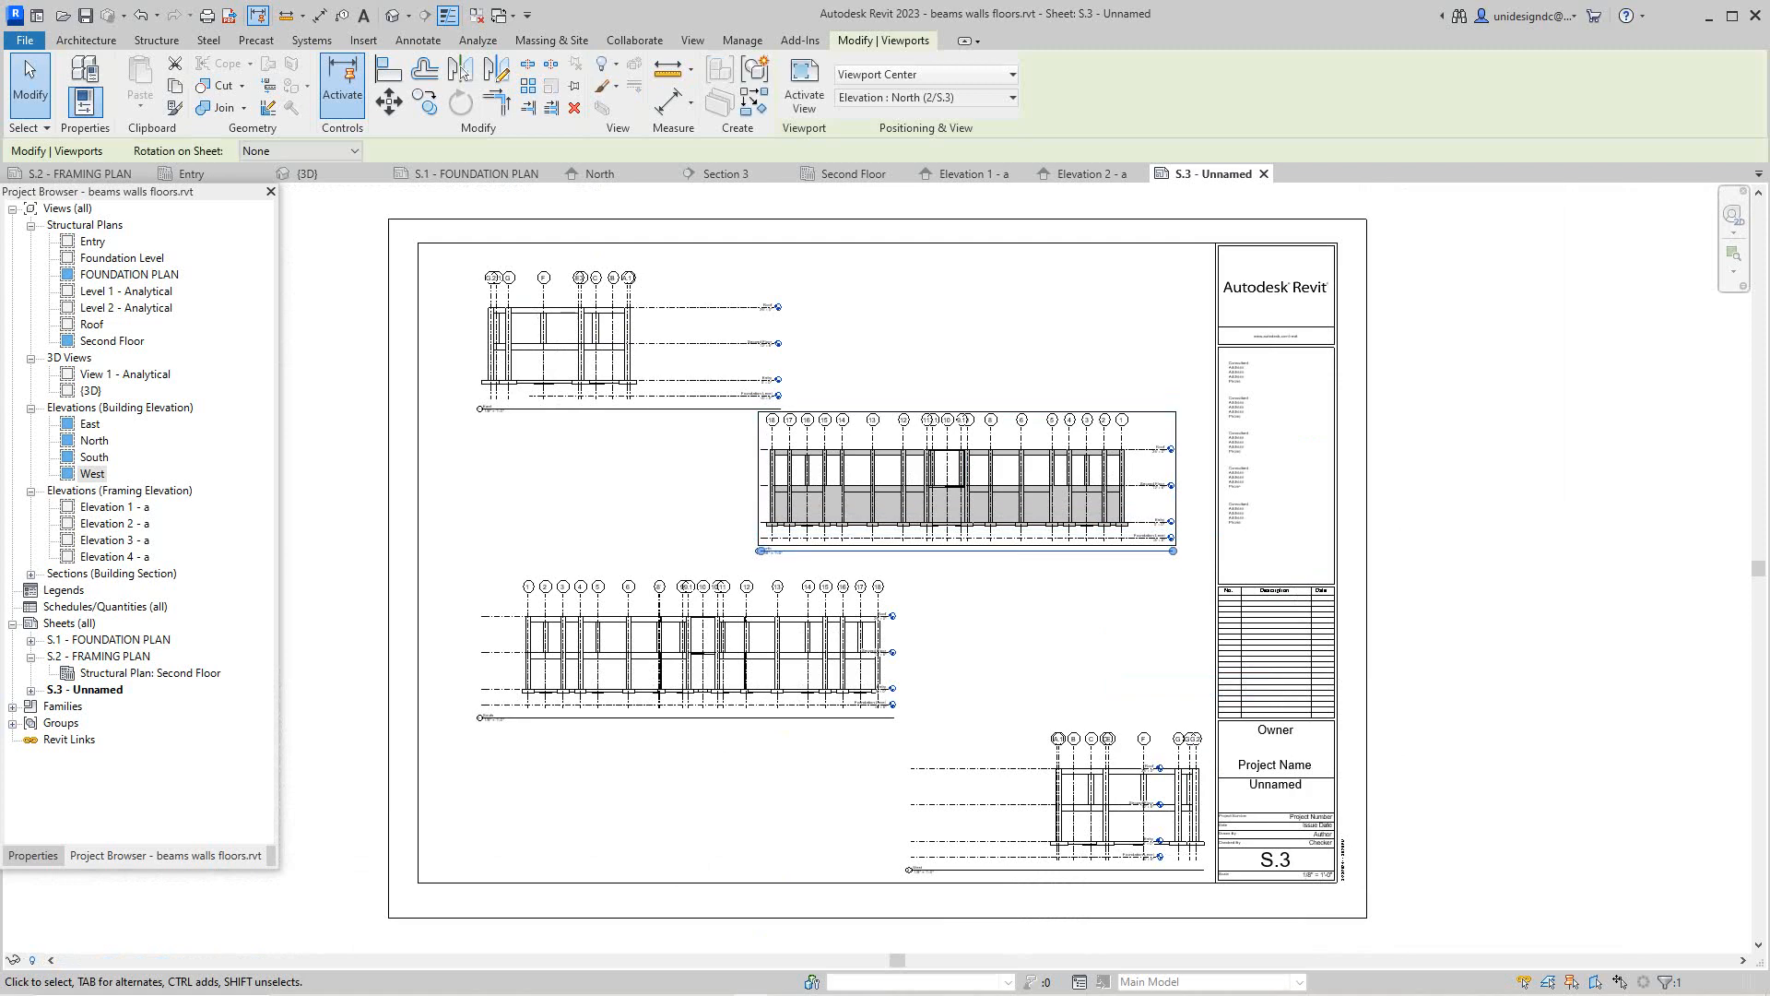
key("Escape")
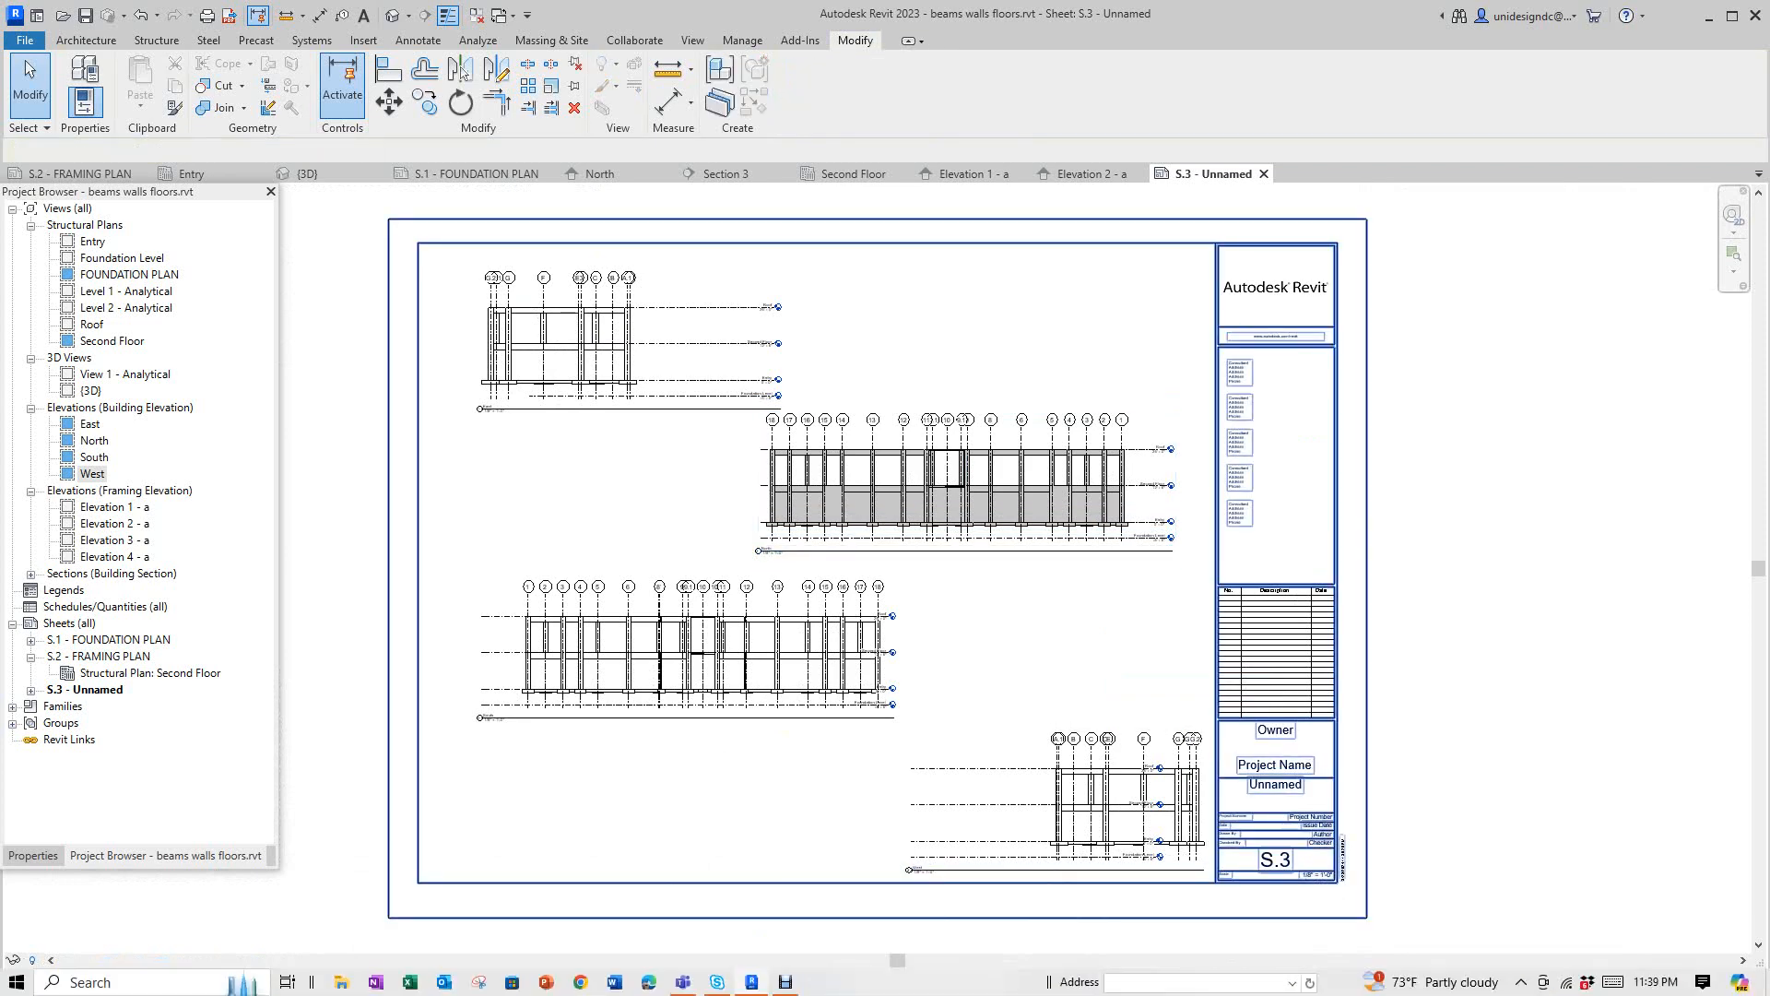
left_click(785, 982)
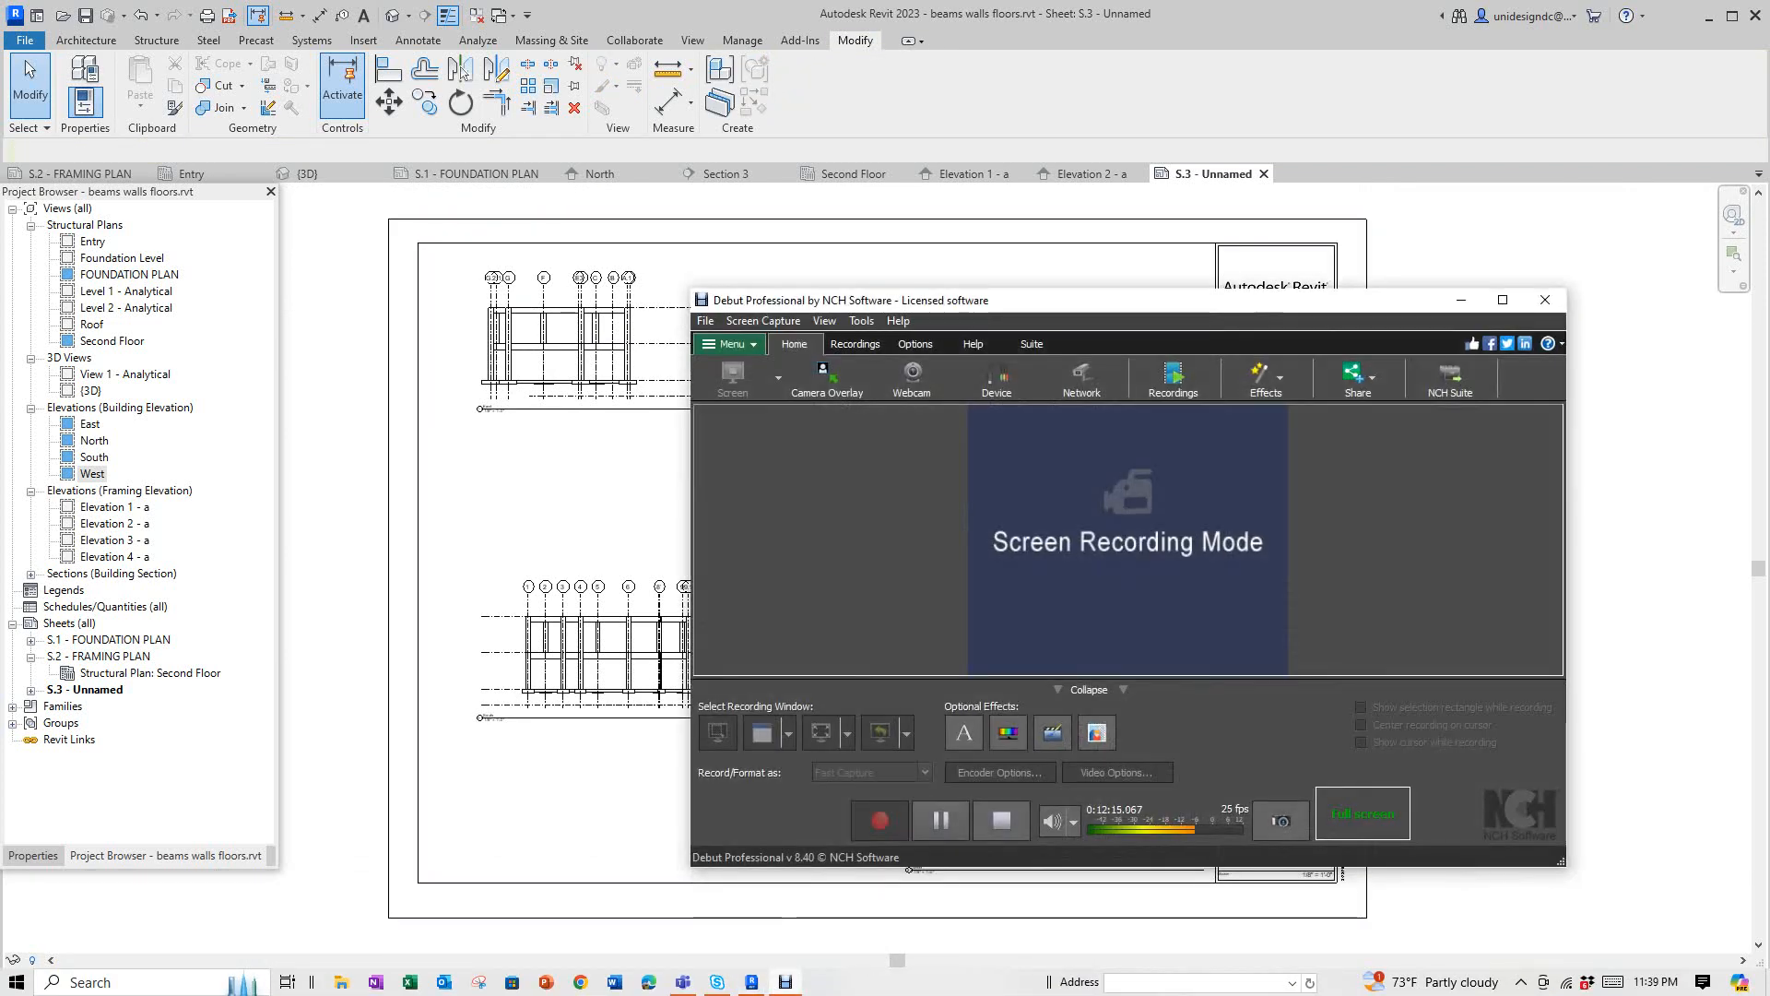